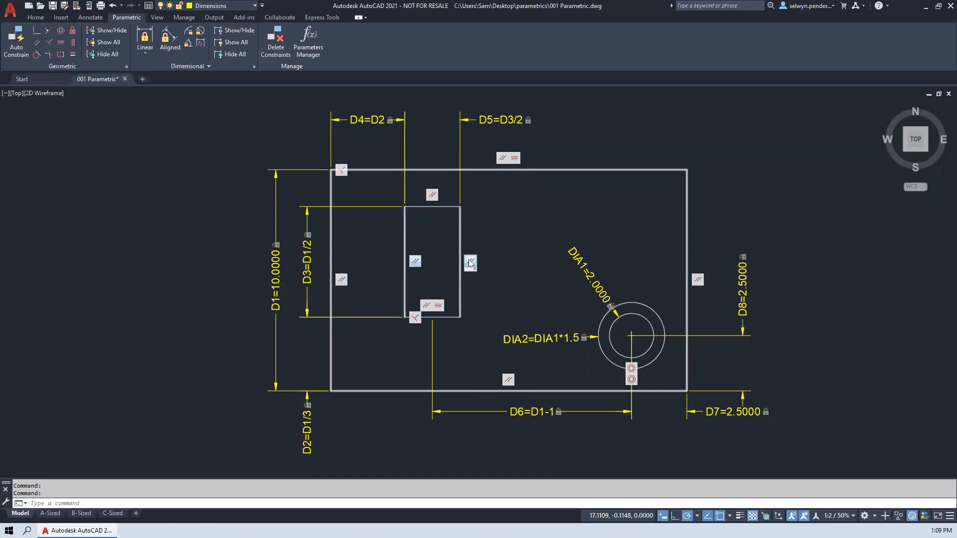
pyautogui.press('ctrl')
pyautogui.press('ctrl')
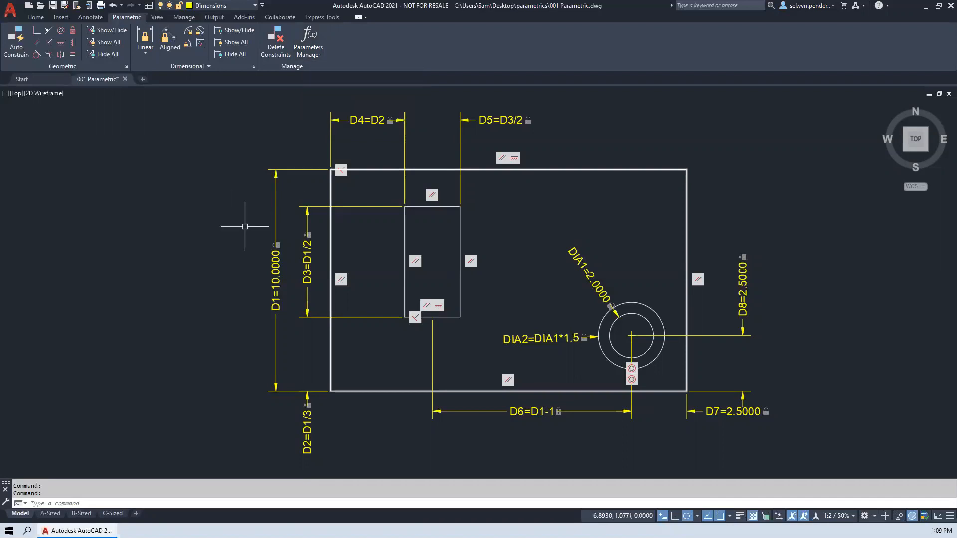
# - Stretch the outer rectangle's D1 height constraint upward to about 13.83
pyautogui.moveTo(259, 236); pyautogui.dragTo(214, 231, button='middle')
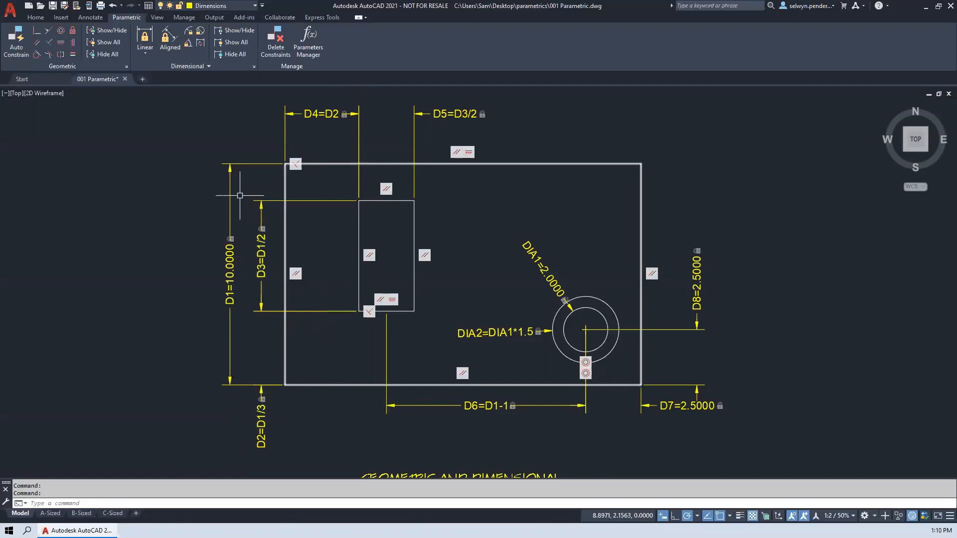
pyautogui.click(230, 164)
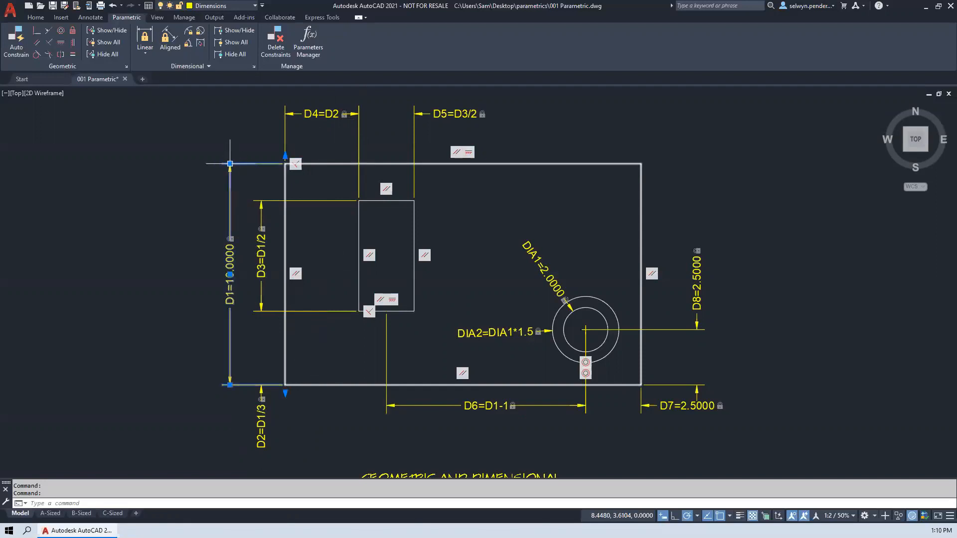
pyautogui.click(286, 156)
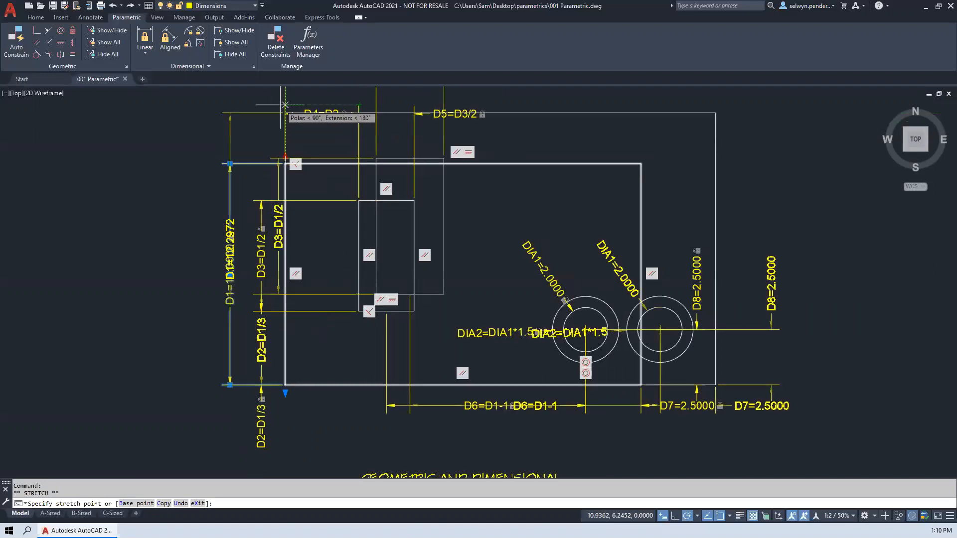
pyautogui.moveTo(279, 124)
pyautogui.mouseDown(button='middle')
pyautogui.moveTo(284, 230)
pyautogui.moveTo(258, 175)
pyautogui.mouseUp(button='middle')
pyautogui.click(227, 121)
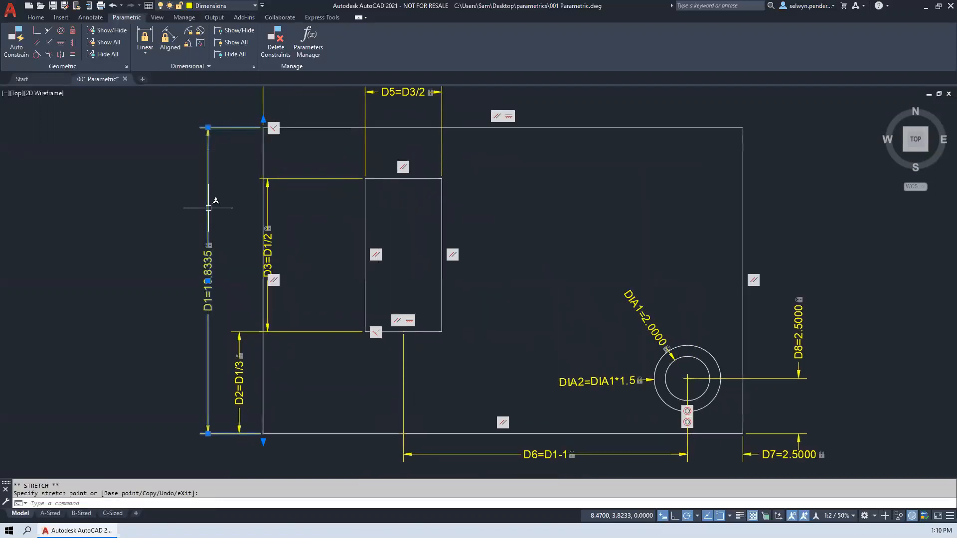
pyautogui.click(186, 298)
pyautogui.press('Escape')
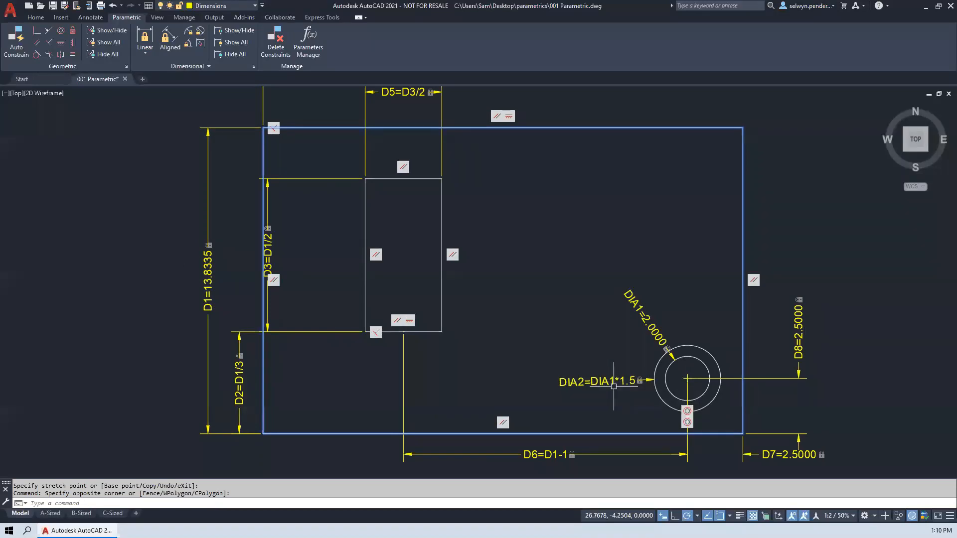
# - Set the inner circle's diameter constraint DIA1 to 3
pyautogui.moveTo(601, 317); pyautogui.dragTo(524, 280, button='middle')
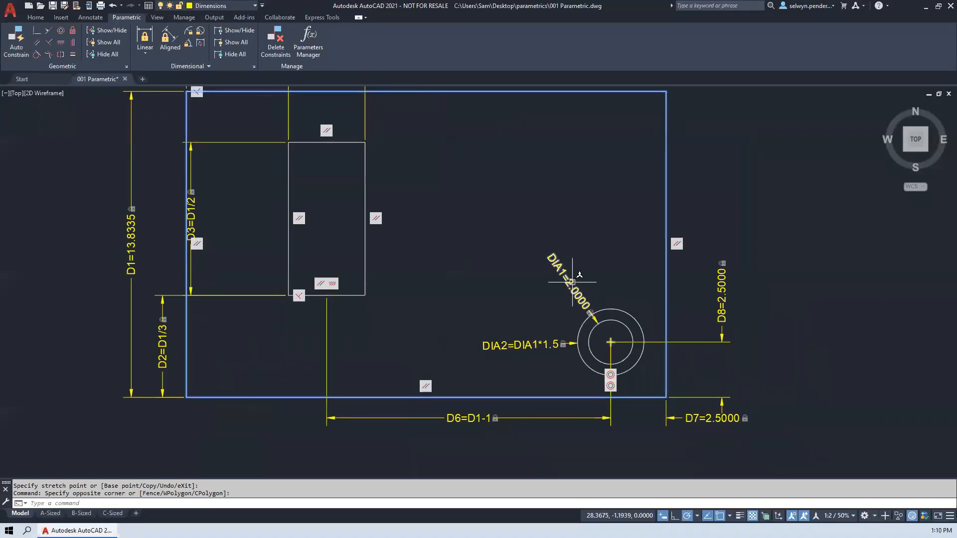
pyautogui.doubleClick(572, 285)
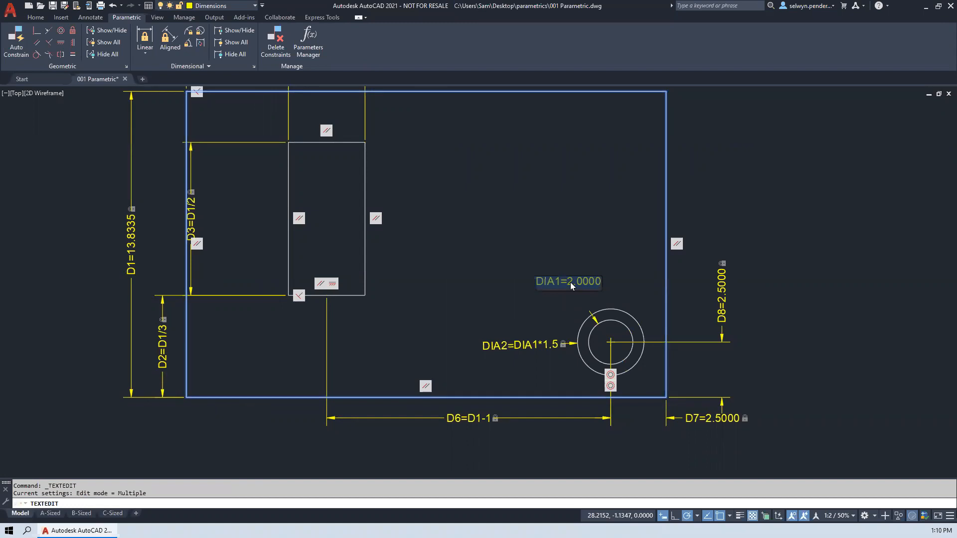
pyautogui.write('3')
pyautogui.press('Return')
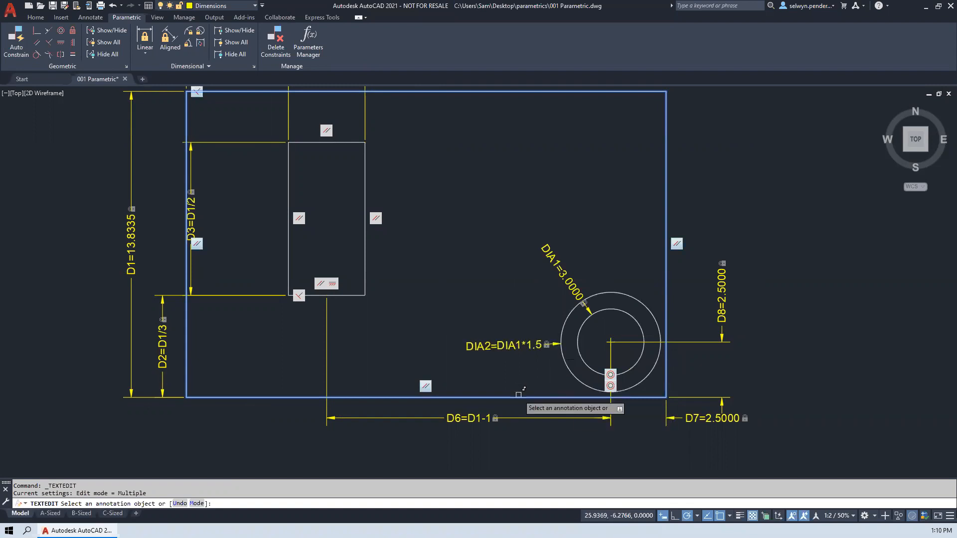
# - Apply Auto Constrain to the rectangle above the AUTO CONSTRAIN label
pyautogui.scroll(-2, 487, 371)
pyautogui.moveTo(490, 360); pyautogui.dragTo(374, 335, button='middle')
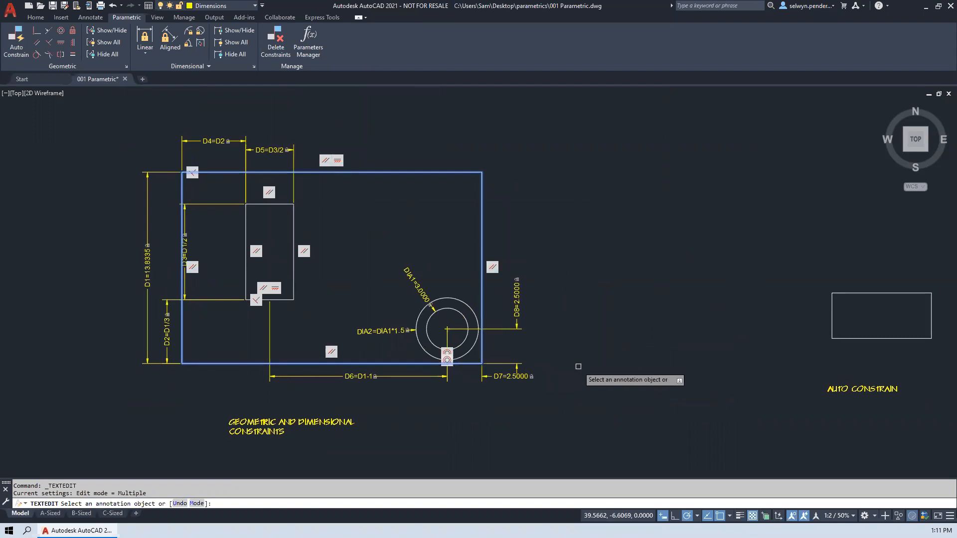
pyautogui.moveTo(633, 352)
pyautogui.mouseDown(button='middle')
pyautogui.moveTo(324, 308)
pyautogui.moveTo(135, 306)
pyautogui.moveTo(160, 331)
pyautogui.moveTo(151, 306)
pyautogui.mouseUp(button='middle')
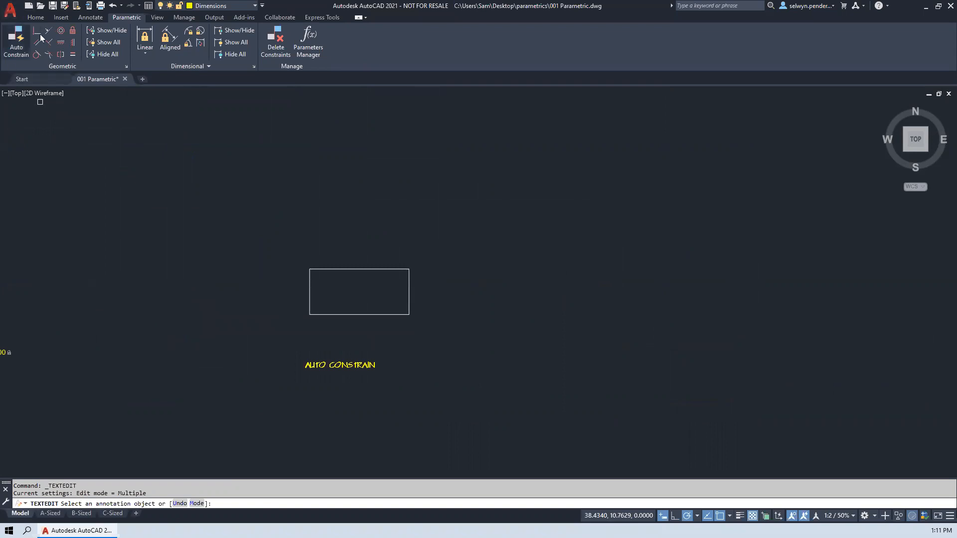
pyautogui.moveTo(820, 312)
pyautogui.mouseDown(button='middle')
pyautogui.moveTo(316, 272)
pyautogui.moveTo(887, 259)
pyautogui.mouseUp(button='middle')
pyautogui.moveTo(554, 231); pyautogui.dragTo(523, 271, button='middle')
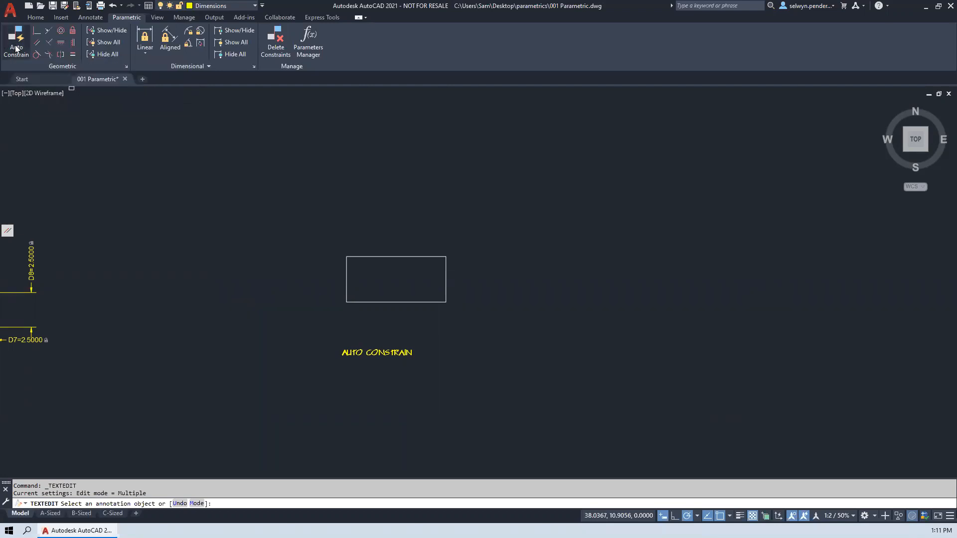
pyautogui.click(16, 48)
pyautogui.click(306, 233)
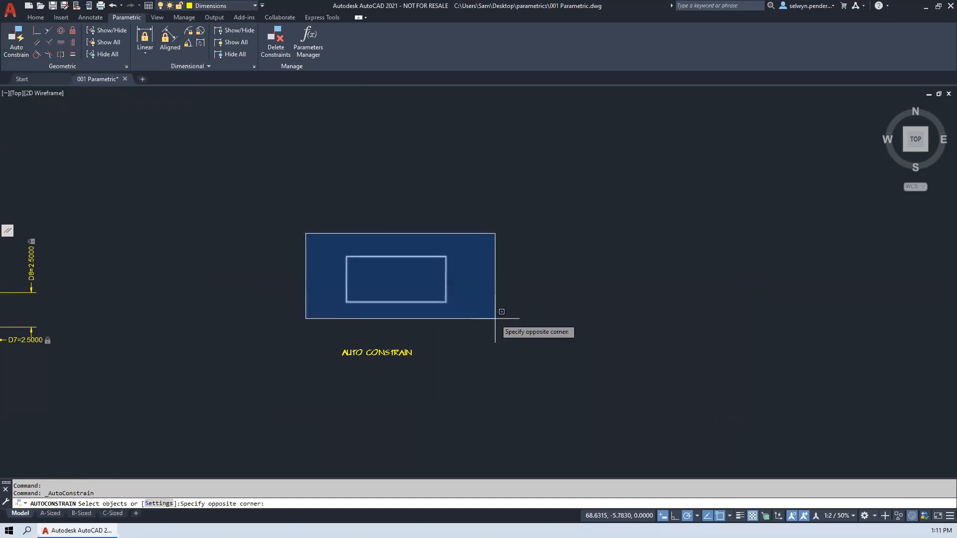
pyautogui.click(495, 318)
pyautogui.press('Return')
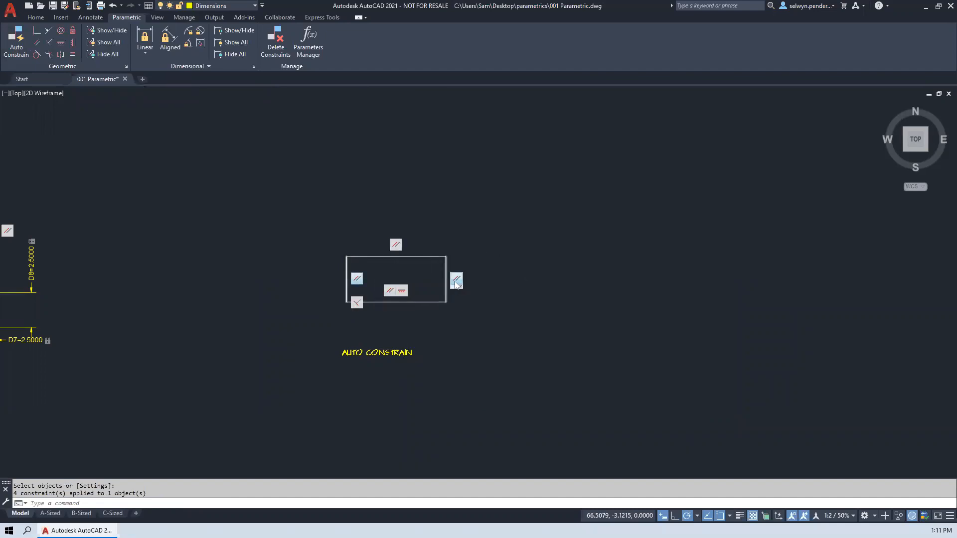
pyautogui.scroll(8, 366, 282)
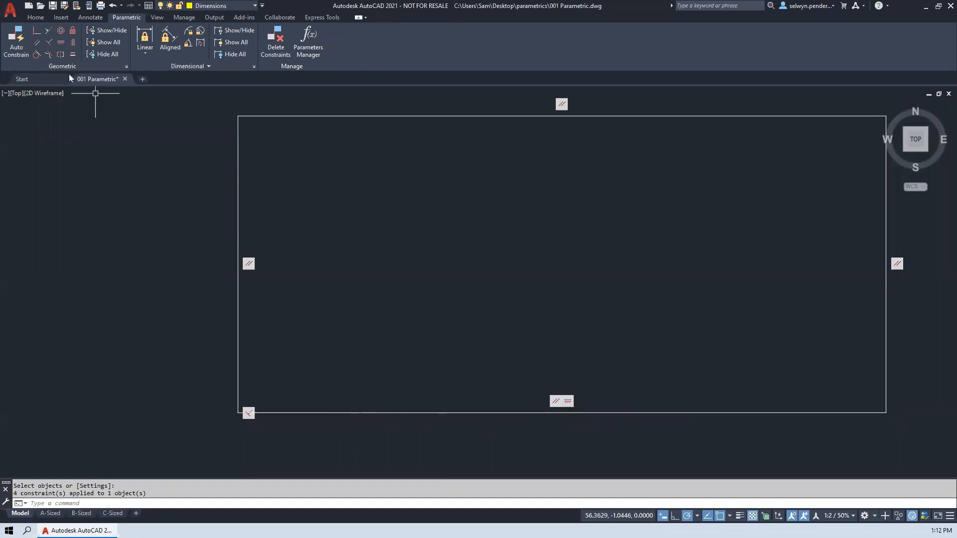
pyautogui.click(60, 44)
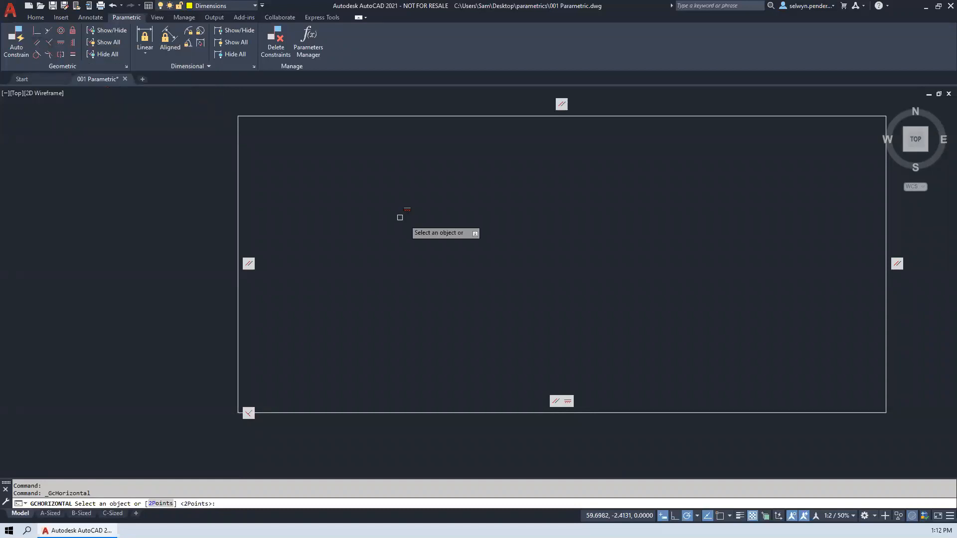
pyautogui.moveTo(622, 235)
pyautogui.mouseDown(button='middle')
pyautogui.moveTo(516, 264)
pyautogui.moveTo(519, 249)
pyautogui.mouseUp(button='middle')
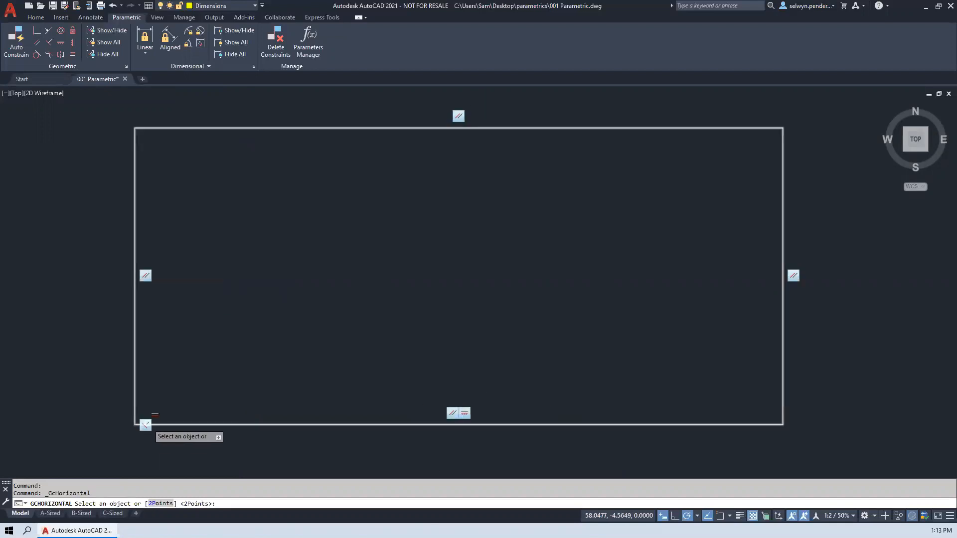
pyautogui.press('Escape')
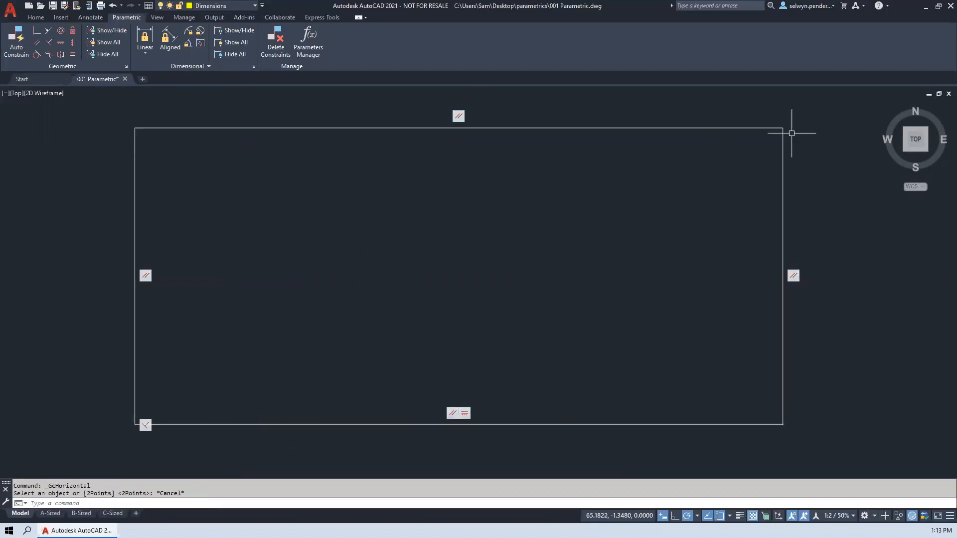
# - Shrink the auto-constrained rectangle by stretching its upper-right corner down and inward
pyautogui.click(770, 127)
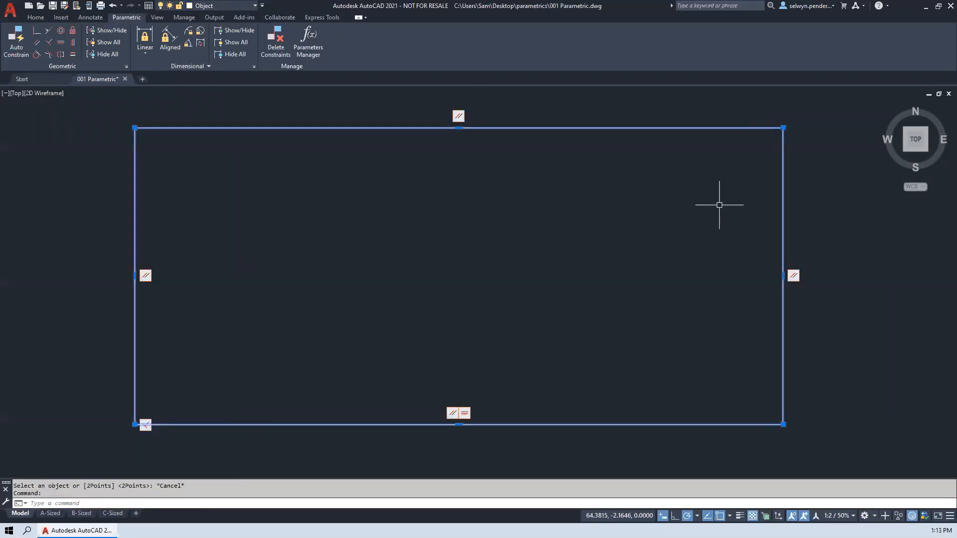
pyautogui.click(783, 127)
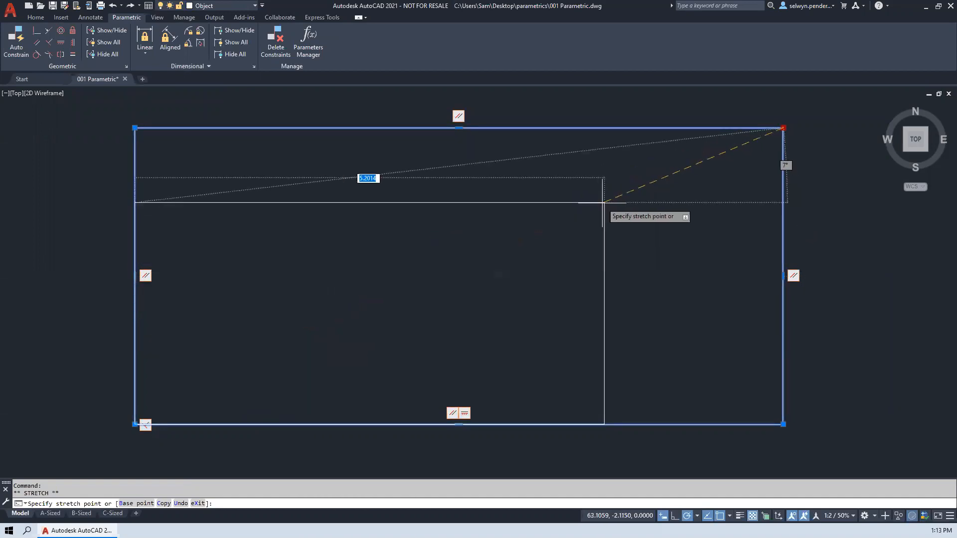
pyautogui.click(342, 322)
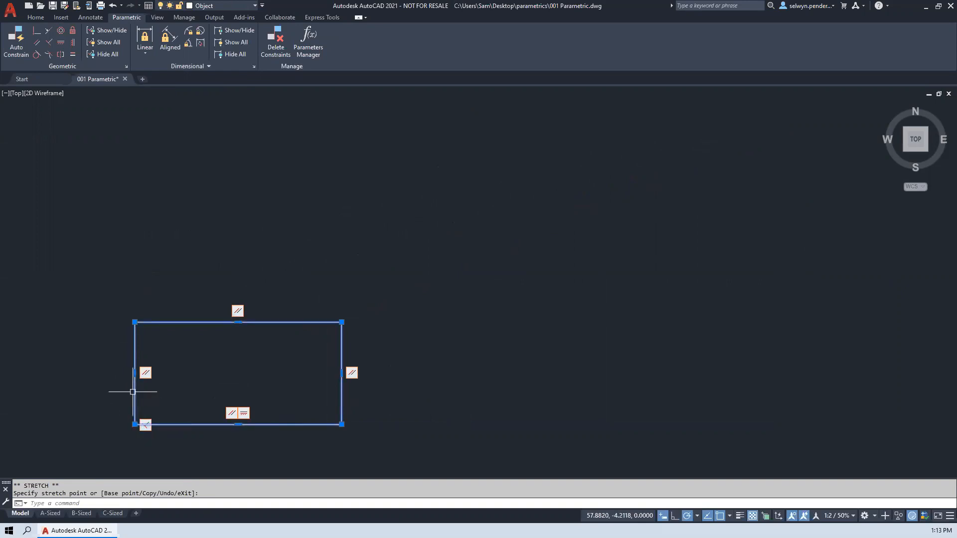
# - Try to rotate the rectangle about its lower-left corner while maintaining the constraints
pyautogui.press('space')
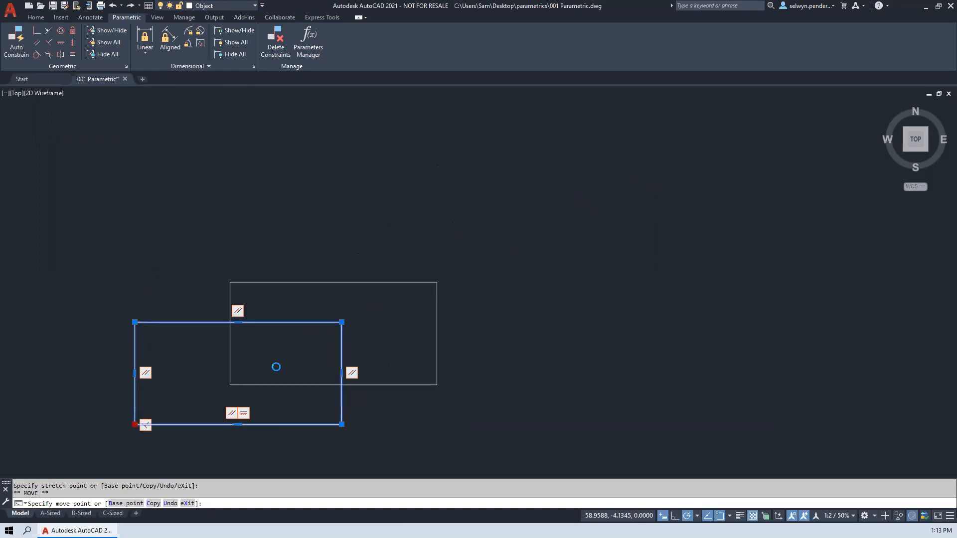
pyautogui.press('space')
pyautogui.click(430, 239)
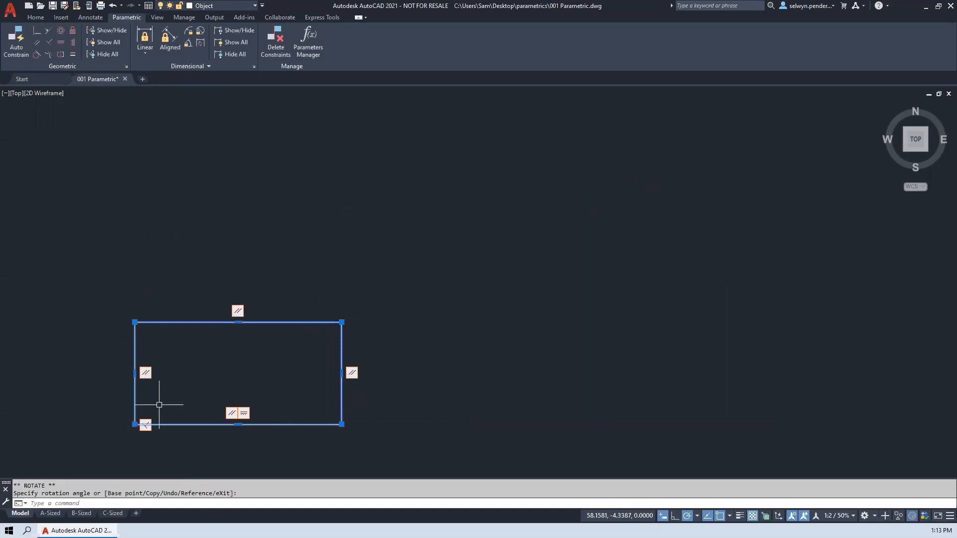
pyautogui.click(135, 424)
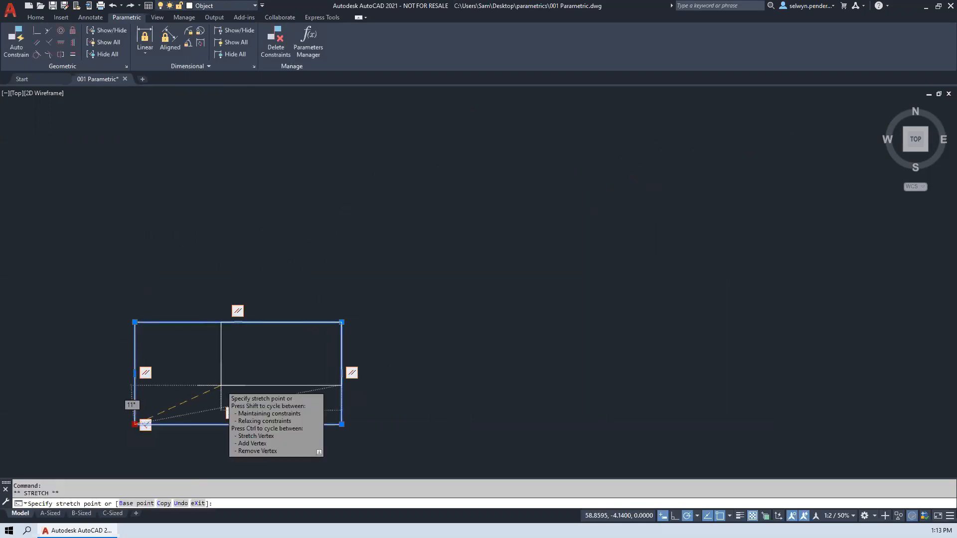
pyautogui.press('space')
pyautogui.press('space')
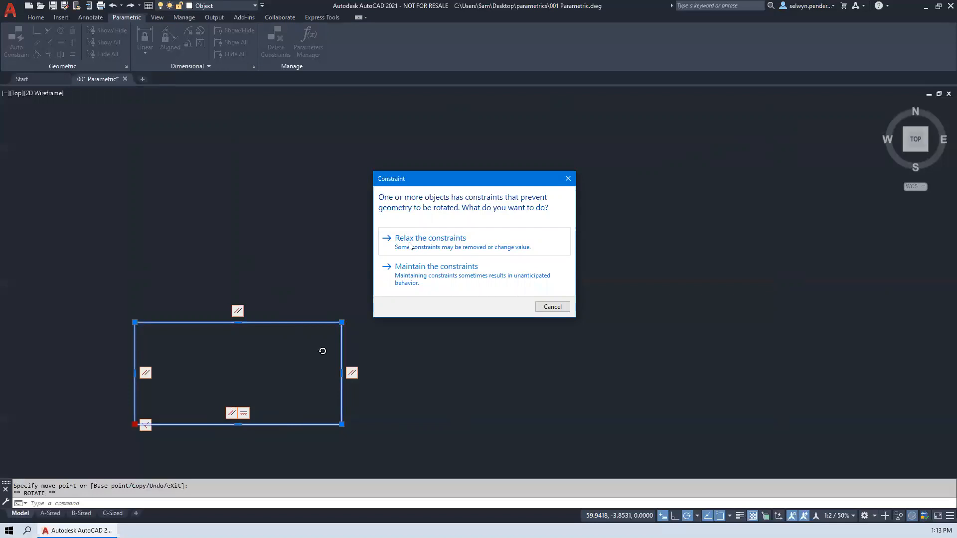
pyautogui.click(429, 272)
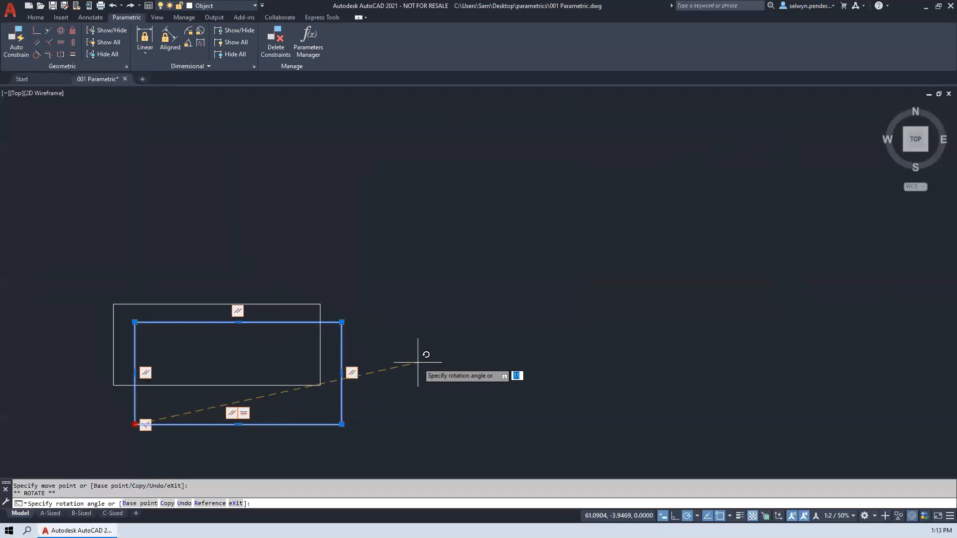
pyautogui.press('Escape')
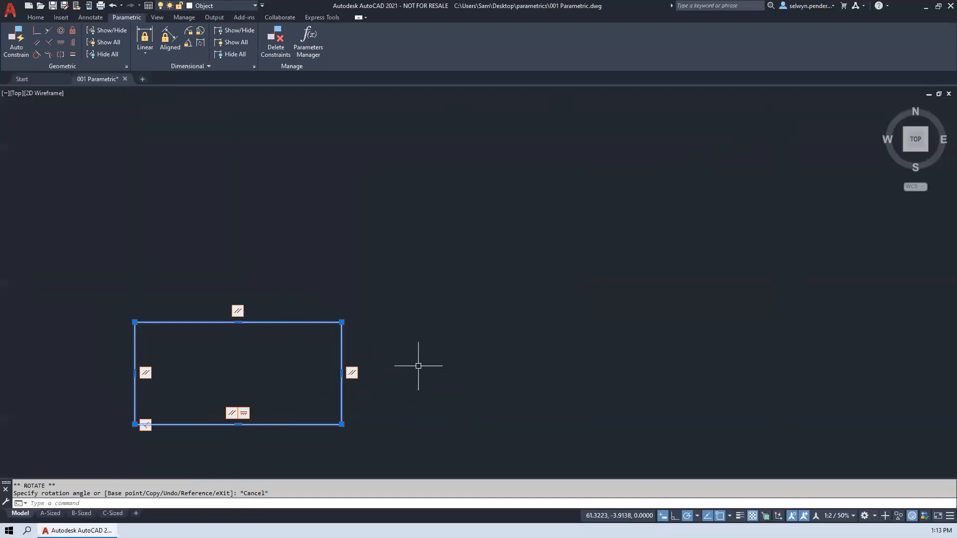
# - Stretch the rectangle's two lower corners inward and its two upper corners outward to test the geometric constraints
pyautogui.moveTo(397, 367); pyautogui.dragTo(424, 256, button='middle')
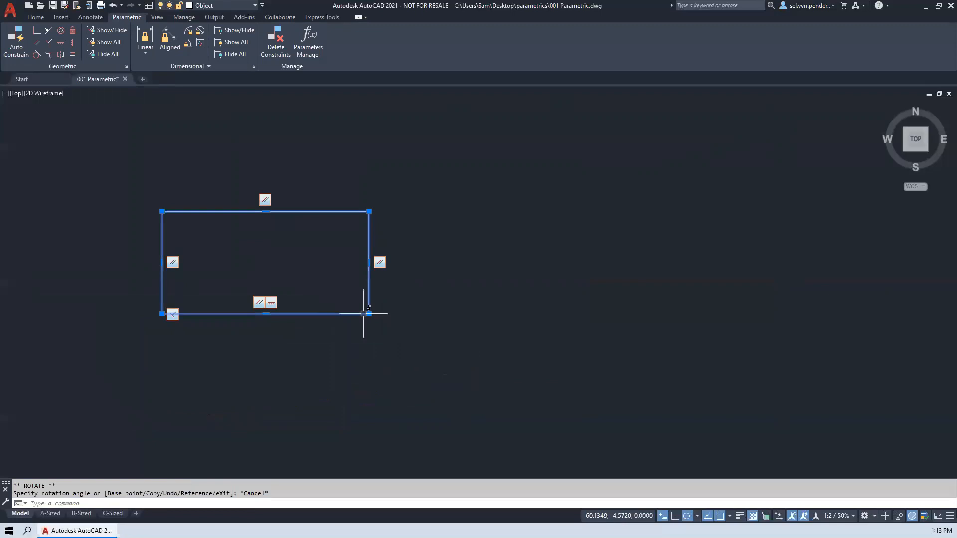
pyautogui.click(369, 314)
pyautogui.click(307, 284)
pyautogui.click(162, 284)
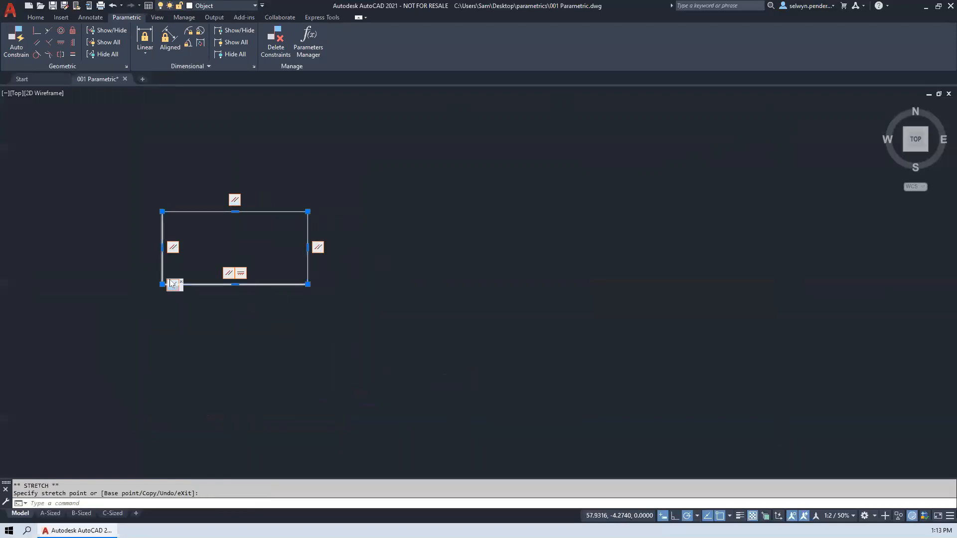
pyautogui.click(223, 257)
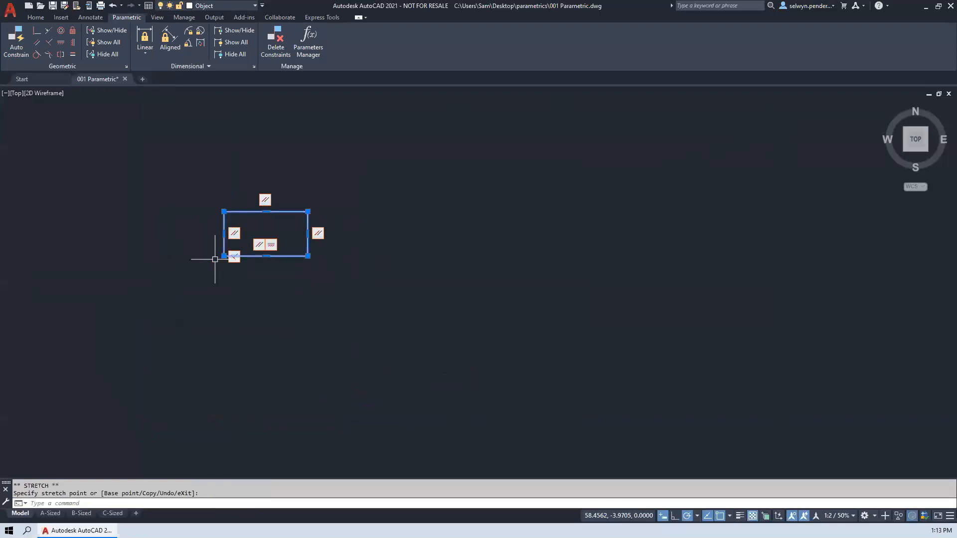
pyautogui.click(227, 215)
pyautogui.click(156, 163)
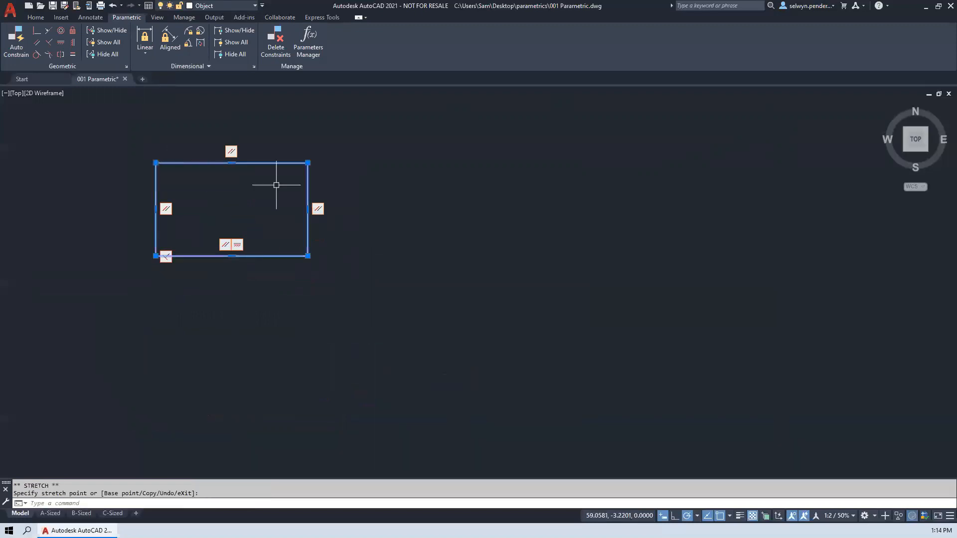
pyautogui.click(307, 163)
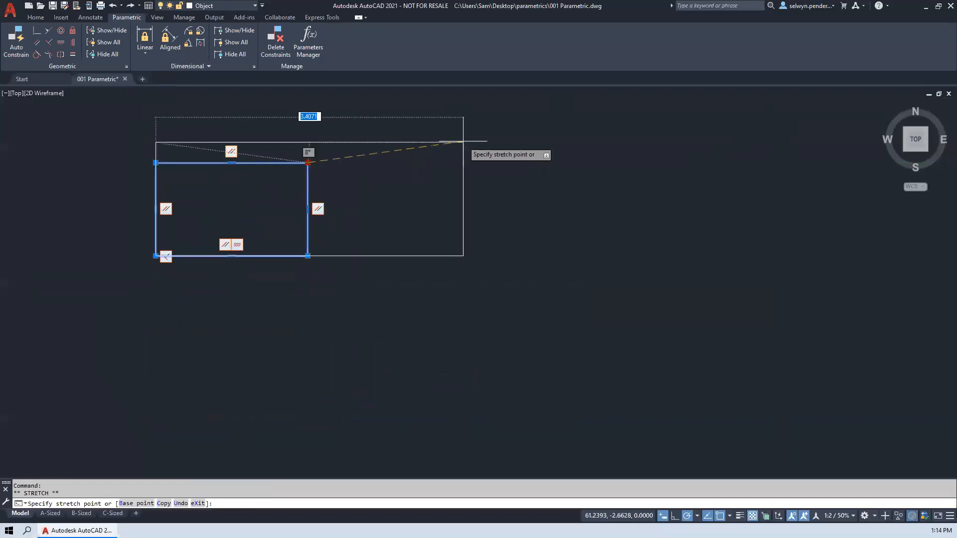
pyautogui.click(470, 139)
# - Skew the triangle above the VERTICAL & HORIZONTAL label by stretching its left vertex up and outward and its top vertex up and right
pyautogui.scroll(-2, 588, 346)
pyautogui.moveTo(573, 347); pyautogui.dragTo(186, 302, button='middle')
pyautogui.scroll(-2, 390, 328)
pyautogui.moveTo(535, 315); pyautogui.dragTo(154, 297, button='middle')
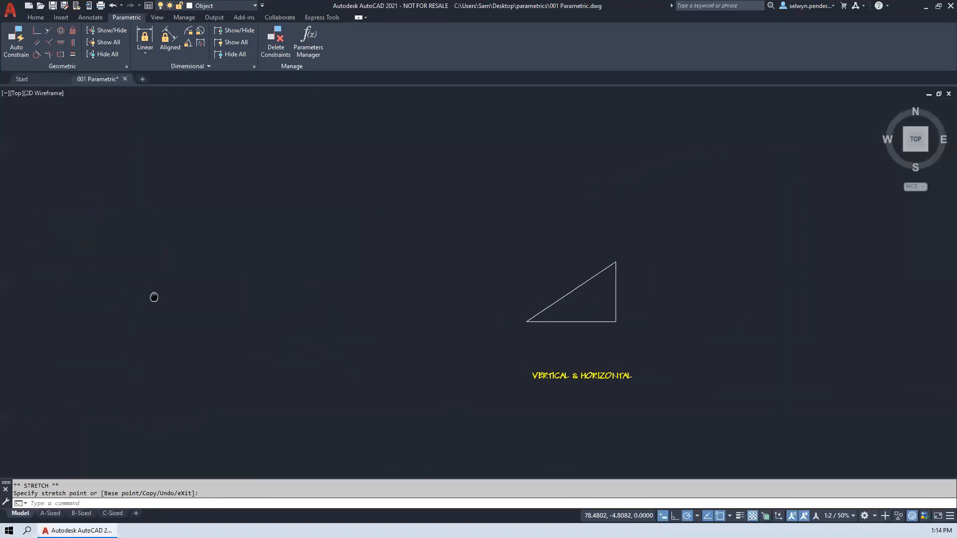
pyautogui.scroll(2, 574, 327)
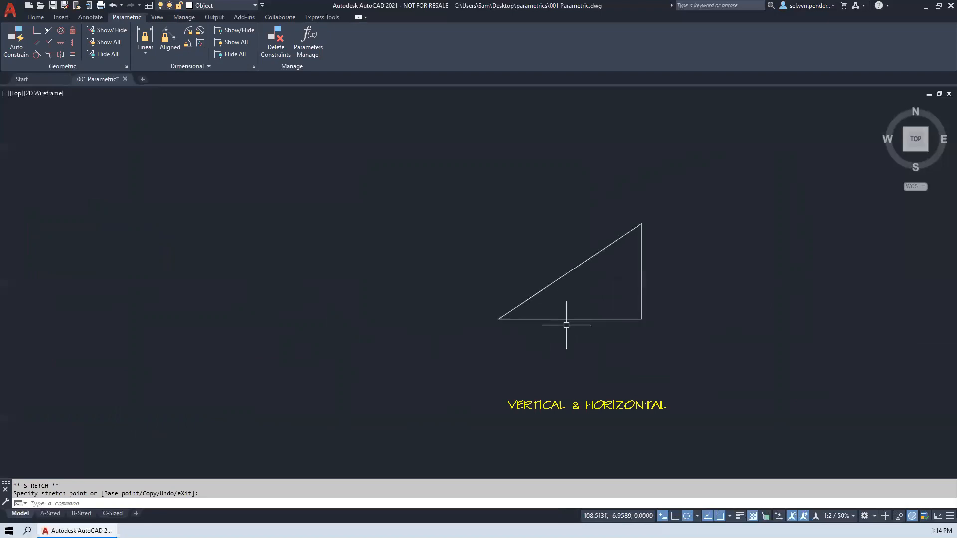
pyautogui.click(499, 320)
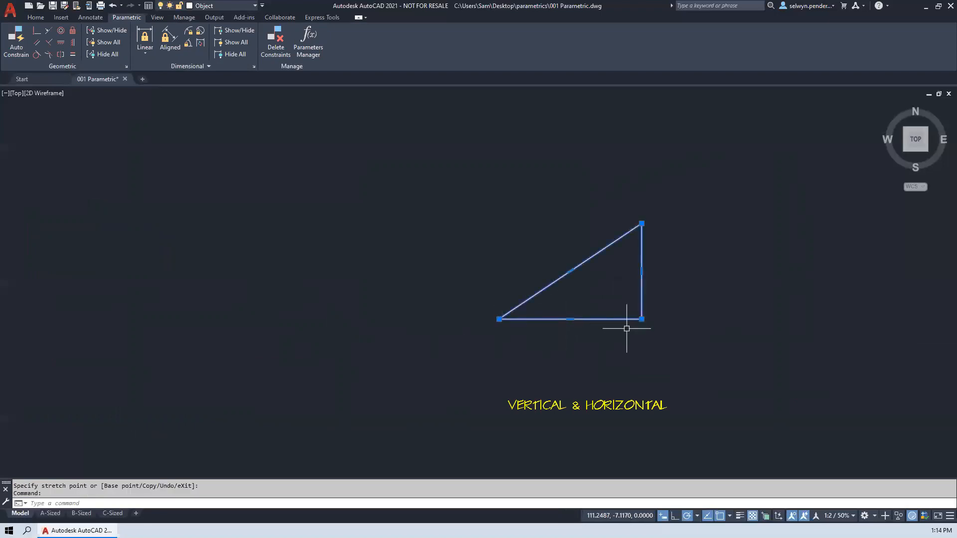
pyautogui.click(499, 320)
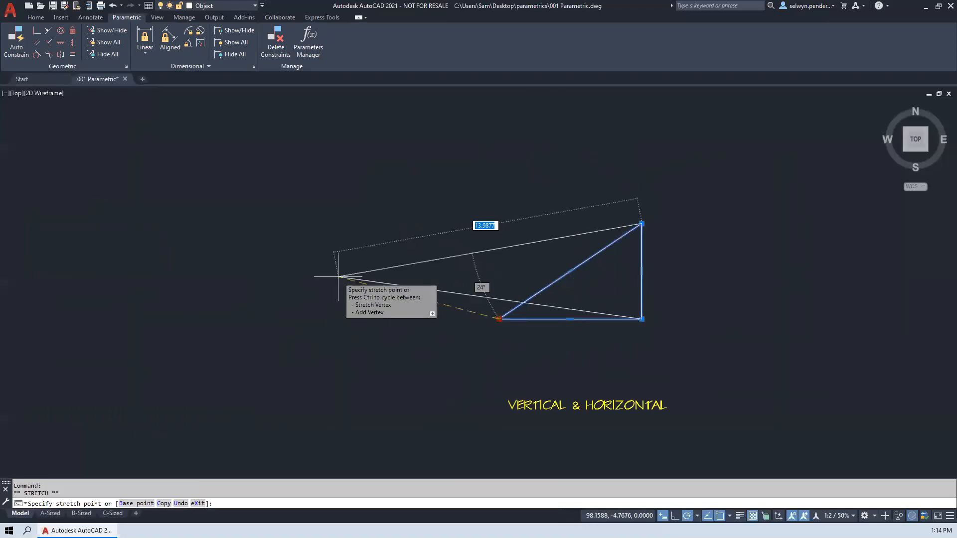
pyautogui.click(338, 277)
pyautogui.click(641, 223)
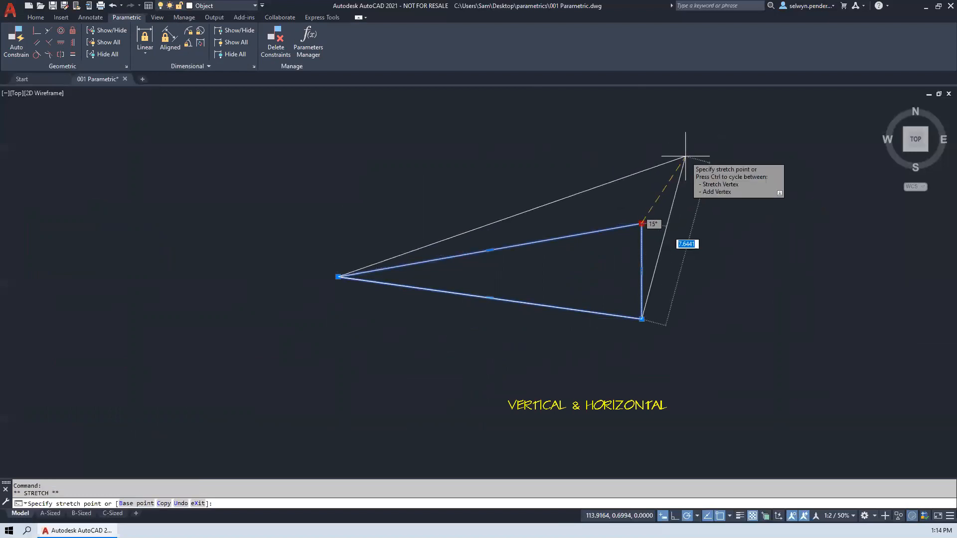
pyautogui.click(675, 163)
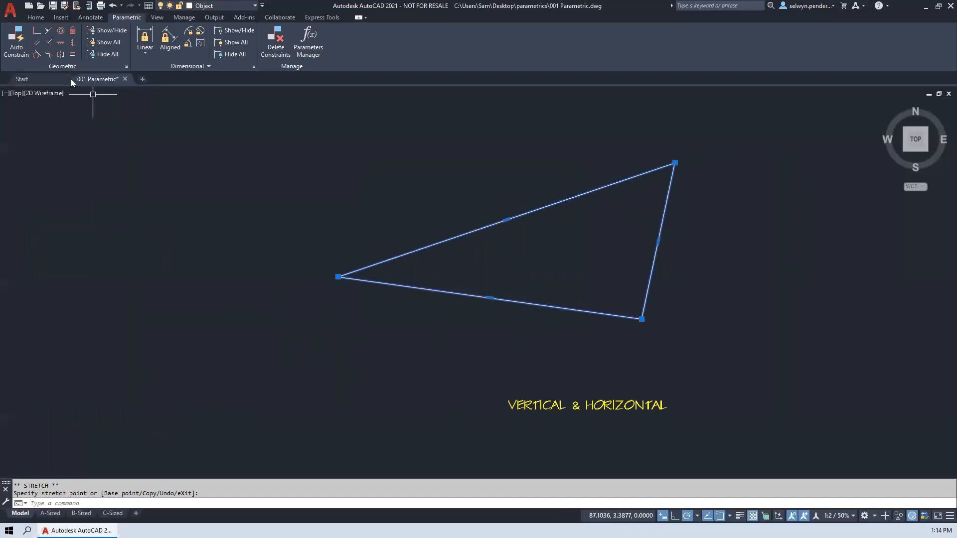
# - Apply a Horizontal constraint to the triangle's lower edge and test it by stretching the left vertex slightly down and outward
pyautogui.click(60, 42)
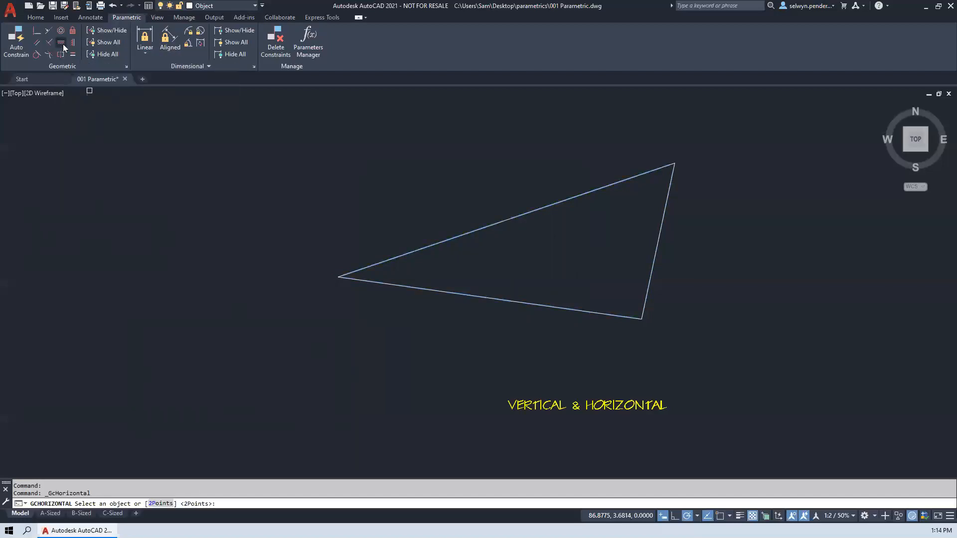
pyautogui.click(506, 301)
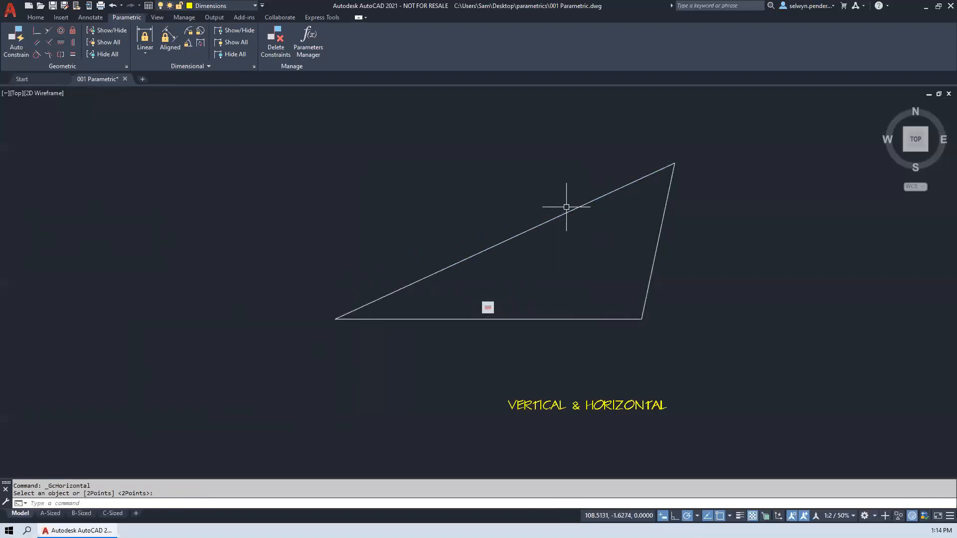
pyautogui.click(353, 316)
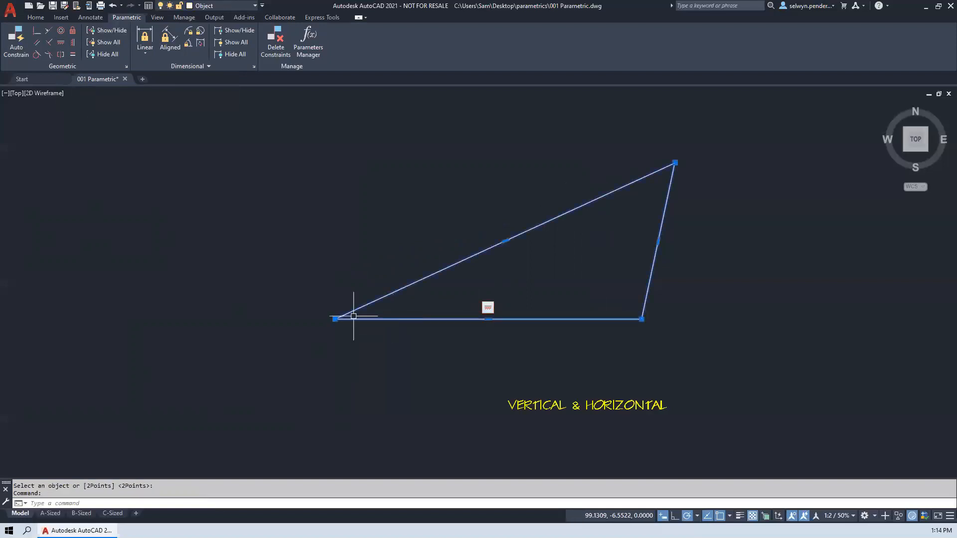
pyautogui.click(335, 319)
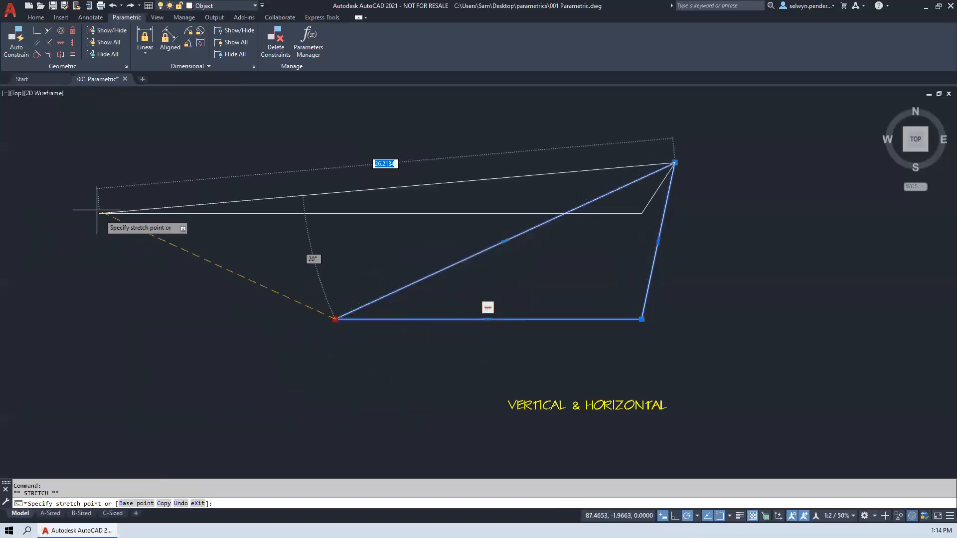
pyautogui.click(323, 344)
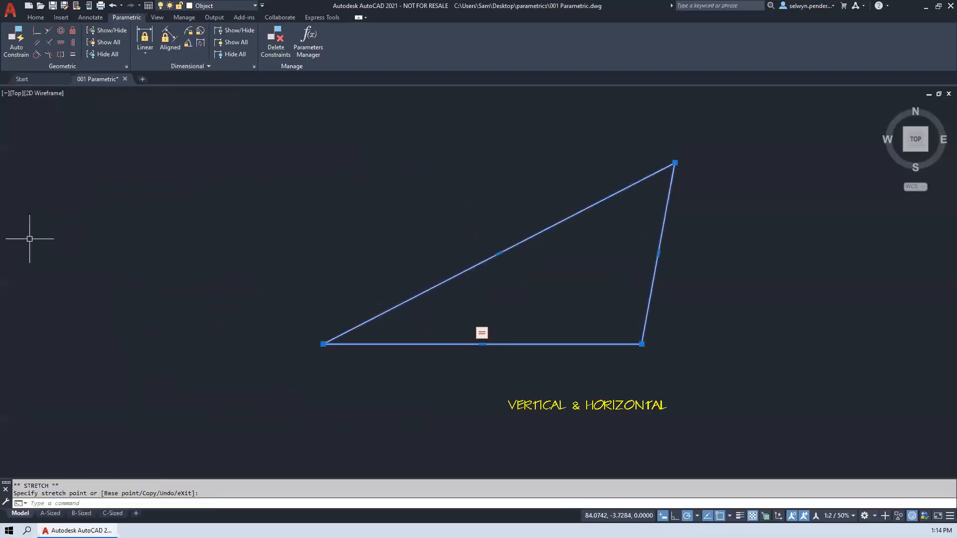
# - Apply a Vertical constraint to the triangle's right edge and test it by stretching the top vertex left and slightly up
pyautogui.click(76, 45)
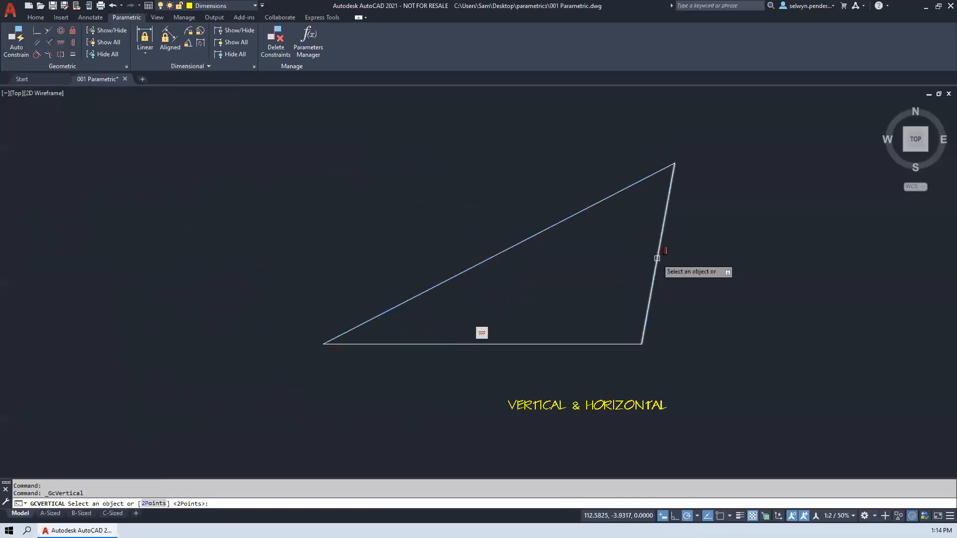
pyautogui.click(657, 258)
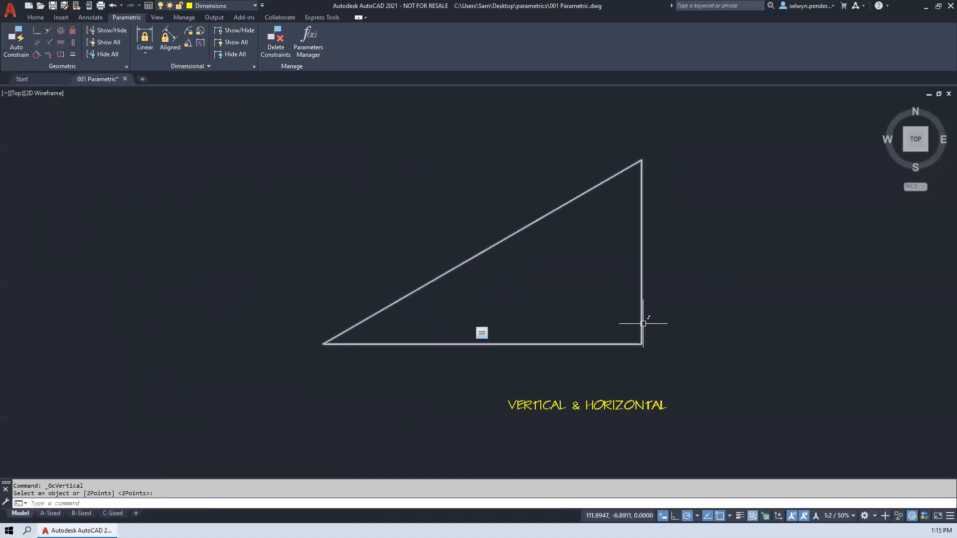
pyautogui.click(642, 322)
pyautogui.click(642, 162)
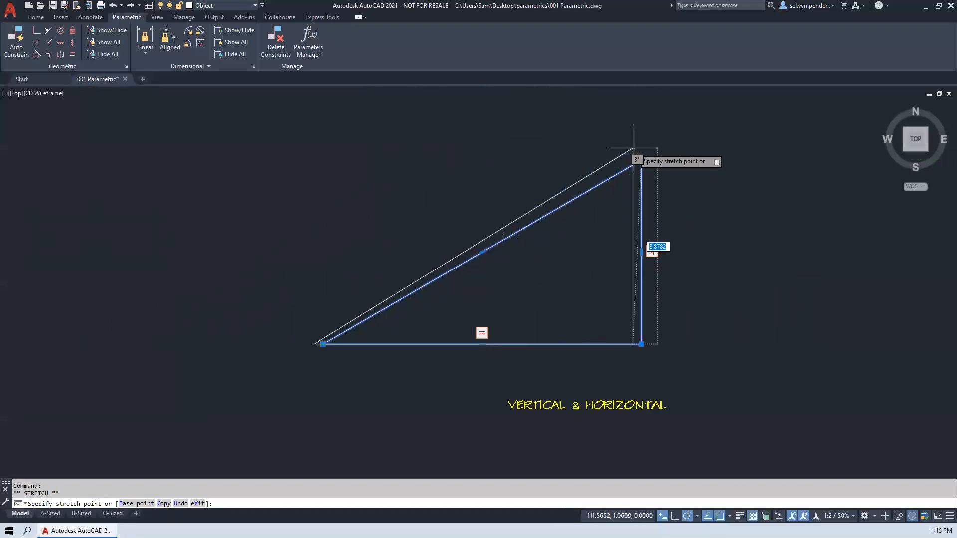
pyautogui.click(596, 150)
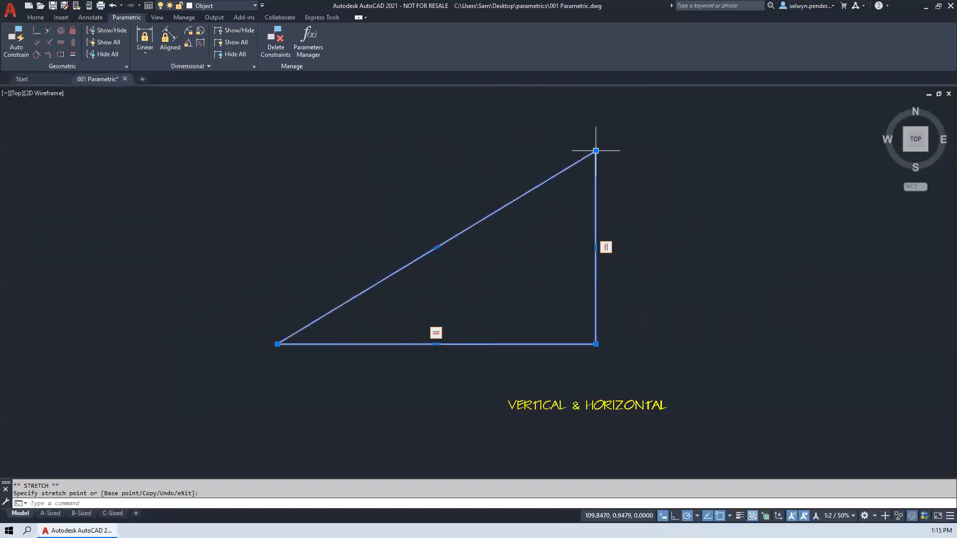
# - Fix the triangle's lower-right corner and test it by stretching the left vertex inward and trying to move the fixed corner
pyautogui.click(72, 31)
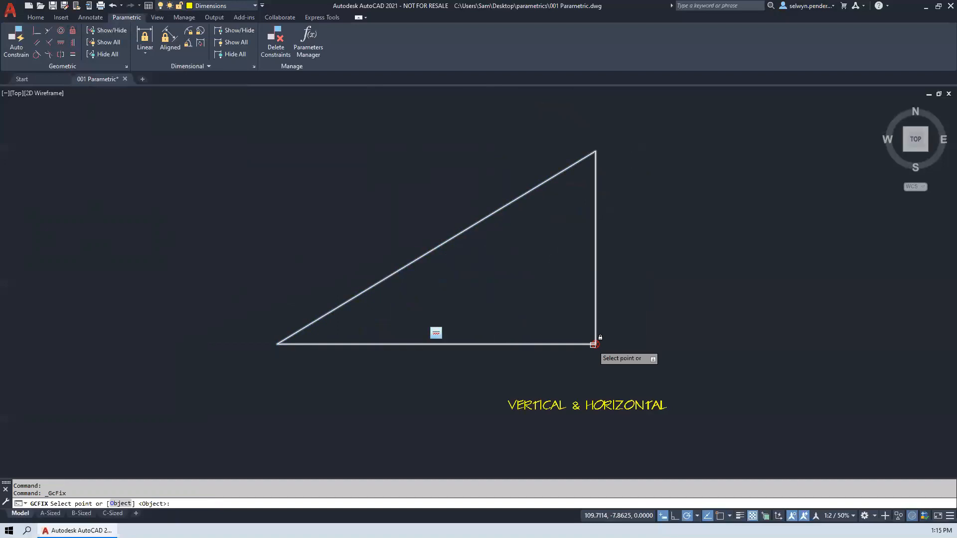
pyautogui.click(593, 345)
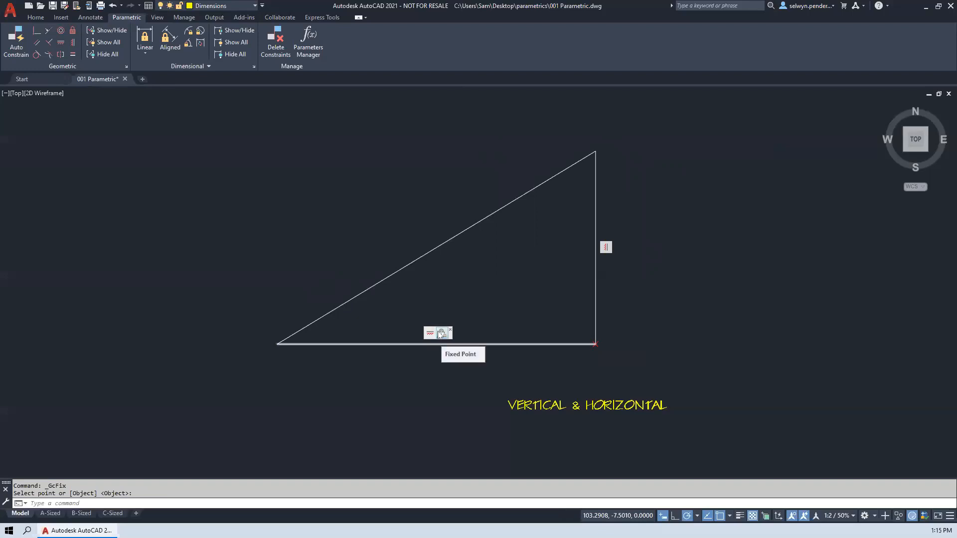
pyautogui.click(295, 334)
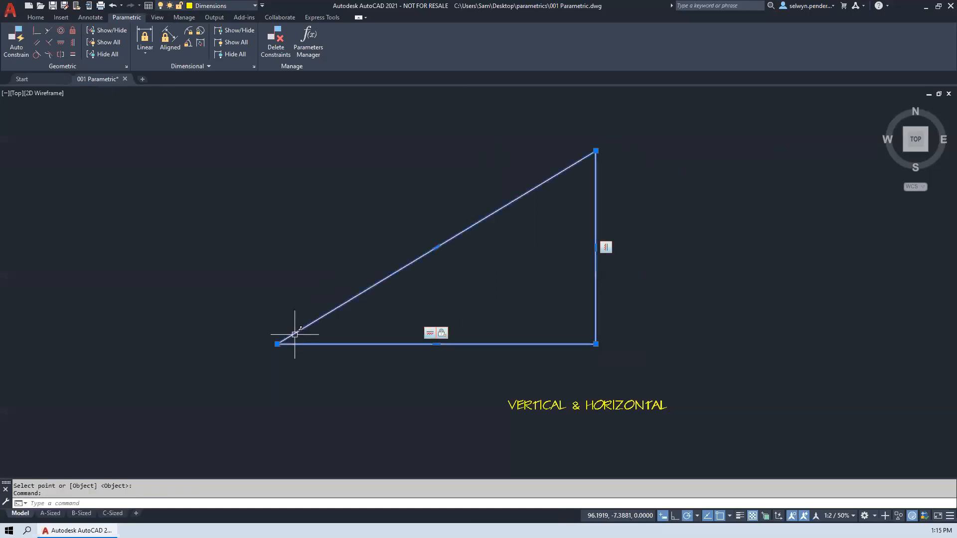
pyautogui.click(277, 343)
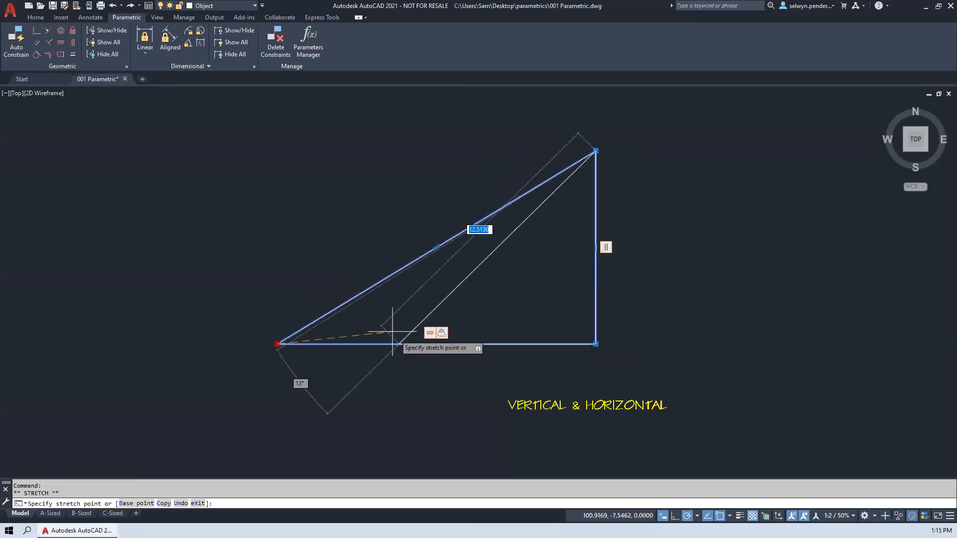
pyautogui.click(394, 332)
pyautogui.click(595, 344)
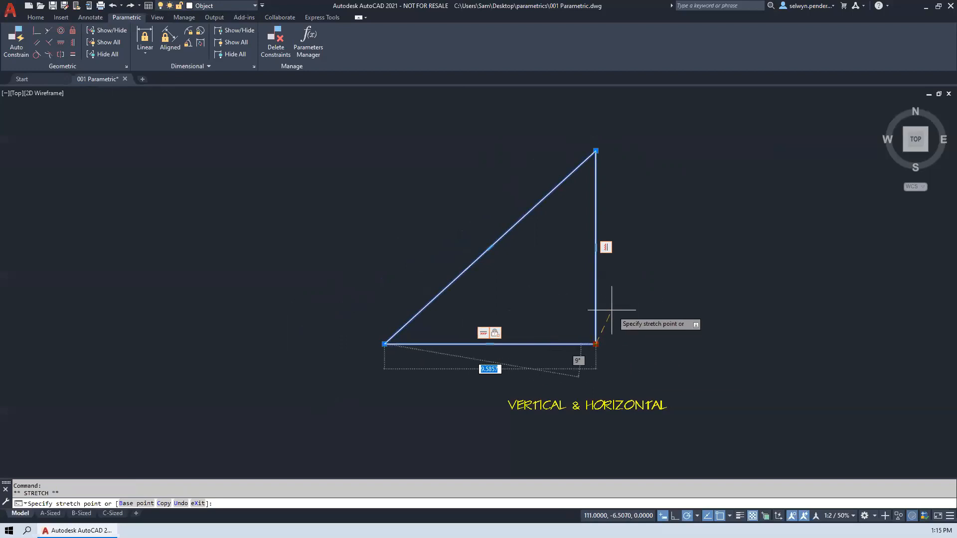
pyautogui.press('Escape')
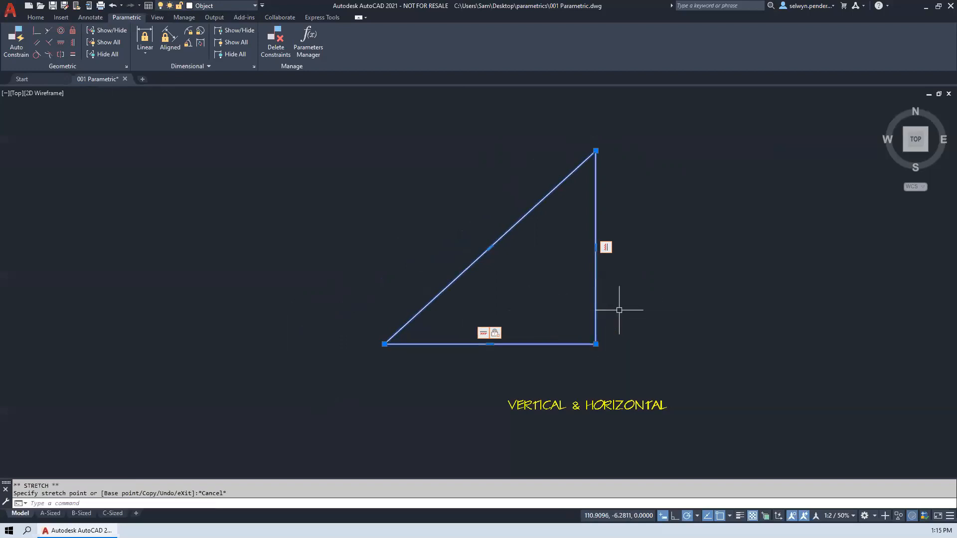
# - Flatten and widen the triangle by stretching its top vertex down and its left vertex outward
pyautogui.click(596, 151)
pyautogui.click(643, 251)
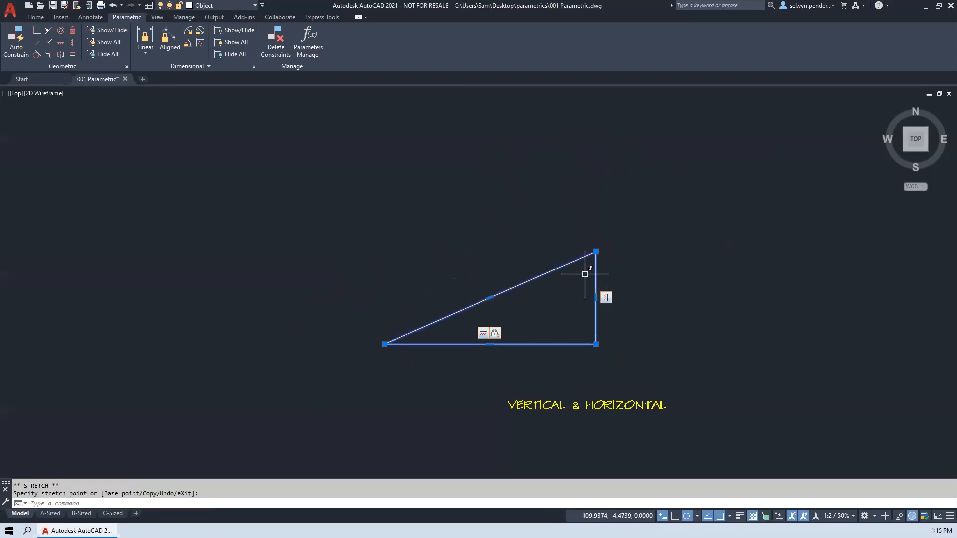
pyautogui.click(385, 344)
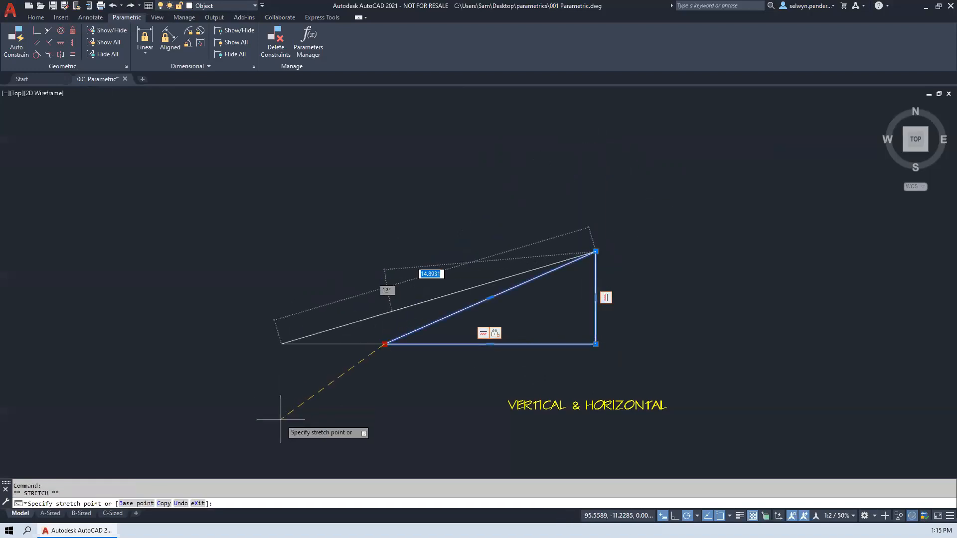
pyautogui.click(246, 401)
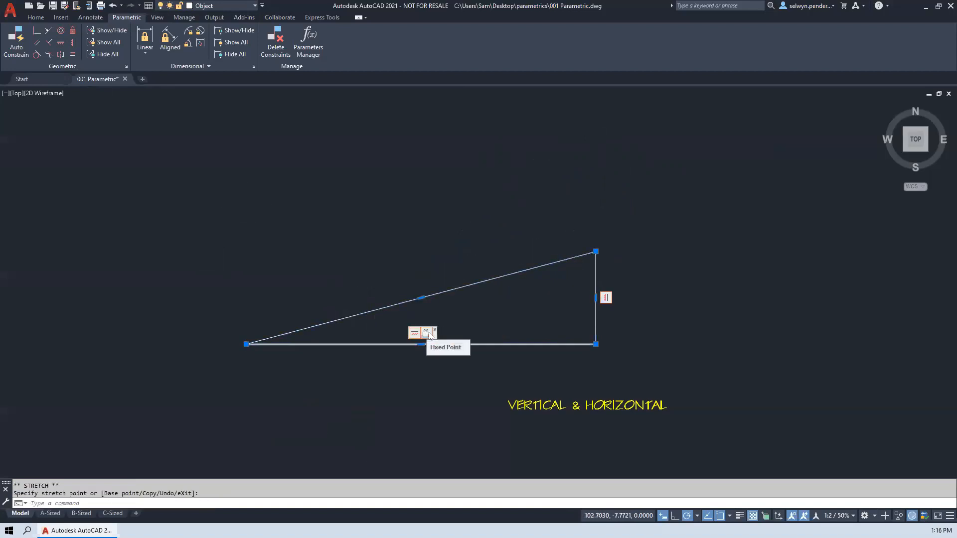
# - Delete the triangle's Fixed Point constraint and stretch its lower-right corner up and inward
pyautogui.moveTo(595, 344)
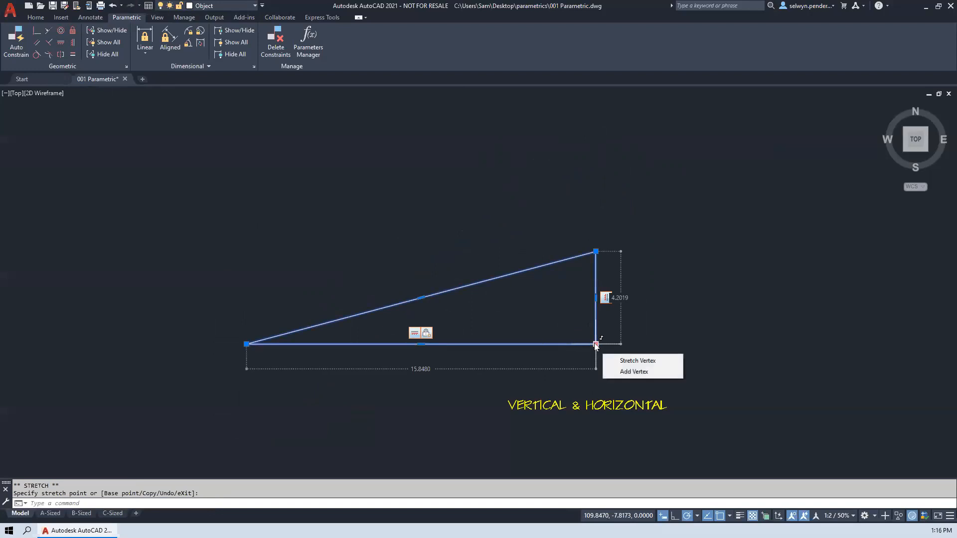
pyautogui.rightClick(427, 336)
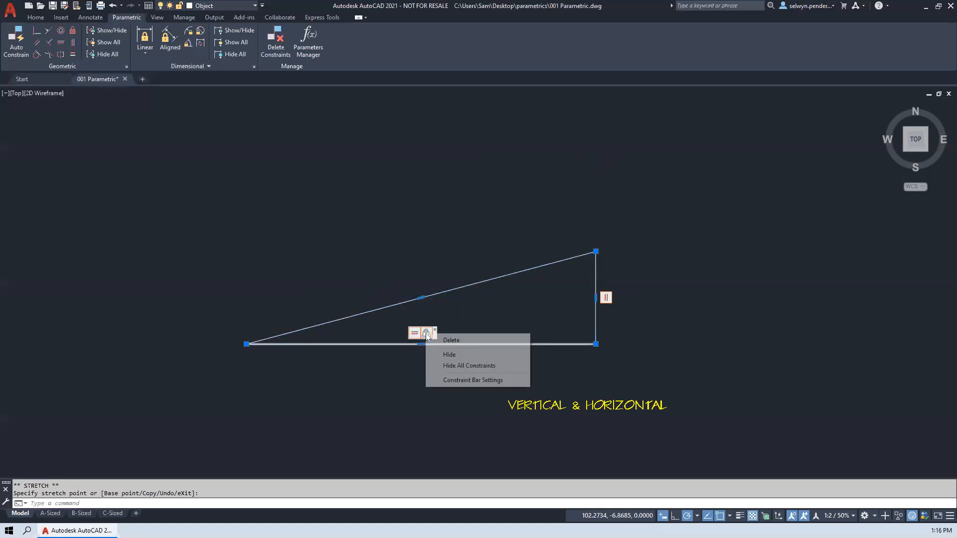
pyautogui.click(452, 342)
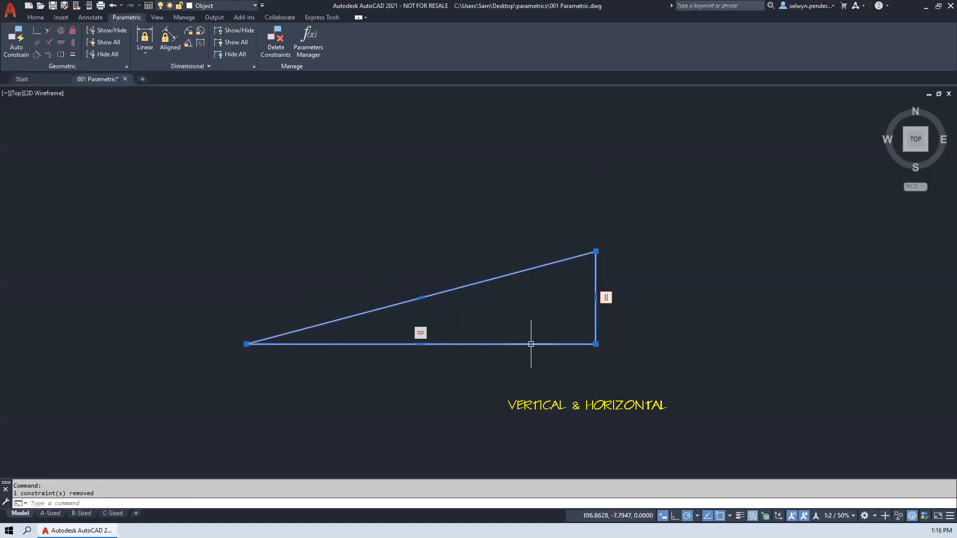
pyautogui.click(596, 344)
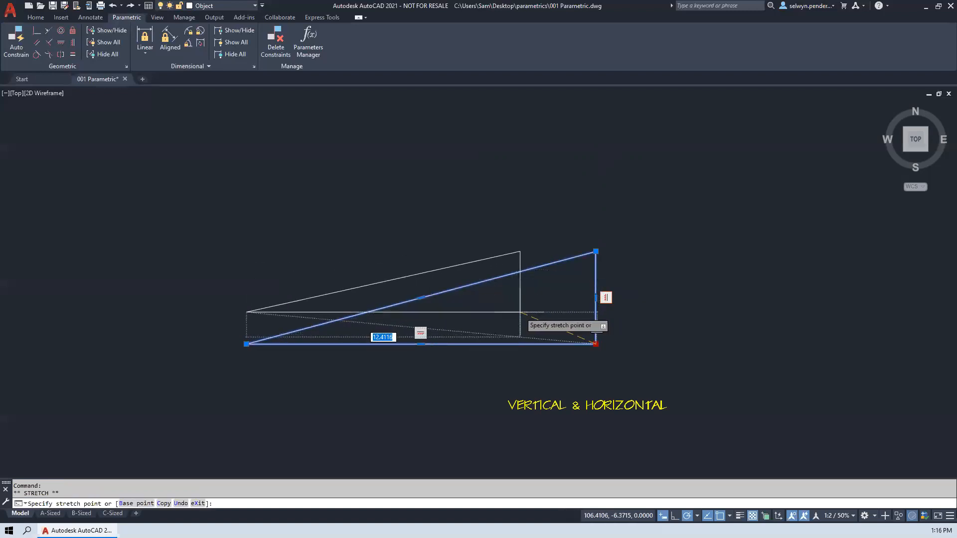
pyautogui.click(521, 312)
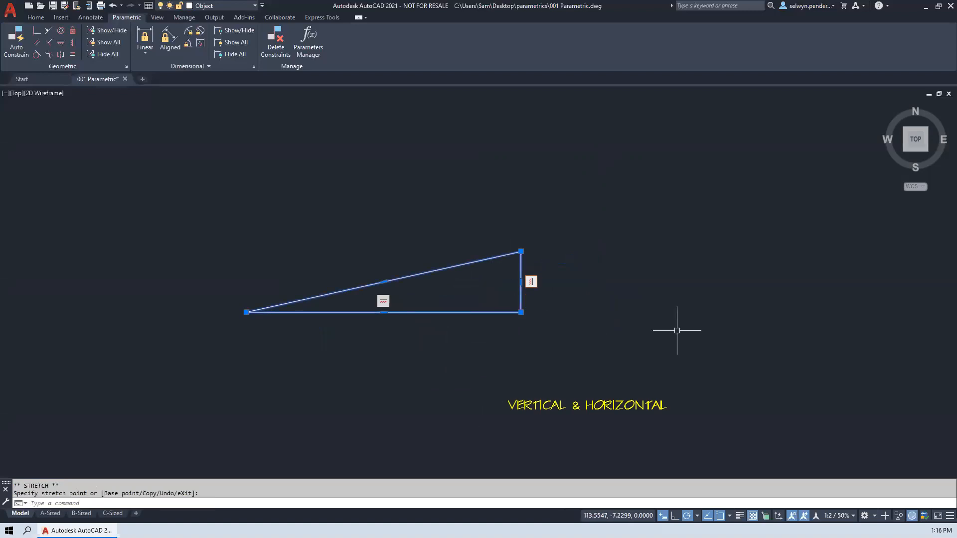
# - Apply a Parallel constraint between the first and third segments of the zigzag polyline above the PARALLEL & PERPENDICULAR label
pyautogui.moveTo(637, 328)
pyautogui.mouseDown(button='middle')
pyautogui.moveTo(419, 325)
pyautogui.moveTo(184, 305)
pyautogui.mouseUp(button='middle')
pyautogui.moveTo(837, 292)
pyautogui.mouseDown(button='middle')
pyautogui.moveTo(596, 291)
pyautogui.moveTo(379, 307)
pyautogui.mouseUp(button='middle')
pyautogui.moveTo(592, 308)
pyautogui.mouseDown(button='middle')
pyautogui.moveTo(350, 315)
pyautogui.moveTo(349, 341)
pyautogui.mouseUp(button='middle')
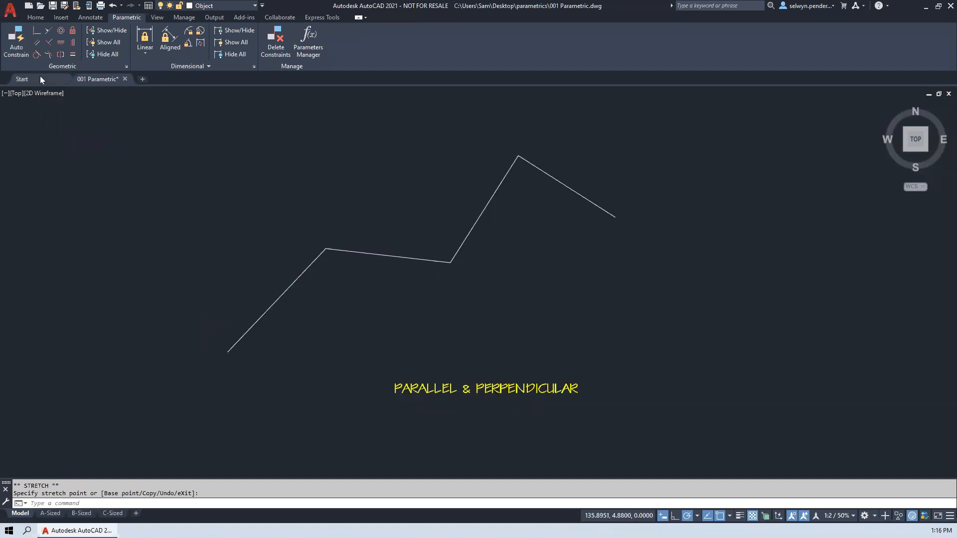
pyautogui.click(36, 43)
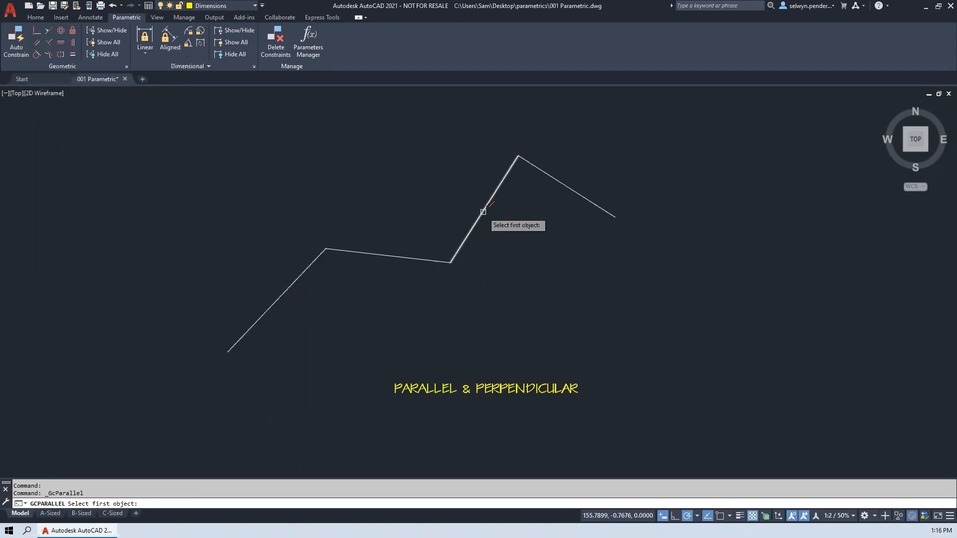
pyautogui.click(290, 283)
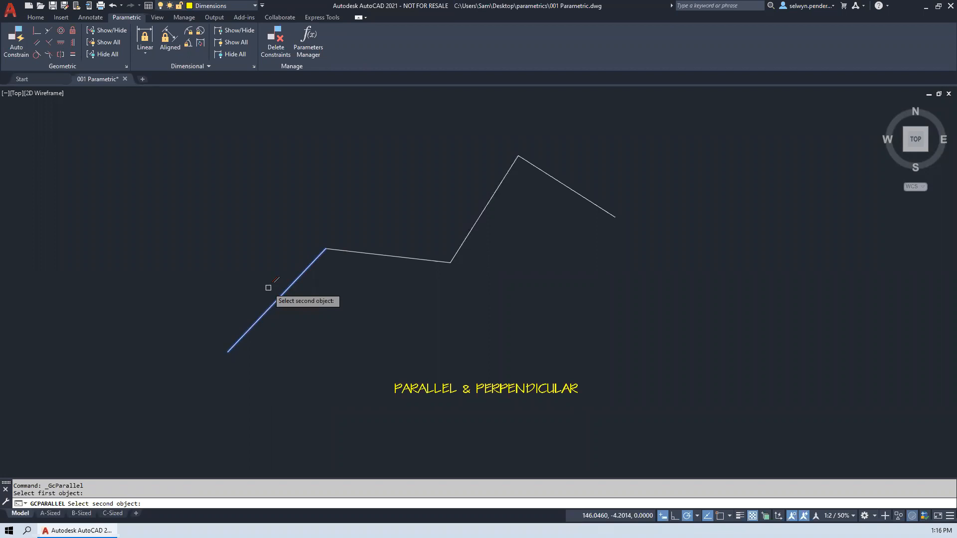
pyautogui.click(486, 208)
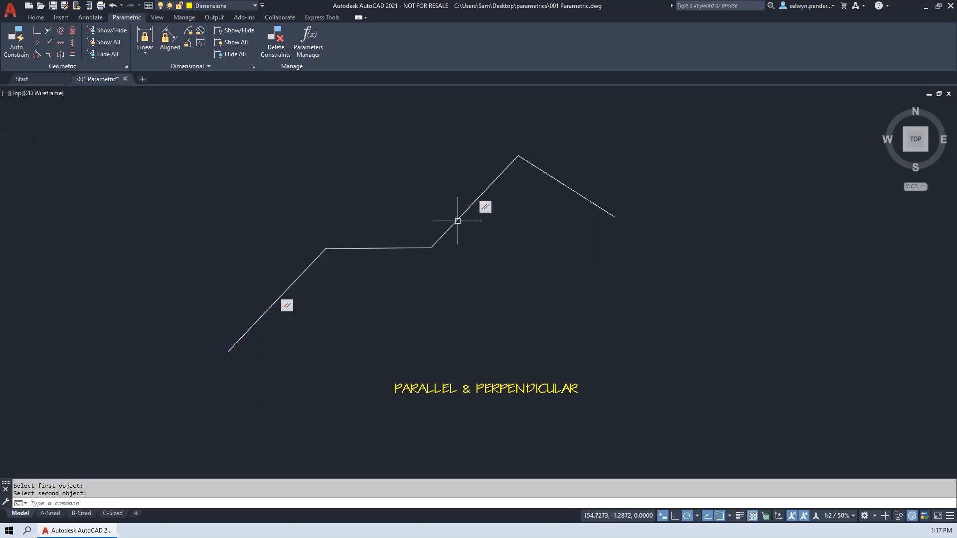
# - Stretch the zigzag polyline's second segment slightly upward and apply a Horizontal constraint to that segment
pyautogui.click(374, 248)
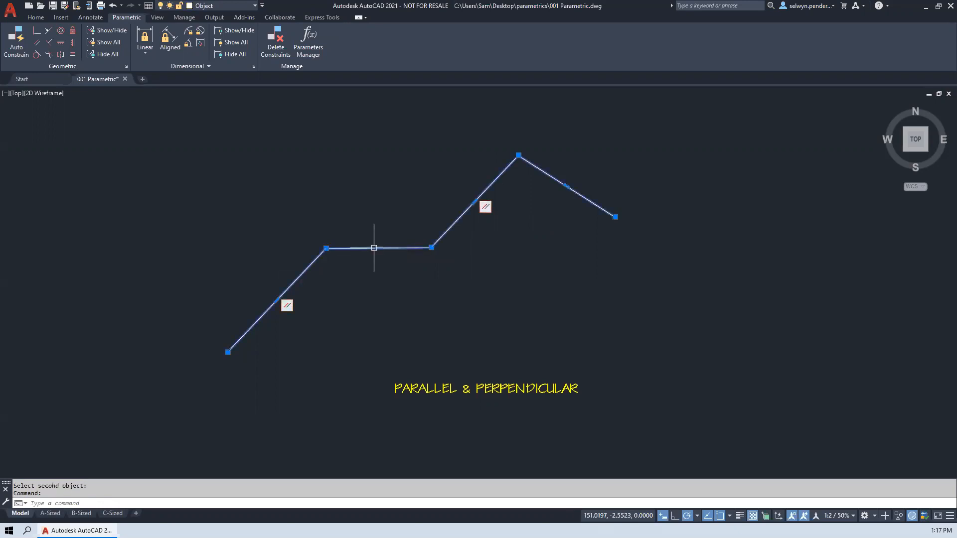
pyautogui.click(376, 247)
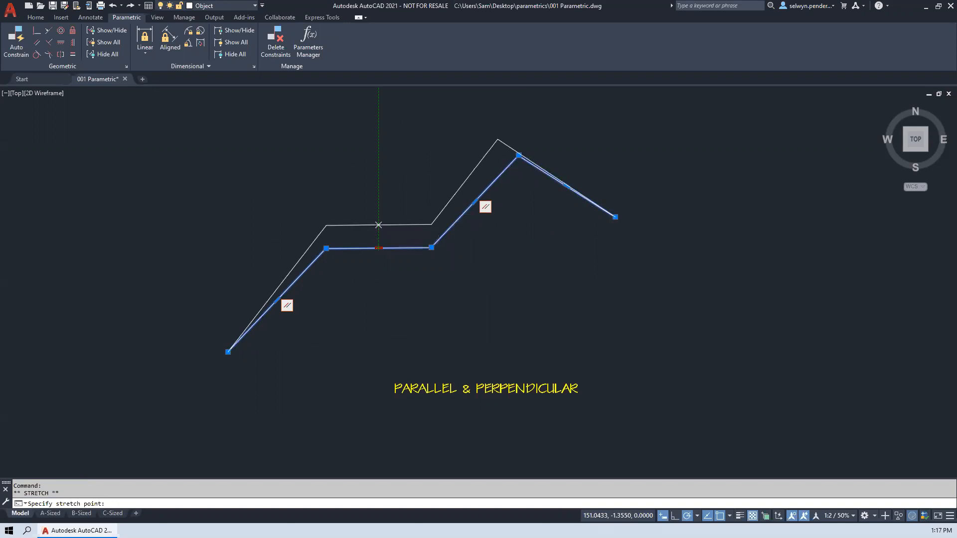
pyautogui.click(379, 225)
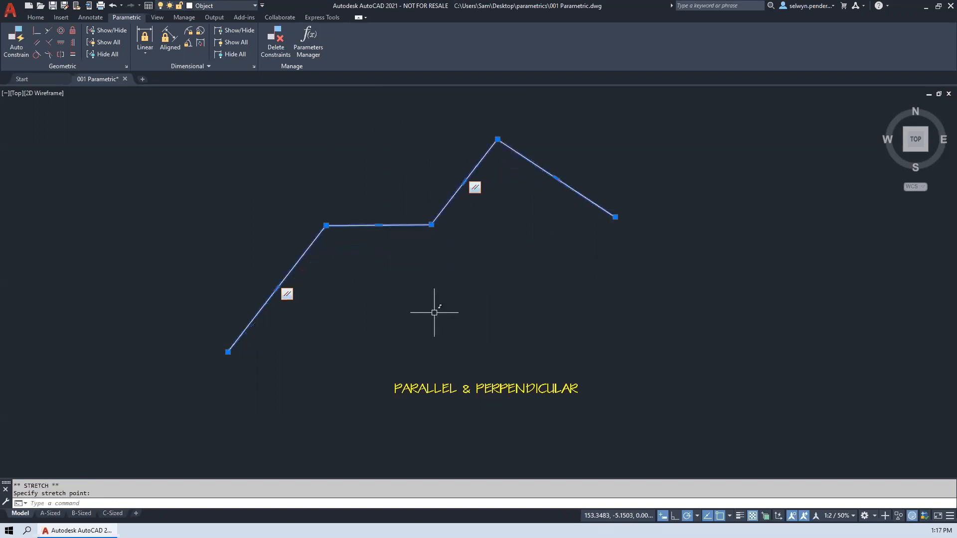
pyautogui.click(61, 46)
pyautogui.click(369, 226)
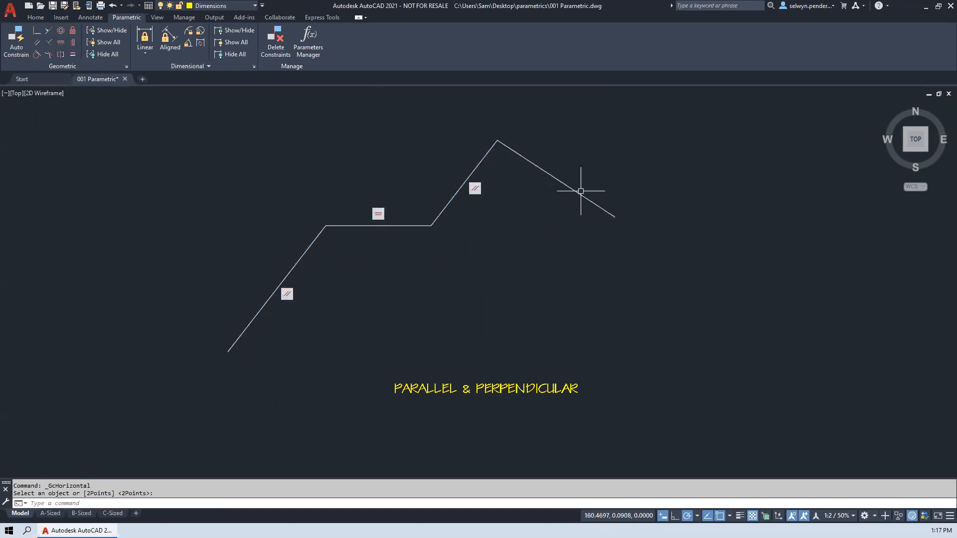
# - Stretch the polyline's free right end outward and up, and move its peak vertex down and to the right
pyautogui.click(533, 165)
pyautogui.click(615, 217)
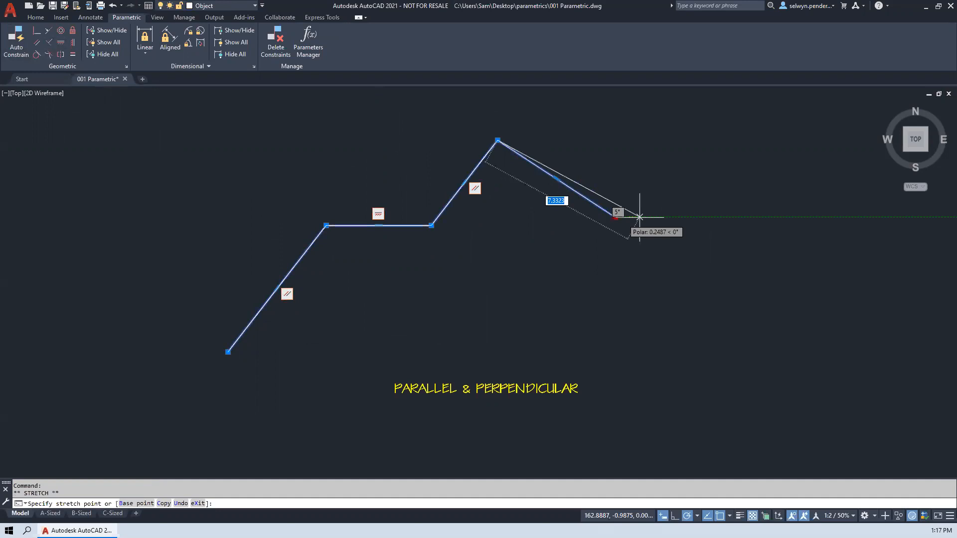
pyautogui.click(779, 164)
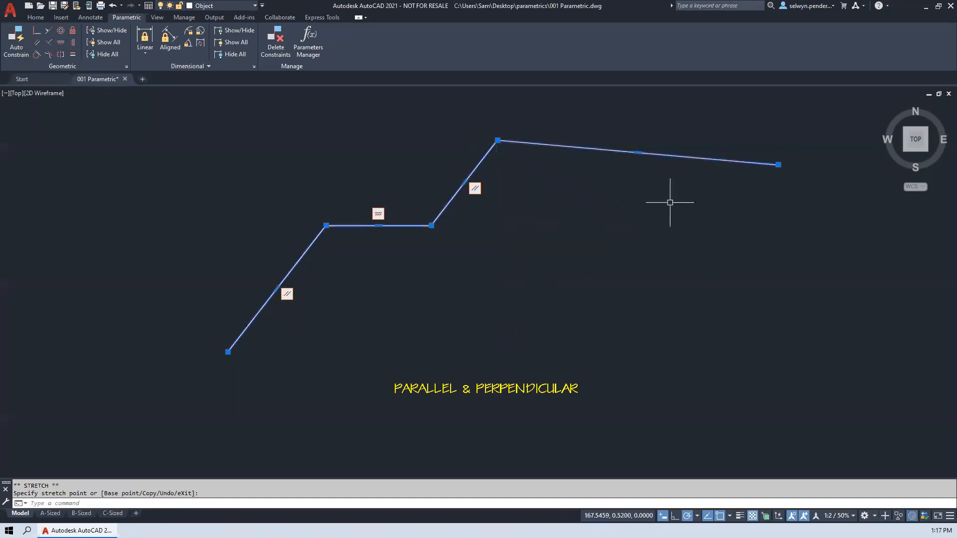
pyautogui.click(497, 140)
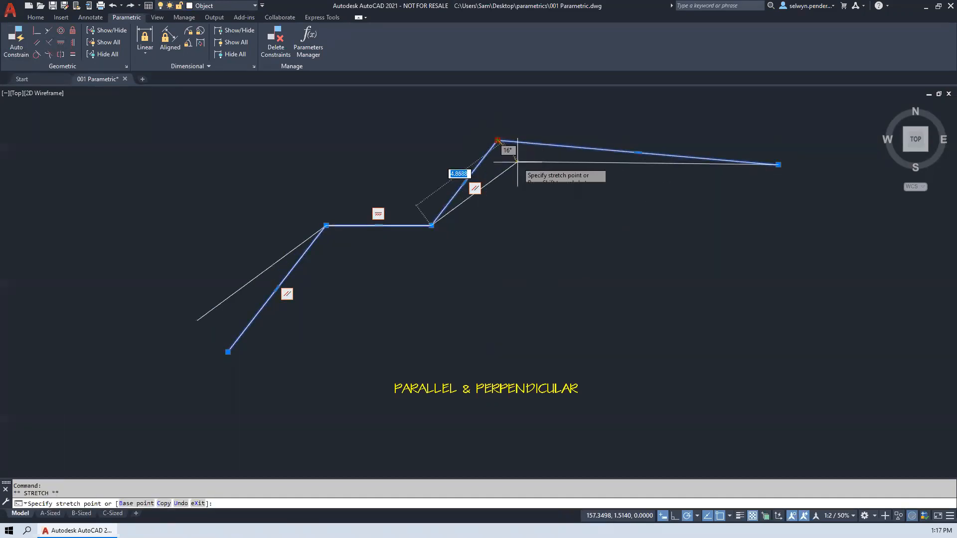
pyautogui.click(528, 175)
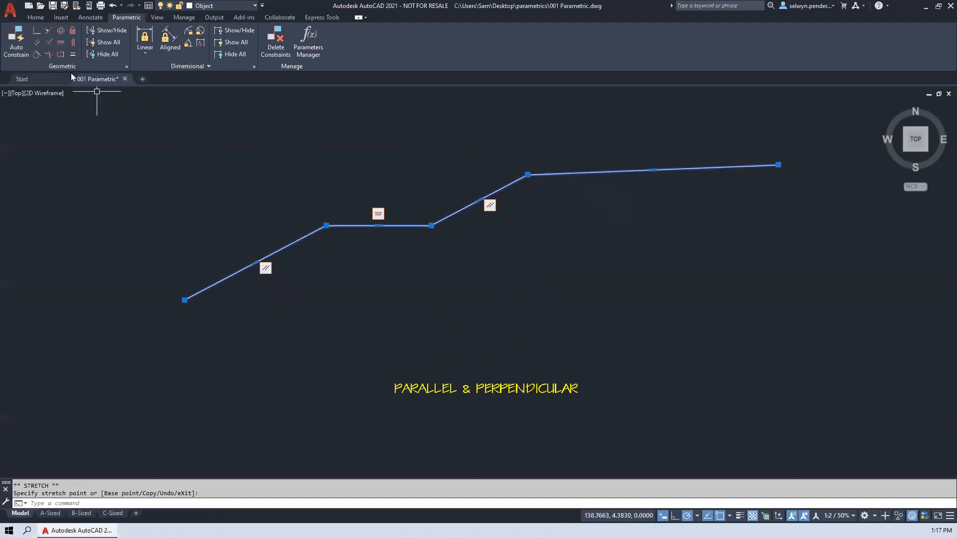
# - Apply a Perpendicular constraint between the polyline's third and fourth segments
pyautogui.click(50, 41)
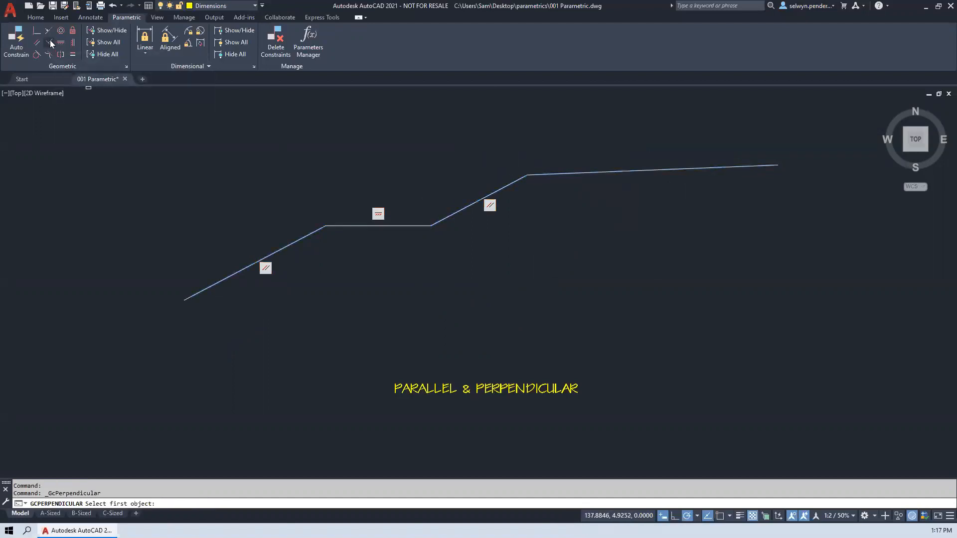
pyautogui.click(515, 180)
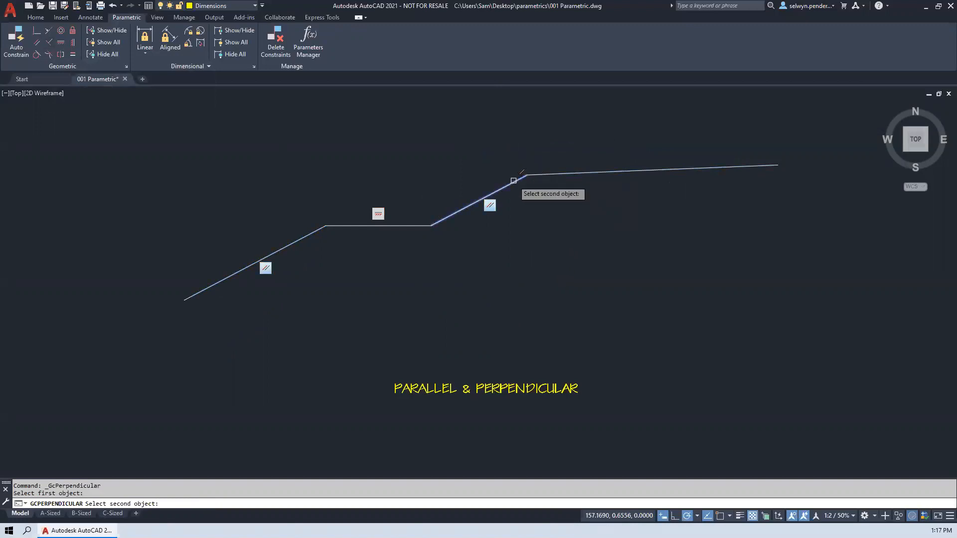
pyautogui.click(548, 174)
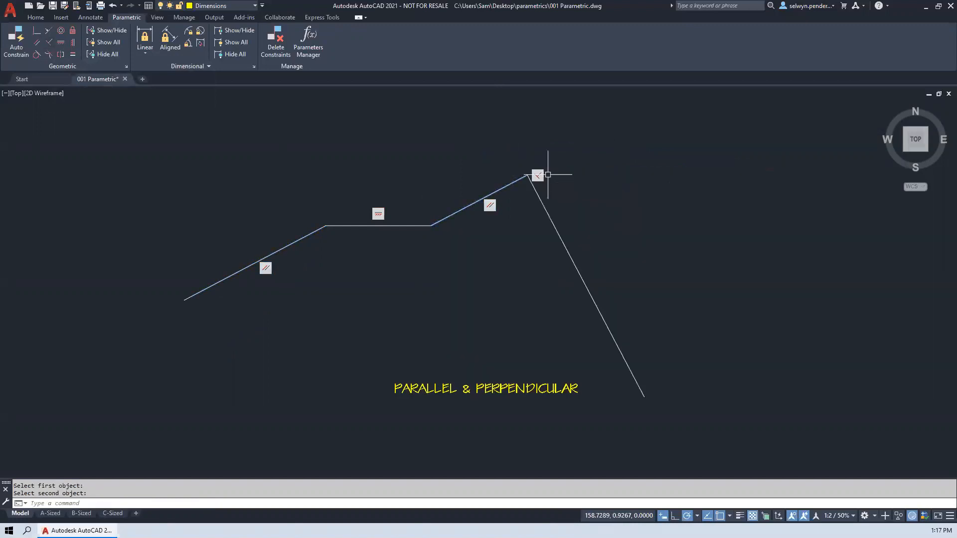
# - Test the perpendicular corner by stretching the fourth segment's free end upward and back down and inward
pyautogui.click(639, 376)
pyautogui.click(643, 394)
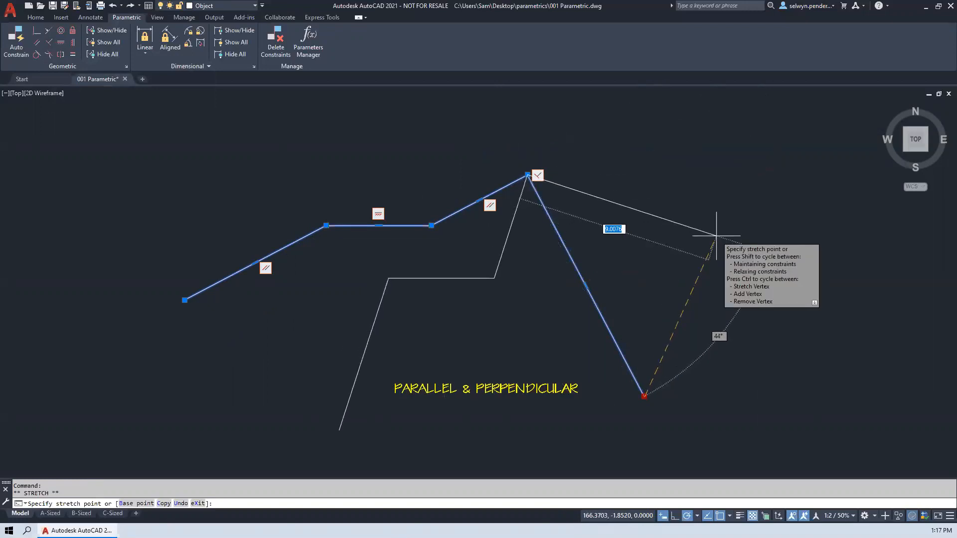
pyautogui.click(668, 232)
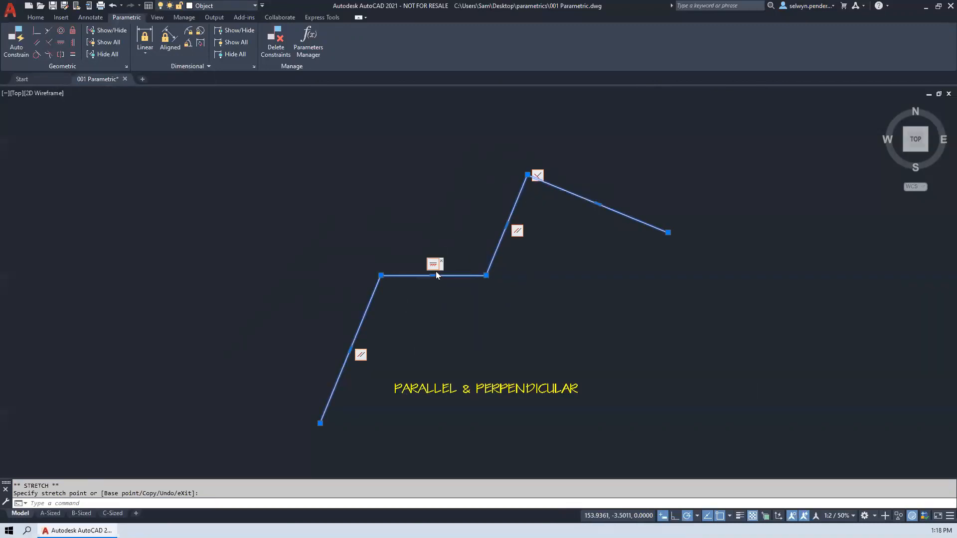
pyautogui.click(668, 233)
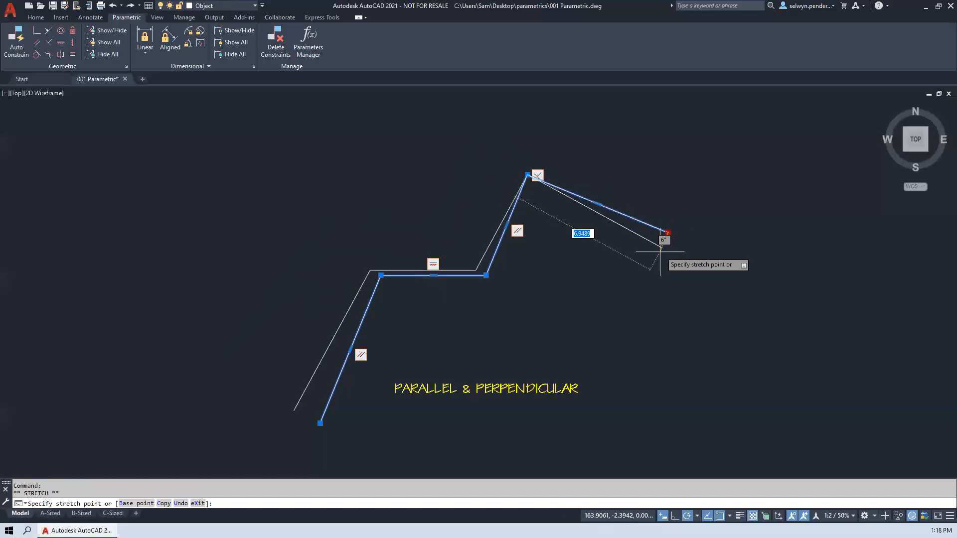
pyautogui.click(637, 292)
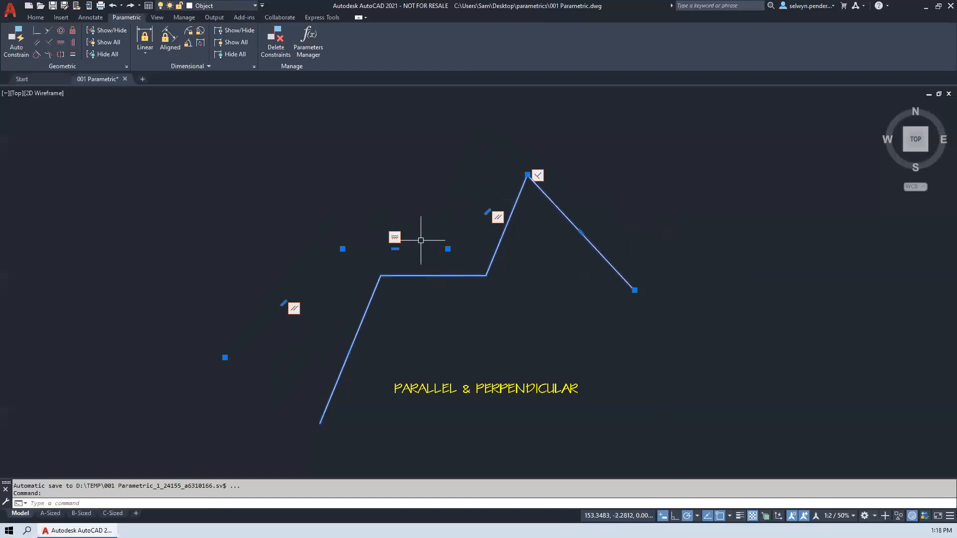
# - Delete the Horizontal constraint from the polyline's second segment
pyautogui.click(693, 310)
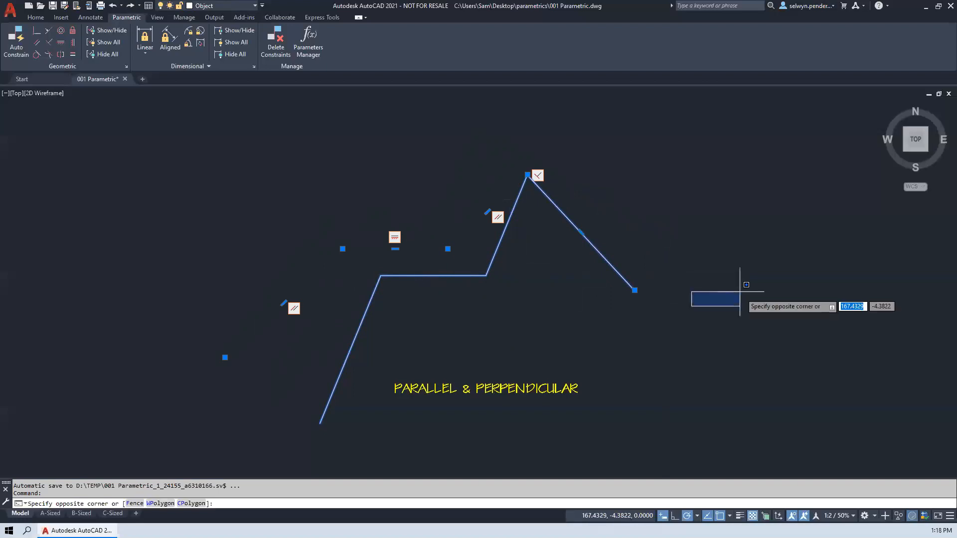
pyautogui.press('Escape')
pyautogui.rightClick(403, 238)
pyautogui.click(416, 242)
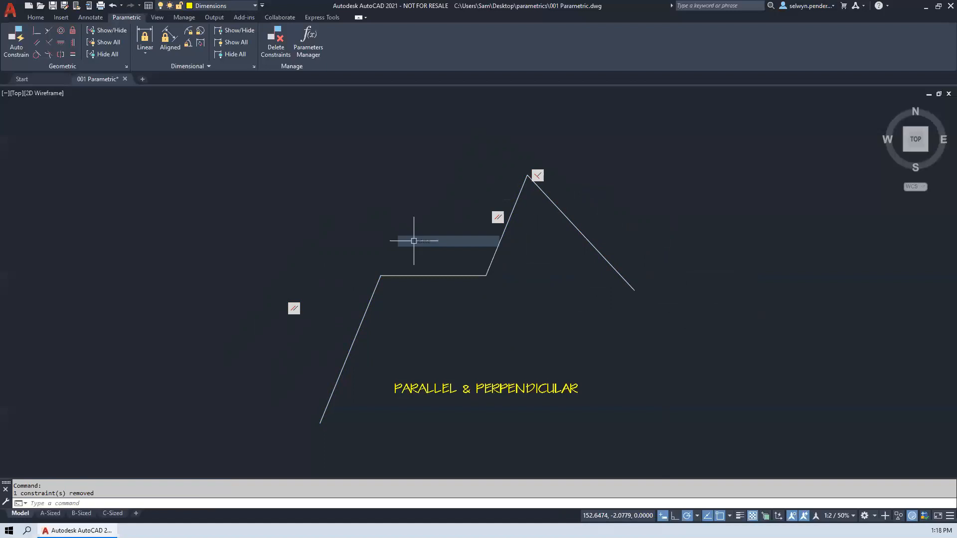
# - Stretch the fourth segment's free end outward to the upper right
pyautogui.click(605, 260)
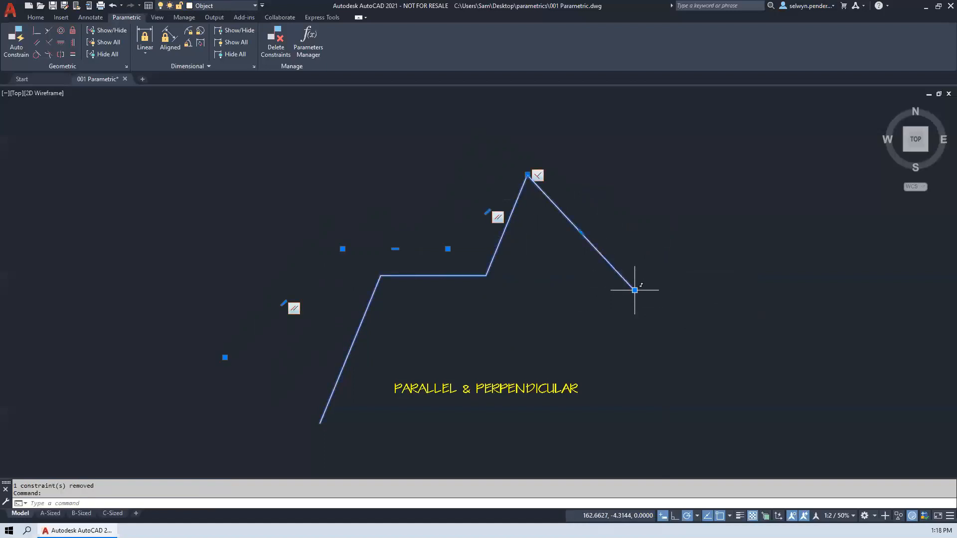
pyautogui.click(635, 290)
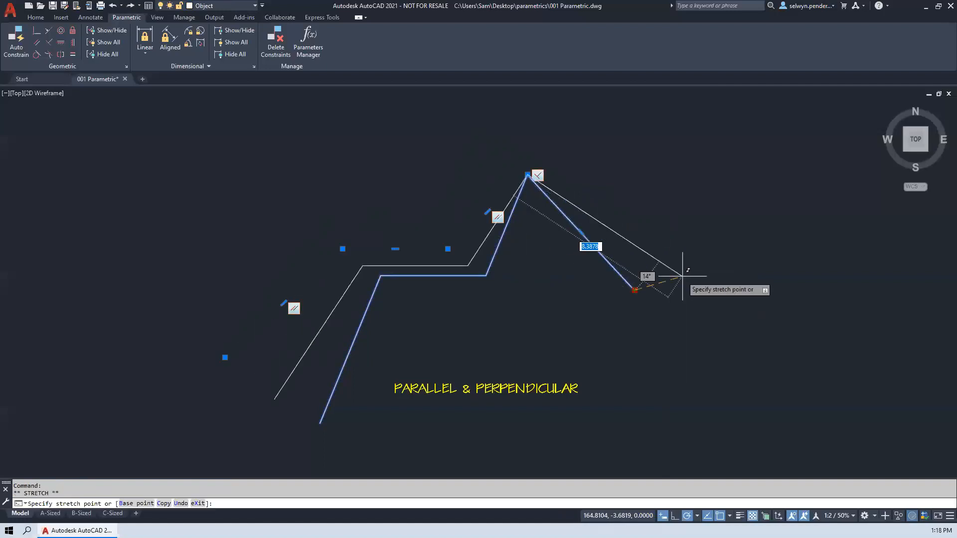
pyautogui.click(735, 257)
pyautogui.press('Escape')
# - Stretch the vertex between the second and third segments up and to the left
pyautogui.click(429, 276)
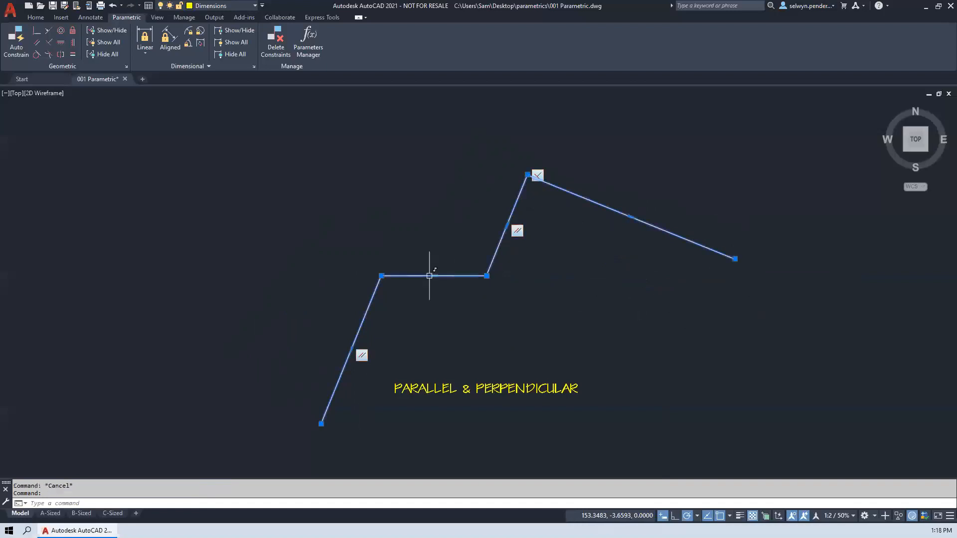
pyautogui.click(486, 275)
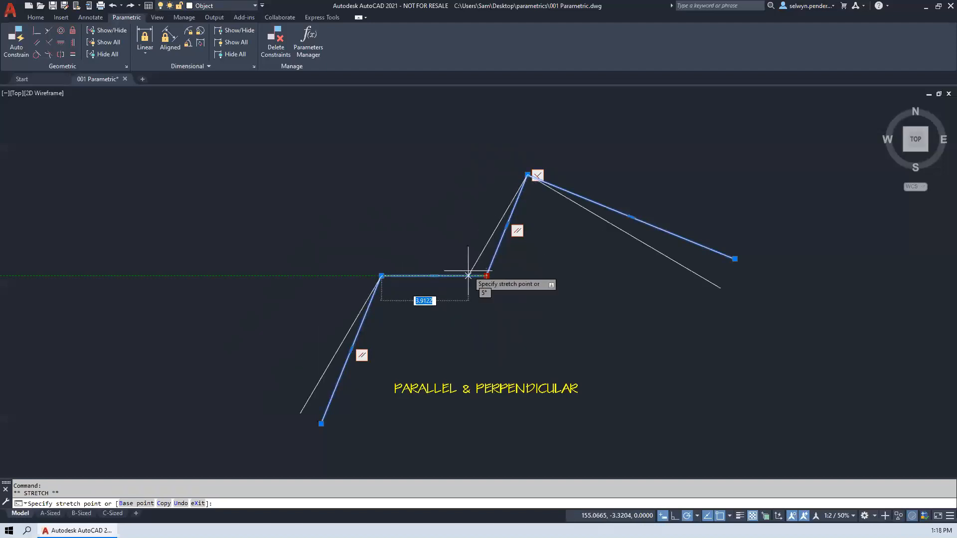
pyautogui.click(452, 236)
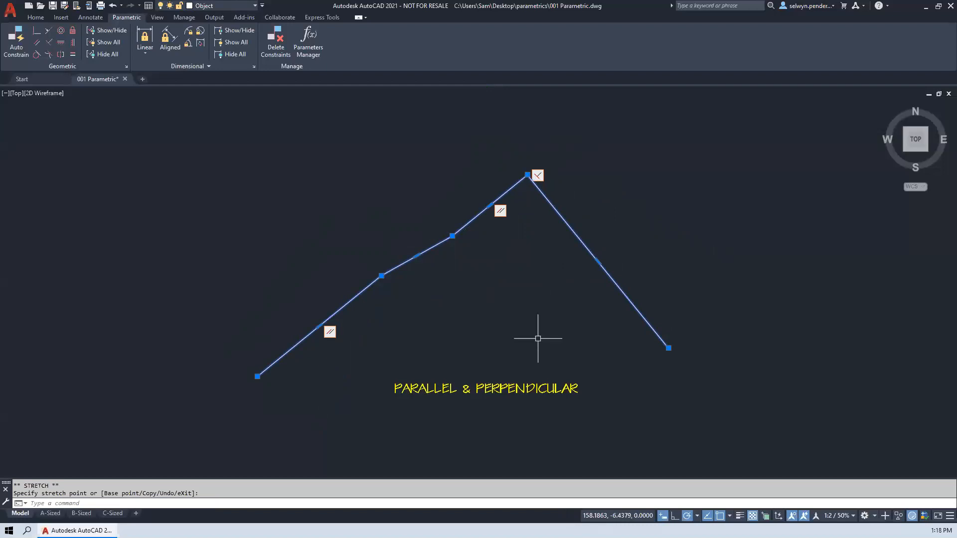
# - Explode the open polyline with the arc end above the TANGENT label into separate lines and an arc
pyautogui.scroll(-3, 538, 338)
pyautogui.moveTo(513, 321); pyautogui.dragTo(257, 320, button='middle')
pyautogui.scroll(3, 539, 320)
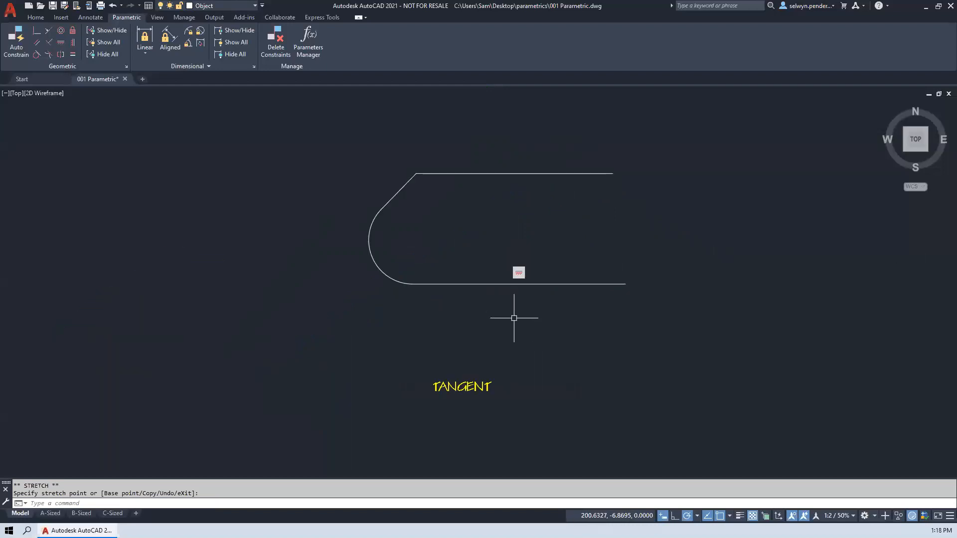
pyautogui.moveTo(482, 318); pyautogui.dragTo(450, 342, button='middle')
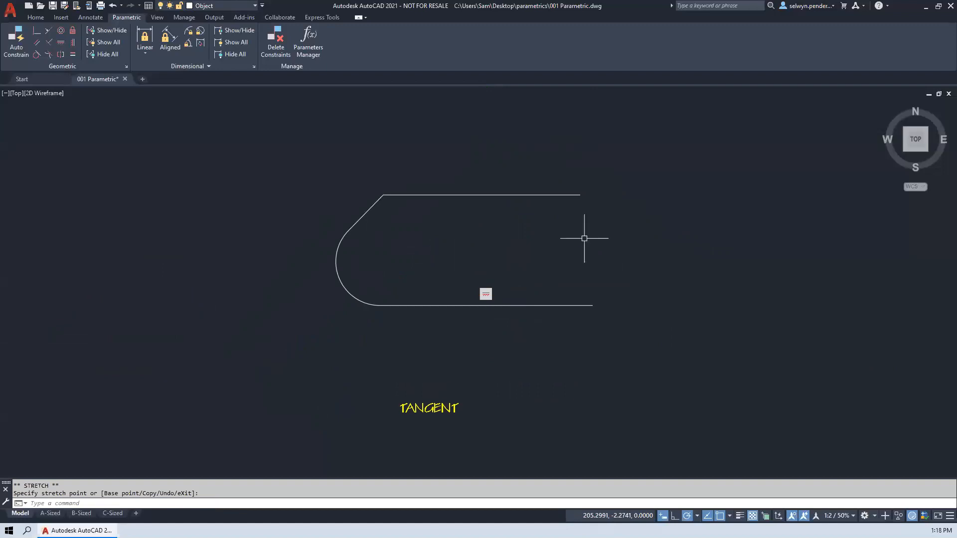
pyautogui.click(374, 306)
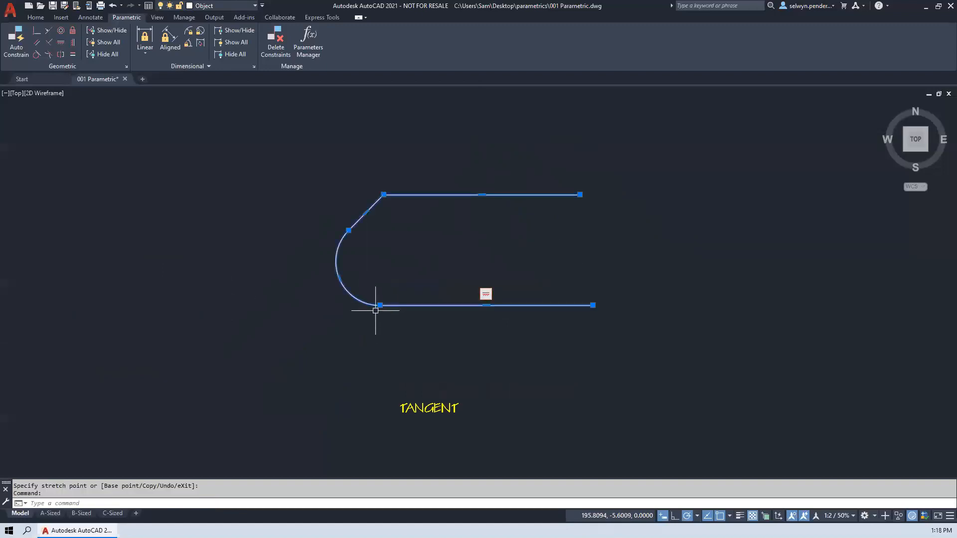
pyautogui.write('x')
pyautogui.press('Return')
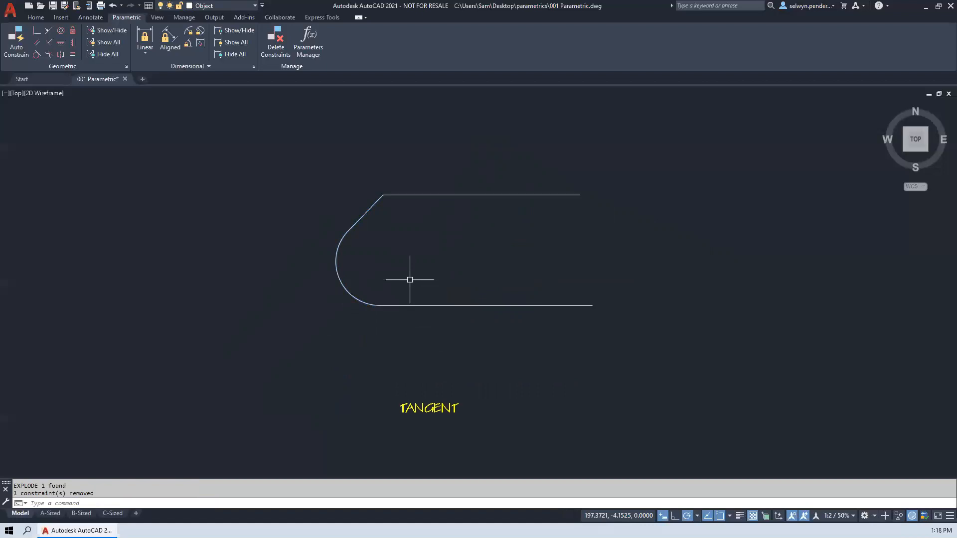
# - Stretch the arc's lower endpoint down and away from the start of the bottom line
pyautogui.click(380, 305)
pyautogui.click(380, 305)
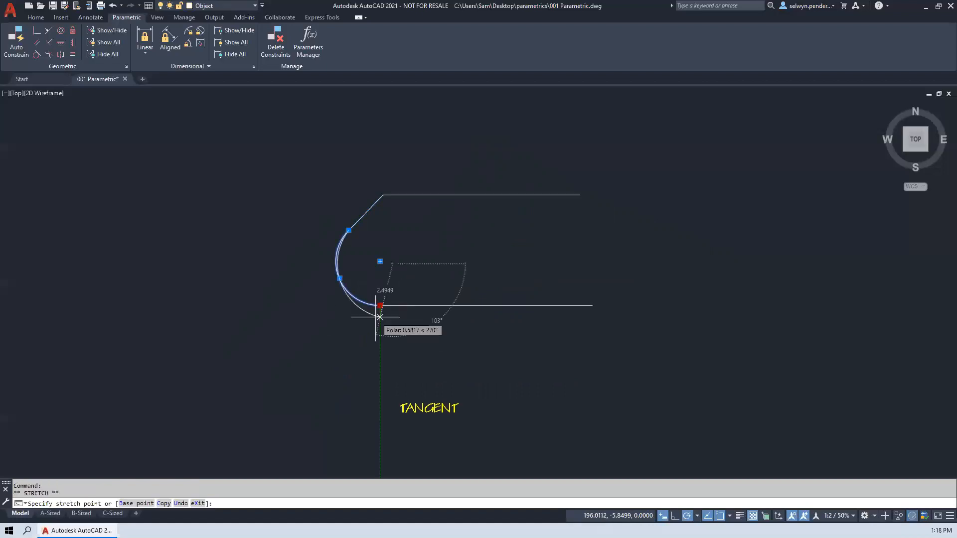
pyautogui.click(347, 228)
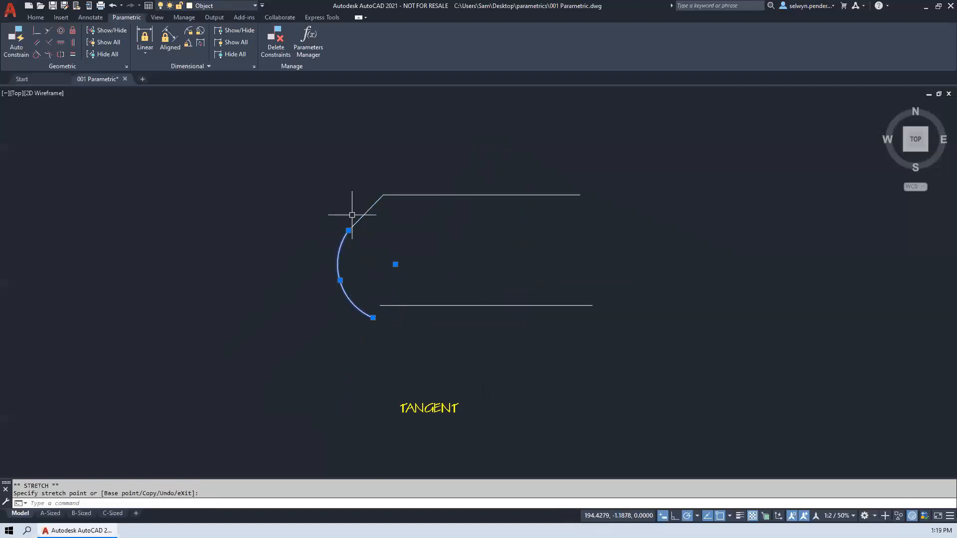
# - Apply Horizontal constraints to the bottom and top lines of the TANGENT shape
pyautogui.click(61, 43)
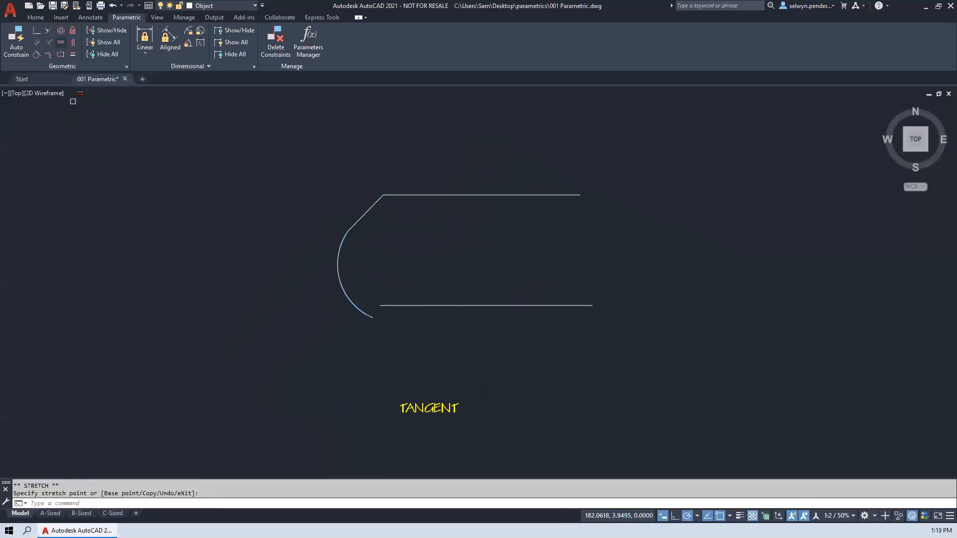
pyautogui.click(441, 305)
pyautogui.click(489, 196)
pyautogui.press('Return')
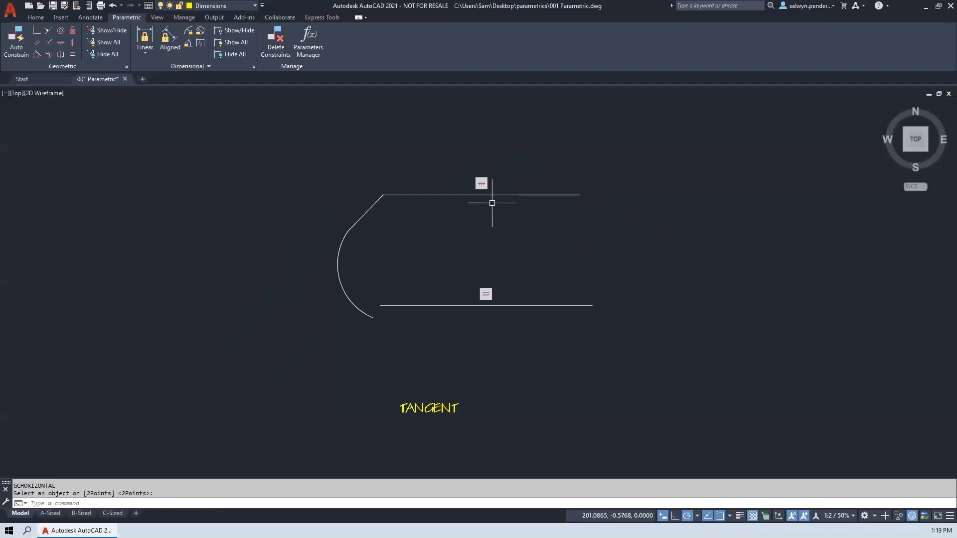
pyautogui.press('Escape')
pyautogui.click(369, 209)
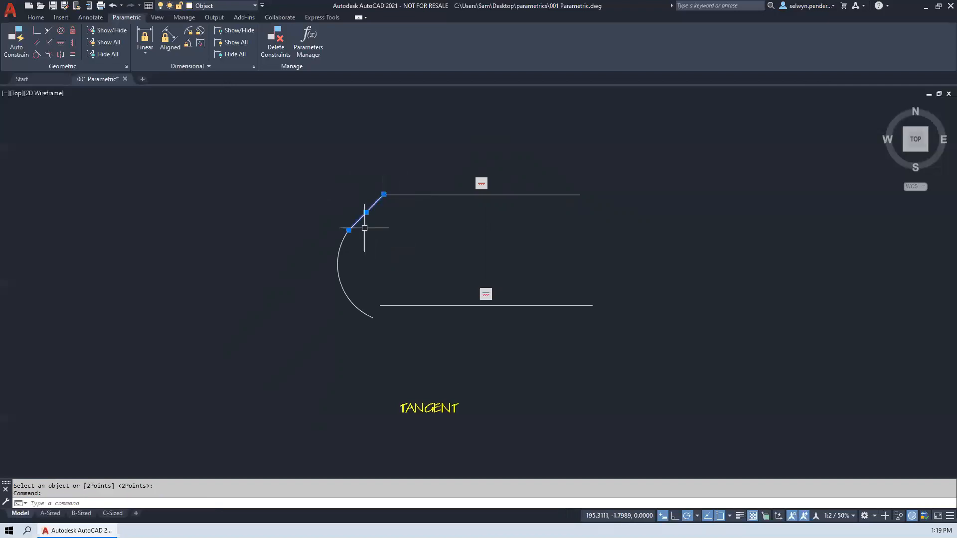
pyautogui.press('Escape')
pyautogui.press('Escape')
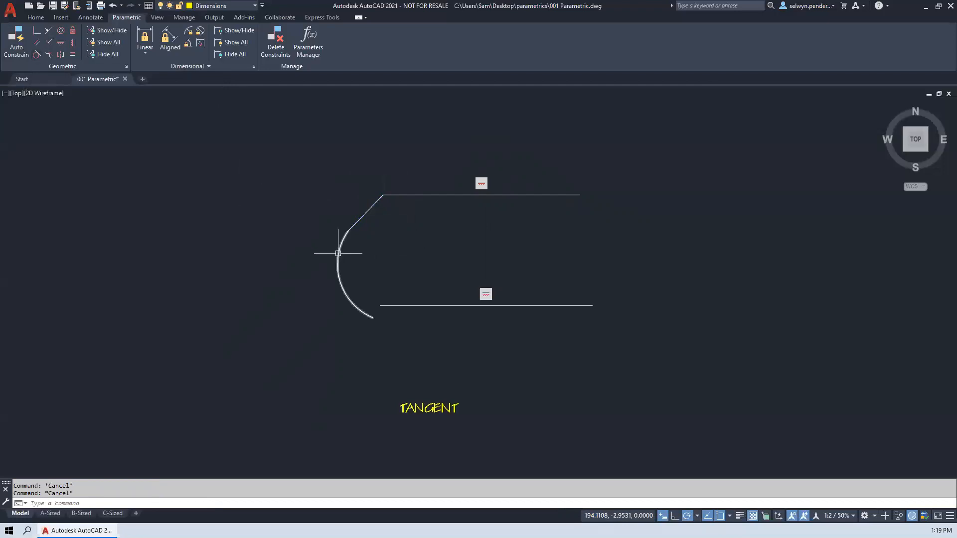
# - Apply a Tangent constraint between the arc and the short slanted line
pyautogui.click(34, 53)
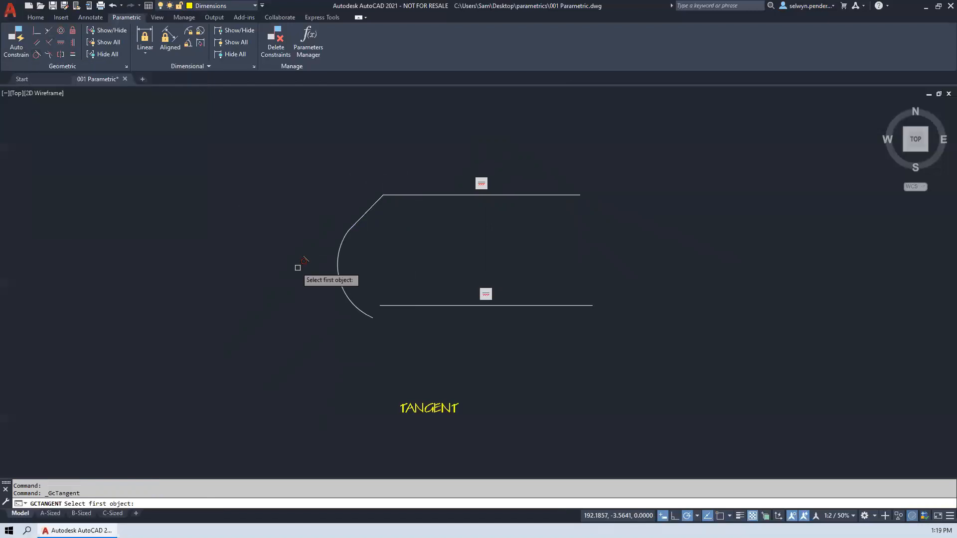
pyautogui.click(339, 243)
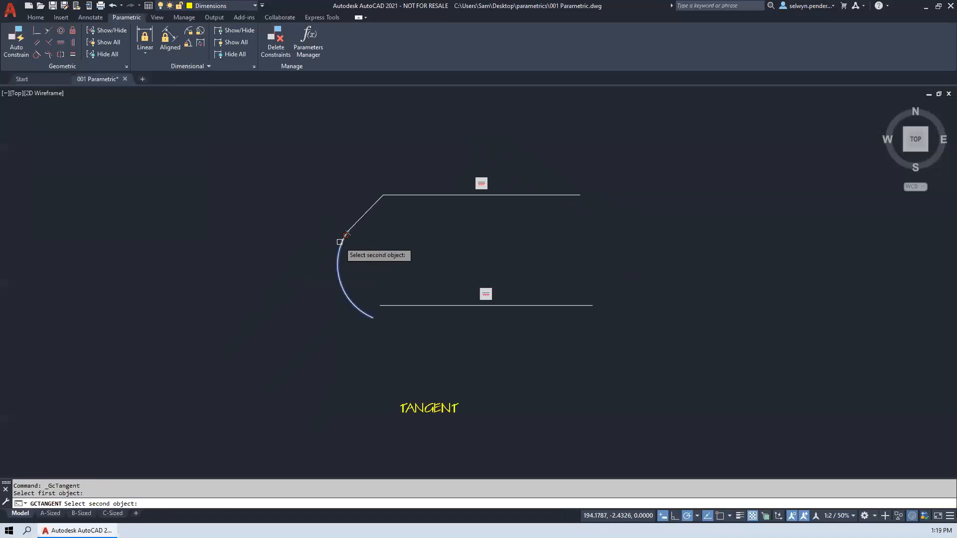
pyautogui.click(362, 218)
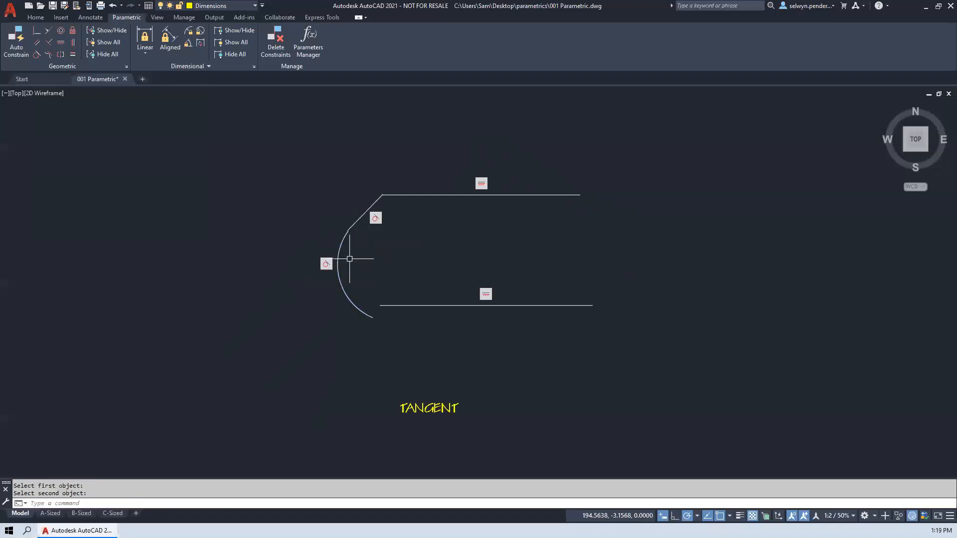
# - Apply a Tangent constraint between the arc and the bottom line of the TANGENT shape
pyautogui.press('Escape')
pyautogui.press('Escape')
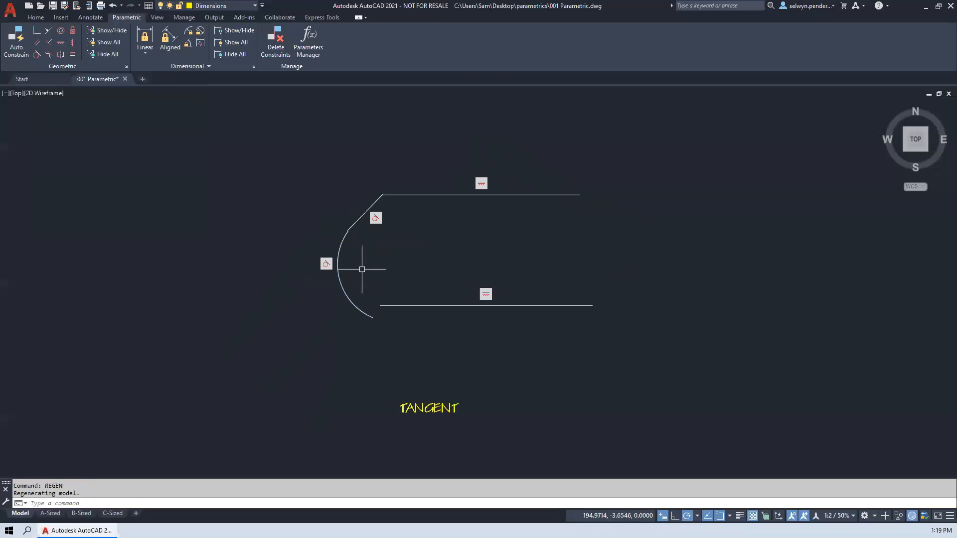
pyautogui.click(41, 56)
pyautogui.click(358, 312)
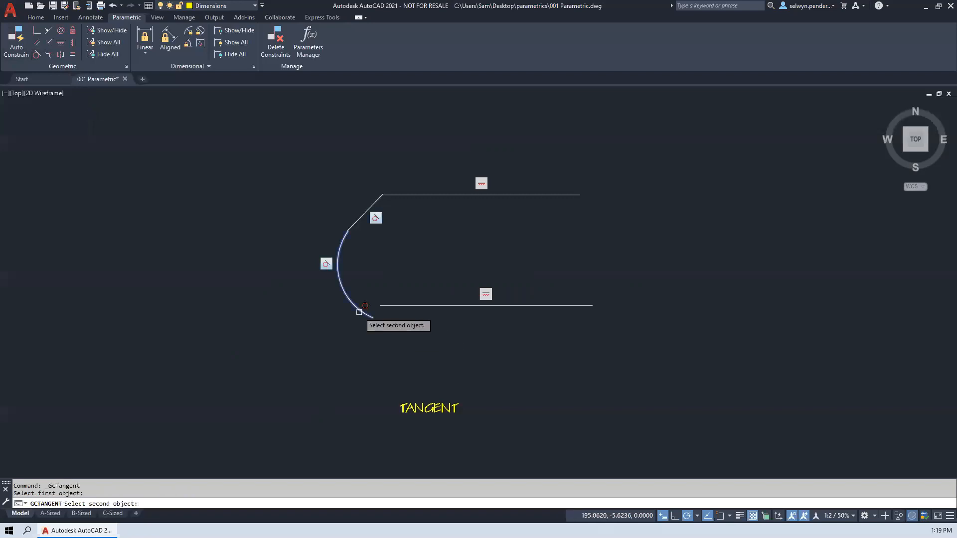
pyautogui.click(394, 306)
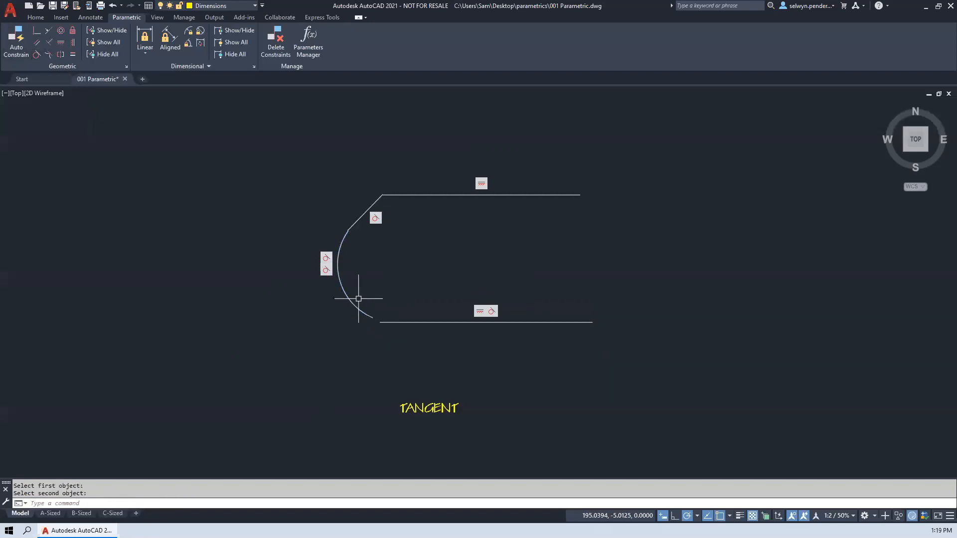
# - Join the bottom line's start point to the arc's lower endpoint with a Coincident constraint
pyautogui.click(38, 35)
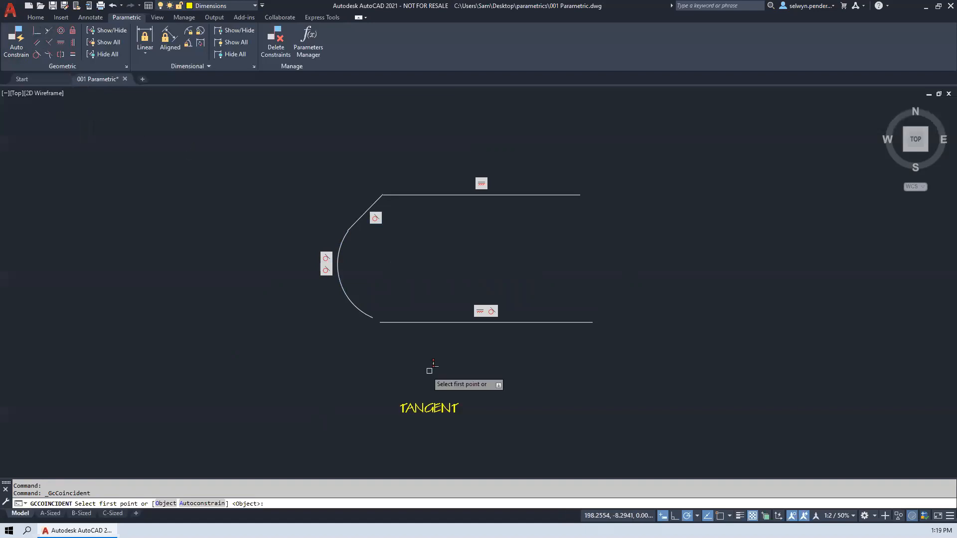
pyautogui.click(382, 323)
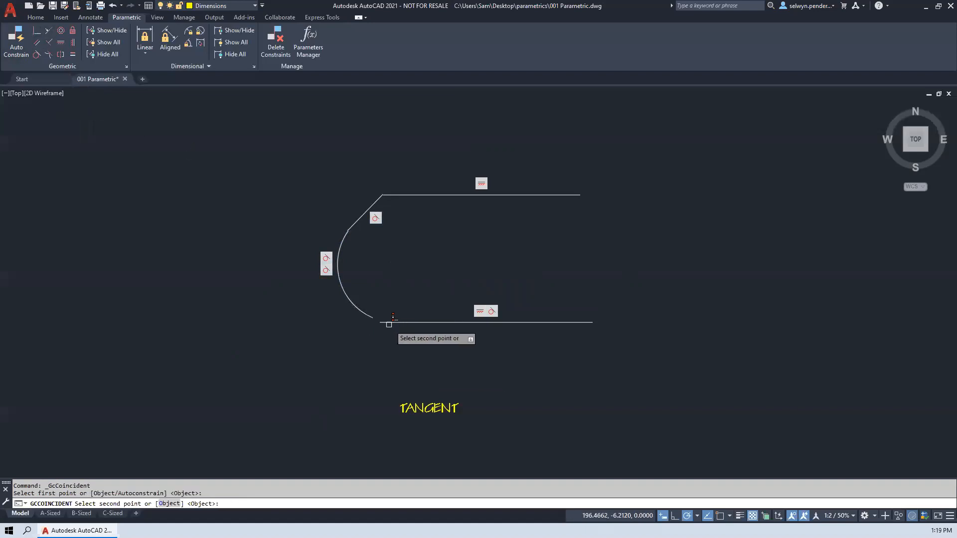
pyautogui.click(386, 322)
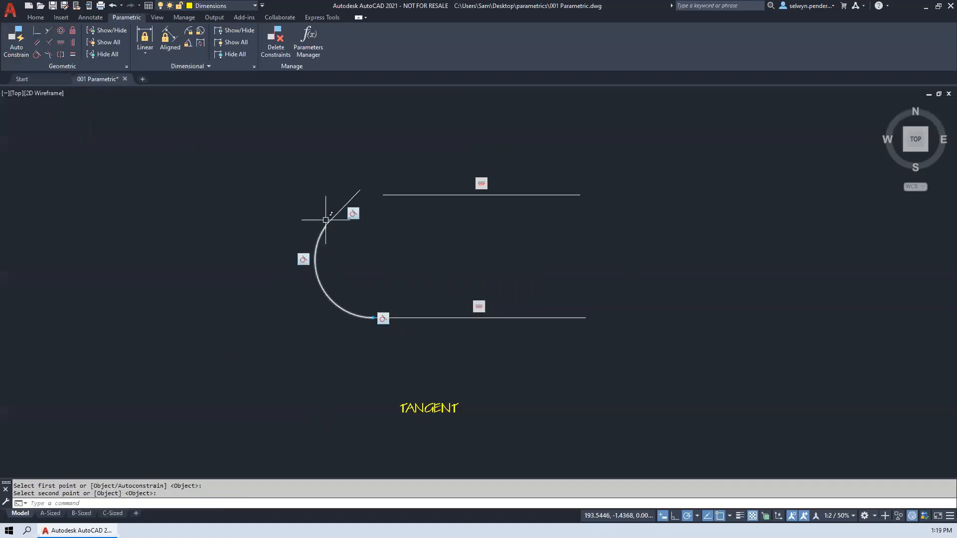
# - Try to make the arc's upper endpoint coincident with the midpoint of the short slanted line
pyautogui.press('Return')
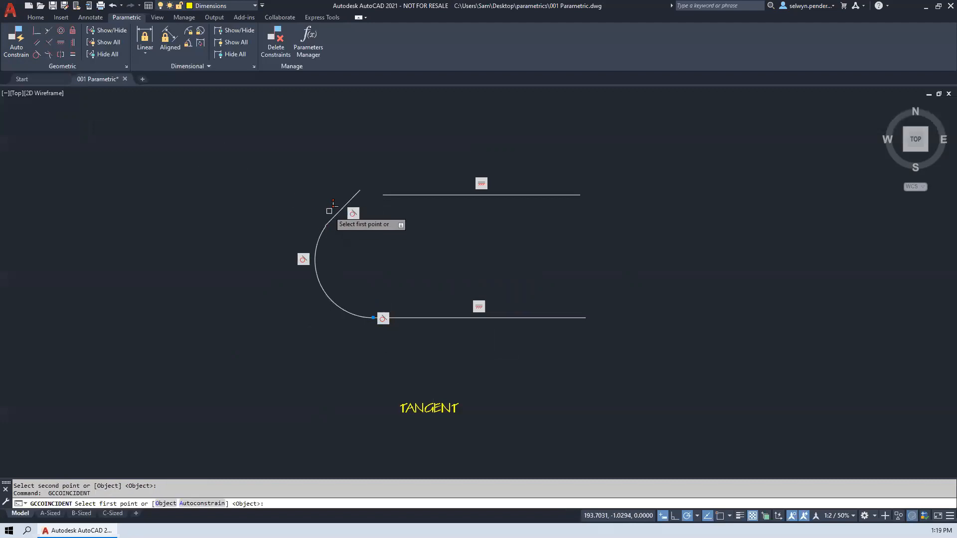
pyautogui.click(342, 209)
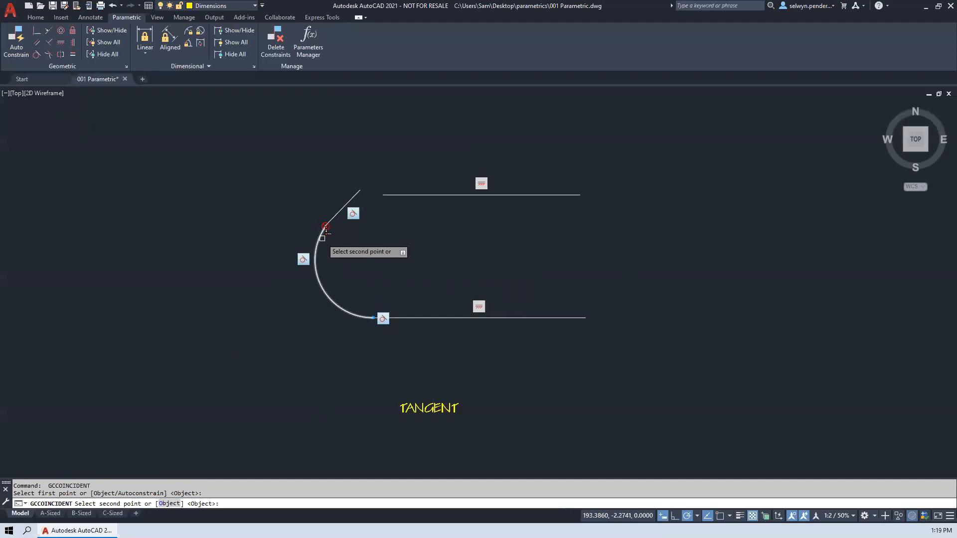
pyautogui.click(325, 229)
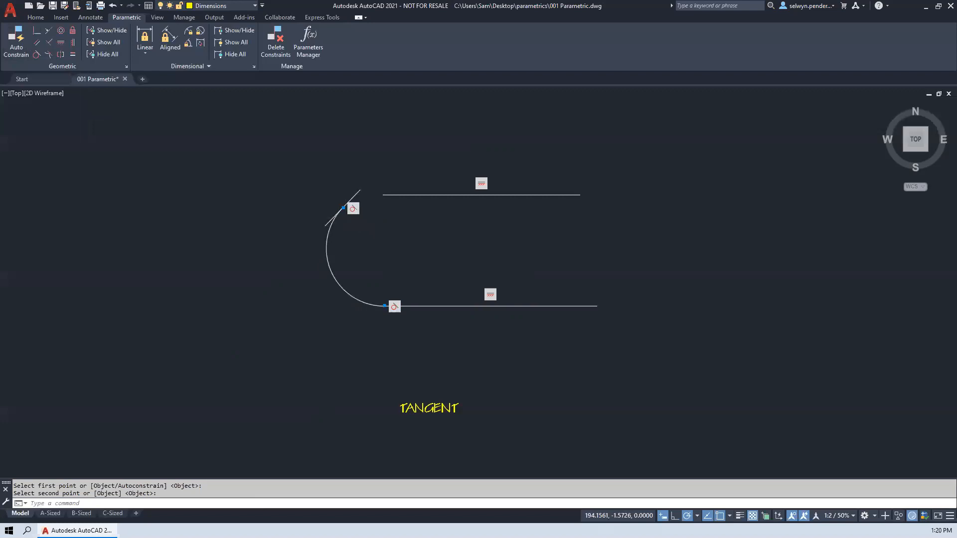
pyautogui.click(343, 208)
# - Apply a Coincident constraint between the arc's upper endpoint and the slanted line's lower endpoint
pyautogui.press('Return')
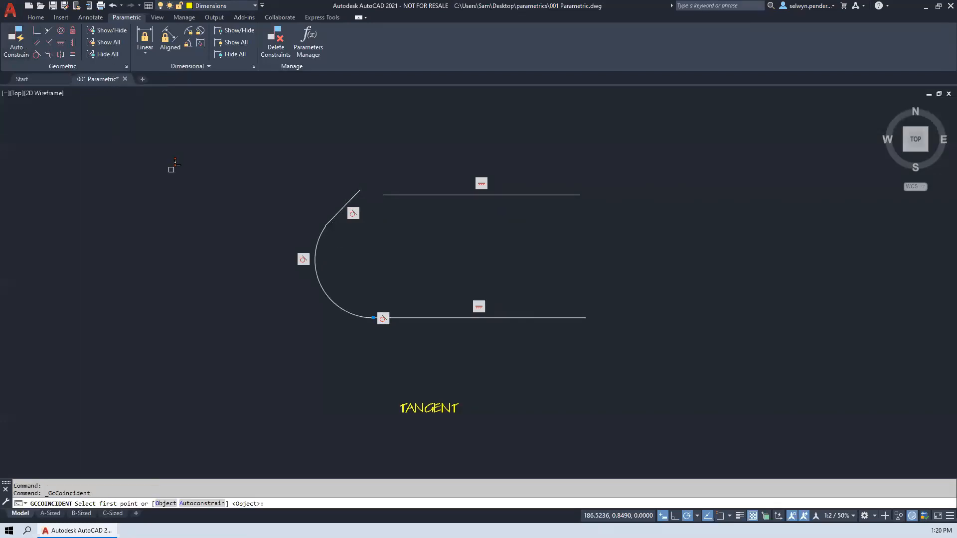
pyautogui.click(326, 225)
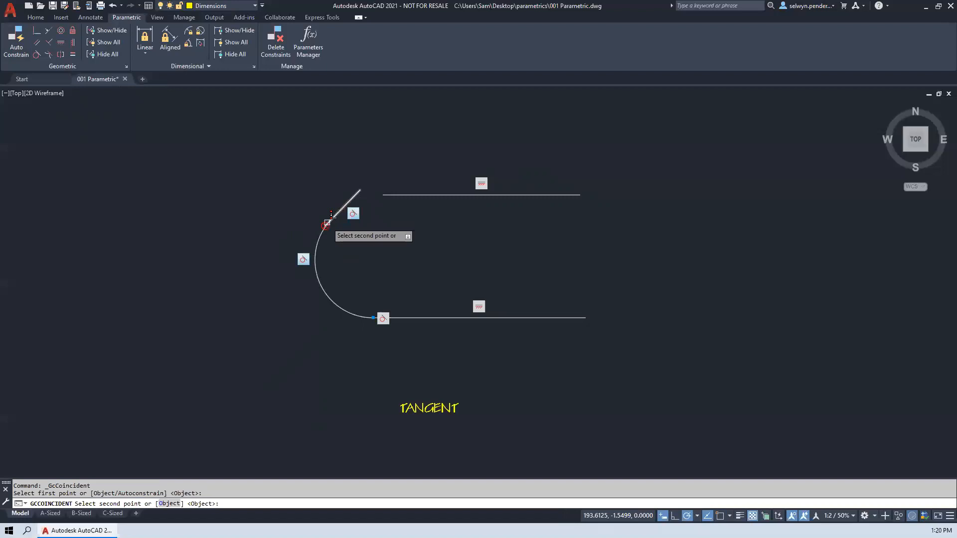
pyautogui.click(329, 220)
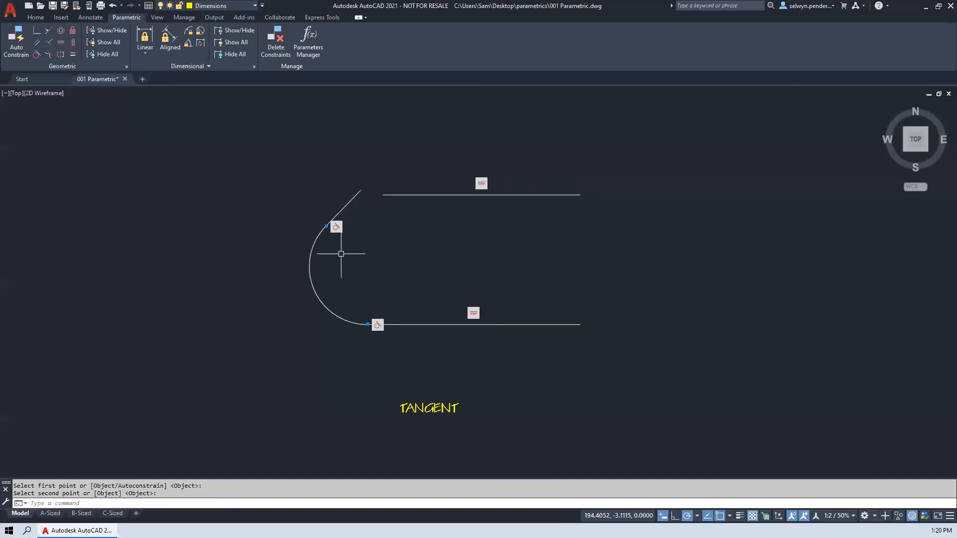
# - Stretch the slanted line's upper end above the top line and make it coincident with the top line's start point
pyautogui.click(360, 190)
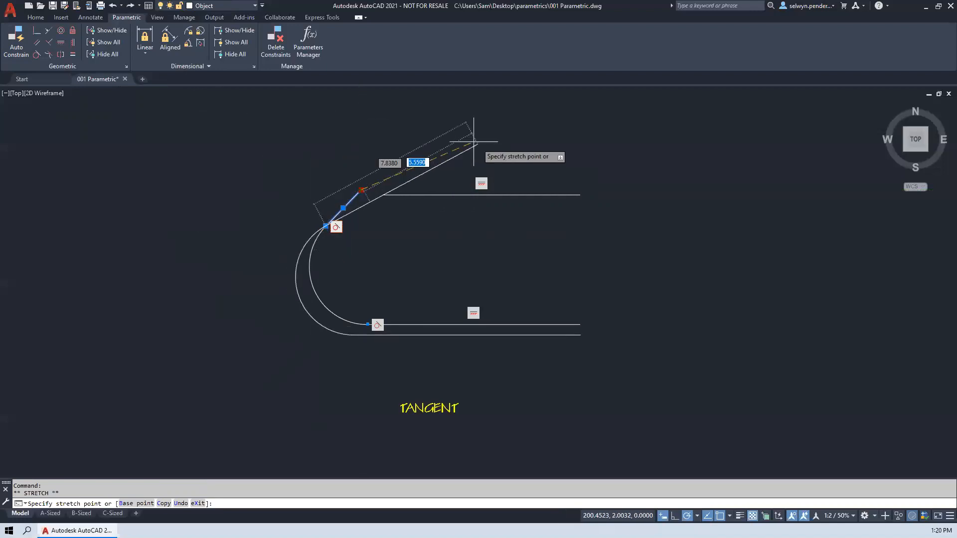
pyautogui.click(432, 152)
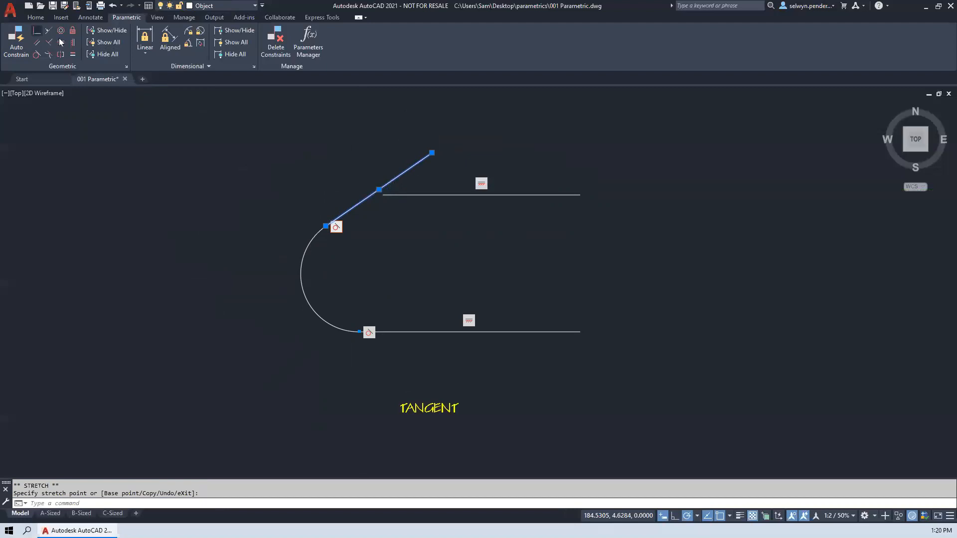
pyautogui.click(37, 30)
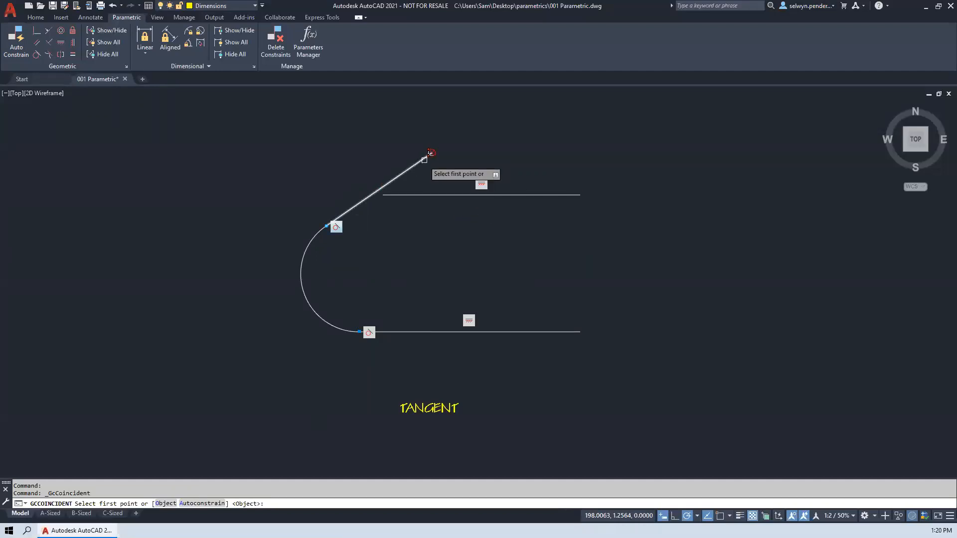
pyautogui.click(391, 195)
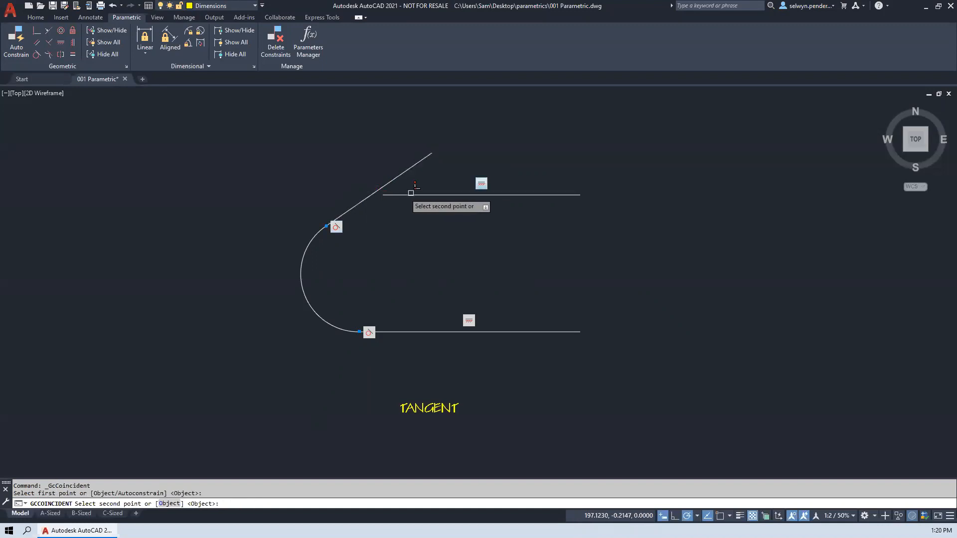
pyautogui.click(426, 156)
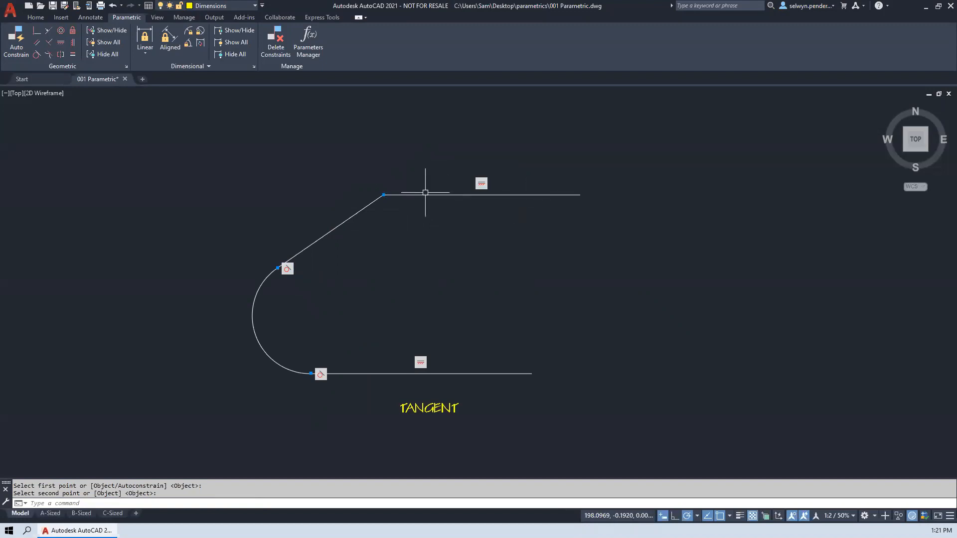
# - Move the top horizontal line up and slightly to the right to test the joined, tangent shape
pyautogui.click(426, 195)
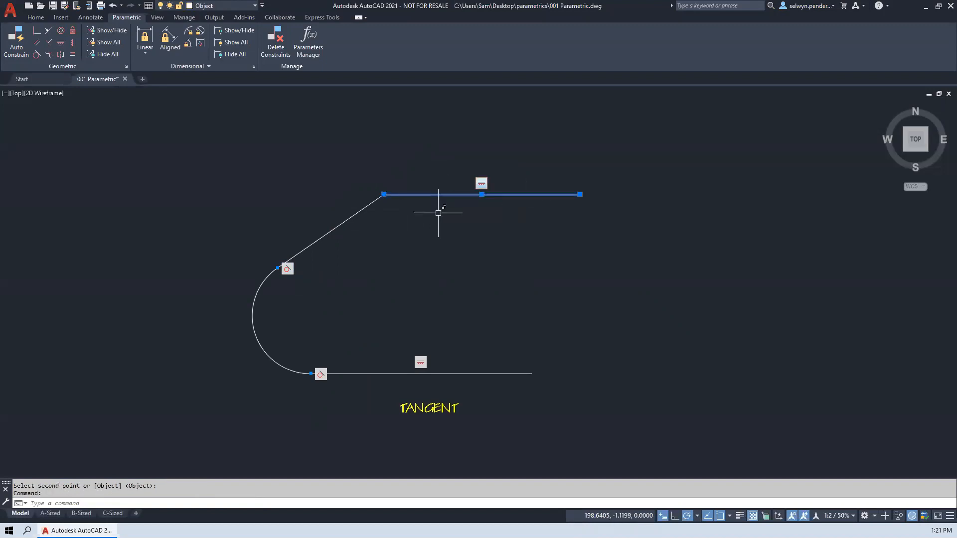
pyautogui.write('m')
pyautogui.press('Return')
pyautogui.click(377, 280)
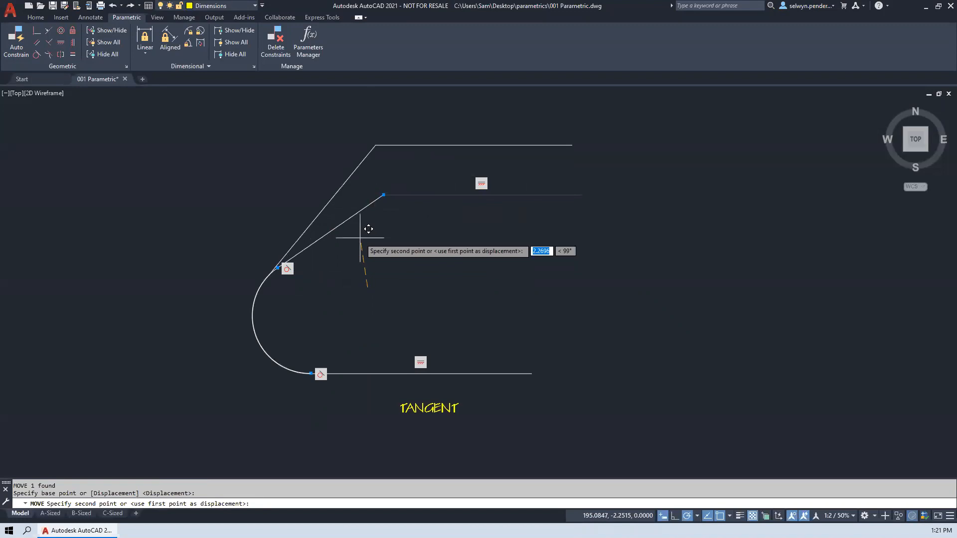
pyautogui.click(397, 239)
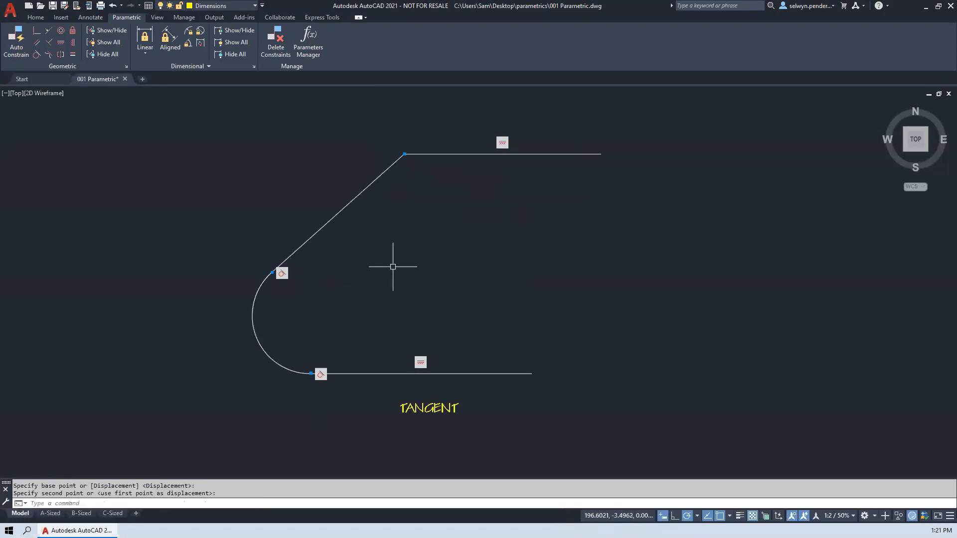
# - Move the arc up and to the right to test its tangent and coincident constraints
pyautogui.click(254, 320)
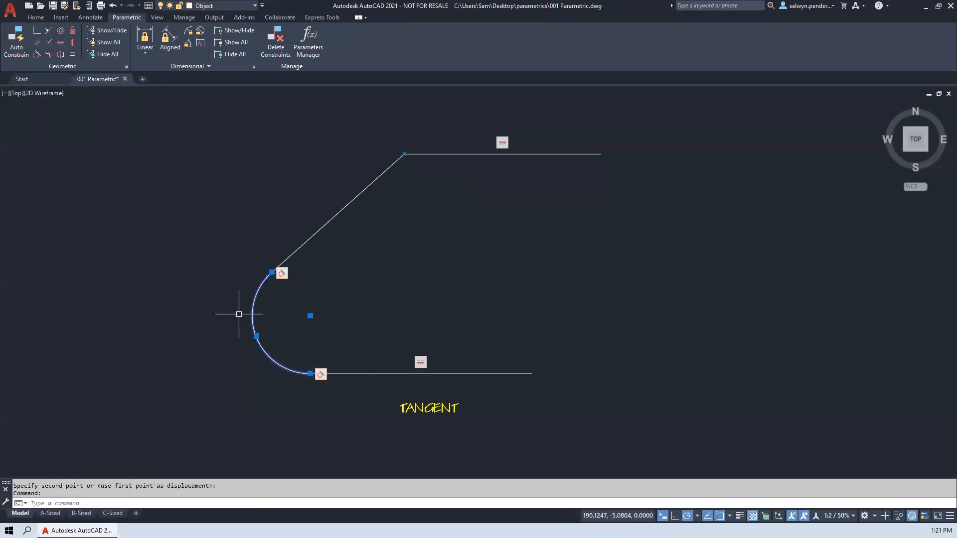
pyautogui.write('m')
pyautogui.press('Return')
pyautogui.click(212, 316)
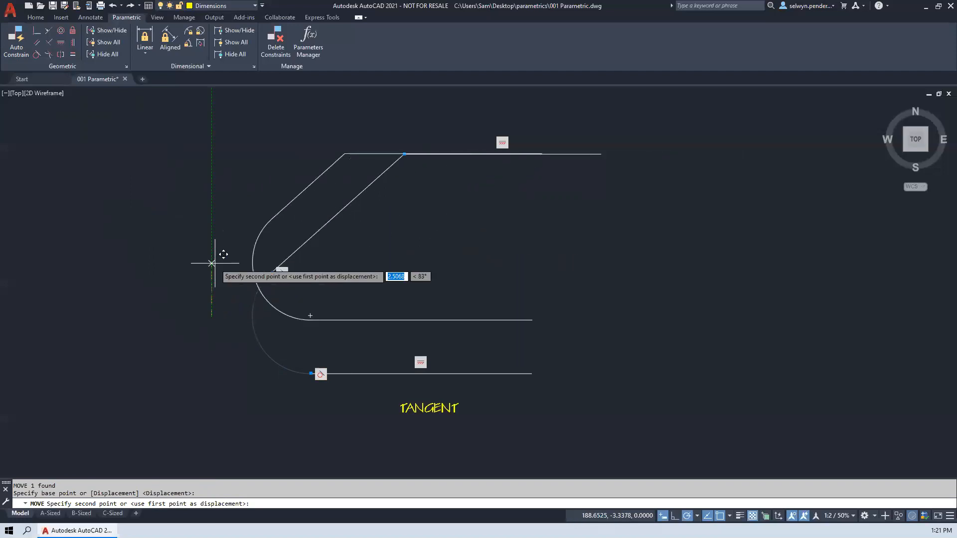
pyautogui.click(244, 284)
# - Move the short straight line above the SMOOTH label down and away from the start of the spline
pyautogui.moveTo(501, 295); pyautogui.dragTo(457, 300, button='middle')
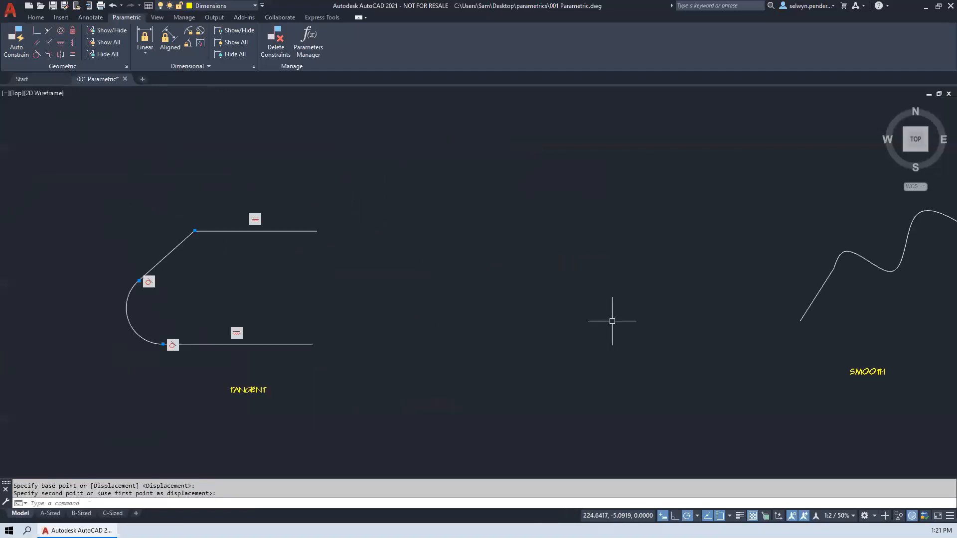
pyautogui.moveTo(611, 321); pyautogui.dragTo(327, 304, button='middle')
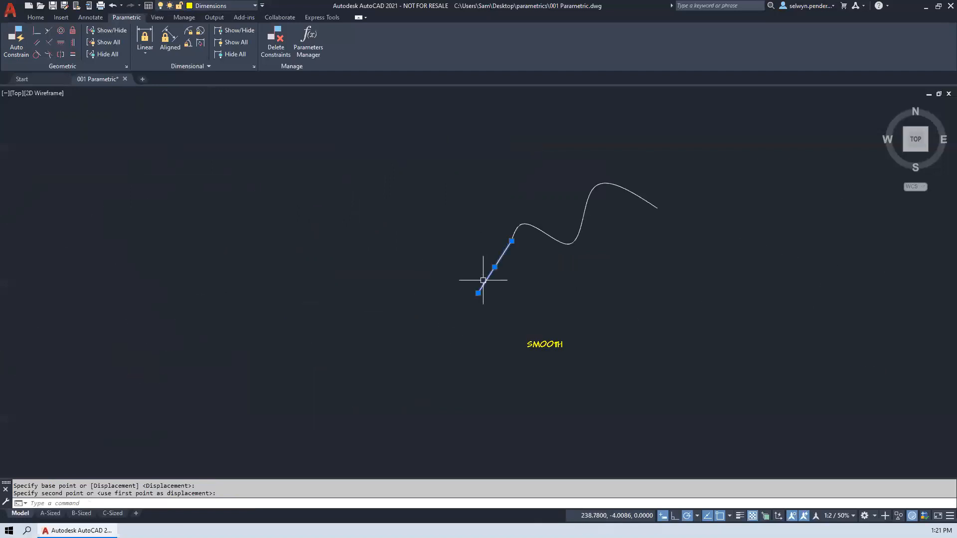
pyautogui.click(512, 241)
pyautogui.press('space')
pyautogui.scroll(4, 576, 242)
pyautogui.click(543, 275)
pyautogui.scroll(-2, 542, 275)
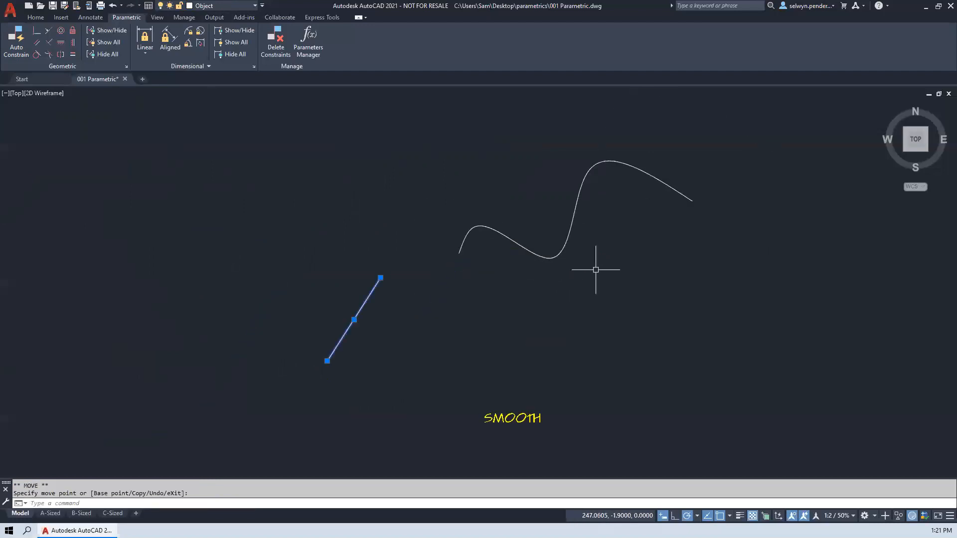
# - Apply a Smooth constraint between the spline's start and the upper end of the separate straight line
pyautogui.click(666, 180)
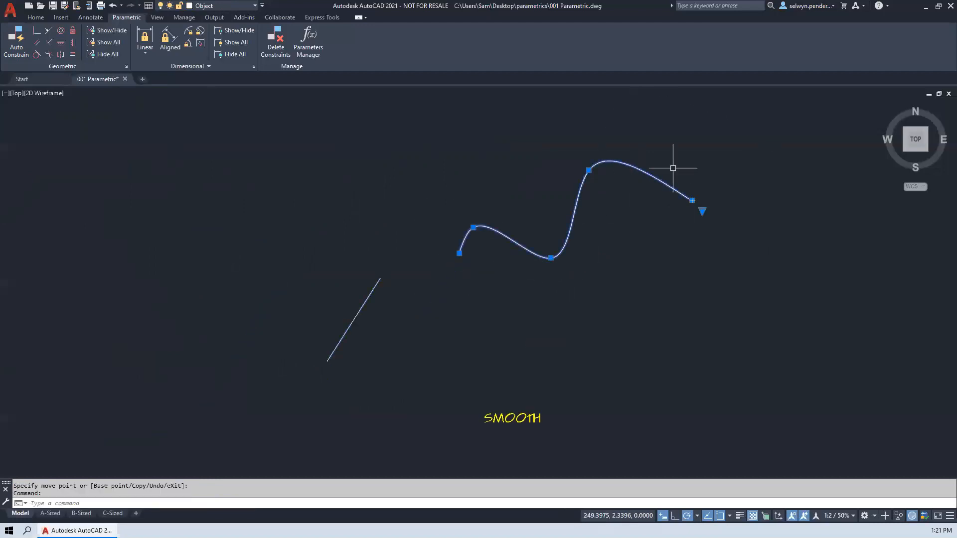
pyautogui.click(364, 306)
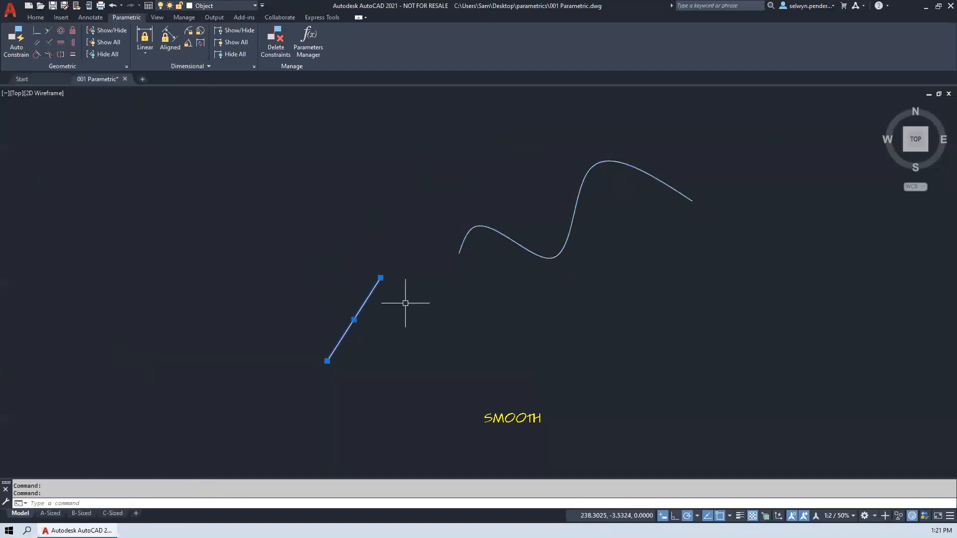
pyautogui.scroll(2, 475, 229)
pyautogui.scroll(2, 474, 231)
pyautogui.scroll(-4, 448, 246)
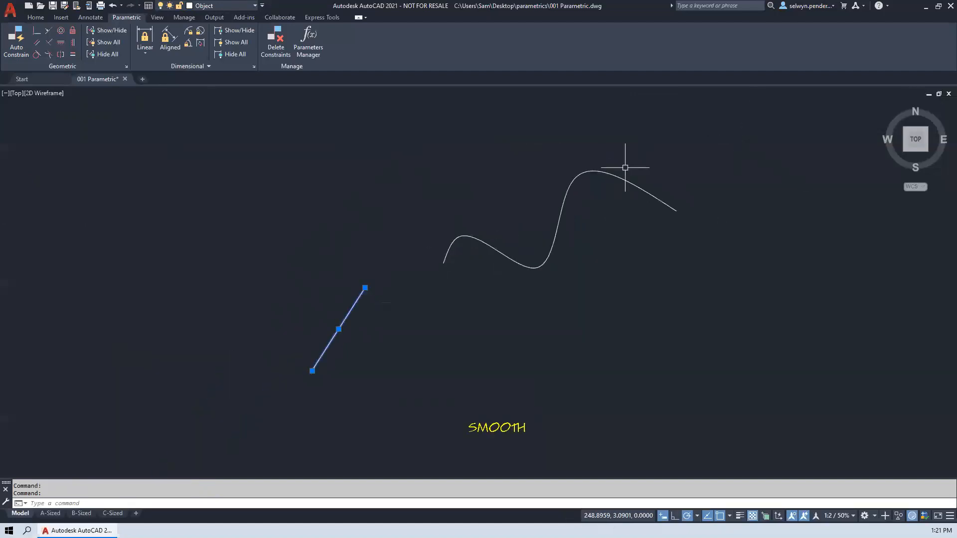
pyautogui.scroll(6, 438, 259)
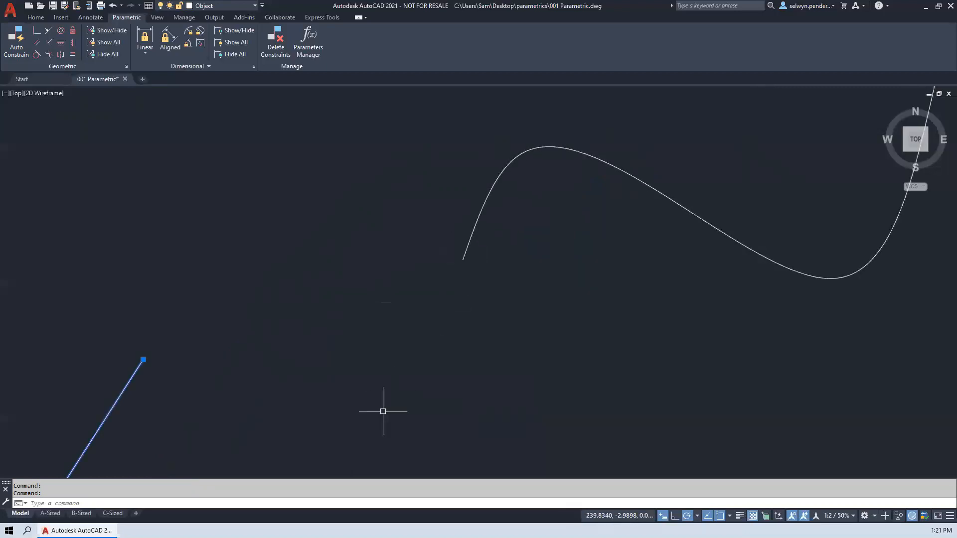
pyautogui.scroll(-6, 417, 318)
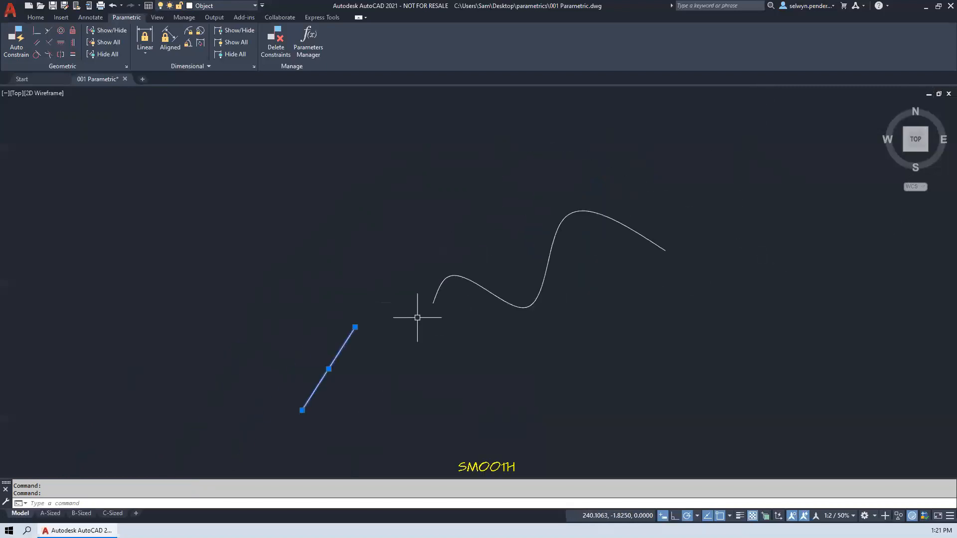
pyautogui.click(48, 54)
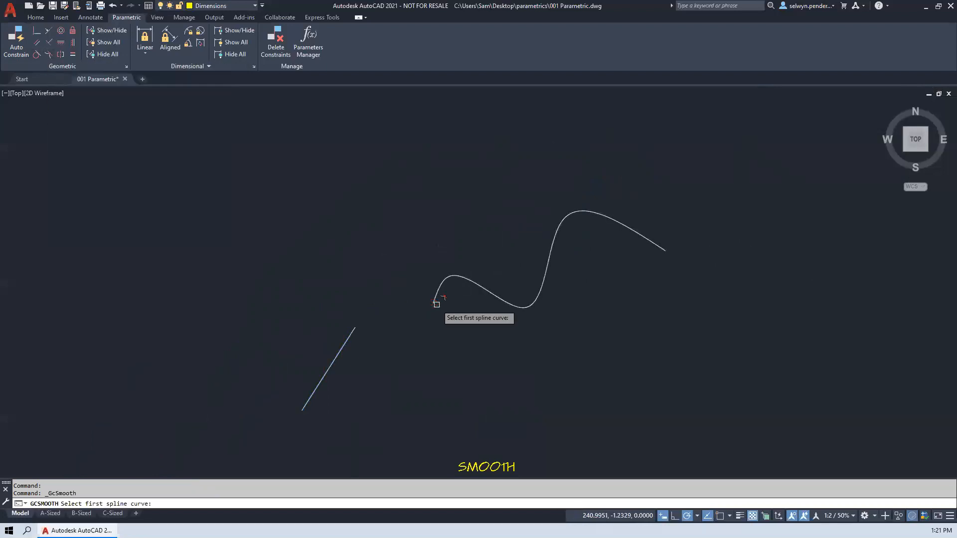
pyautogui.click(435, 303)
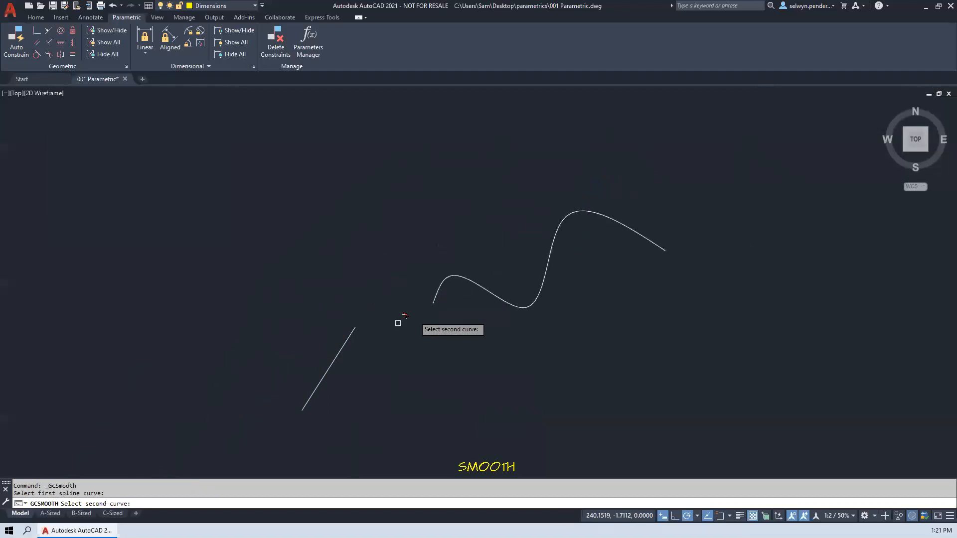
pyautogui.click(353, 331)
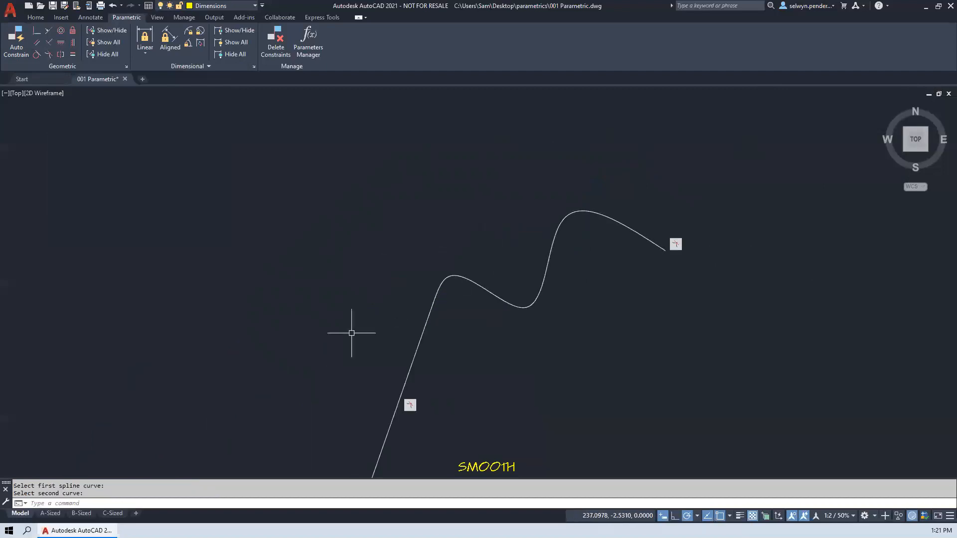
# - Stretch the lower end of the line above the SMOOTH label up and to the left to test the Smooth constraint
pyautogui.moveTo(362, 398); pyautogui.dragTo(370, 285, button='middle')
pyautogui.click(393, 318)
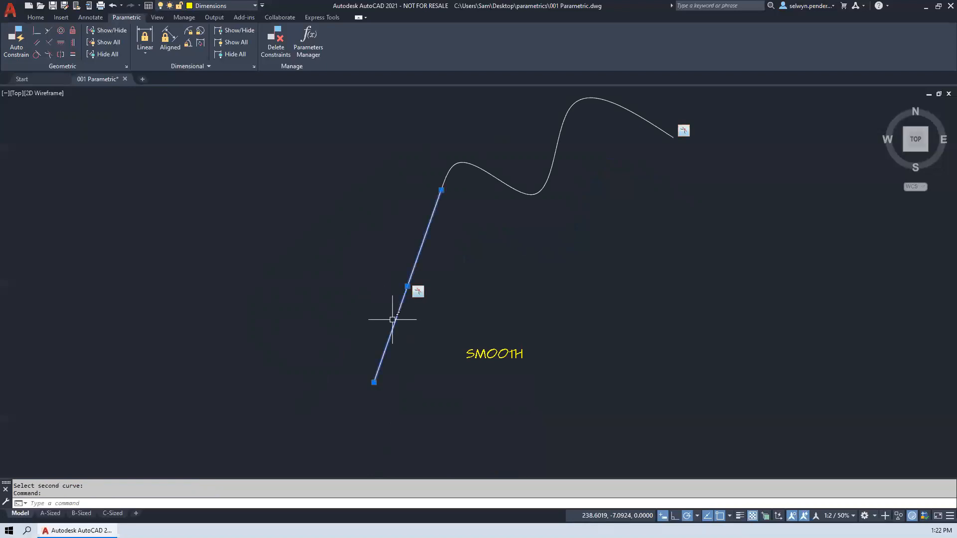
pyautogui.click(374, 383)
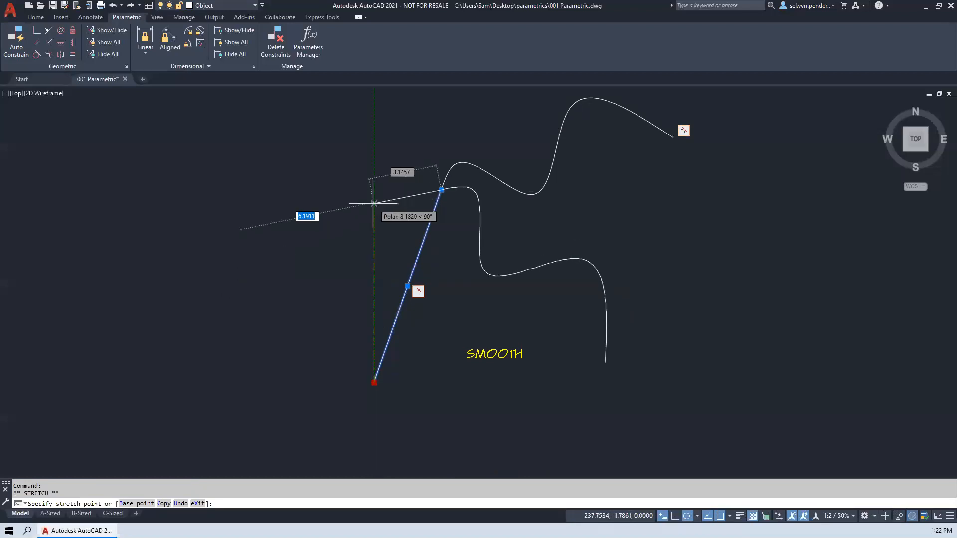
pyautogui.click(282, 251)
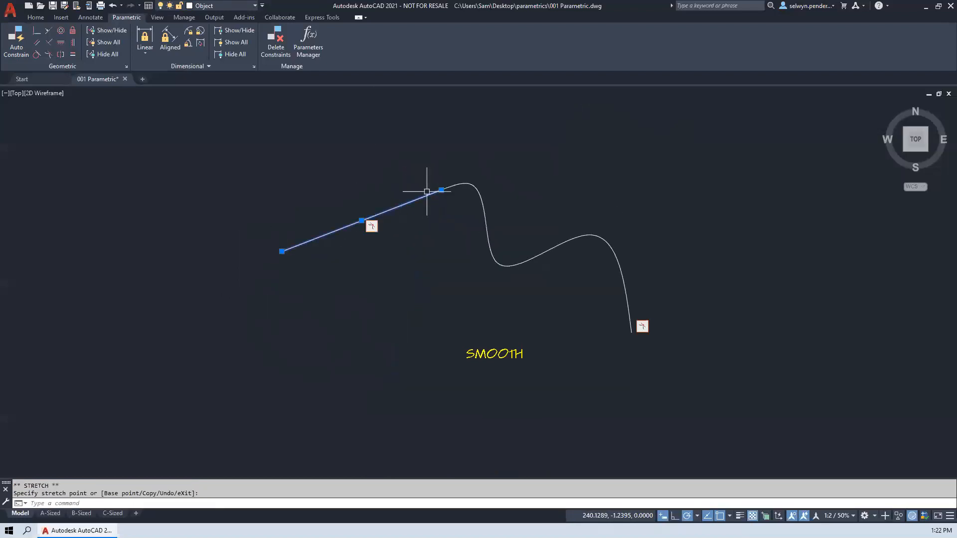
# - Stretch the line's upper end, where it meets the spline, to the left and inspect the smooth transition
pyautogui.scroll(4, 453, 184)
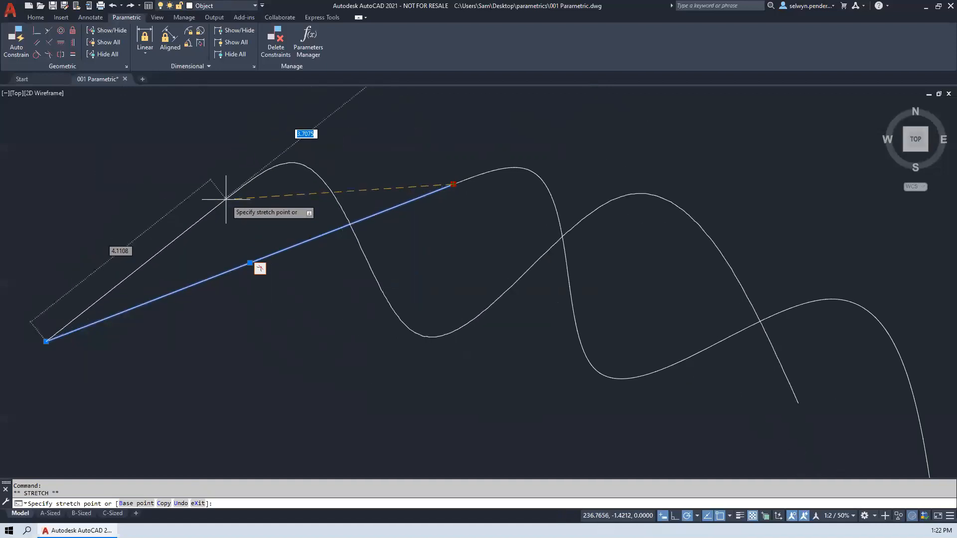
pyautogui.click(256, 176)
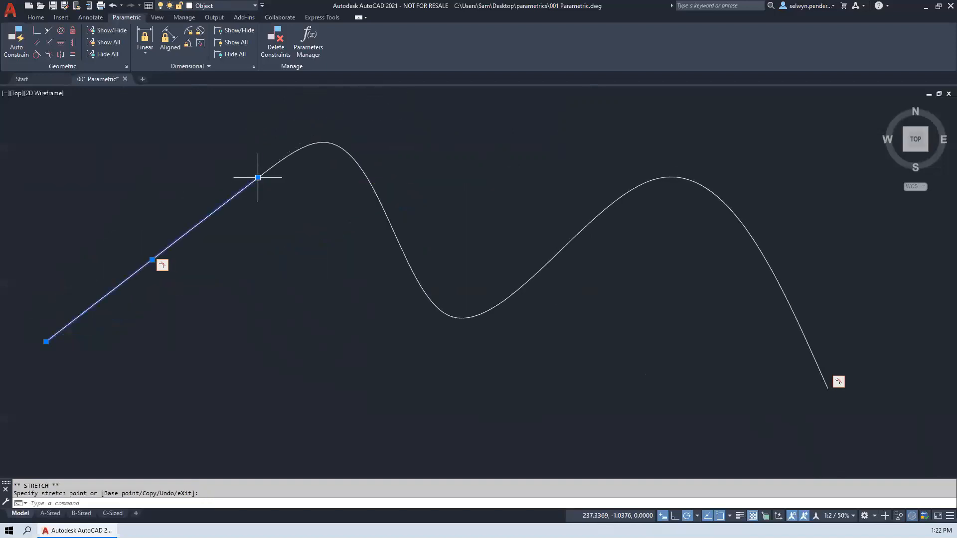
pyautogui.scroll(-3, 333, 230)
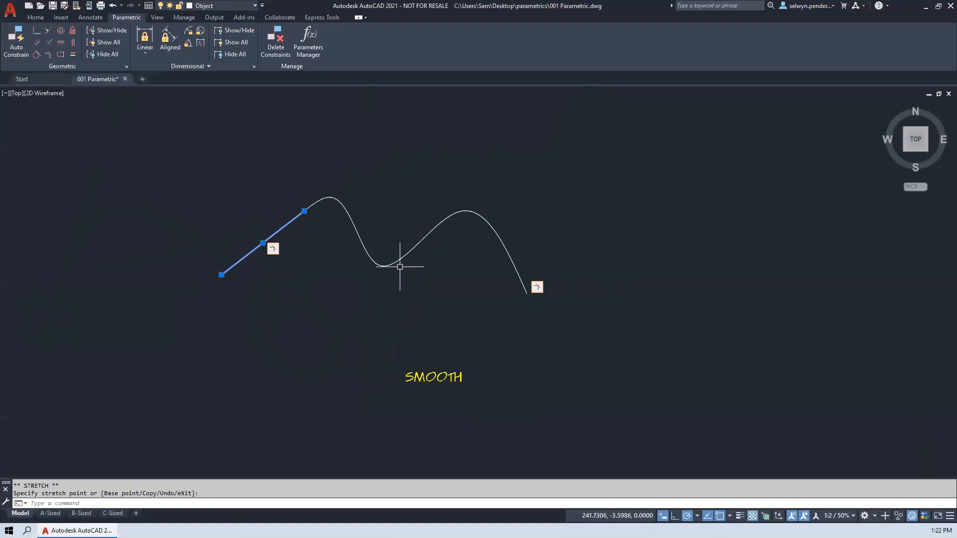
pyautogui.scroll(4, 271, 214)
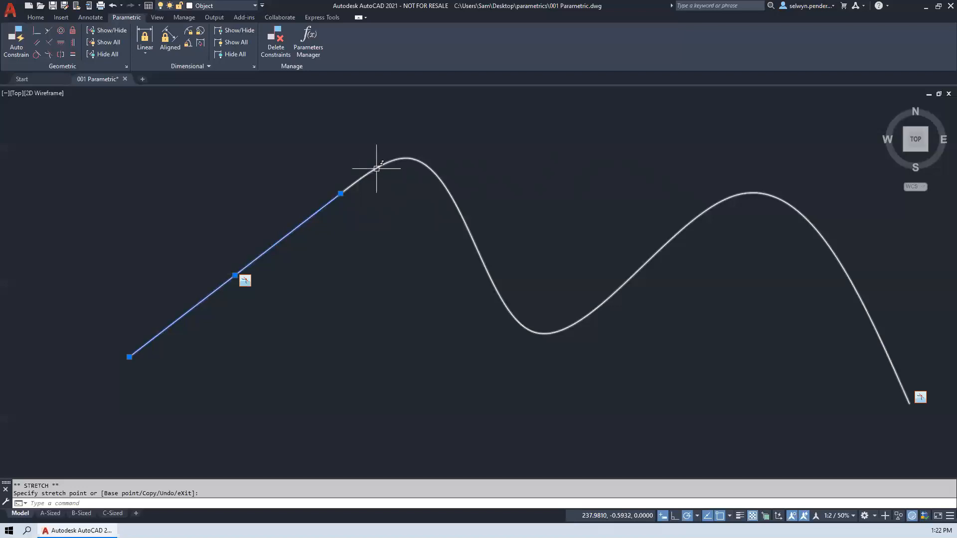
pyautogui.scroll(-4, 357, 241)
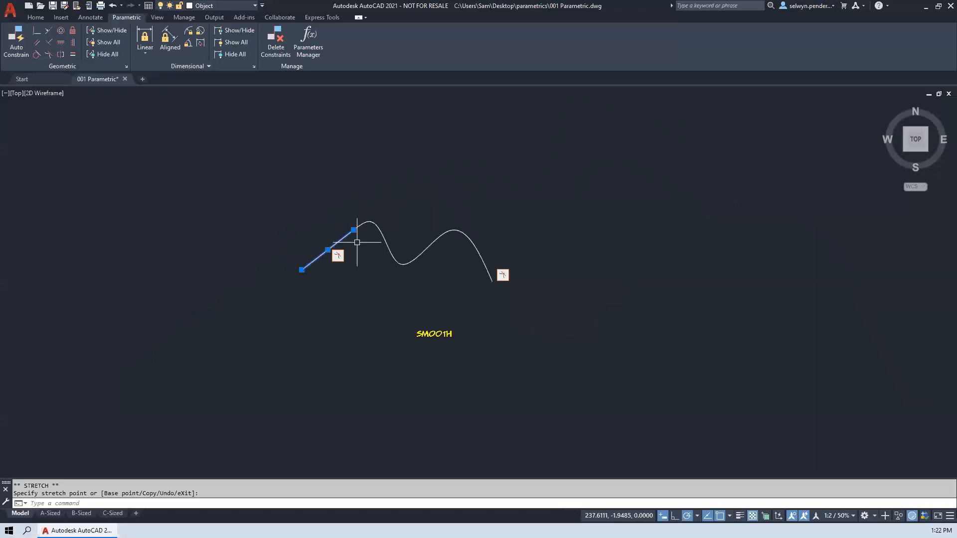
# - Apply a Coincident constraint between the midpoint of the rectangle's top edge and the circle's center above the COINCIDENT label
pyautogui.moveTo(513, 303); pyautogui.dragTo(332, 316, button='middle')
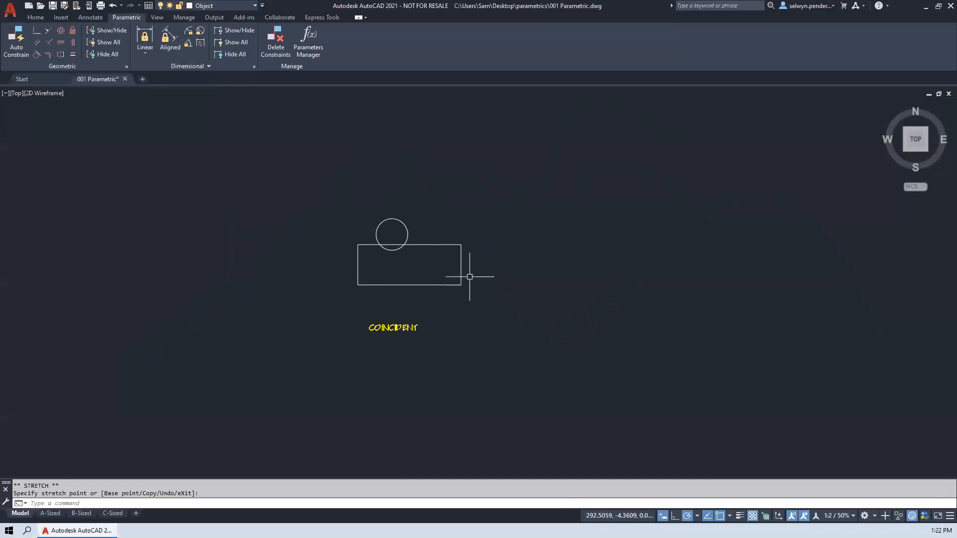
pyautogui.click(395, 218)
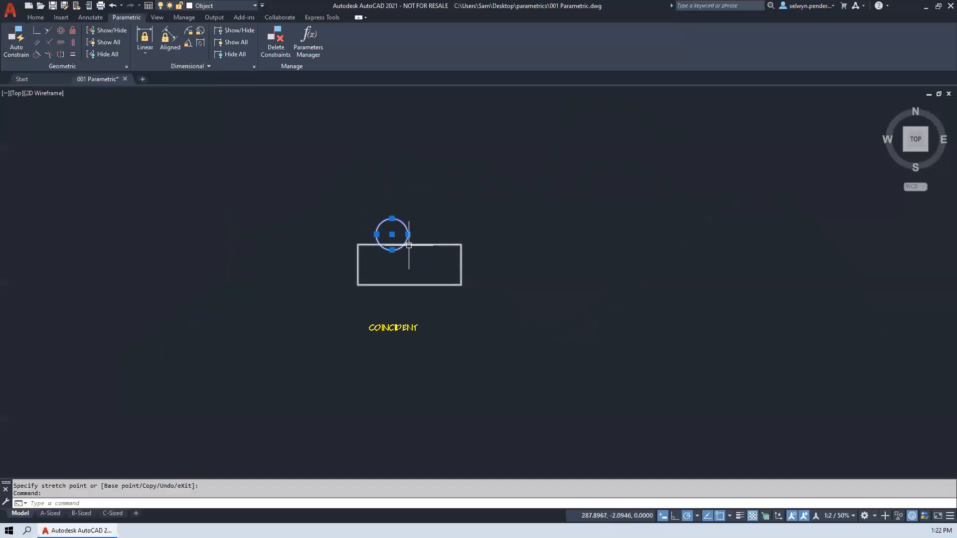
pyautogui.press('Escape')
pyautogui.press('Escape')
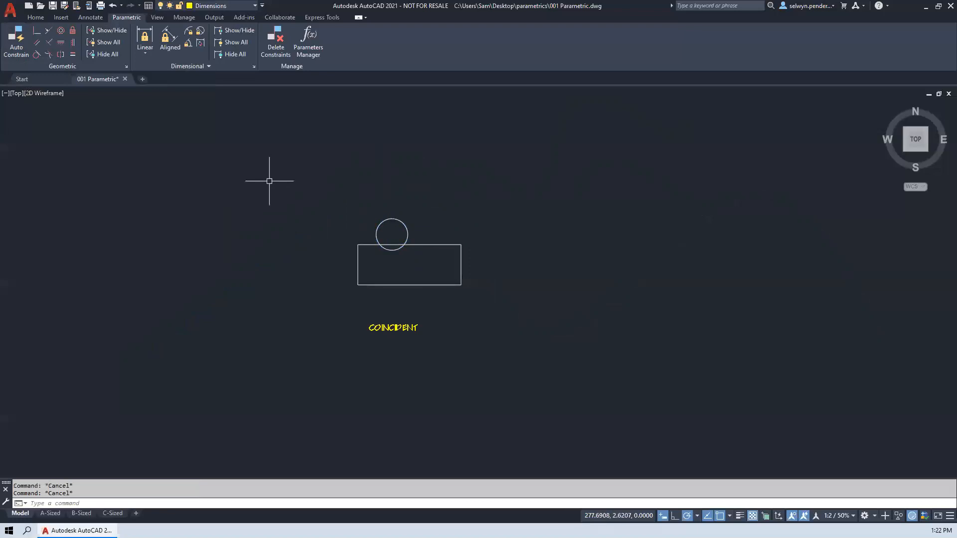
pyautogui.click(39, 32)
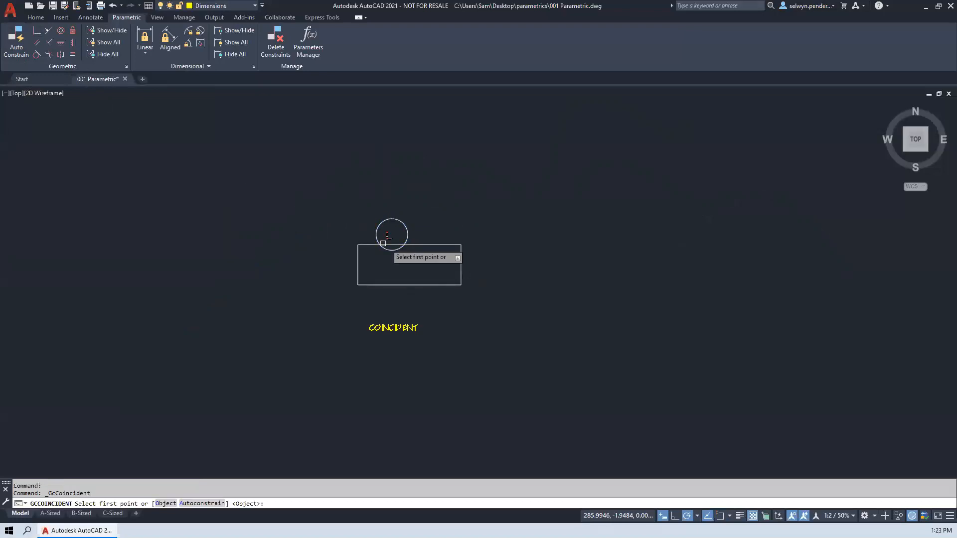
pyautogui.click(423, 245)
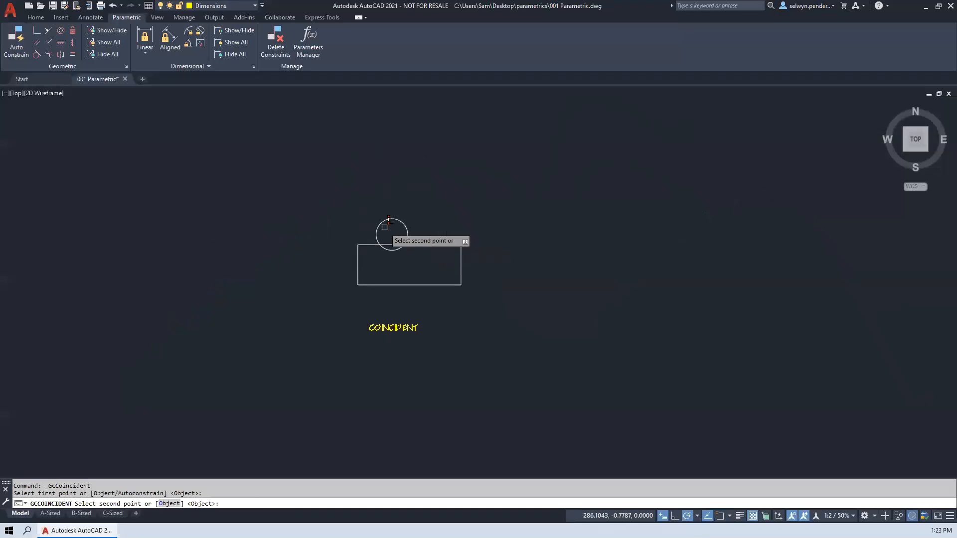
pyautogui.click(391, 234)
# - Stretch the rectangle's two upper corners upward and outward to test the circle's coincident attachment
pyautogui.click(374, 244)
pyautogui.click(358, 244)
pyautogui.click(225, 185)
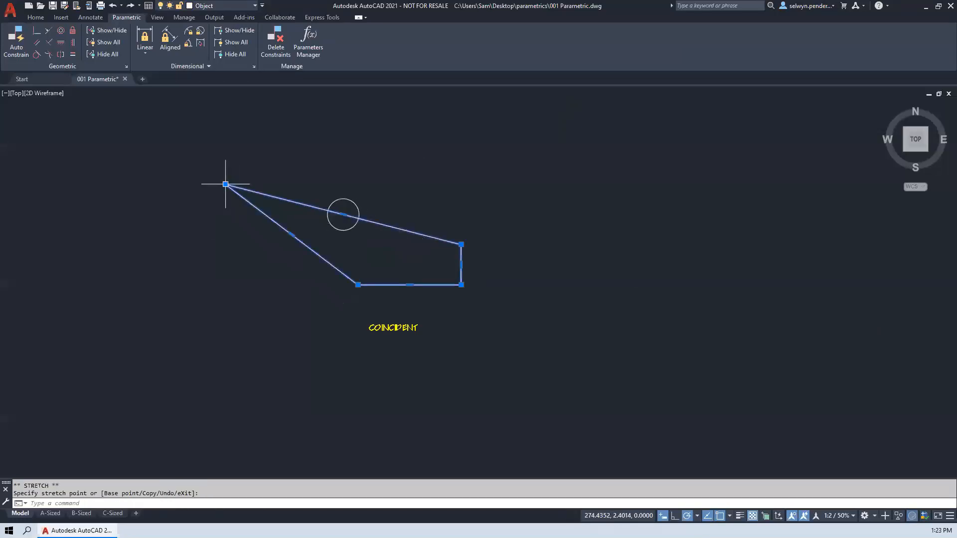
pyautogui.click(793, 177)
# - Stretch the two lower corners of the four-sided shape downward and outward
pyautogui.click(461, 285)
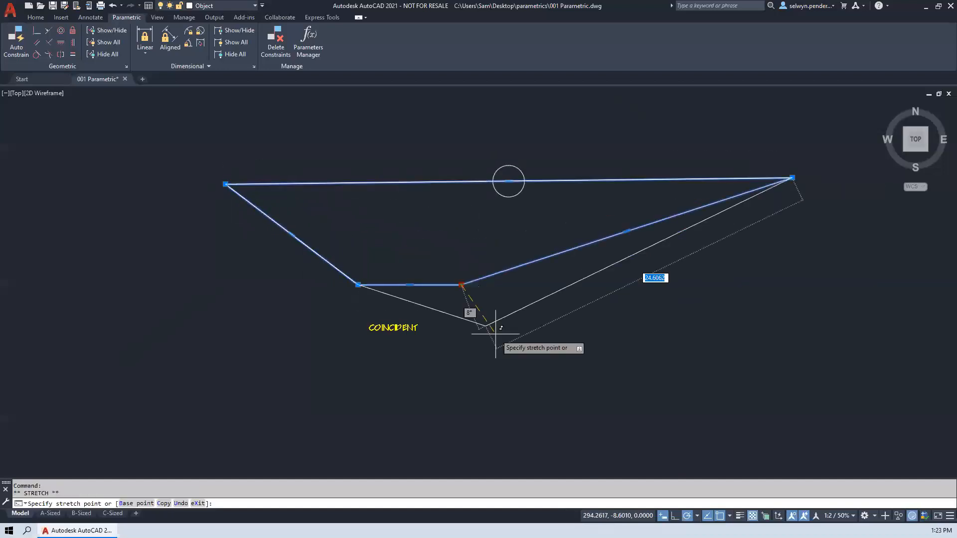
pyautogui.click(588, 362)
pyautogui.click(358, 284)
pyautogui.click(250, 324)
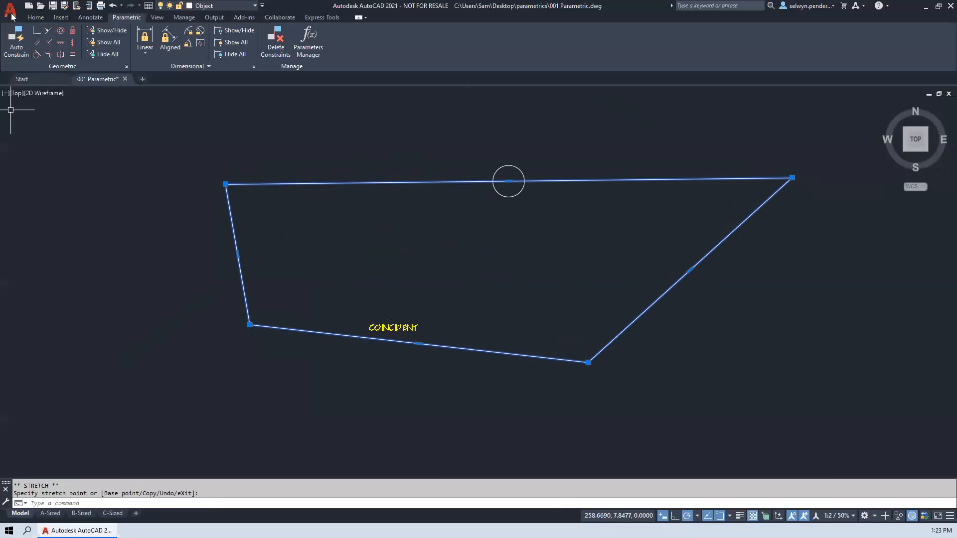
# - Apply Vertical constraints to the left and right edges of the distorted four-sided shape
pyautogui.click(72, 39)
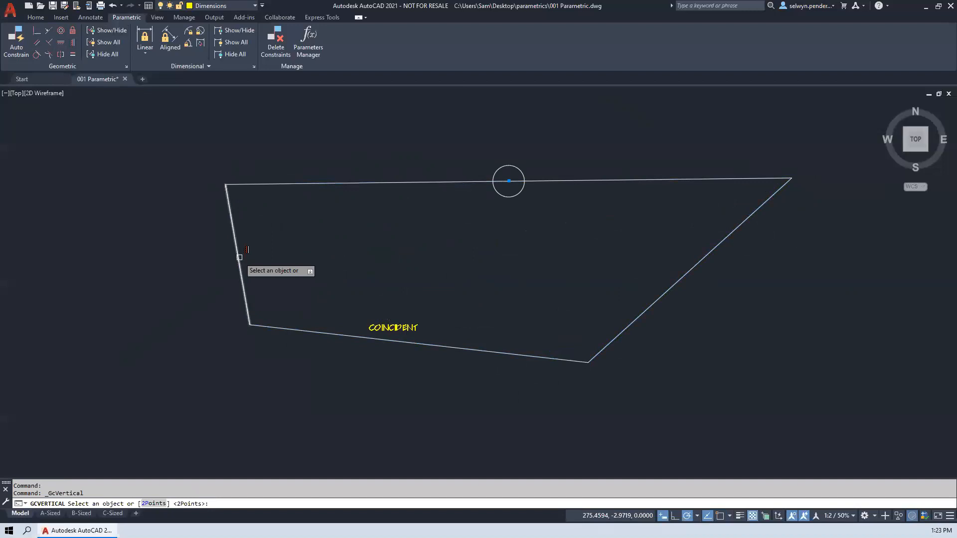
pyautogui.click(238, 254)
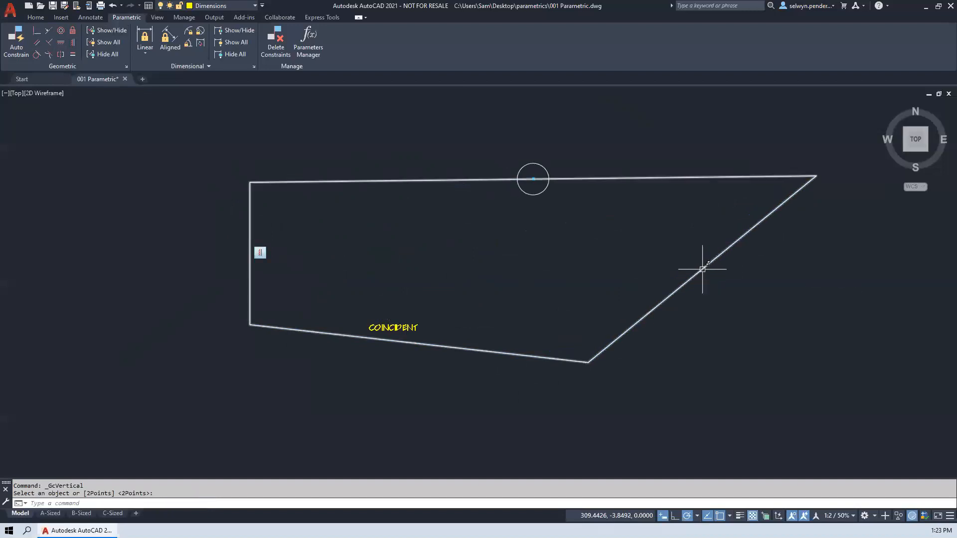
pyautogui.click(703, 268)
pyautogui.press('Return')
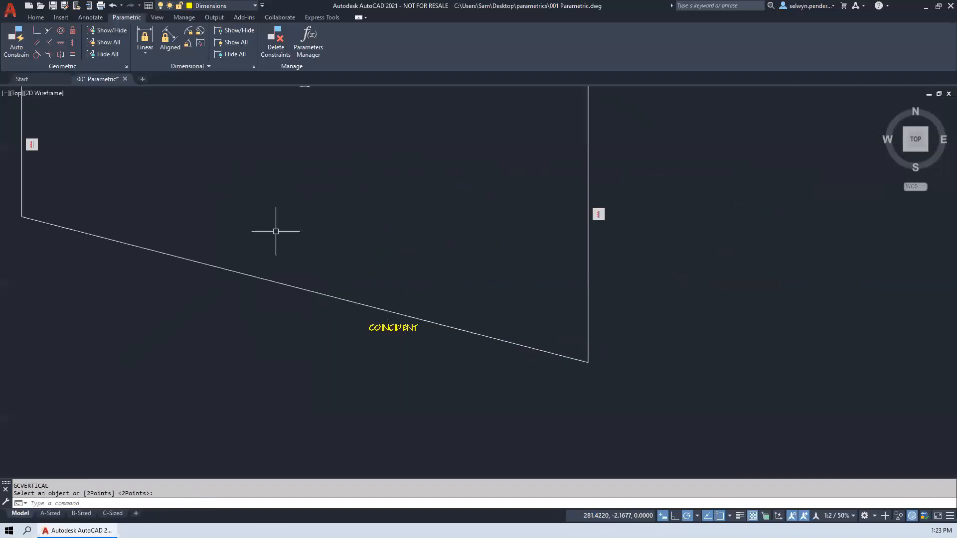
# - Apply Horizontal constraints to the top and bottom edges of the four-sided shape
pyautogui.scroll(-3, 276, 232)
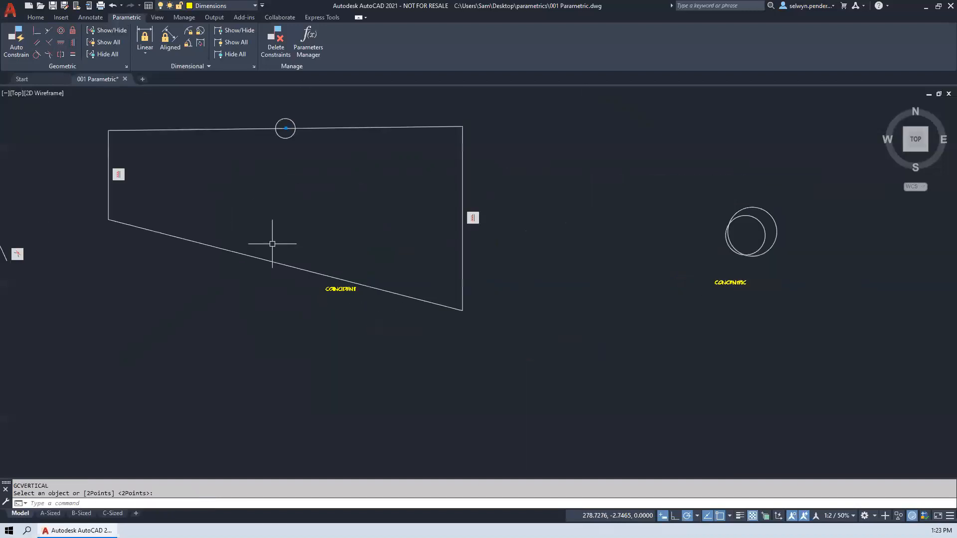
pyautogui.click(61, 43)
pyautogui.click(279, 185)
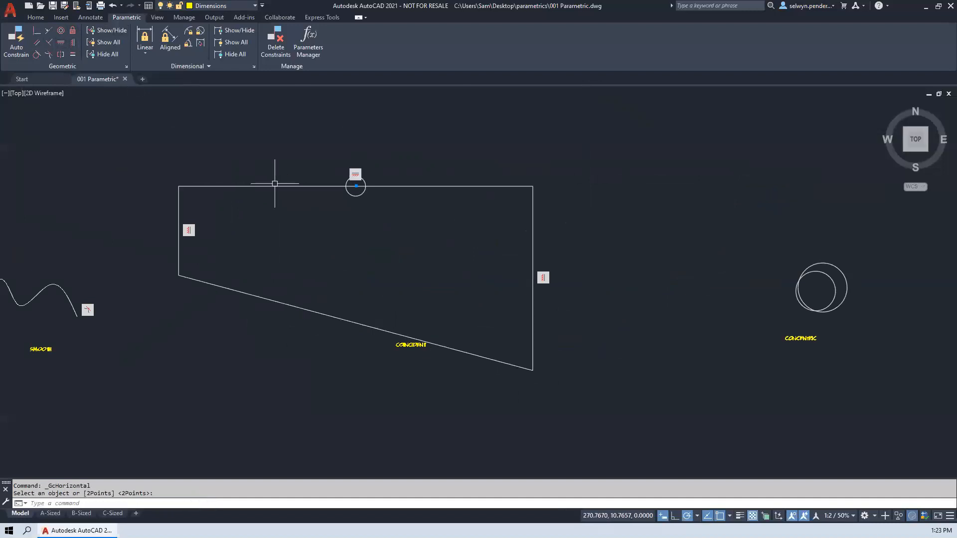
pyautogui.click(323, 312)
pyautogui.press('Return')
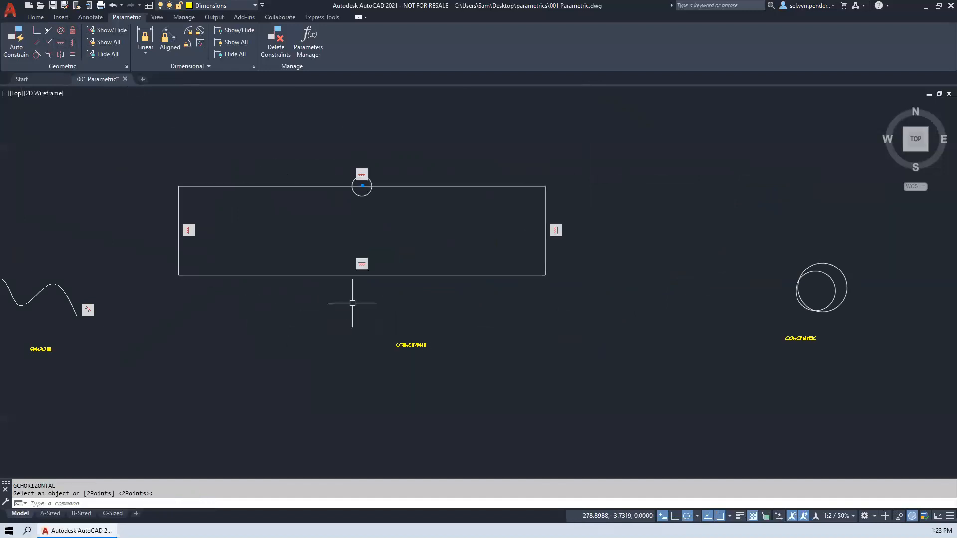
# - Stretch the constrained rectangle's upper-right corner down and to the right
pyautogui.click(526, 184)
pyautogui.click(523, 188)
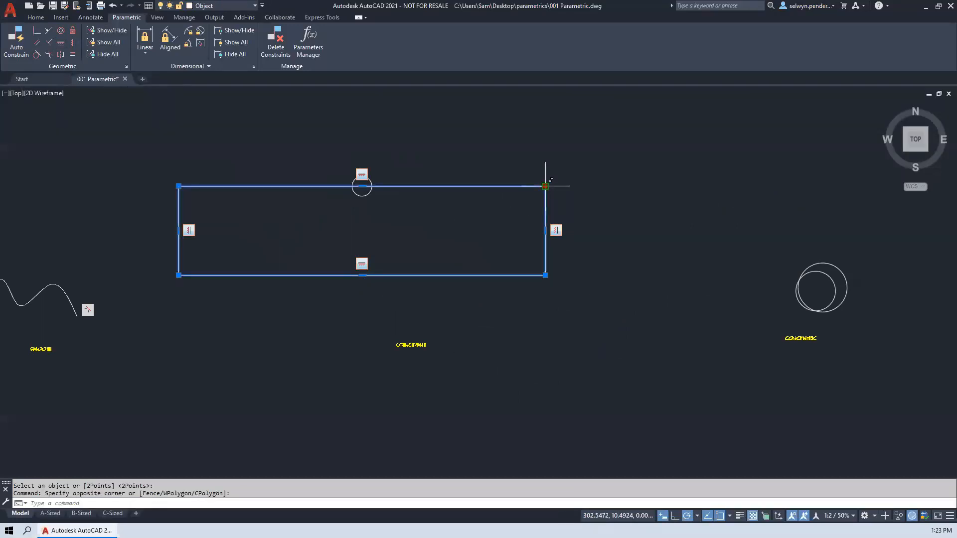
pyautogui.click(545, 186)
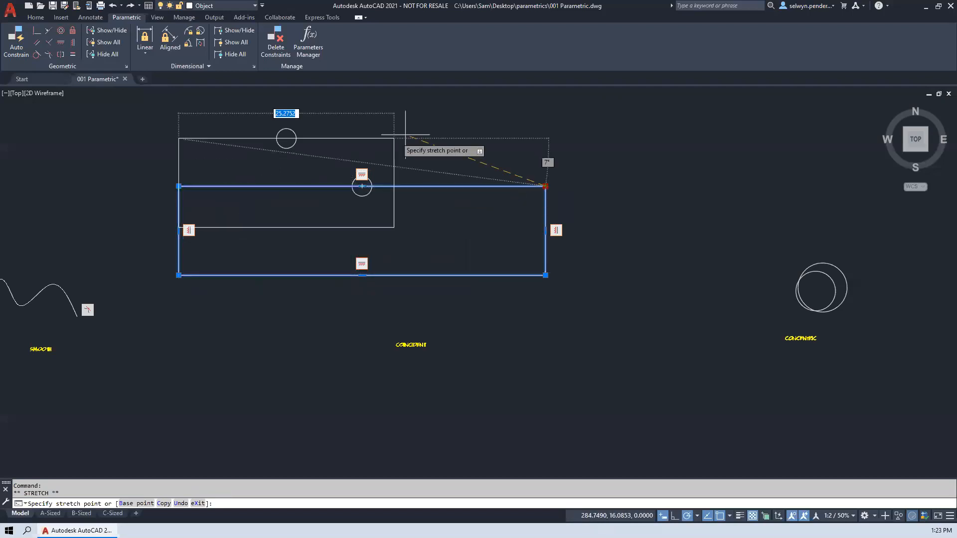
pyautogui.click(692, 263)
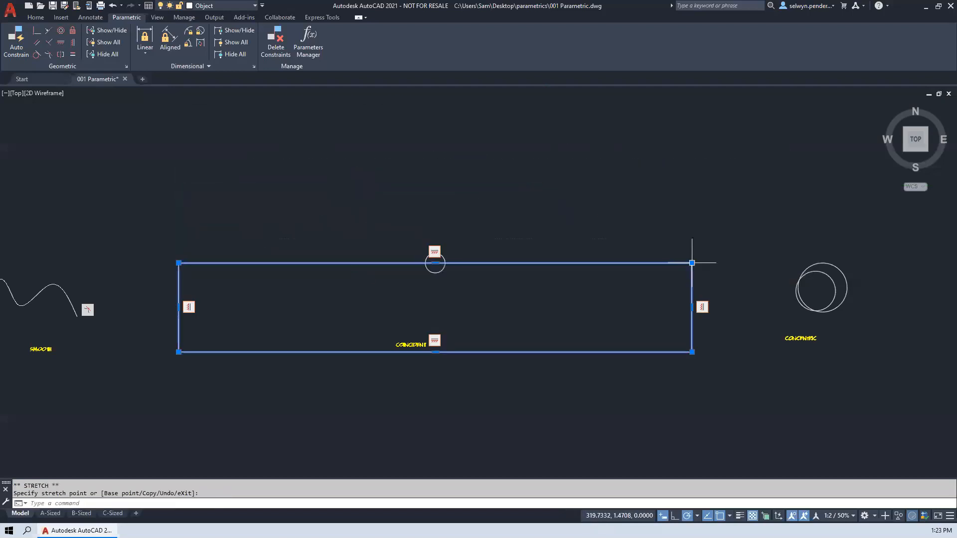
pyautogui.press('Escape')
# - Draw a circle above and left of the rectangle and make its center coincident with the rectangle's upper-left corner
pyautogui.write('c')
pyautogui.press('Return')
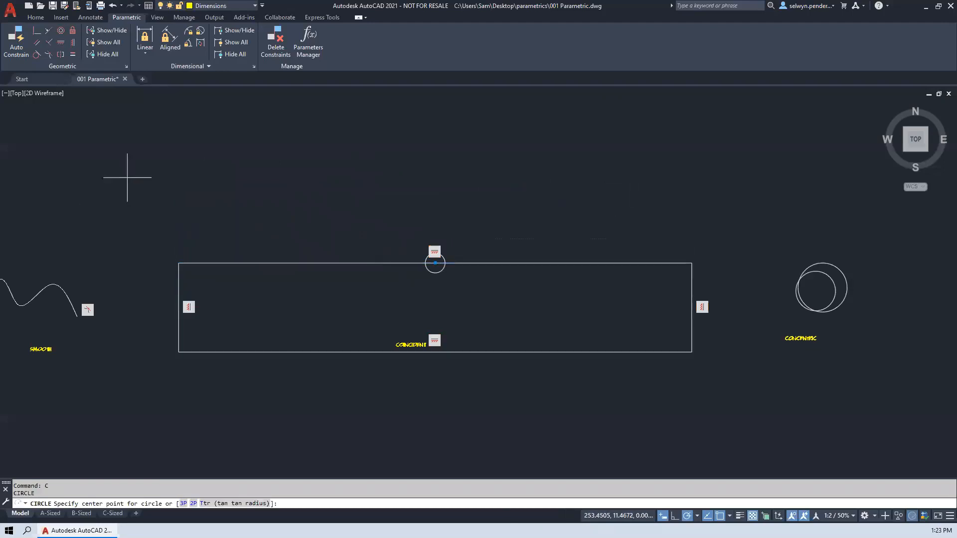
pyautogui.click(127, 178)
pyautogui.click(106, 196)
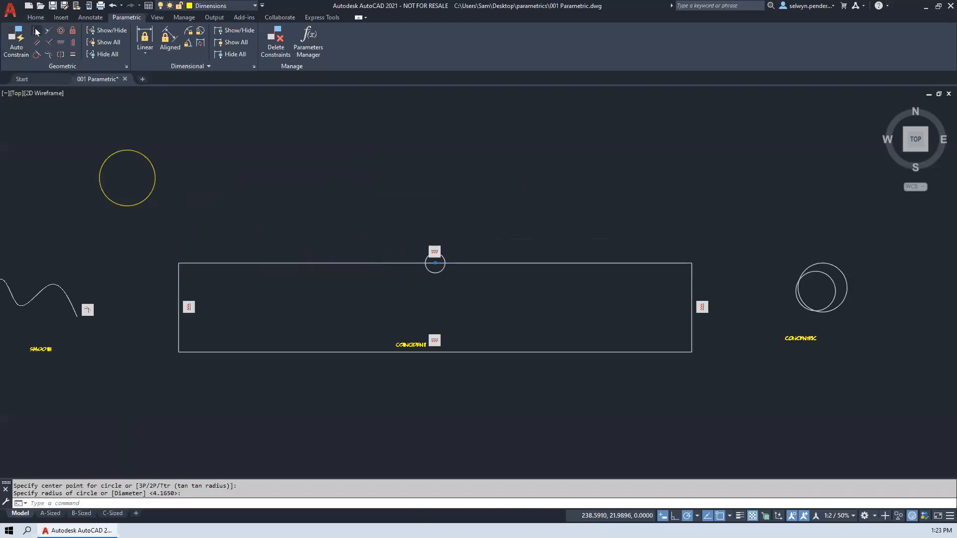
pyautogui.click(36, 31)
pyautogui.click(179, 263)
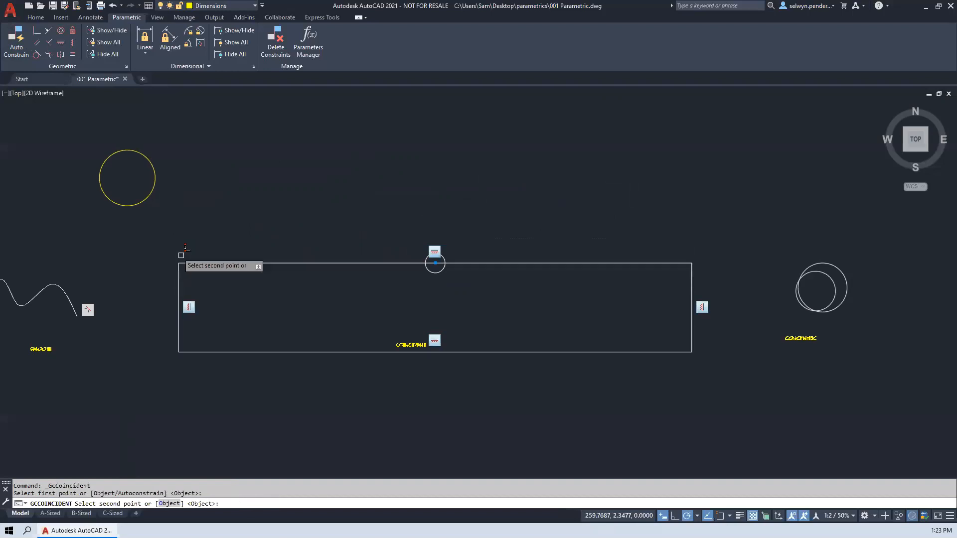
pyautogui.click(141, 199)
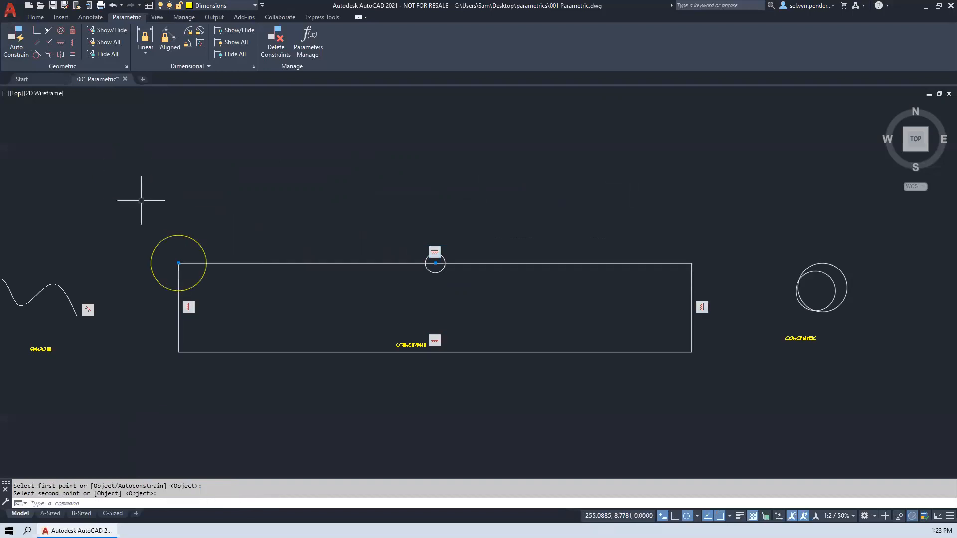
# - Stretch the rectangle's lower-left corner up and to the right to test the circle attached at its upper-left corner
pyautogui.click(178, 348)
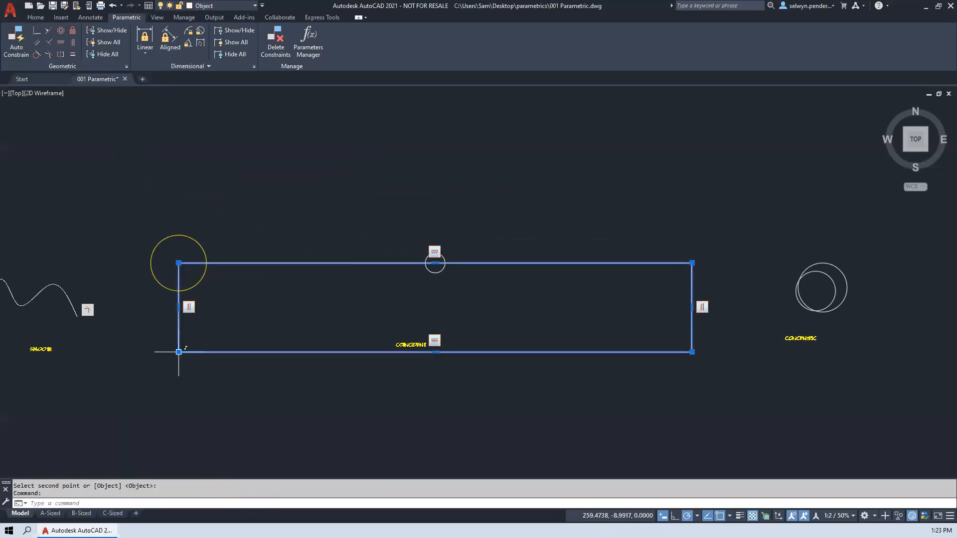
pyautogui.click(179, 352)
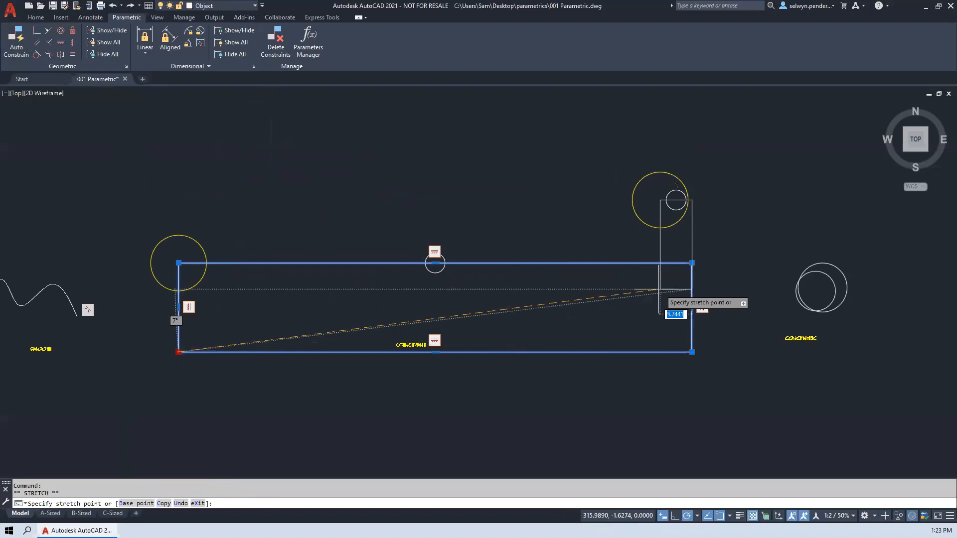
pyautogui.click(225, 303)
# - Make the two overlapping circles above the CONCENTRIC label concentric, picking the smaller circle first and the larger one second
pyautogui.moveTo(557, 320); pyautogui.dragTo(197, 321, button='middle')
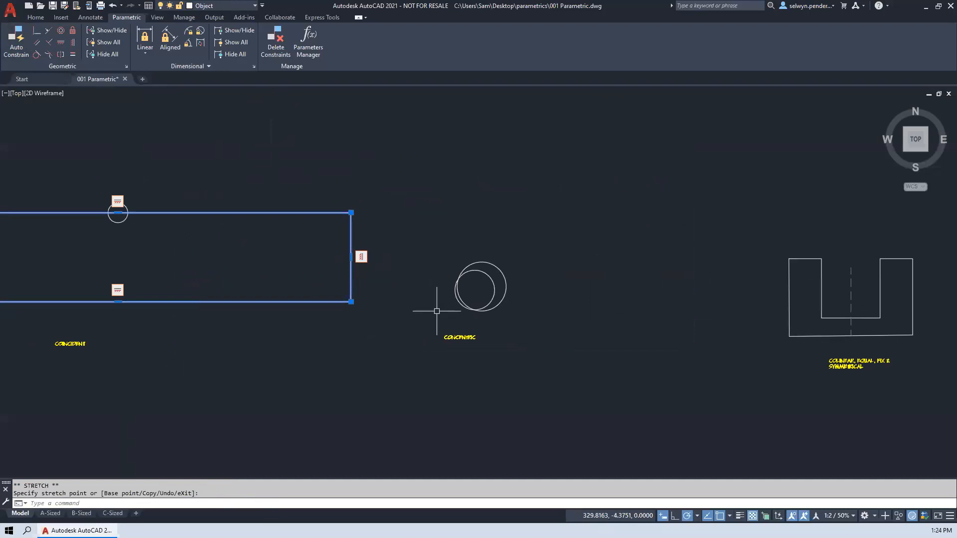
pyautogui.scroll(4, 446, 254)
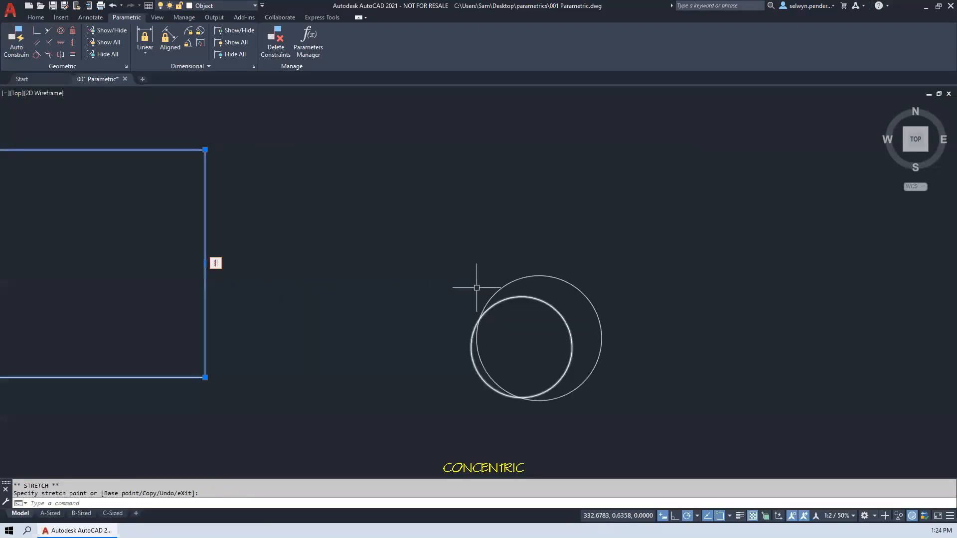
pyautogui.scroll(2, 457, 280)
pyautogui.moveTo(457, 280); pyautogui.dragTo(364, 255, button='middle')
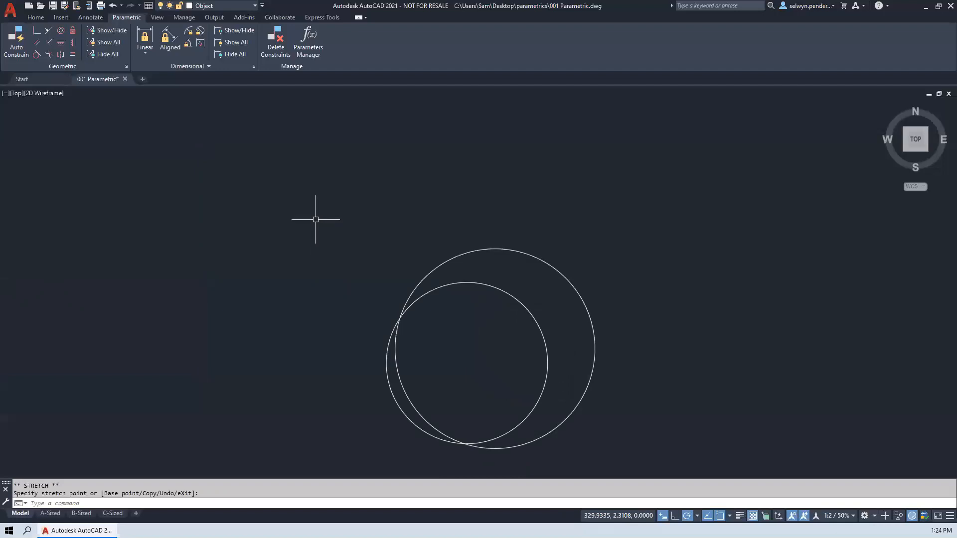
pyautogui.click(62, 30)
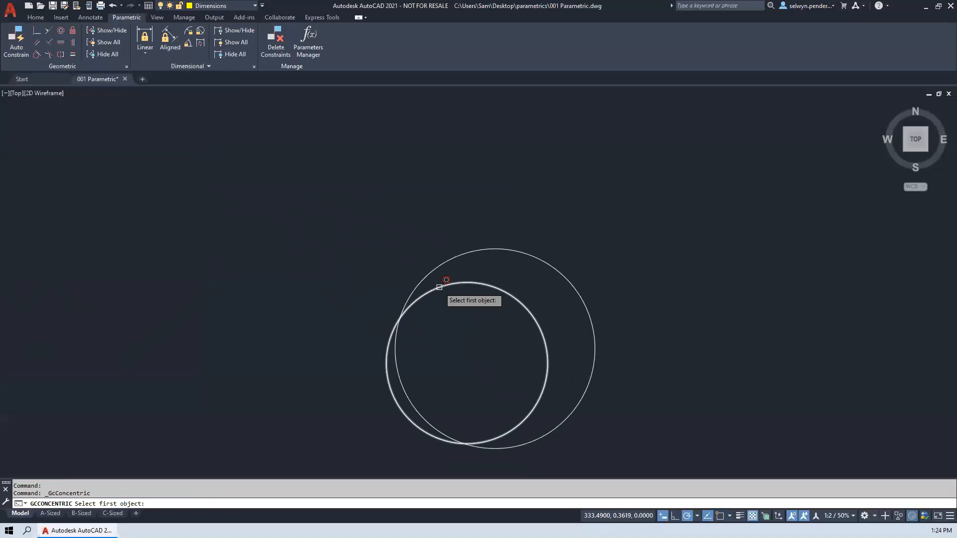
pyautogui.click(446, 279)
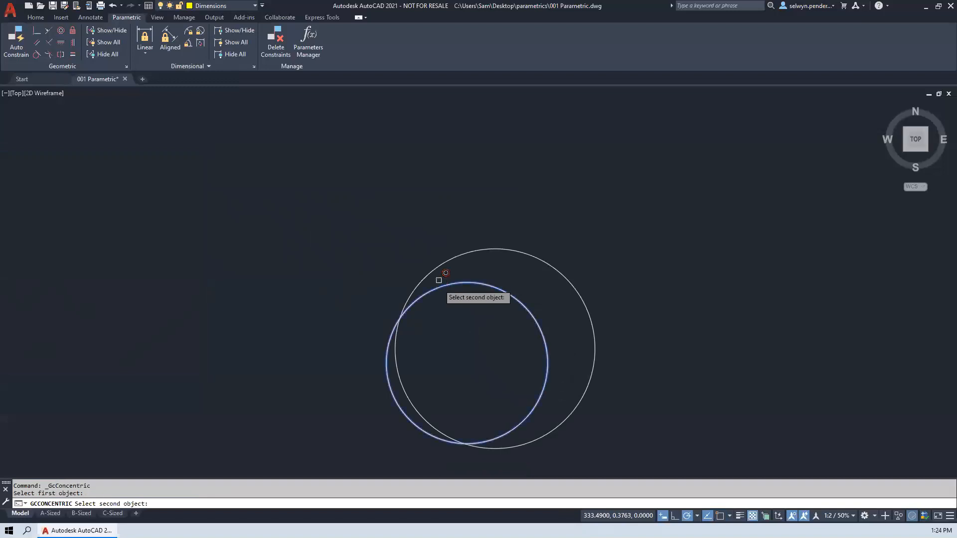
pyautogui.click(463, 254)
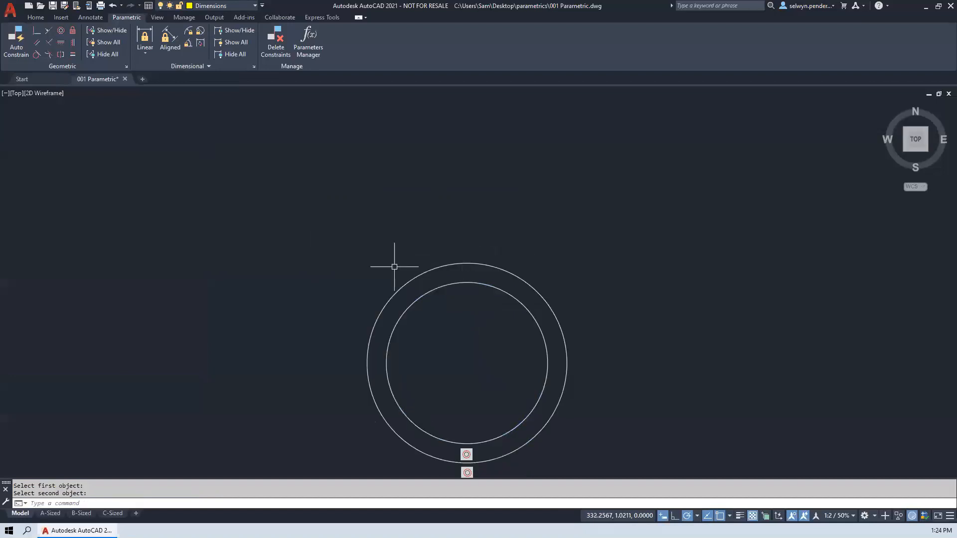
# - Enlarge the outer concentric circle to roughly twice its size by stretching its left quadrant point outward
pyautogui.moveTo(439, 393); pyautogui.dragTo(430, 285, button='middle')
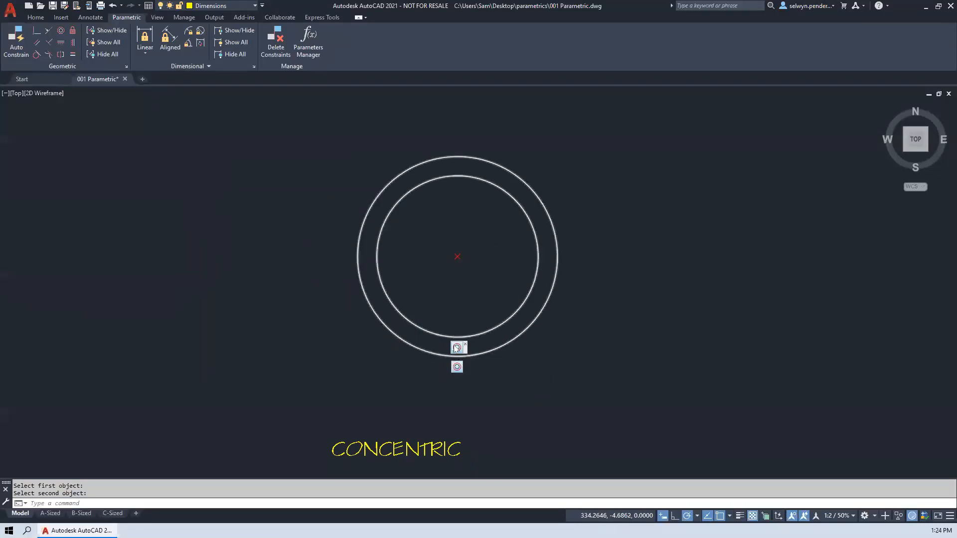
pyautogui.click(409, 340)
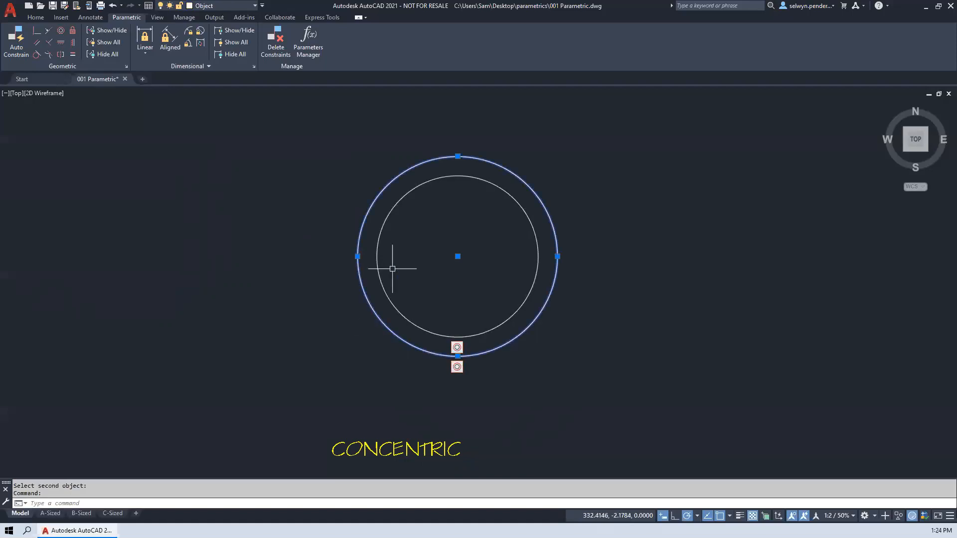
pyautogui.click(358, 256)
pyautogui.click(240, 256)
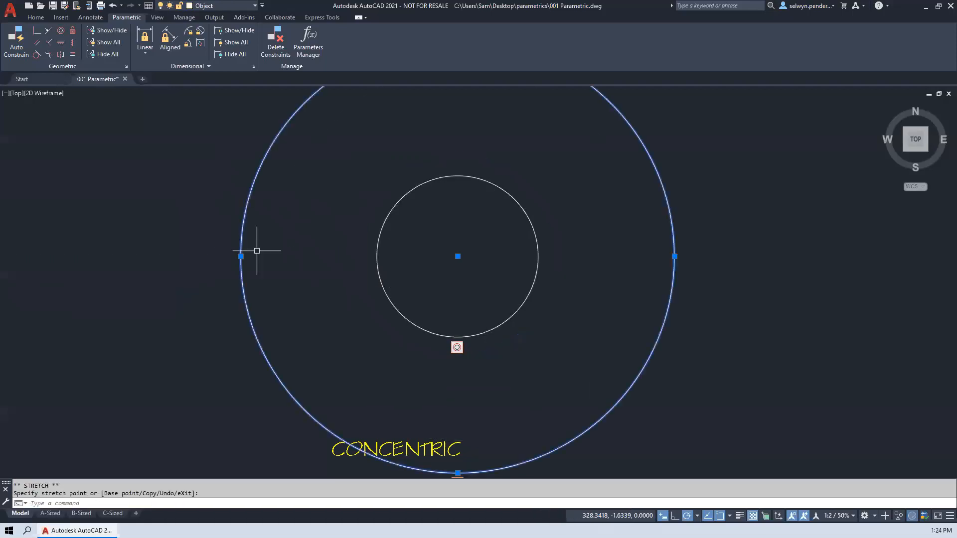
# - Move the outer circle by its center point up and to the right to test the concentric constraint, and clear the selection
pyautogui.click(457, 256)
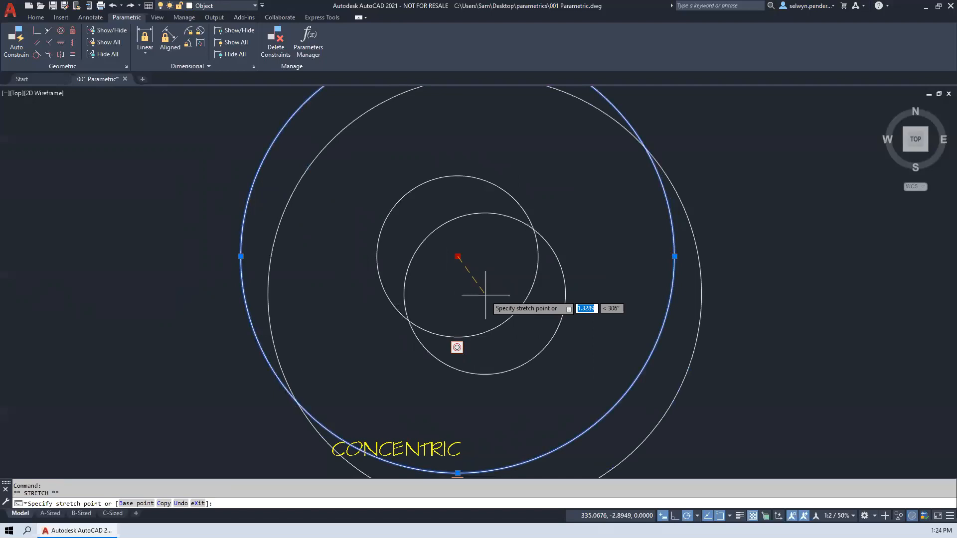
pyautogui.press('space')
pyautogui.click(554, 212)
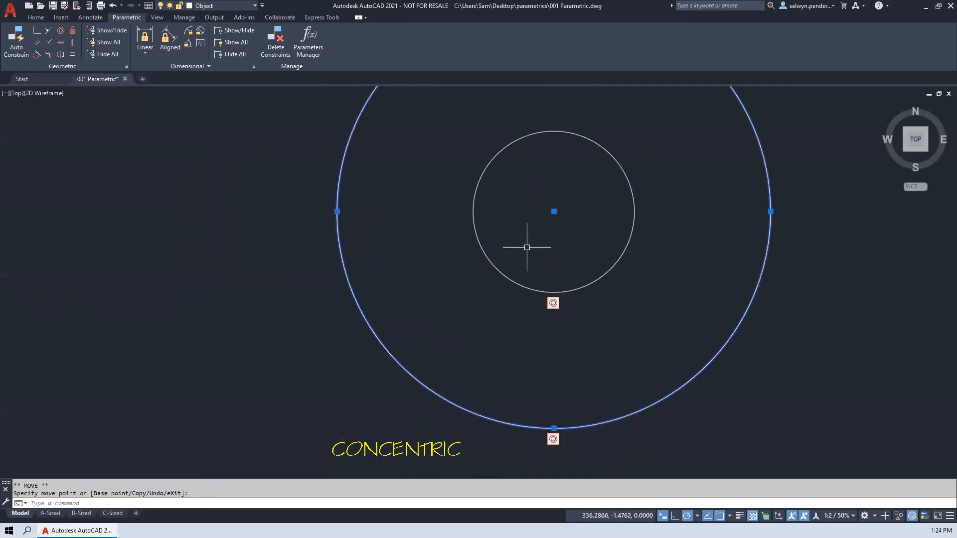
pyautogui.press('Escape')
# - Move the inner circle well to the left to test the concentric constraint, and select both circles
pyautogui.click(513, 277)
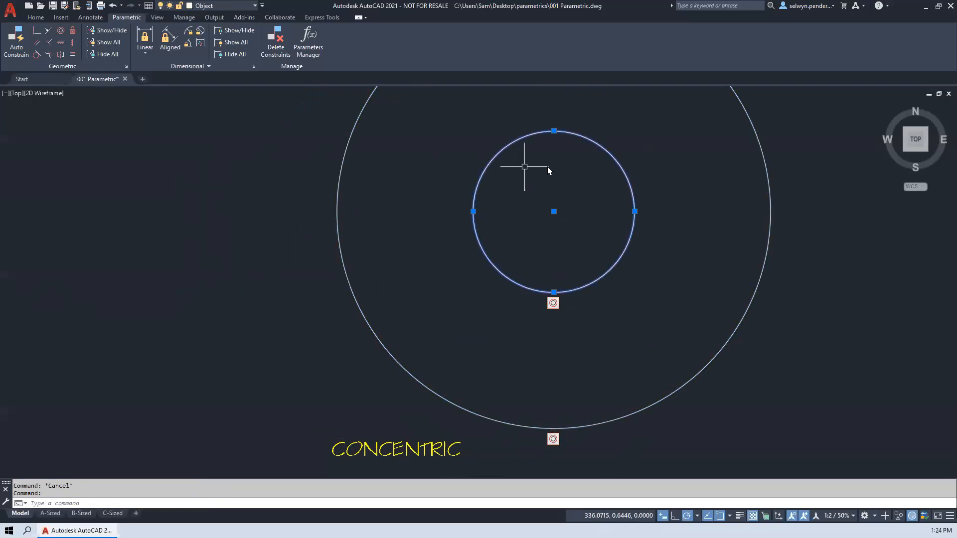
pyautogui.write('m')
pyautogui.press('Return')
pyautogui.click(577, 174)
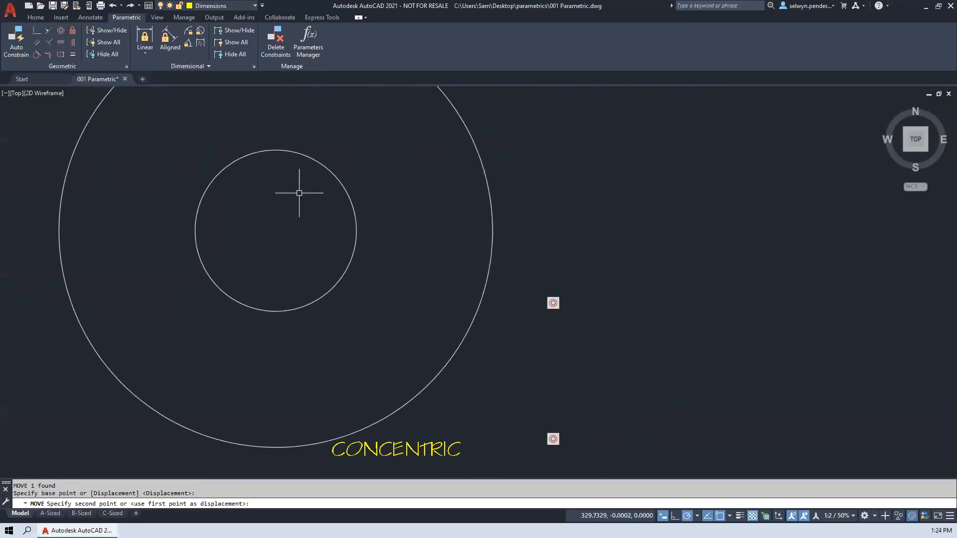
pyautogui.click(299, 193)
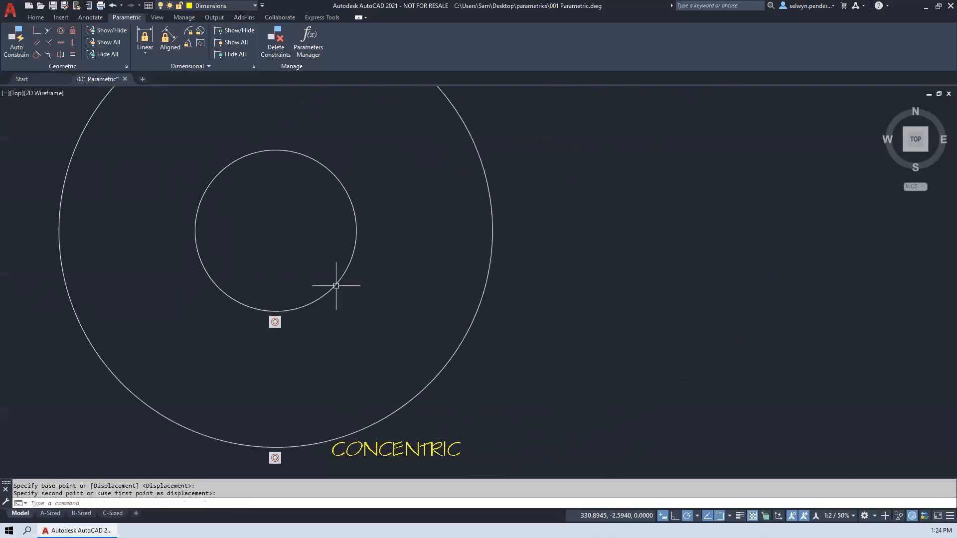
pyautogui.click(466, 330)
pyautogui.click(345, 280)
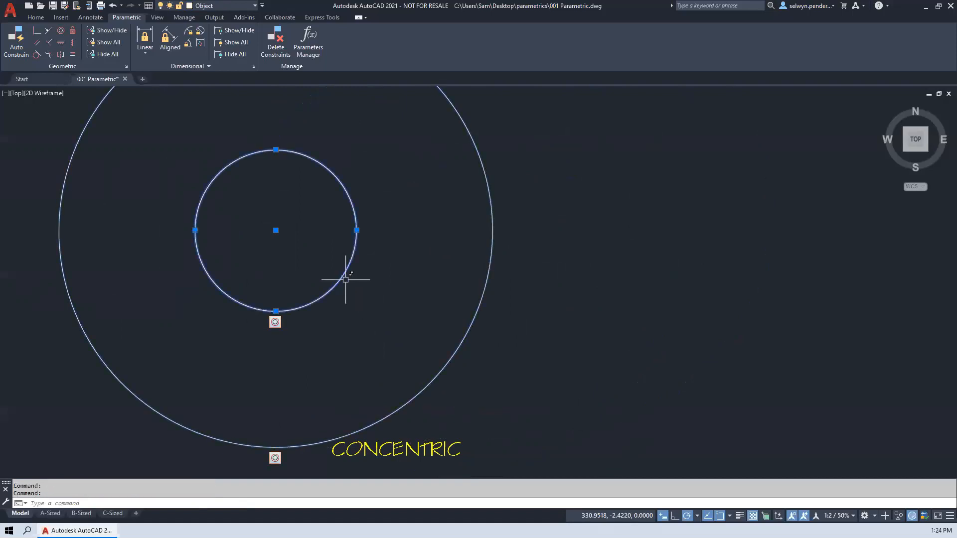
# - Examine the U-shaped profile above the "COLINEAR, EQUAL, FIX & SYMMETRICAL" label
pyautogui.scroll(-4, 422, 321)
pyautogui.moveTo(421, 322); pyautogui.dragTo(106, 280, button='middle')
pyautogui.moveTo(517, 291); pyautogui.dragTo(249, 284, button='middle')
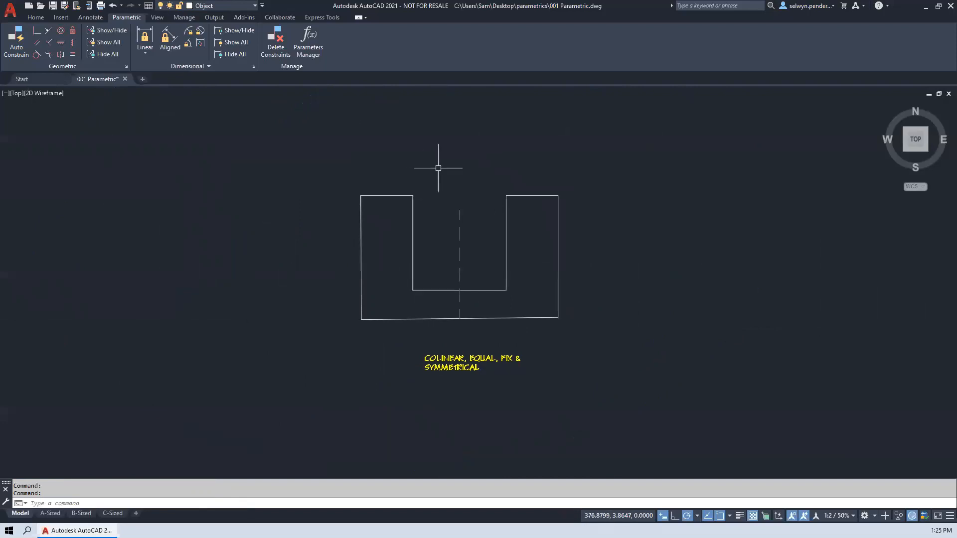
pyautogui.scroll(2, 484, 373)
pyautogui.moveTo(380, 307)
pyautogui.mouseDown(button='middle')
pyautogui.moveTo(382, 327)
pyautogui.moveTo(343, 398)
pyautogui.mouseUp(button='middle')
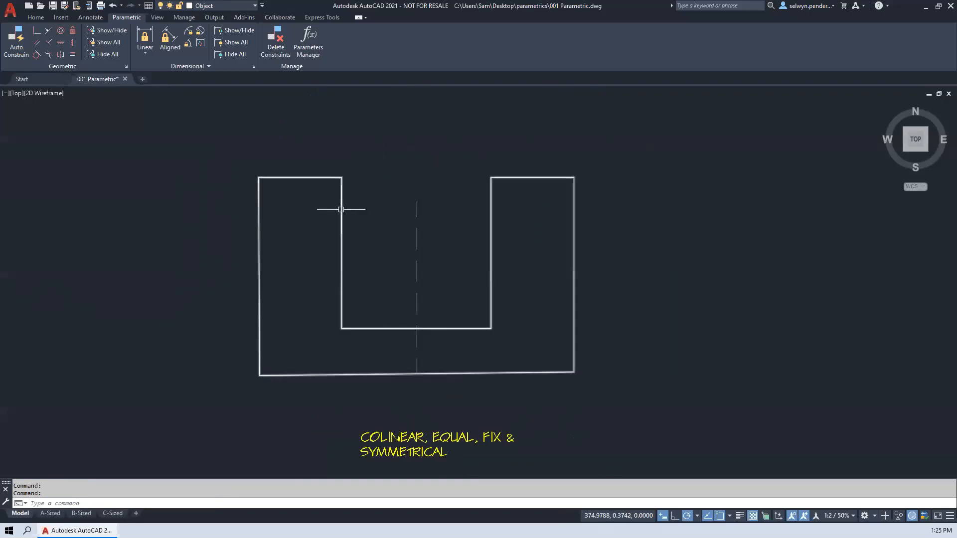
pyautogui.write('s')
pyautogui.press('space')
pyautogui.click(363, 218)
pyautogui.click(182, 125)
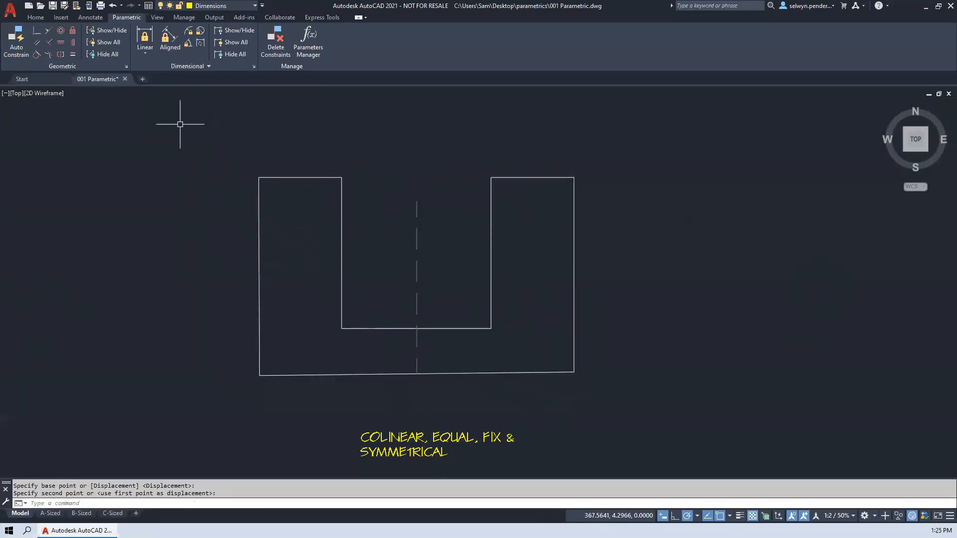
pyautogui.press('Escape')
pyautogui.press('Escape')
# - Stretch the top of the U-shaped profile's left leg down about 4.3 units and slightly to the right
pyautogui.write('stretch')
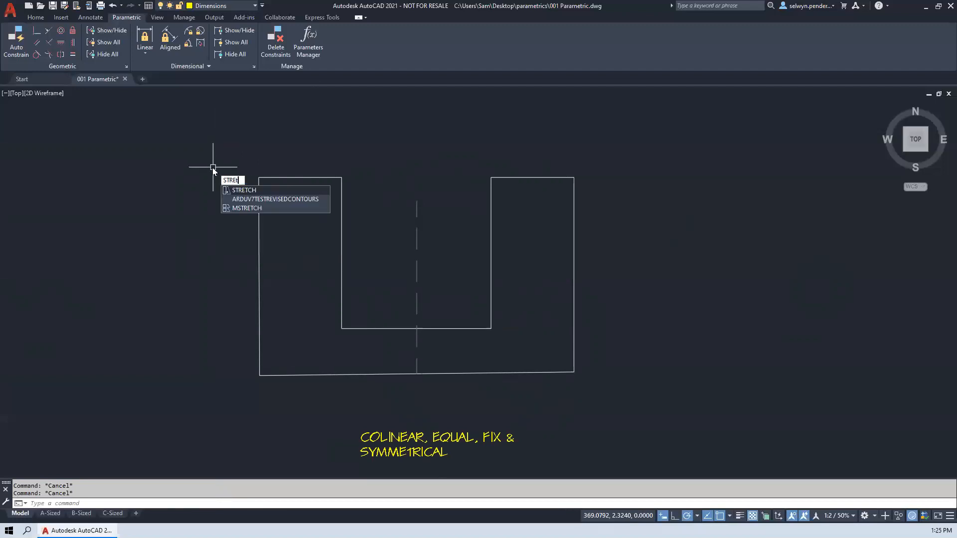
pyautogui.press('Return')
pyautogui.click(385, 143)
pyautogui.click(260, 241)
pyautogui.press('Return')
pyautogui.click(162, 184)
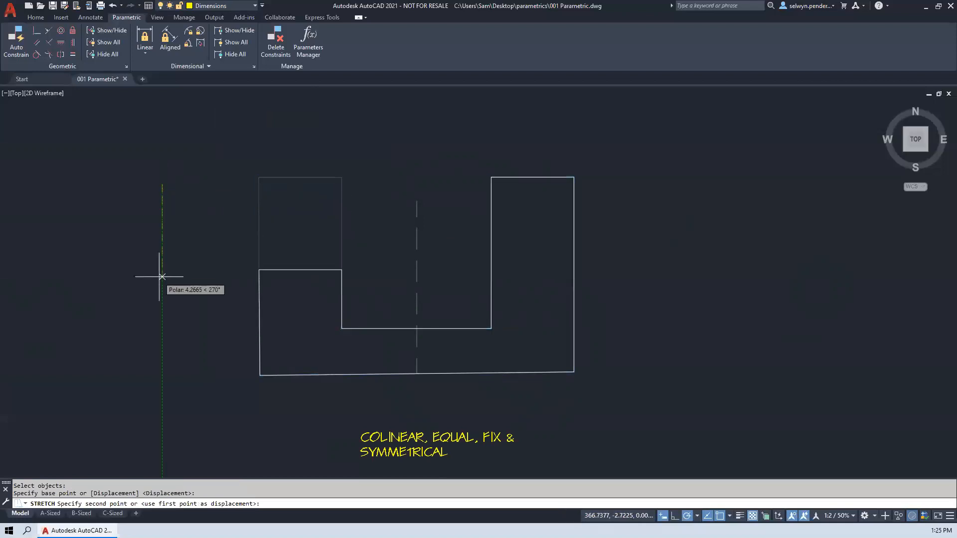
pyautogui.click(170, 275)
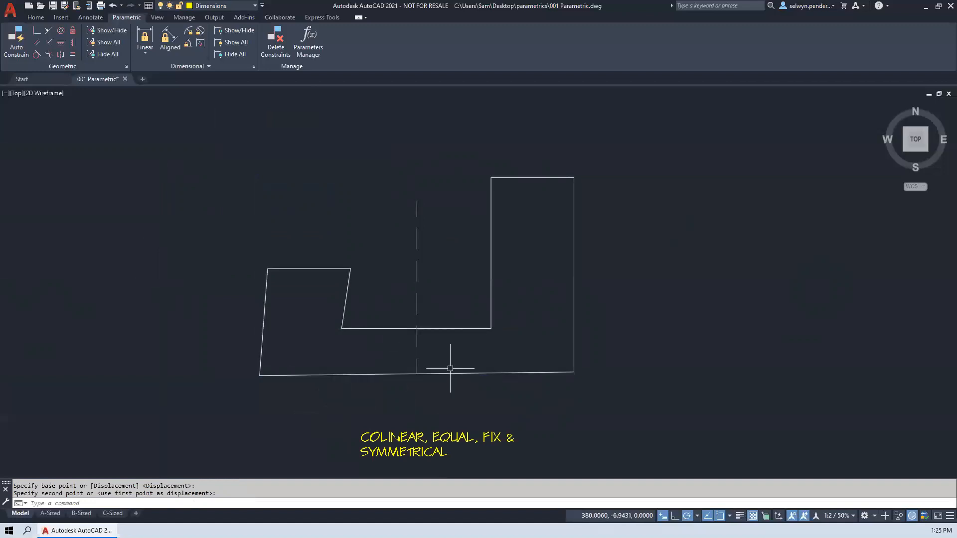
# - Apply Horizontal constraints to the profile's inner bottom edge, outer bottom edge and the top edges of both legs
pyautogui.click(60, 44)
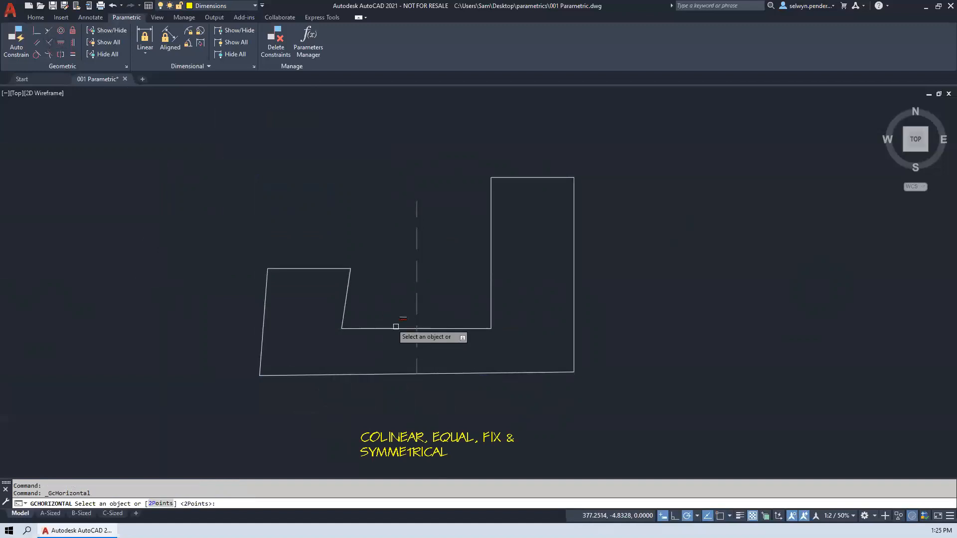
pyautogui.click(434, 328)
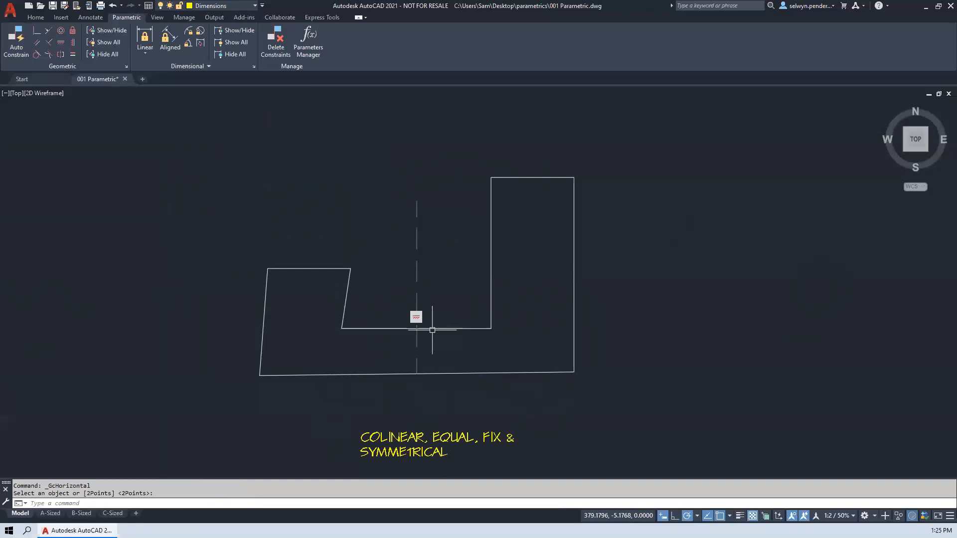
pyautogui.click(452, 374)
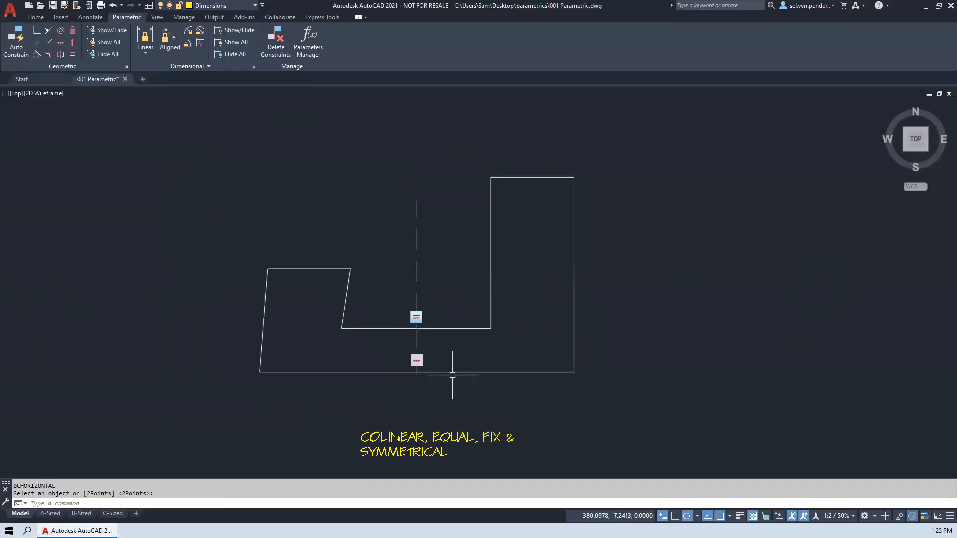
pyautogui.click(311, 267)
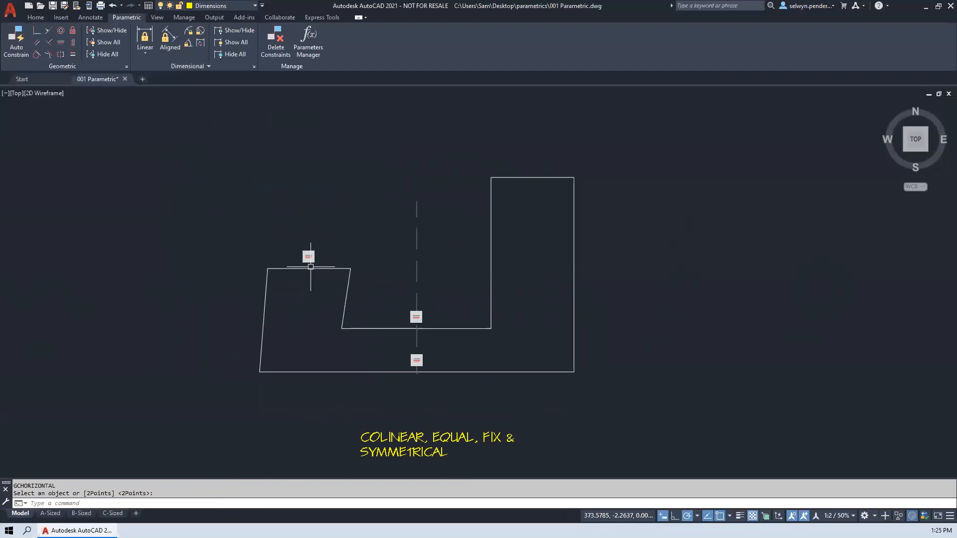
pyautogui.click(530, 178)
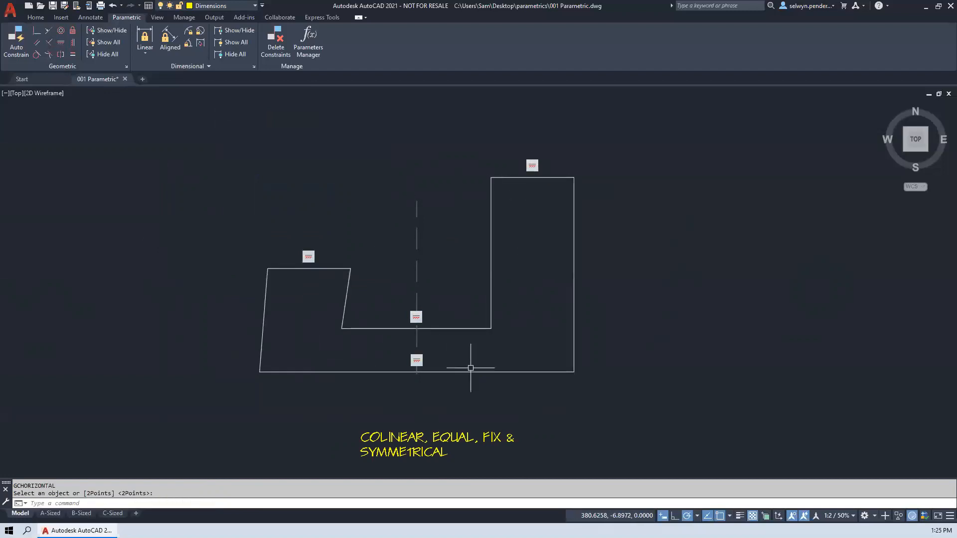
# - Apply Parallel constraints from the right outer side to the left outer side, and from the right inner side to the left inner side
pyautogui.click(36, 43)
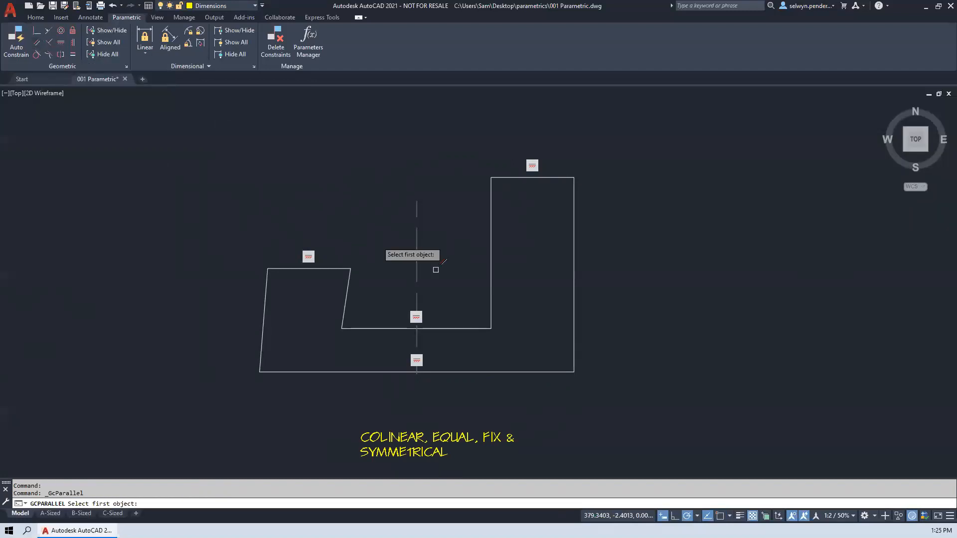
pyautogui.click(573, 296)
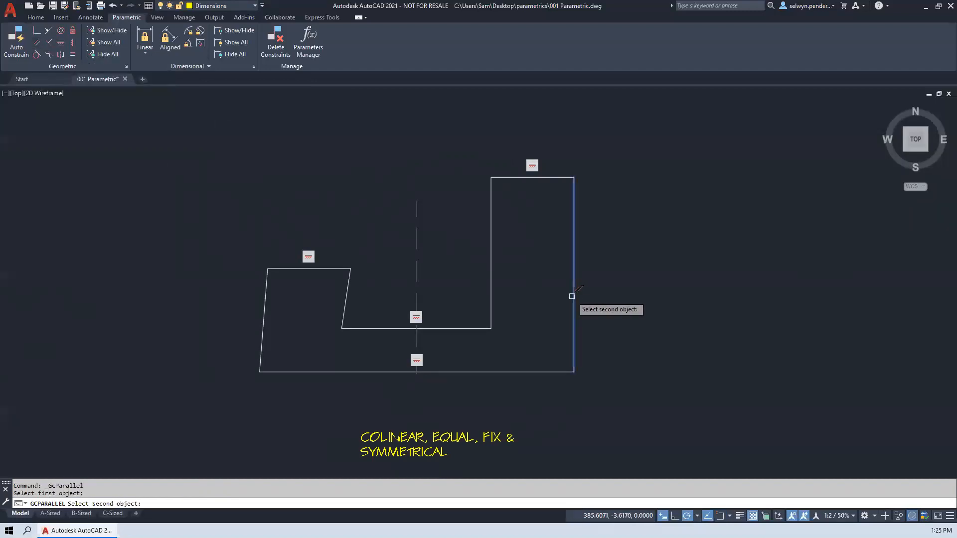
pyautogui.click(265, 315)
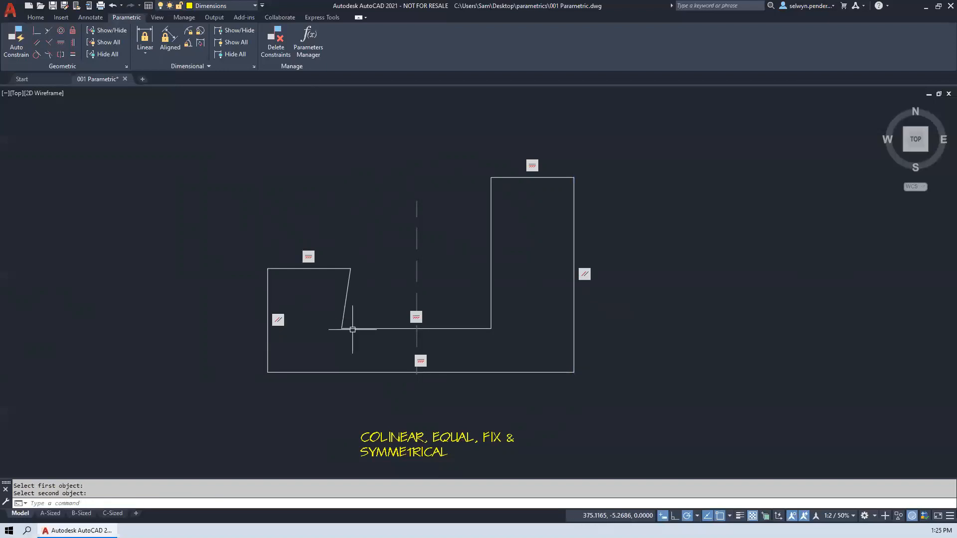
pyautogui.press('Return')
pyautogui.click(491, 289)
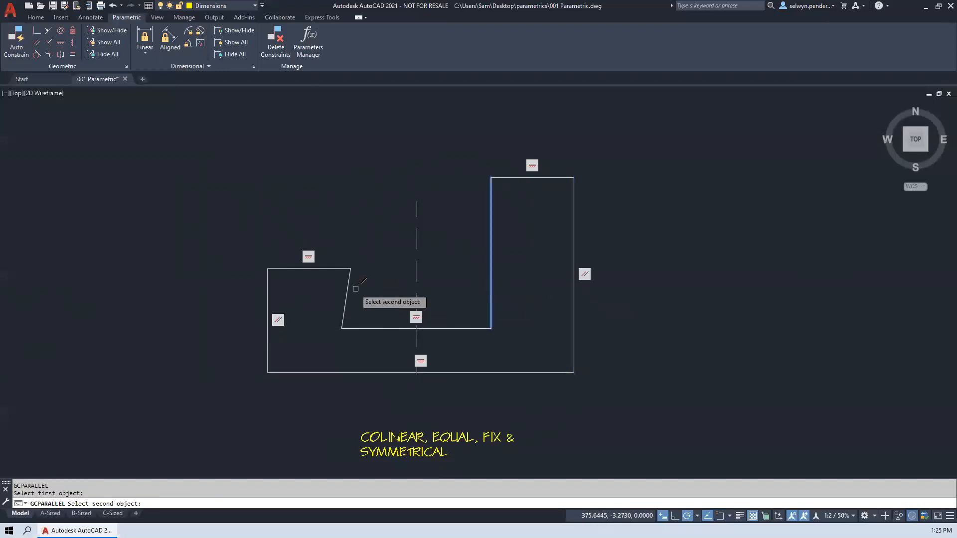
pyautogui.click(348, 288)
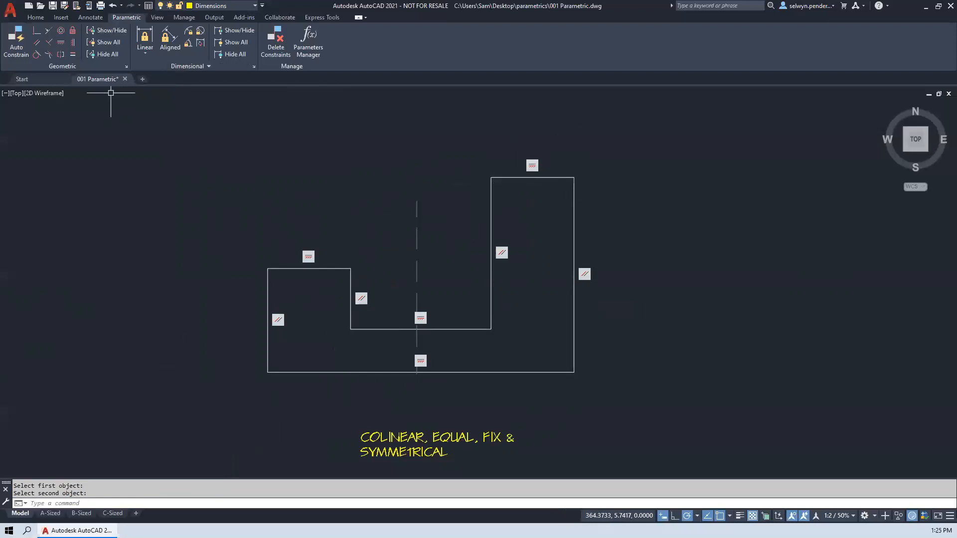
# - Try an Equal constraint from the profile's right outer side to its left outer side, and undo it
pyautogui.click(73, 54)
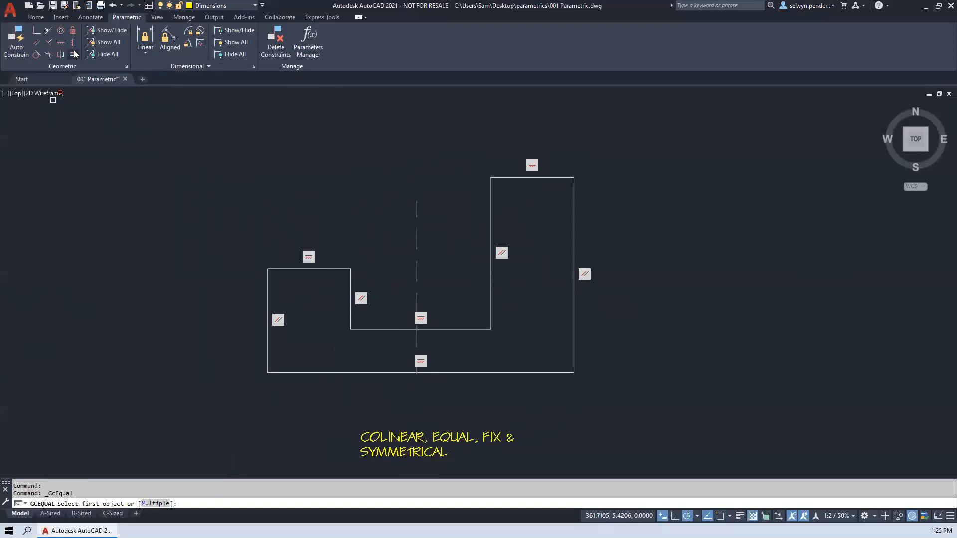
pyautogui.click(574, 269)
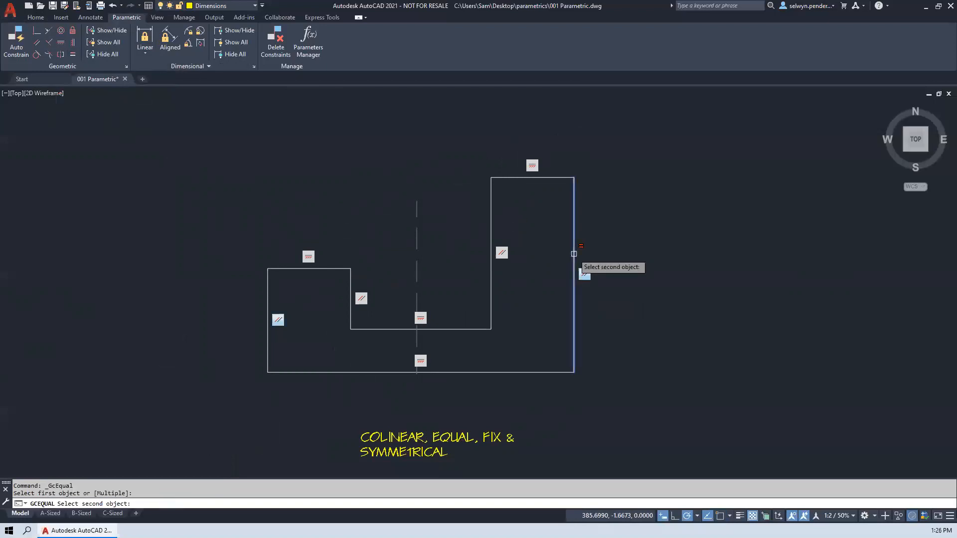
pyautogui.click(267, 301)
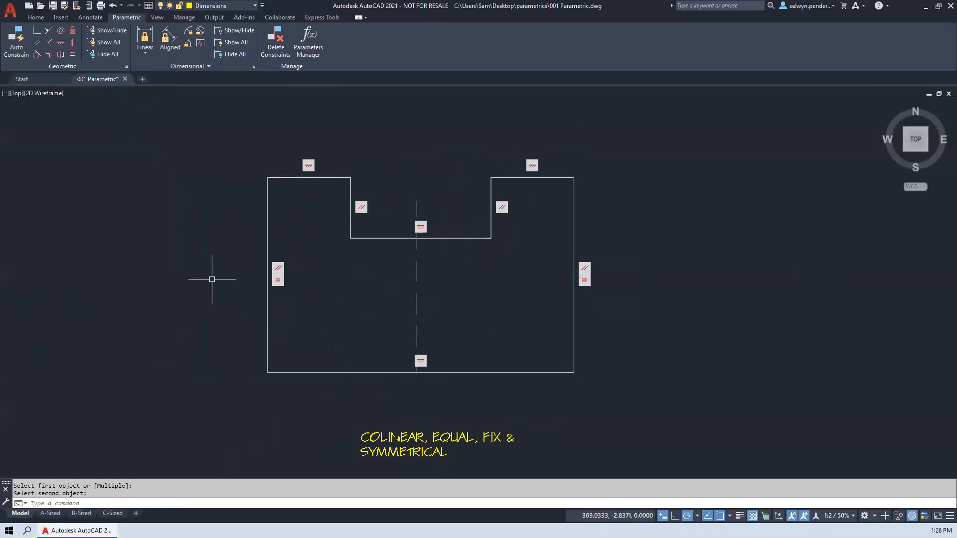
pyautogui.write('u')
pyautogui.press('Return')
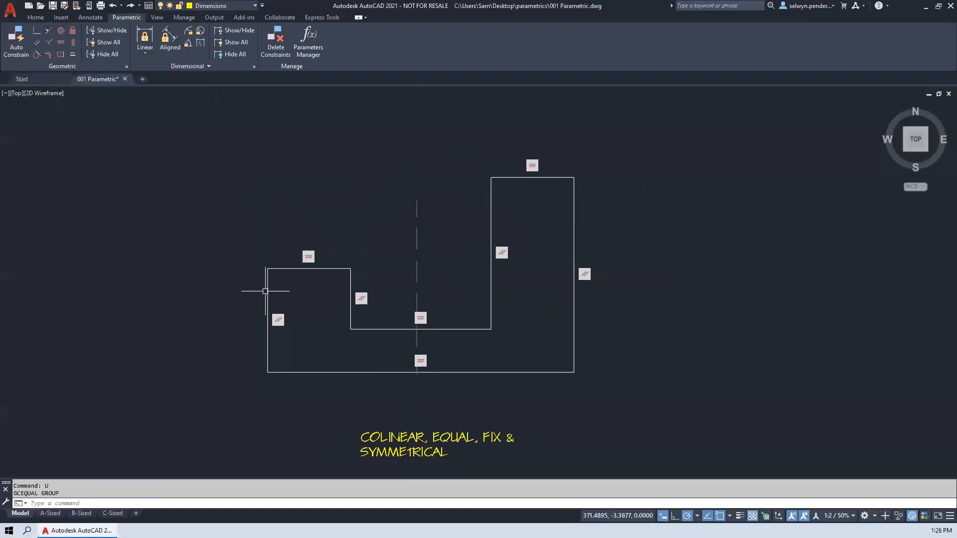
# - Apply a Collinear constraint from the top edge of the profile's right leg to the top edge of its left leg
pyautogui.click(52, 28)
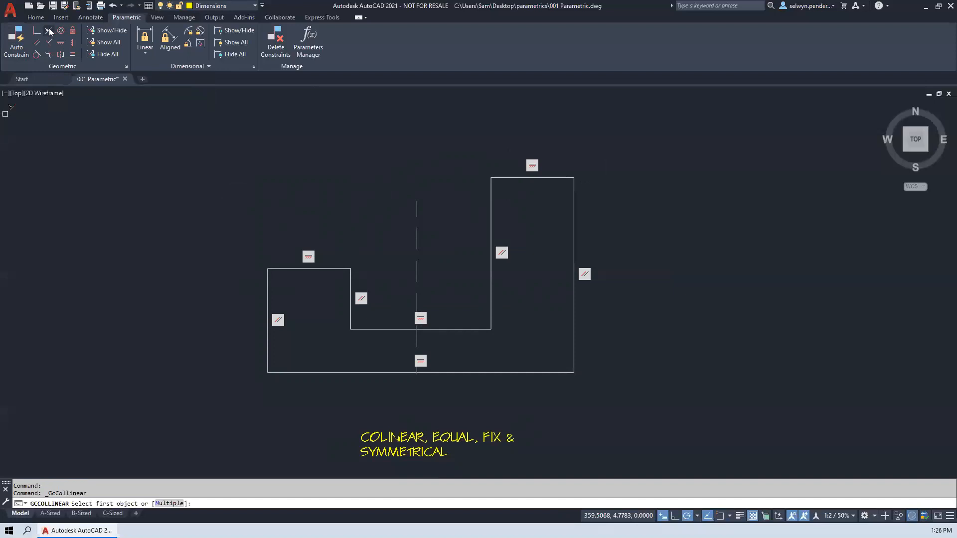
pyautogui.click(519, 178)
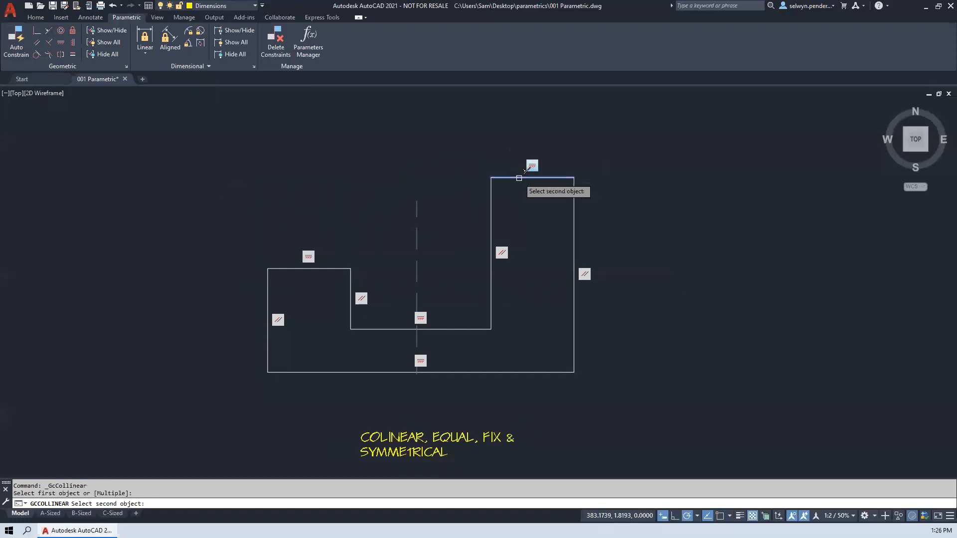
pyautogui.click(327, 268)
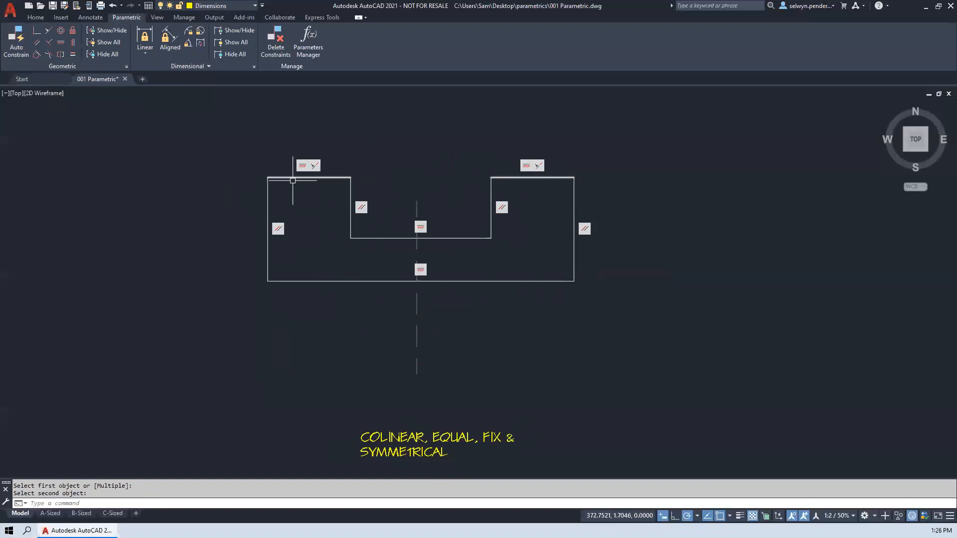
pyautogui.click(538, 178)
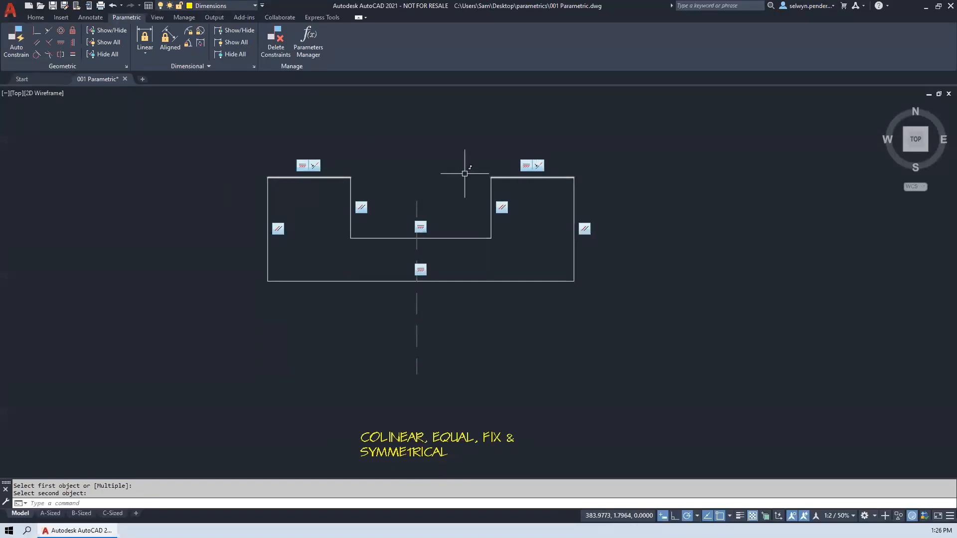
pyautogui.click(459, 280)
pyautogui.click(420, 281)
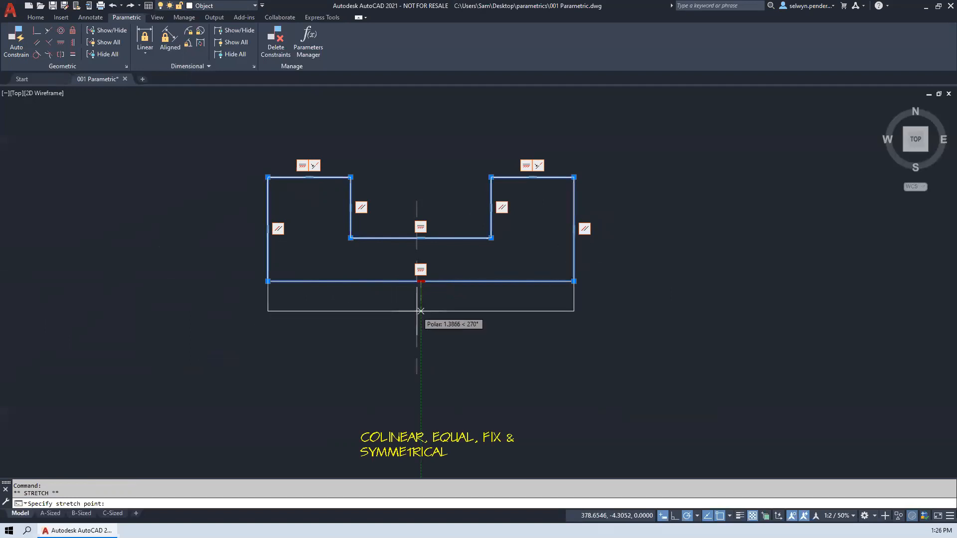
pyautogui.press('Escape')
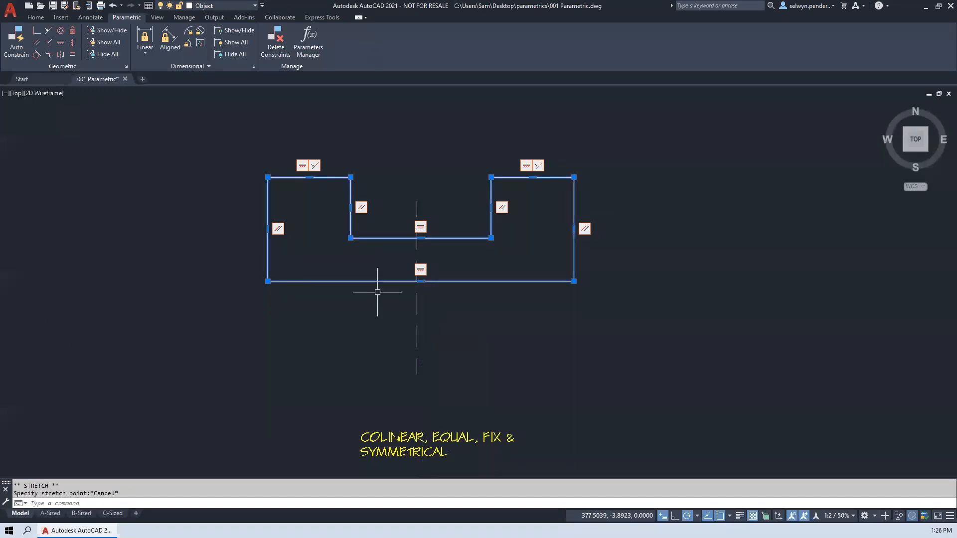
# - Apply a Perpendicular constraint between the profile's right outer side and its outer bottom edge
pyautogui.click(48, 41)
pyautogui.click(573, 274)
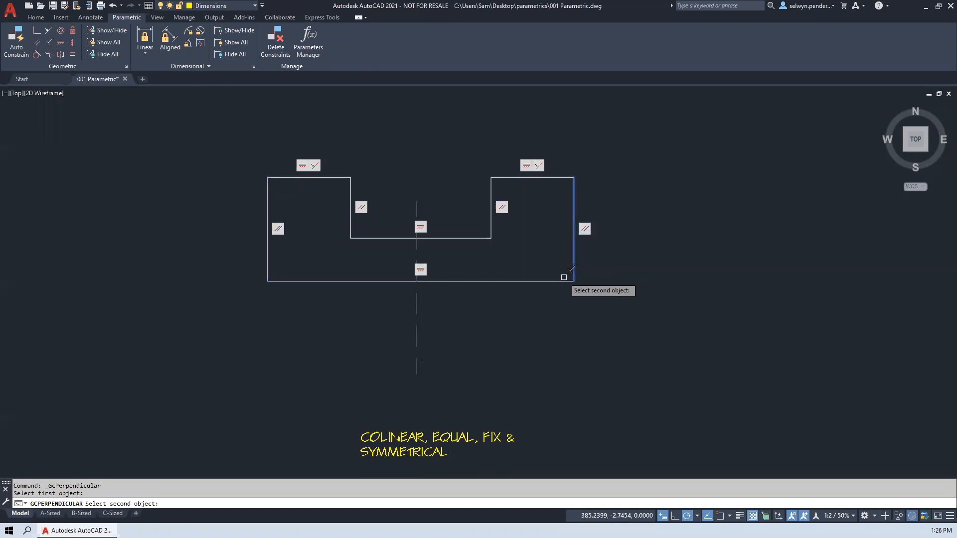
pyautogui.click(564, 280)
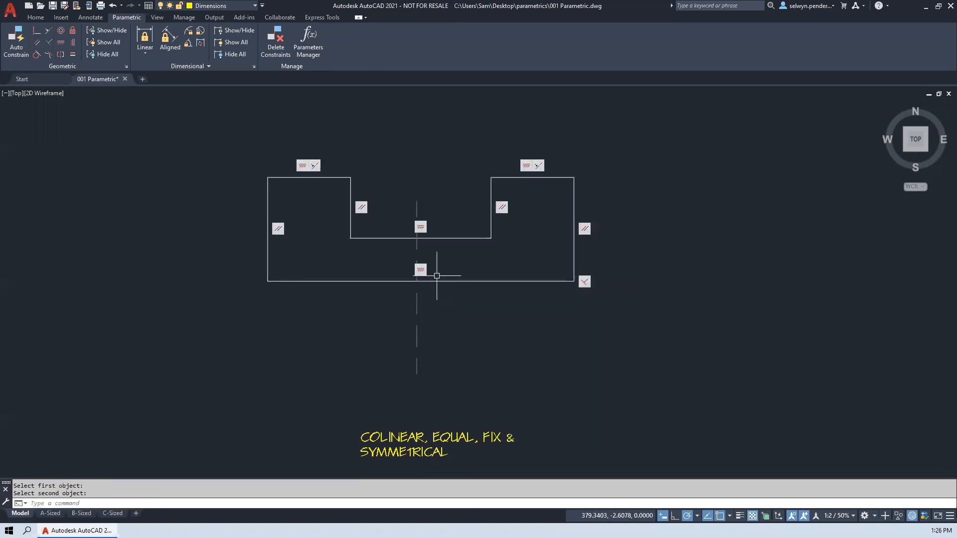
# - Stretch the profile's outer bottom edge down about 4.2 units and its top right outer corner about 5.6 units to the right
pyautogui.click(440, 280)
pyautogui.click(421, 281)
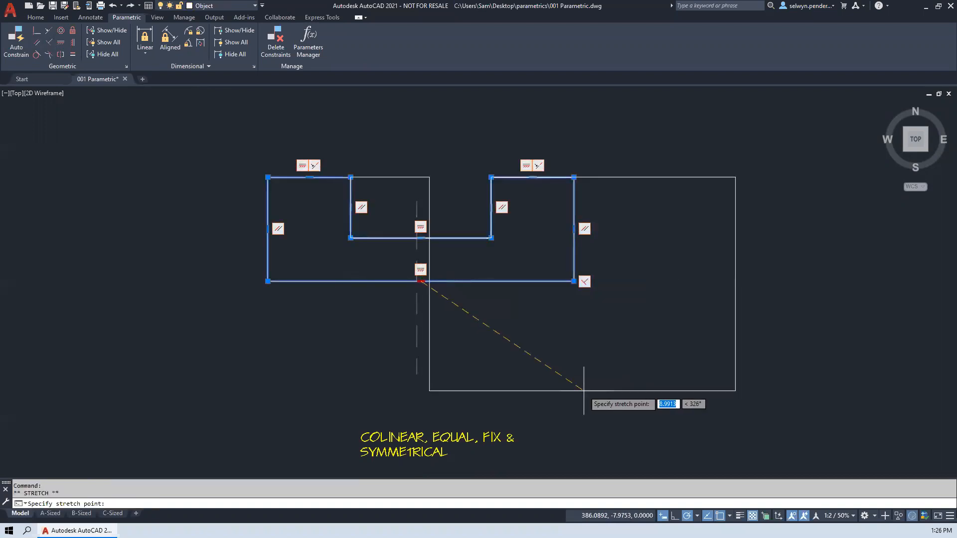
pyautogui.click(434, 374)
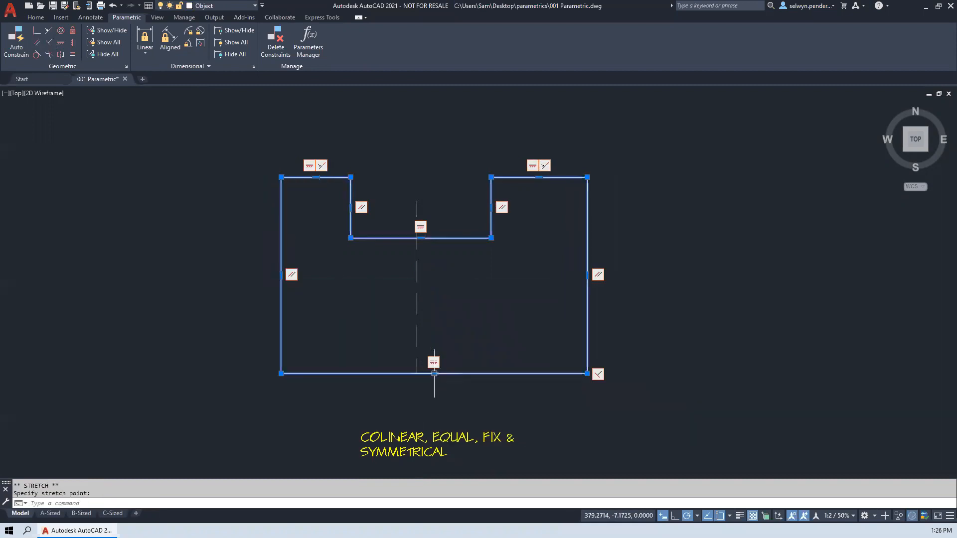
pyautogui.click(588, 177)
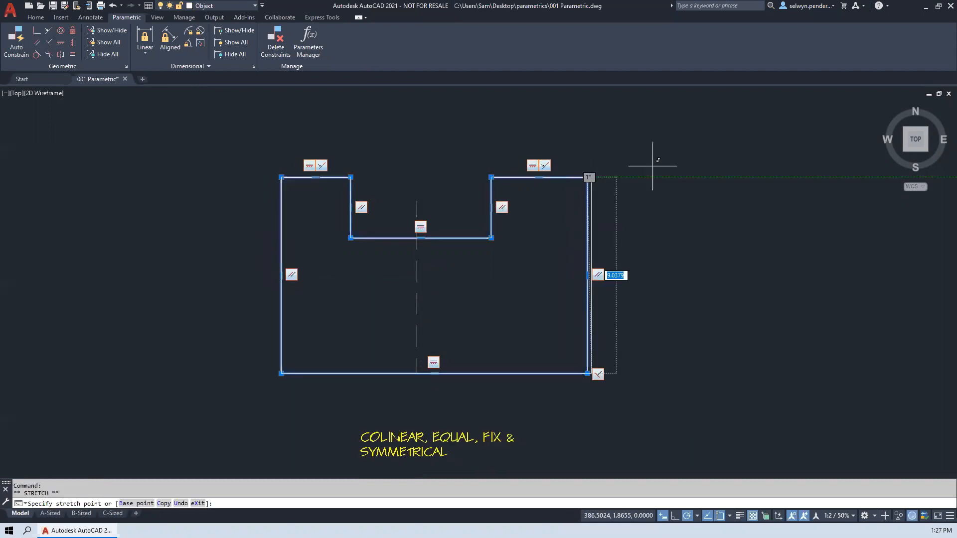
pyautogui.click(709, 177)
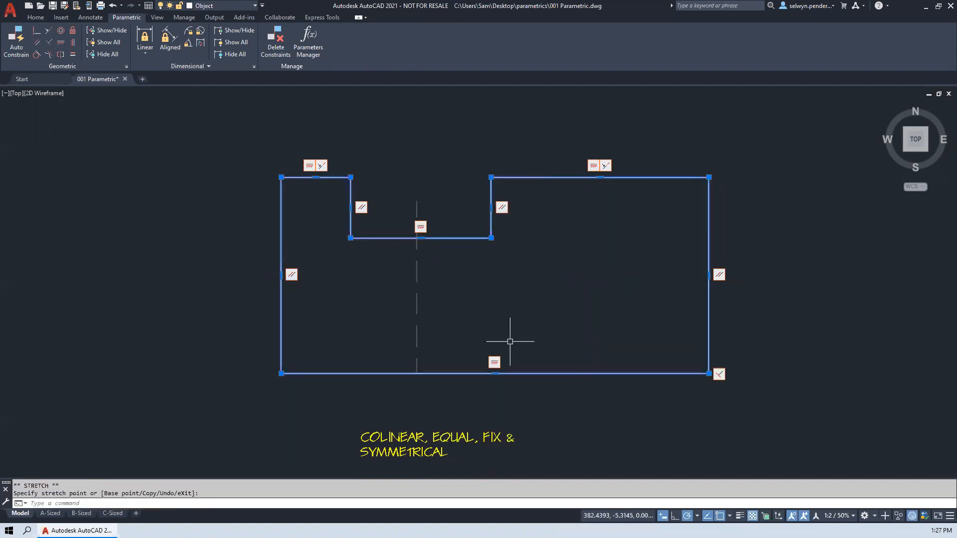
# - Stretch the notch's lower right corner down about 2.2 units and slightly left, and constrain the notch's bottom edge and right side perpendicular
pyautogui.click(491, 237)
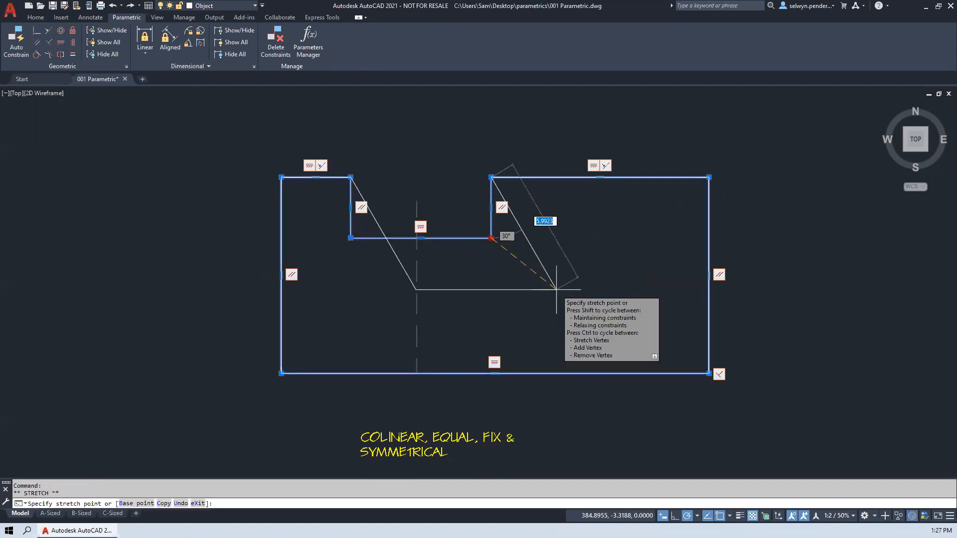
pyautogui.click(482, 286)
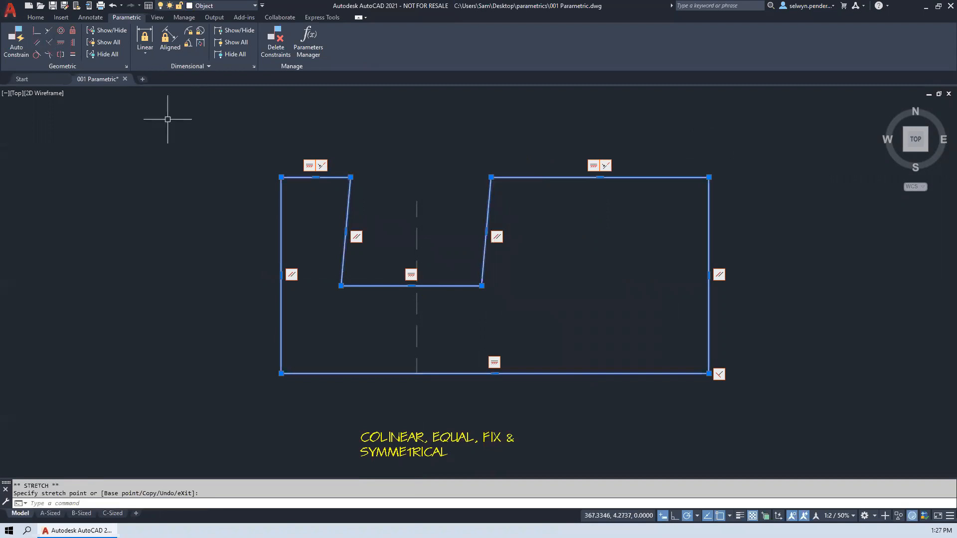
pyautogui.click(50, 44)
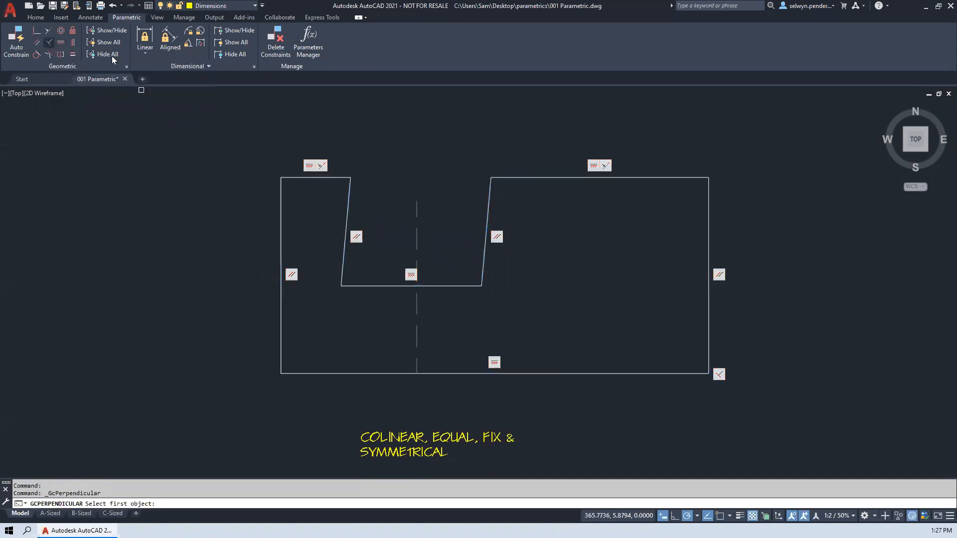
pyautogui.click(472, 285)
pyautogui.click(473, 282)
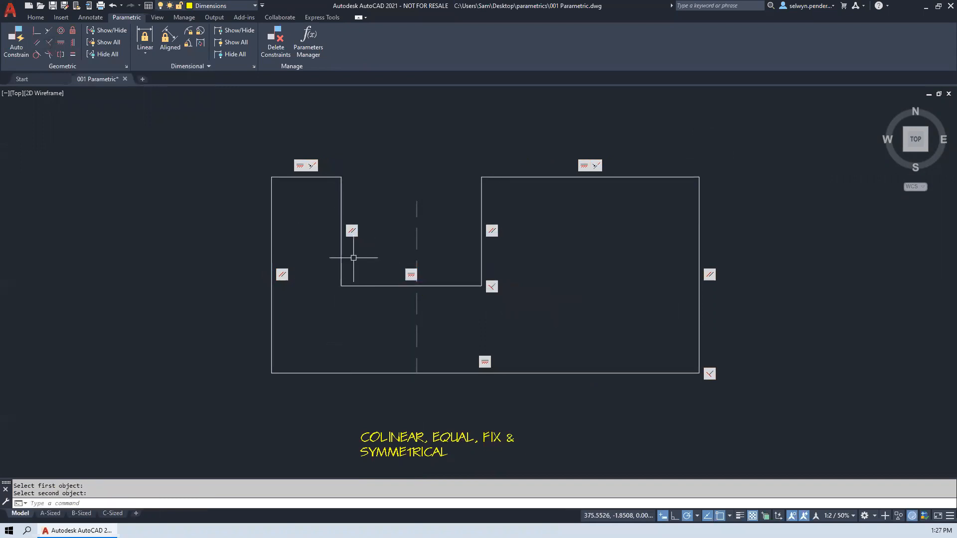
# - Stretch the top inner corner of the profile's left leg up about 1.9 units and slightly to the right
pyautogui.click(341, 239)
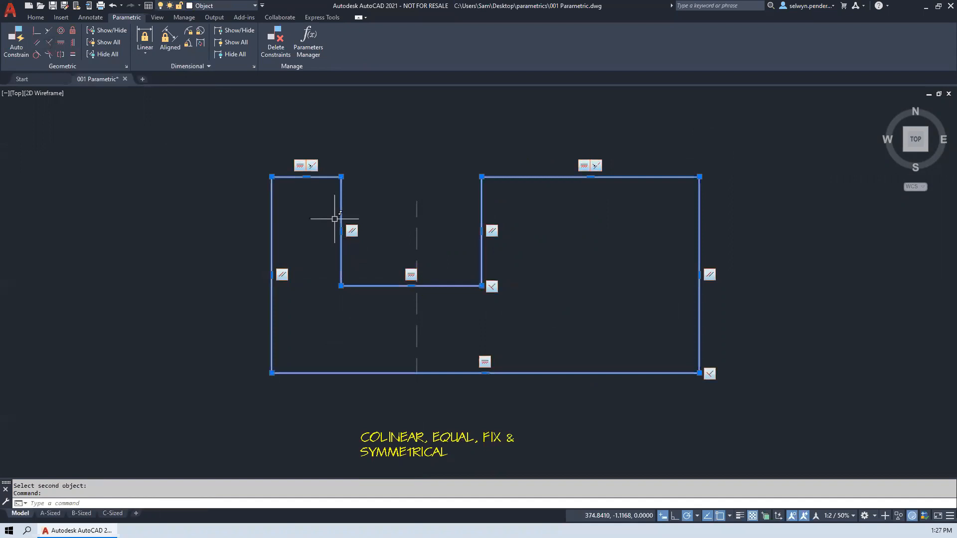
pyautogui.click(342, 175)
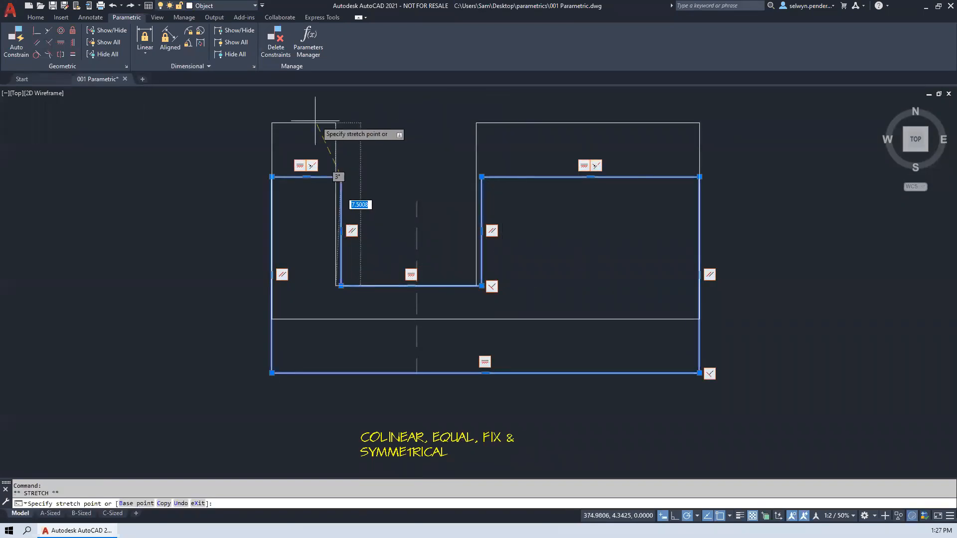
pyautogui.click(346, 136)
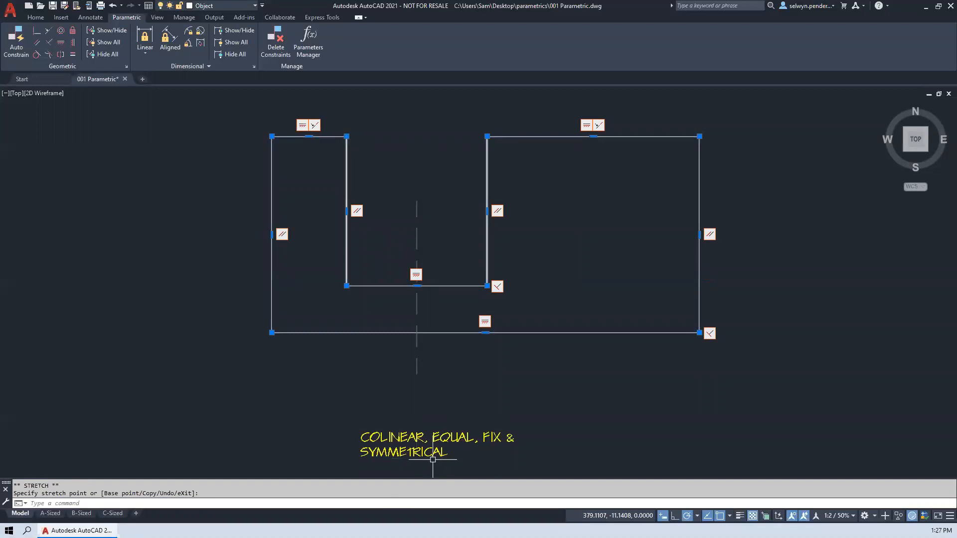
# - Move the dashed centre line by its midpoint onto the midpoint of the profile's outer bottom edge
pyautogui.moveTo(393, 316)
pyautogui.mouseDown(button='middle')
pyautogui.moveTo(299, 335)
pyautogui.moveTo(306, 271)
pyautogui.mouseUp(button='middle')
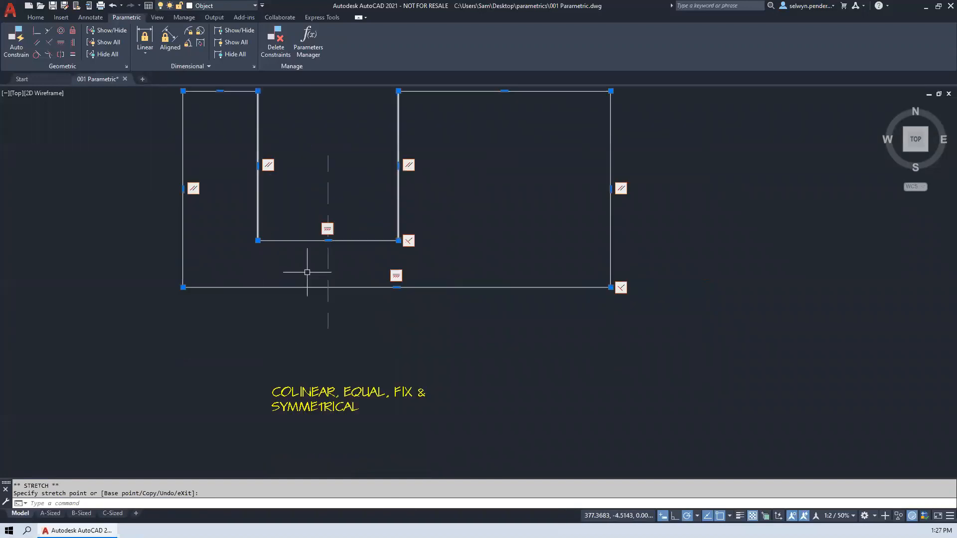
pyautogui.click(396, 285)
pyautogui.press('Escape')
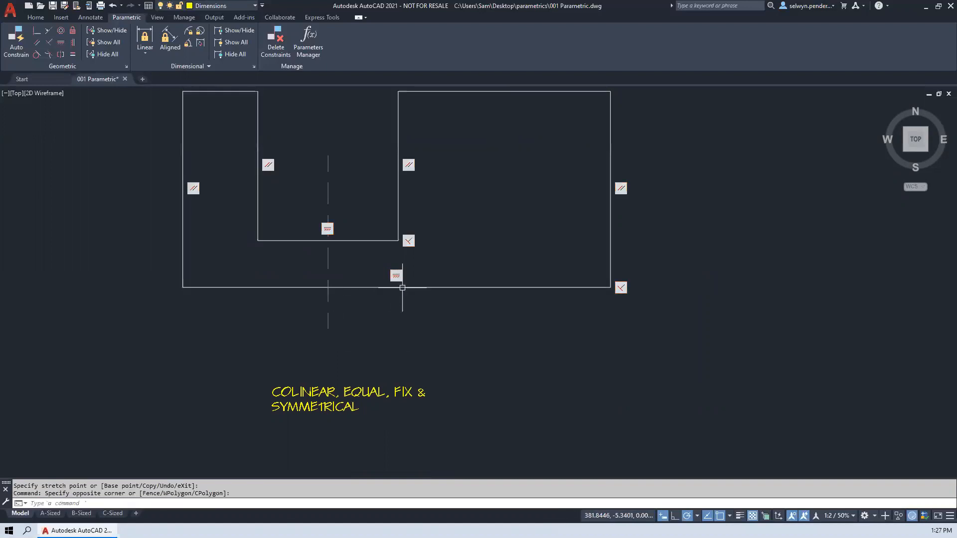
pyautogui.click(327, 257)
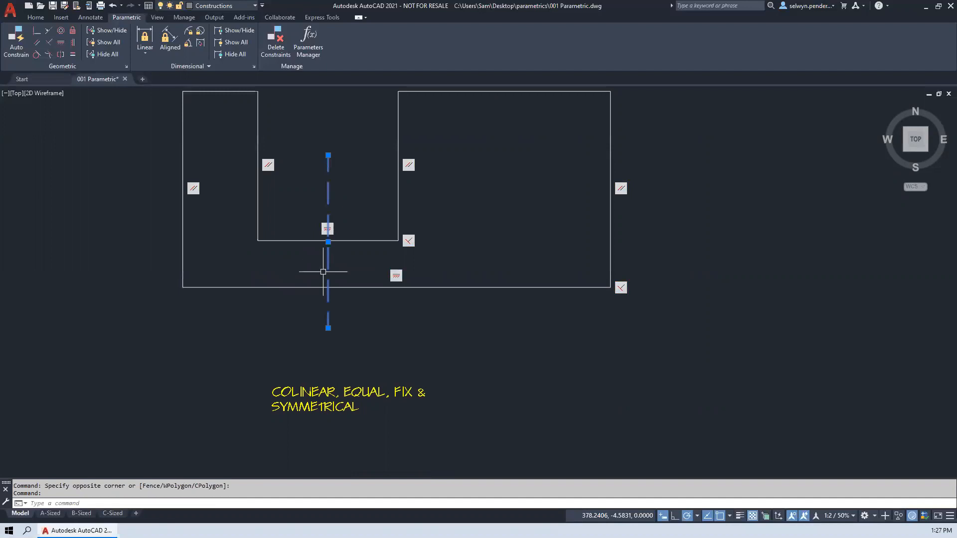
pyautogui.click(328, 242)
pyautogui.press('space')
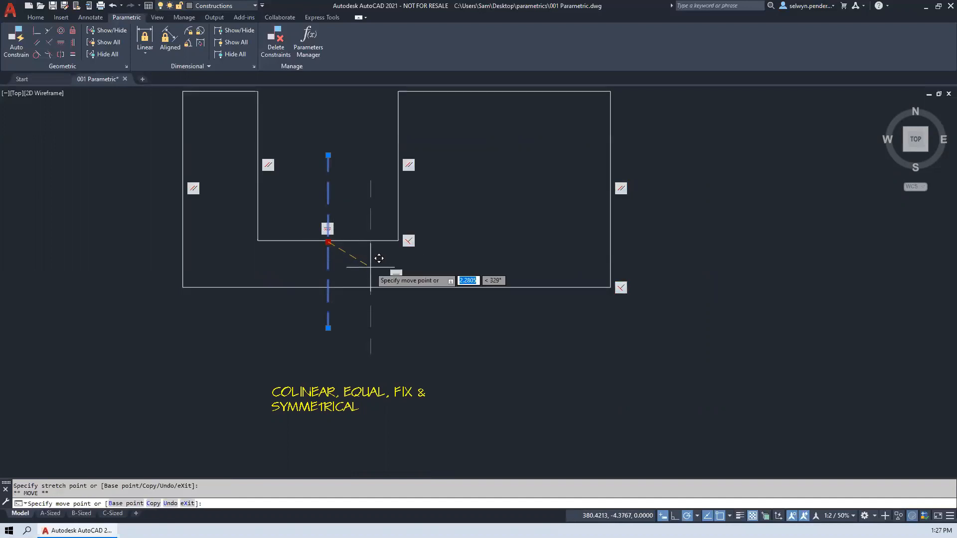
pyautogui.write('mid')
pyautogui.press('Return')
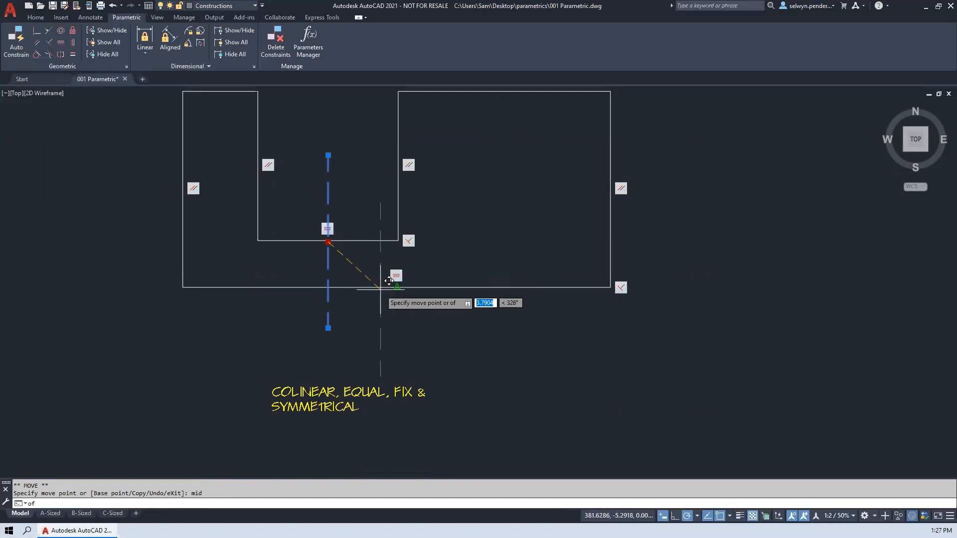
pyautogui.click(397, 287)
# - Stretch the notch's lower right corner horizontally about 3 units to the right
pyautogui.click(397, 157)
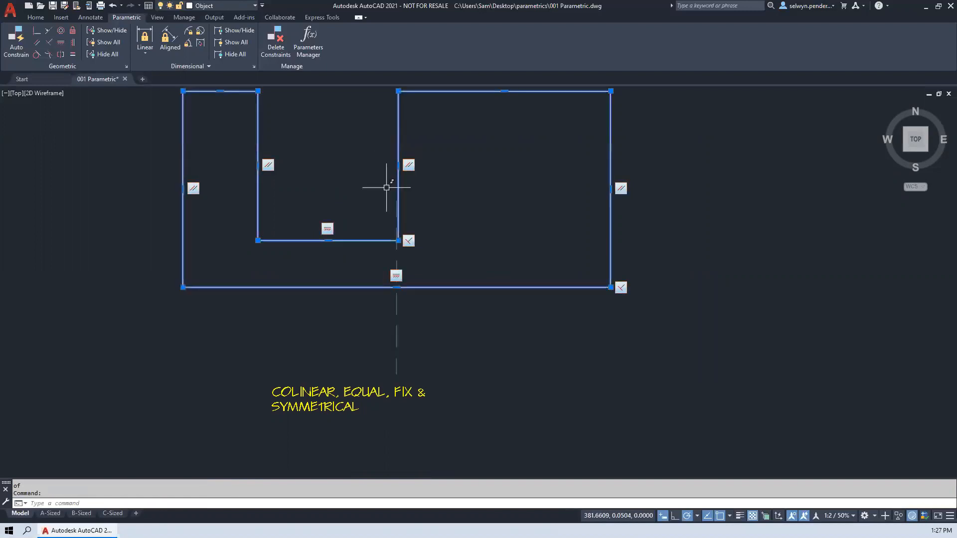
pyautogui.click(398, 240)
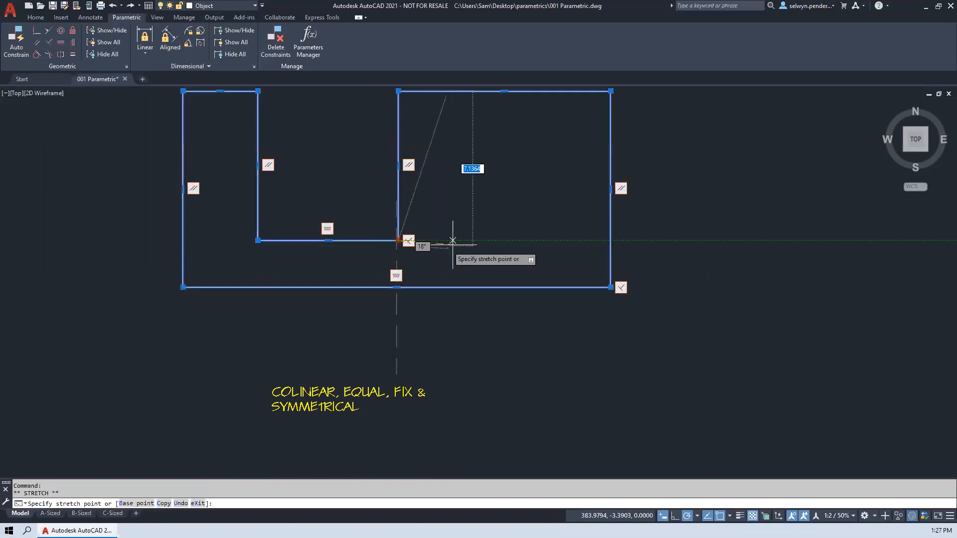
pyautogui.click(465, 240)
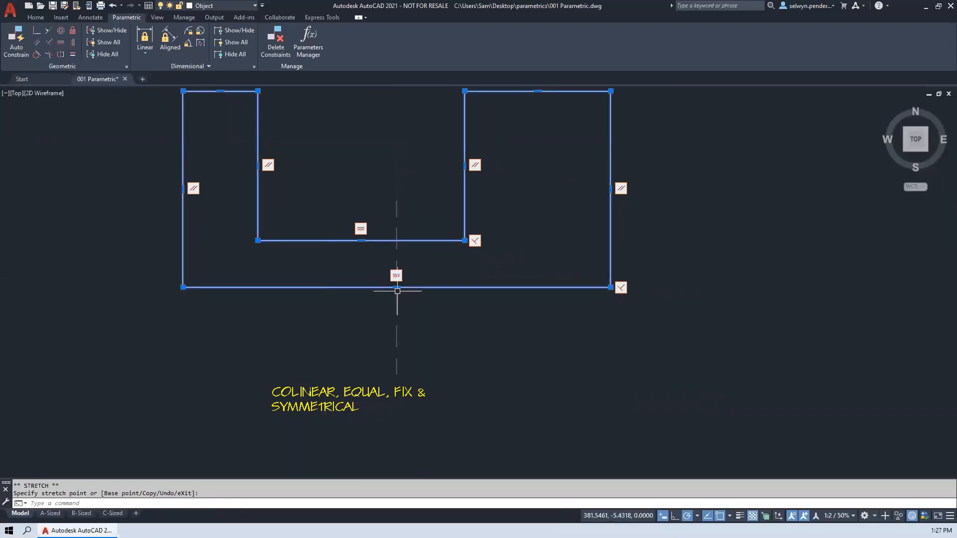
# - Apply a Fix constraint to the centre line's midpoint, and stretch the notch's lower right corner about 4.4 units right and 0.9 units up
pyautogui.click(73, 32)
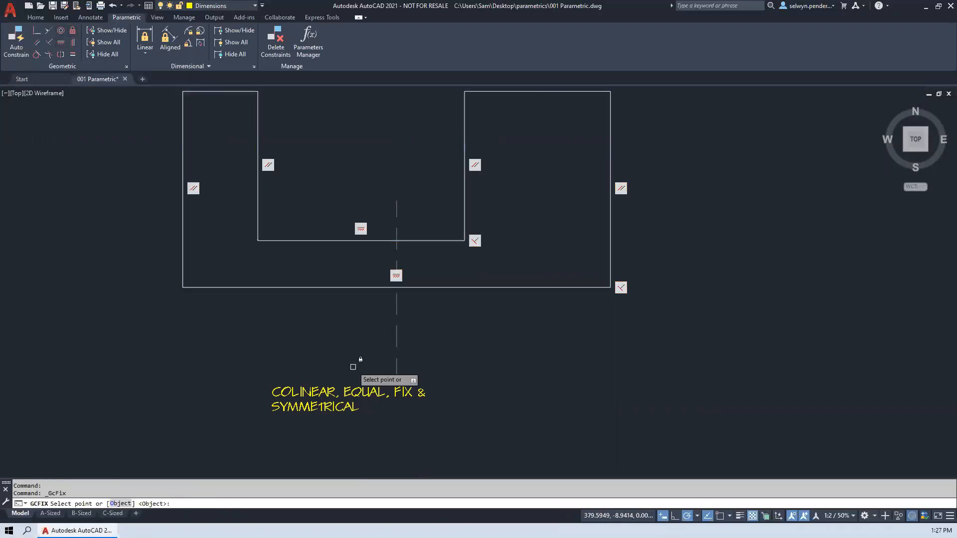
pyautogui.click(397, 289)
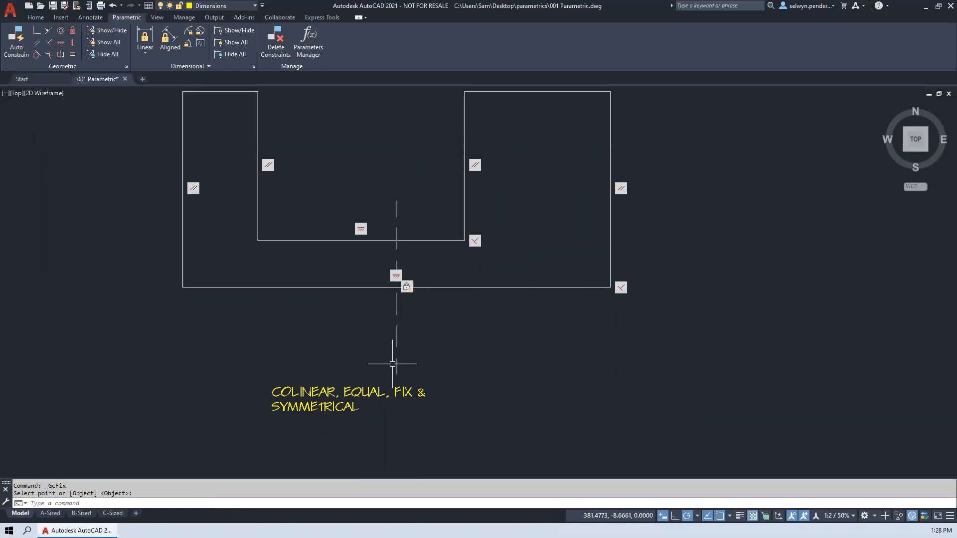
pyautogui.click(383, 288)
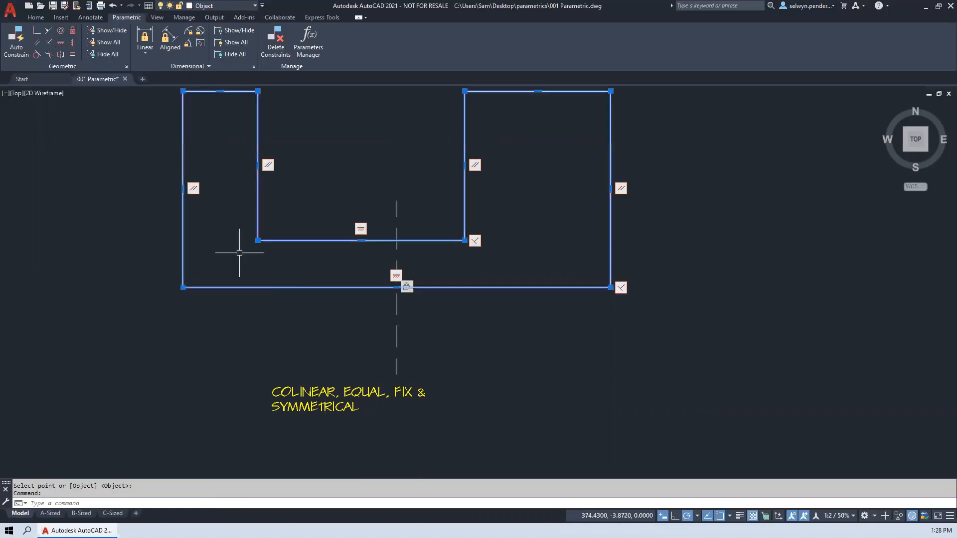
pyautogui.click(464, 240)
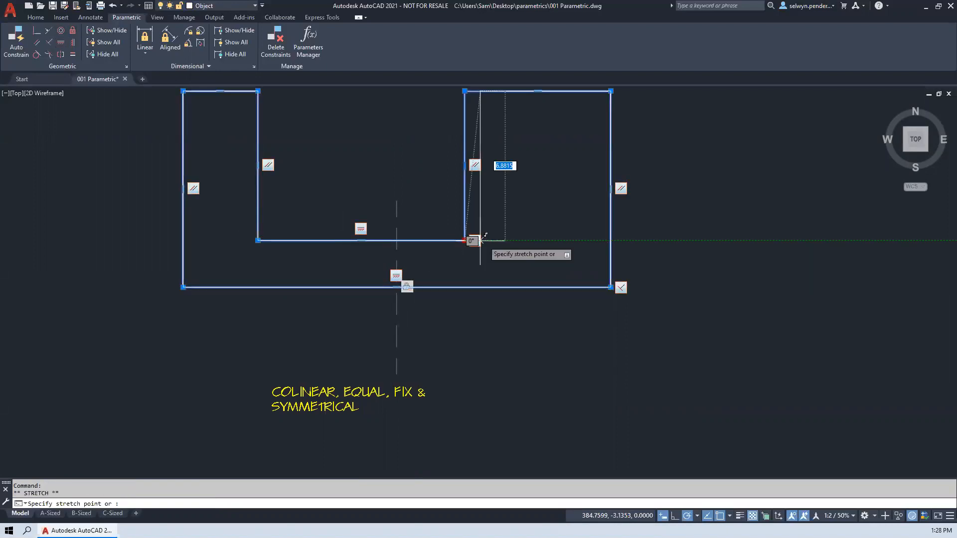
pyautogui.click(560, 221)
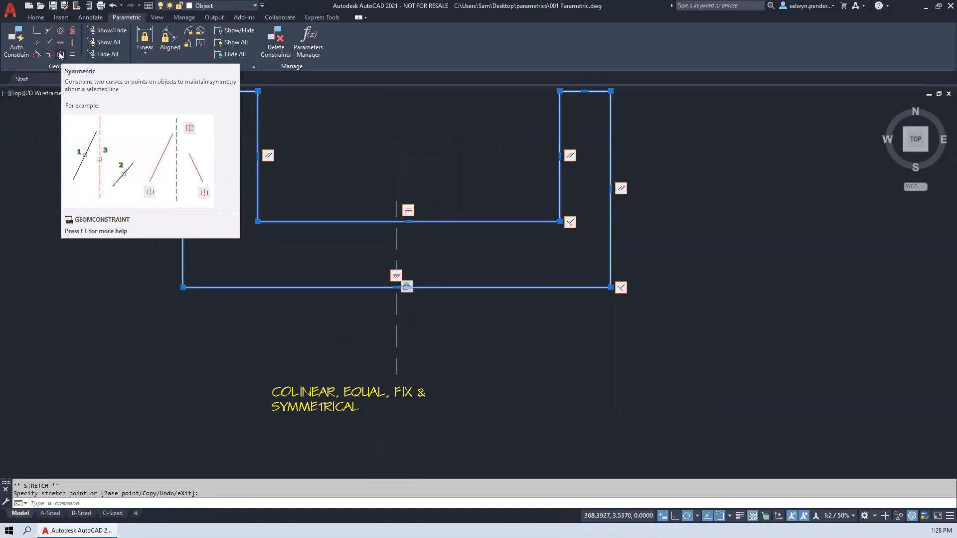
# - Apply a Symmetric constraint between the profile's outer left and outer right vertical edges about the dashed centre line
pyautogui.click(60, 55)
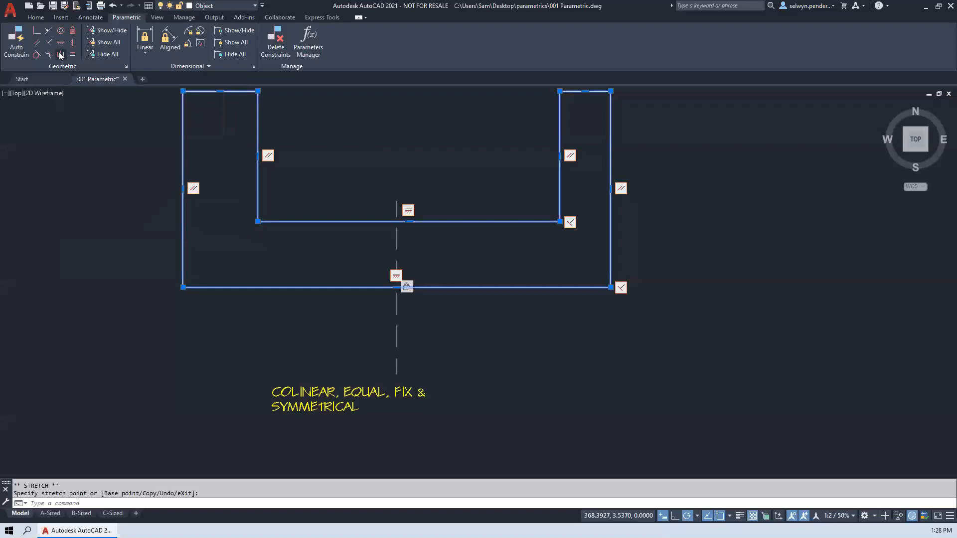
pyautogui.click(182, 160)
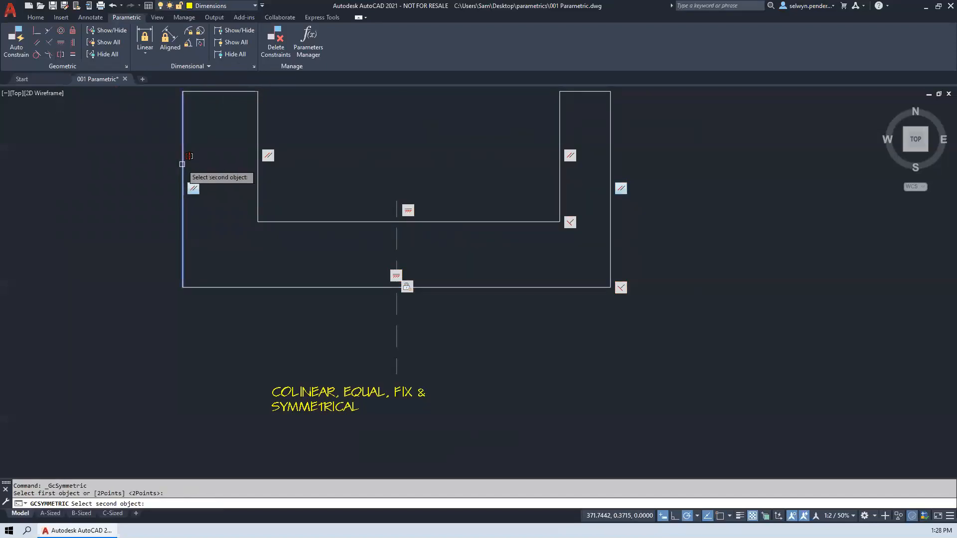
pyautogui.click(612, 167)
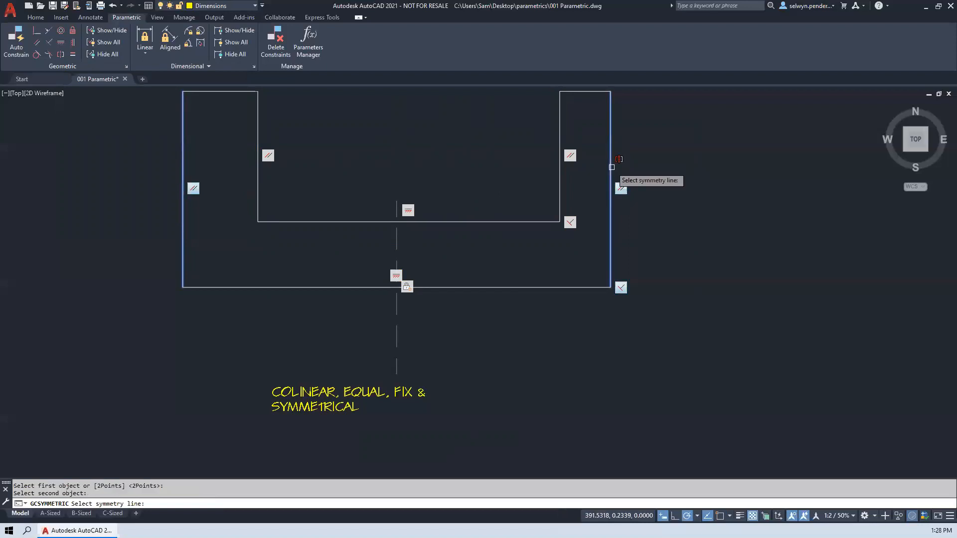
pyautogui.click(396, 240)
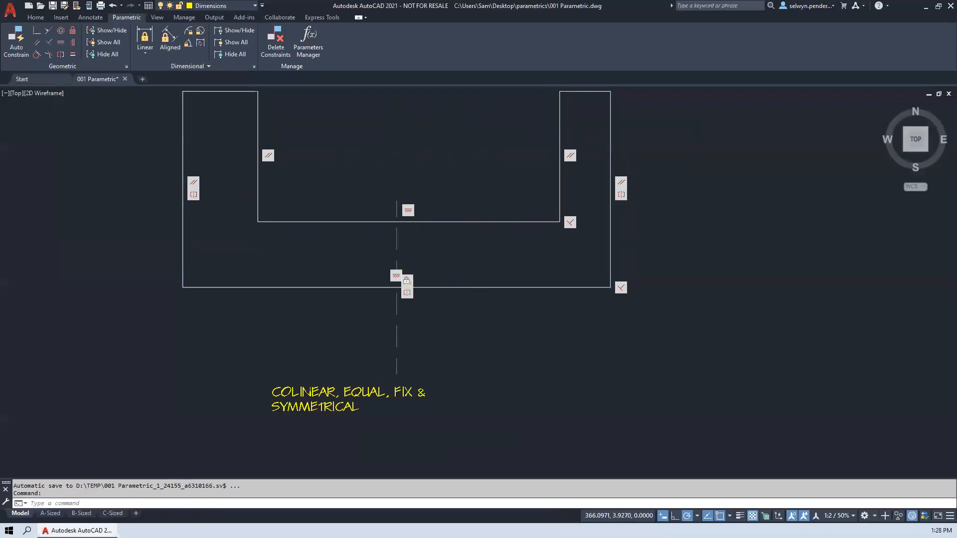
# - Stretch the profile's outer lower left corner about 1.6 units left and 1.3 units down
pyautogui.click(183, 219)
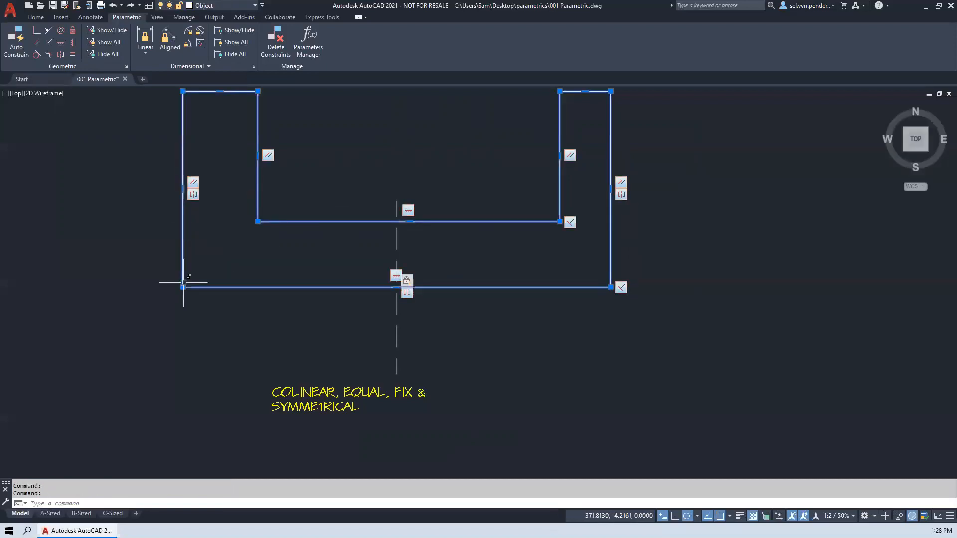
pyautogui.click(183, 288)
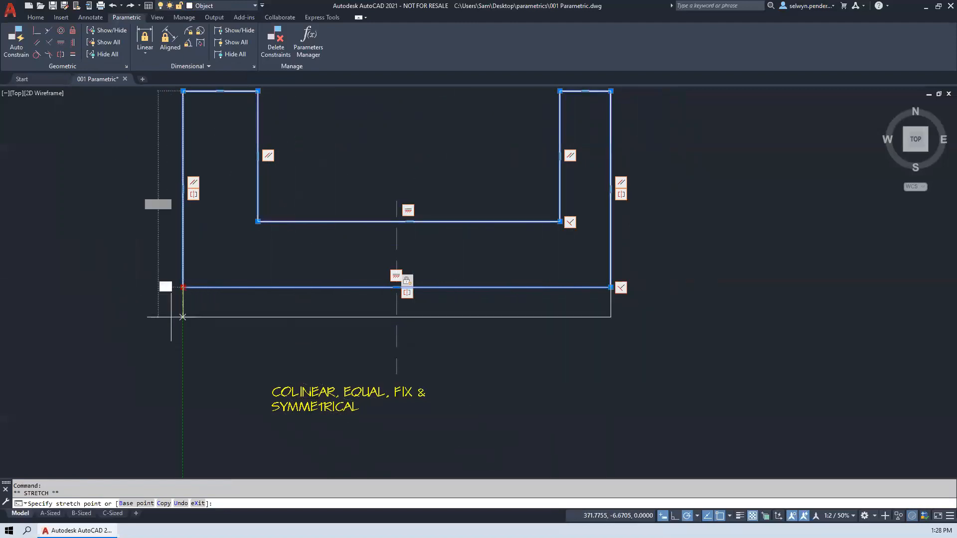
pyautogui.click(148, 315)
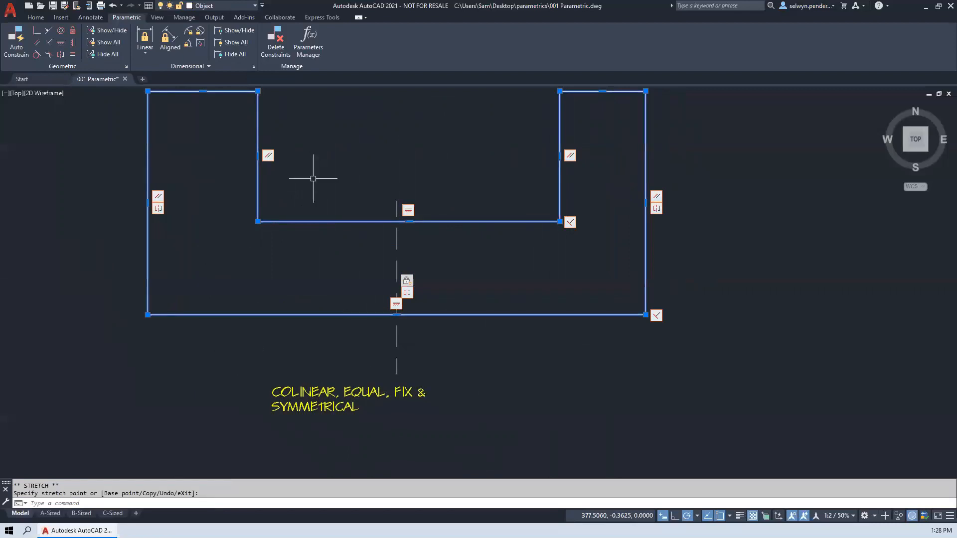
# - Apply an Equal constraint between the top edges of the profile's left and right legs
pyautogui.moveTo(470, 261)
pyautogui.mouseDown(button='middle')
pyautogui.moveTo(429, 301)
pyautogui.moveTo(446, 321)
pyautogui.mouseUp(button='middle')
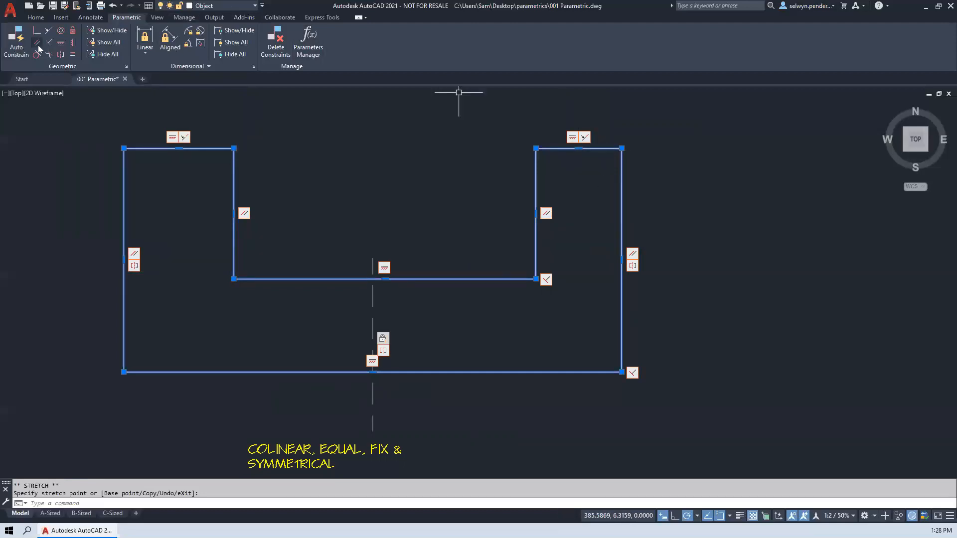
pyautogui.click(73, 54)
pyautogui.click(157, 149)
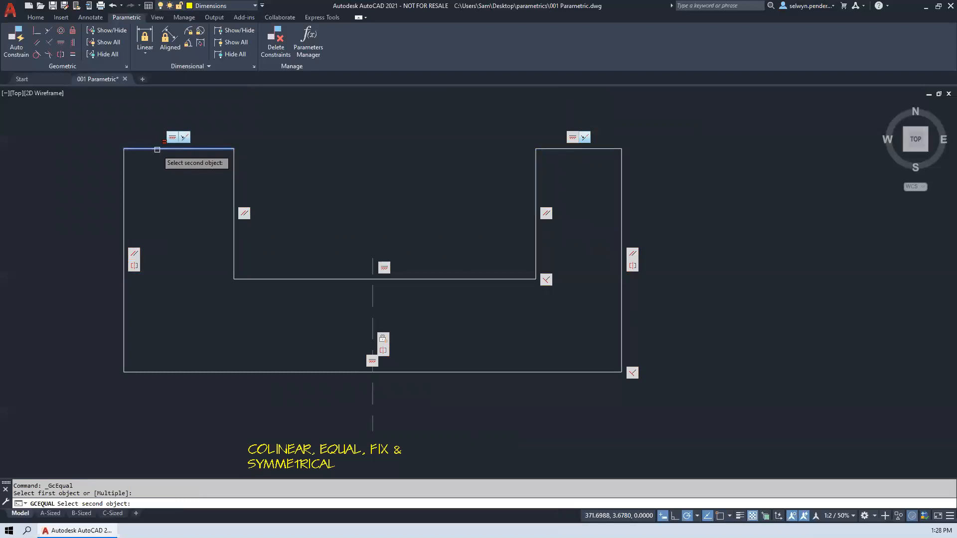
pyautogui.click(552, 149)
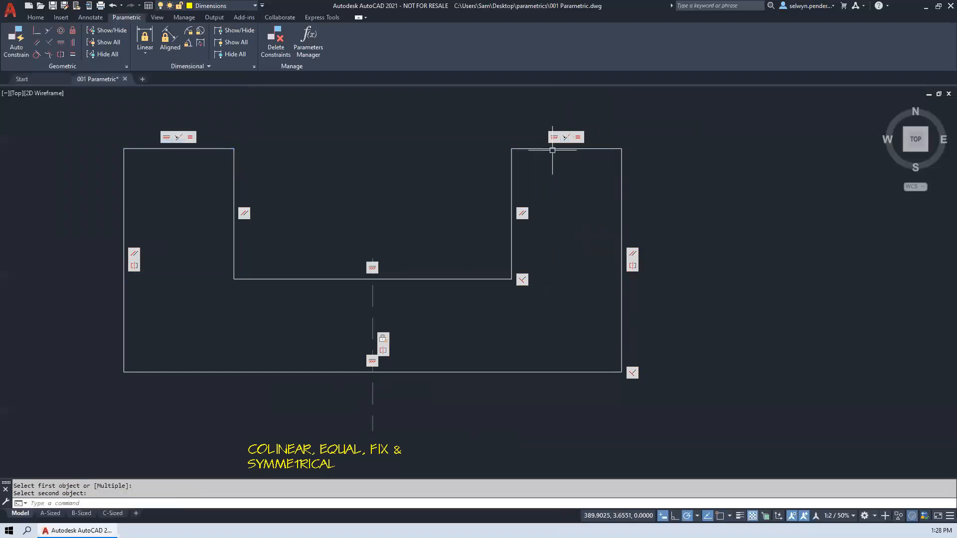
# - Stretch the profile's outer lower right corner about 2.3 units left and 1 up, and the notch's lower right corner about 3.2 left and 0.6 up
pyautogui.click(621, 344)
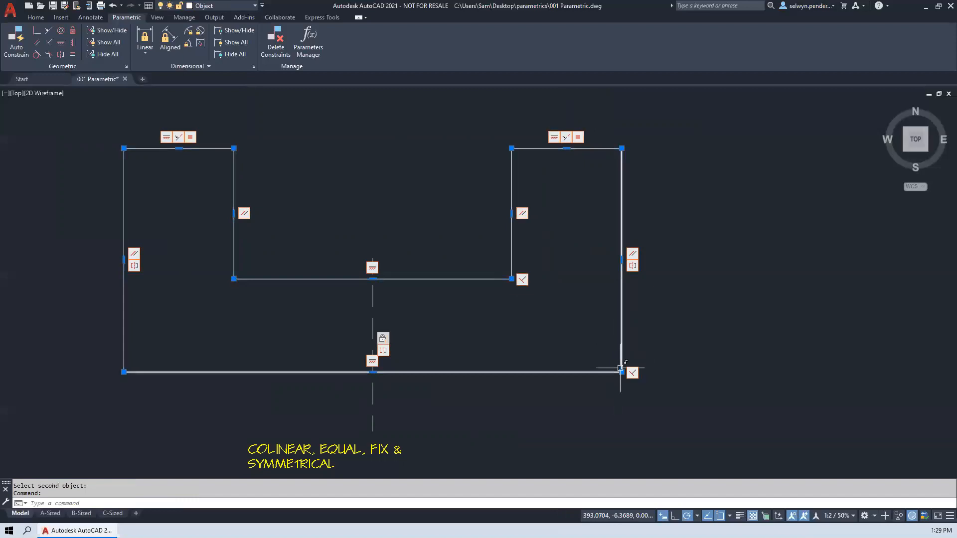
pyautogui.click(622, 372)
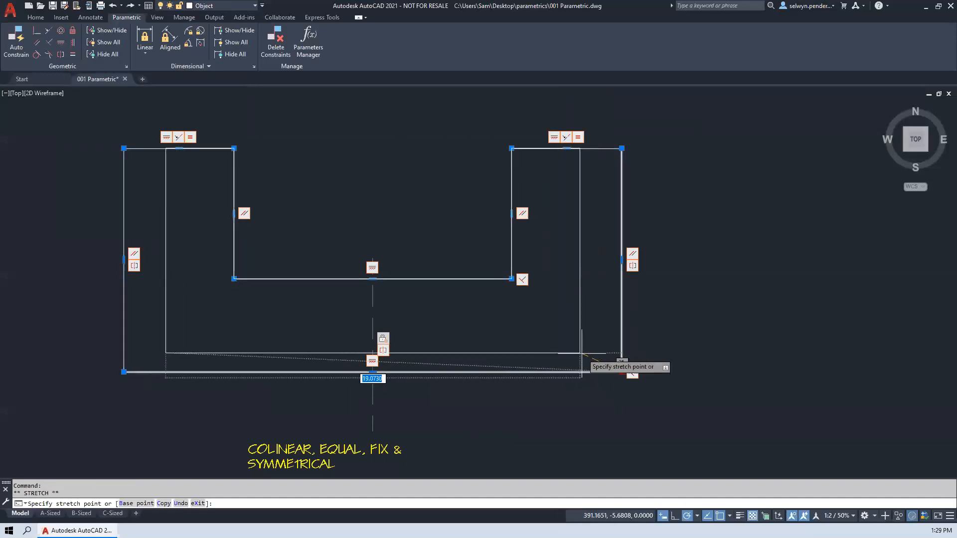
pyautogui.click(570, 350)
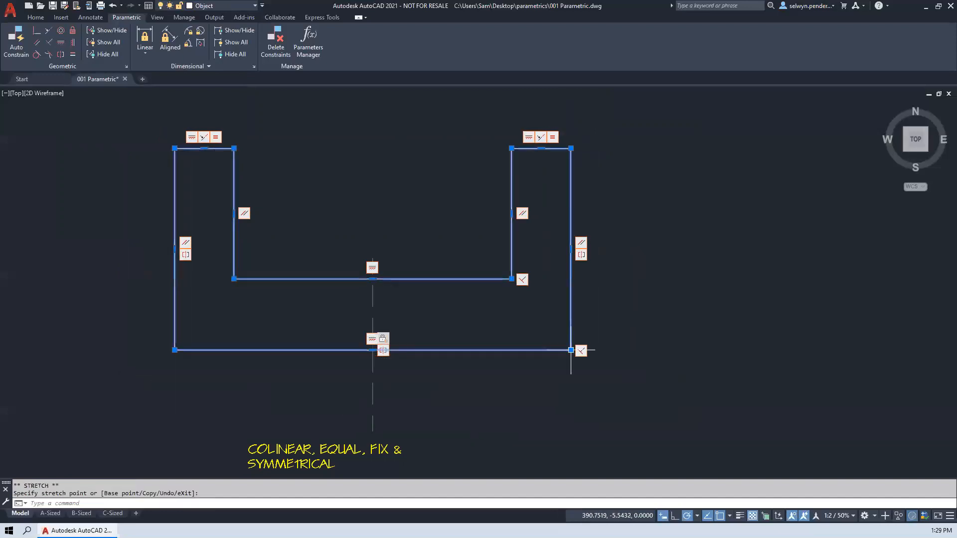
pyautogui.click(512, 279)
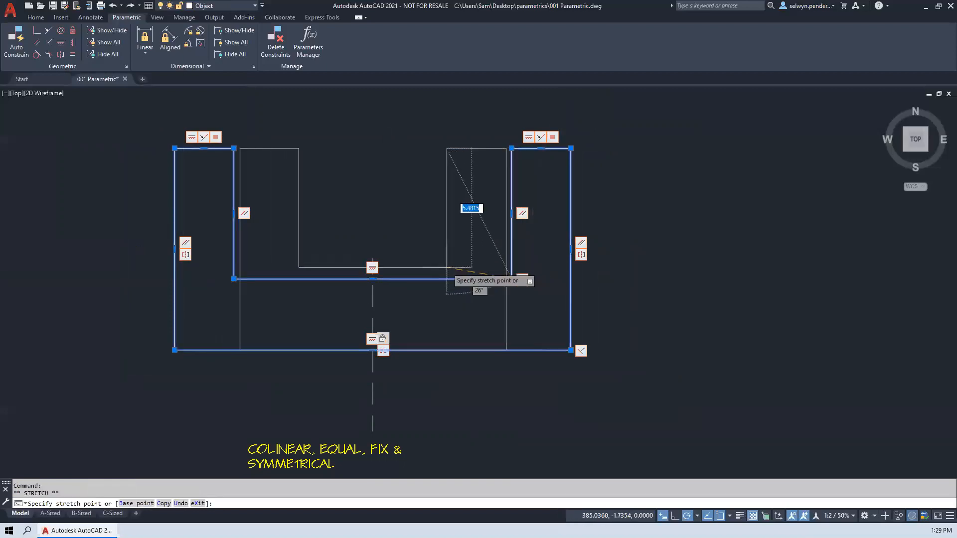
pyautogui.click(441, 266)
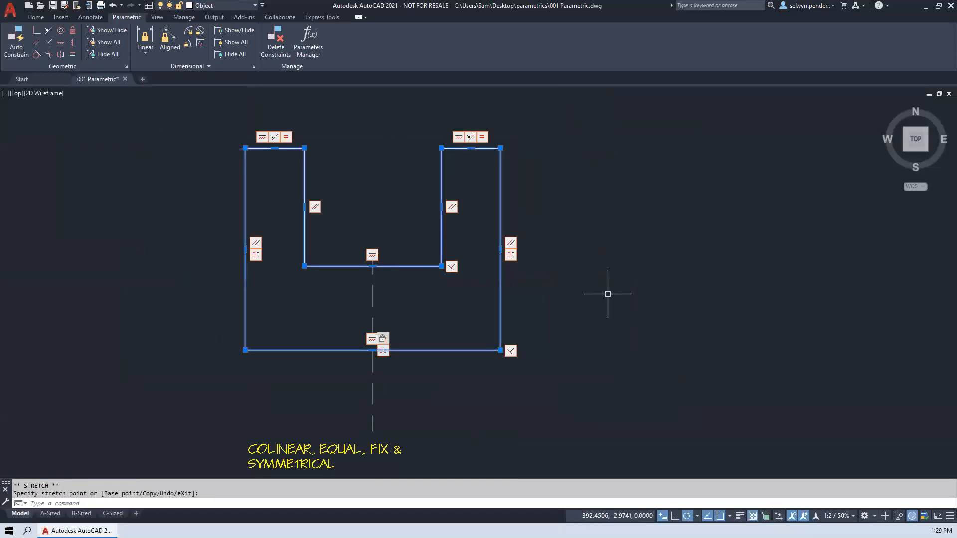
# - Hide the Parallel constraint marker on the notch's right vertical edge
pyautogui.scroll(-2, 626, 305)
pyautogui.moveTo(620, 302); pyautogui.dragTo(243, 265, button='middle')
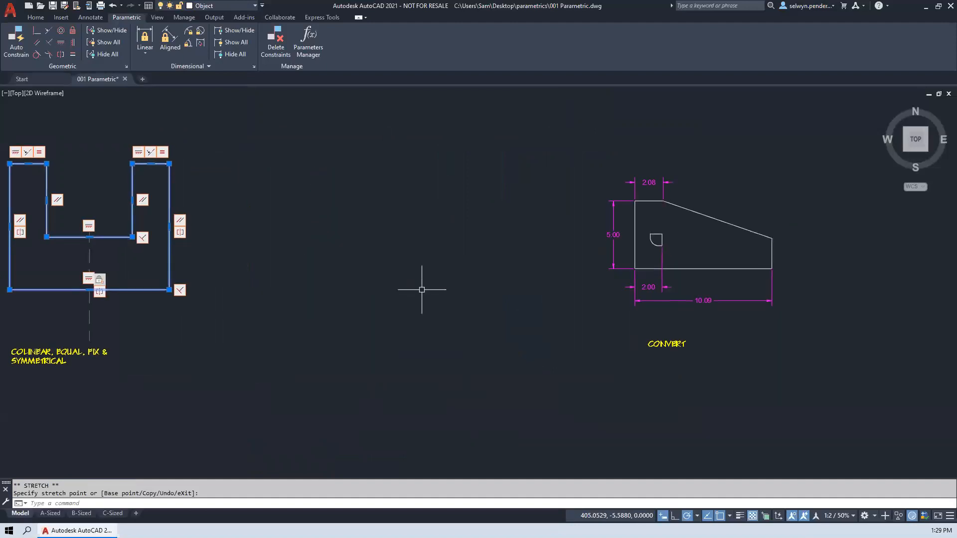
pyautogui.moveTo(382, 269); pyautogui.dragTo(601, 305, button='middle')
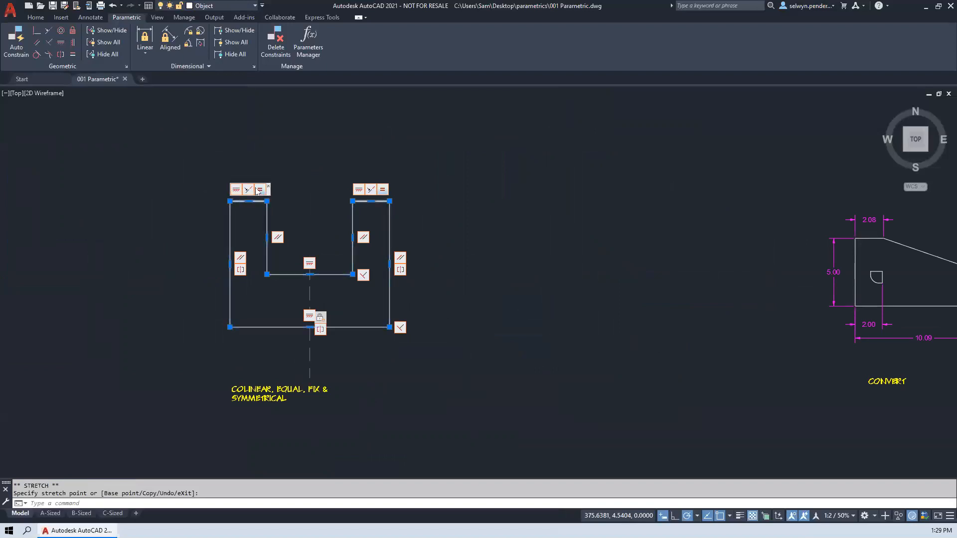
pyautogui.scroll(4, 240, 188)
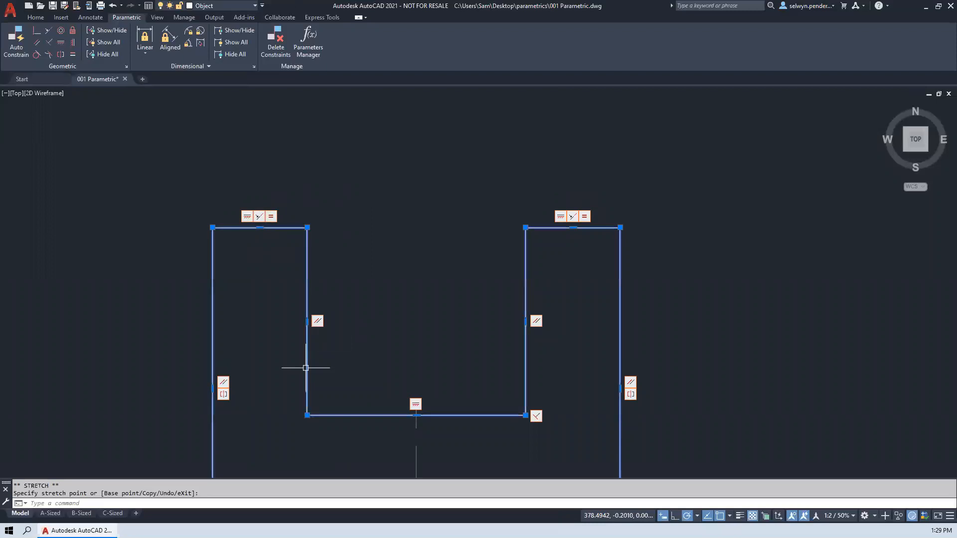
pyautogui.moveTo(276, 403); pyautogui.dragTo(258, 128, button='middle')
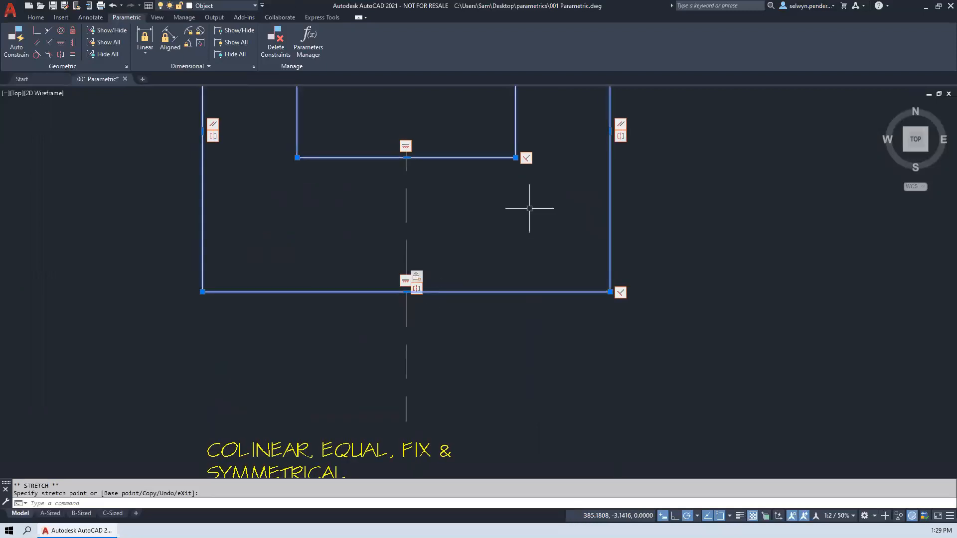
pyautogui.moveTo(528, 207); pyautogui.dragTo(489, 389, button='middle')
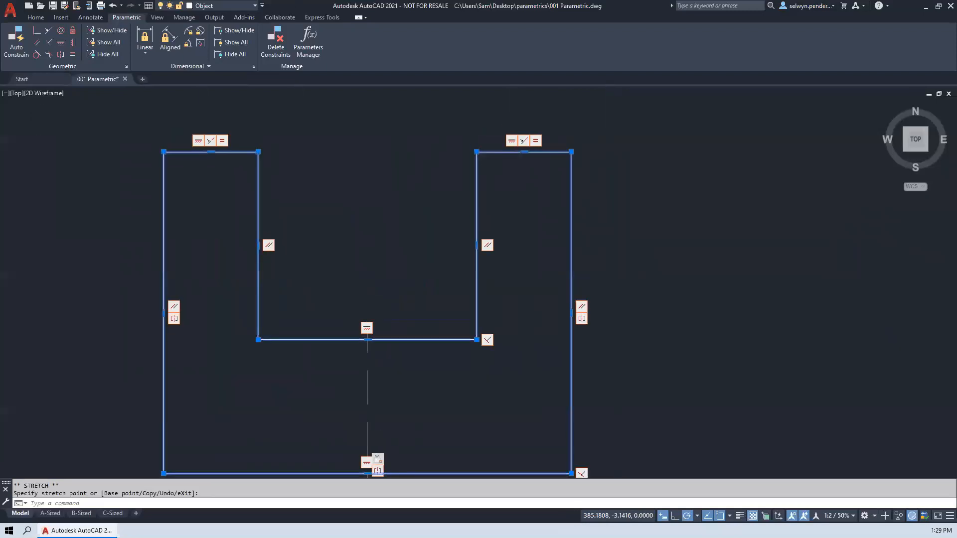
pyautogui.rightClick(488, 250)
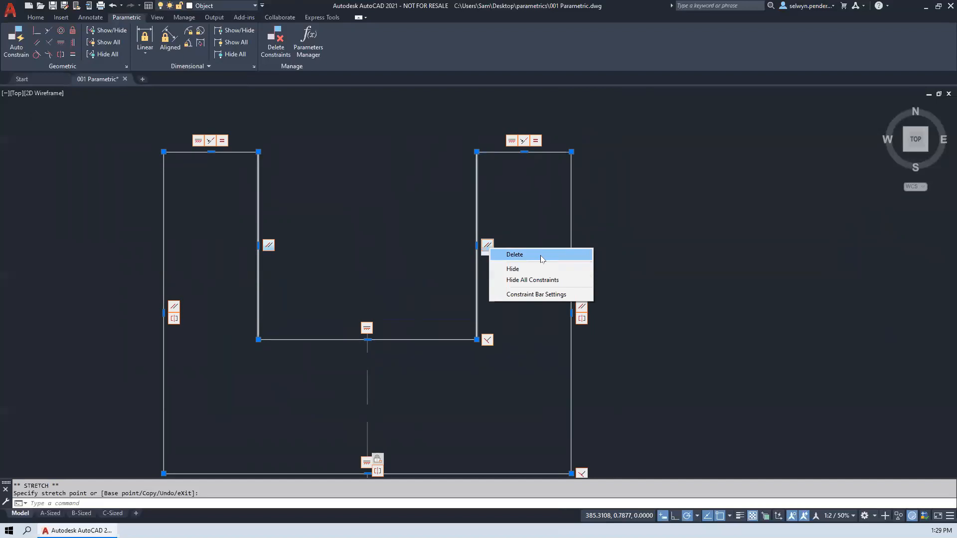
pyautogui.click(514, 270)
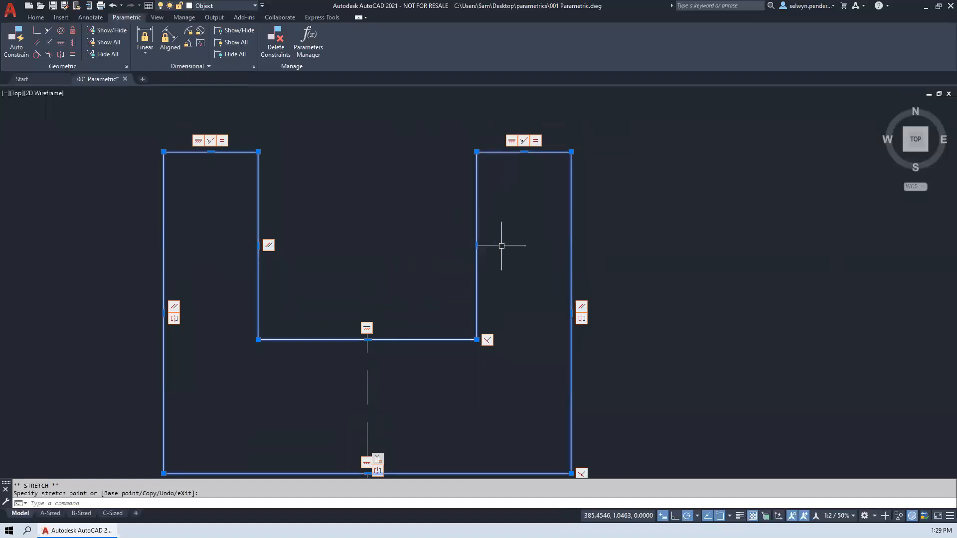
pyautogui.rightClick(487, 340)
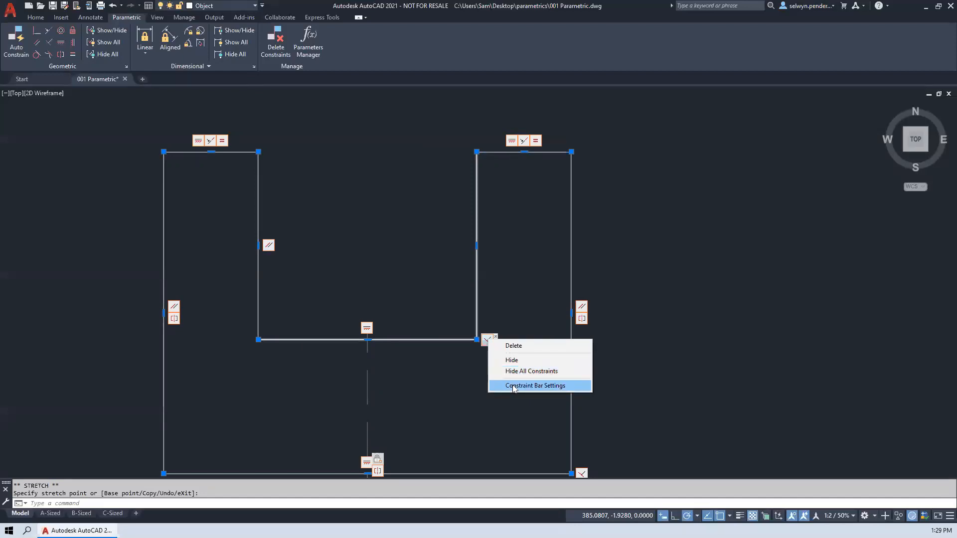
pyautogui.click(513, 245)
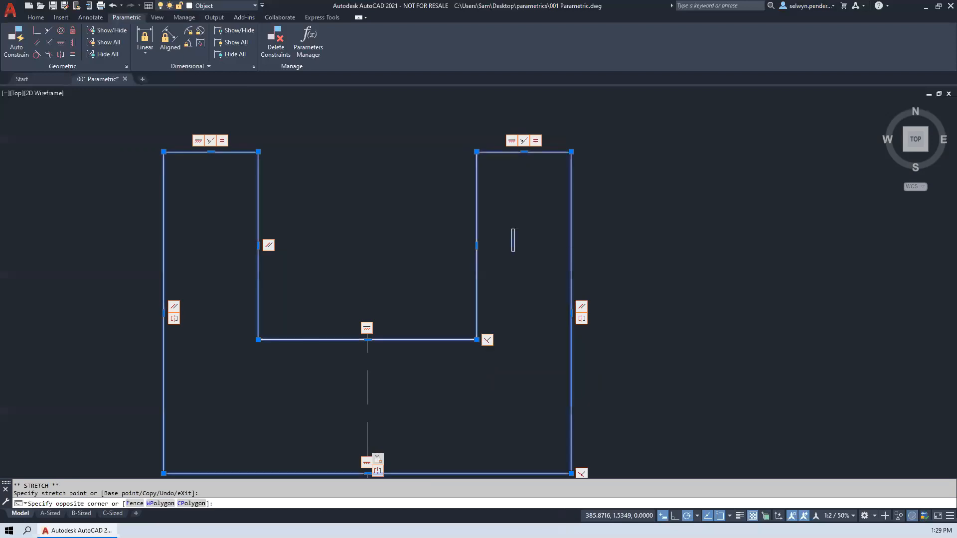
pyautogui.press('Escape')
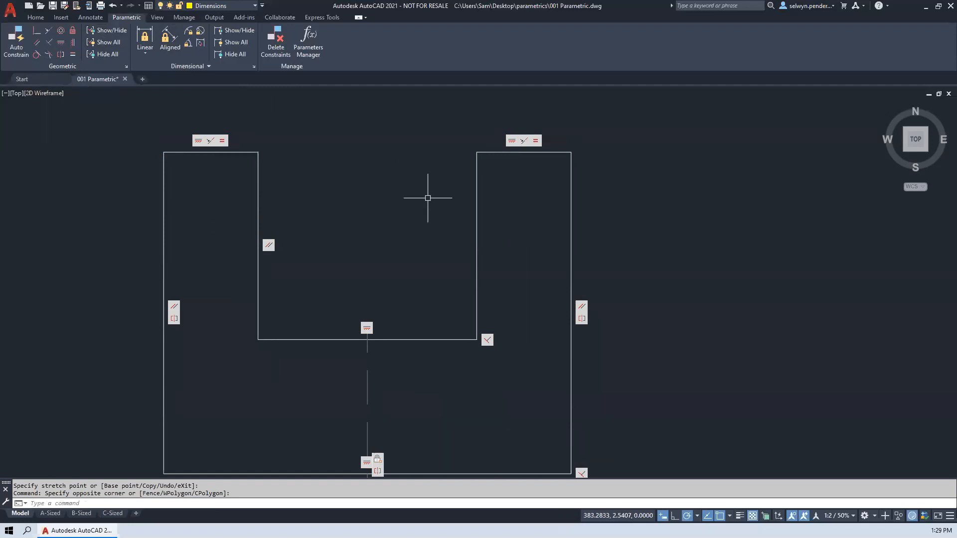
# - Hide all geometric constraint markers in the drawing and show them all again, including the individually hidden Parallel marker
pyautogui.click(103, 31)
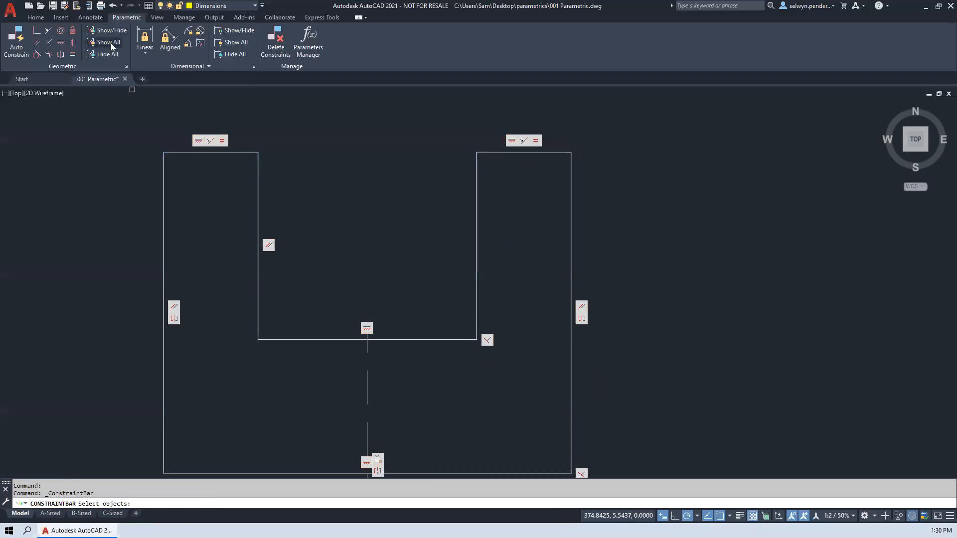
pyautogui.press('Escape')
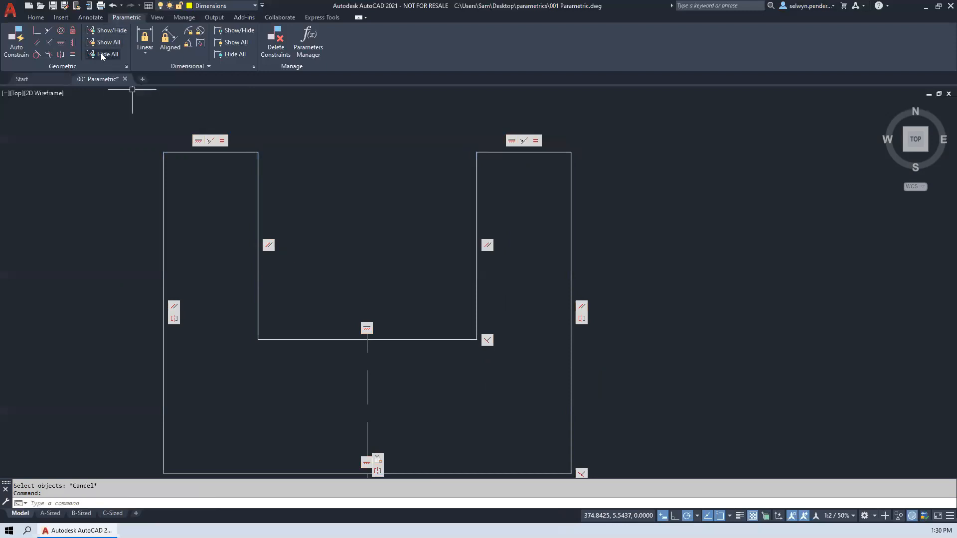
pyautogui.click(102, 55)
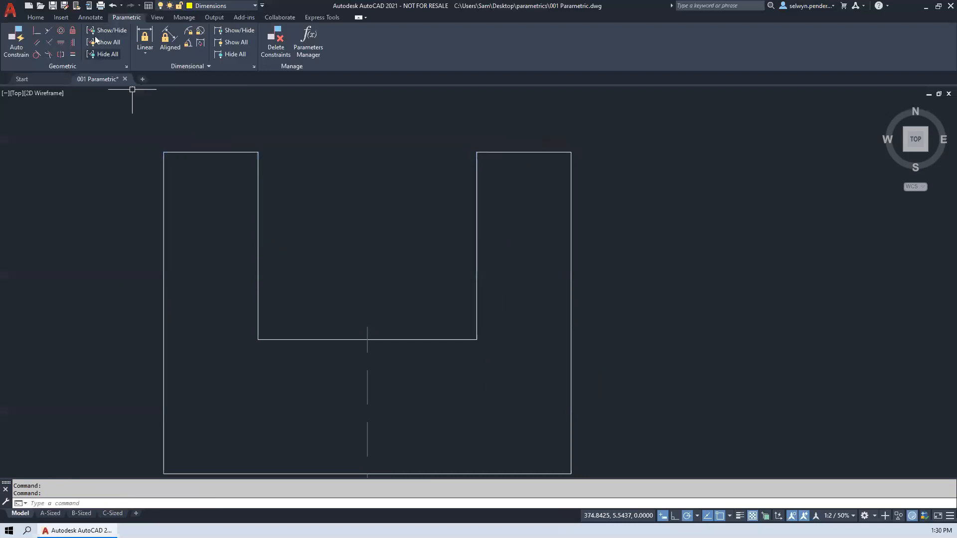
pyautogui.click(104, 42)
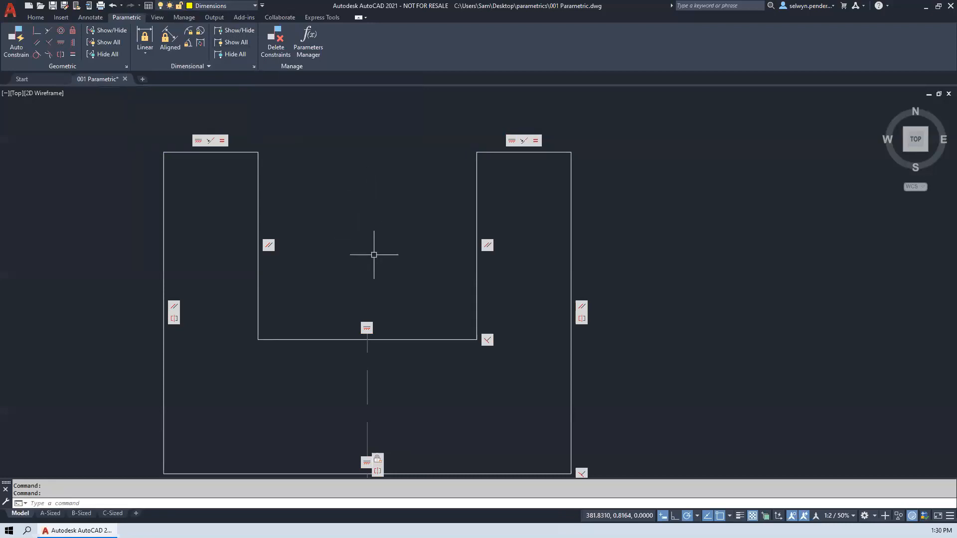
# - Select the CONVERT profile with its height and top width dimensions, and stretch its upper left corner straight up to a height of about 10.35
pyautogui.moveTo(476, 269); pyautogui.dragTo(375, 232, button='middle')
pyautogui.scroll(-3, 375, 231)
pyautogui.scroll(-3, 530, 274)
pyautogui.moveTo(530, 274)
pyautogui.mouseDown(button='middle')
pyautogui.moveTo(171, 252)
pyautogui.moveTo(500, 271)
pyautogui.moveTo(368, 264)
pyautogui.mouseUp(button='middle')
pyautogui.click(367, 238)
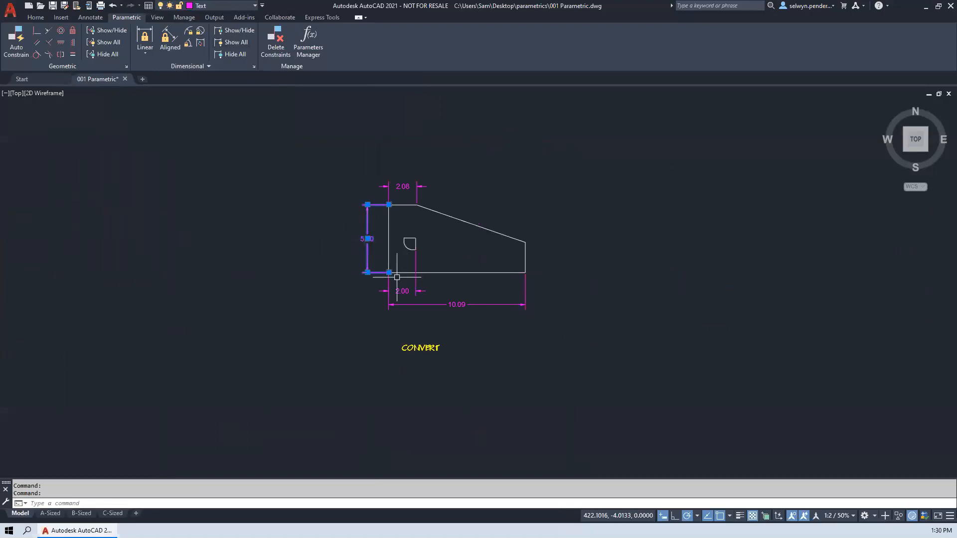
pyautogui.click(457, 213)
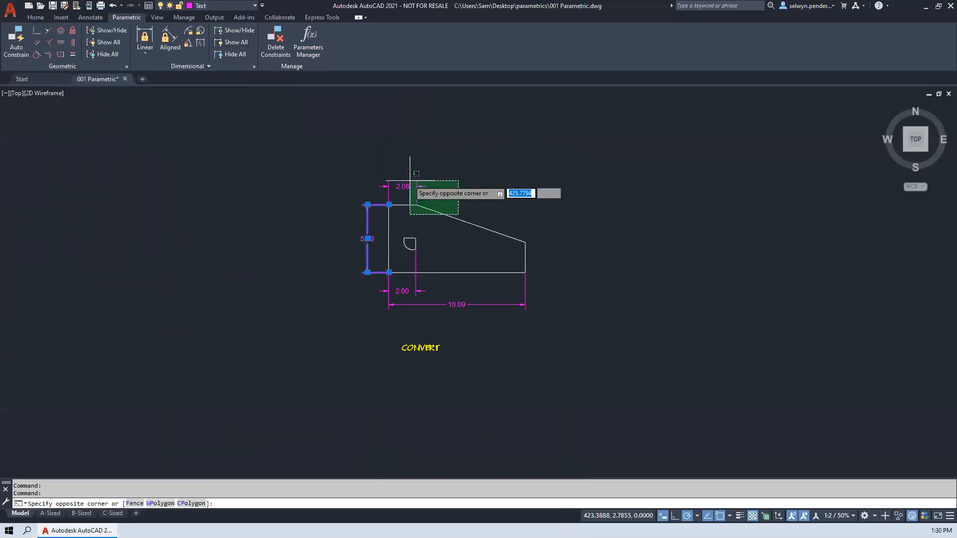
pyautogui.click(357, 142)
pyautogui.scroll(-2, 300, 190)
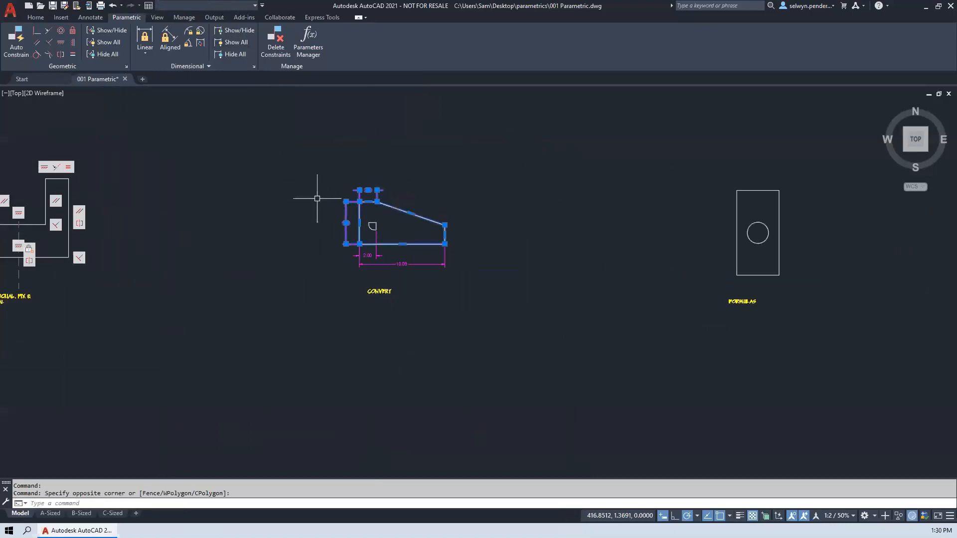
pyautogui.click(359, 202)
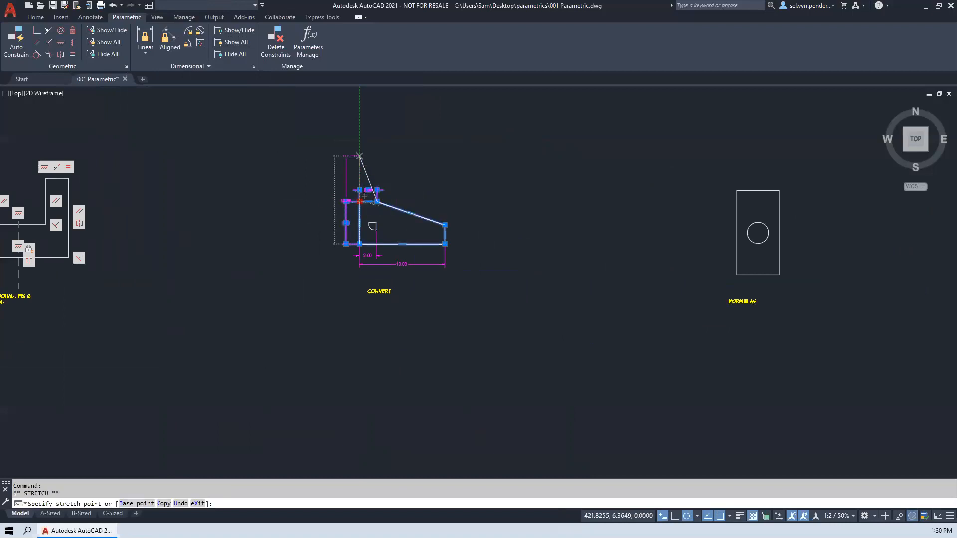
# - Stretch the CONVERT profile's other upper corner, where the slope begins, up and right to a top width of about 4.79
pyautogui.click(377, 202)
pyautogui.click(400, 160)
pyautogui.scroll(4, 415, 217)
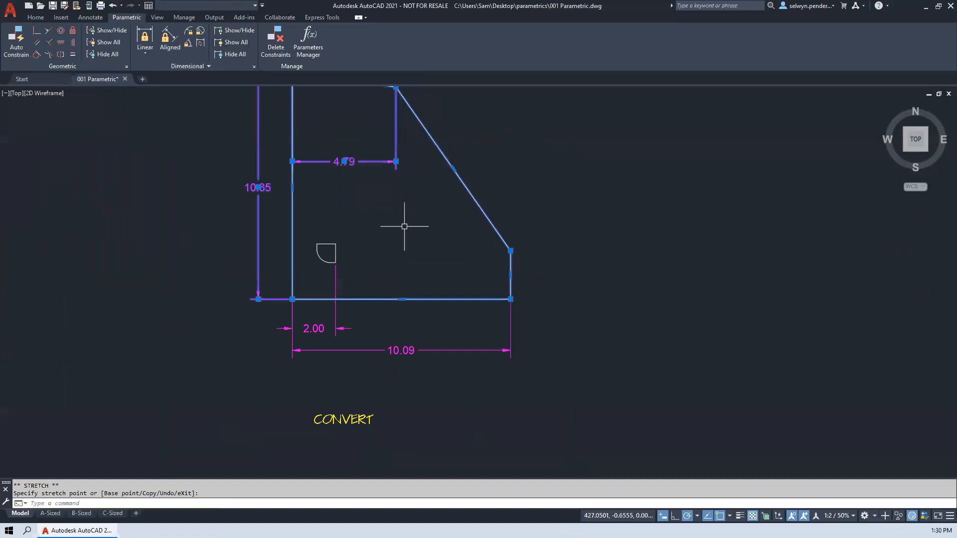
pyautogui.scroll(-4, 404, 227)
pyautogui.moveTo(396, 221); pyautogui.dragTo(449, 288, button='middle')
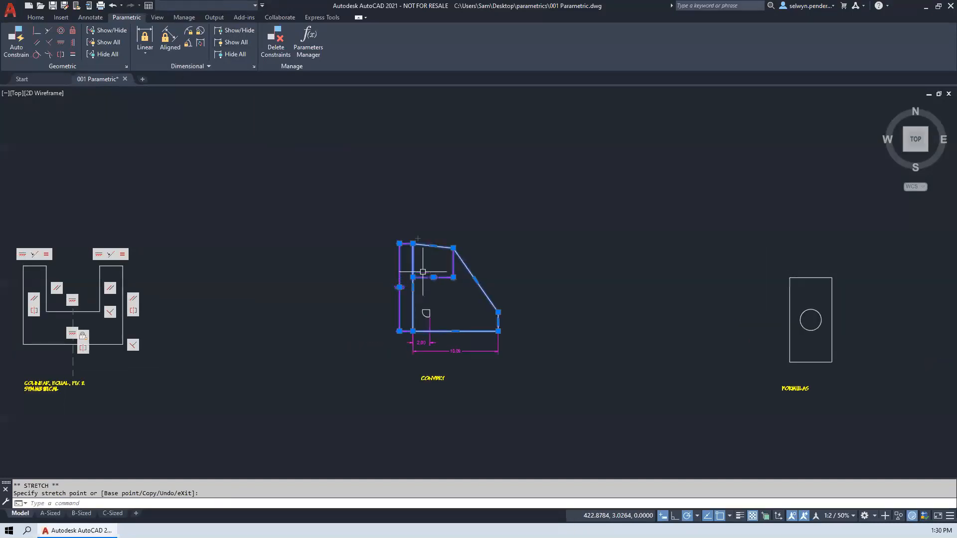
pyautogui.scroll(6, 432, 299)
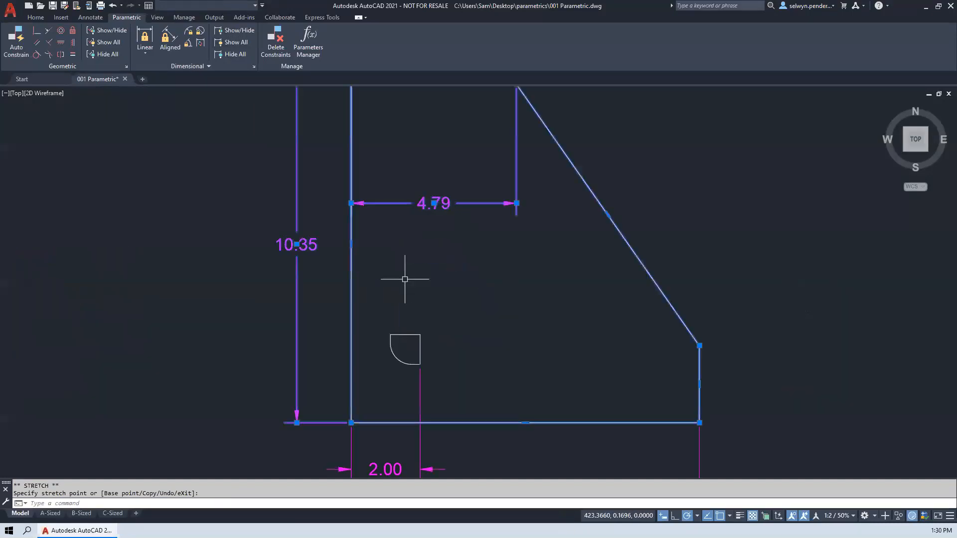
# - Convert all four associative dimensions on the CONVERT profile into dimensional constraints
pyautogui.scroll(-4, 392, 326)
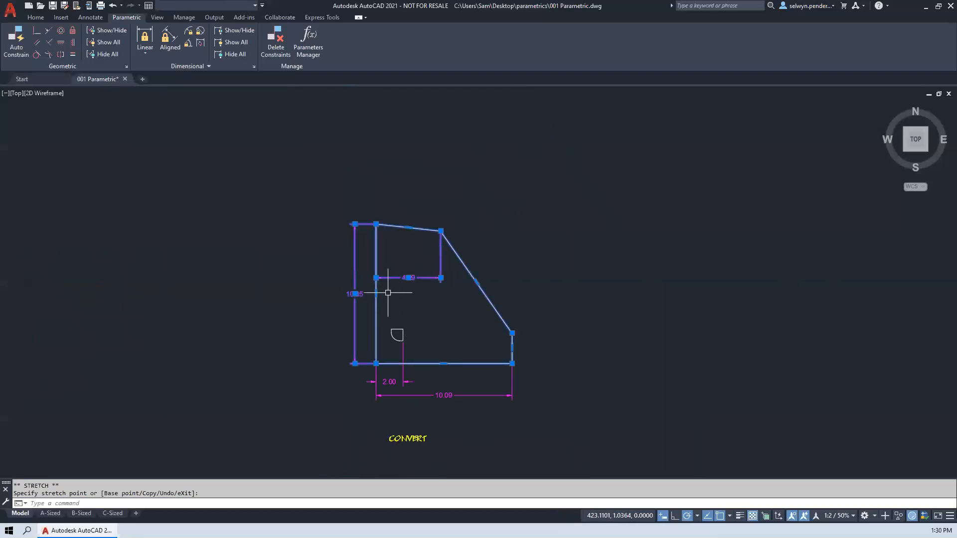
pyautogui.click(201, 44)
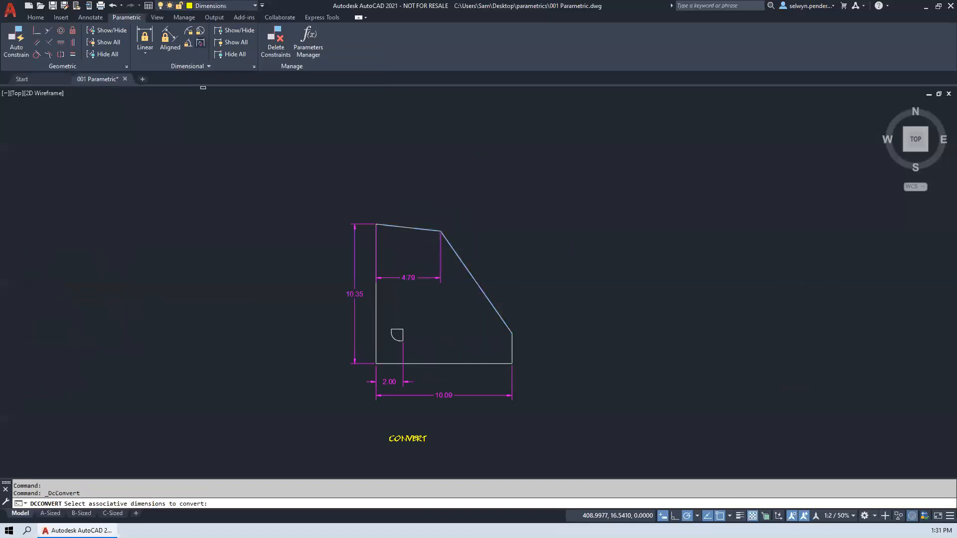
pyautogui.click(303, 209)
pyautogui.click(572, 423)
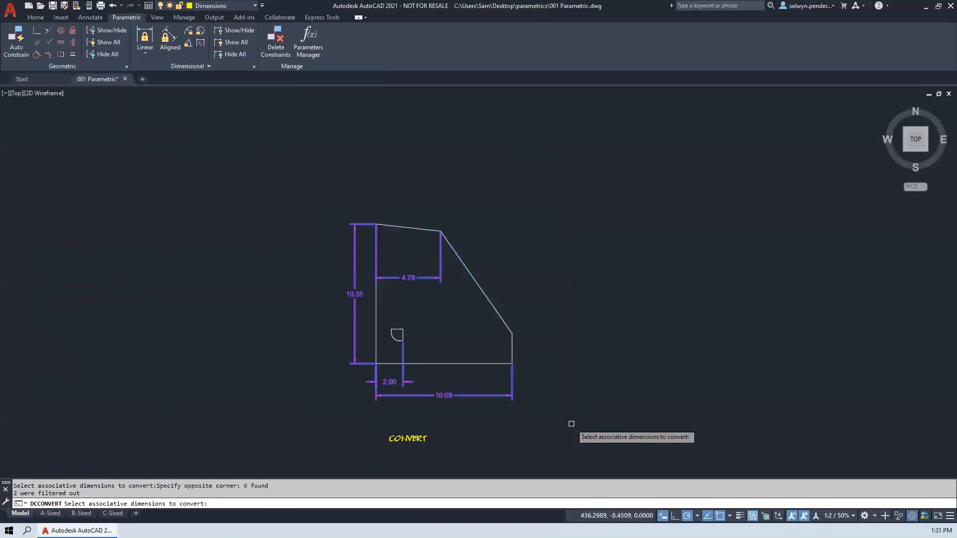
pyautogui.press('Return')
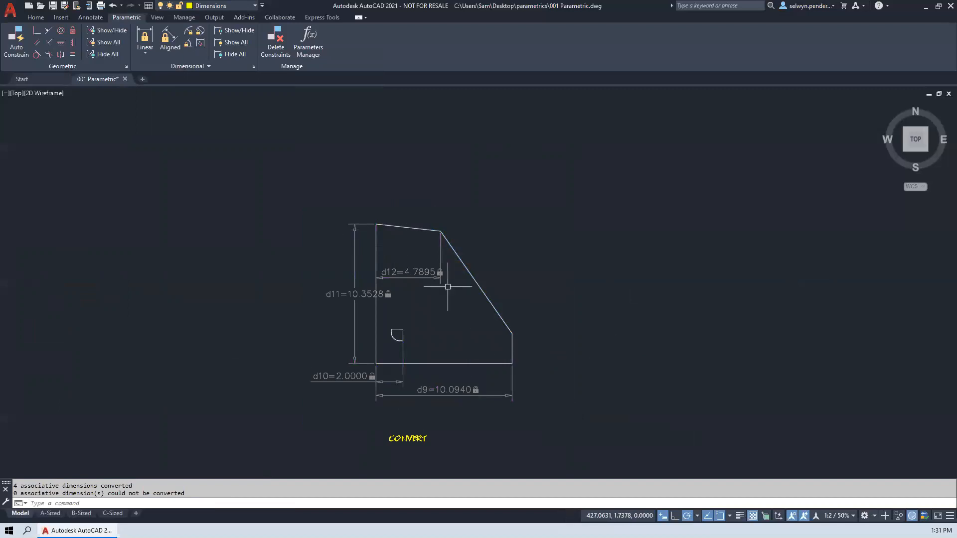
# - Open the Parameters Manager, expand its filter tree and list all parameters
pyautogui.scroll(2, 406, 296)
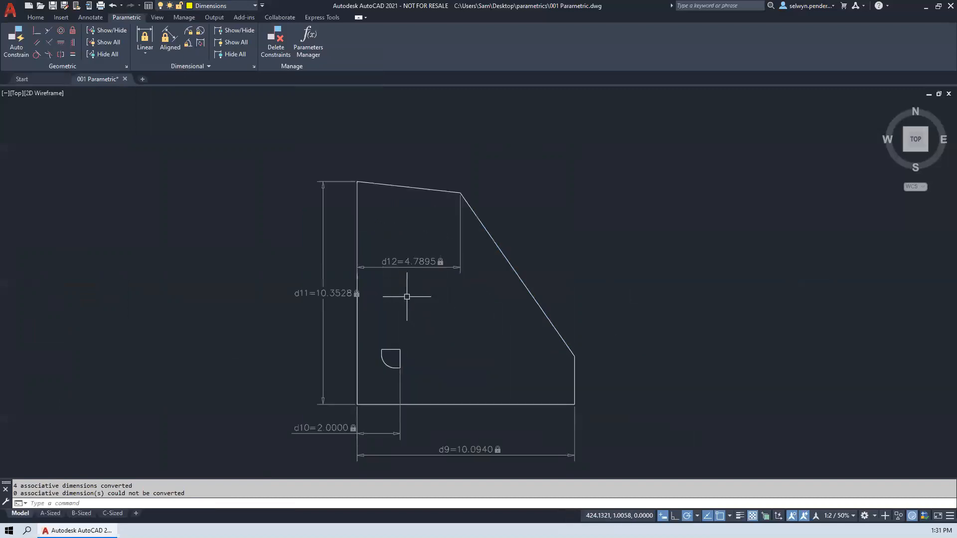
pyautogui.moveTo(407, 297); pyautogui.dragTo(461, 246, button='middle')
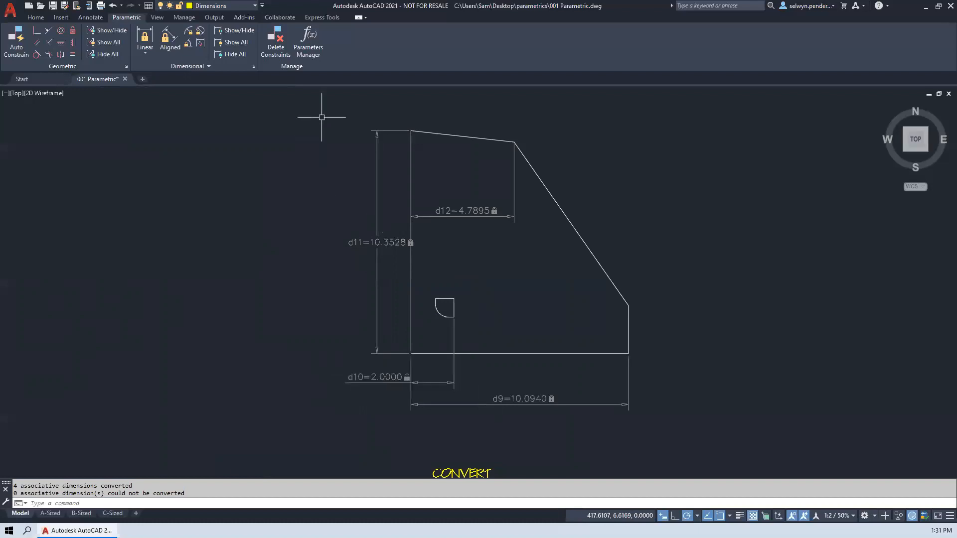
pyautogui.click(313, 40)
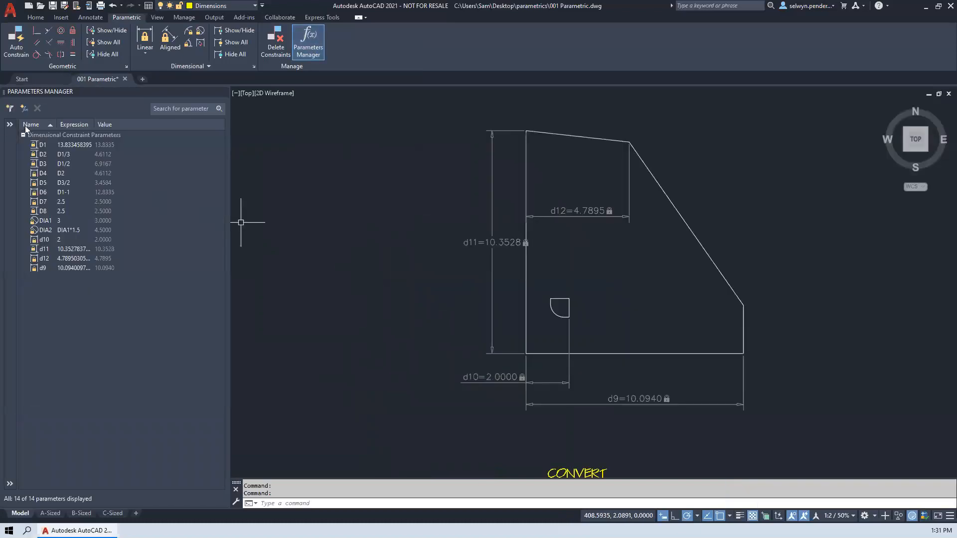
pyautogui.click(10, 124)
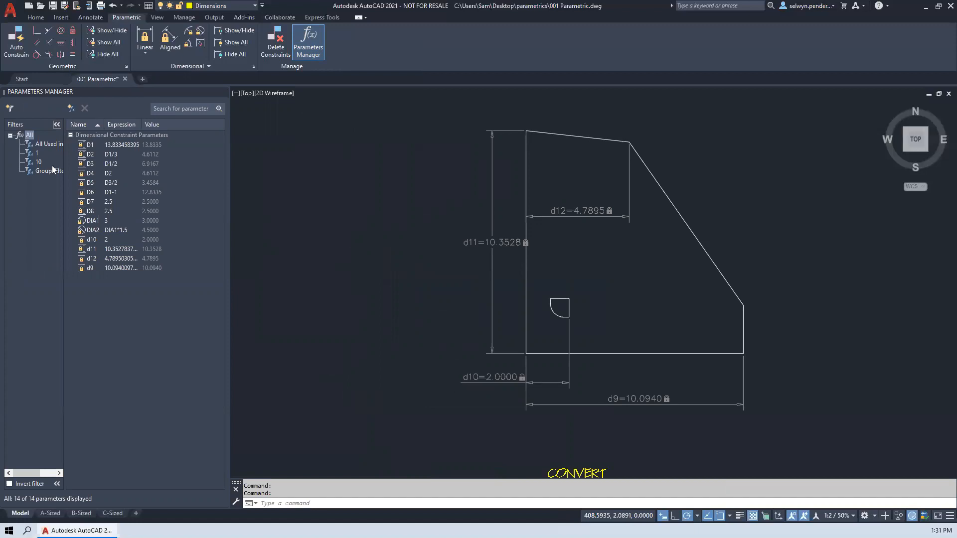
pyautogui.click(32, 135)
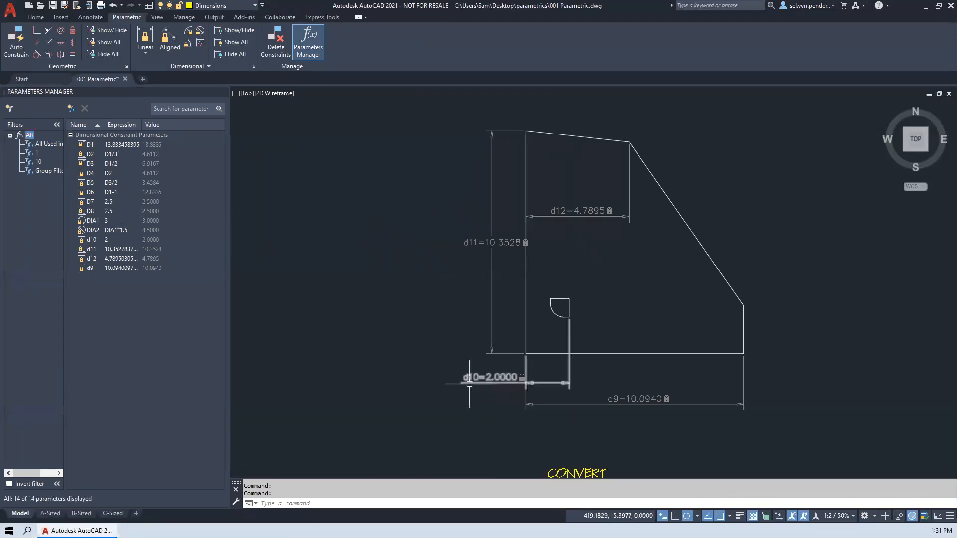
# - Set the expression of parameter d10 to 3 in the Parameters Manager
pyautogui.click(91, 242)
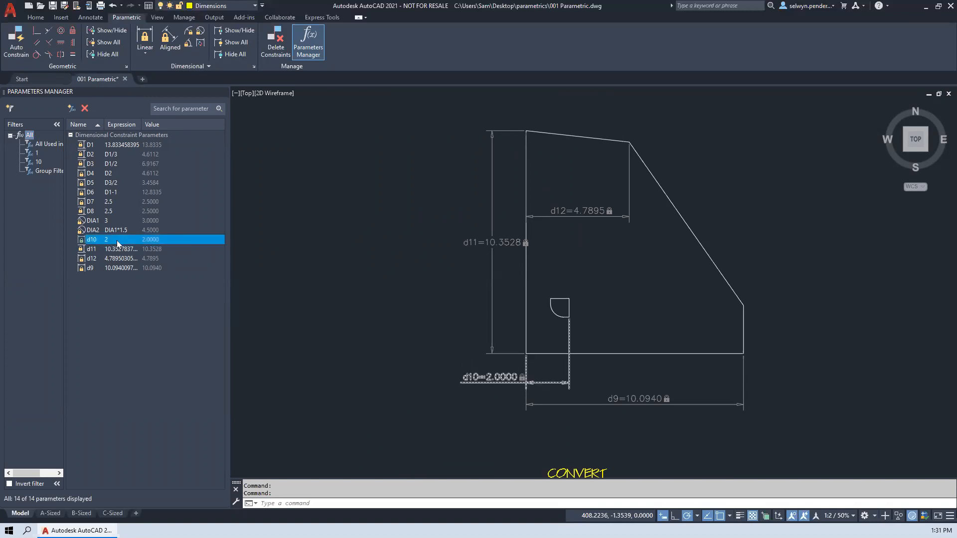
pyautogui.doubleClick(118, 242)
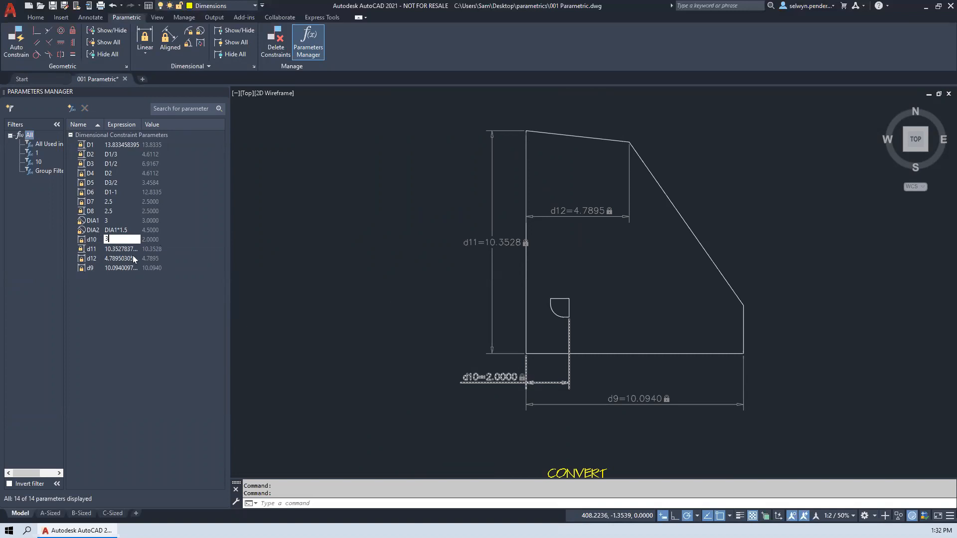
pyautogui.write('3')
pyautogui.press('Return')
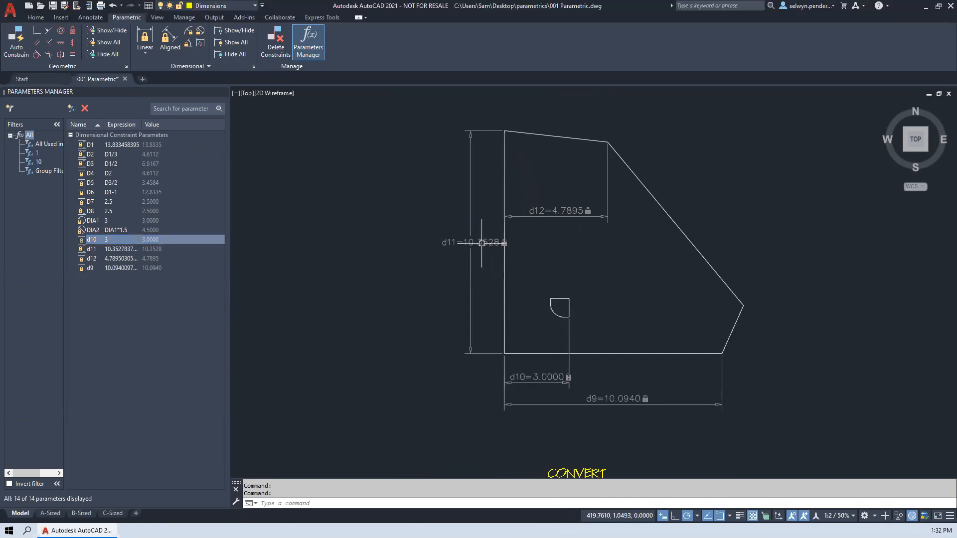
# - Set the d11 height constraint to 10 directly on the drawing and end the text editing
pyautogui.click(483, 243)
pyautogui.doubleClick(483, 243)
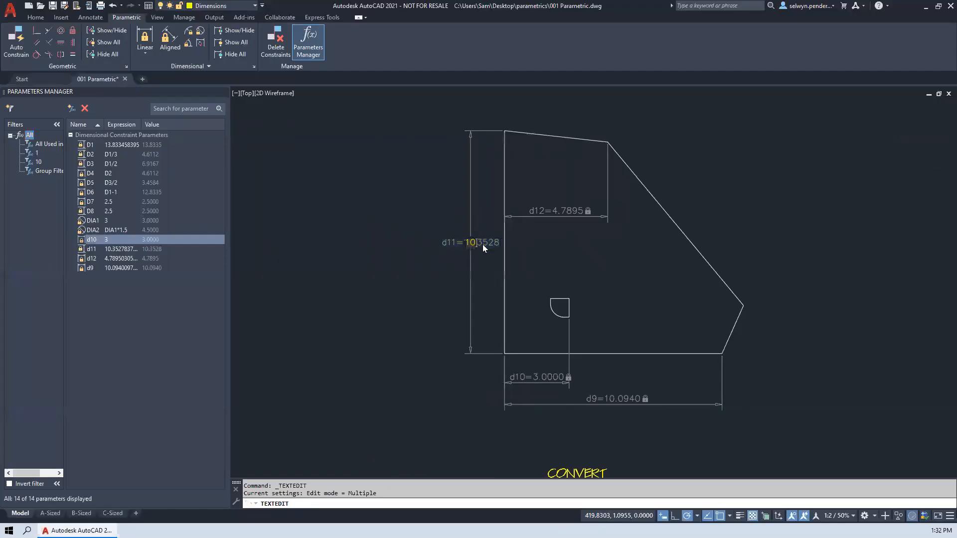
pyautogui.press('Return')
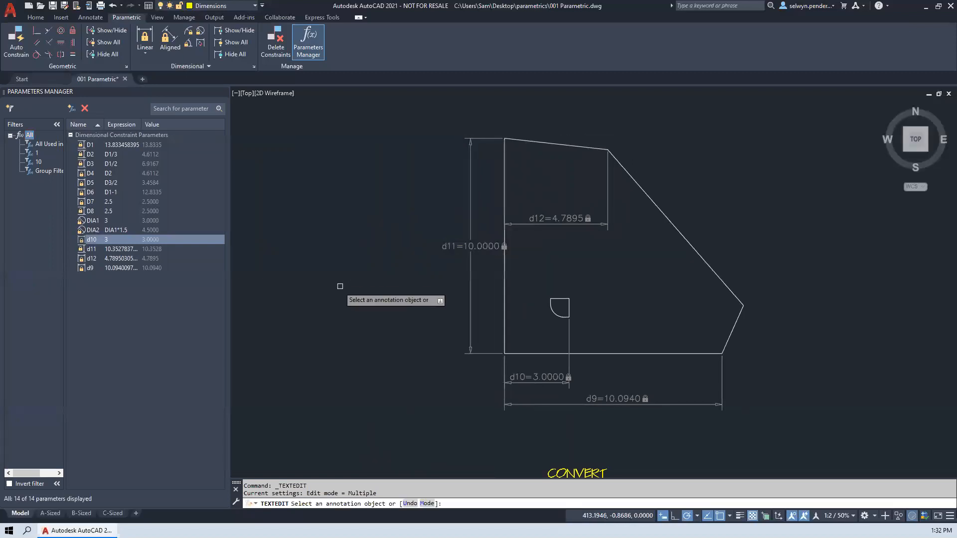
pyautogui.click(102, 270)
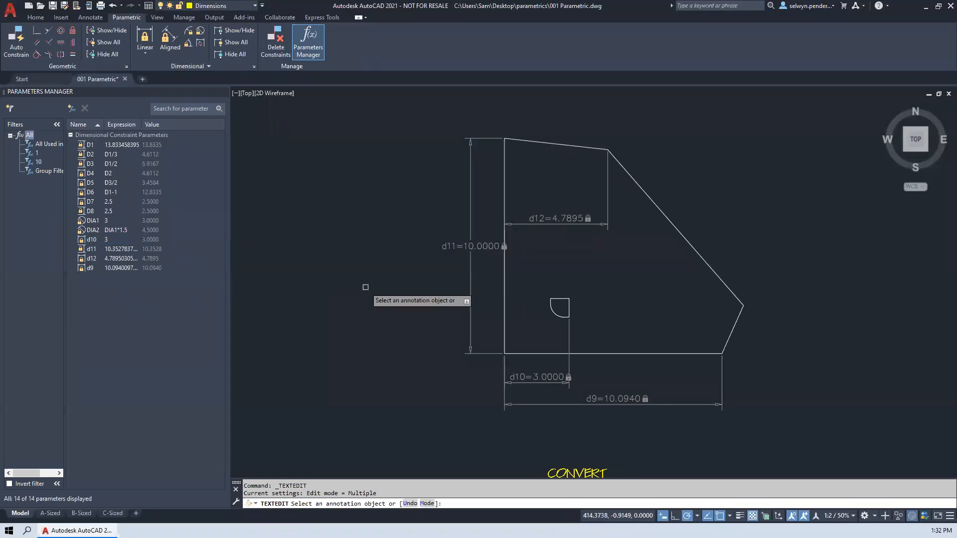
pyautogui.click(319, 270)
pyautogui.press('Return')
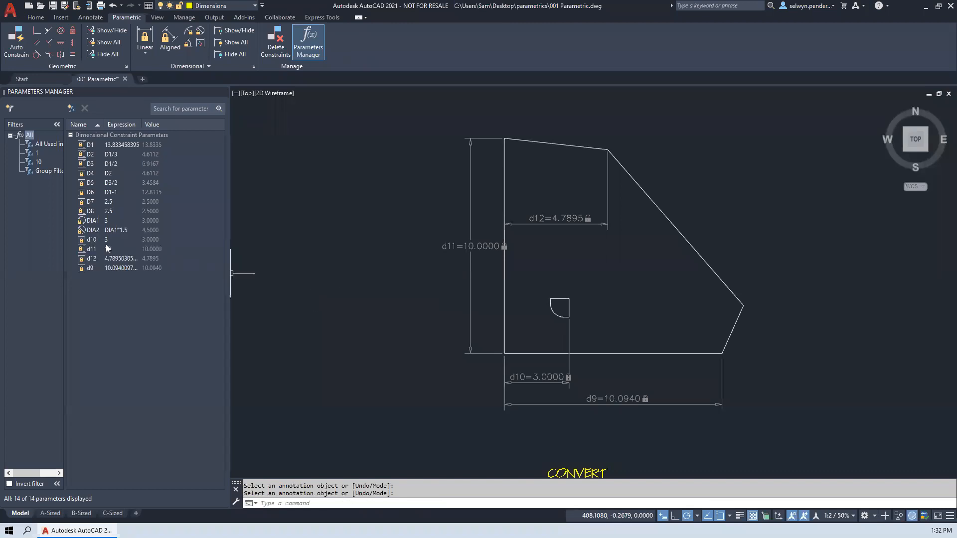
# - Compare the d11 entry in the Parameters Manager with its height constraint in the drawing, and check the d12 entry
pyautogui.click(110, 250)
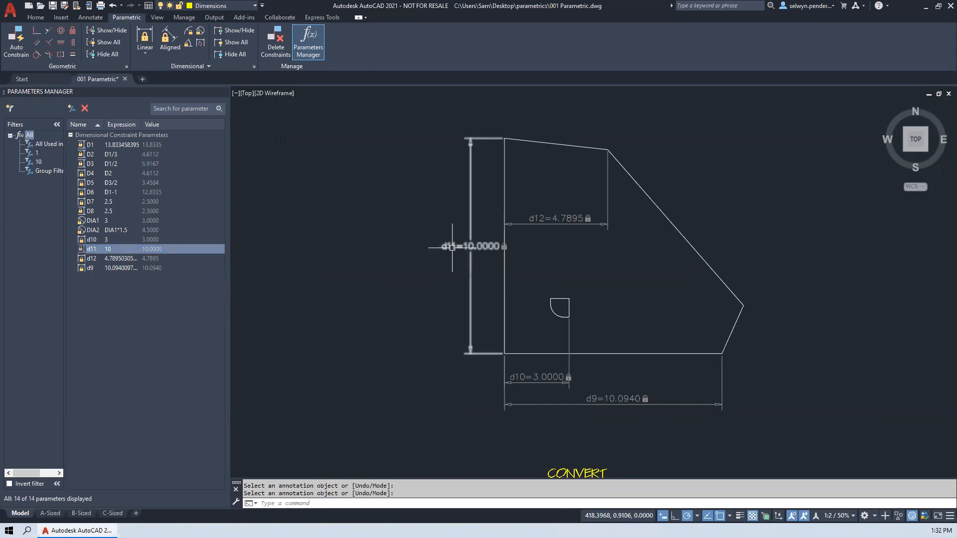
pyautogui.doubleClick(477, 247)
pyautogui.click(314, 270)
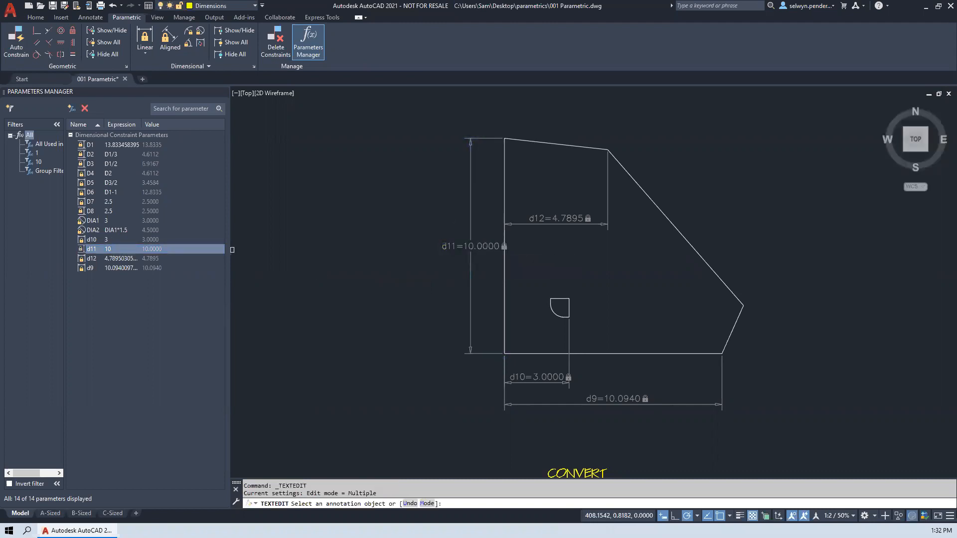
pyautogui.click(124, 242)
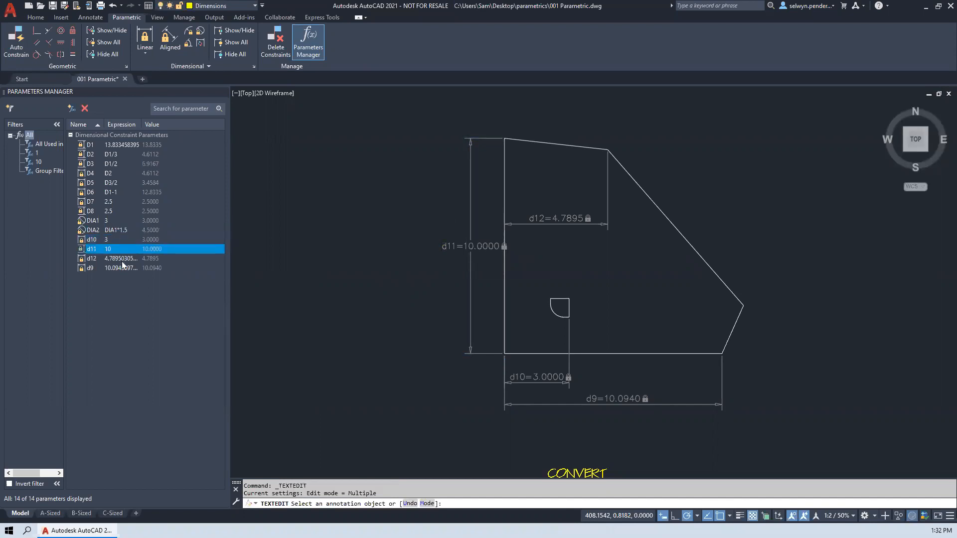
pyautogui.click(121, 260)
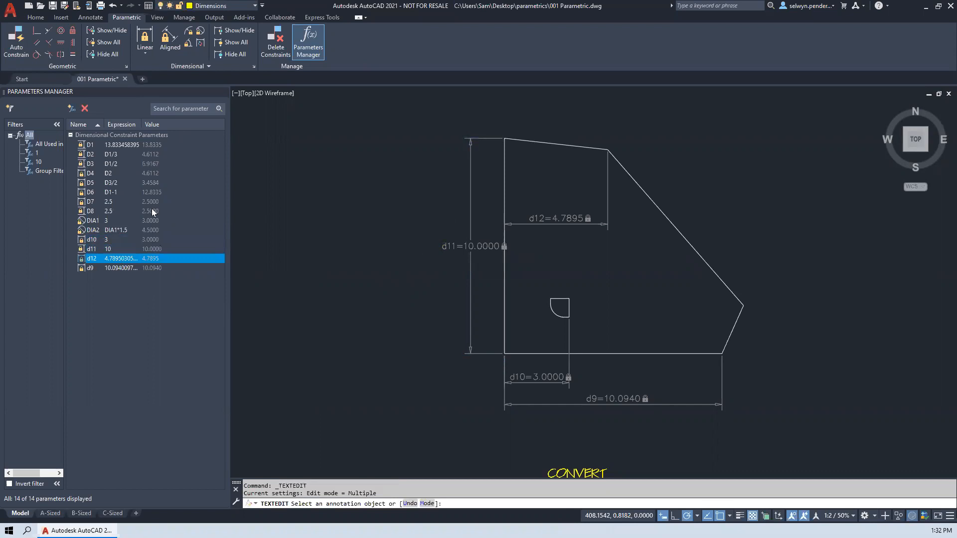
pyautogui.click(399, 207)
pyautogui.press('Return')
# - Stretch the upper right corner of the auto-constrained rectangle about 2.5 units right and 1.1 up, keeping its constraints
pyautogui.moveTo(457, 229); pyautogui.dragTo(399, 227, button='middle')
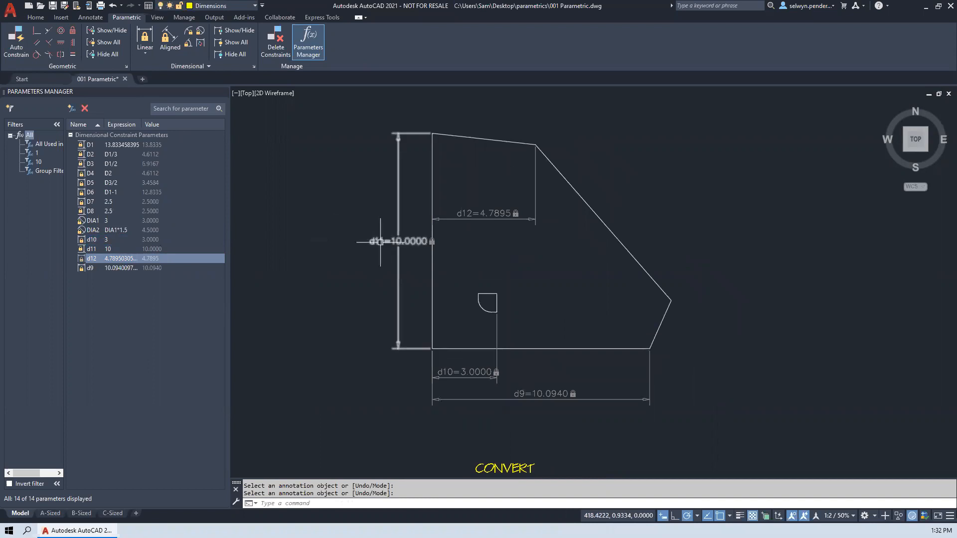
pyautogui.scroll(-2, 380, 242)
pyautogui.moveTo(387, 241)
pyautogui.mouseDown(button='middle')
pyautogui.moveTo(762, 226)
pyautogui.moveTo(572, 226)
pyautogui.moveTo(526, 250)
pyautogui.mouseUp(button='middle')
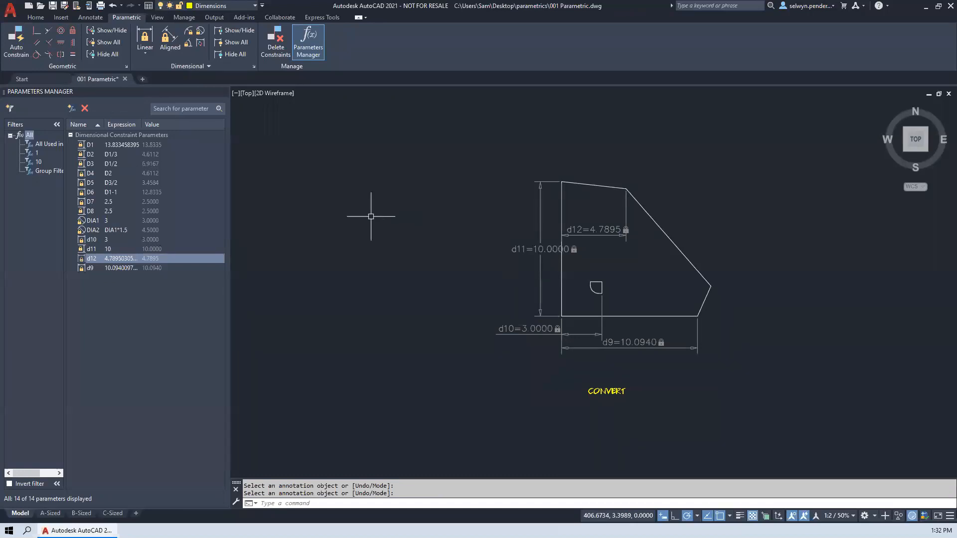
pyautogui.scroll(-3, 394, 230)
pyautogui.moveTo(365, 240); pyautogui.dragTo(754, 241, button='middle')
pyautogui.moveTo(367, 258); pyautogui.dragTo(719, 279, button='middle')
pyautogui.moveTo(307, 290); pyautogui.dragTo(552, 295, button='middle')
pyautogui.moveTo(354, 301); pyautogui.dragTo(697, 289, button='middle')
pyautogui.moveTo(327, 287); pyautogui.dragTo(750, 280, button='middle')
pyautogui.moveTo(387, 278); pyautogui.dragTo(617, 277, button='middle')
pyautogui.scroll(7, 533, 274)
pyautogui.scroll(2, 608, 211)
pyautogui.moveTo(609, 211); pyautogui.dragTo(498, 349, button='middle')
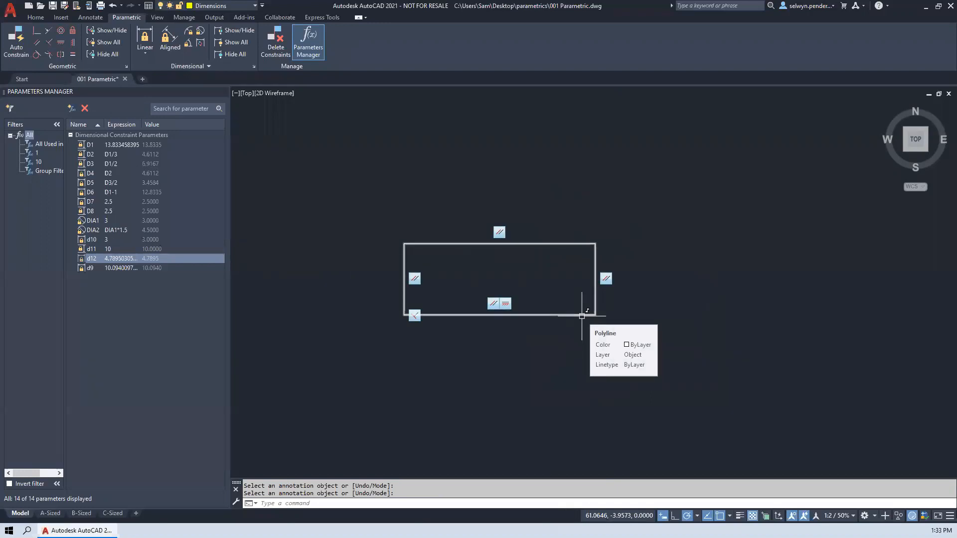
pyautogui.click(592, 245)
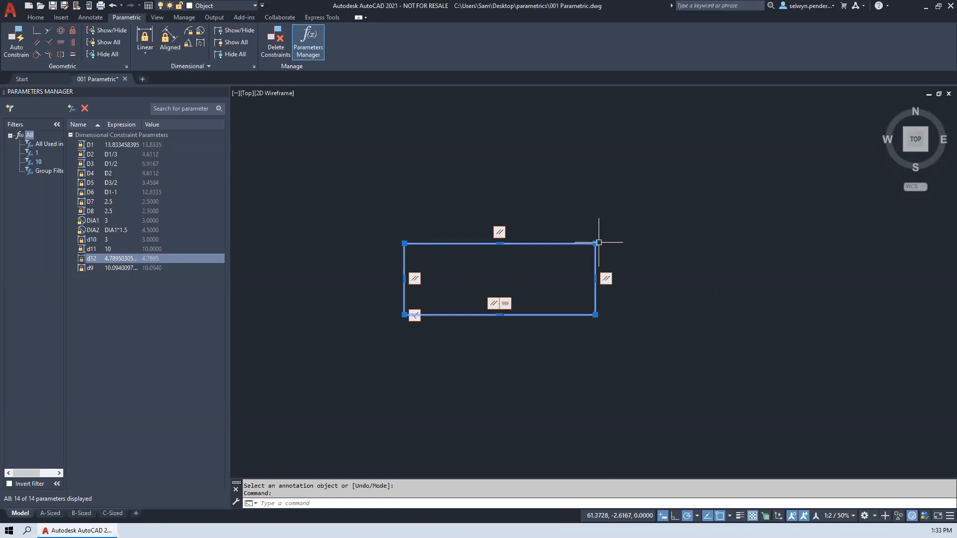
pyautogui.click(596, 244)
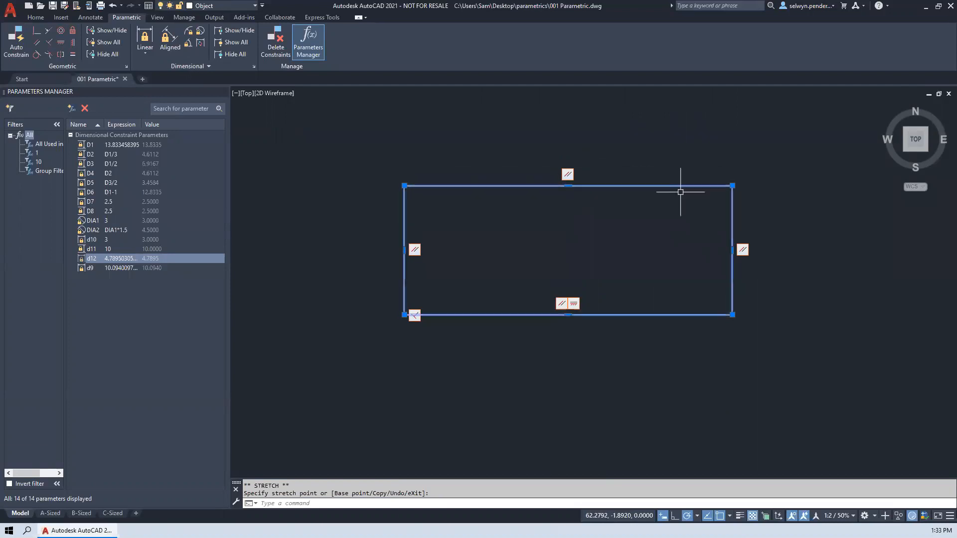
# - Stretch the rectangle's upper right corner about 1.8 units right and 1.1 up with constraints relaxed, making the top edge about 7.88 long
pyautogui.click(733, 186)
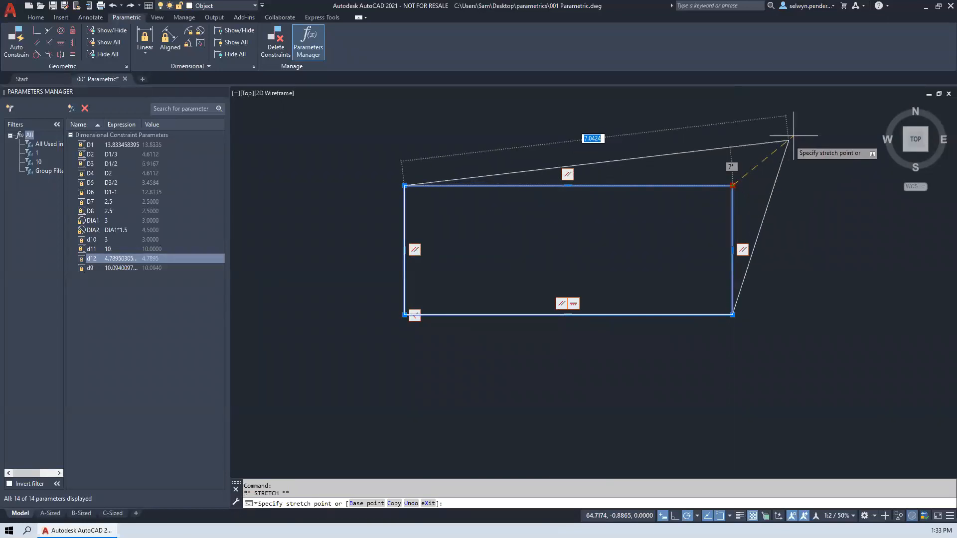
pyautogui.moveTo(806, 121)
pyautogui.mouseDown(button='middle')
pyautogui.moveTo(613, 208)
pyautogui.moveTo(731, 177)
pyautogui.mouseUp(button='middle')
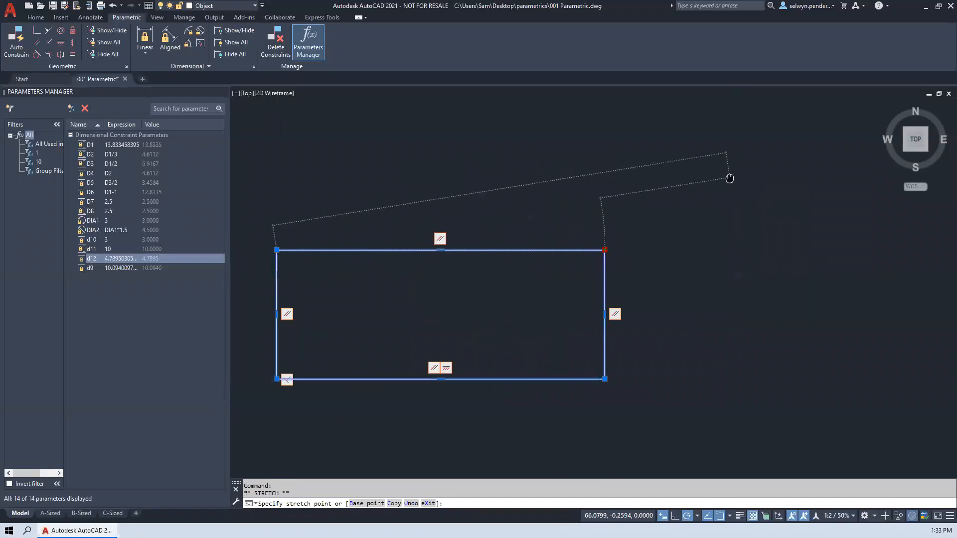
pyautogui.click(705, 188)
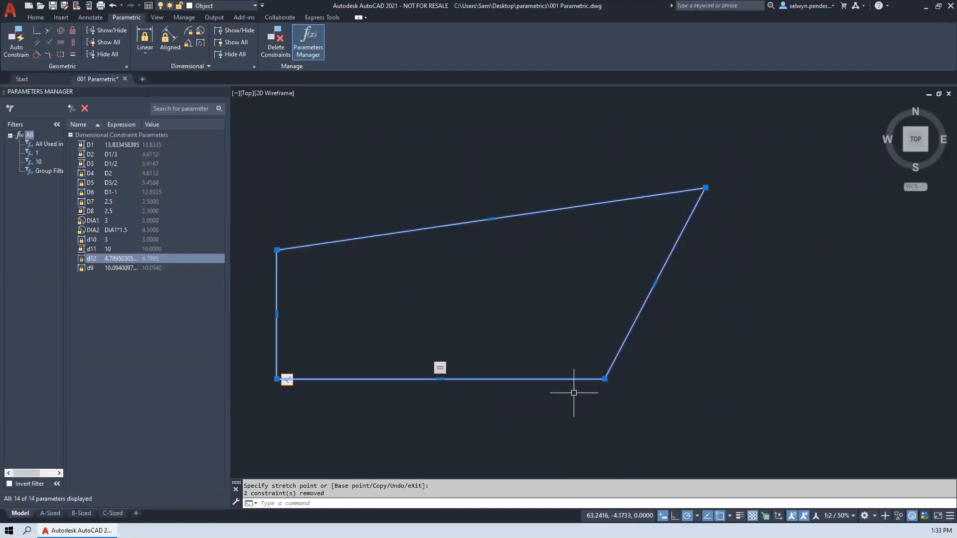
pyautogui.moveTo(428, 318); pyautogui.dragTo(593, 297, button='middle')
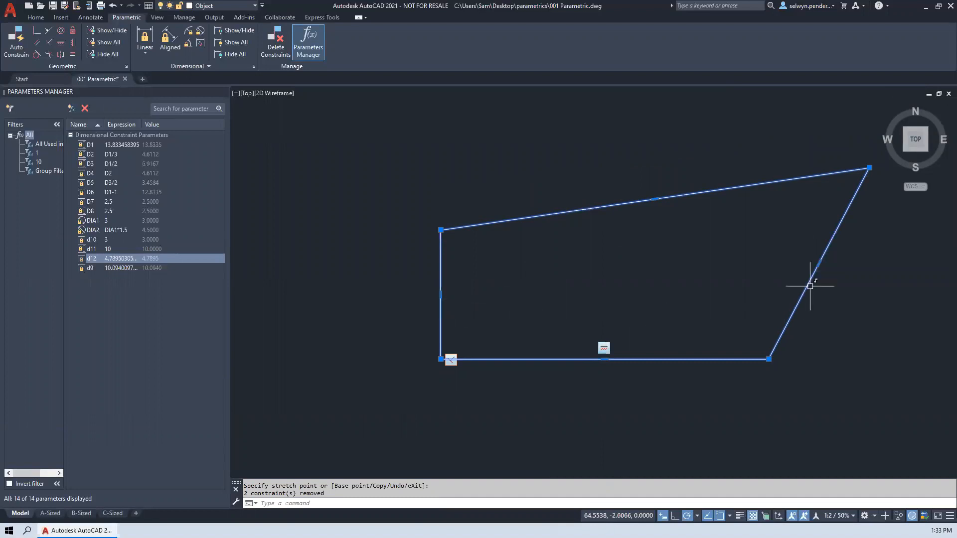
pyautogui.moveTo(726, 269); pyautogui.dragTo(579, 298, button='middle')
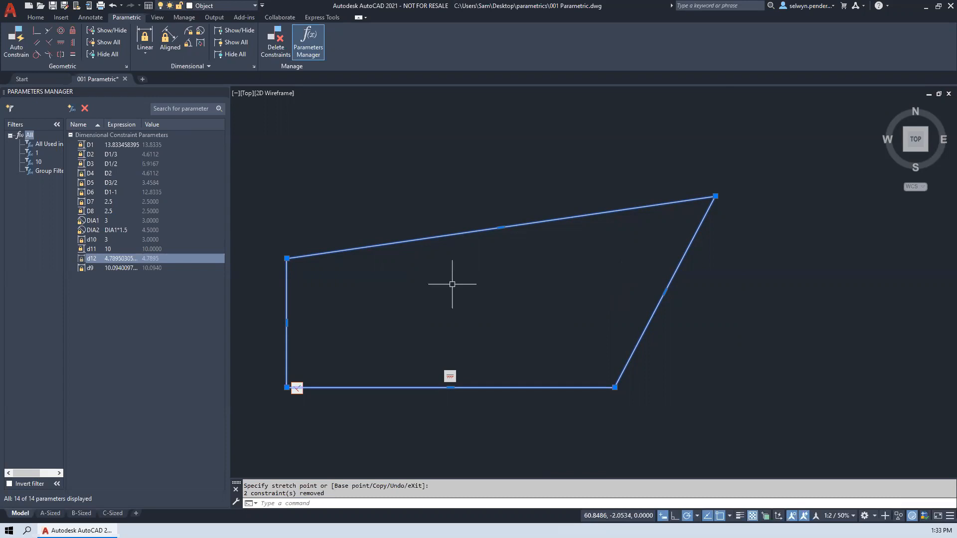
pyautogui.moveTo(529, 309)
pyautogui.mouseDown(button='middle')
pyautogui.moveTo(410, 303)
pyautogui.moveTo(431, 293)
pyautogui.moveTo(515, 316)
pyautogui.mouseUp(button='middle')
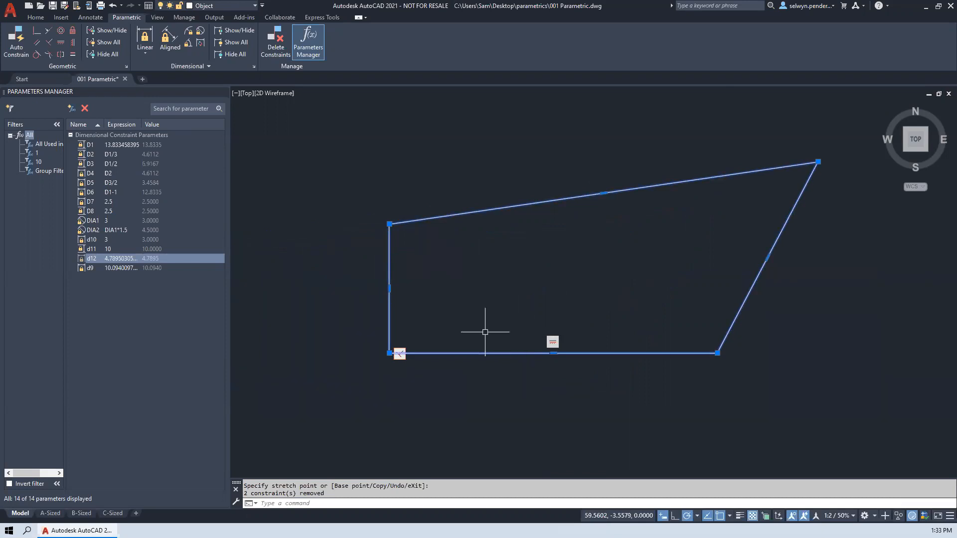
pyautogui.moveTo(683, 308); pyautogui.dragTo(549, 307, button='middle')
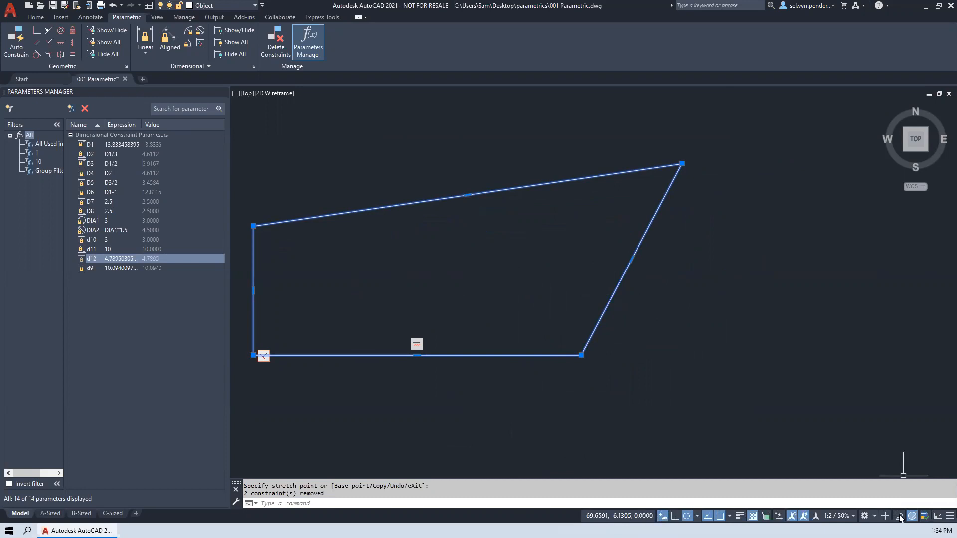
# - Add the Infer Constraints toggle to the status bar through its customization options
pyautogui.click(941, 518)
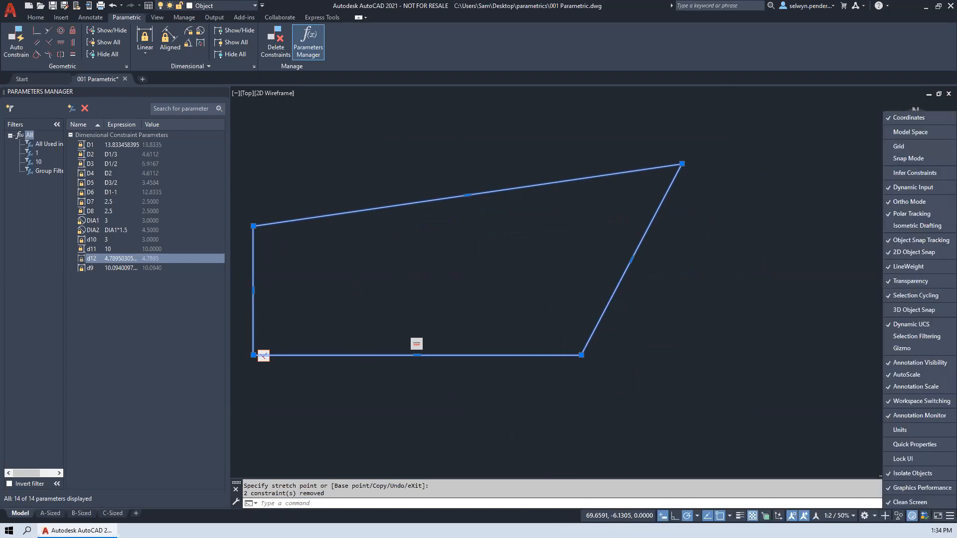
pyautogui.click(846, 432)
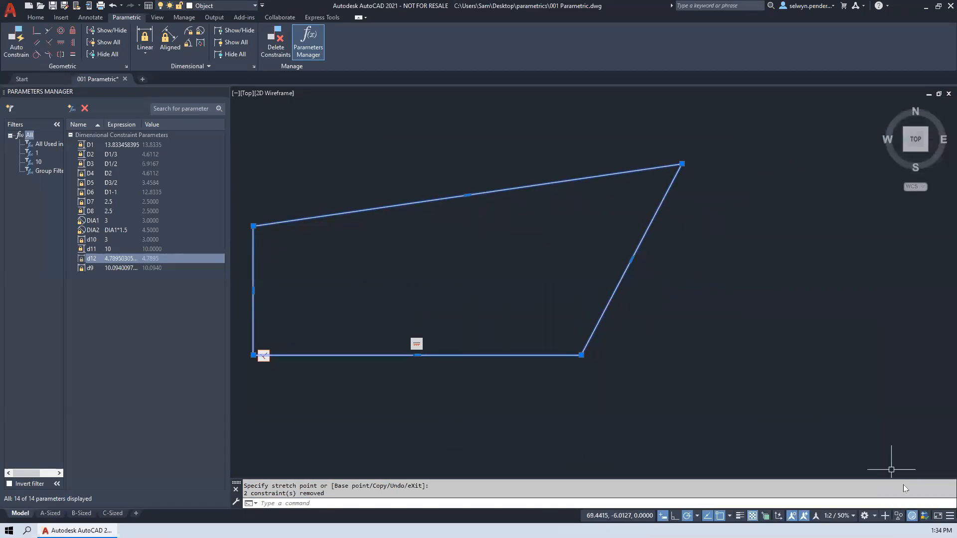
pyautogui.click(940, 520)
pyautogui.click(897, 173)
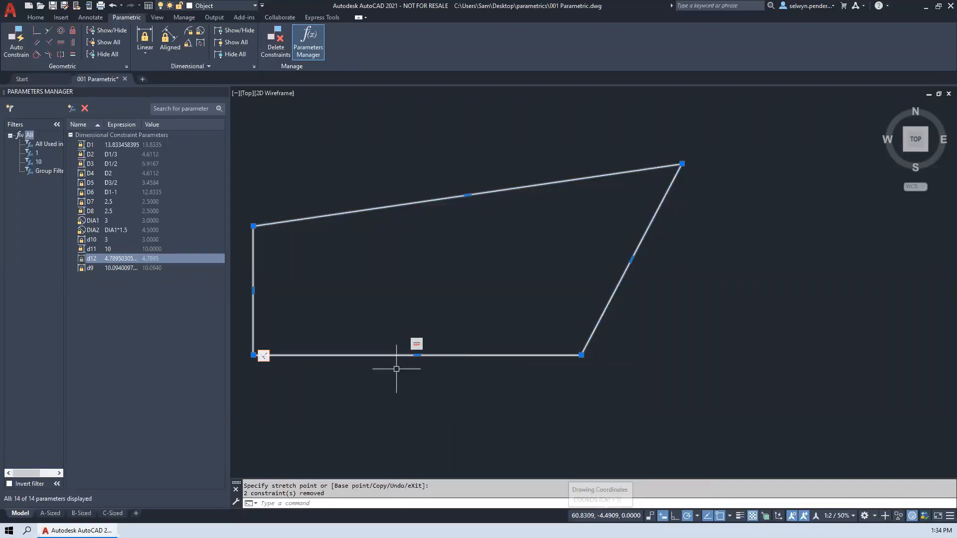
# - Look over the CONVERT and FORMULAS shapes with nothing selected, and check the Infer Constraints toggle's state
pyautogui.scroll(-8, 406, 372)
pyautogui.moveTo(620, 379); pyautogui.dragTo(345, 333, button='middle')
pyautogui.moveTo(848, 352); pyautogui.dragTo(454, 333, button='middle')
pyautogui.moveTo(898, 344); pyautogui.dragTo(279, 325, button='middle')
pyautogui.moveTo(872, 302); pyautogui.dragTo(358, 327, button='middle')
pyautogui.moveTo(880, 322); pyautogui.dragTo(385, 303, button='middle')
pyautogui.moveTo(656, 291); pyautogui.dragTo(514, 291, button='middle')
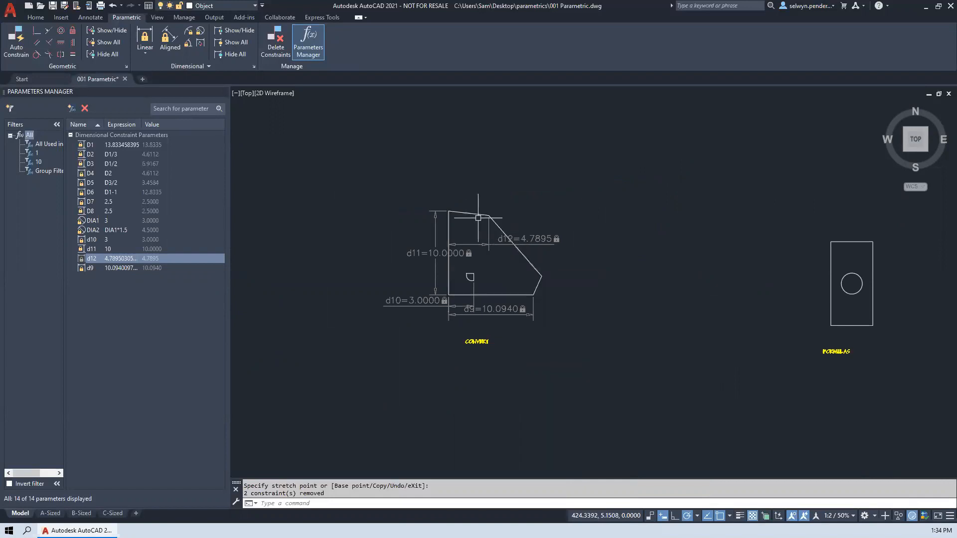
pyautogui.press('Escape')
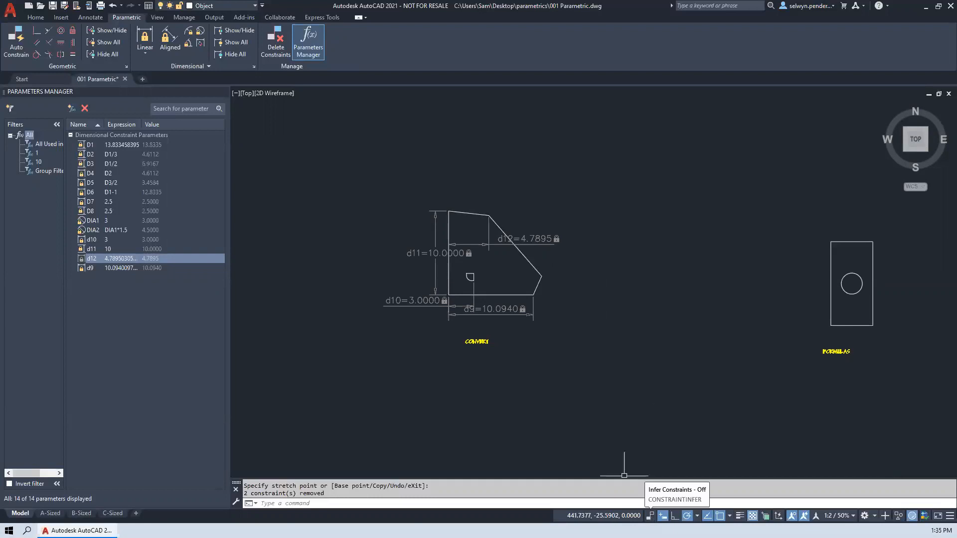
pyautogui.moveTo(688, 400)
pyautogui.mouseDown(button='middle')
pyautogui.moveTo(600, 417)
pyautogui.moveTo(568, 380)
pyautogui.mouseUp(button='middle')
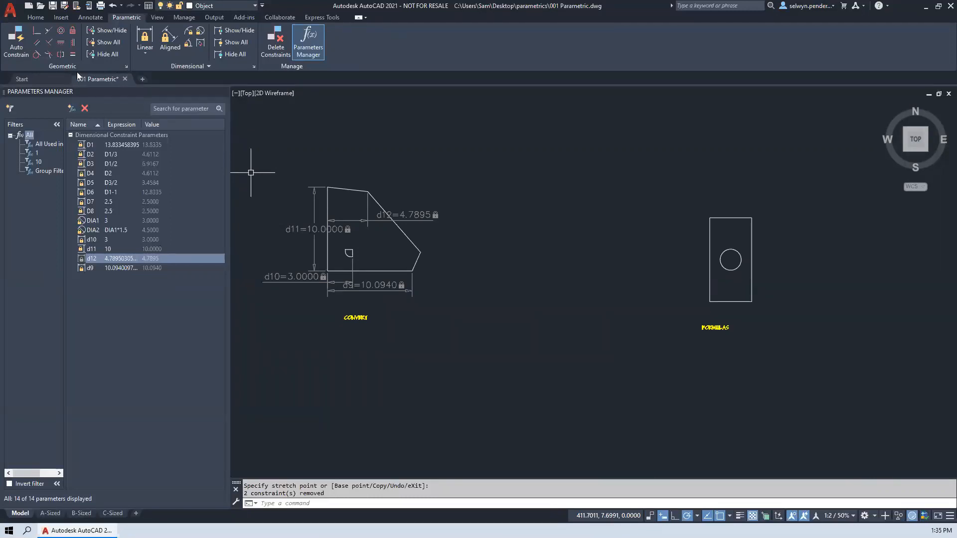
# - Review the geometric constraint bar display options in the constraint settings, and leave without saving changes
pyautogui.click(127, 65)
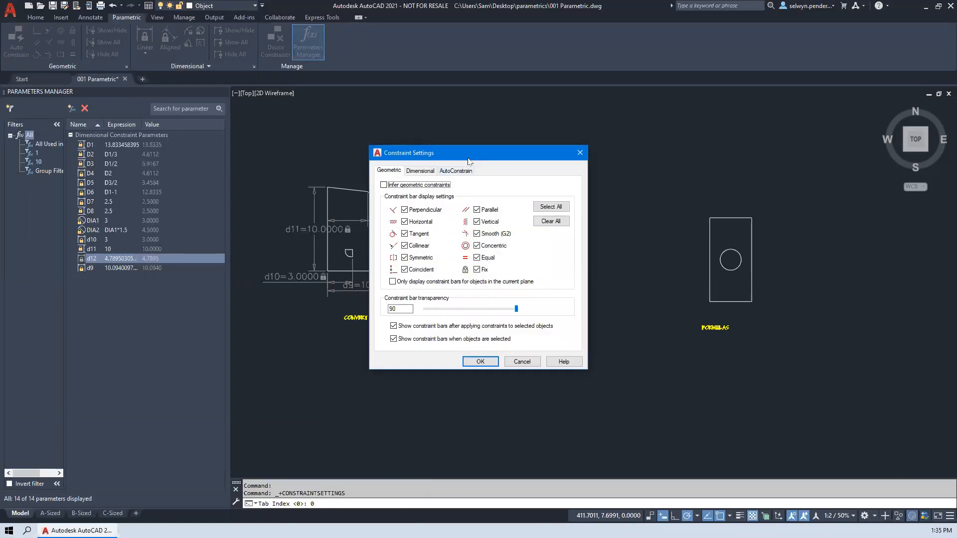
pyautogui.moveTo(466, 161); pyautogui.dragTo(510, 143)
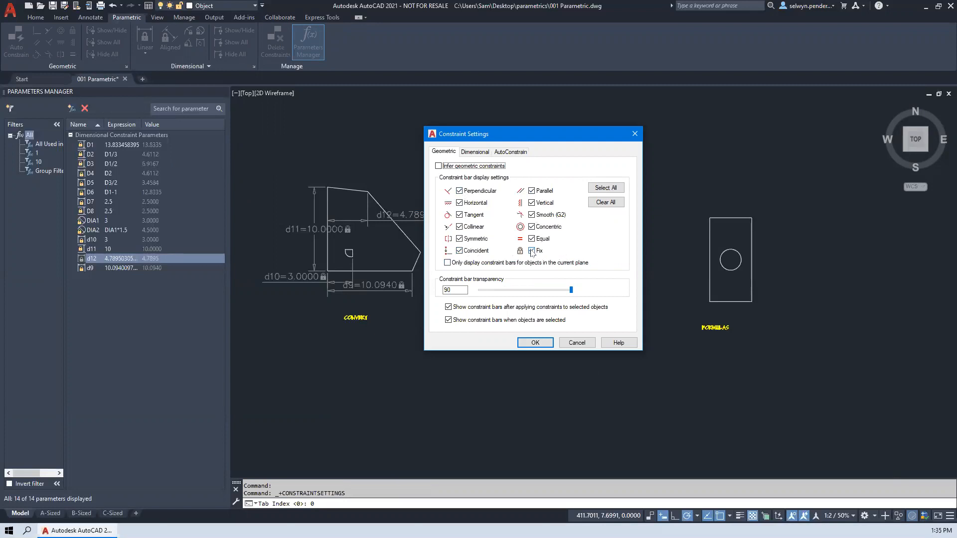
pyautogui.click(532, 216)
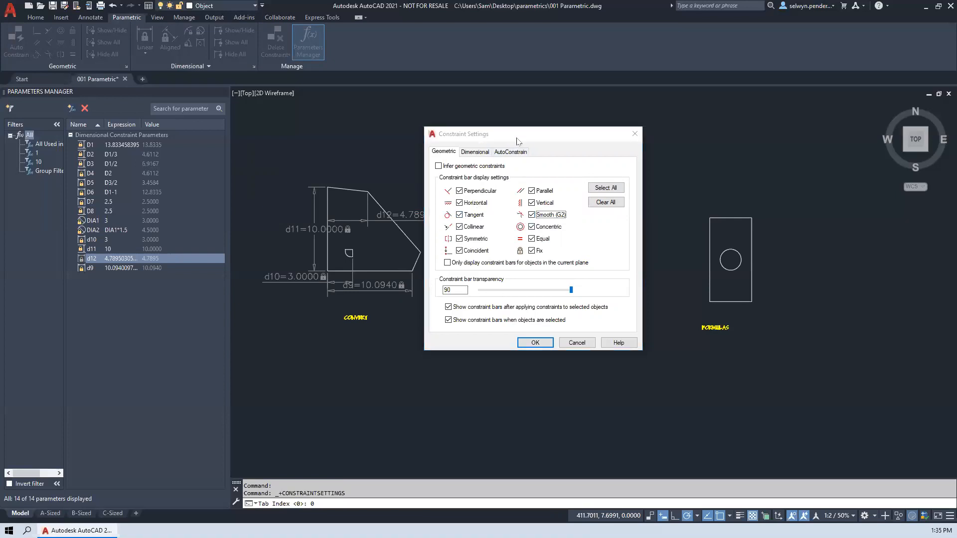
pyautogui.click(568, 341)
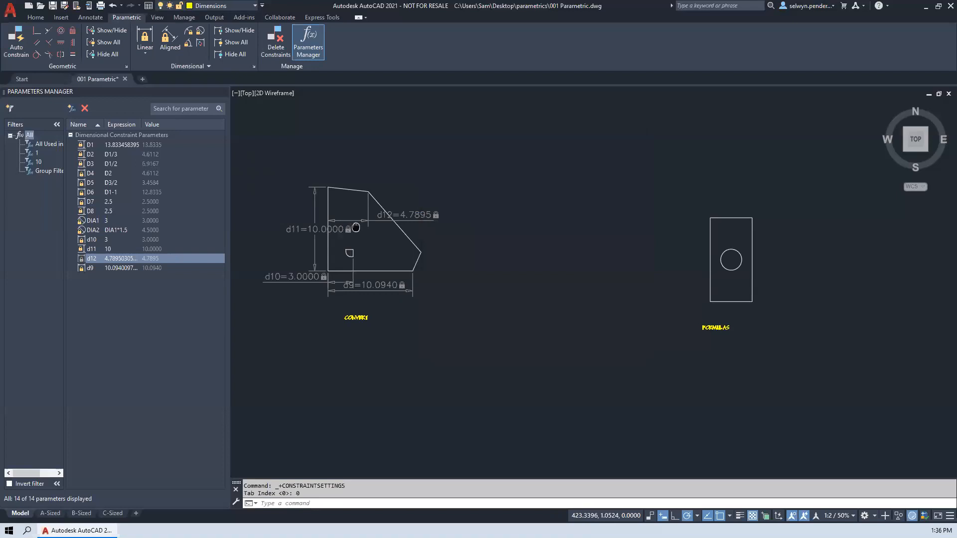
# - Set the constraint bar transparency to 26 for the geometric constraints, with the U-shaped symmetrical profile in view
pyautogui.moveTo(355, 227); pyautogui.dragTo(879, 235, button='middle')
pyautogui.scroll(4, 566, 248)
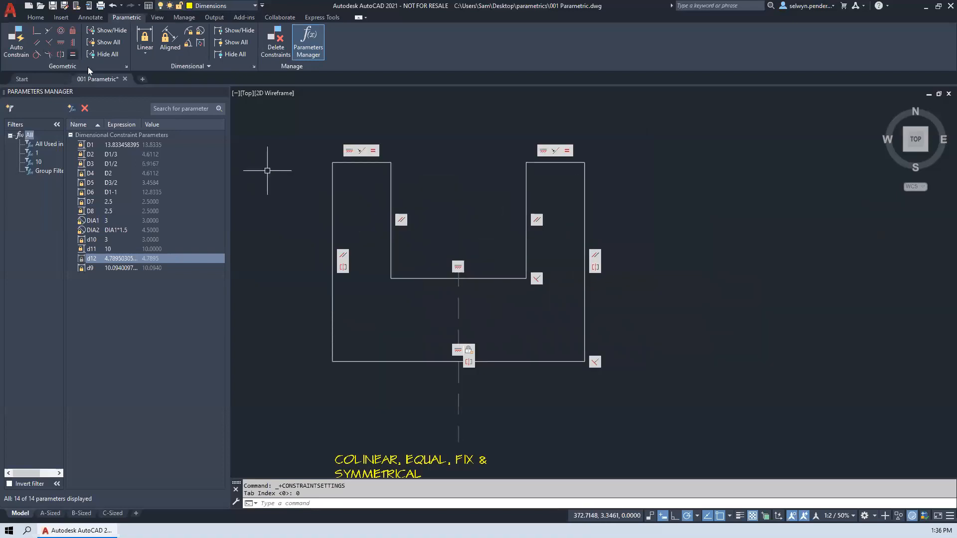
pyautogui.click(127, 67)
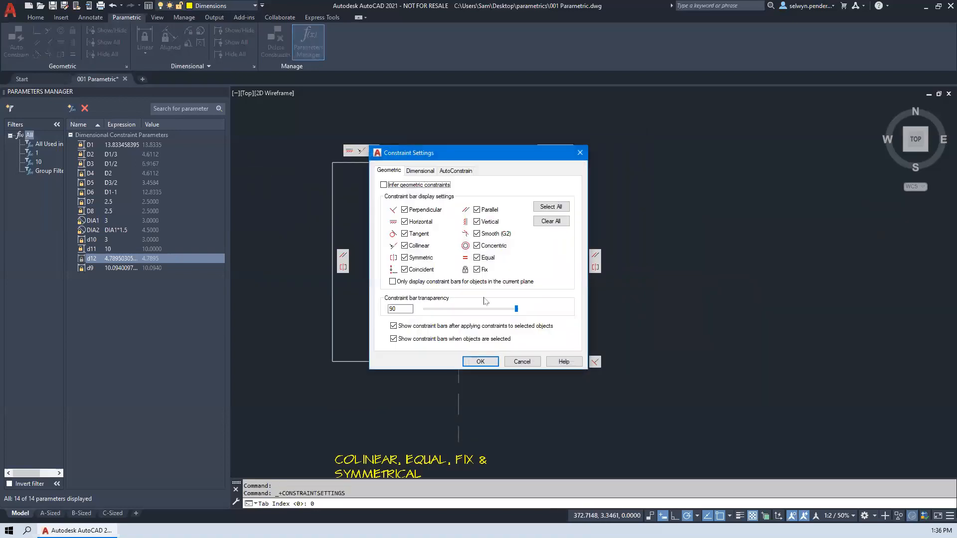
pyautogui.moveTo(641, 157); pyautogui.dragTo(771, 151)
pyautogui.moveTo(774, 312); pyautogui.dragTo(708, 314)
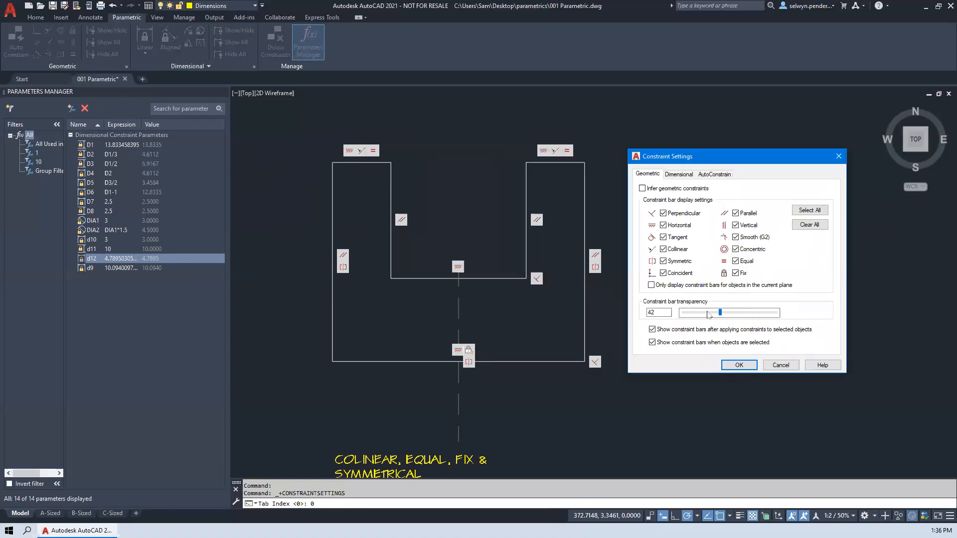
pyautogui.click(739, 365)
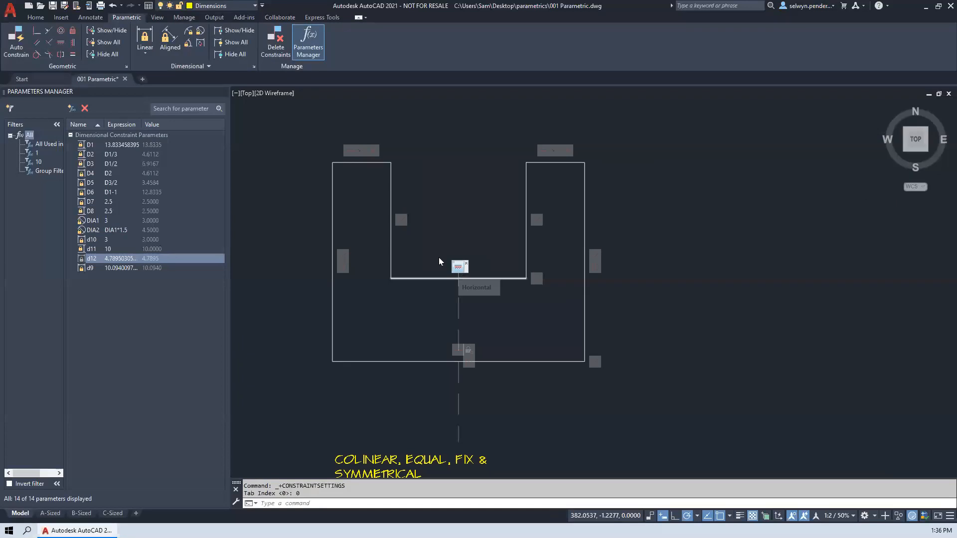
# - Try raising the constraint bar transparency to 90 in the geometric constraint settings
pyautogui.click(127, 67)
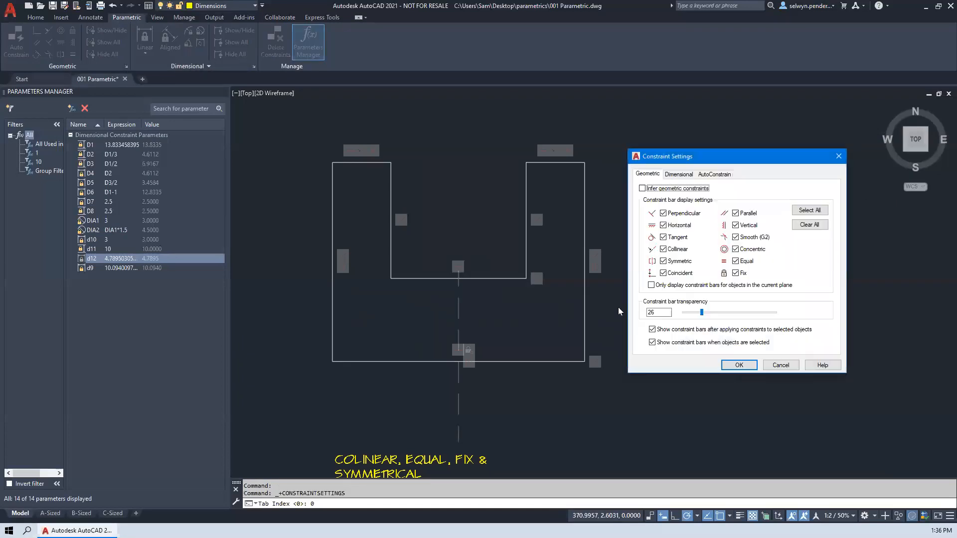
pyautogui.moveTo(704, 316); pyautogui.dragTo(805, 316)
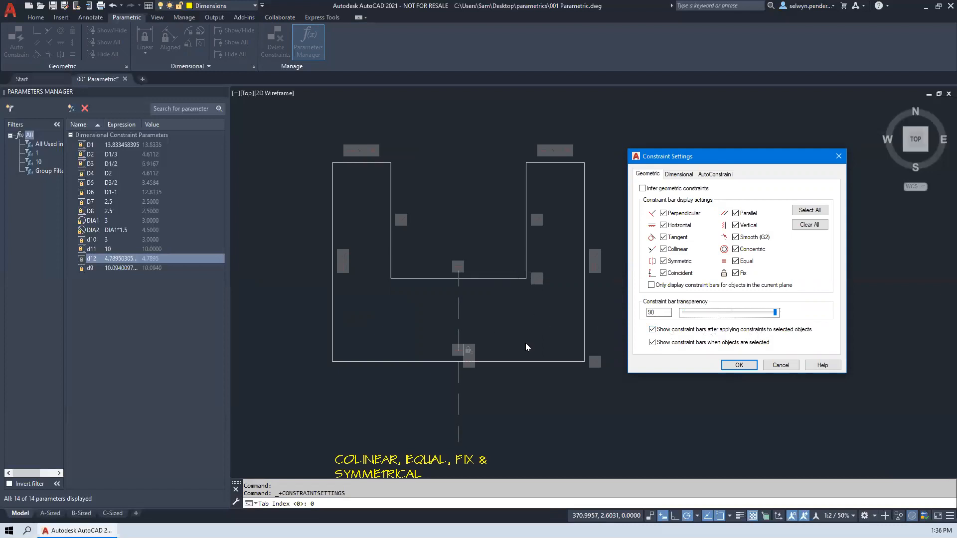
pyautogui.click(550, 355)
# - Review the dimensional and AutoConstrain settings, and discard the pending changes in the constraint settings
pyautogui.click(678, 174)
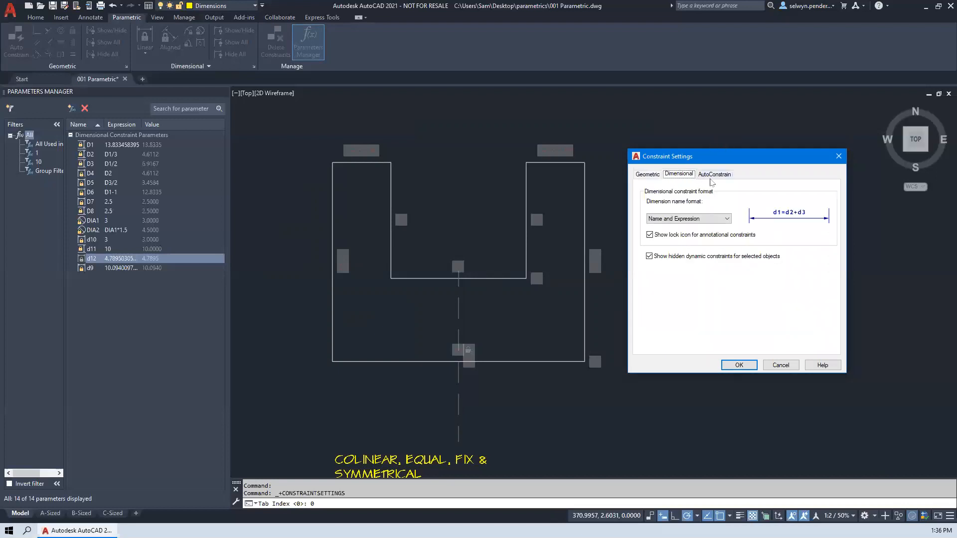
pyautogui.click(712, 176)
pyautogui.click(691, 176)
pyautogui.click(703, 175)
pyautogui.click(649, 174)
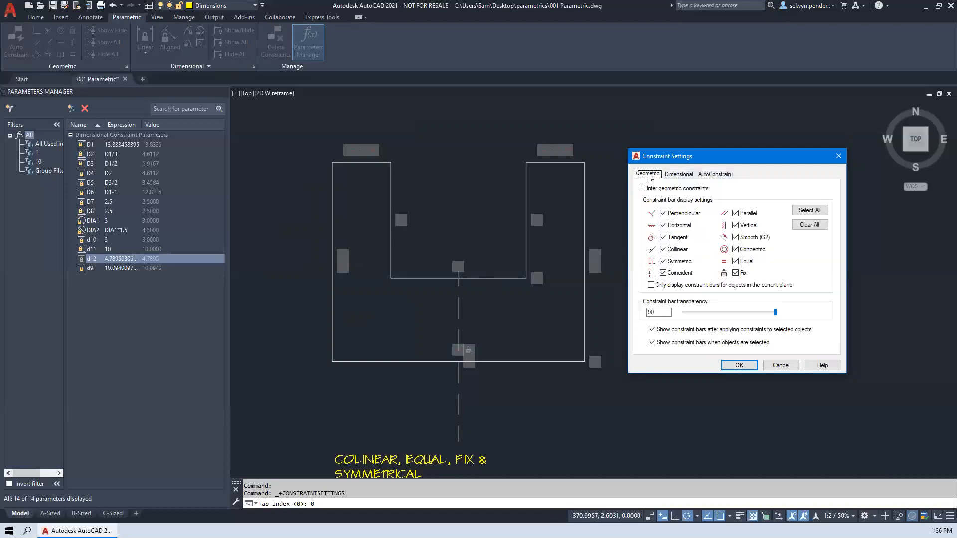
pyautogui.click(778, 364)
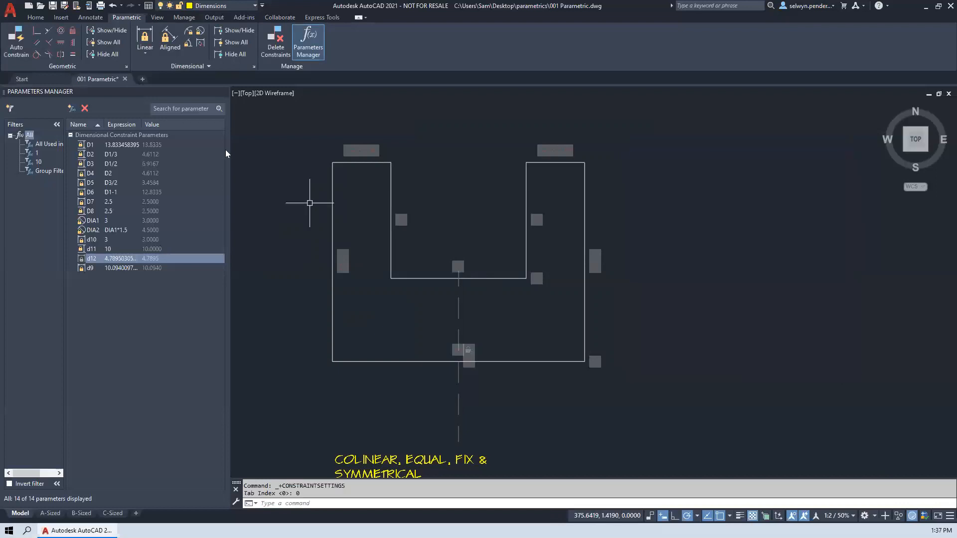
# - Recheck the saved geometric constraint settings and the dimensional constraint format options without changing them
pyautogui.click(127, 68)
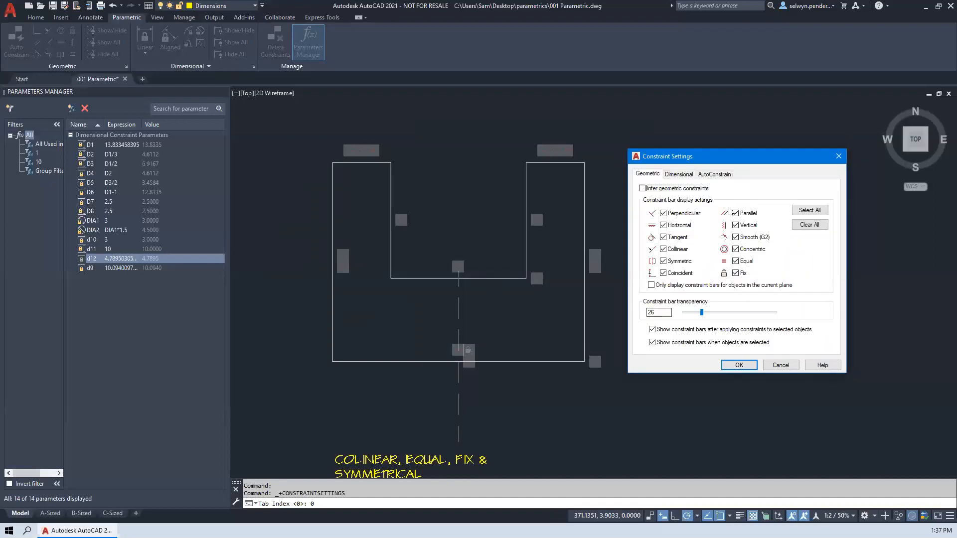
pyautogui.click(838, 156)
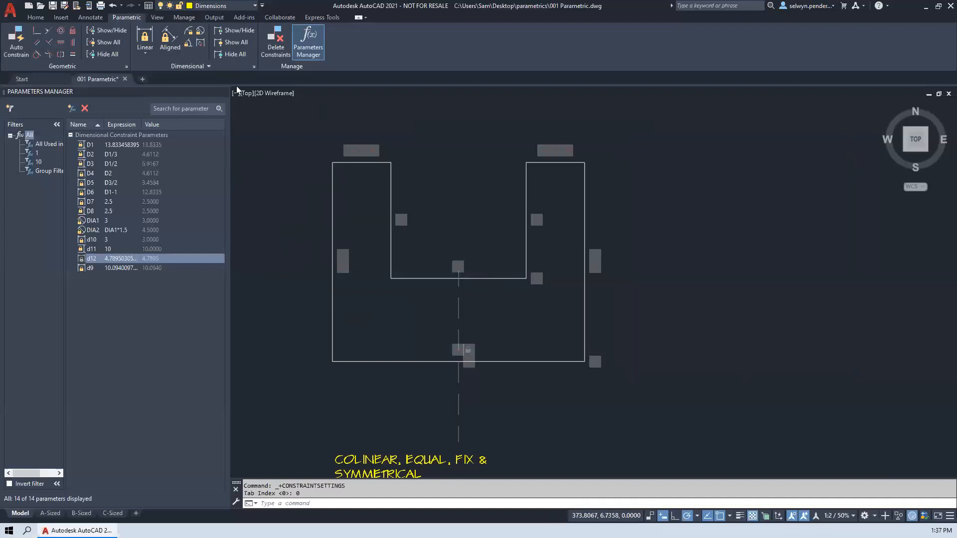
pyautogui.click(253, 67)
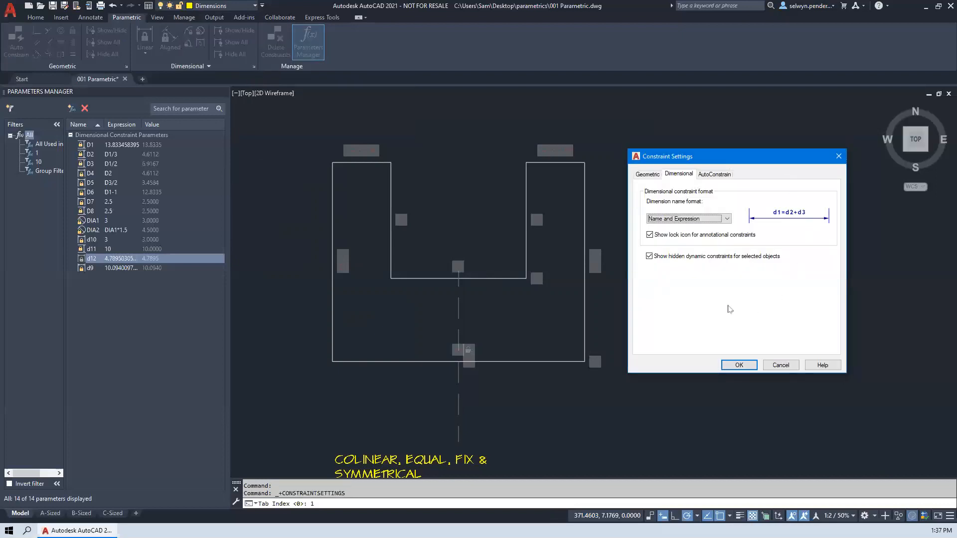
pyautogui.click(780, 364)
# - Set the dimension name format of the dimensional constraints to Name, with the CONVERT shape in view
pyautogui.moveTo(783, 298); pyautogui.dragTo(440, 248, button='middle')
pyautogui.scroll(-6, 748, 297)
pyautogui.moveTo(783, 284)
pyautogui.mouseDown(button='middle')
pyautogui.moveTo(578, 293)
pyautogui.moveTo(492, 276)
pyautogui.mouseUp(button='middle')
pyautogui.scroll(2, 578, 293)
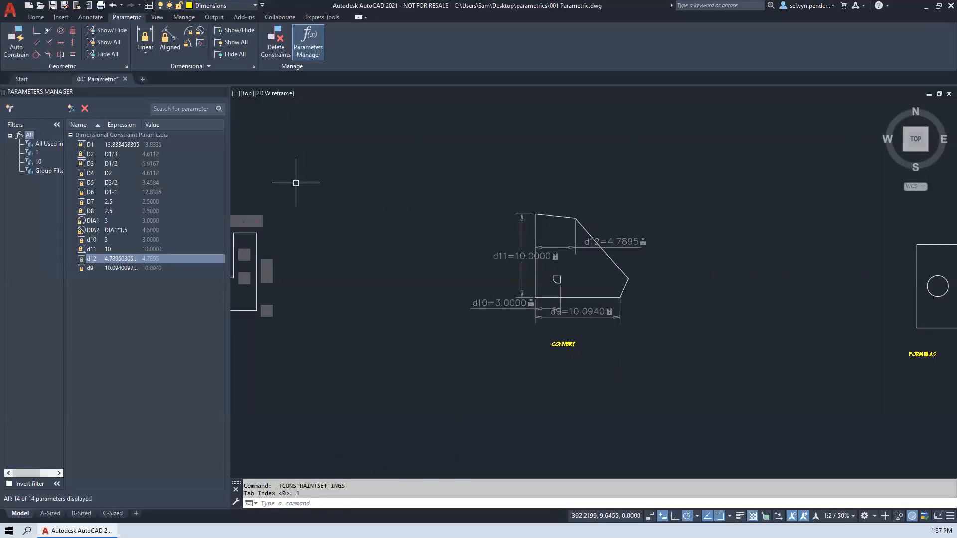
pyautogui.click(254, 66)
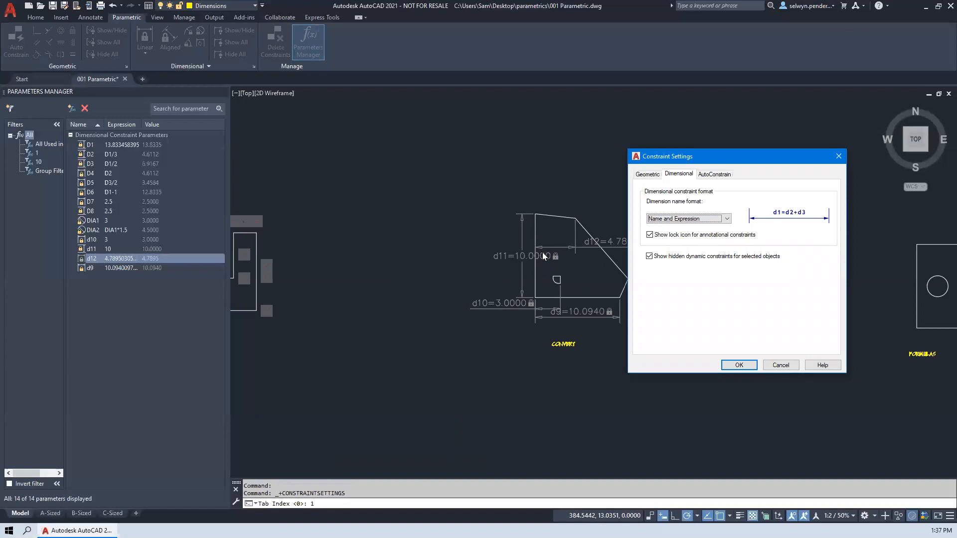
pyautogui.click(681, 219)
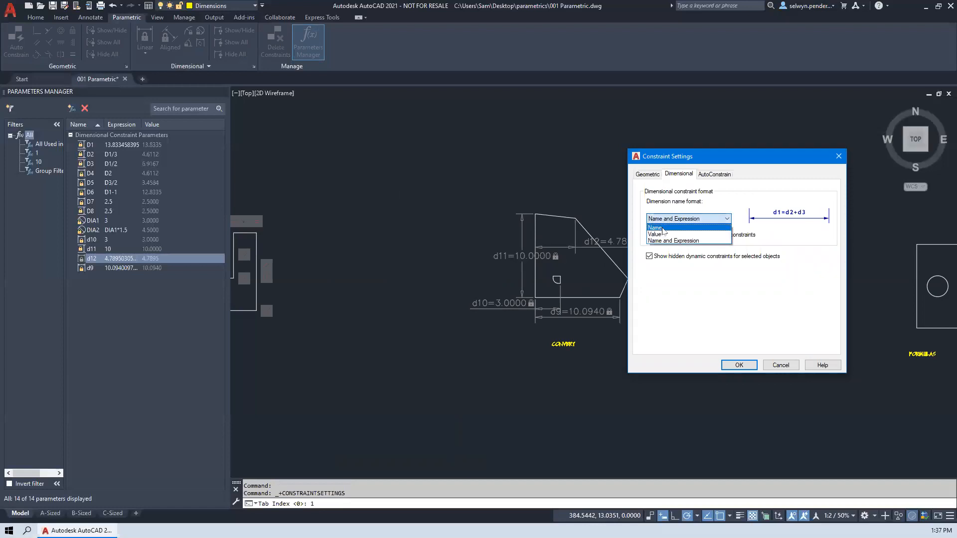
pyautogui.click(663, 228)
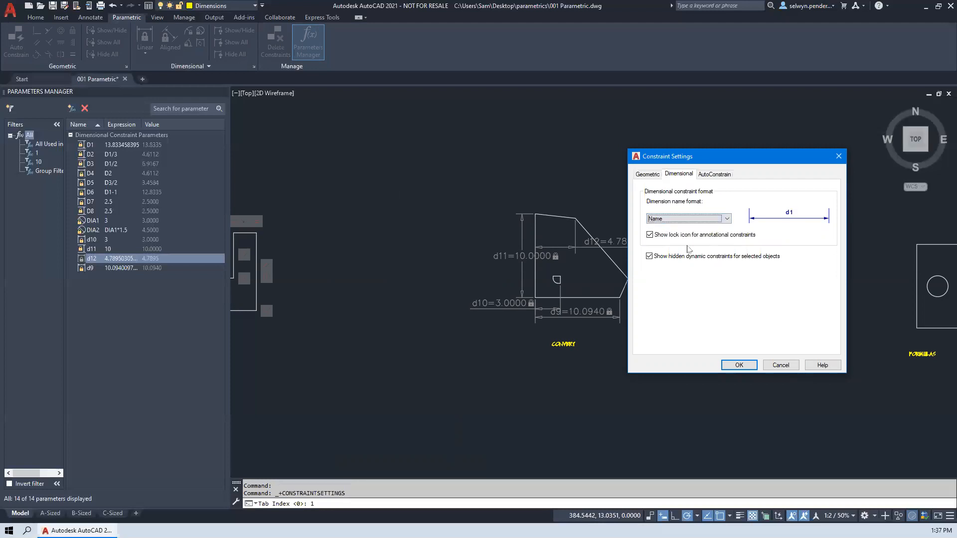
pyautogui.click(739, 365)
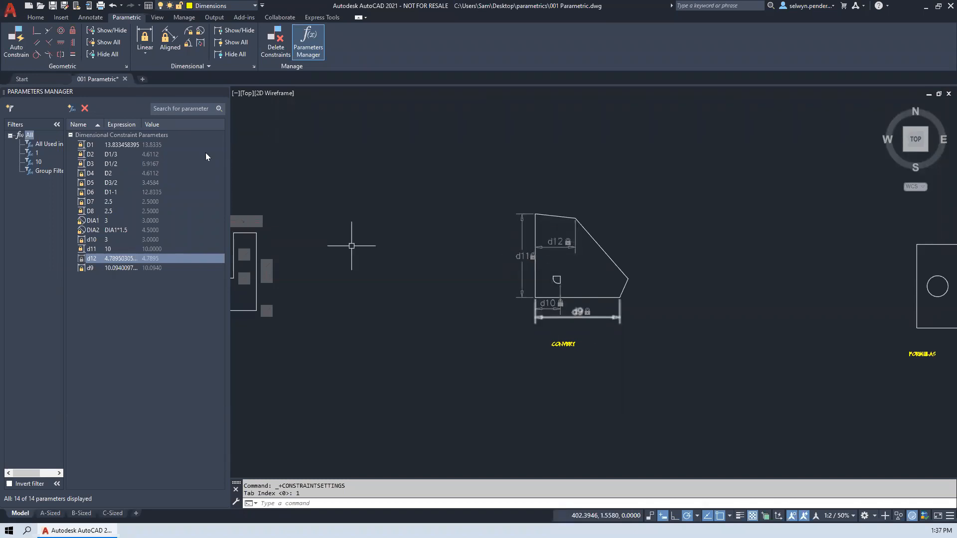
# - Set the dimension name format of the dimensional constraints to Value
pyautogui.click(253, 65)
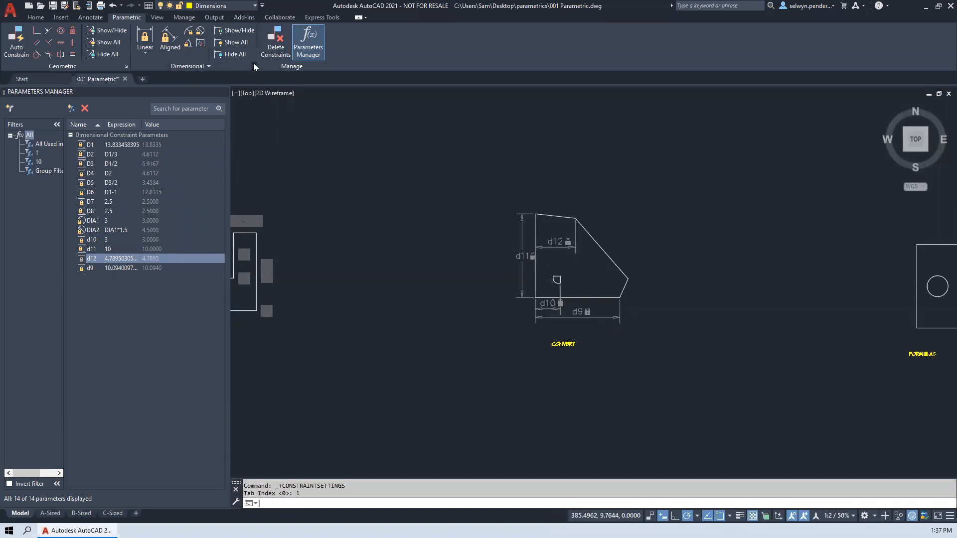
pyautogui.click(678, 220)
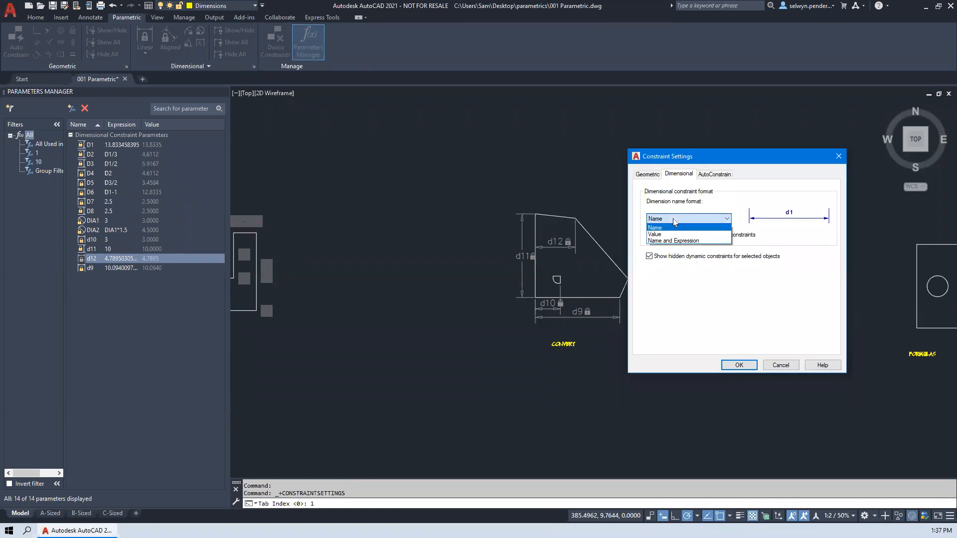
pyautogui.click(679, 234)
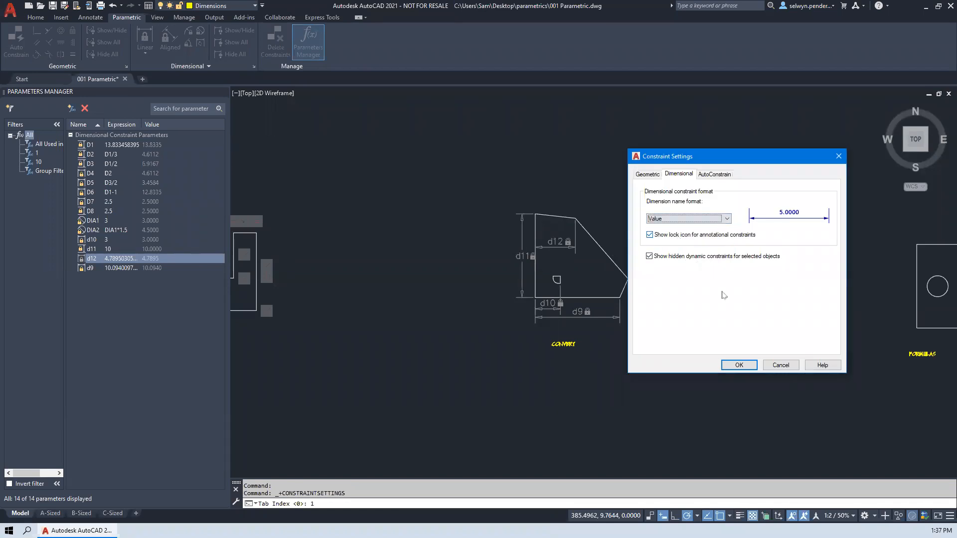
pyautogui.click(739, 365)
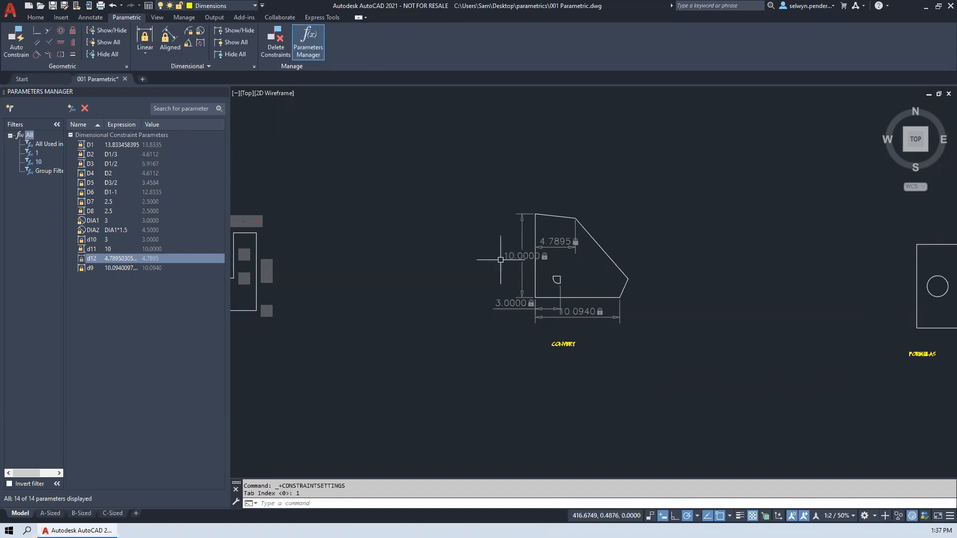
# - Inspect the dimensions on the CONVERT shape and review the AutoConstrain settings' constraint types and priorities
pyautogui.scroll(6, 524, 238)
pyautogui.scroll(-2, 493, 234)
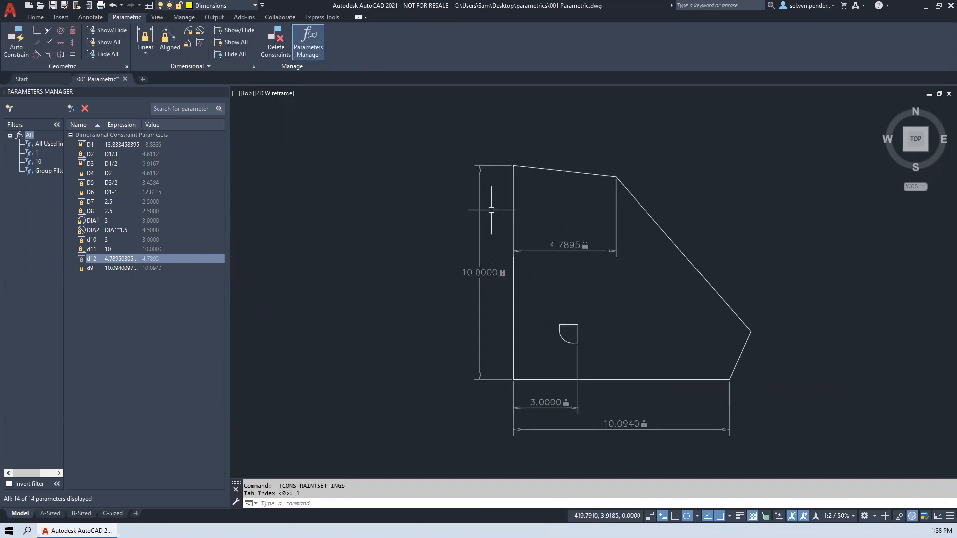
pyautogui.scroll(-2, 493, 215)
pyautogui.moveTo(493, 217); pyautogui.dragTo(465, 244, button='middle')
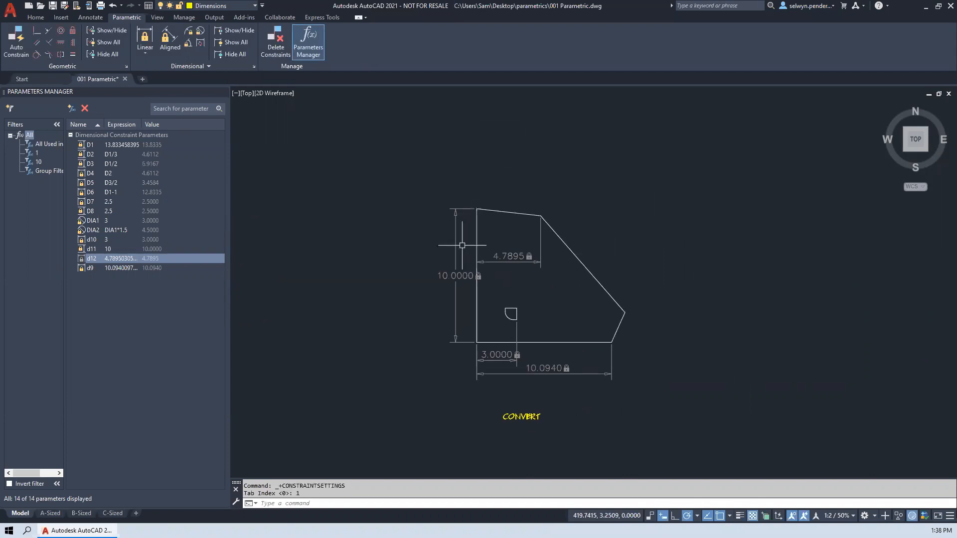
pyautogui.click(253, 67)
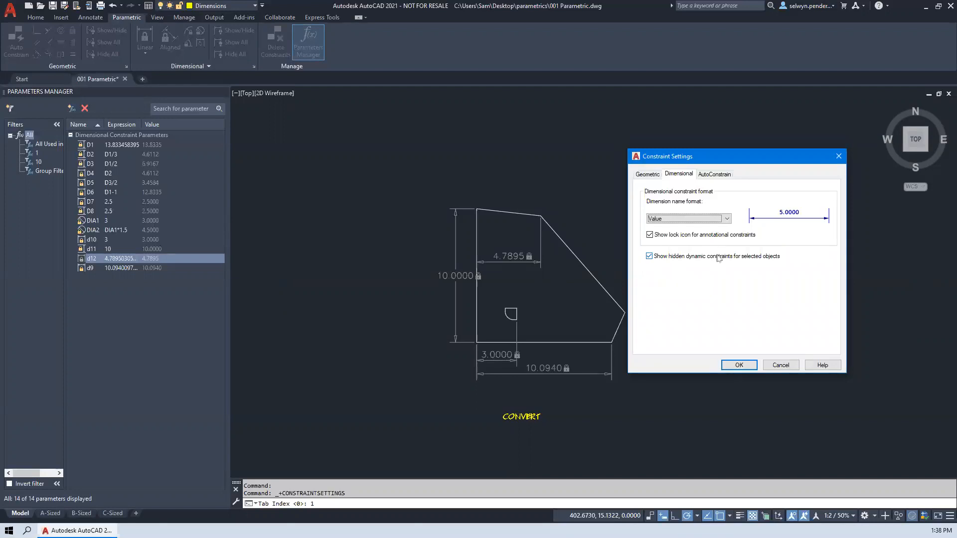
pyautogui.click(713, 174)
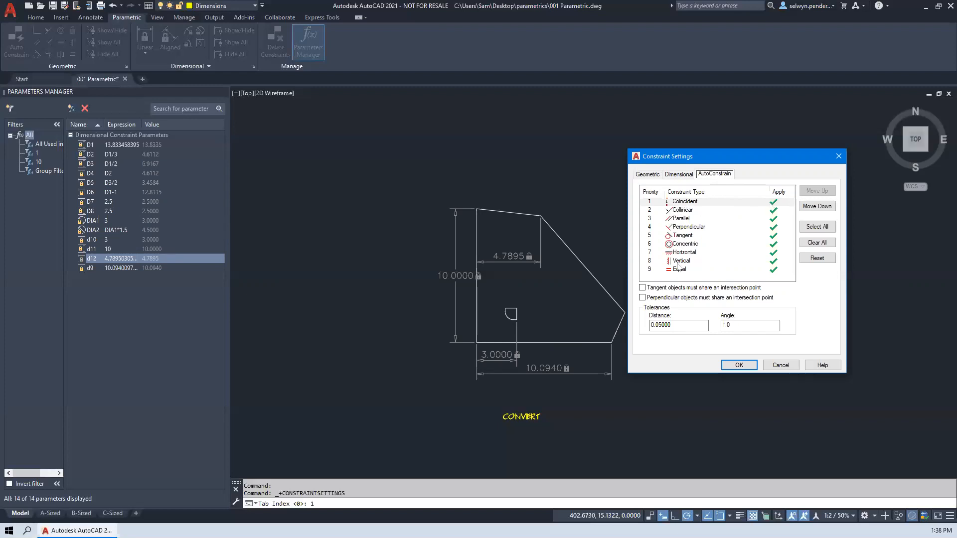
# - Turn the Parallel type off and back on in the AutoConstrain settings, check the distance tolerance, and accept the settings
pyautogui.click(776, 219)
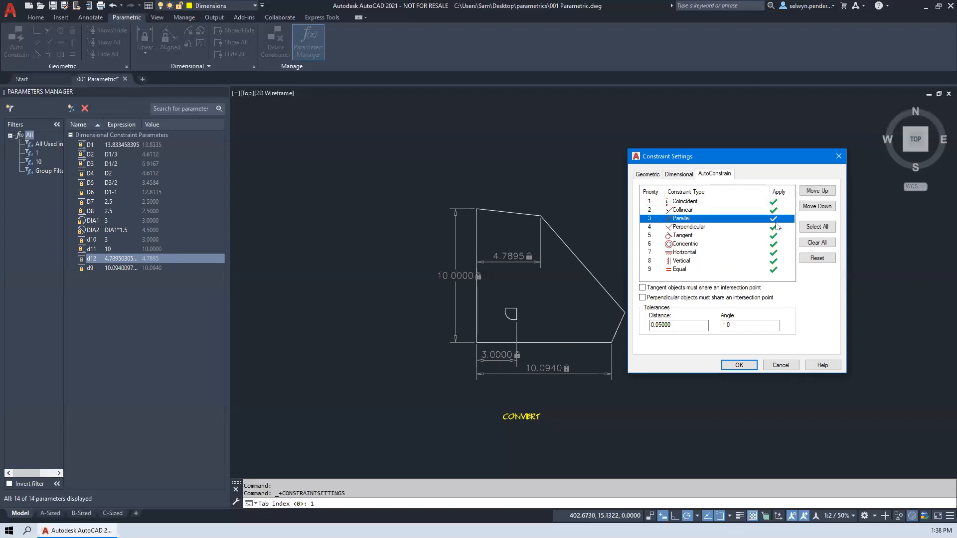
pyautogui.click(773, 238)
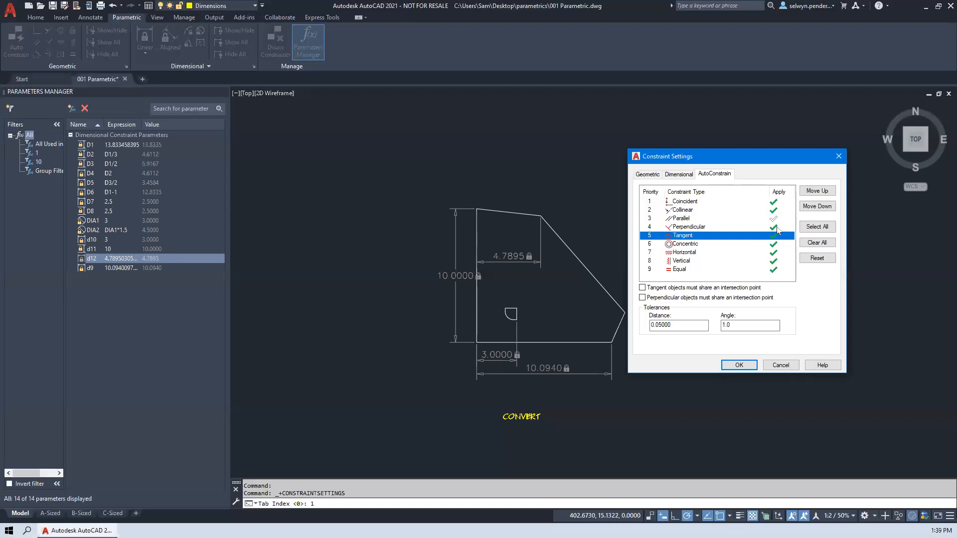
pyautogui.click(774, 219)
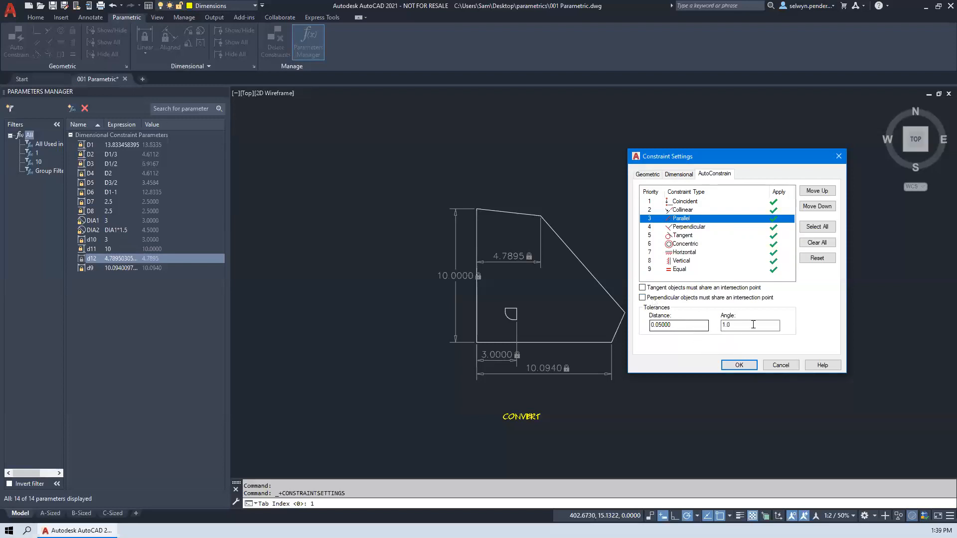
pyautogui.click(683, 325)
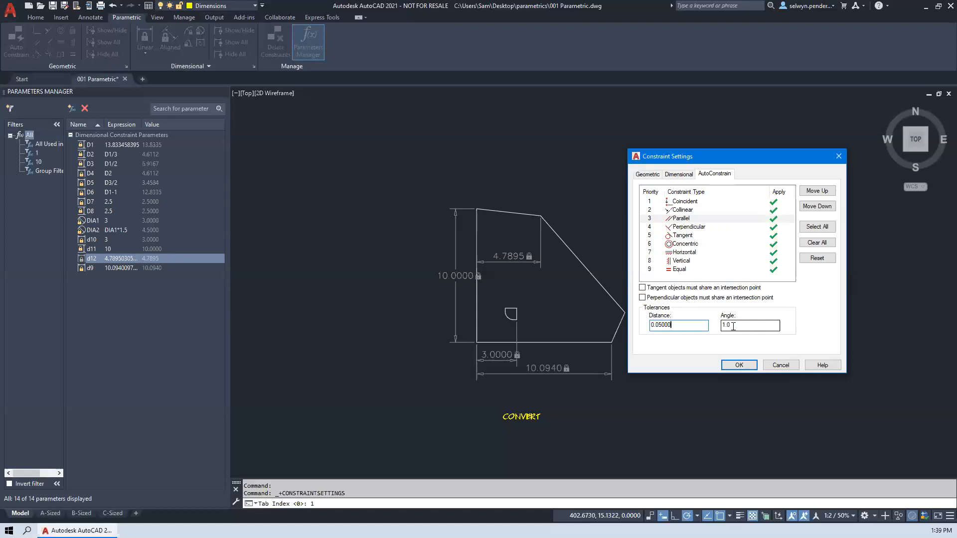
pyautogui.click(733, 369)
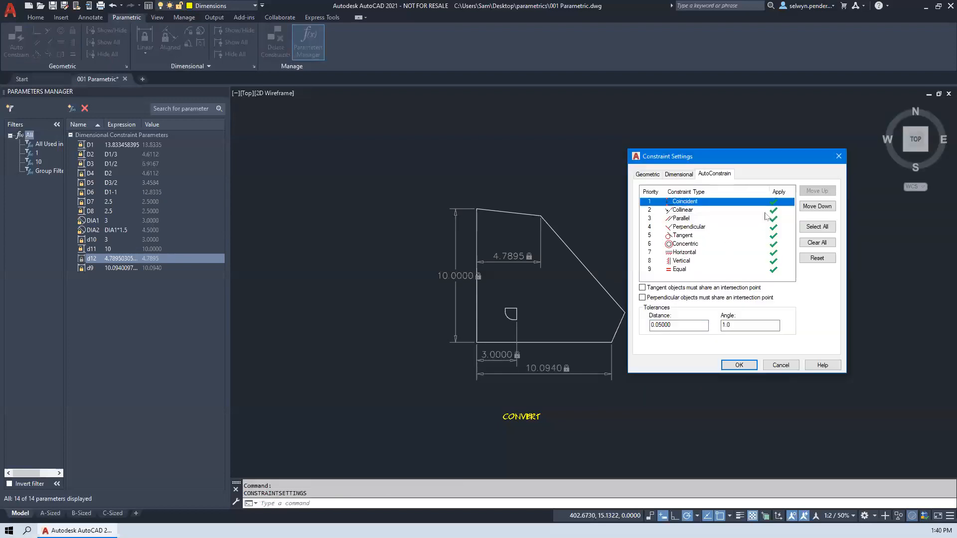
# - Move Parallel up one place in the AutoConstrain priority order, move it back down, and accept the settings
pyautogui.click(681, 219)
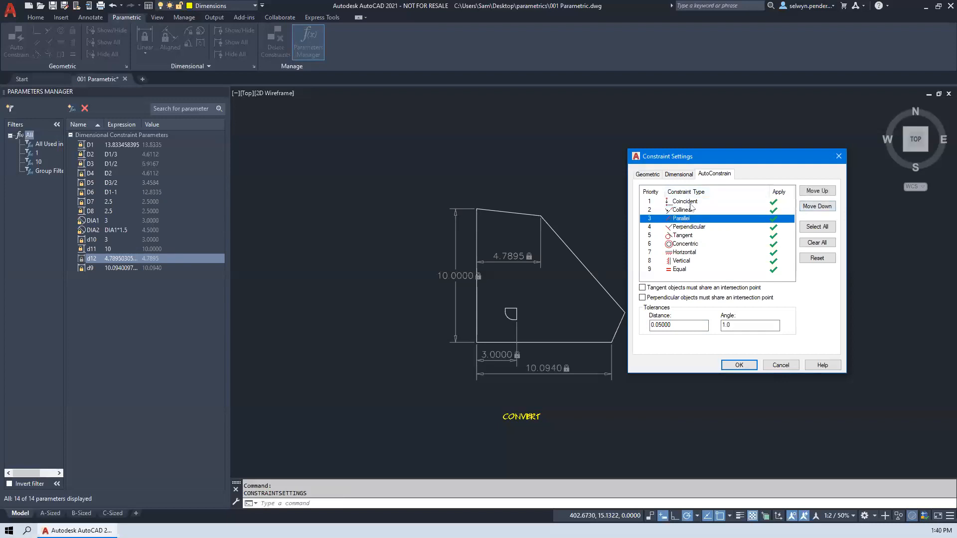
pyautogui.click(818, 192)
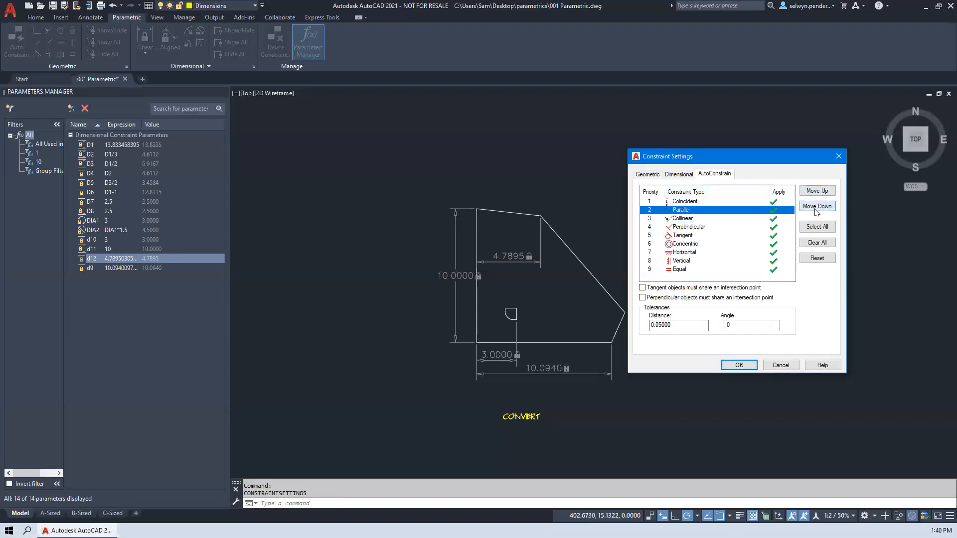
pyautogui.click(818, 208)
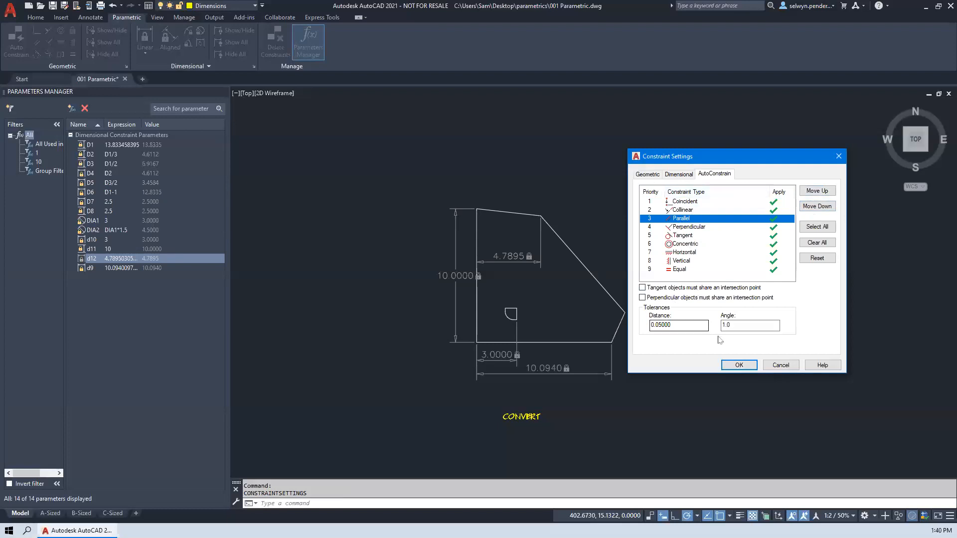
pyautogui.click(739, 366)
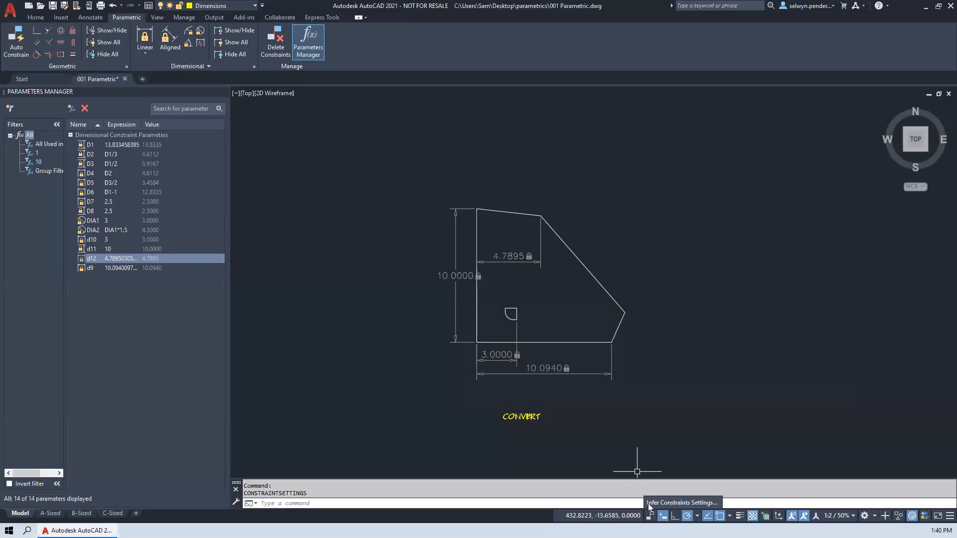
# - Review the geometric constraint settings through the Infer Constraints toggle's settings, and close them without changes
pyautogui.rightClick(650, 517)
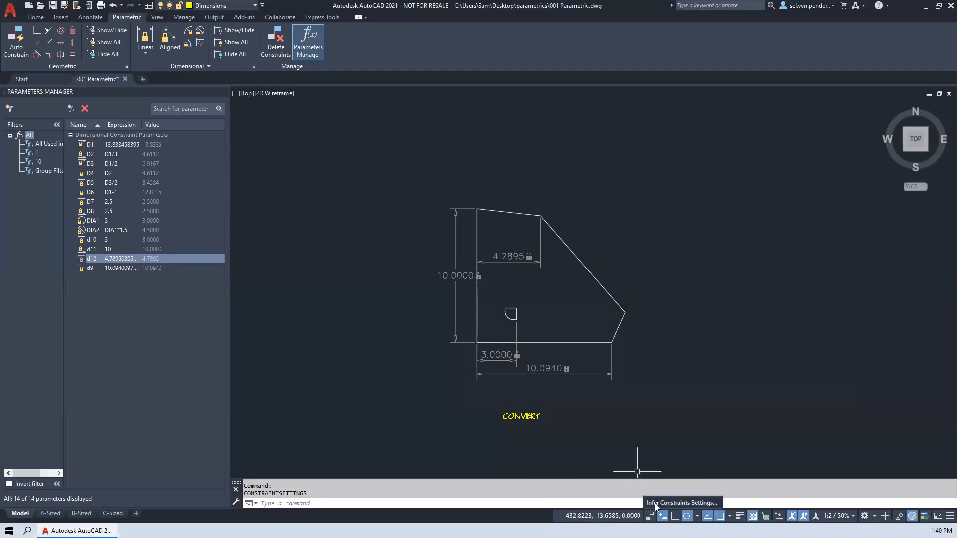
pyautogui.click(686, 503)
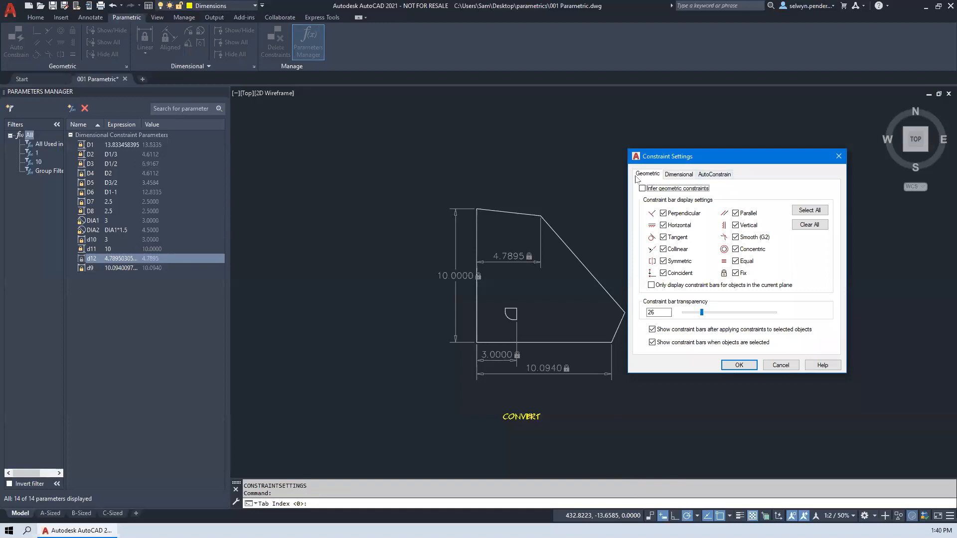
pyautogui.click(838, 156)
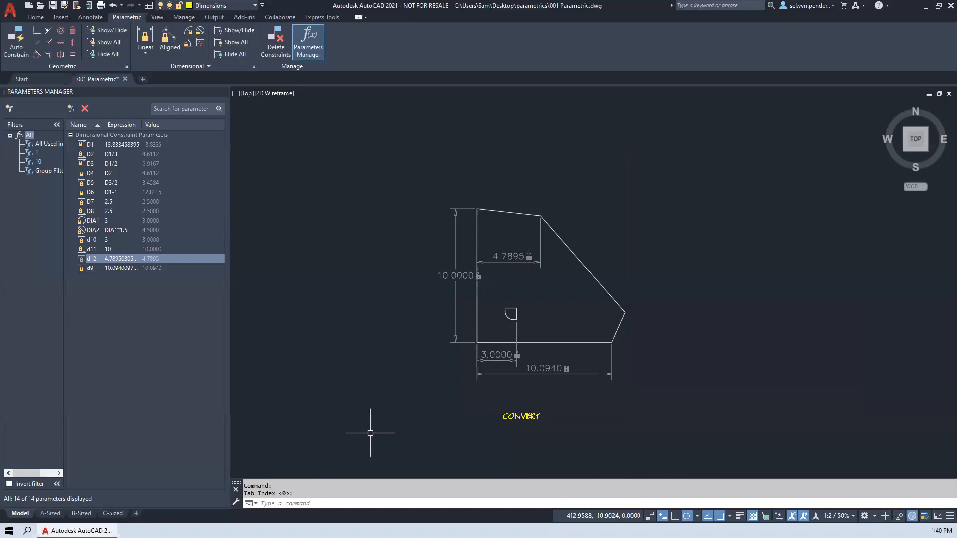
# - Apply AutoConstrain to the rectangle and circle of the FORMULAS example
pyautogui.moveTo(884, 342)
pyautogui.mouseDown(button='middle')
pyautogui.moveTo(691, 304)
pyautogui.moveTo(498, 321)
pyautogui.mouseUp(button='middle')
pyautogui.scroll(-2, 703, 319)
pyautogui.scroll(5, 601, 319)
pyautogui.moveTo(576, 334)
pyautogui.mouseDown(button='middle')
pyautogui.moveTo(453, 303)
pyautogui.moveTo(474, 321)
pyautogui.moveTo(539, 297)
pyautogui.moveTo(951, 334)
pyautogui.moveTo(873, 331)
pyautogui.mouseUp(button='middle')
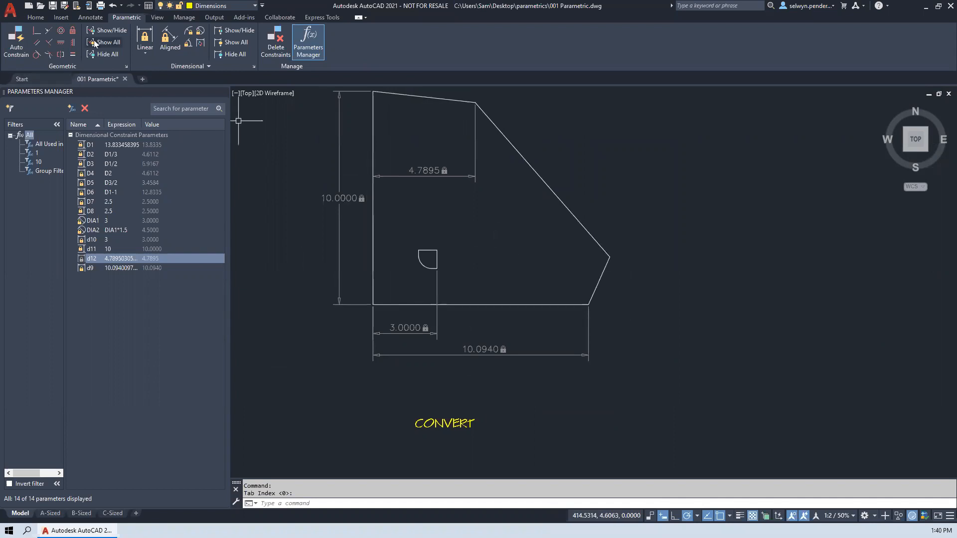
pyautogui.moveTo(671, 240)
pyautogui.mouseDown(button='middle')
pyautogui.moveTo(530, 233)
pyautogui.moveTo(178, 265)
pyautogui.mouseUp(button='middle')
pyautogui.moveTo(748, 291); pyautogui.dragTo(404, 260, button='middle')
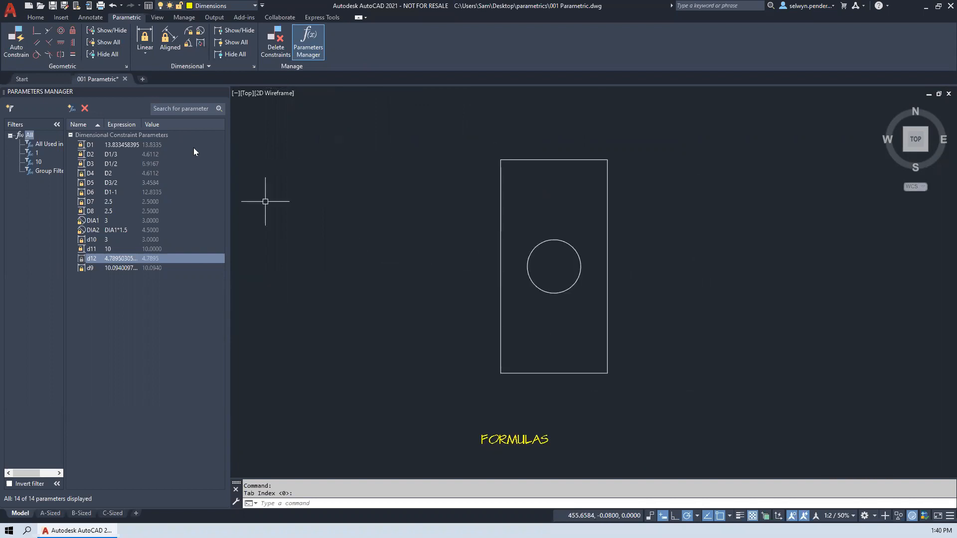
pyautogui.click(13, 41)
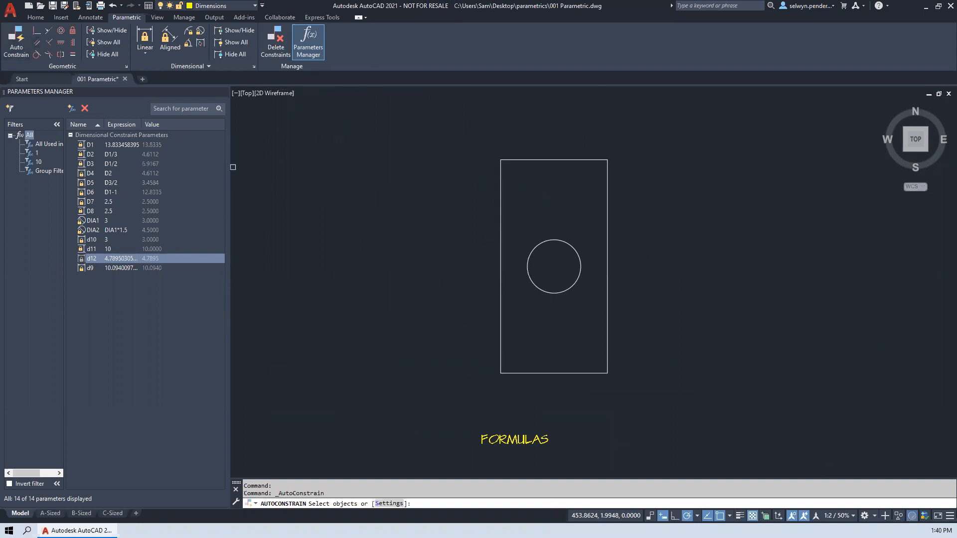
pyautogui.click(434, 133)
pyautogui.click(655, 406)
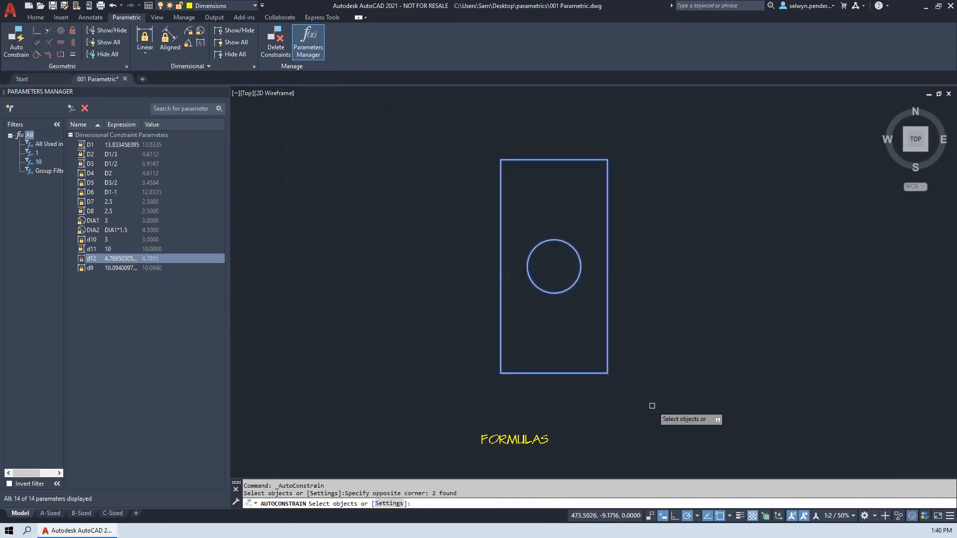
pyautogui.press('Return')
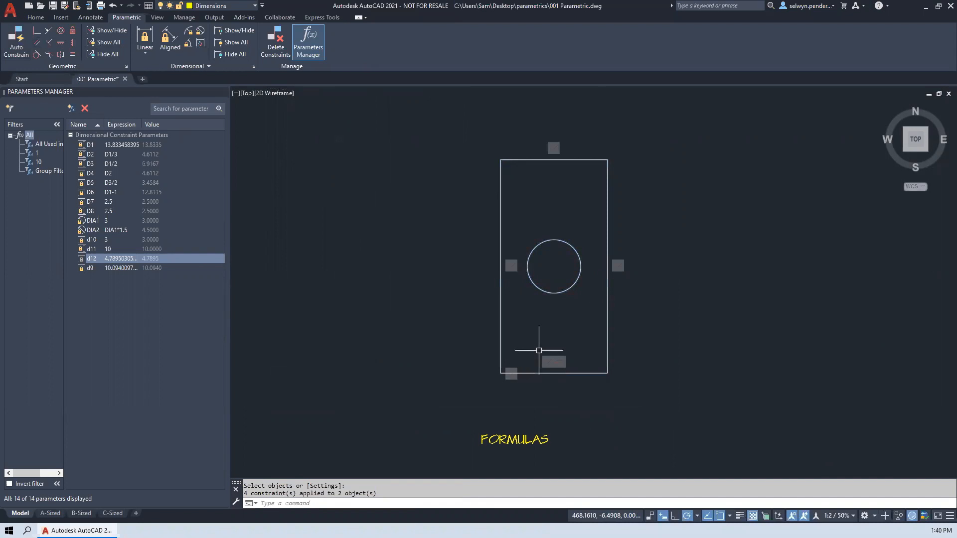
# - Adjust the constraint bar transparency in the geometric constraint settings to make the bars more opaque, and clear any pending selection
pyautogui.click(125, 66)
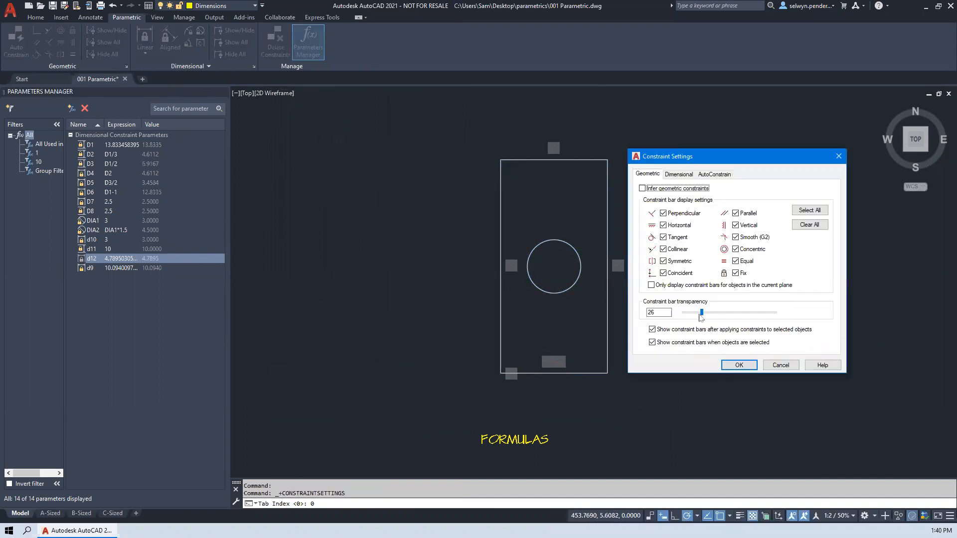
pyautogui.click(739, 364)
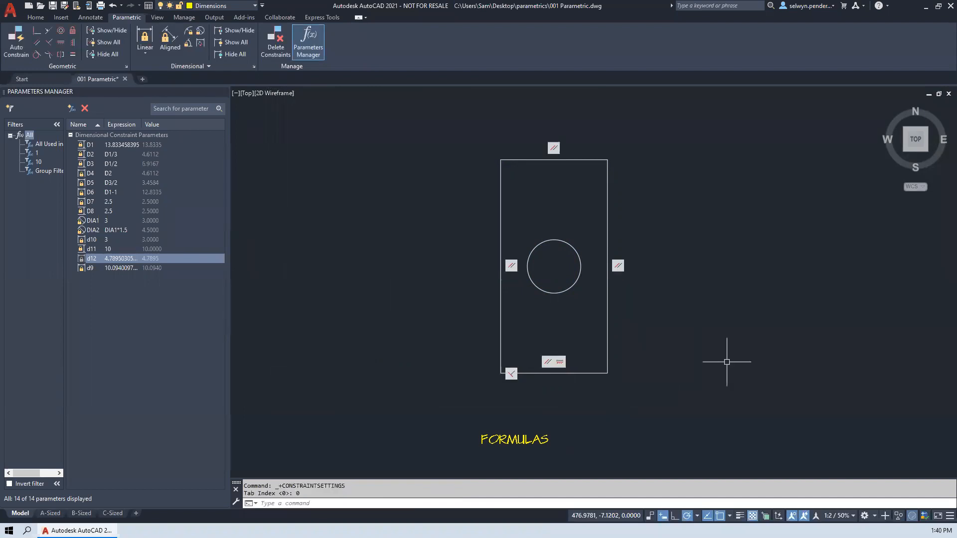
pyautogui.click(675, 438)
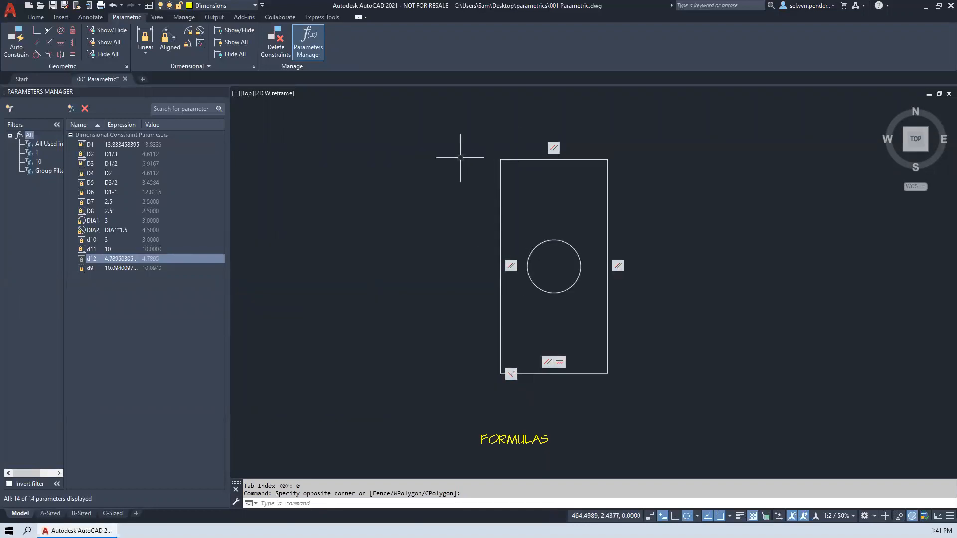
pyautogui.press('Escape')
pyautogui.press('Escape')
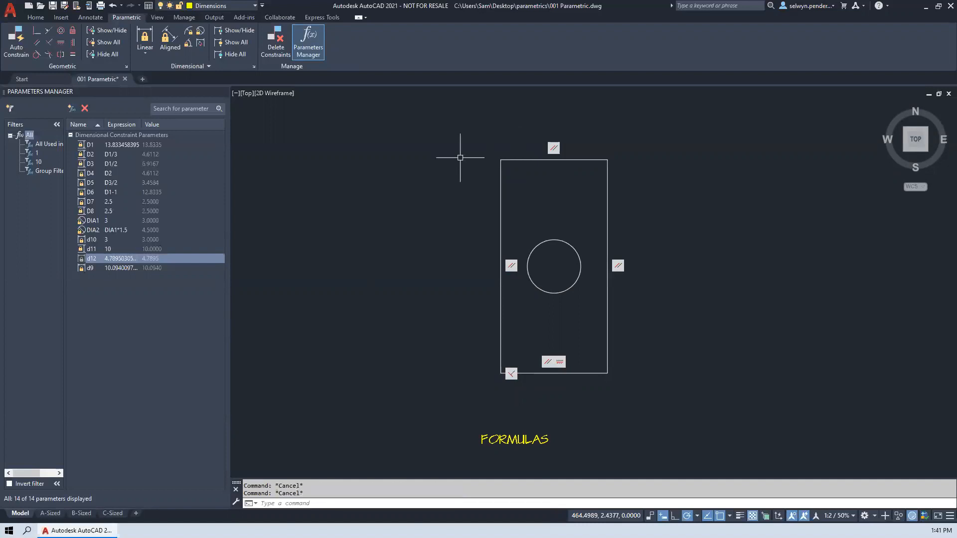
# - Measure the vertical distance along the FORMULAS rectangle's left edge with the DIST command
pyautogui.write('dist')
pyautogui.press('Return')
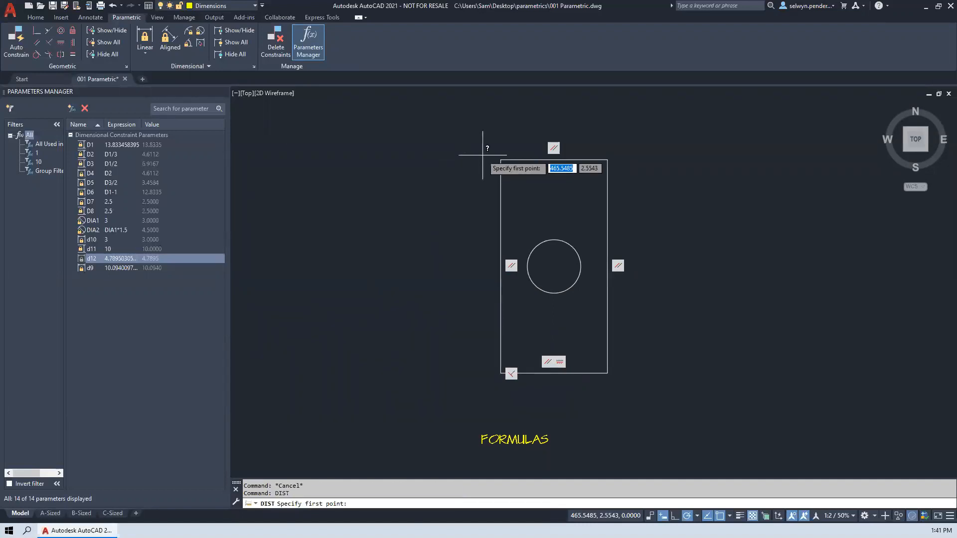
pyautogui.click(482, 156)
pyautogui.click(500, 372)
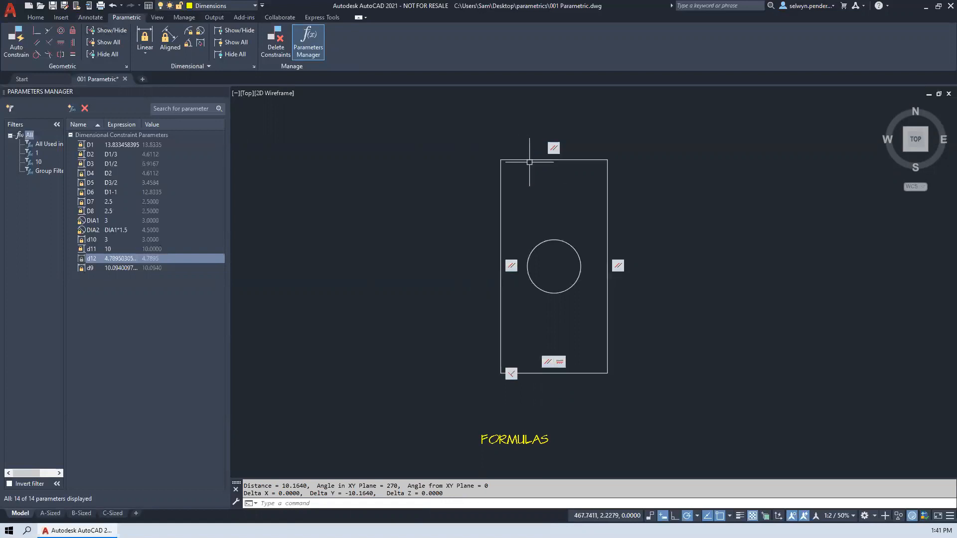
# - Try to place a linear dimensional constraint between the lower and upper left corners of the FORMULAS rectangle
pyautogui.click(144, 38)
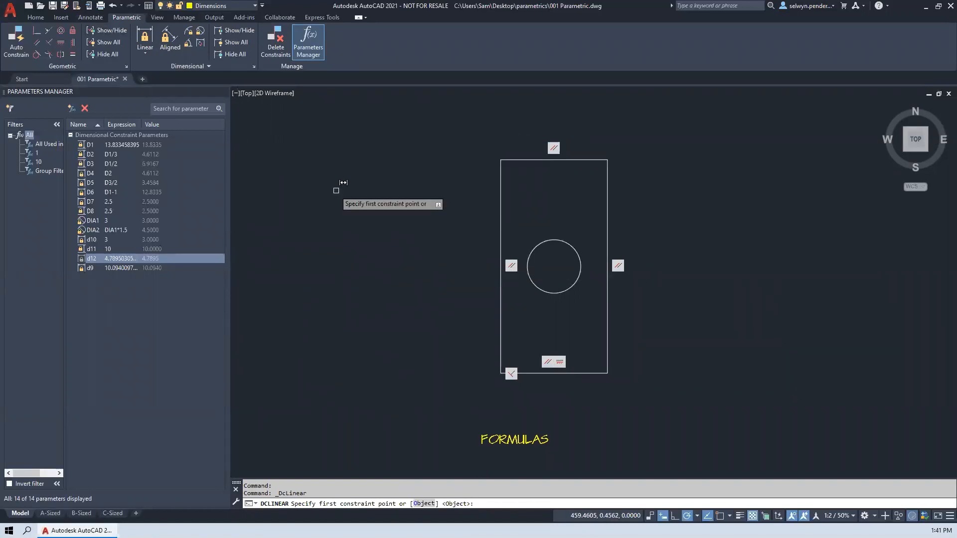
pyautogui.click(501, 352)
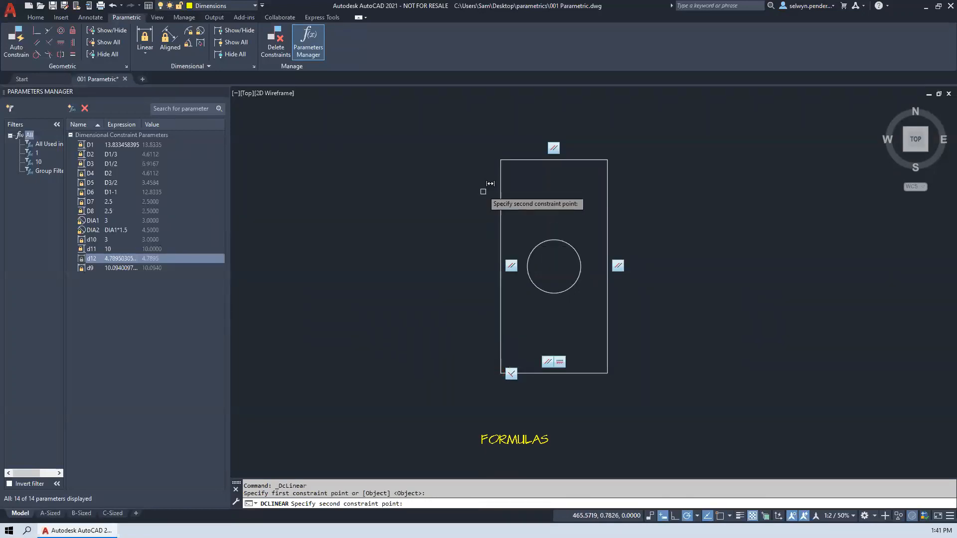
pyautogui.click(501, 160)
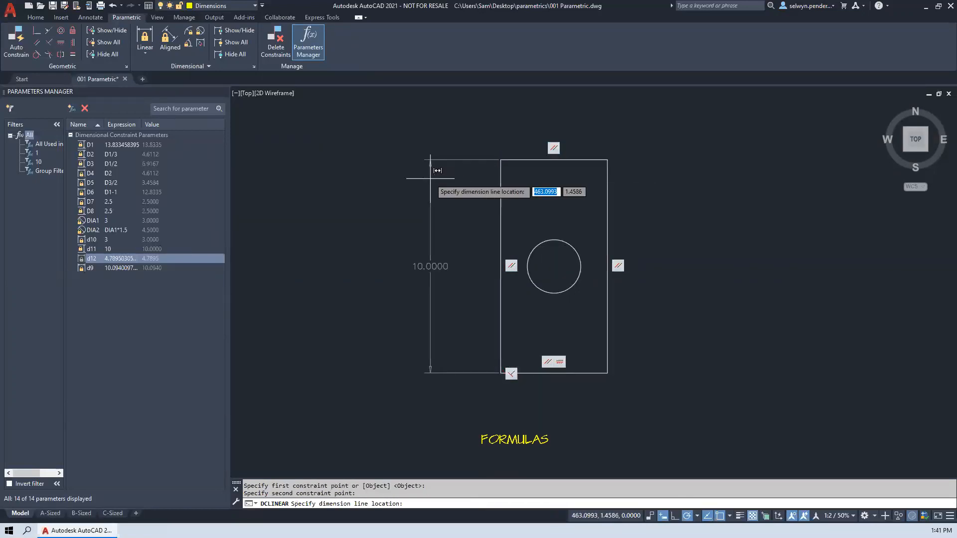
pyautogui.click(430, 202)
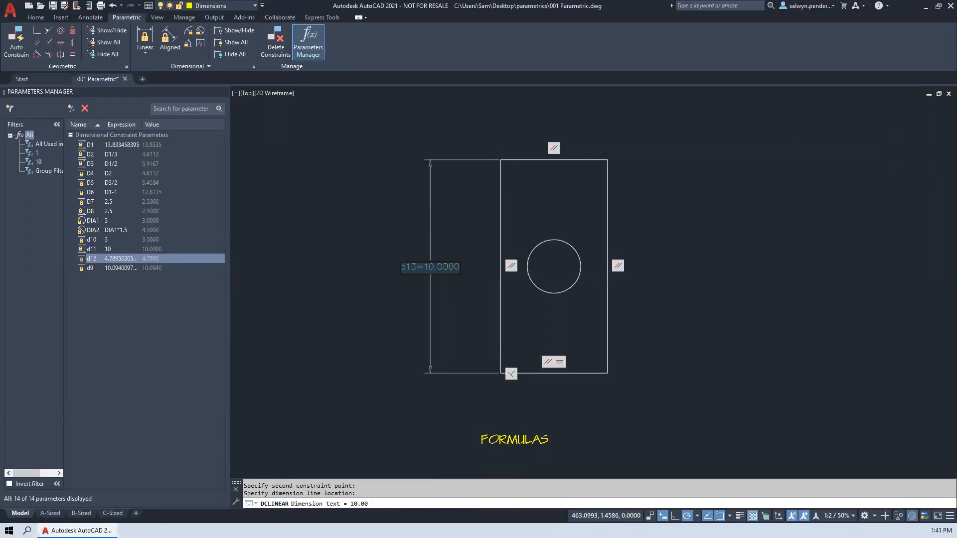
pyautogui.press('Return')
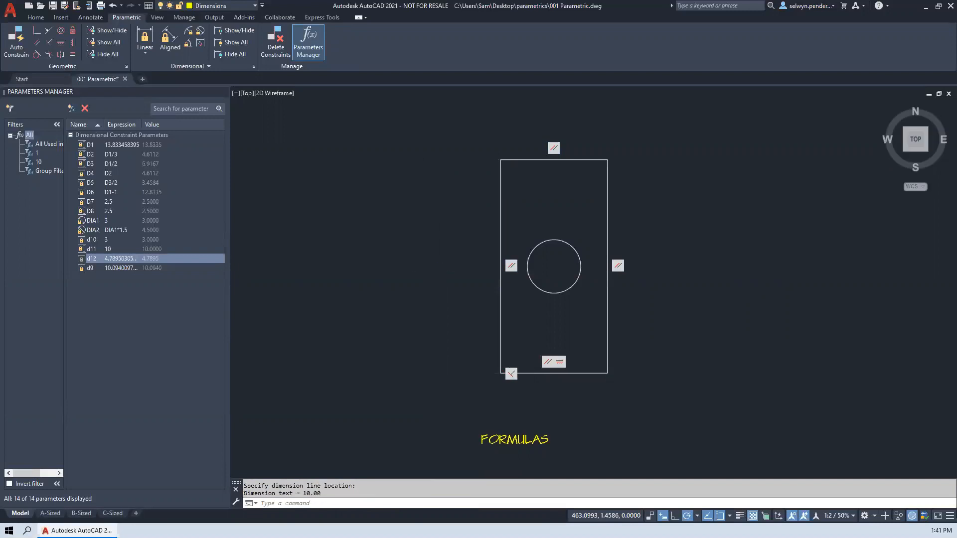
# - Add a vertical linear dimensional constraint to the FORMULAS rectangle's left edge using the Object option, accepting the default expression
pyautogui.click(144, 37)
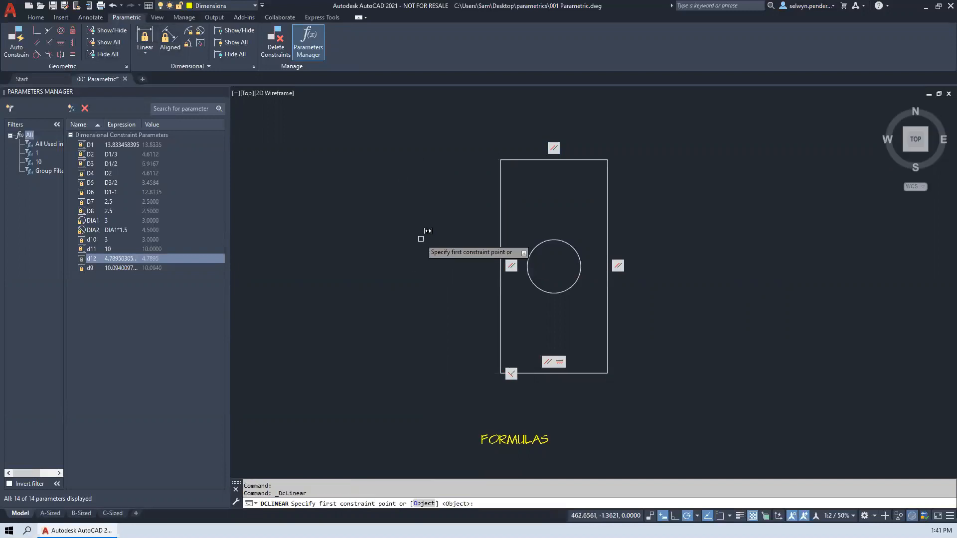
pyautogui.press('Return')
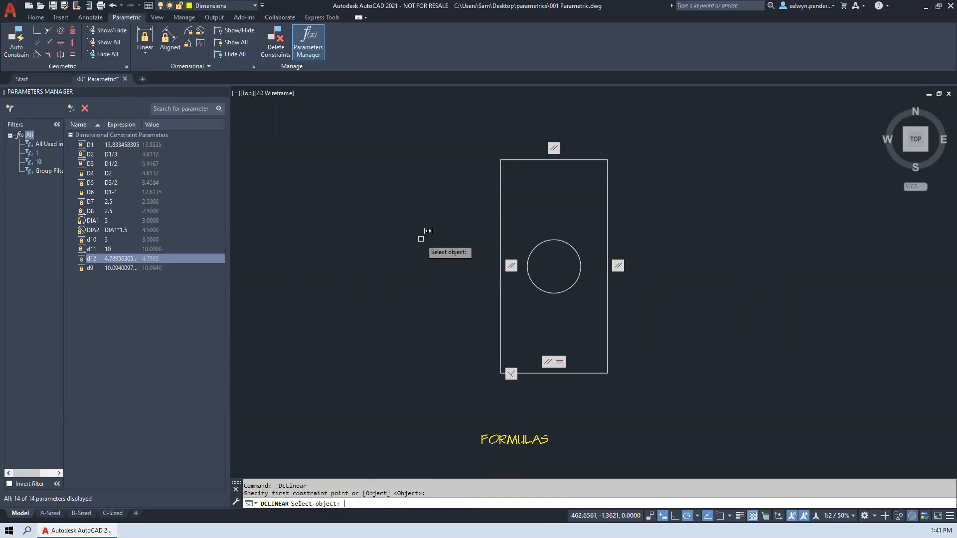
pyautogui.click(501, 236)
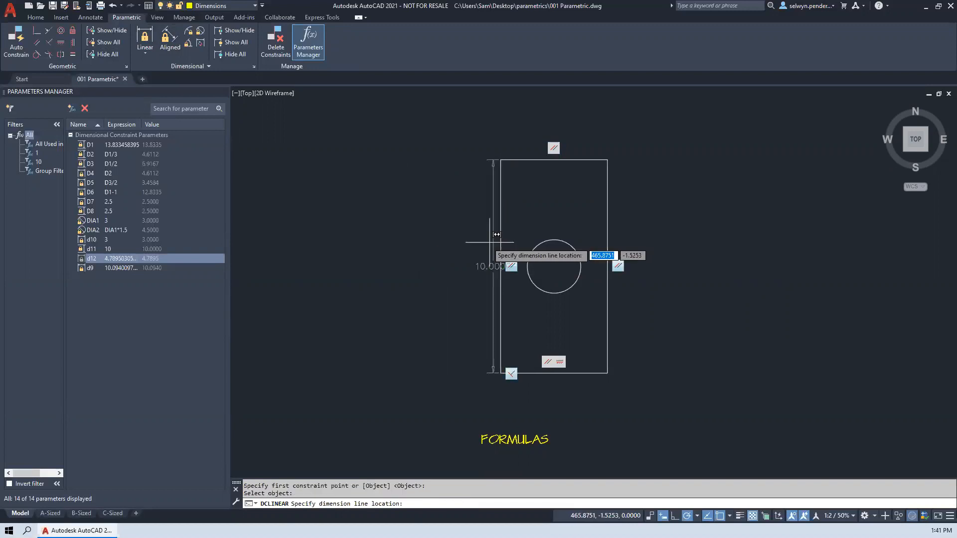
pyautogui.click(457, 241)
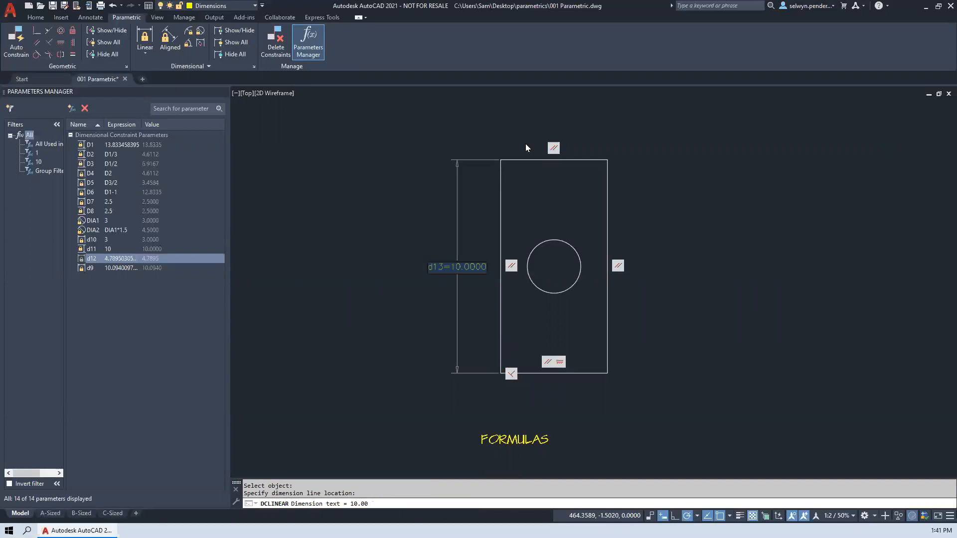
pyautogui.press('Return')
# - Add a horizontal linear dimensional constraint to the rectangle's top edge as an object, placed above it with the default expression
pyautogui.press('Return')
pyautogui.click(541, 159)
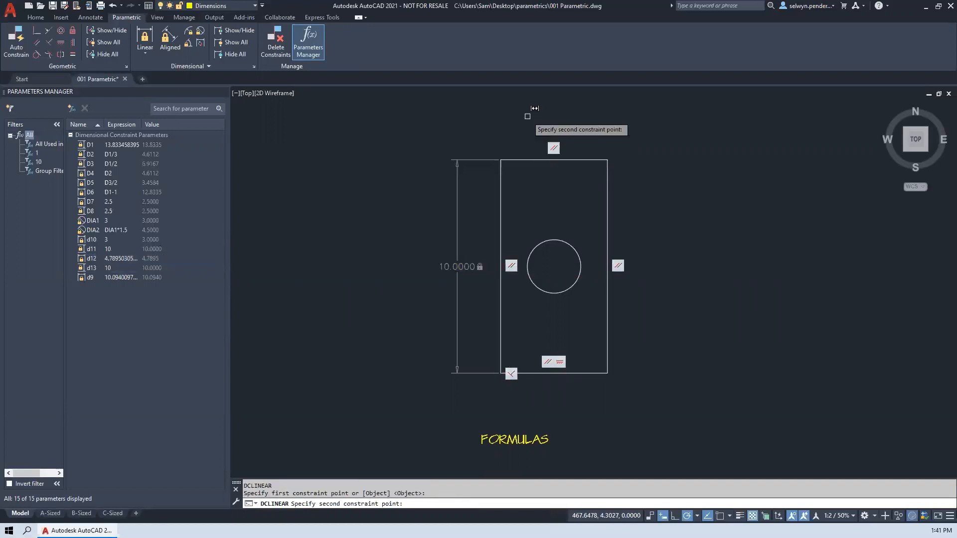
pyautogui.click(536, 160)
pyautogui.press('Escape')
pyautogui.press('Return')
pyautogui.press('Return')
pyautogui.click(513, 160)
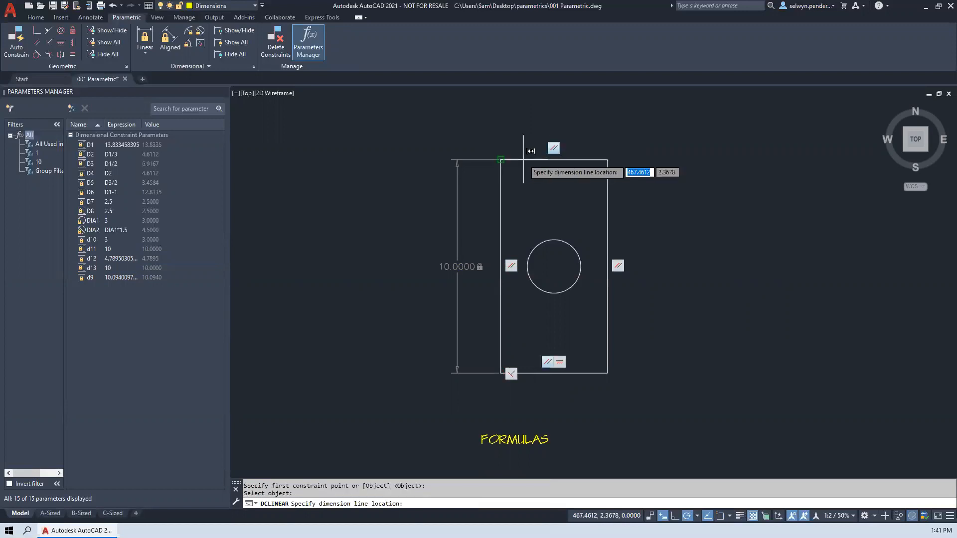
pyautogui.click(516, 125)
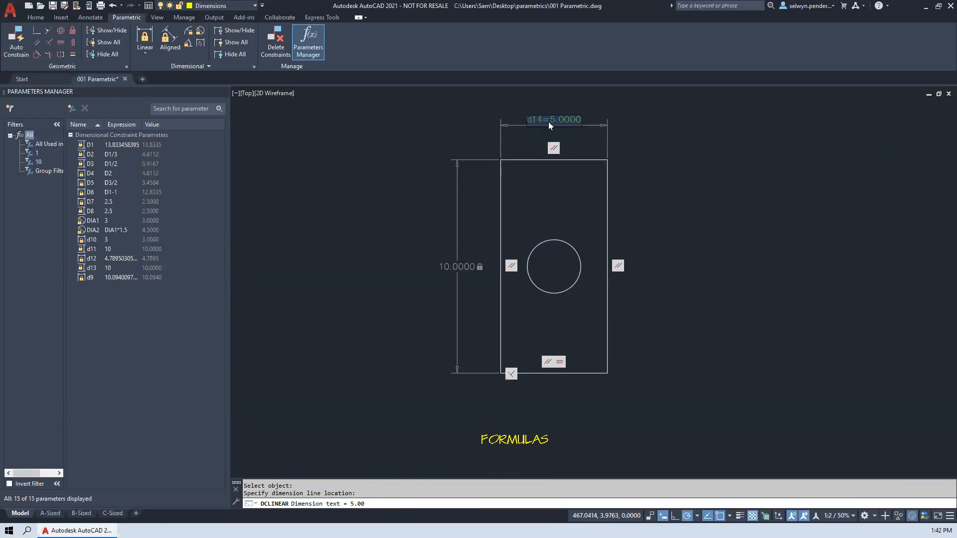
pyautogui.press('Return')
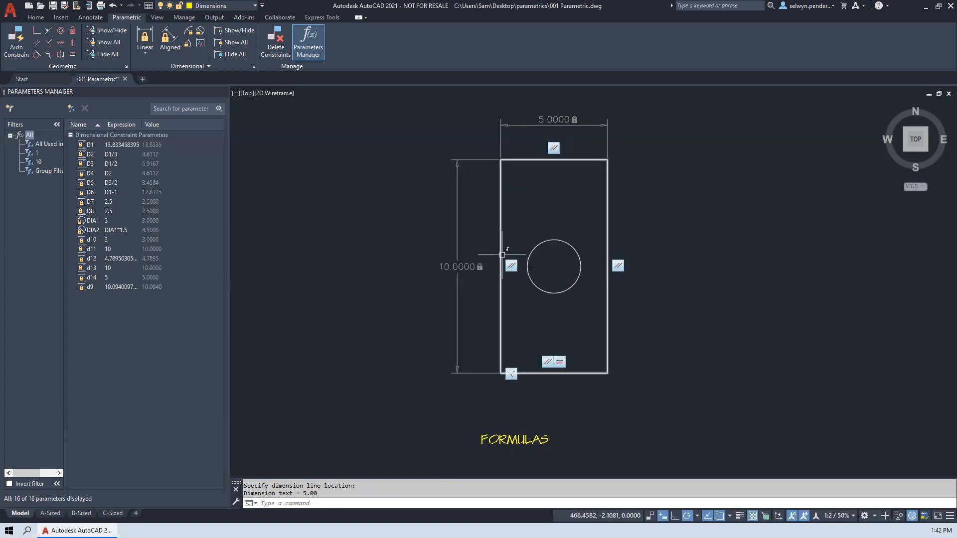
pyautogui.click(548, 241)
pyautogui.click(555, 267)
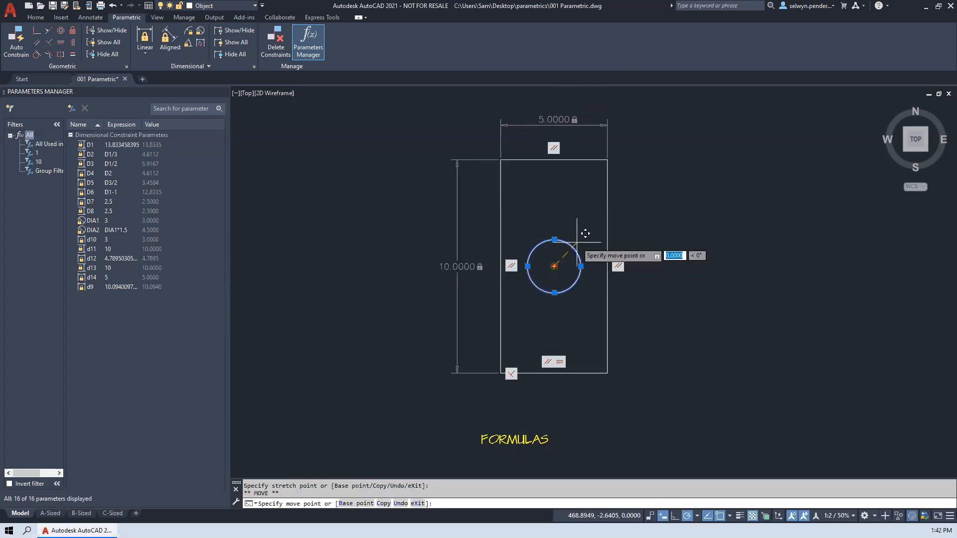
pyautogui.press('space')
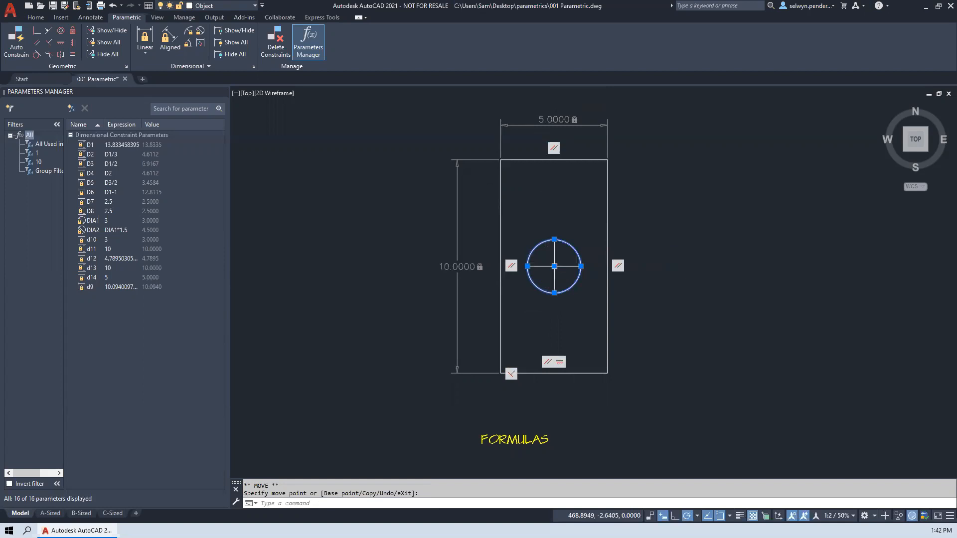
pyautogui.write('m')
pyautogui.press('Return')
pyautogui.write('mo')
pyautogui.press('Return')
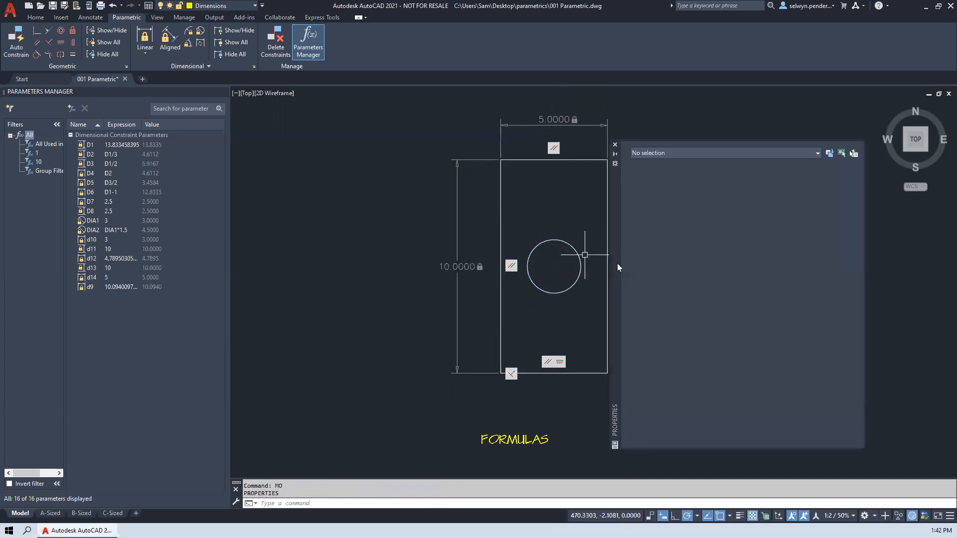
pyautogui.click(616, 146)
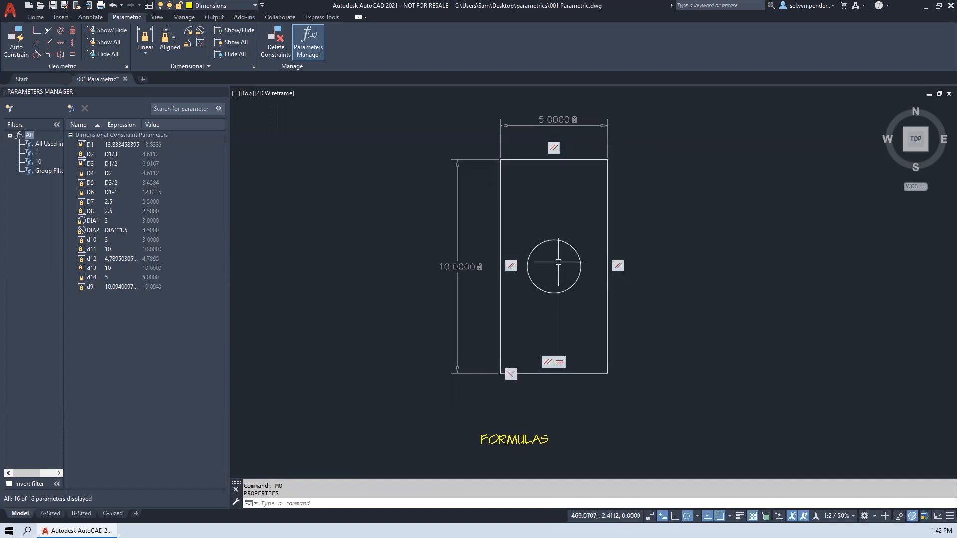
# - Examine the properties of the circle inside the rectangle, including its center, radius and diameter, and clear the selection
pyautogui.click(543, 241)
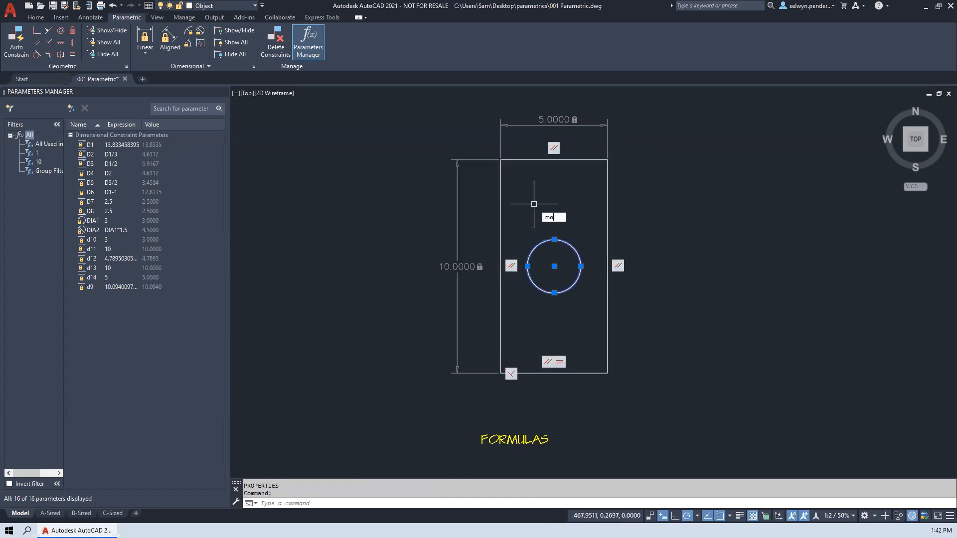
pyautogui.write('mo')
pyautogui.press('Return')
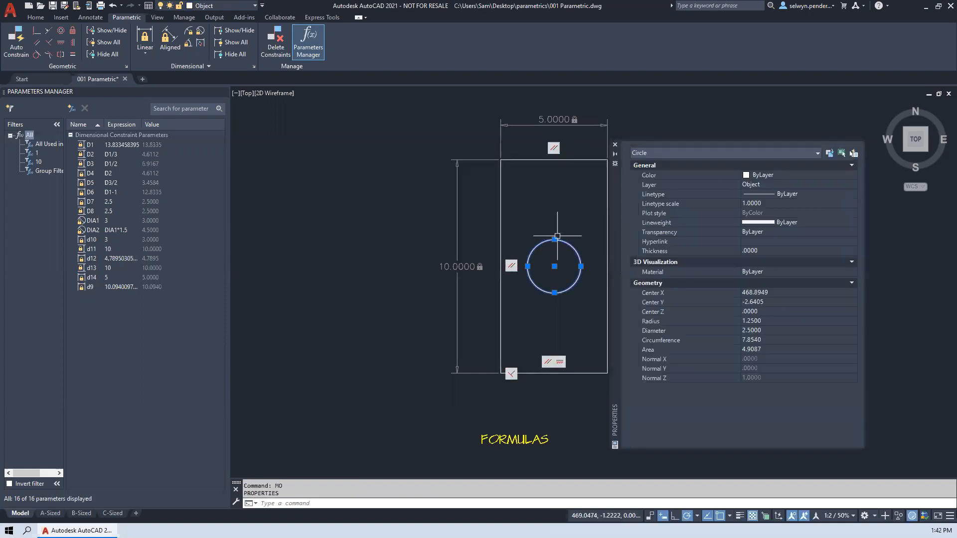
pyautogui.click(616, 145)
pyautogui.click(555, 267)
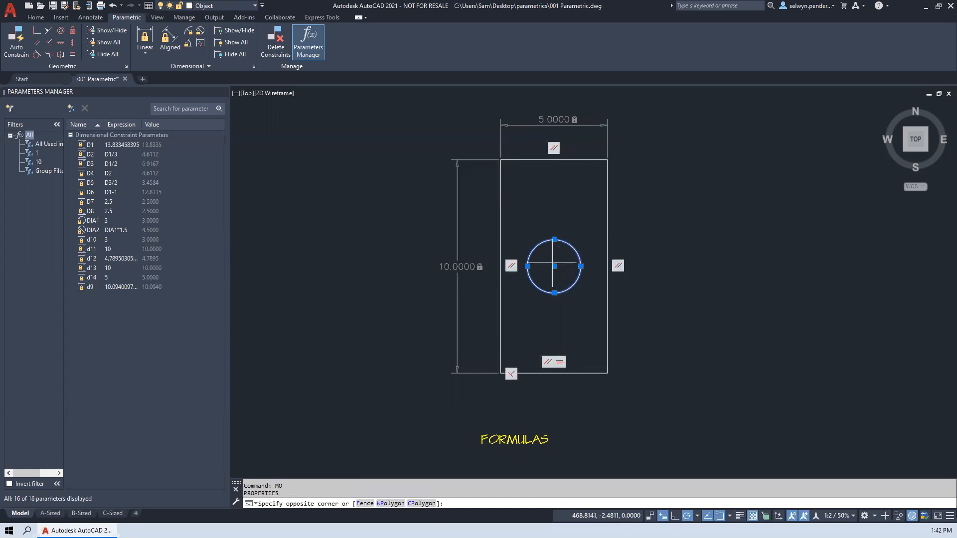
pyautogui.press('Escape')
# - Move the circle by its center about 2 units up and slightly right inside the rectangle
pyautogui.click(547, 241)
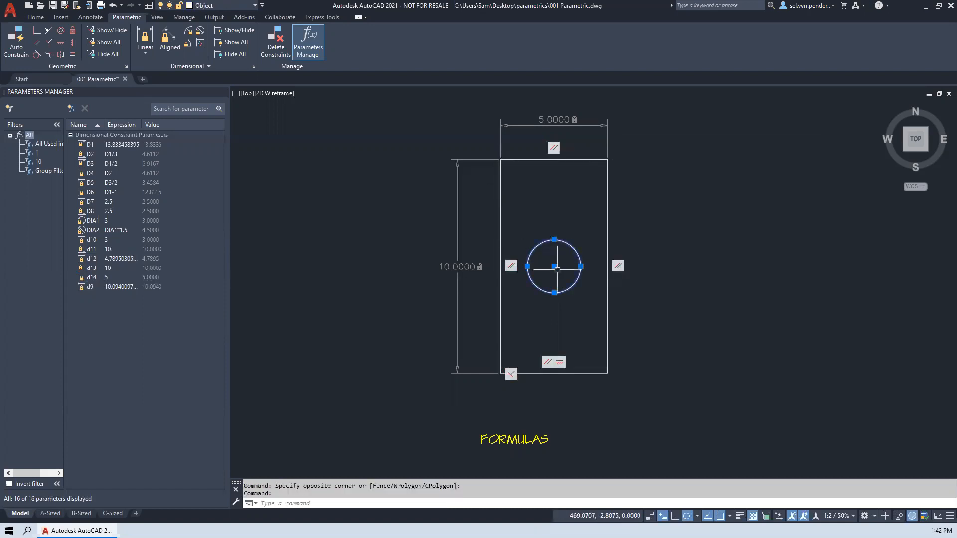
pyautogui.click(555, 267)
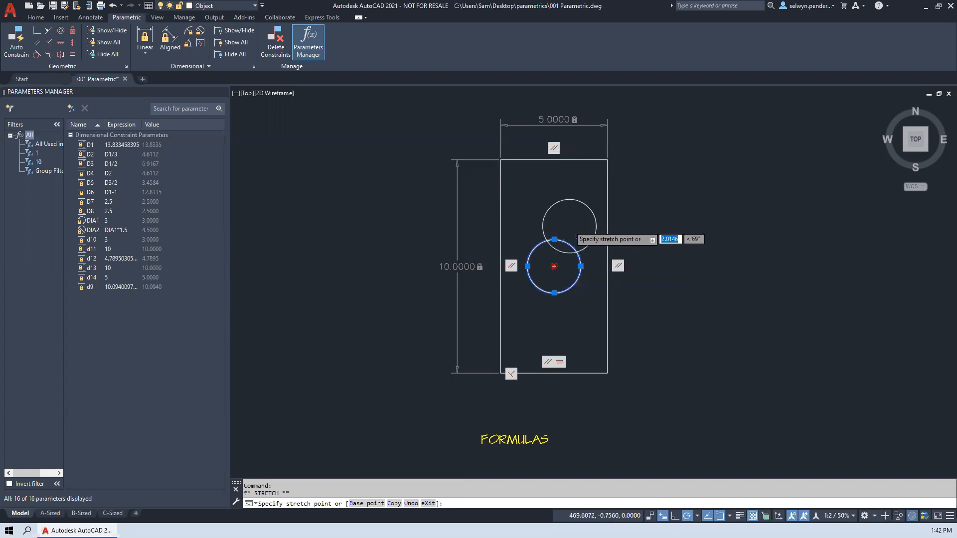
pyautogui.click(569, 226)
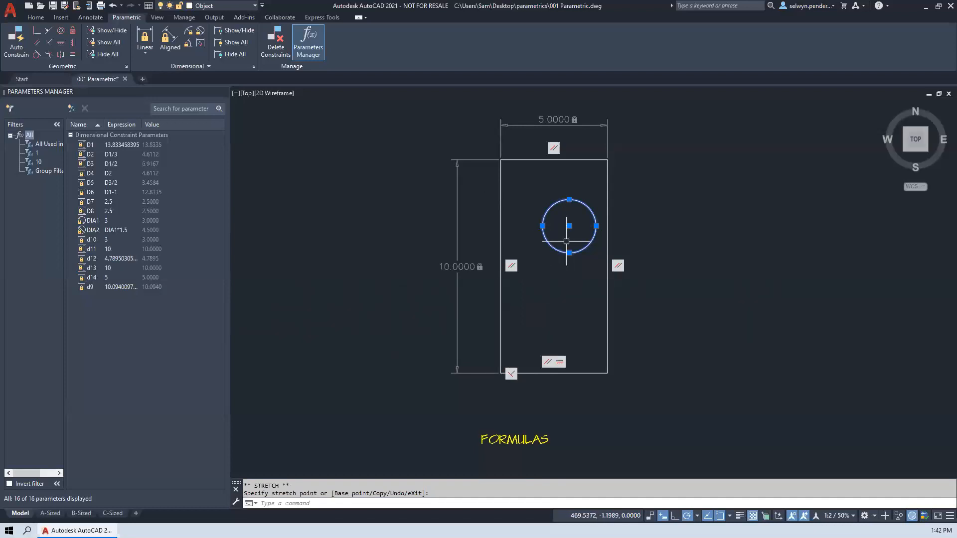
# - Try to stretch the constrained rectangle from its lower right corner and from the midpoint of its right edge
pyautogui.click(609, 347)
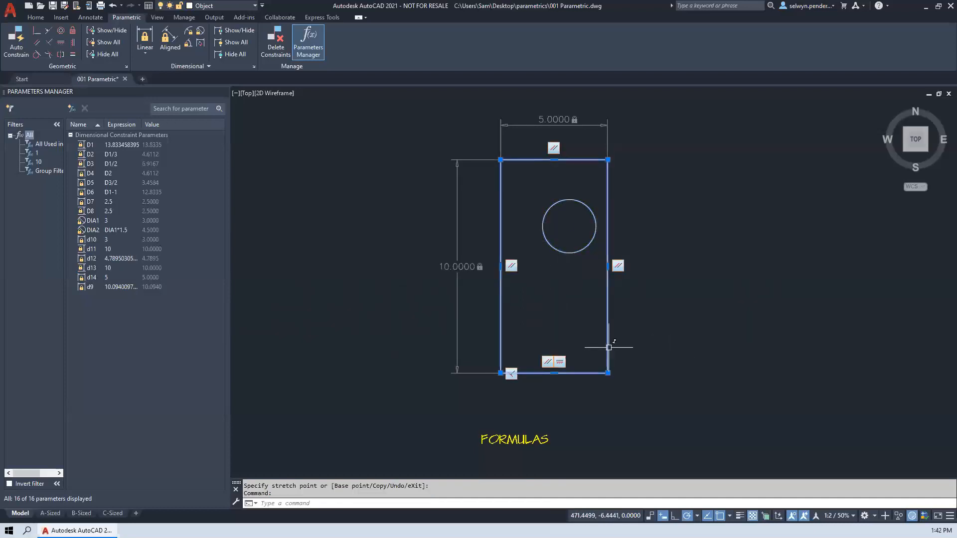
pyautogui.click(608, 373)
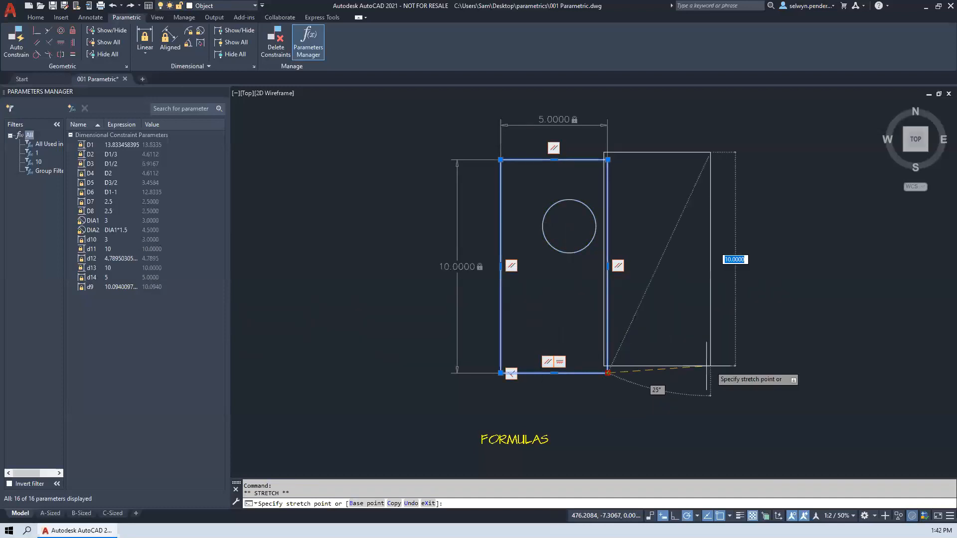
pyautogui.click(610, 375)
pyautogui.click(607, 266)
pyautogui.click(610, 267)
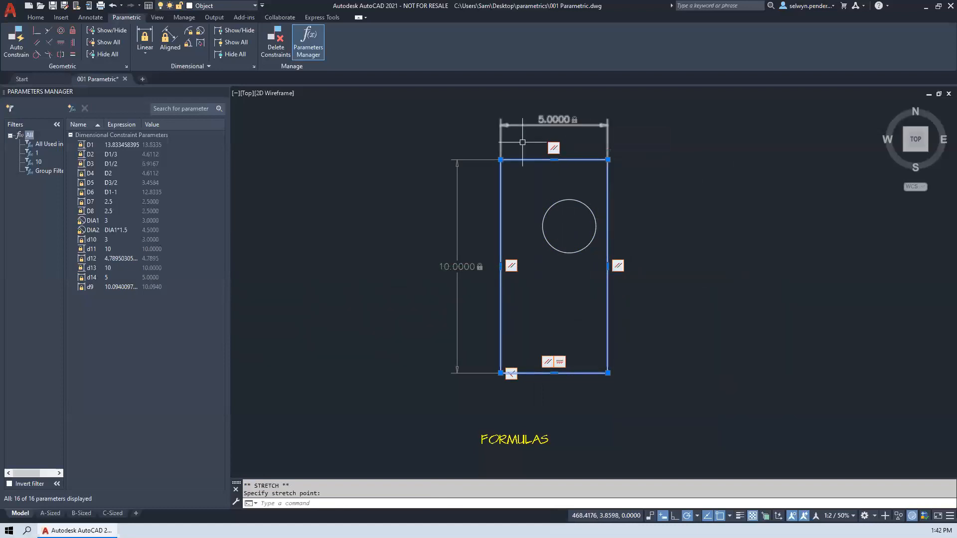
# - Try to stretch the rectangle's vertical dimensional constraint downward from its upper end
pyautogui.click(455, 172)
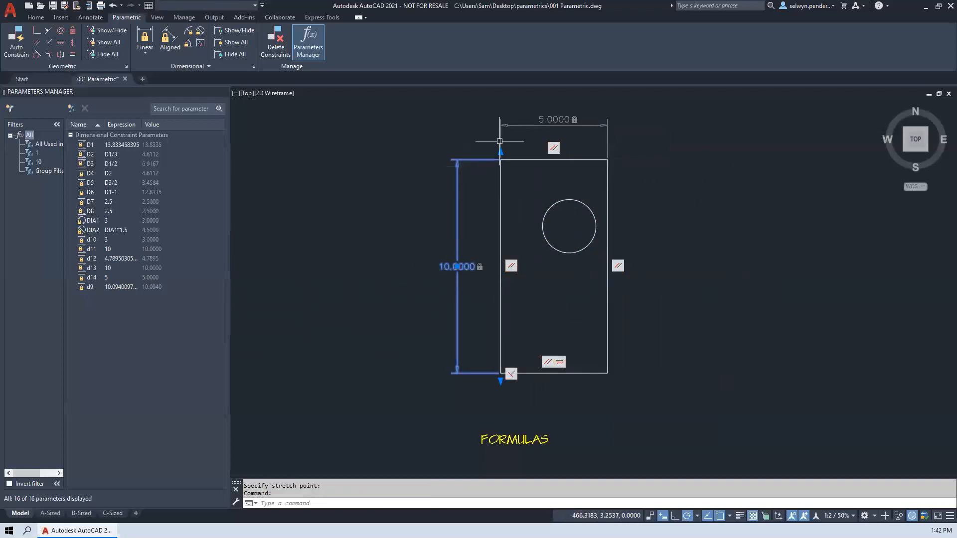
pyautogui.click(500, 152)
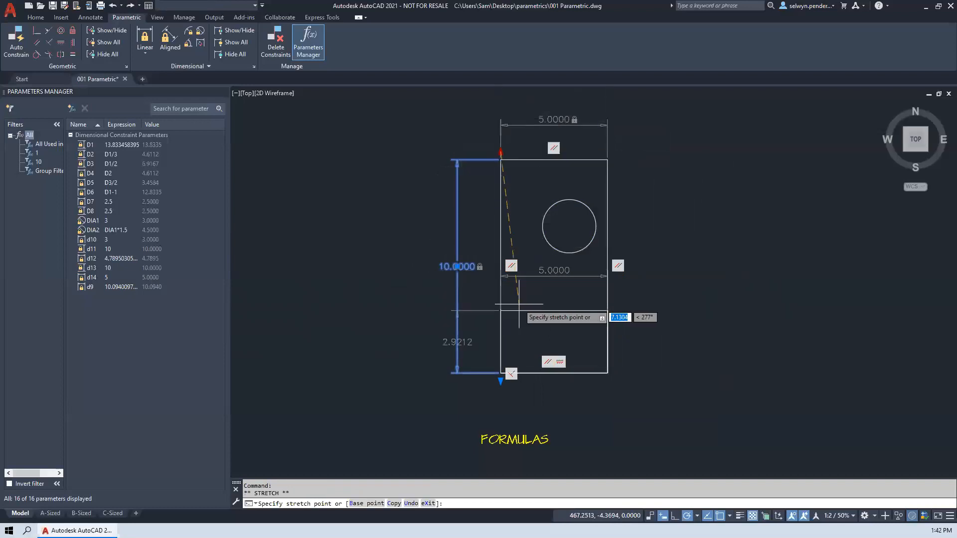
pyautogui.press('Escape')
# - Set the rectangle's vertical dimensional constraint to 11
pyautogui.doubleClick(464, 267)
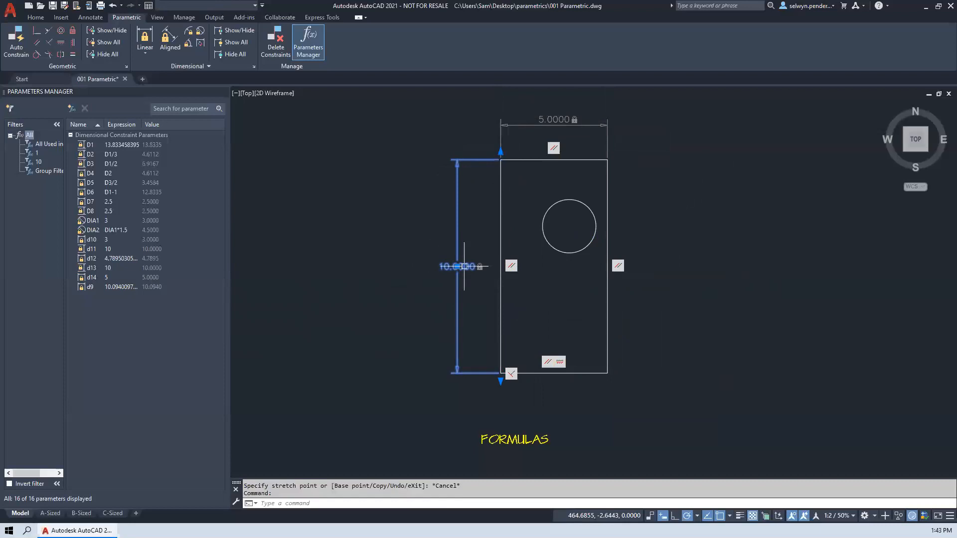
pyautogui.write('11')
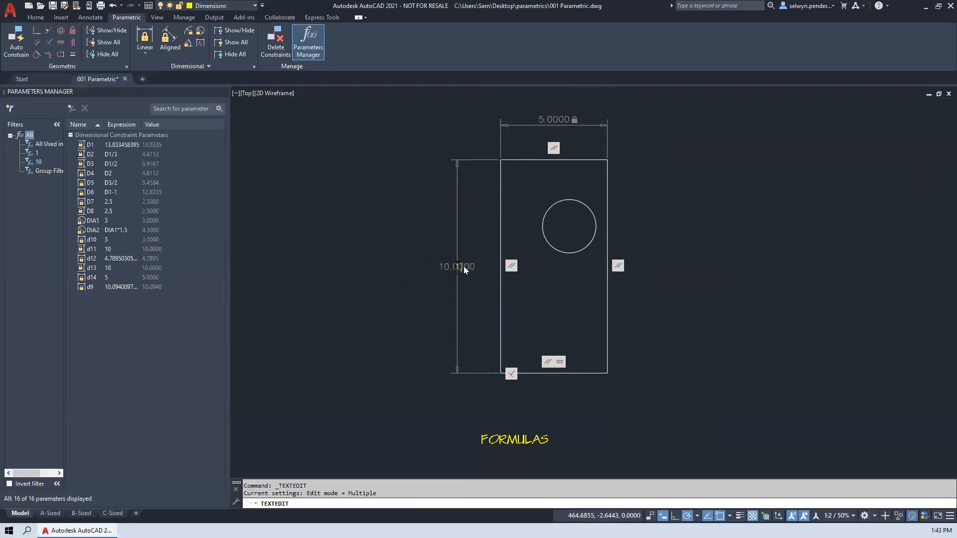
pyautogui.press('Return')
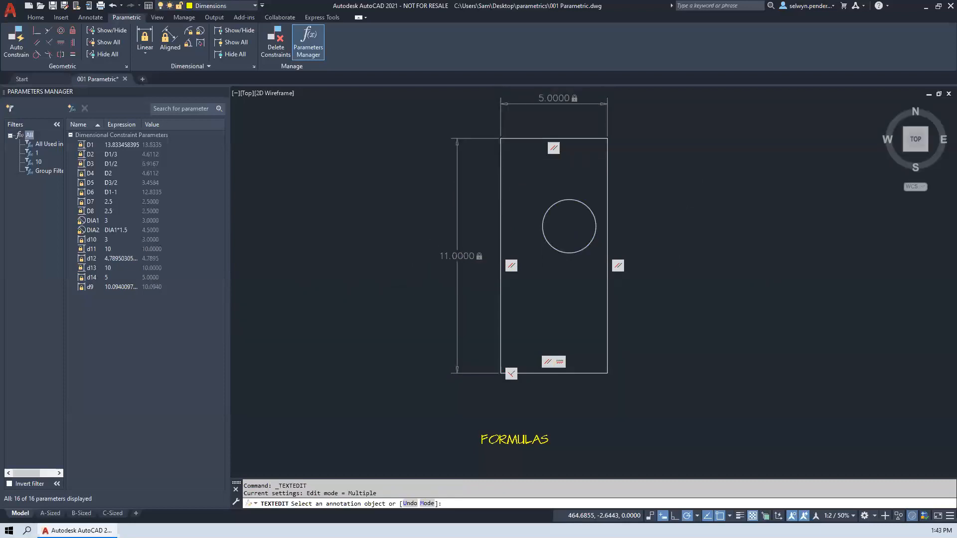
# - Set the rectangle's vertical dimensional constraint to 10 and finish the text editing
pyautogui.click(462, 257)
pyautogui.write('10')
pyautogui.press('Return')
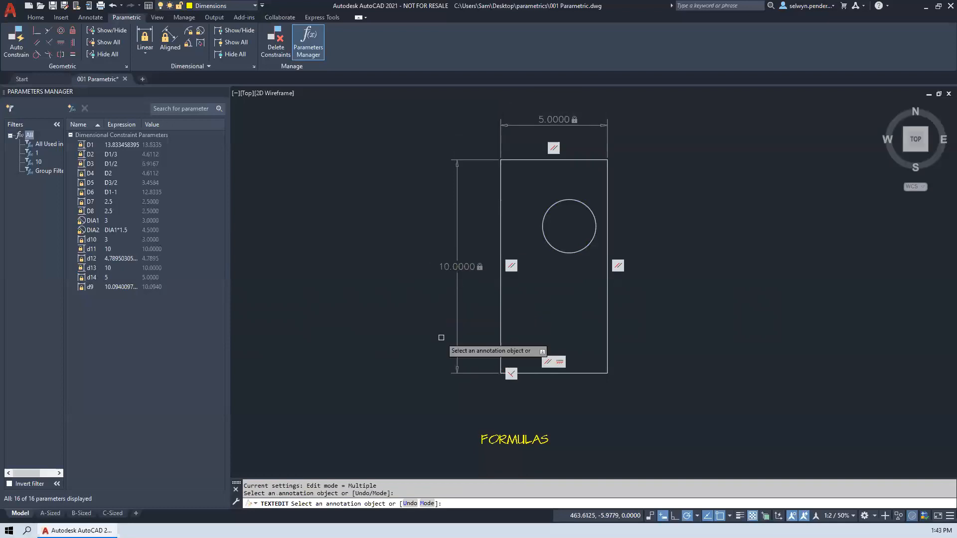
pyautogui.press('Escape')
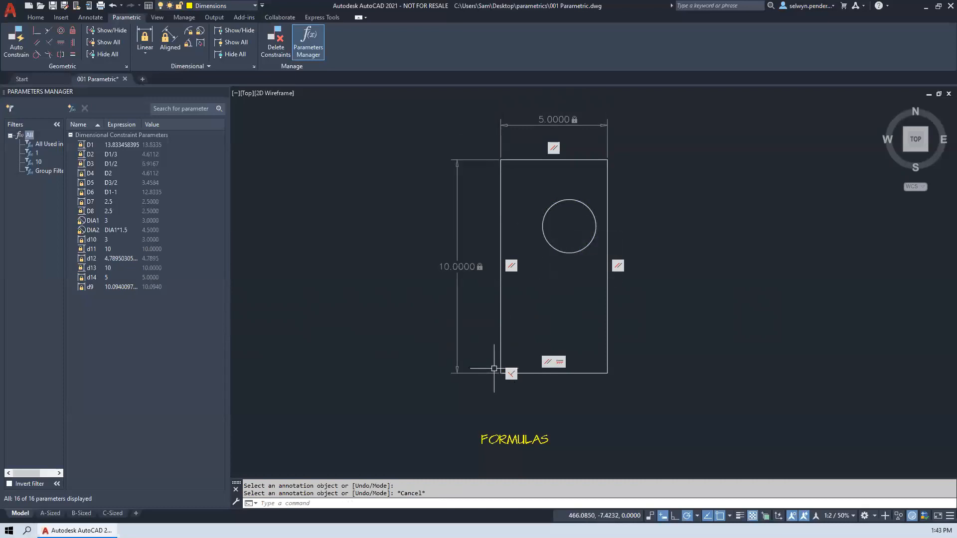
# - Add a vertical linear constraint between the circle's center and the rectangle's lower left corner, placed outside the height dimension with its default expression
pyautogui.click(144, 37)
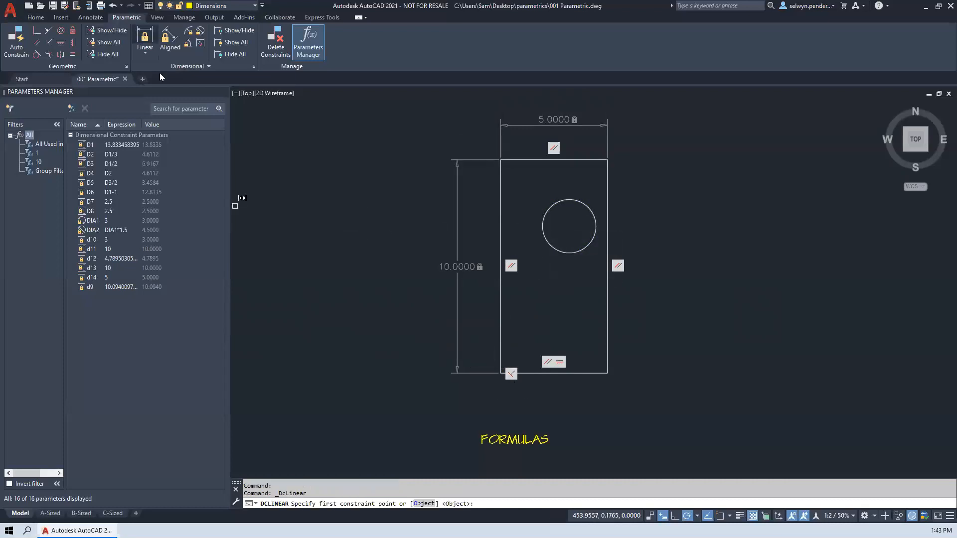
pyautogui.click(548, 206)
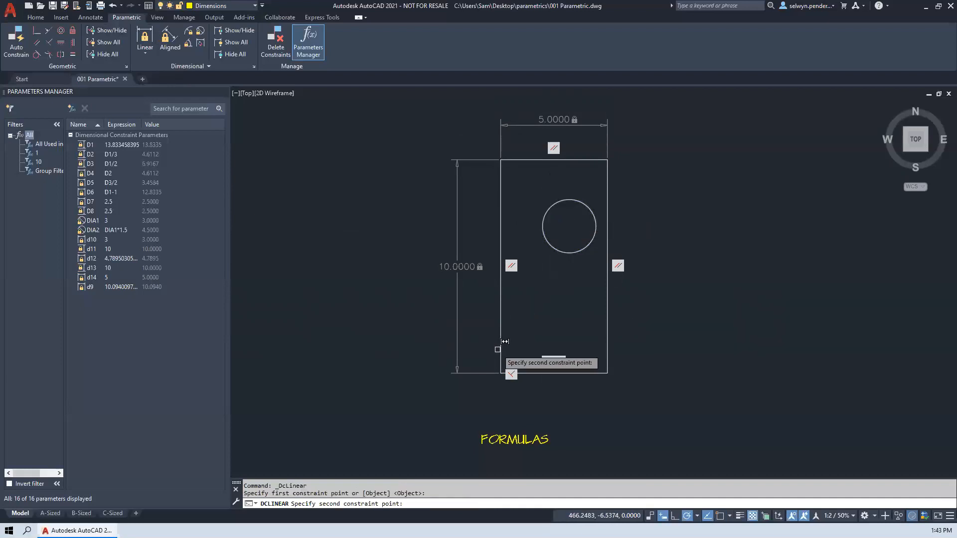
pyautogui.click(500, 373)
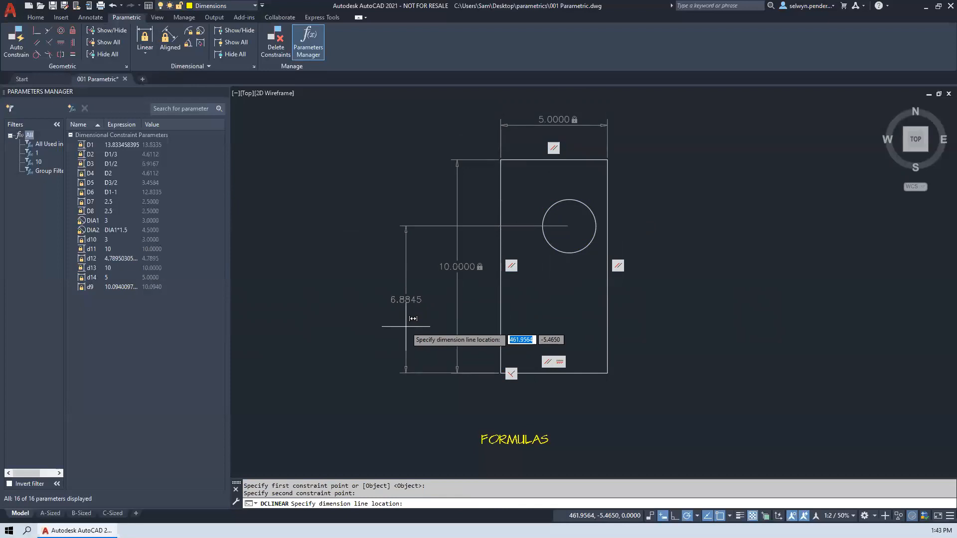
pyautogui.click(413, 318)
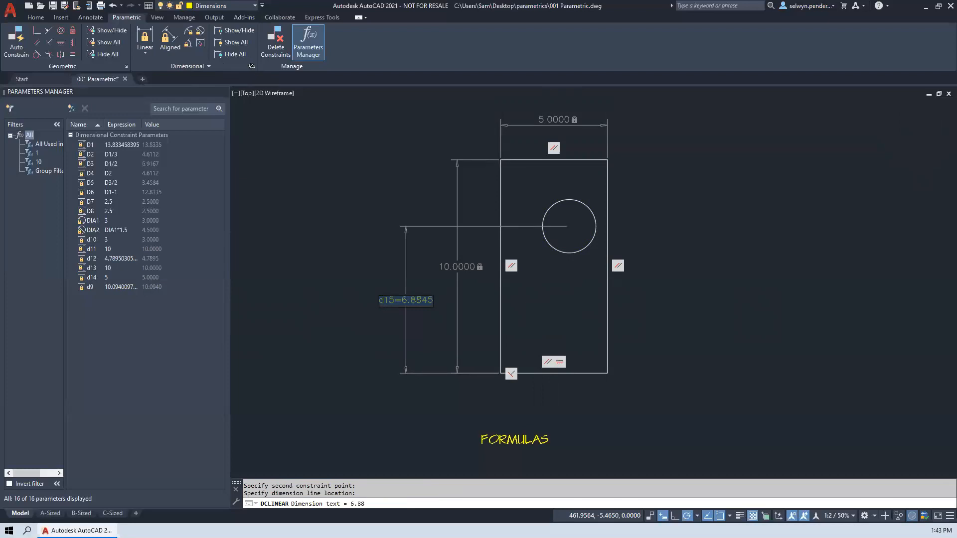
pyautogui.press('Return')
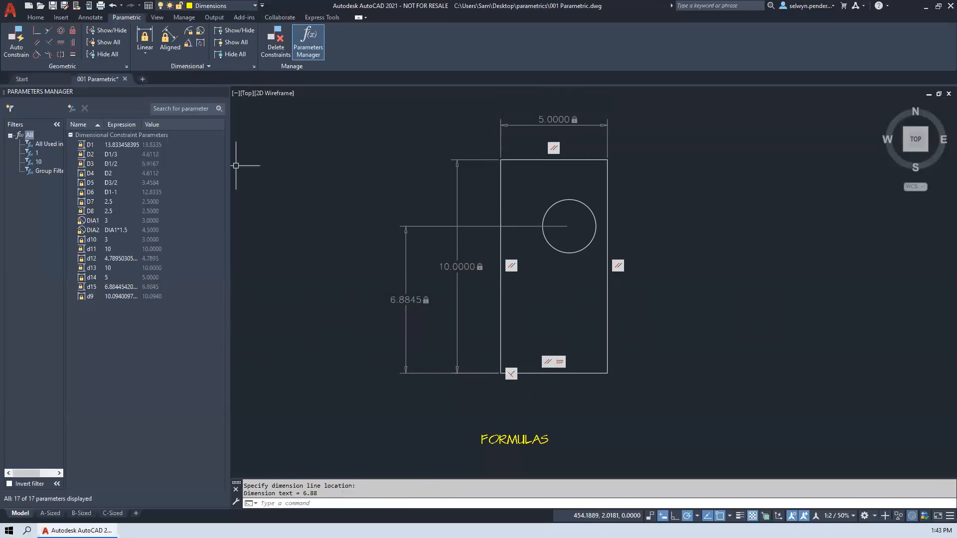
# - Set the dimension name format of dimensional constraints to Name and Expression
pyautogui.click(254, 66)
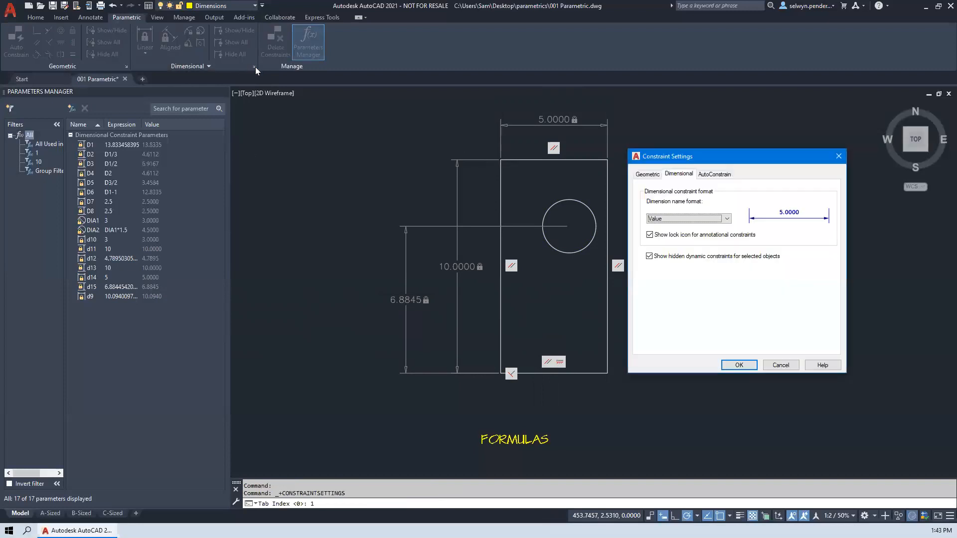
pyautogui.click(688, 221)
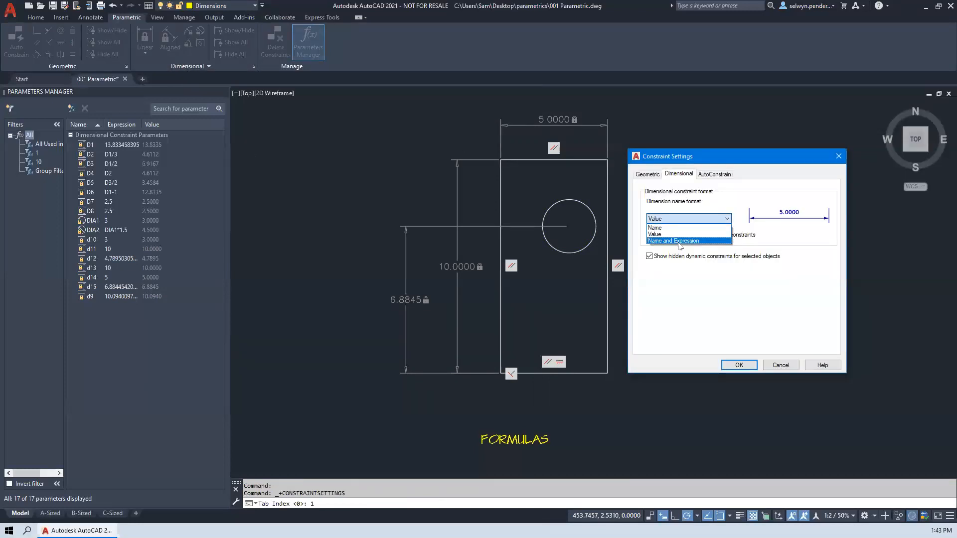
pyautogui.click(680, 241)
pyautogui.click(739, 365)
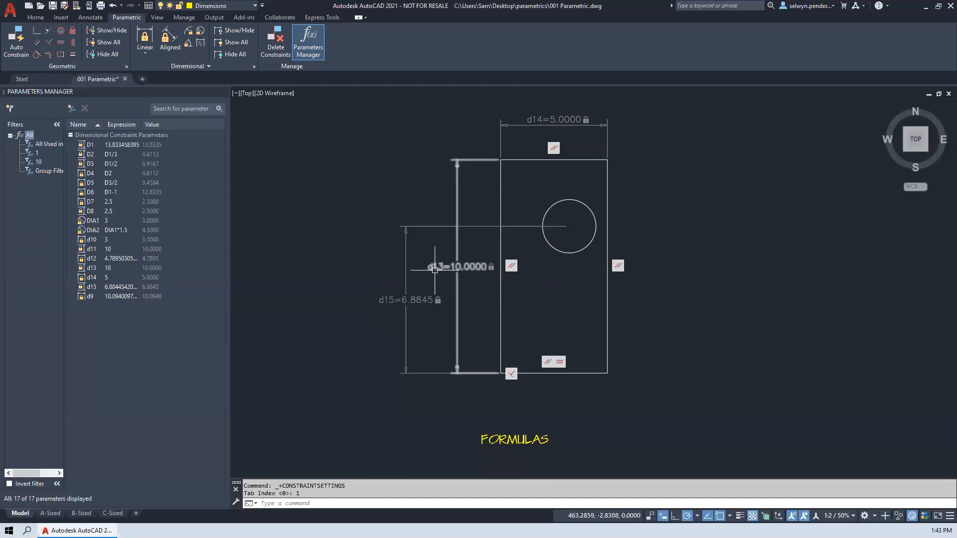
# - Set the circle's vertical dimensional constraint to the formula d13/2 and finish the text editing
pyautogui.click(384, 300)
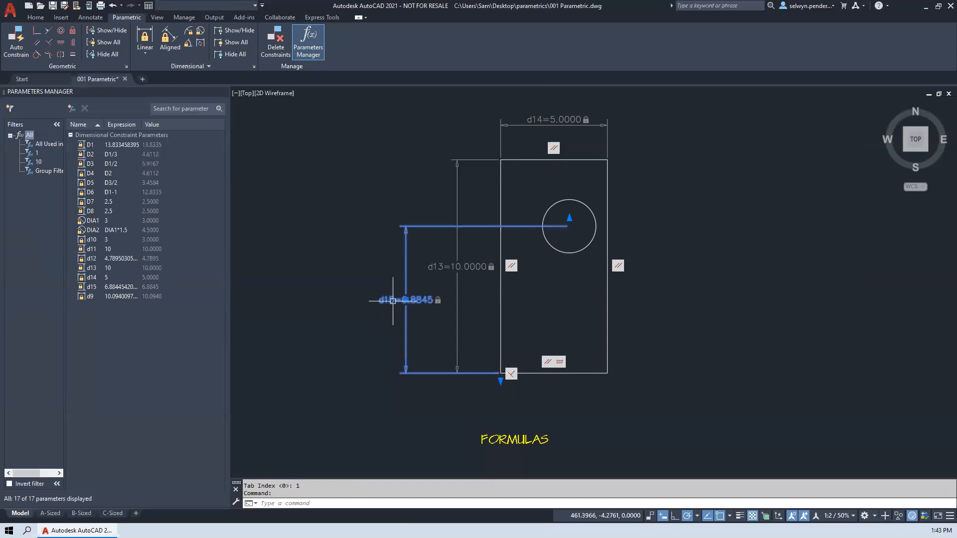
pyautogui.doubleClick(393, 301)
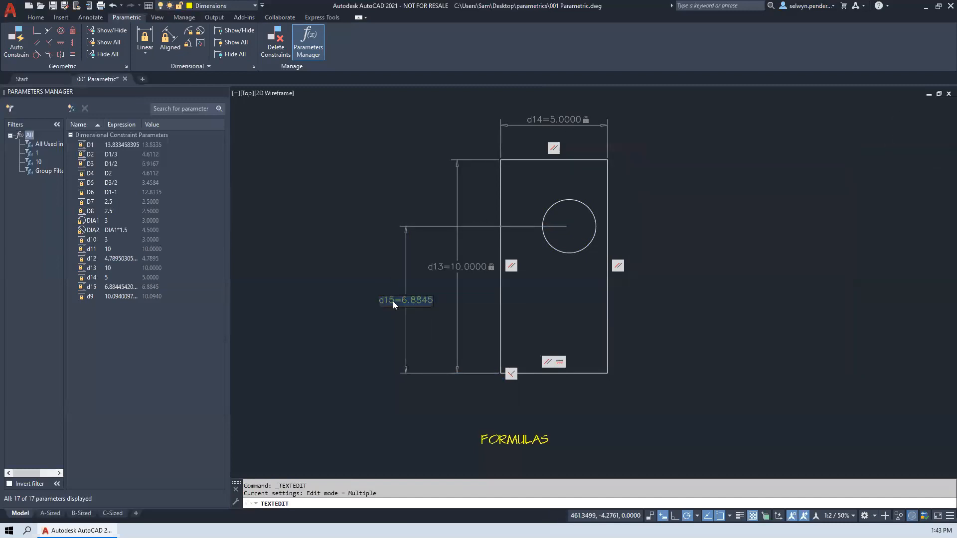
pyautogui.write('d13/2')
pyautogui.press('Return')
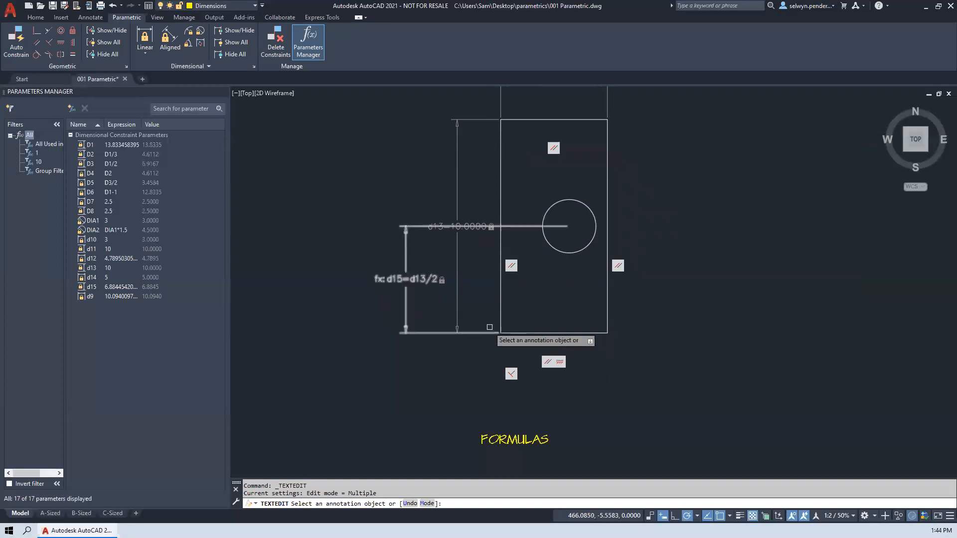
pyautogui.press('Escape')
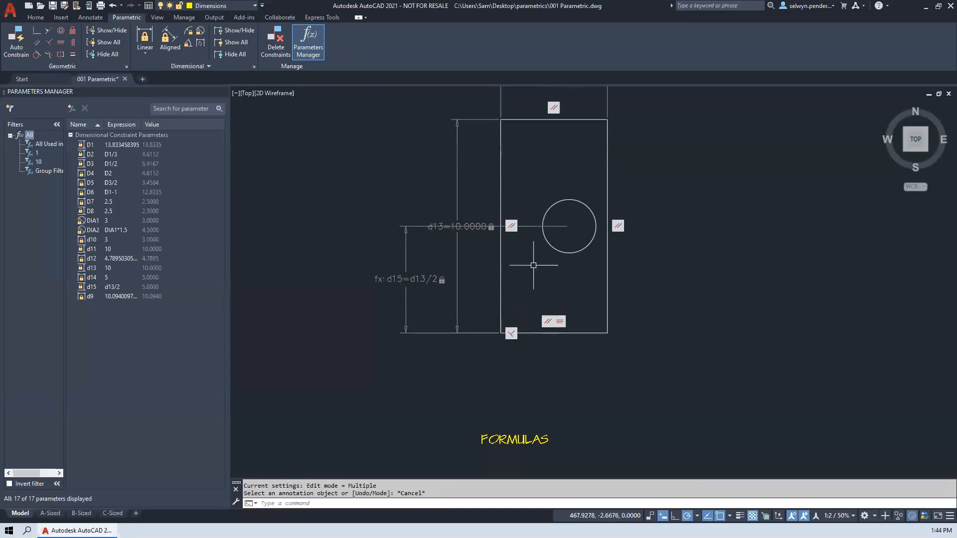
# - Add a horizontal linear constraint between the circle's center and the rectangle's upper left corner, placed above the width dimension with its default expression
pyautogui.moveTo(547, 199); pyautogui.dragTo(544, 304, button='middle')
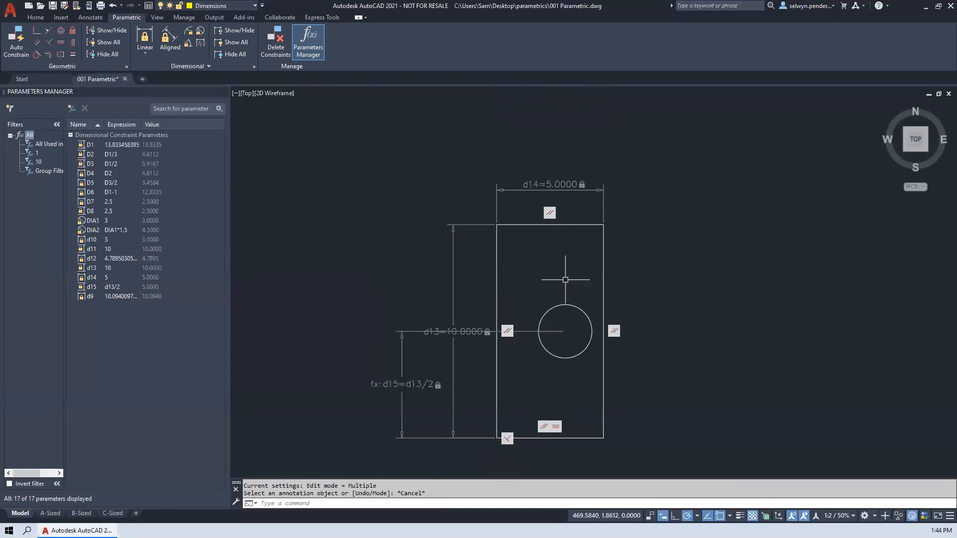
pyautogui.click(144, 36)
pyautogui.click(563, 299)
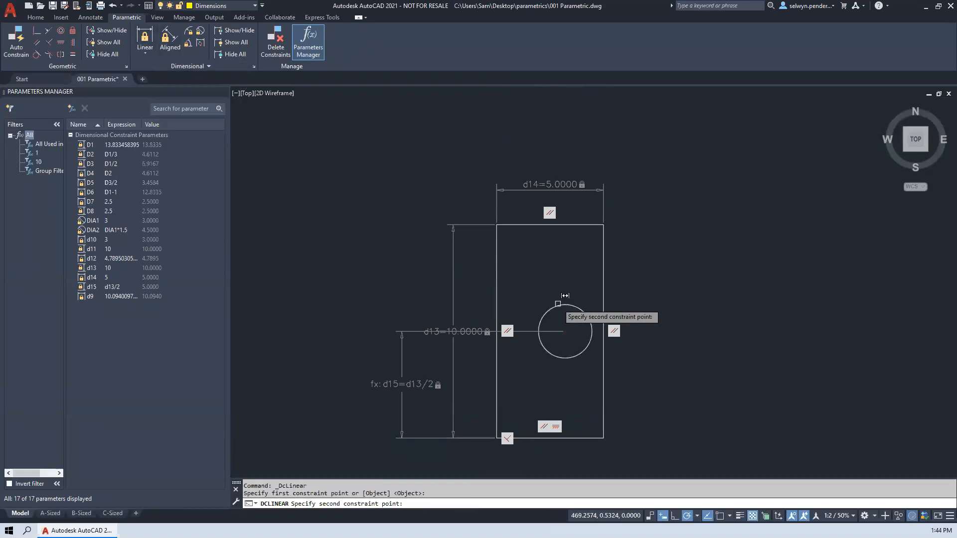
pyautogui.click(511, 212)
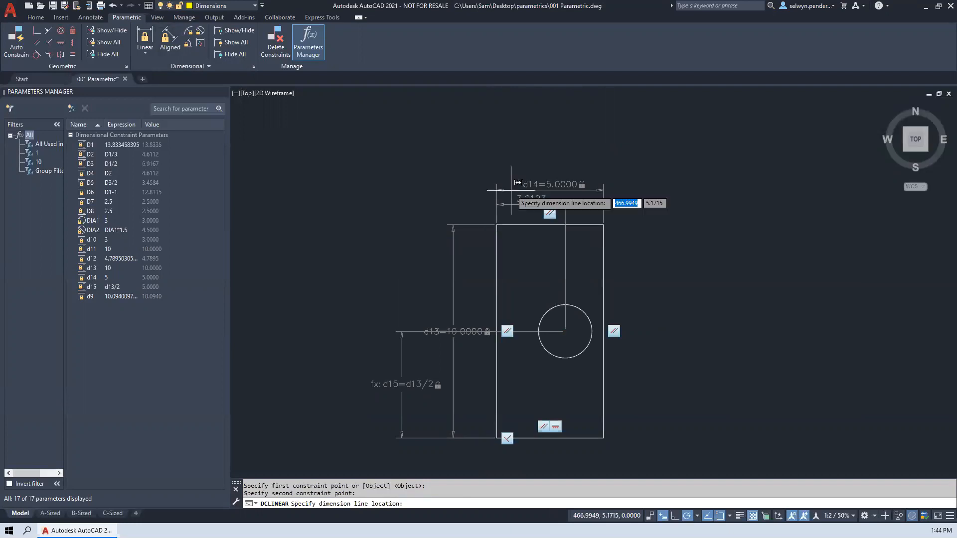
pyautogui.click(515, 140)
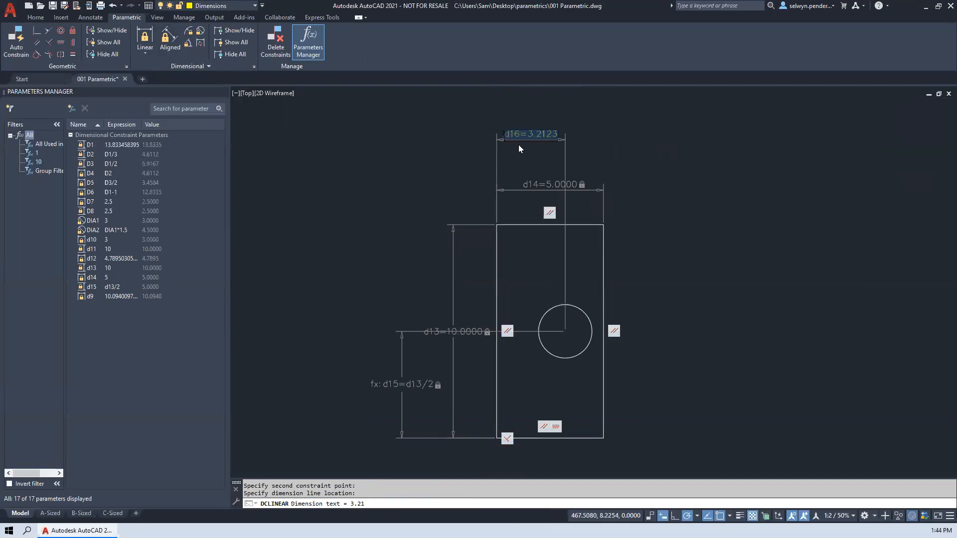
pyautogui.click(526, 150)
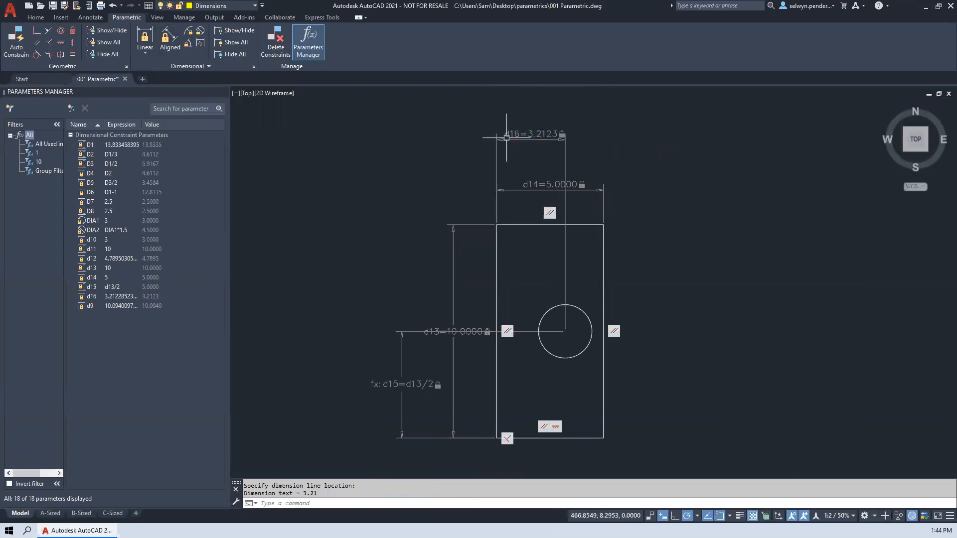
# - Set the expression of parameter d16, the circle's horizontal position, to d14/2
pyautogui.click(111, 299)
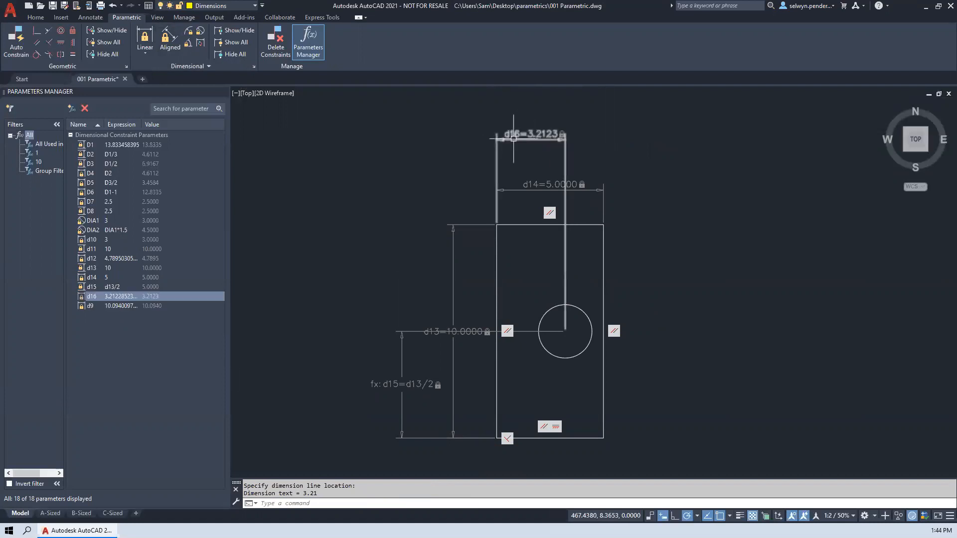
pyautogui.doubleClick(122, 296)
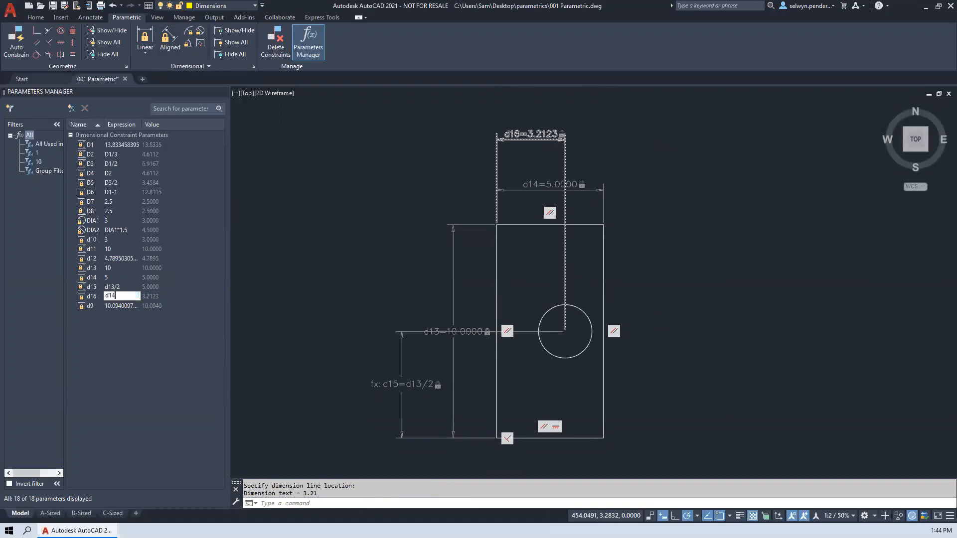
pyautogui.write('d14/2')
pyautogui.press('Return')
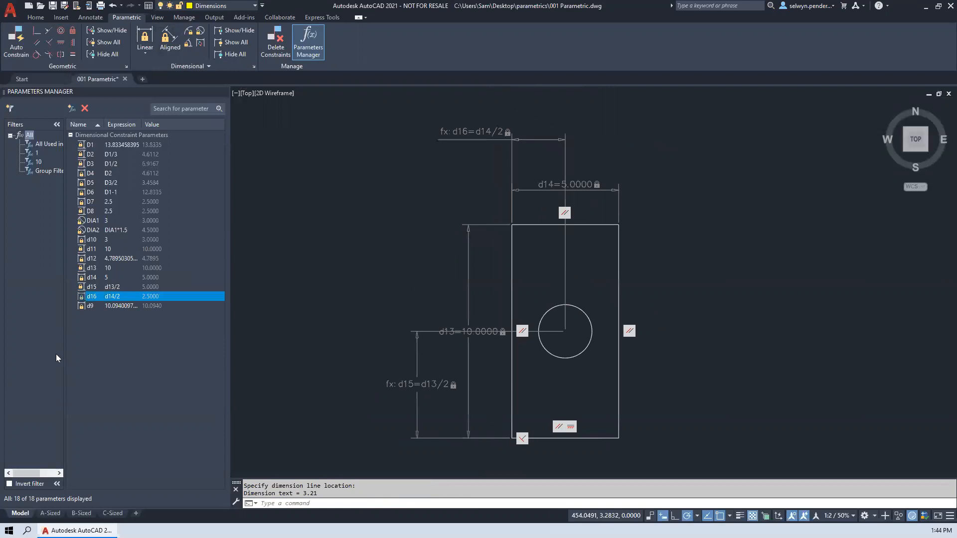
# - Set the expression of parameter d13, the rectangle's height, to 20
pyautogui.moveTo(422, 255); pyautogui.dragTo(396, 192, button='middle')
pyautogui.click(486, 192)
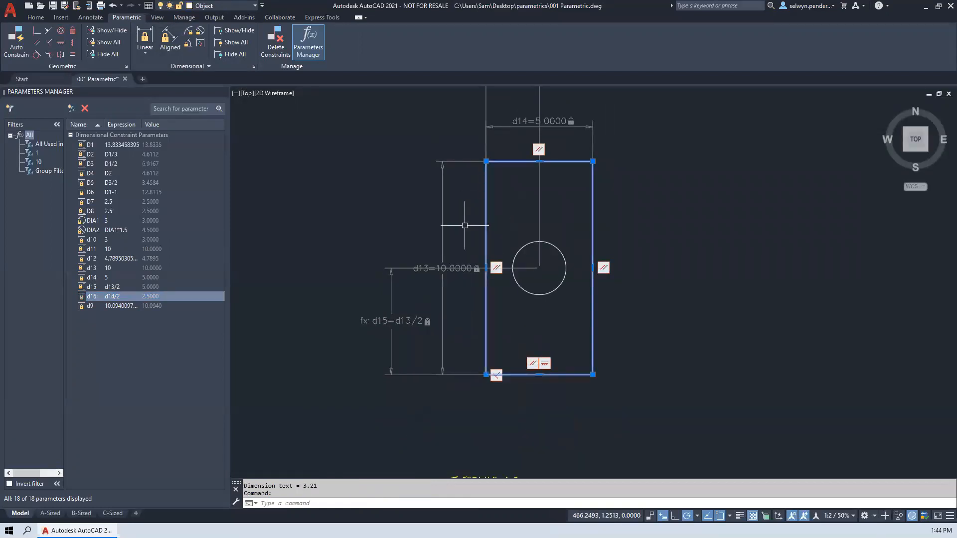
pyautogui.scroll(-2, 449, 235)
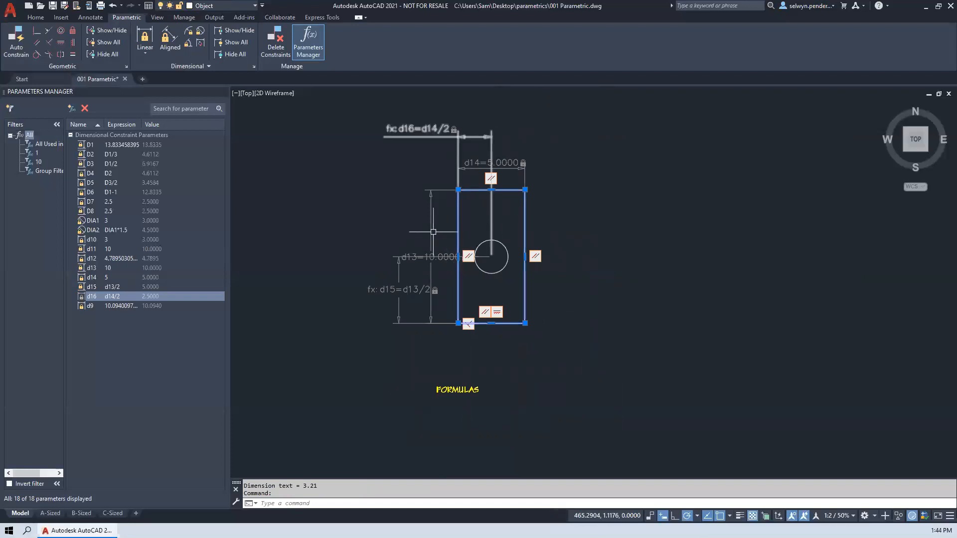
pyautogui.click(431, 226)
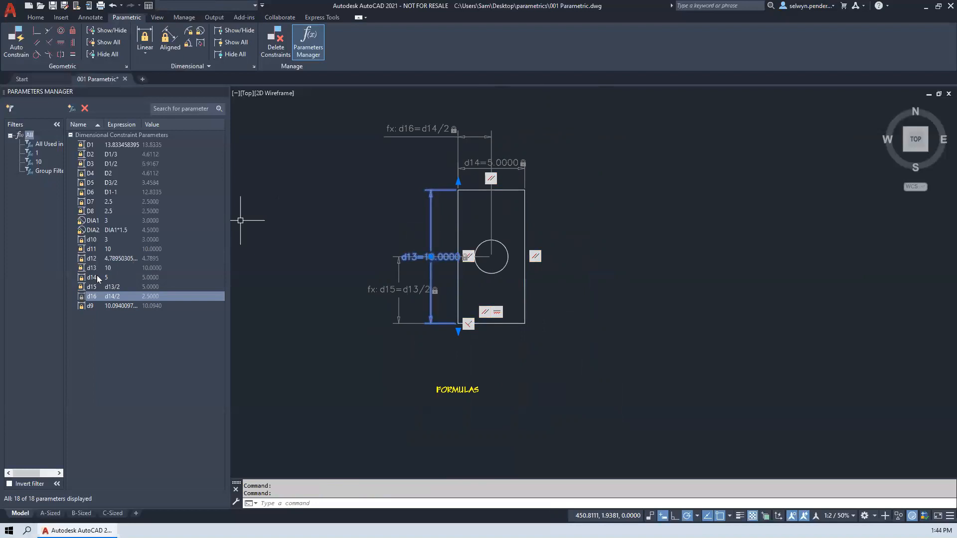
pyautogui.click(111, 268)
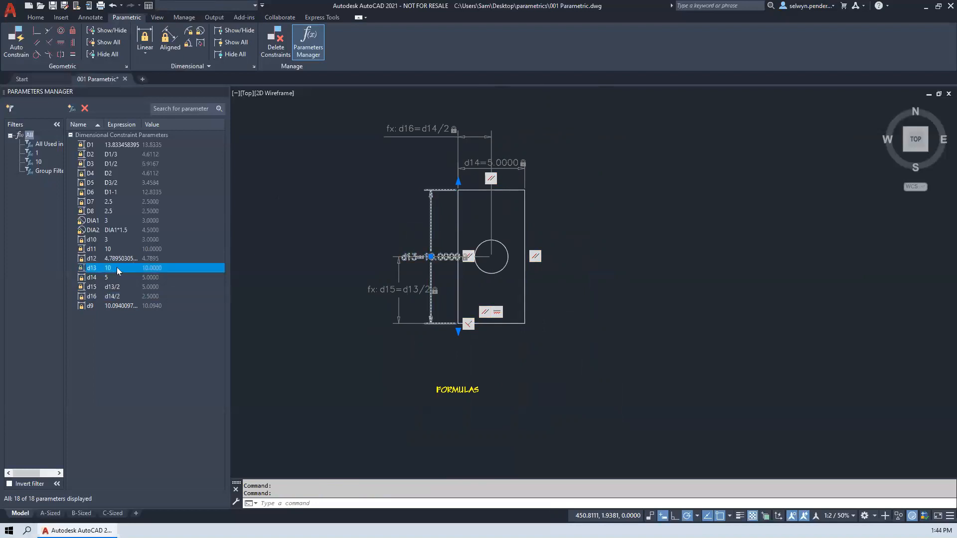
pyautogui.click(116, 267)
pyautogui.press('Return')
pyautogui.moveTo(425, 186); pyautogui.dragTo(440, 327, button='middle')
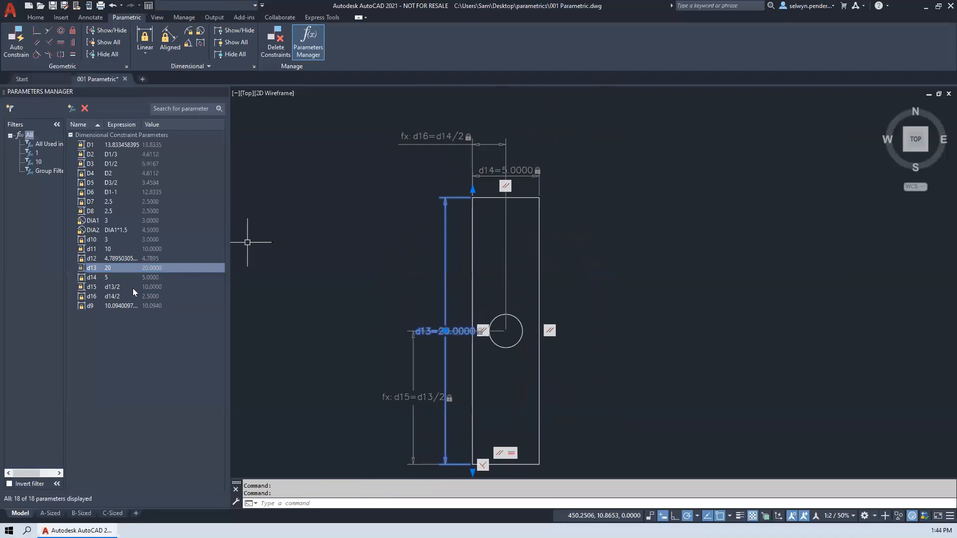
# - Set the expression of parameter d14, the rectangle's width, to 10
pyautogui.click(108, 278)
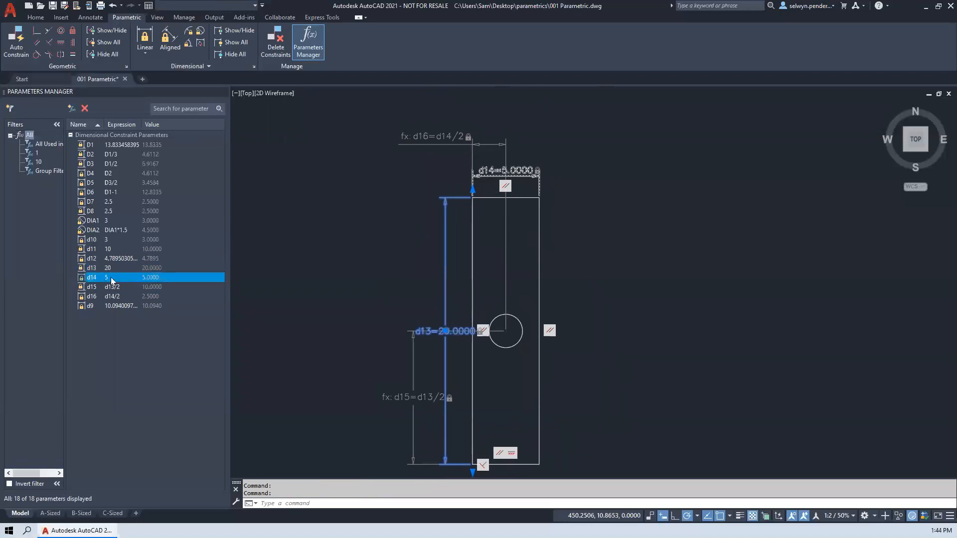
pyautogui.doubleClick(118, 279)
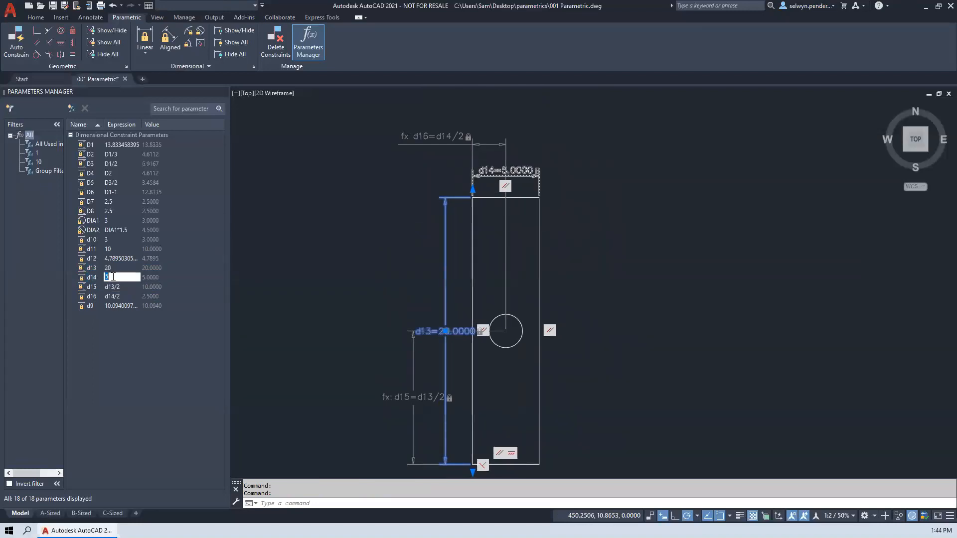
pyautogui.write('10')
pyautogui.press('Return')
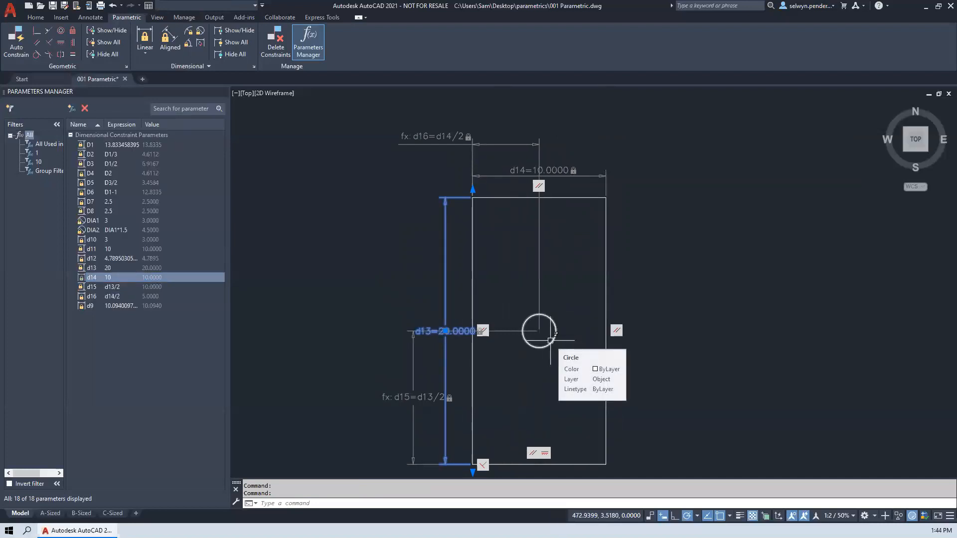
# - Stretch the circle by its center grip to a point up and to the right inside the rectangle
pyautogui.click(548, 339)
pyautogui.click(517, 364)
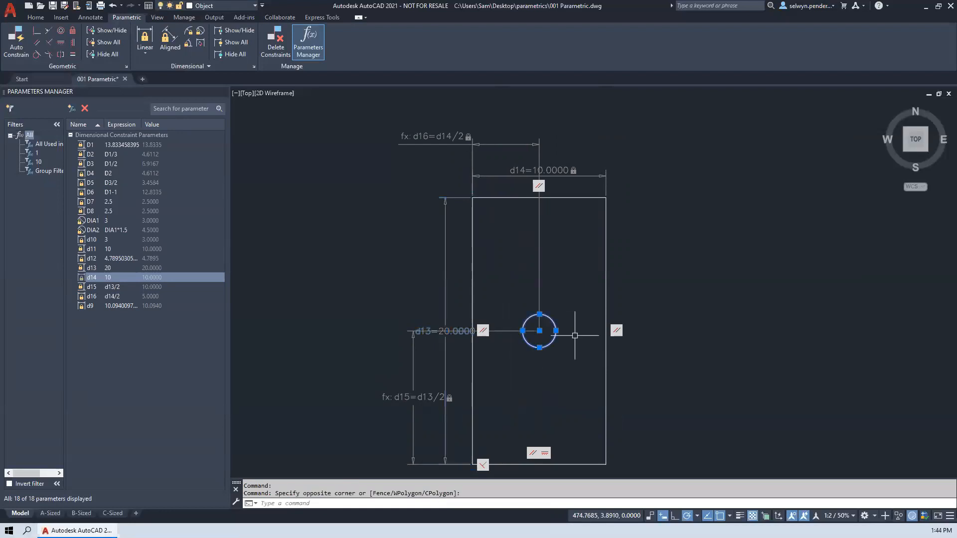
pyautogui.click(539, 331)
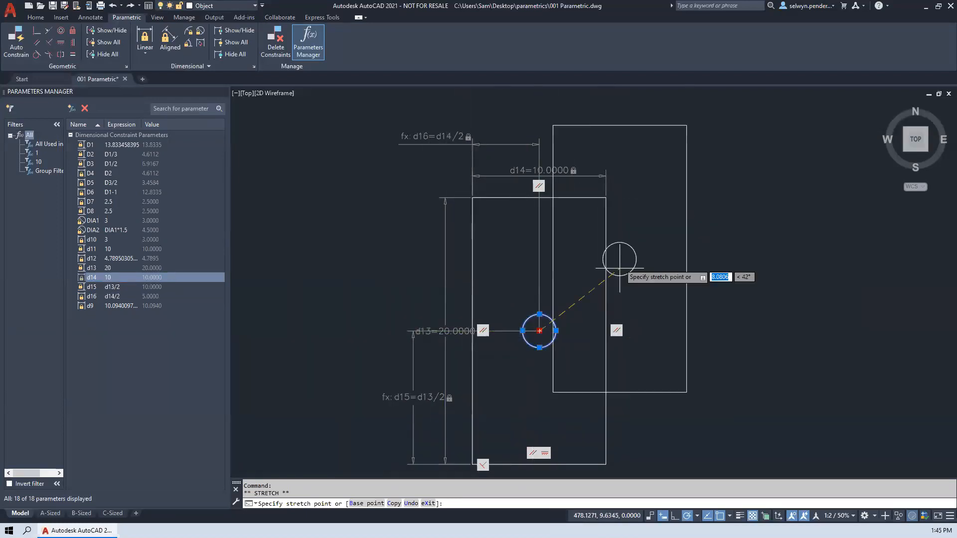
pyautogui.press('Down')
pyautogui.click(557, 295)
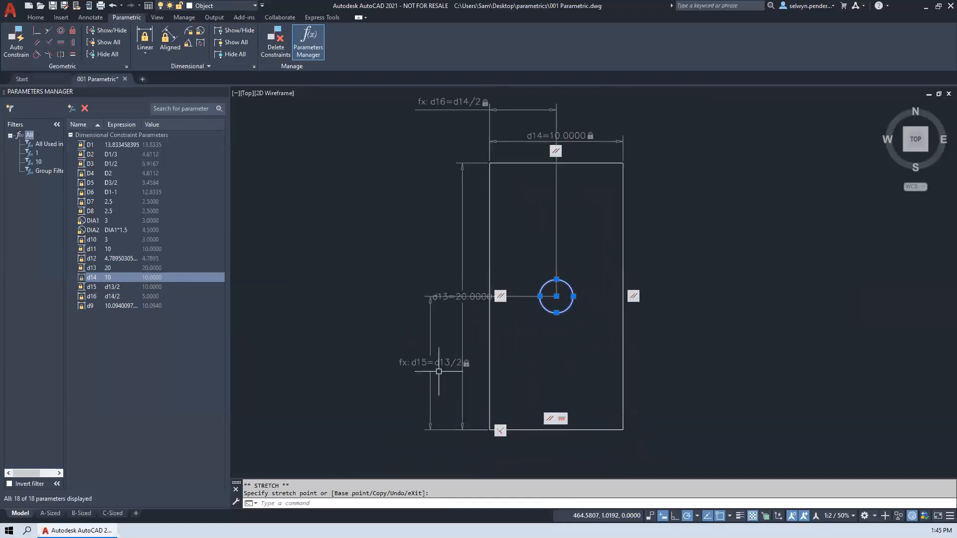
# - Stretch the rectangle by its upper left corner grip to a point slightly down and to the right
pyautogui.click(516, 161)
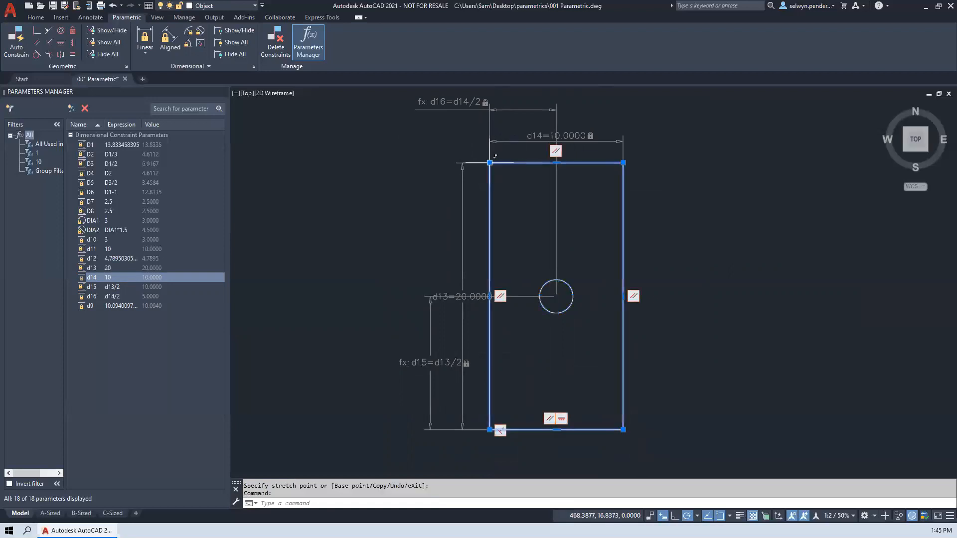
pyautogui.click(490, 163)
pyautogui.click(515, 202)
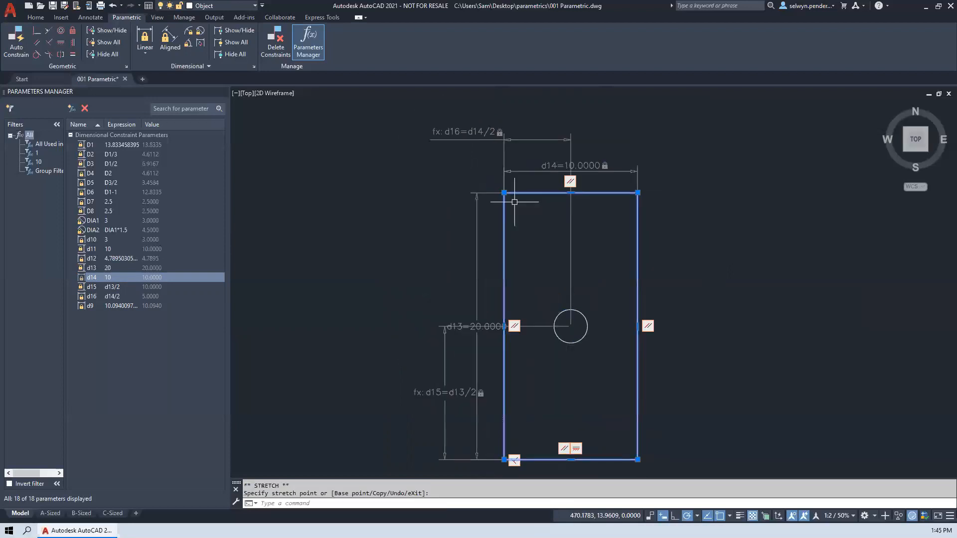
pyautogui.click(445, 338)
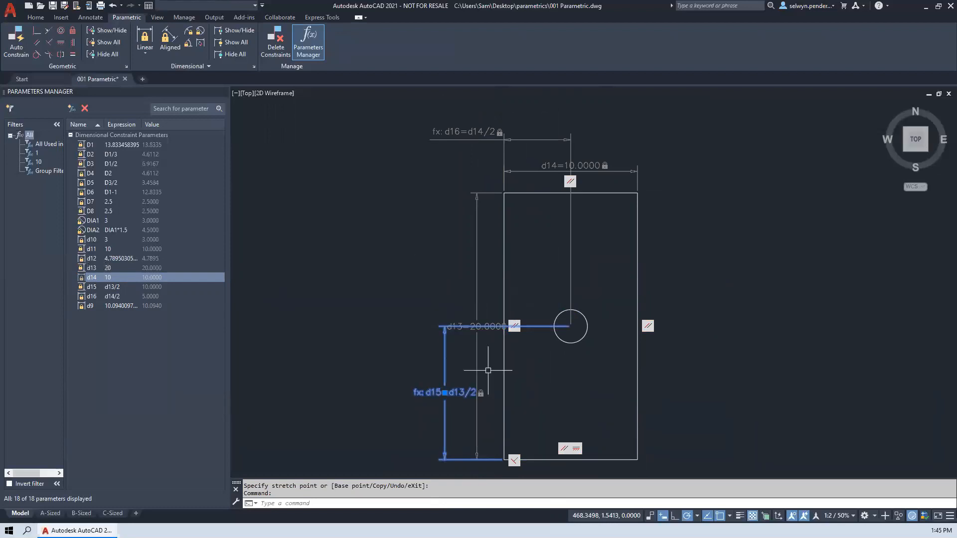
pyautogui.doubleClick(458, 395)
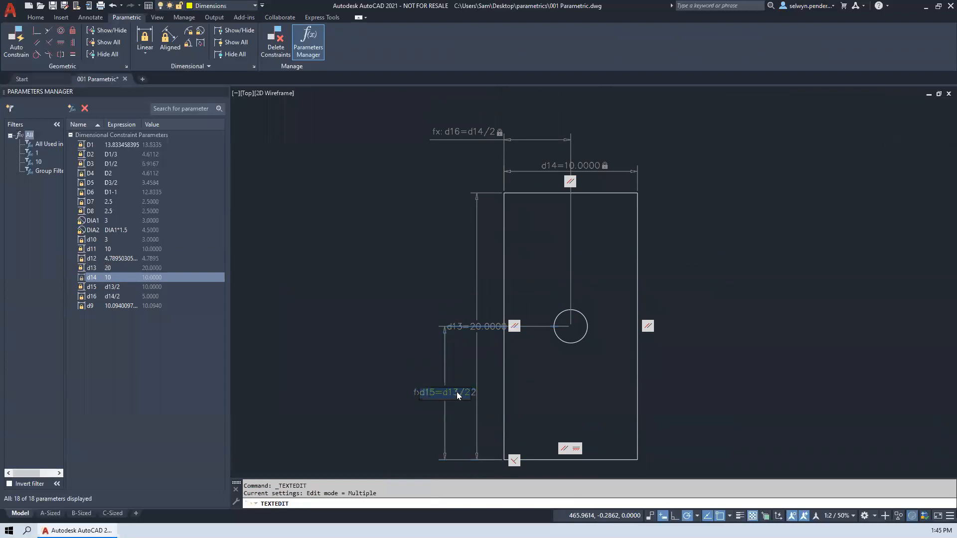
pyautogui.click(397, 328)
pyautogui.press('Escape')
pyautogui.press('Escape')
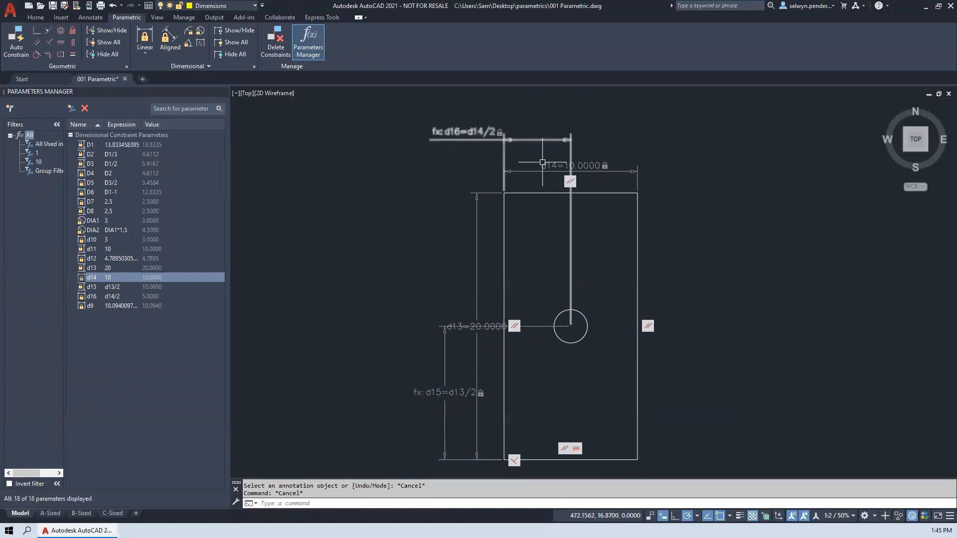
# - Edit the constraint texts on the drawing to set the rectangle's width to 5 and its height to 10
pyautogui.doubleClick(563, 165)
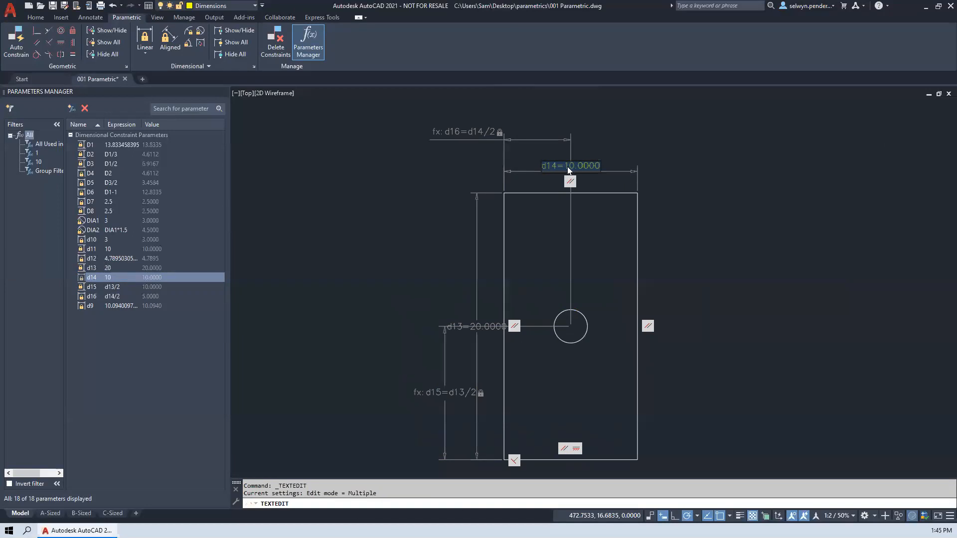
pyautogui.write('5')
pyautogui.press('Return')
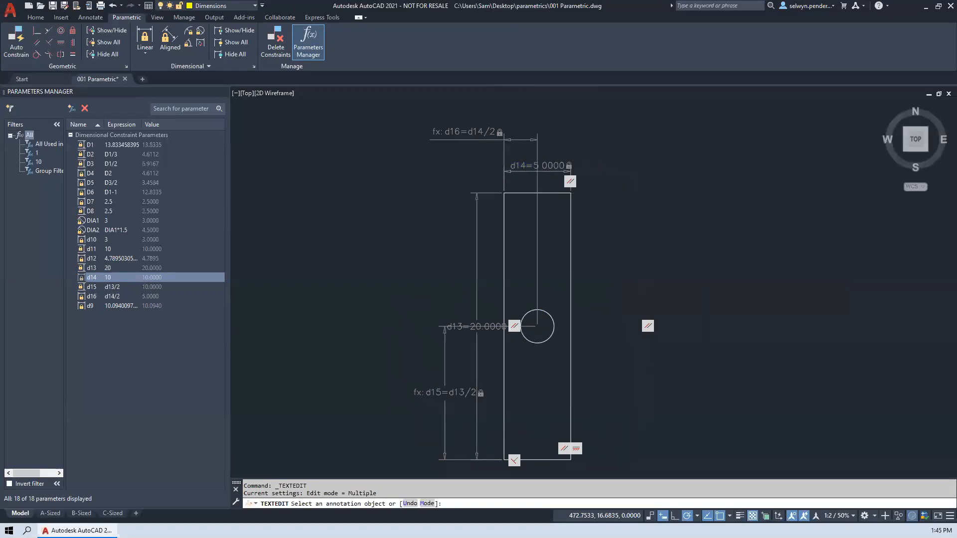
pyautogui.click(473, 330)
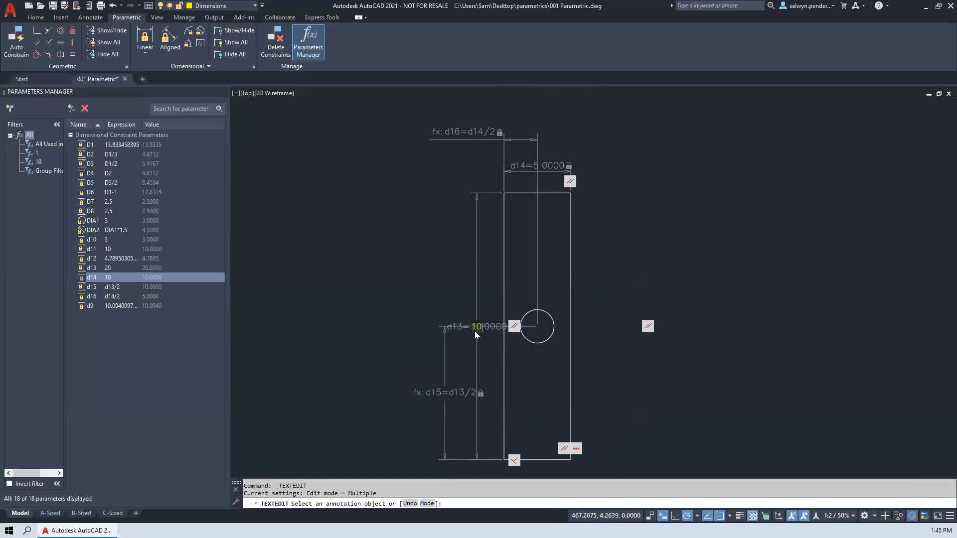
pyautogui.write('10')
pyautogui.press('Return')
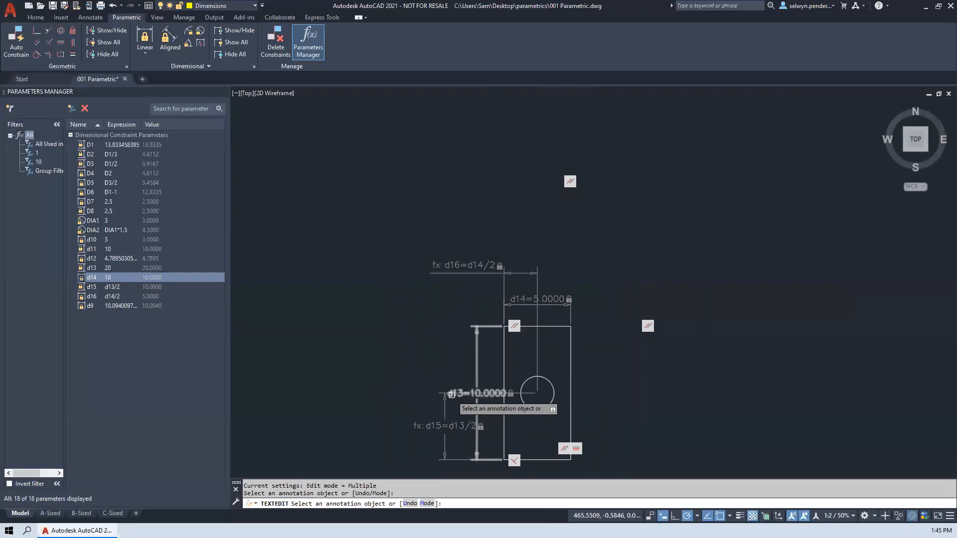
# - End the constraint text editing on the FORMULAS rectangle
pyautogui.moveTo(464, 327); pyautogui.dragTo(441, 213, button='middle')
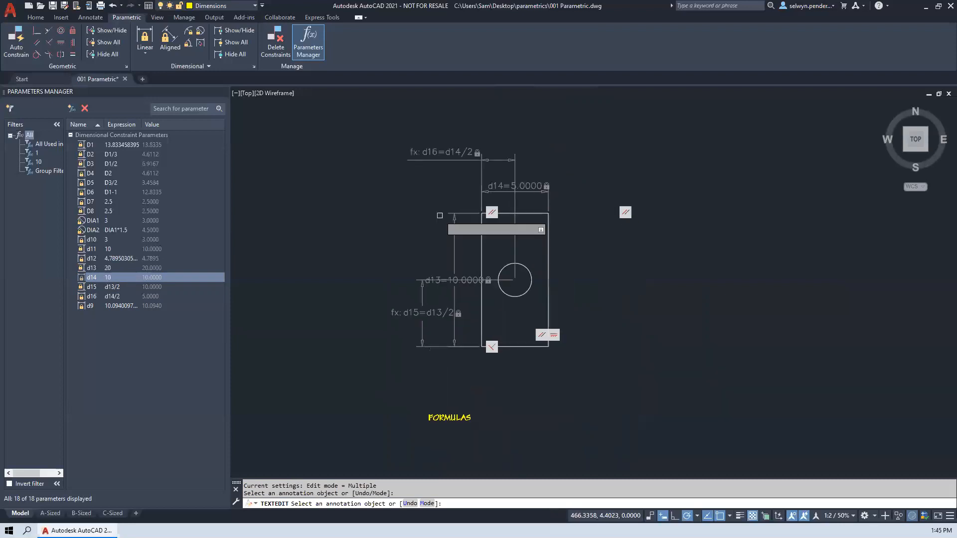
pyautogui.press('Return')
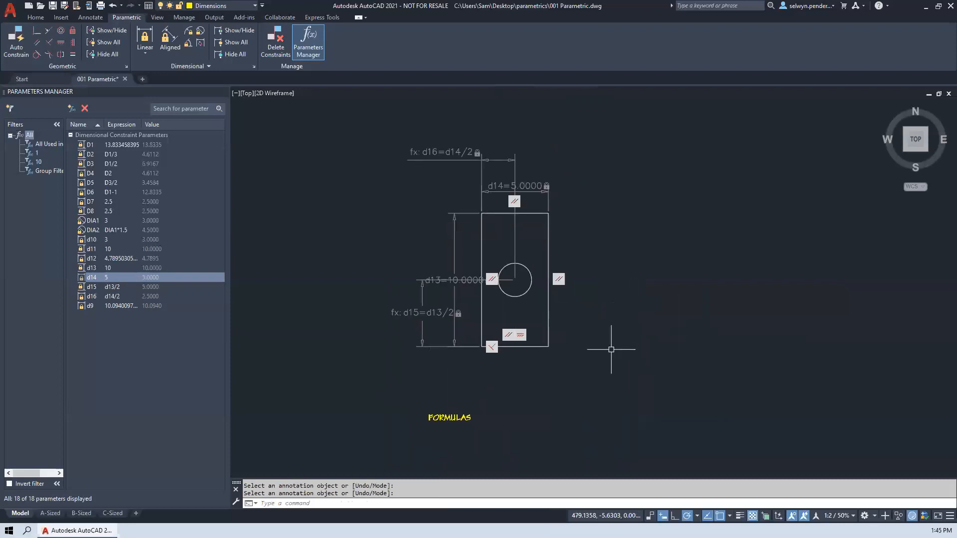
# - Draw an open chain of seven connected lines above the INFER CONSTRAINTS label, with constraint inference off
pyautogui.scroll(-4, 630, 335)
pyautogui.scroll(4, 648, 326)
pyautogui.moveTo(623, 324); pyautogui.dragTo(509, 362, button='middle')
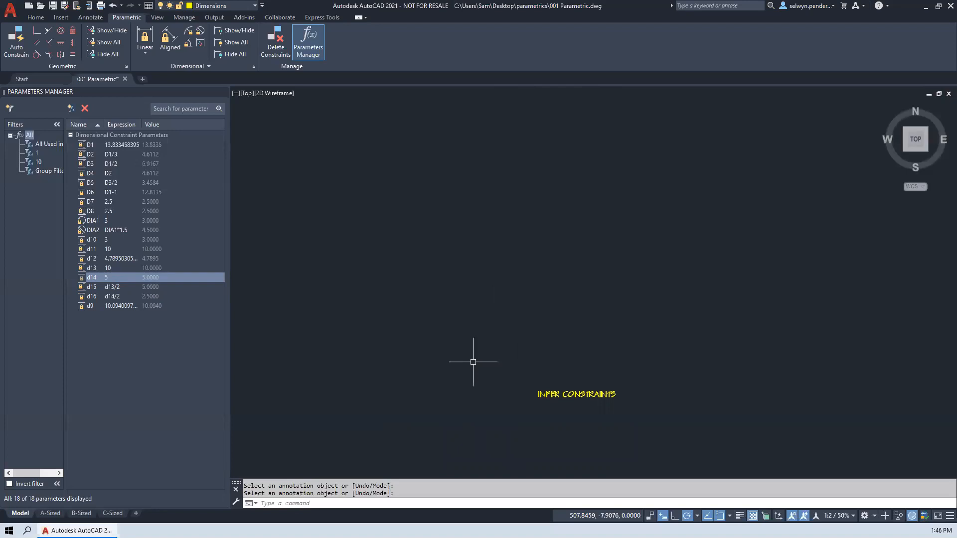
pyautogui.write('P')
pyautogui.press('Escape')
pyautogui.write('l')
pyautogui.press('Return')
pyautogui.click(530, 342)
pyautogui.click(694, 180)
pyautogui.click(544, 102)
pyautogui.click(489, 179)
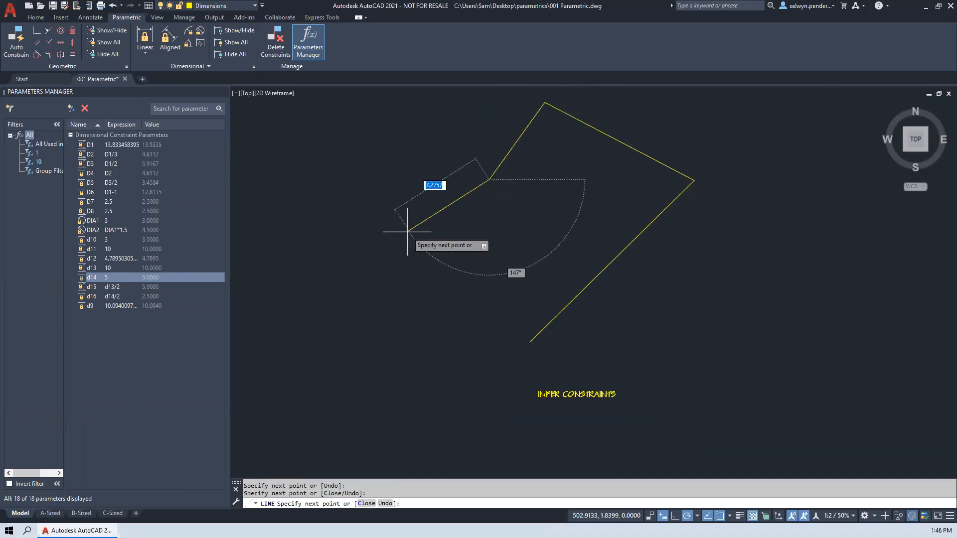
pyautogui.click(298, 179)
pyautogui.click(298, 302)
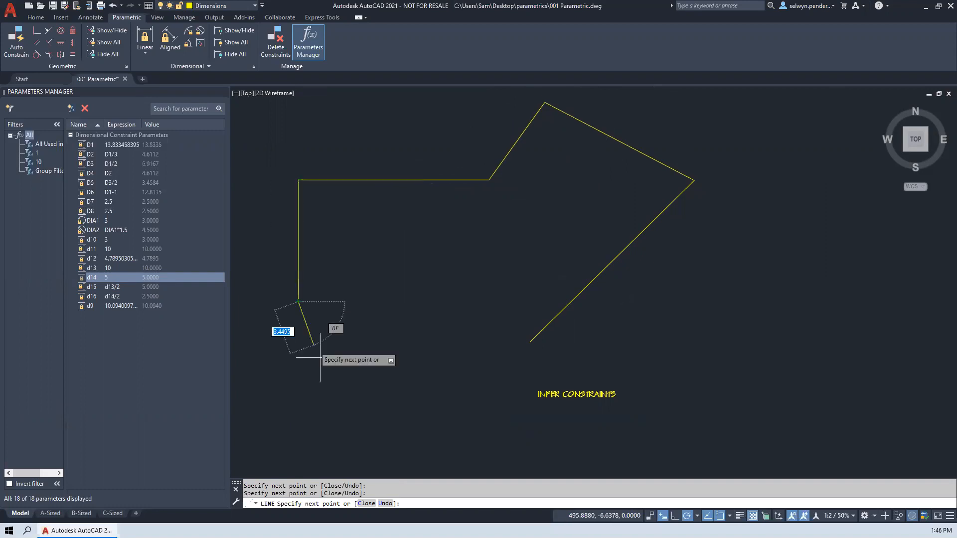
pyautogui.click(457, 434)
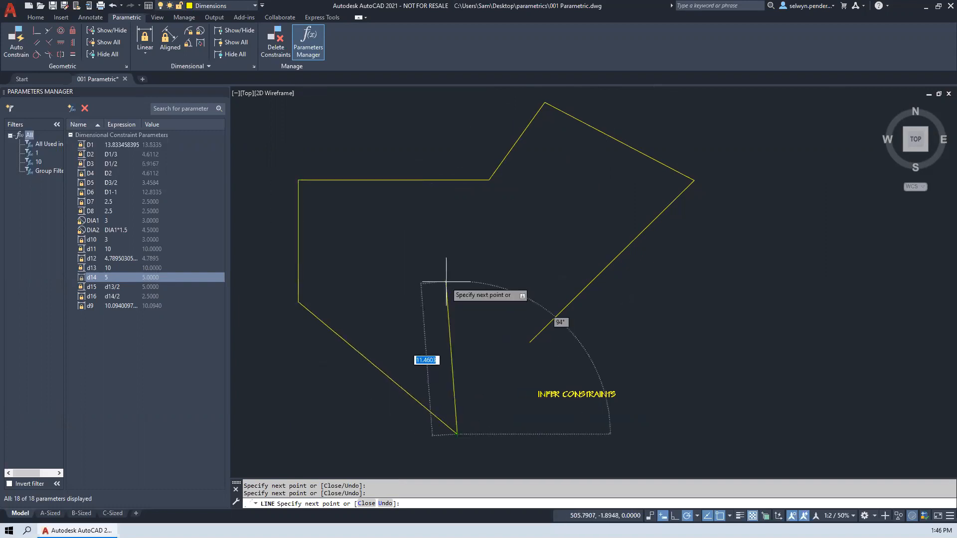
pyautogui.click(457, 260)
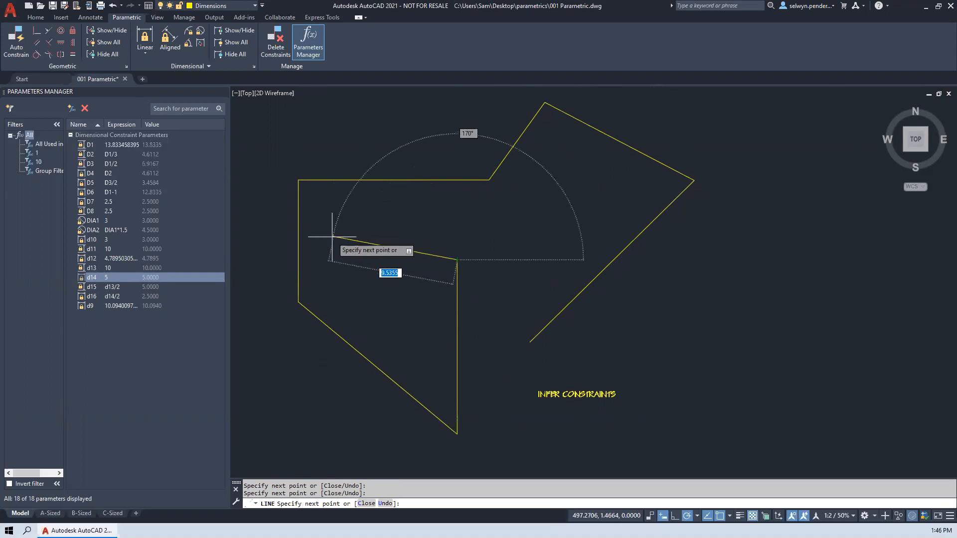
pyautogui.press('Return')
# - Stretch the inner end of the horizontal line and the upper end of the inner vertical line away from their original positions
pyautogui.click(483, 179)
pyautogui.click(489, 179)
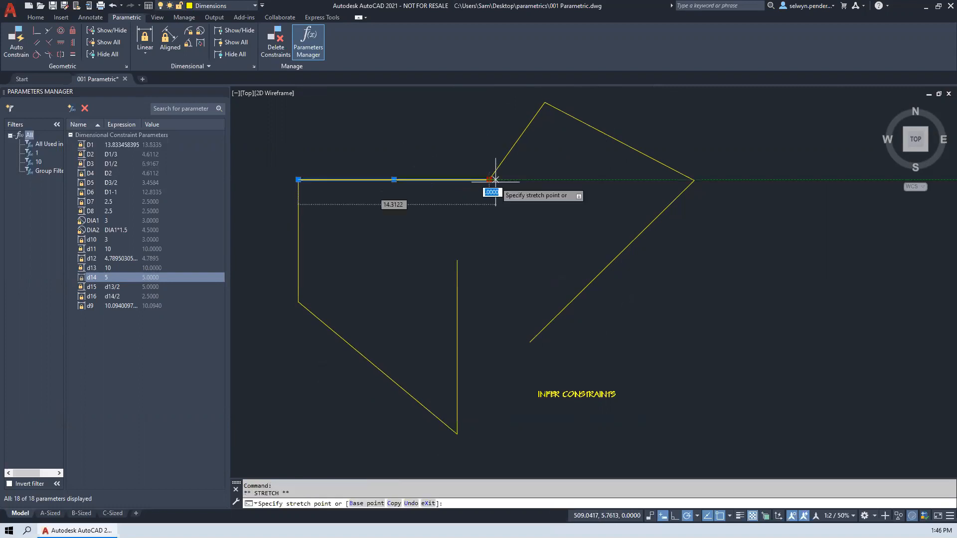
pyautogui.click(457, 267)
pyautogui.click(456, 260)
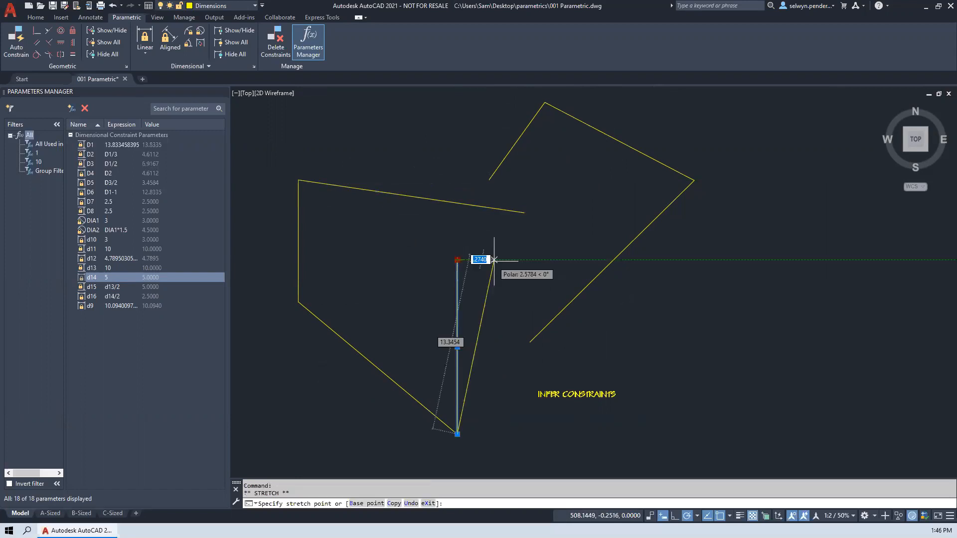
pyautogui.moveTo(496, 260)
pyautogui.mouseDown(button='middle')
pyautogui.moveTo(391, 237)
pyautogui.moveTo(371, 285)
pyautogui.mouseUp(button='middle')
# - Erase all seven lines drawn above the INFER CONSTRAINTS label
pyautogui.scroll(-2, 531, 312)
pyautogui.press('Escape')
pyautogui.click(560, 331)
pyautogui.click(288, 154)
pyautogui.press('Delete')
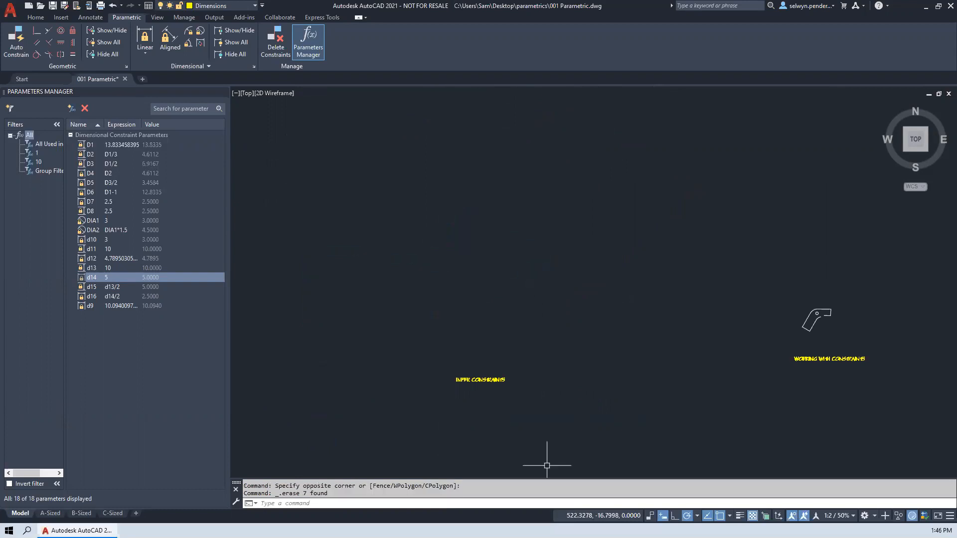
# - Turn on Infer Constraints and start a line chain with a diagonal, a vertical segment about 10.5 long and a perpendicular horizontal segment
pyautogui.click(650, 518)
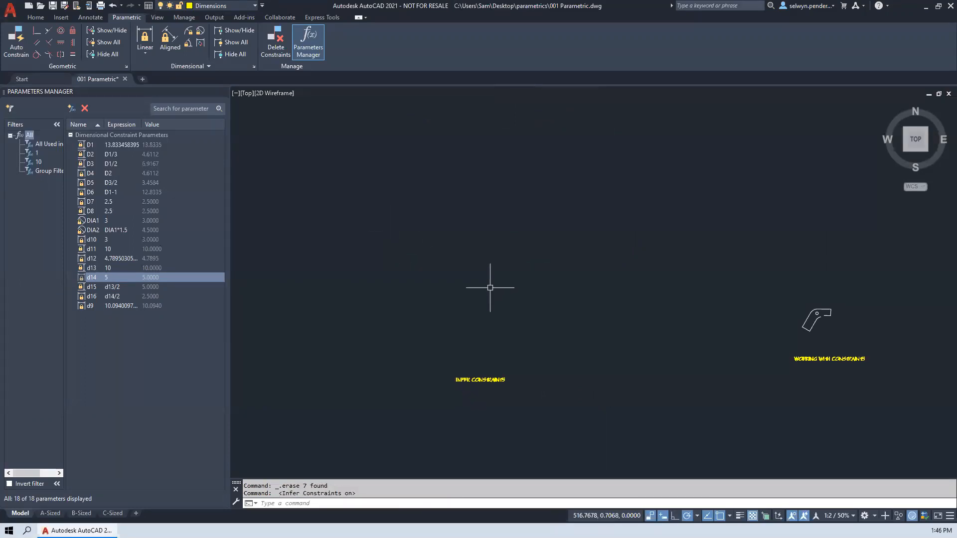
pyautogui.write('l')
pyautogui.press('Return')
pyautogui.click(523, 330)
pyautogui.click(633, 226)
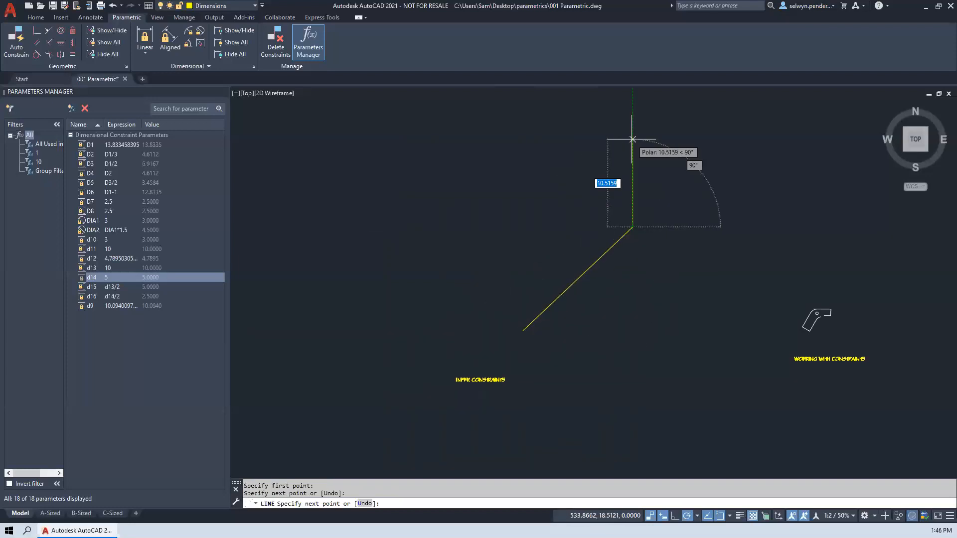
pyautogui.click(632, 139)
pyautogui.click(476, 140)
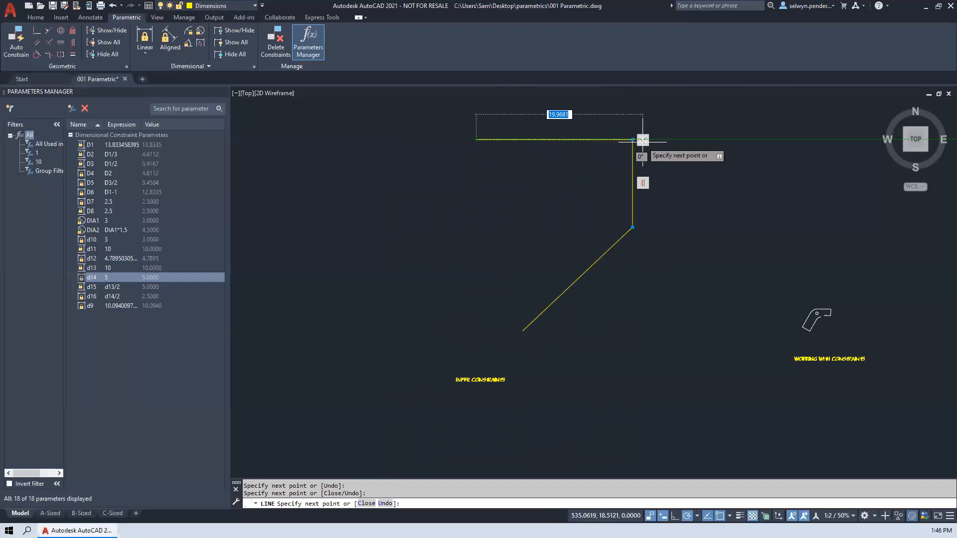
# - Continue the line chain with six angled segments forming a zigzag and a tilted box shape, ending above the INFER CONSTRAINTS label
pyautogui.click(511, 198)
pyautogui.click(412, 220)
pyautogui.click(365, 154)
pyautogui.click(286, 198)
pyautogui.click(347, 297)
pyautogui.click(528, 247)
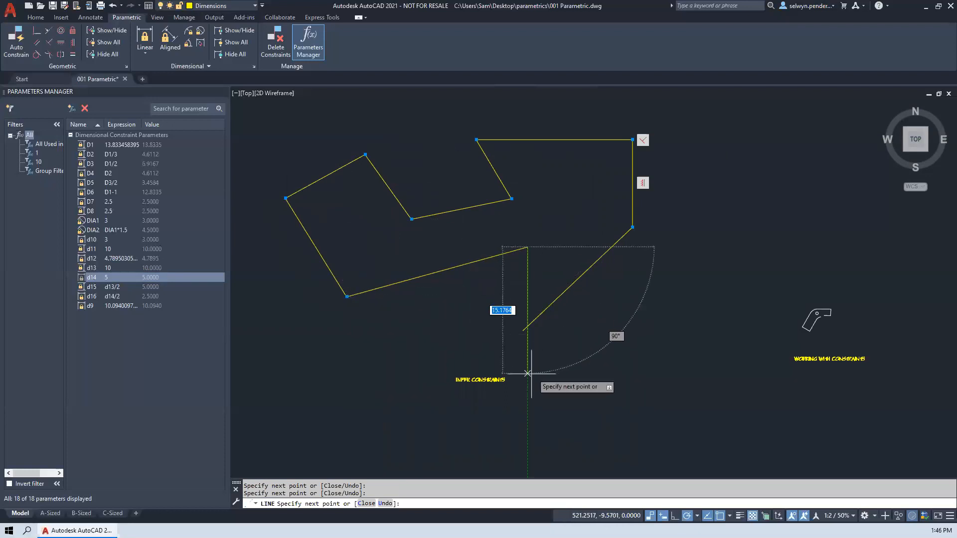
# - Continue the chain with a downward vertical about 15.2 long, a perpendicular horizontal, an upward vertical and a diagonal up to the left
pyautogui.click(527, 374)
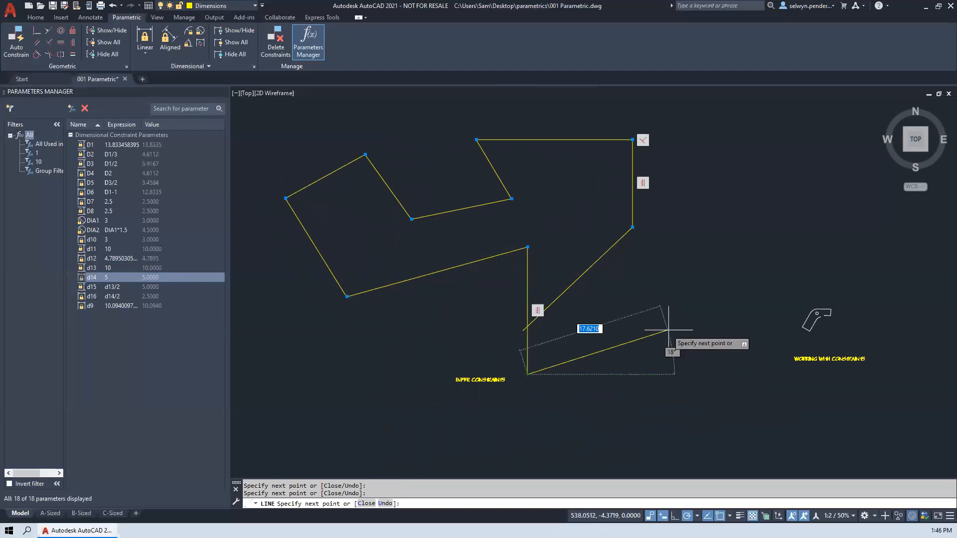
pyautogui.click(689, 374)
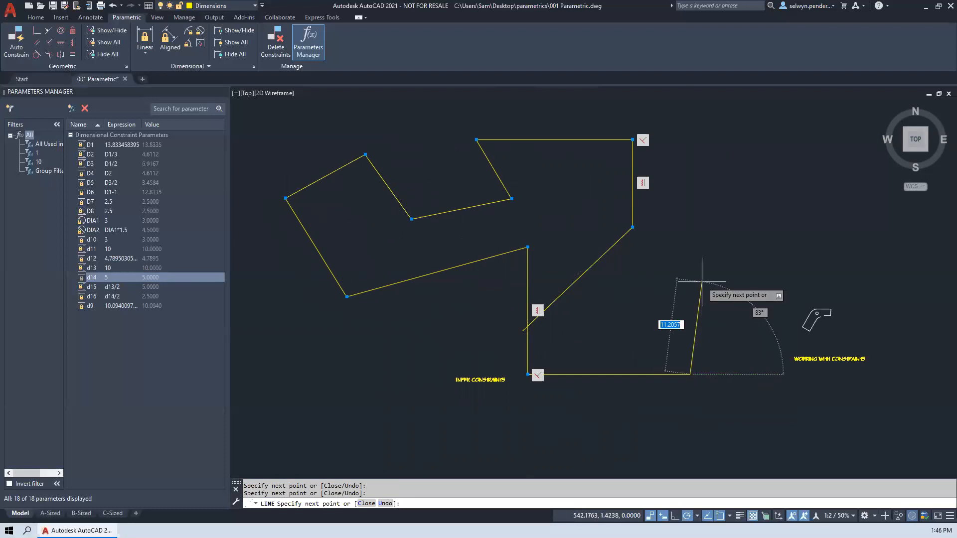
pyautogui.click(690, 269)
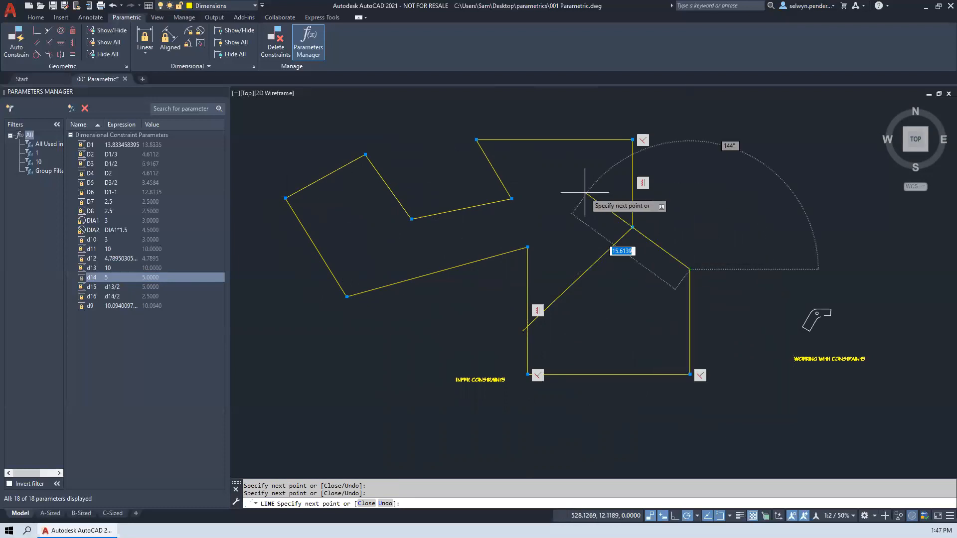
pyautogui.click(565, 186)
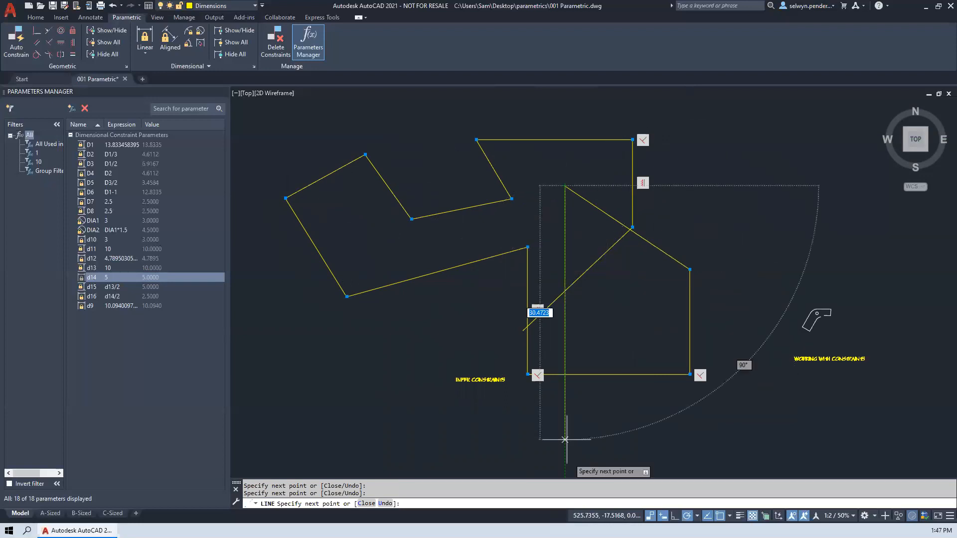
# - Turn off Infer Constraints and finish the line chain with five more segments, the last three at right angles to each other
pyautogui.click(461, 166)
pyautogui.click(437, 271)
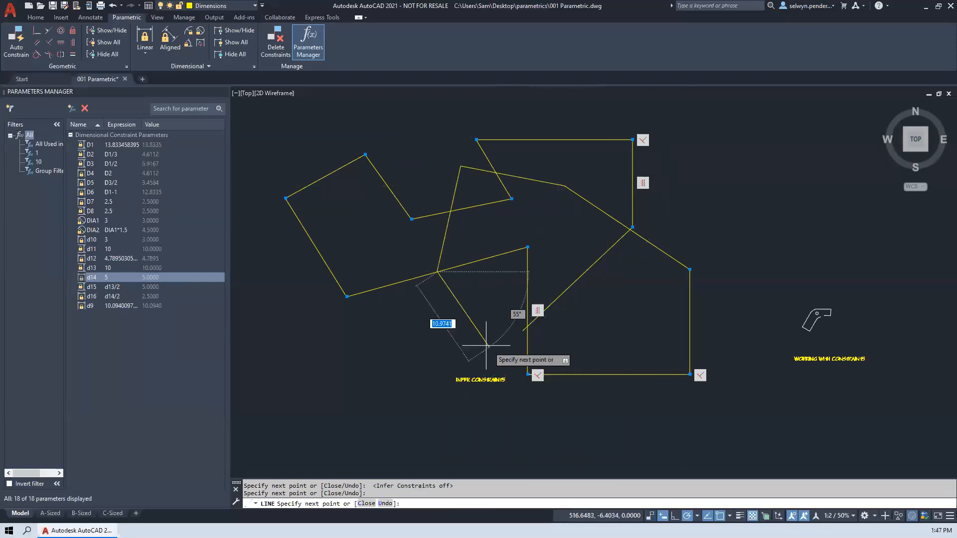
pyautogui.click(437, 342)
pyautogui.click(299, 341)
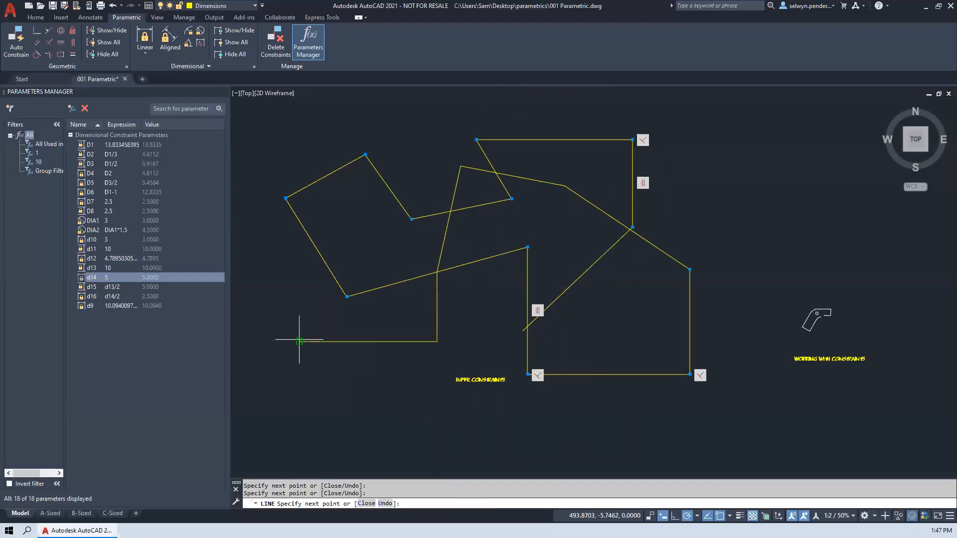
pyautogui.click(299, 203)
pyautogui.press('Return')
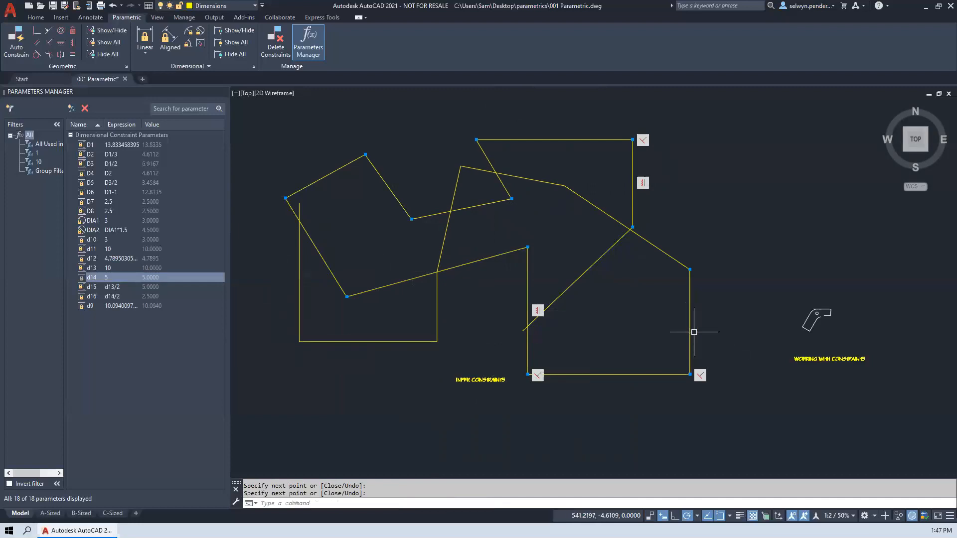
# - Stretch the lower right perpendicular corner of the line chain to a point up and to the left
pyautogui.click(689, 368)
pyautogui.click(690, 374)
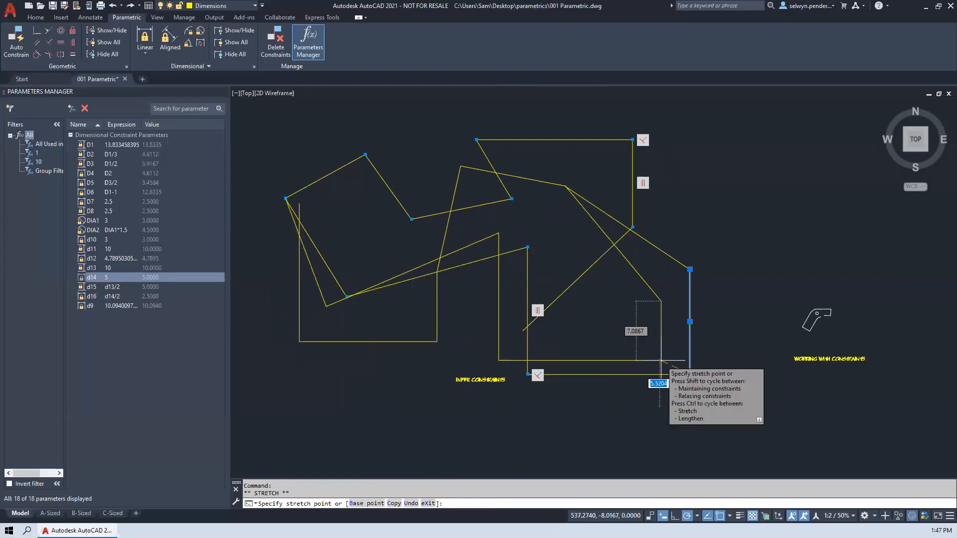
pyautogui.click(661, 361)
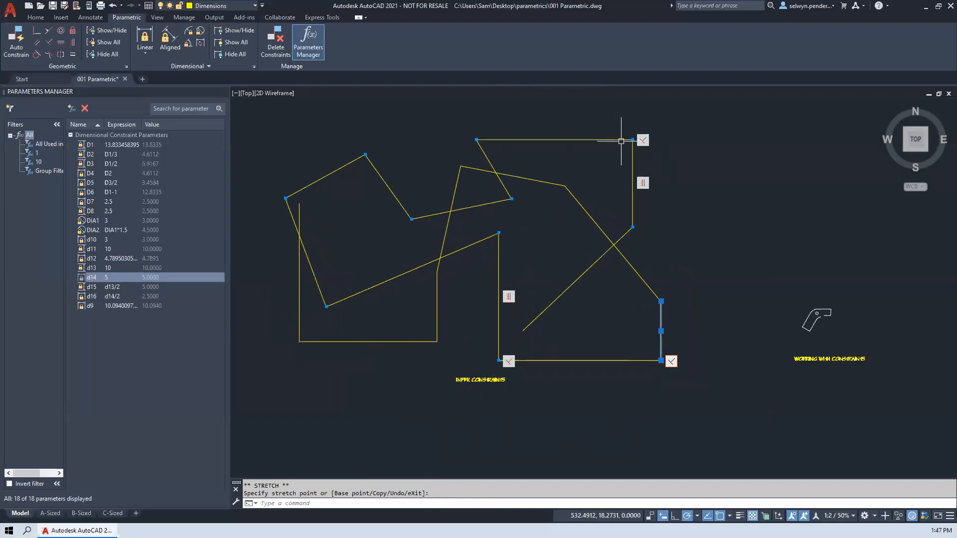
# - Stretch the upper right perpendicular corner of the line chain to a point farther right and slightly up
pyautogui.click(621, 140)
pyautogui.click(633, 139)
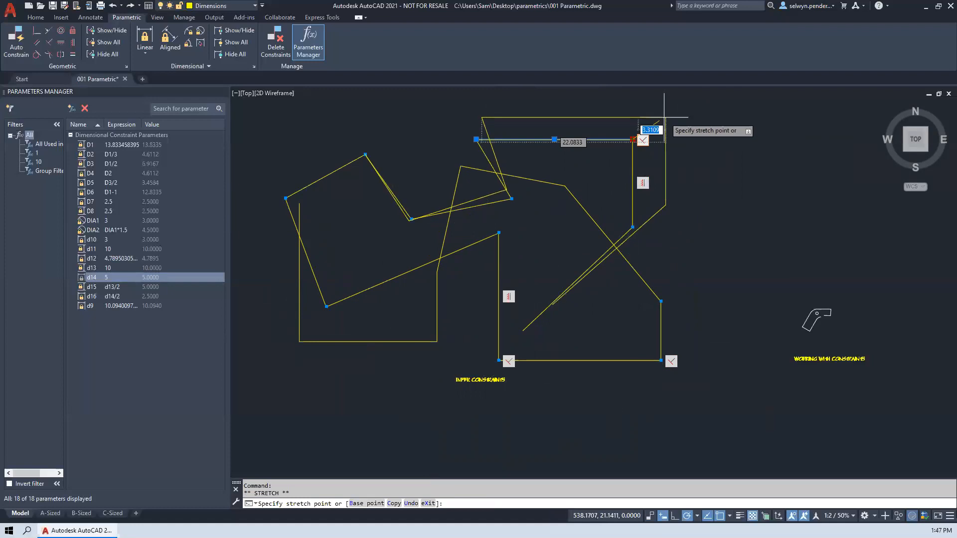
pyautogui.click(704, 129)
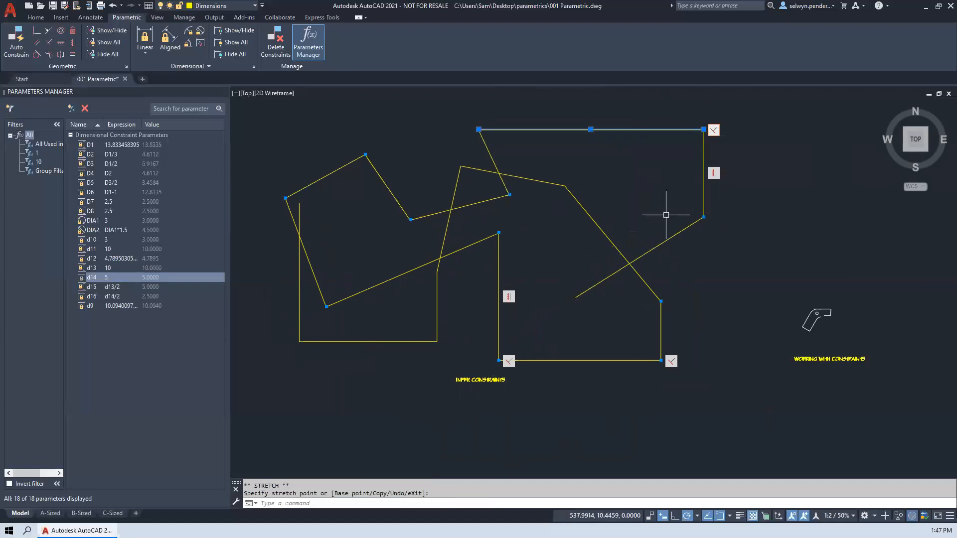
# - Stretch the lower end of the upper right vertical line down and to the right, and clear the selection
pyautogui.click(704, 216)
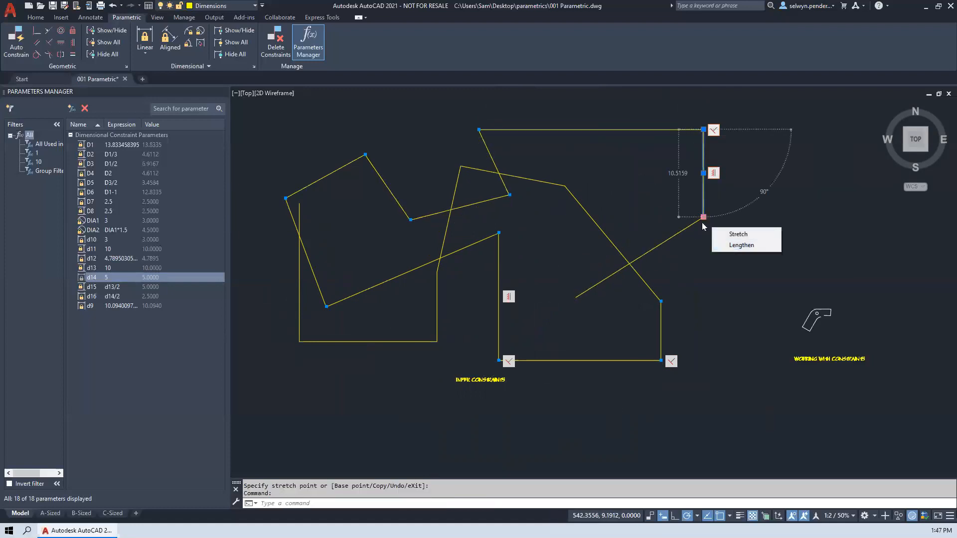
pyautogui.click(703, 217)
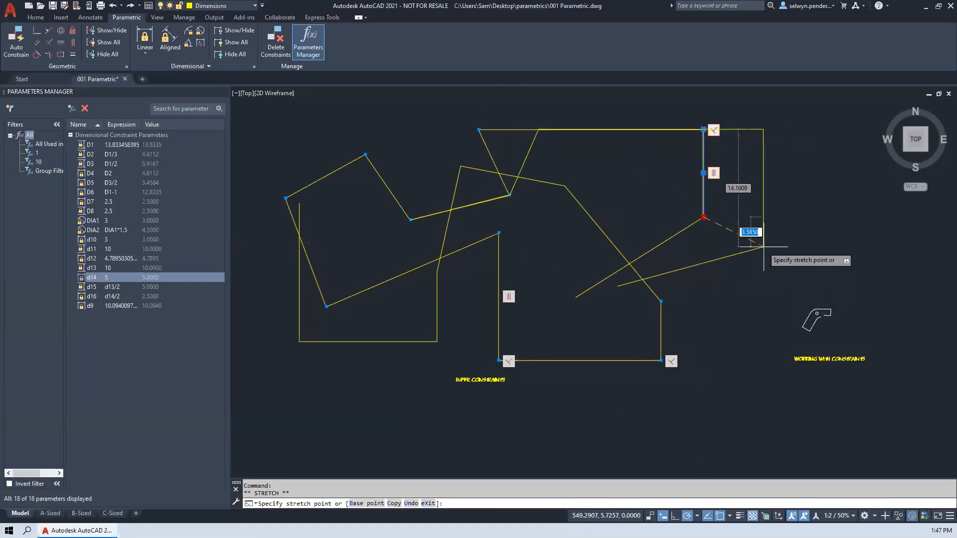
pyautogui.click(735, 261)
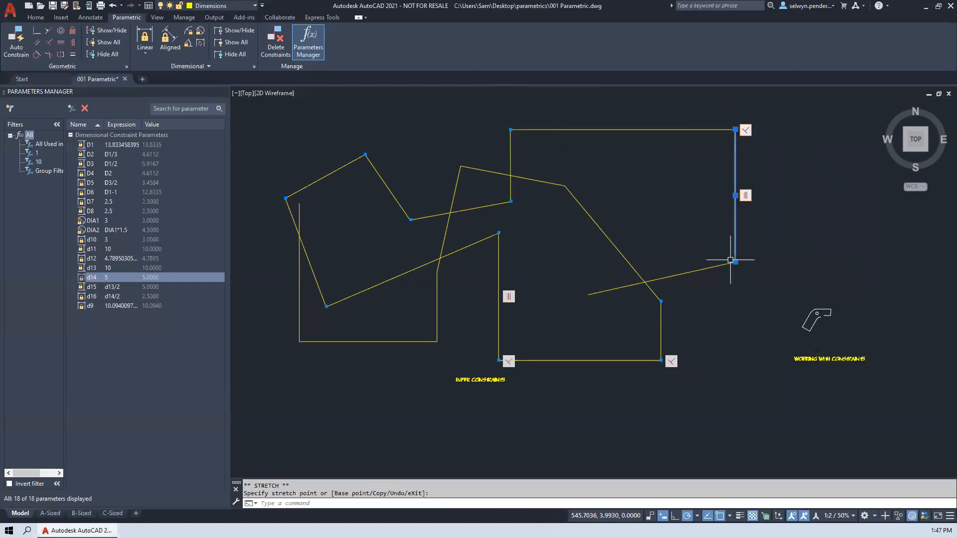
pyautogui.click(373, 228)
pyautogui.click(373, 228)
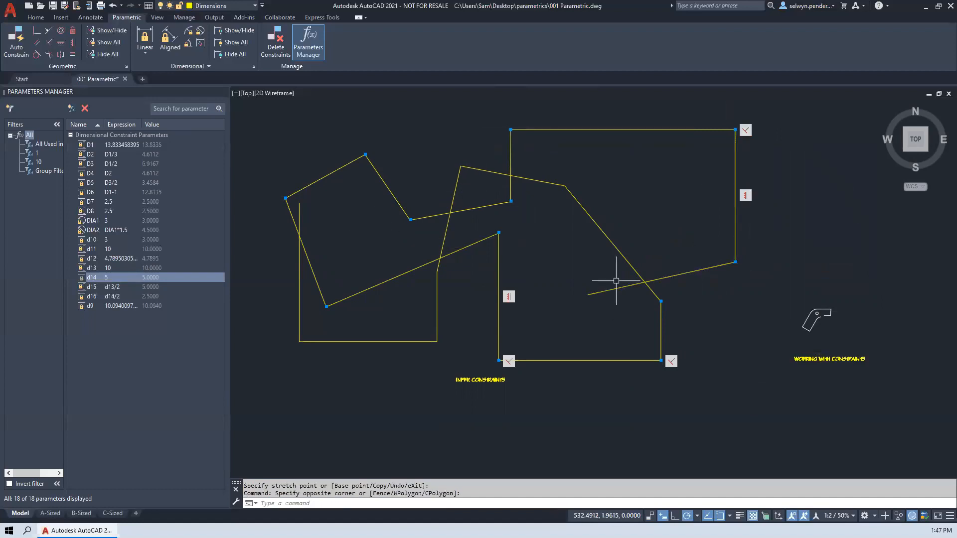
# - Draw a polyline of five segments in the empty area above the line chain, with the fifth segment going vertically up
pyautogui.scroll(5, 766, 256)
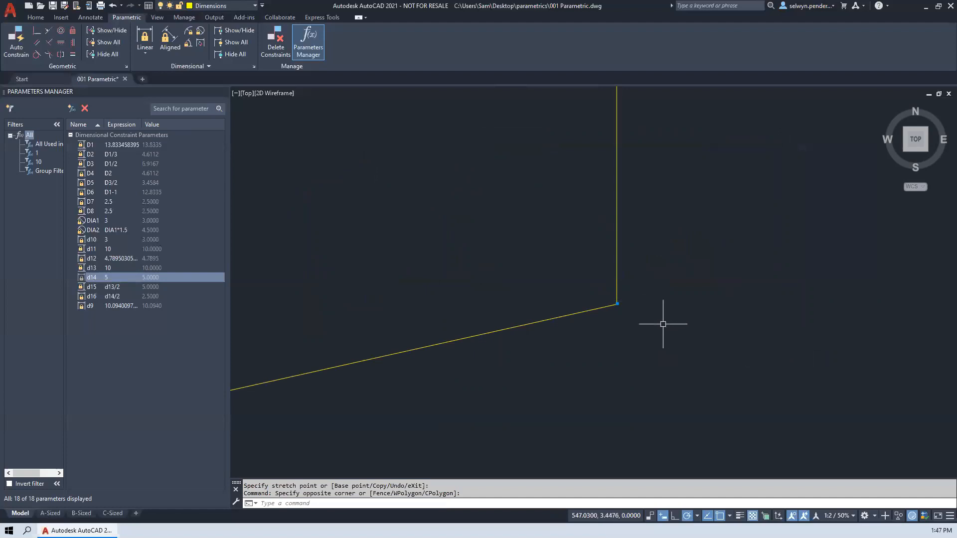
pyautogui.scroll(-5, 559, 280)
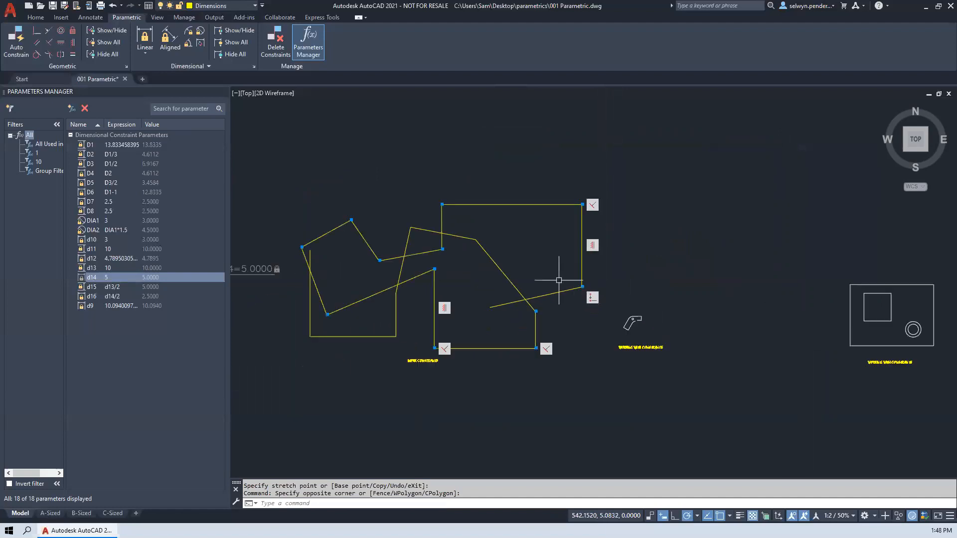
pyautogui.moveTo(469, 308); pyautogui.dragTo(424, 378, button='middle')
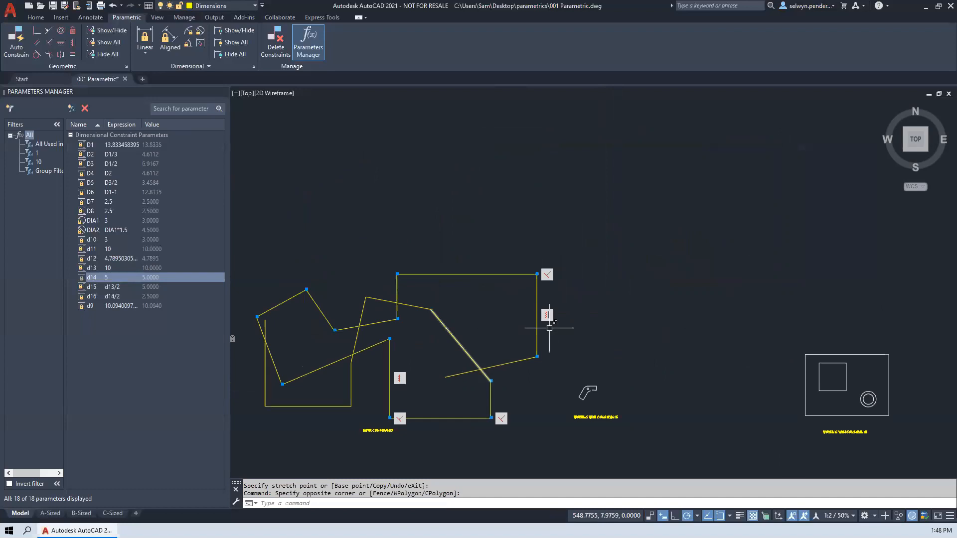
pyautogui.press('Escape')
pyautogui.write('pl')
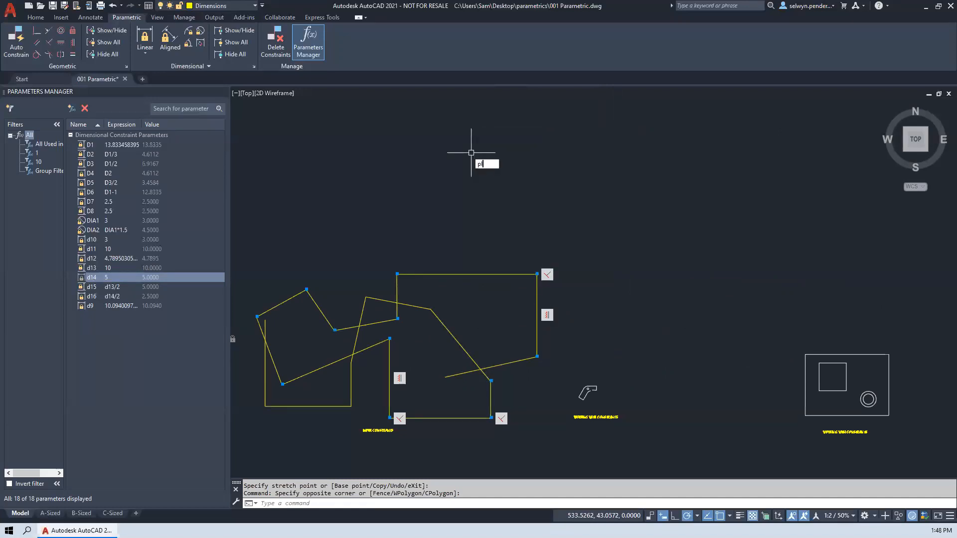
pyautogui.press('Return')
pyautogui.click(501, 213)
pyautogui.click(430, 144)
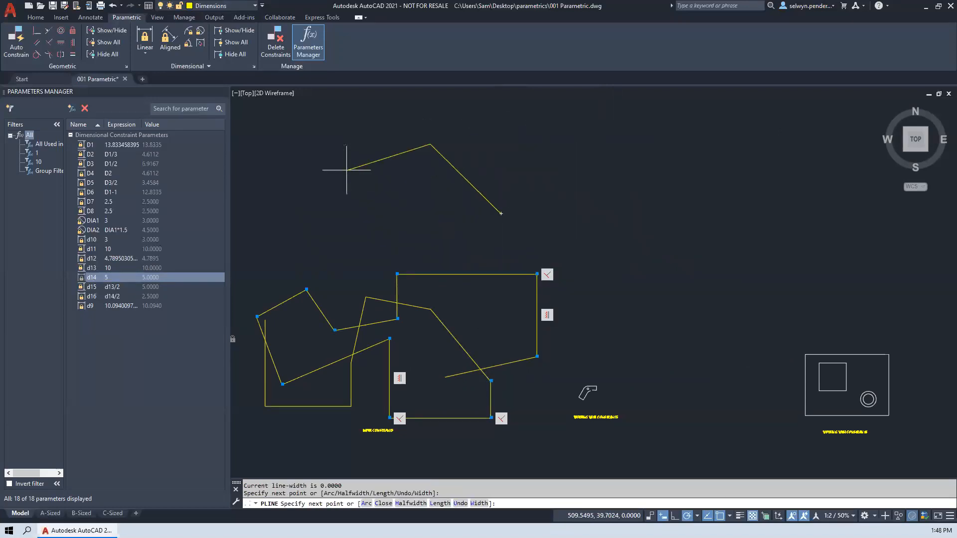
pyautogui.click(347, 170)
pyautogui.click(383, 232)
pyautogui.click(435, 238)
pyautogui.click(435, 199)
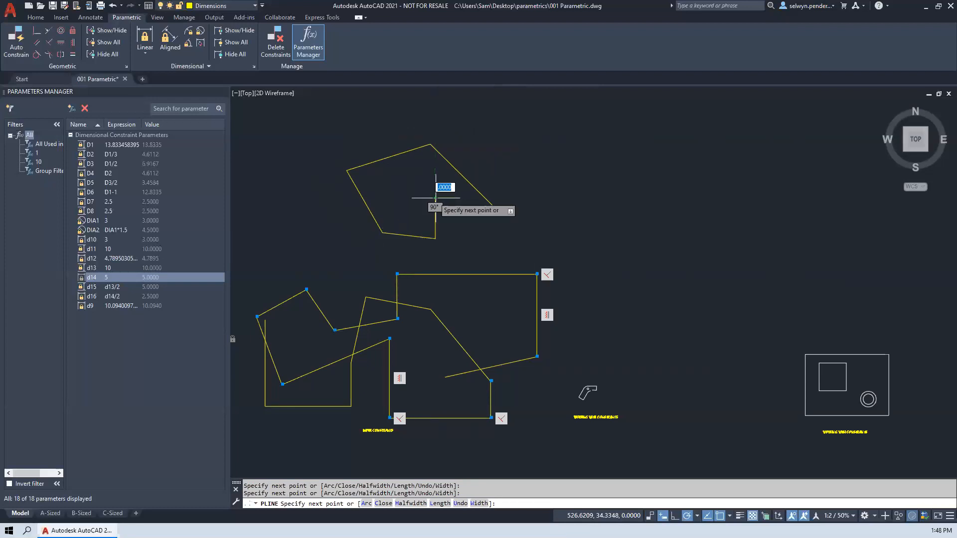
# - Turn on Infer Constraints and finish the polyline with three segments at right angles: horizontally right, vertically up, and horizontally left
pyautogui.click(651, 516)
pyautogui.click(538, 199)
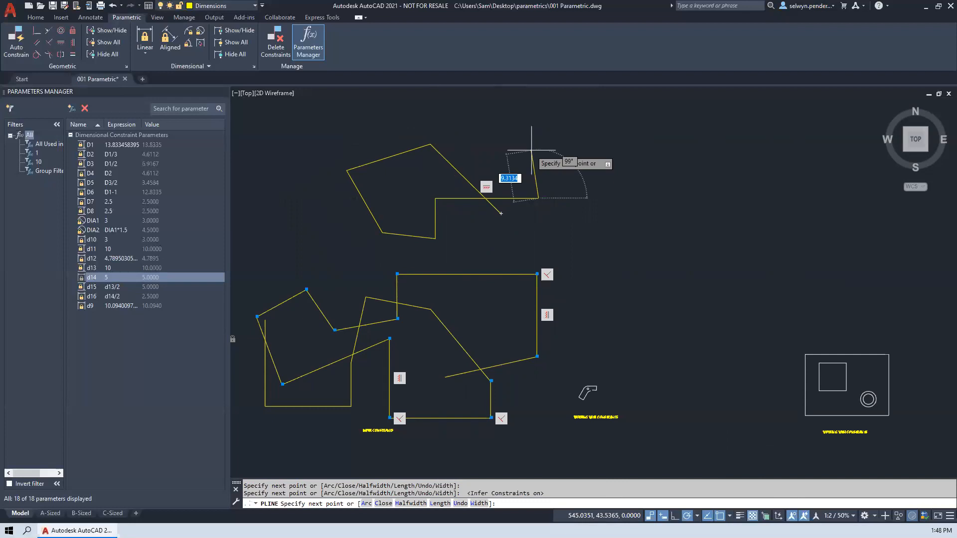
pyautogui.click(538, 136)
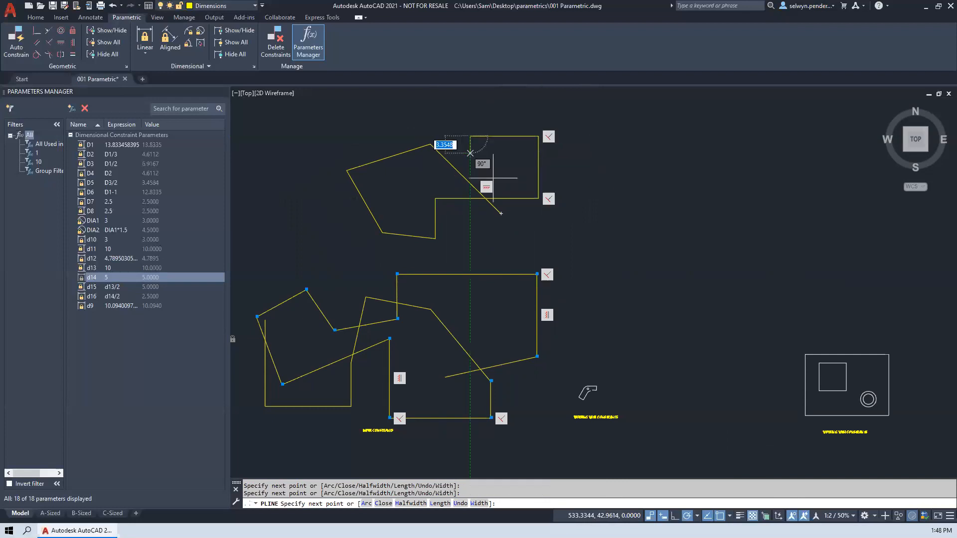
pyautogui.press('Escape')
pyautogui.scroll(8, 529, 201)
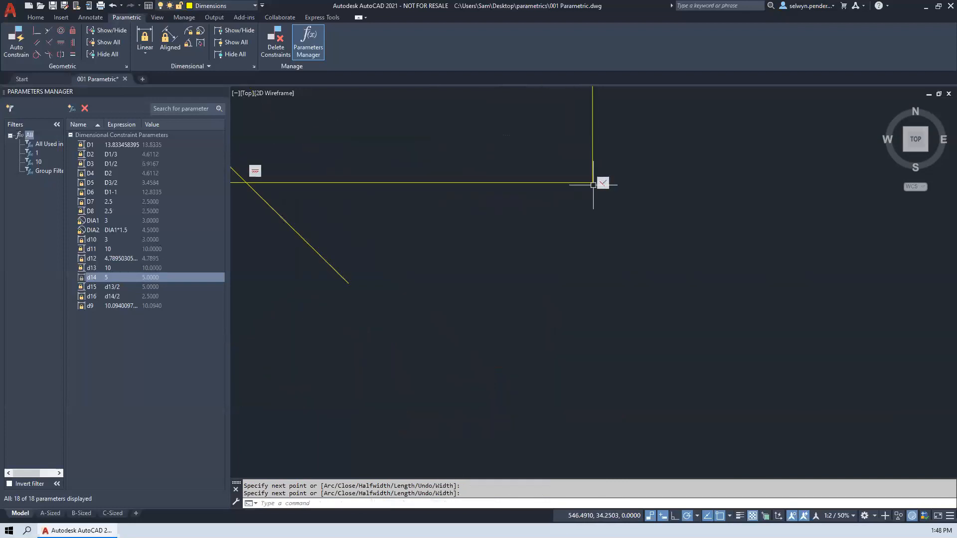
pyautogui.scroll(-5, 593, 185)
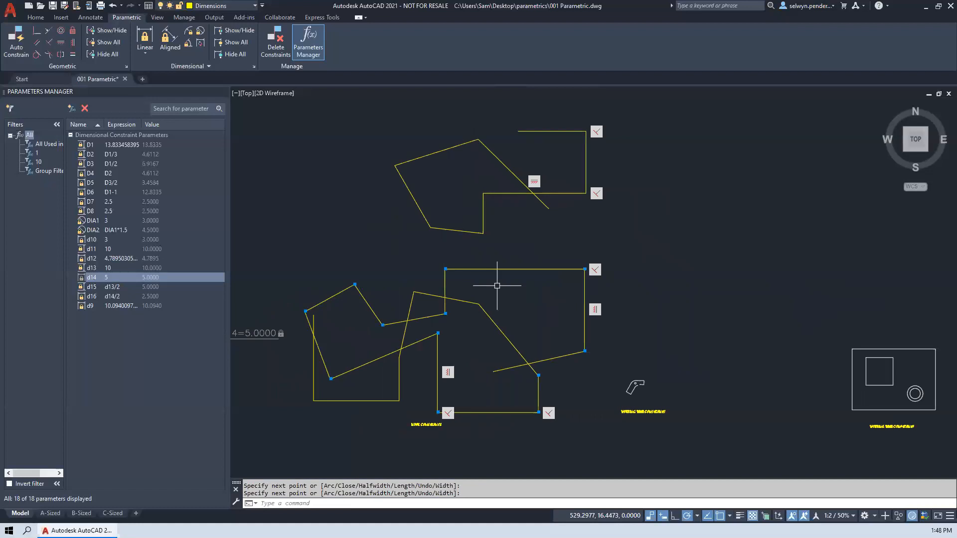
# - Move the line chain's short, slightly sloping line up and to the left by its midpoint, and stretch the adjoining left line's upper end up-left
pyautogui.click(396, 321)
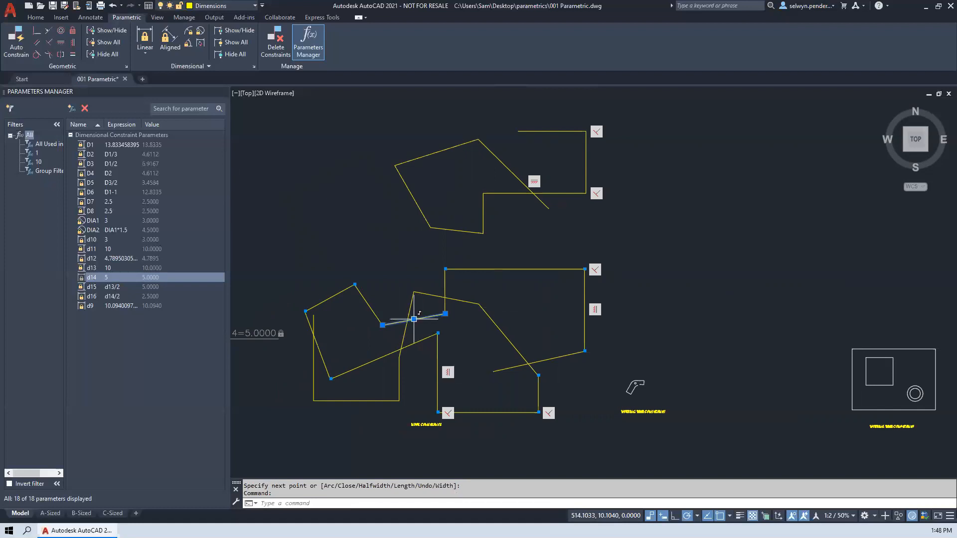
pyautogui.click(413, 319)
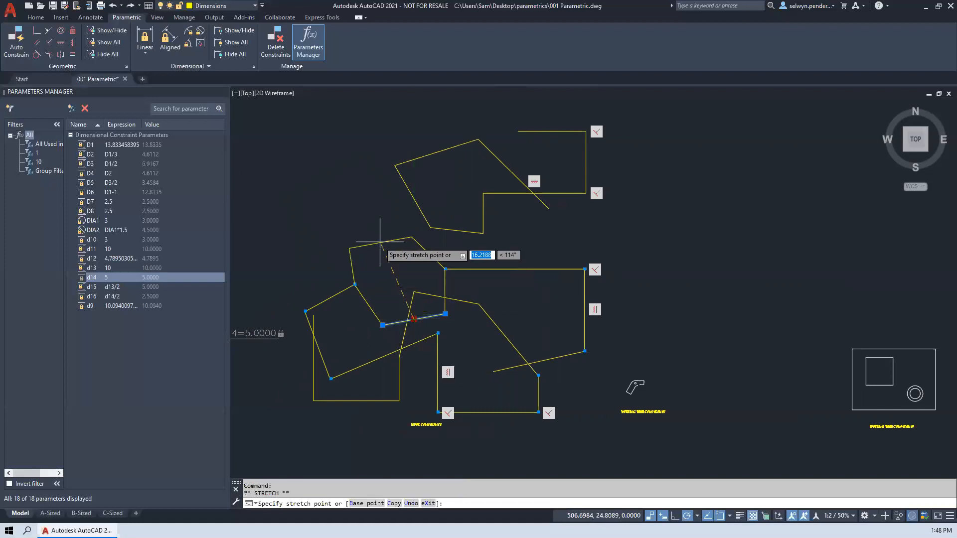
pyautogui.click(330, 298)
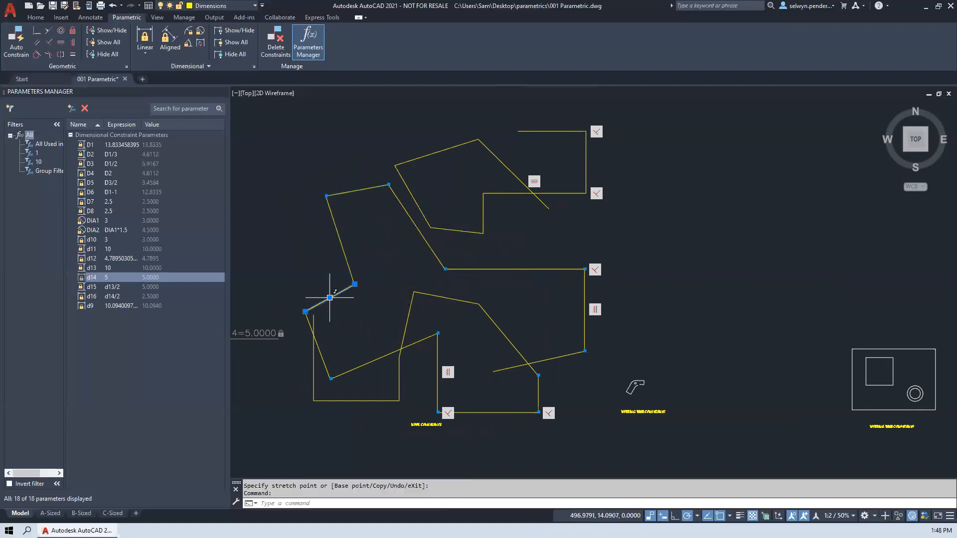
pyautogui.click(358, 280)
pyautogui.click(353, 282)
pyautogui.click(354, 284)
pyautogui.click(288, 238)
# - Apply Auto Constrain to all objects of the small bent bracket, including its circle
pyautogui.scroll(-2, 720, 263)
pyautogui.moveTo(721, 297)
pyautogui.mouseDown(button='middle')
pyautogui.moveTo(442, 212)
pyautogui.moveTo(400, 211)
pyautogui.mouseUp(button='middle')
pyautogui.scroll(5, 523, 250)
pyautogui.scroll(2, 518, 251)
pyautogui.scroll(-4, 373, 192)
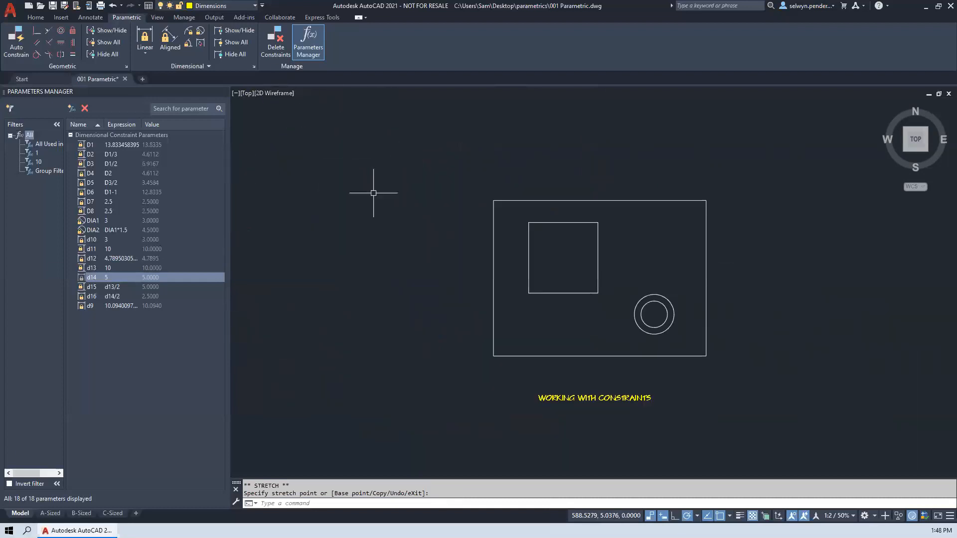
pyautogui.moveTo(380, 199)
pyautogui.mouseDown(button='middle')
pyautogui.moveTo(469, 252)
pyautogui.moveTo(593, 276)
pyautogui.mouseUp(button='middle')
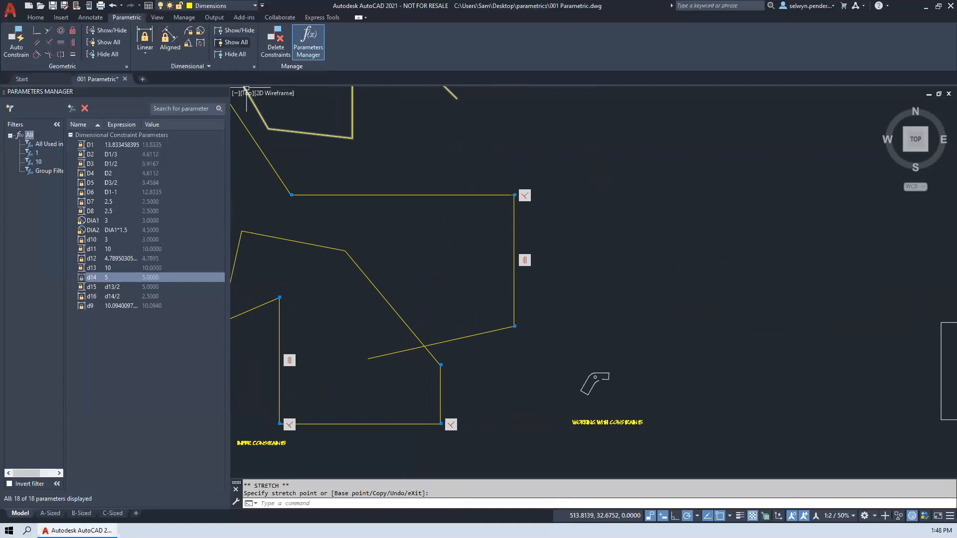
pyautogui.scroll(4, 575, 379)
pyautogui.scroll(4, 547, 367)
pyautogui.moveTo(546, 368); pyautogui.dragTo(496, 228, button='middle')
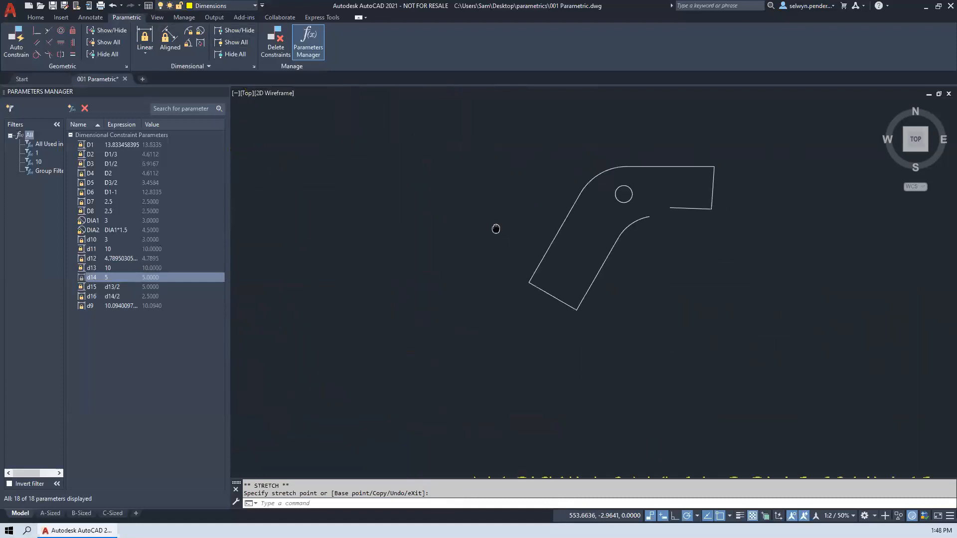
pyautogui.click(22, 31)
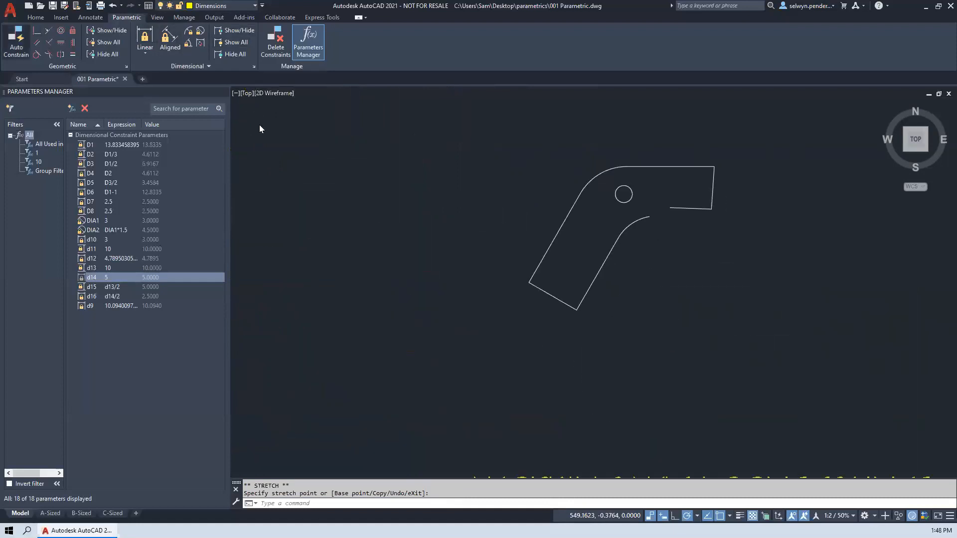
pyautogui.click(463, 125)
pyautogui.click(805, 361)
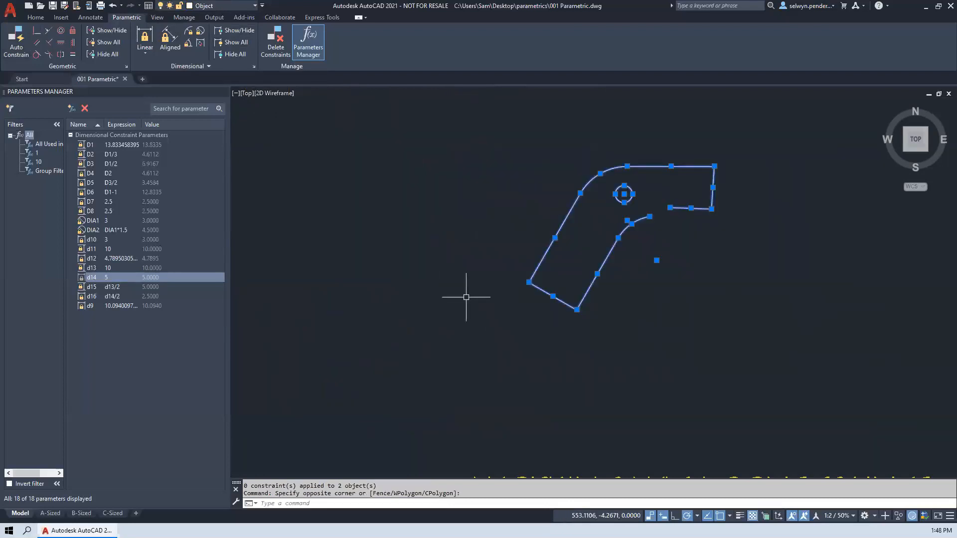
pyautogui.press('Return')
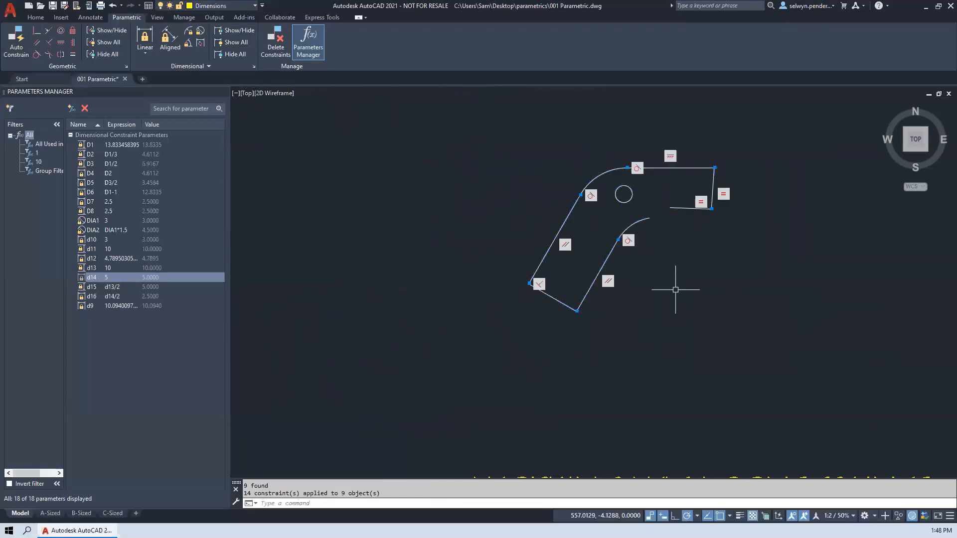
# - Delete the equal constraint between the bracket's short right end line and the short lower line beside it
pyautogui.scroll(2, 663, 248)
pyautogui.moveTo(630, 224); pyautogui.dragTo(544, 292, button='middle')
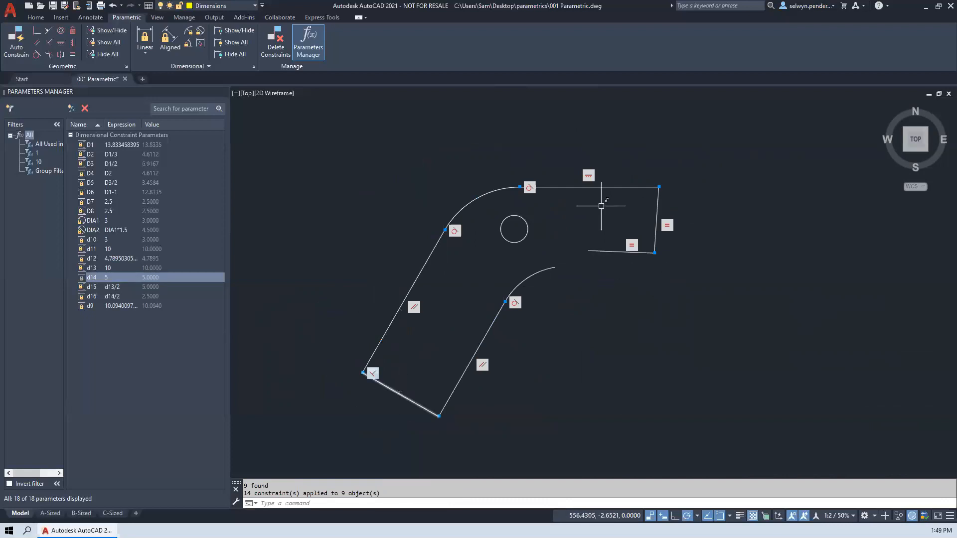
pyautogui.rightClick(631, 251)
pyautogui.click(646, 255)
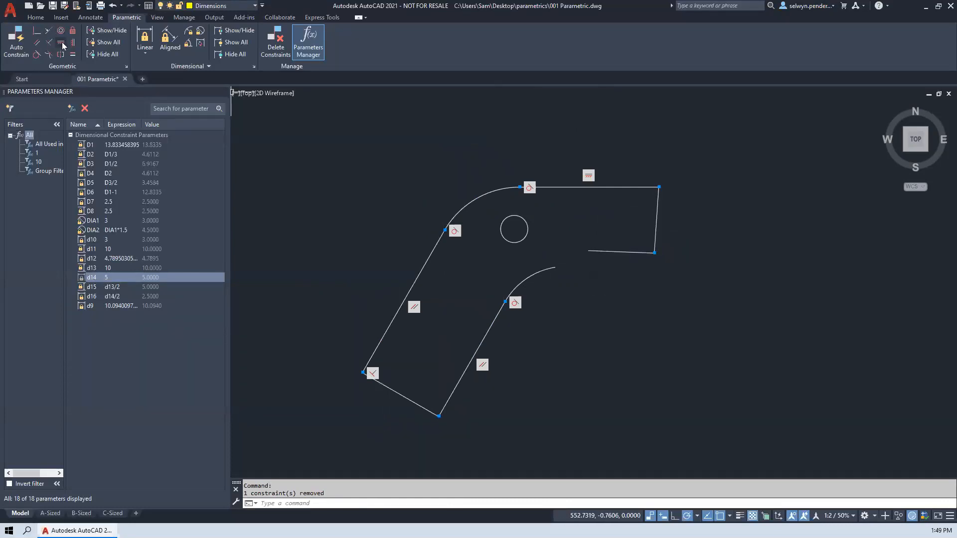
# - Apply an equal constraint from the bracket's lower left end line to its right end line
pyautogui.click(74, 55)
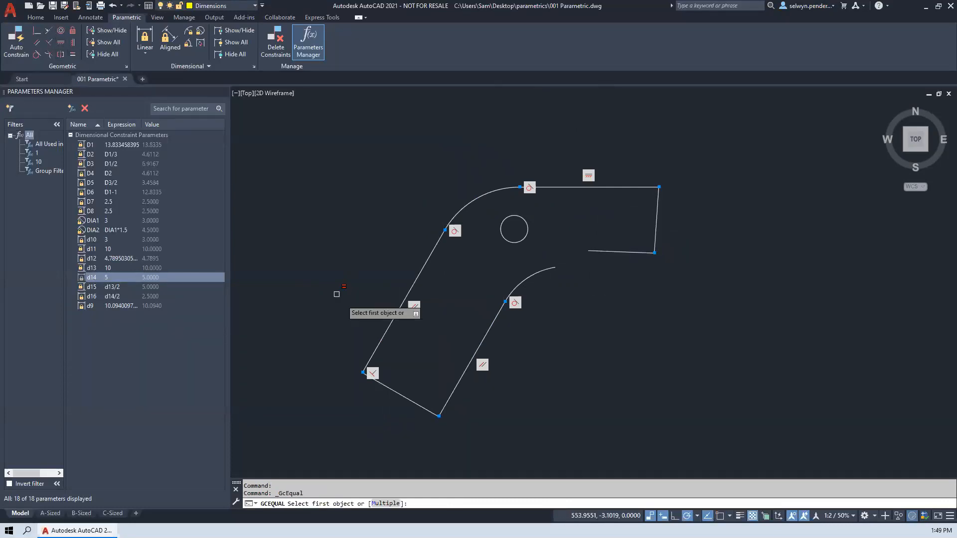
pyautogui.click(398, 389)
pyautogui.click(402, 393)
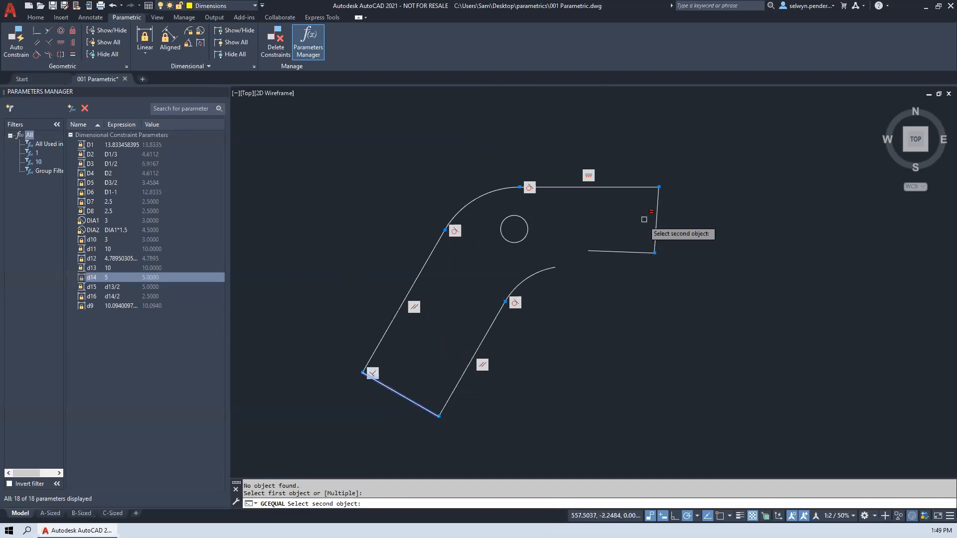
pyautogui.click(658, 222)
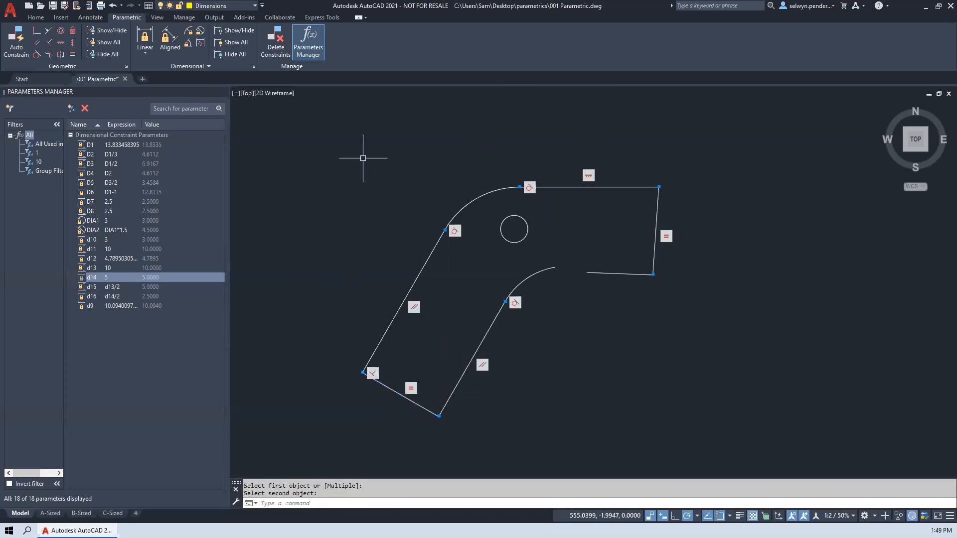
# - Make the short lower right line tangent to the bracket's inner arc, and make their open endpoints coincident
pyautogui.click(36, 55)
pyautogui.click(550, 271)
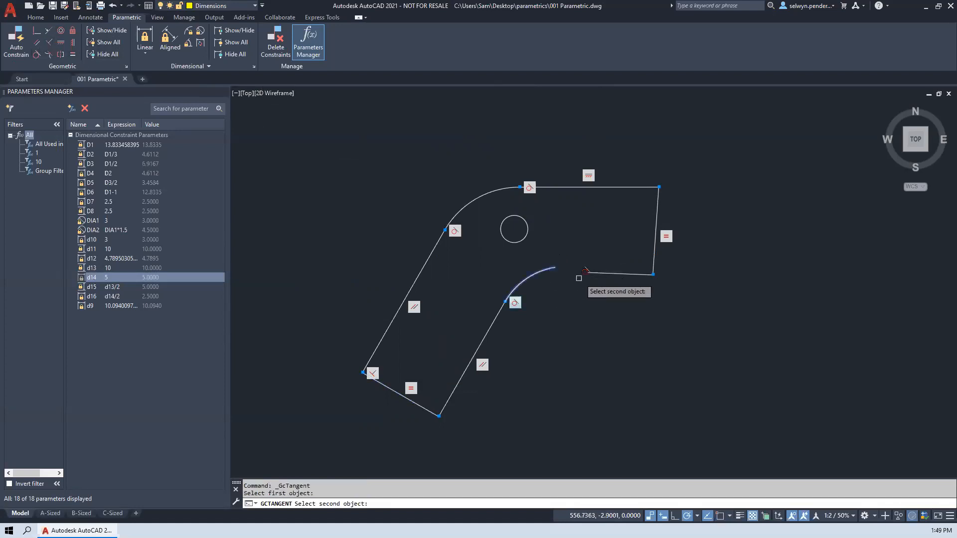
pyautogui.click(592, 273)
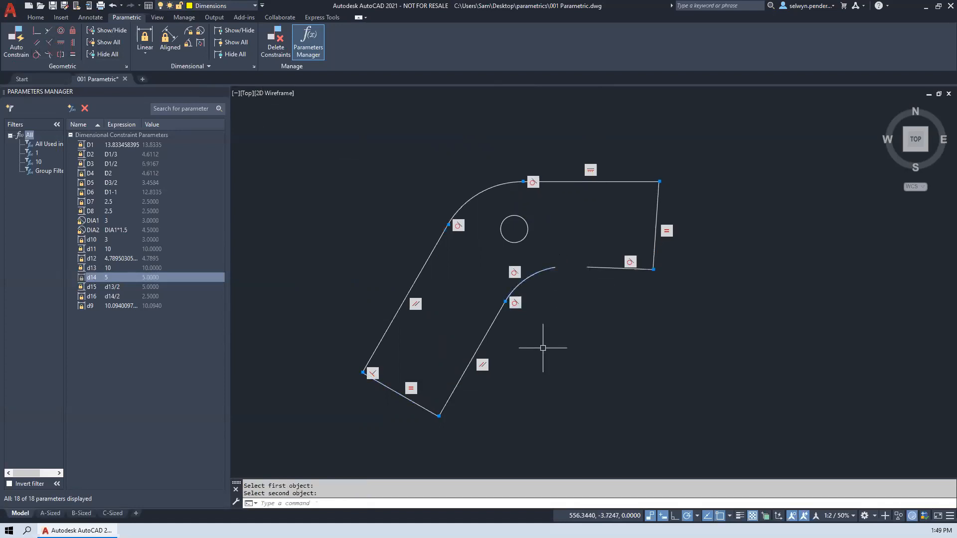
pyautogui.click(37, 31)
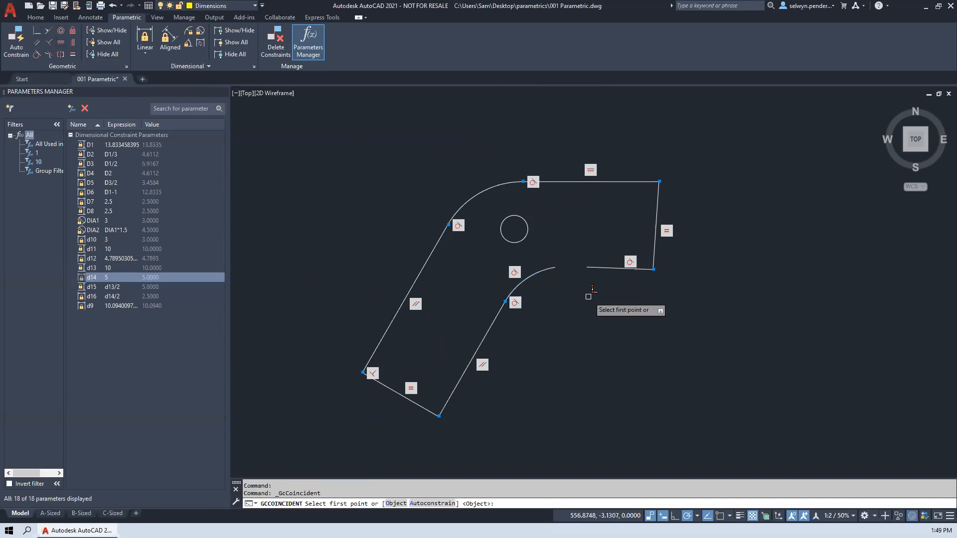
pyautogui.click(588, 268)
pyautogui.click(557, 269)
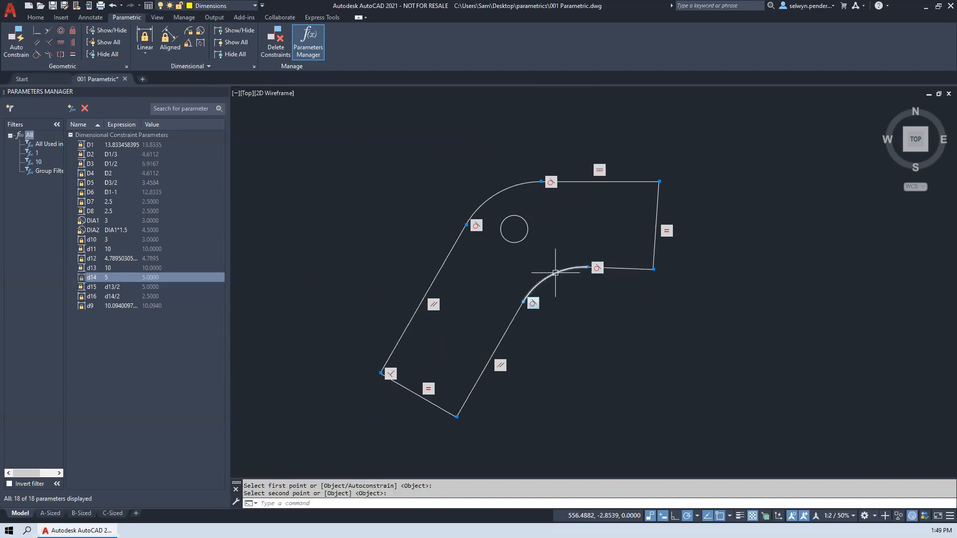
# - Move the bracket's circle slightly to the right and make it concentric with the outer arc
pyautogui.click(518, 218)
pyautogui.click(514, 229)
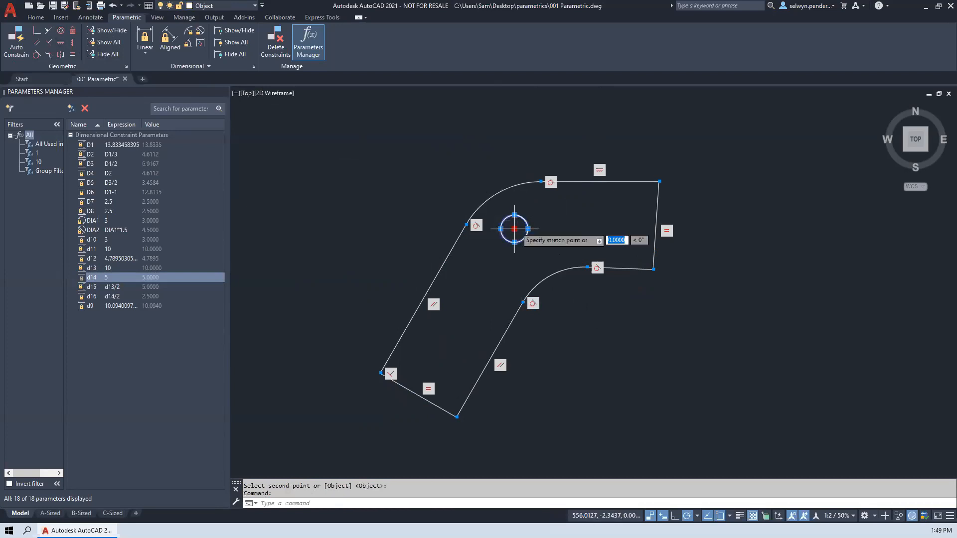
pyautogui.click(524, 232)
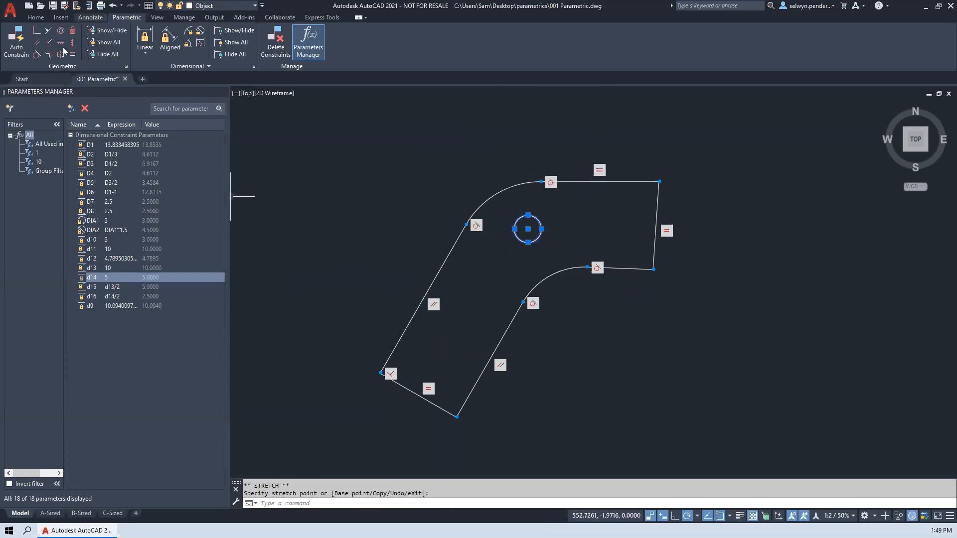
pyautogui.click(61, 31)
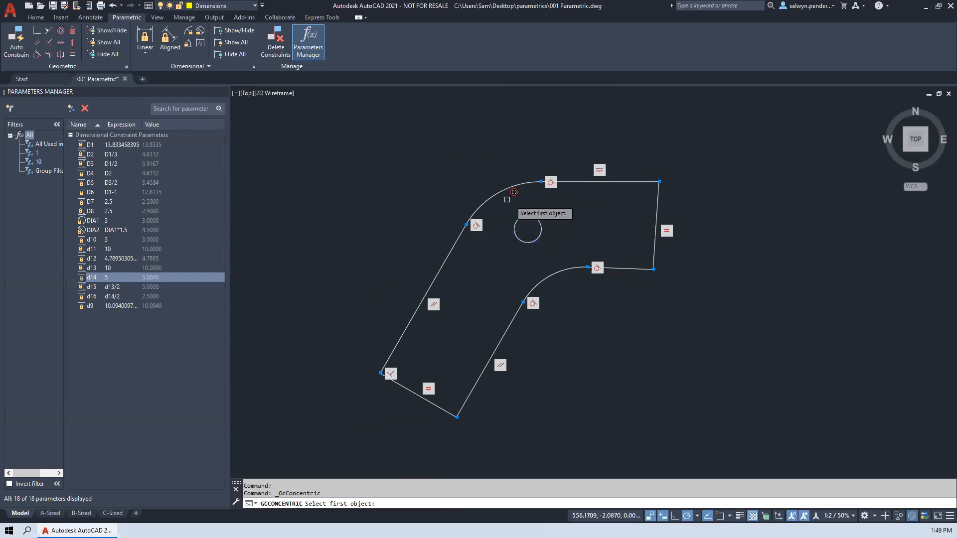
pyautogui.click(513, 187)
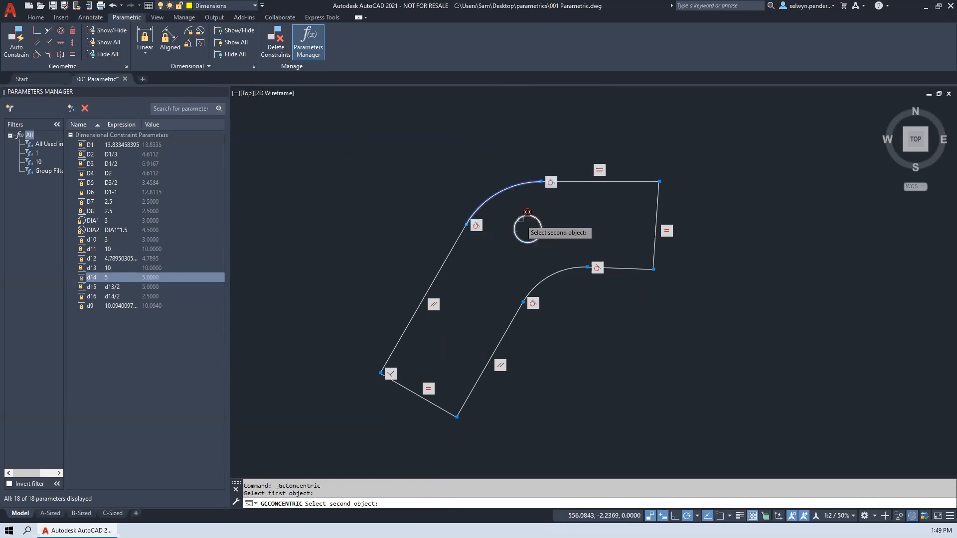
pyautogui.click(520, 220)
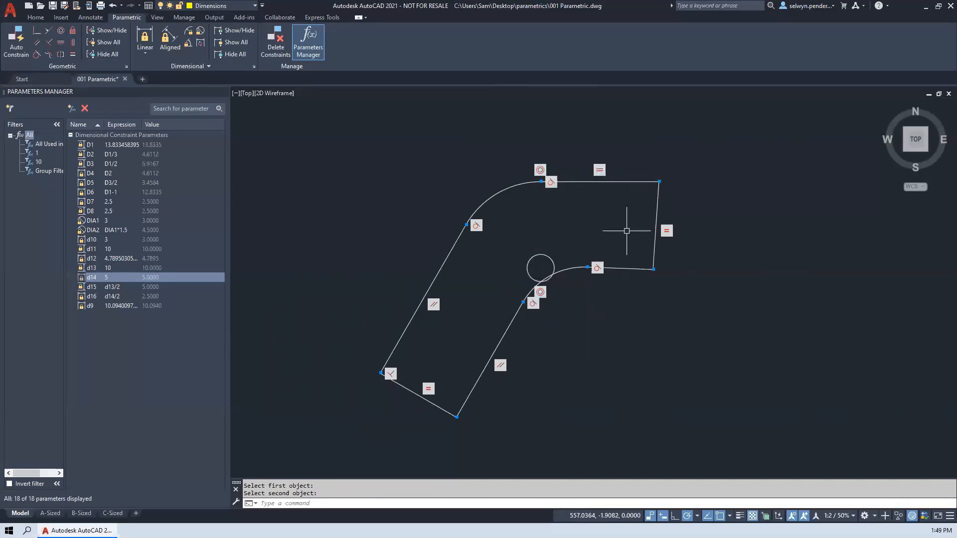
# - Make the bracket's short lower right line parallel to its upper horizontal line
pyautogui.click(36, 47)
pyautogui.click(610, 183)
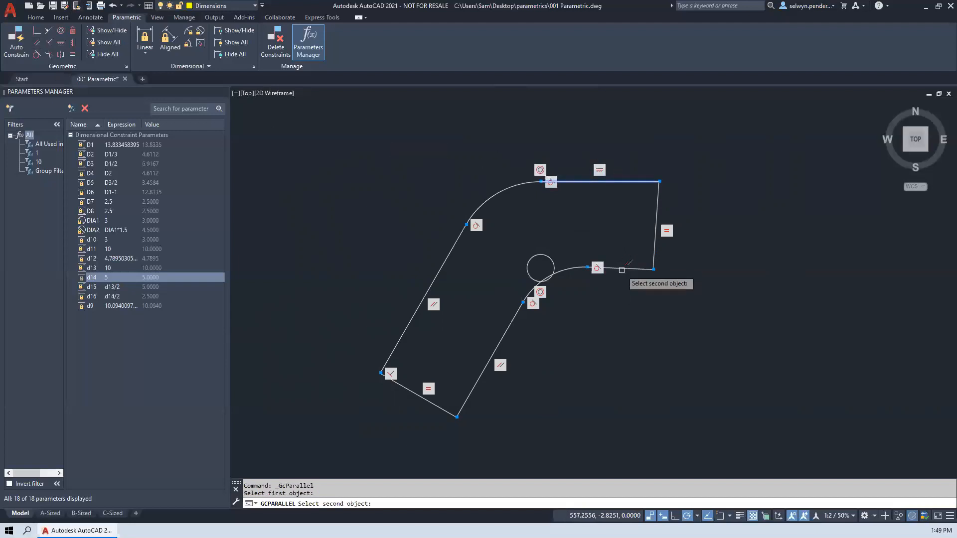
pyautogui.click(622, 270)
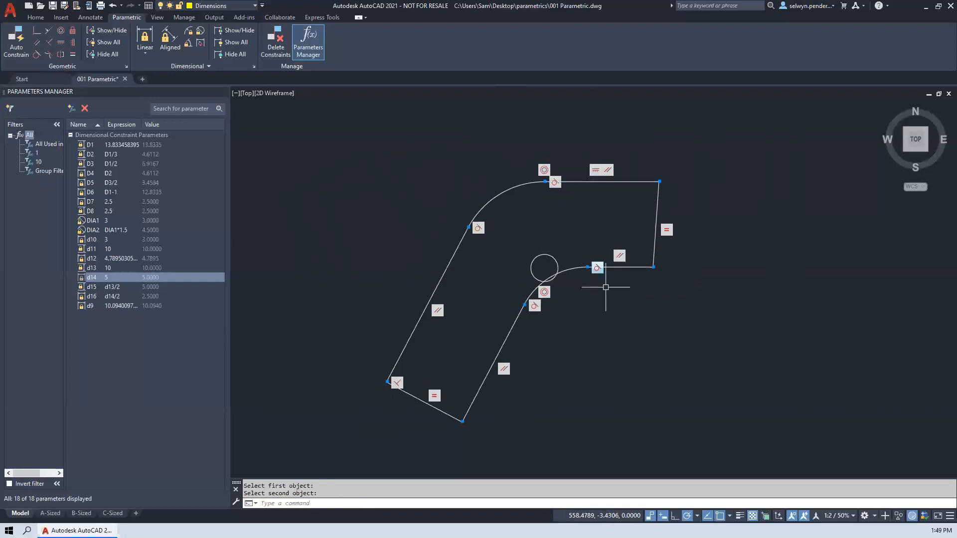
# - Make the bracket's right end line vertical, and apply a linear dimensional constraint of 2 to its upper horizontal line
pyautogui.click(72, 43)
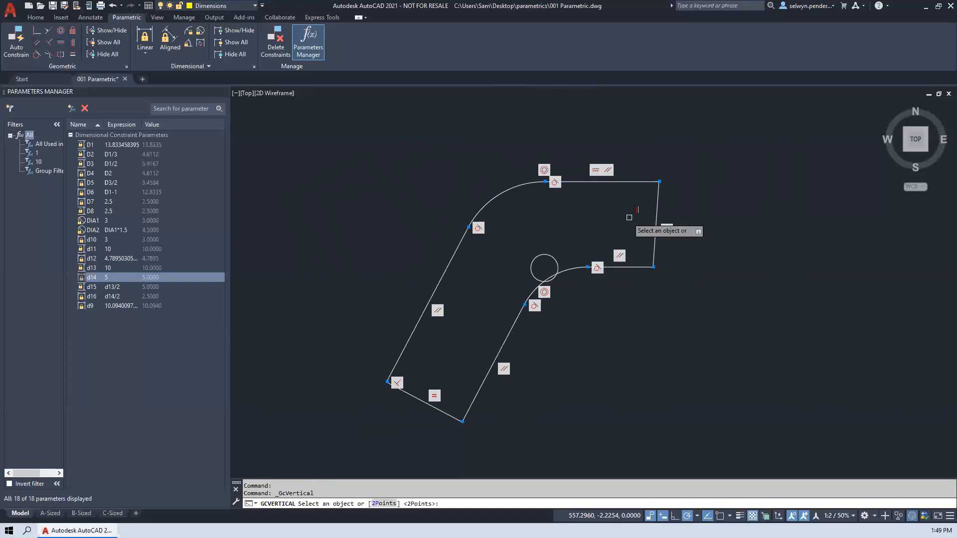
pyautogui.click(658, 219)
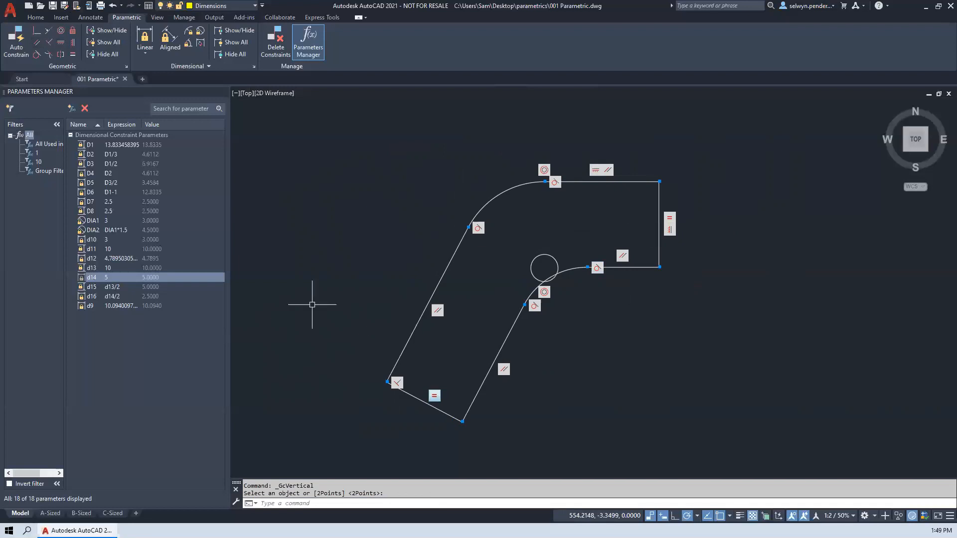
pyautogui.click(144, 34)
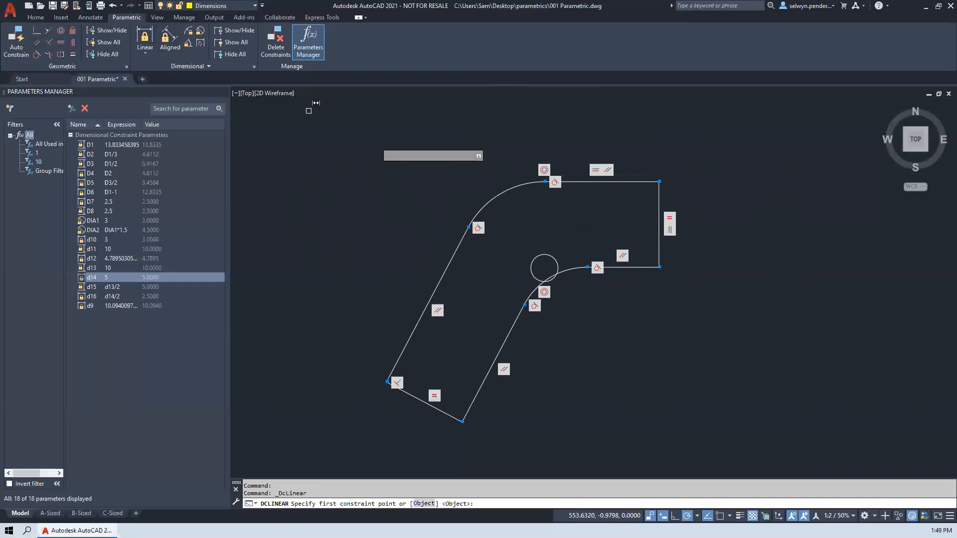
pyautogui.press('Return')
pyautogui.click(593, 182)
pyautogui.click(552, 138)
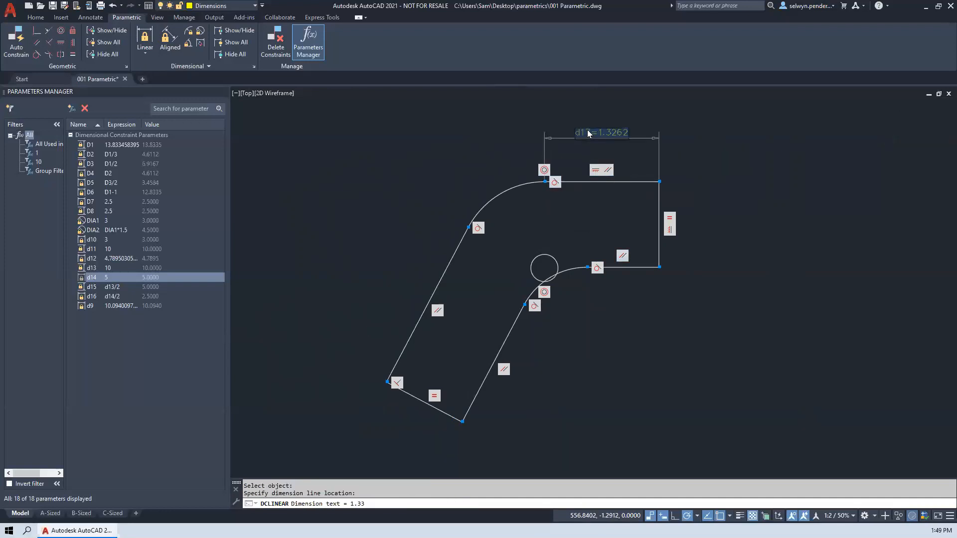
pyautogui.write('2')
pyautogui.press('Return')
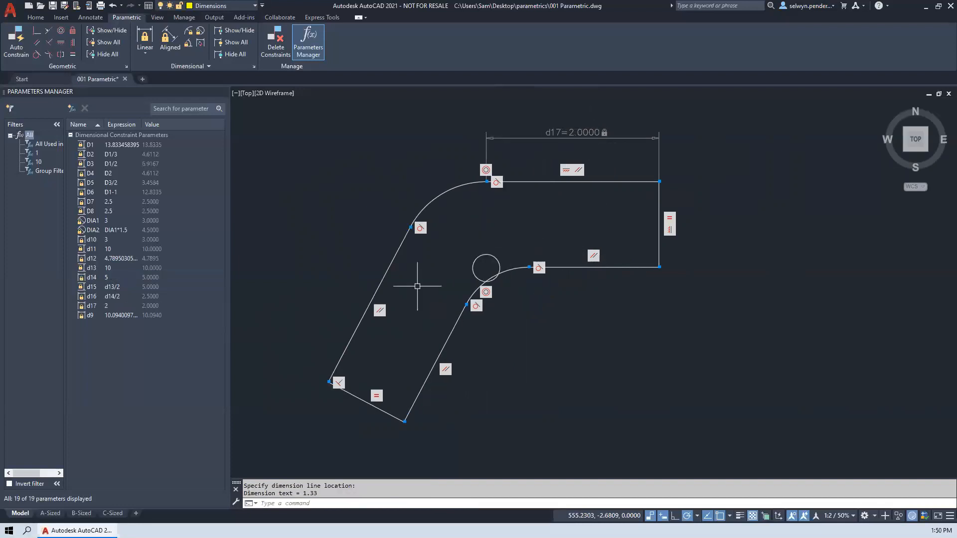
# - Apply an aligned dimensional constraint to the bracket's left sloping line with the expression d17/2
pyautogui.click(165, 40)
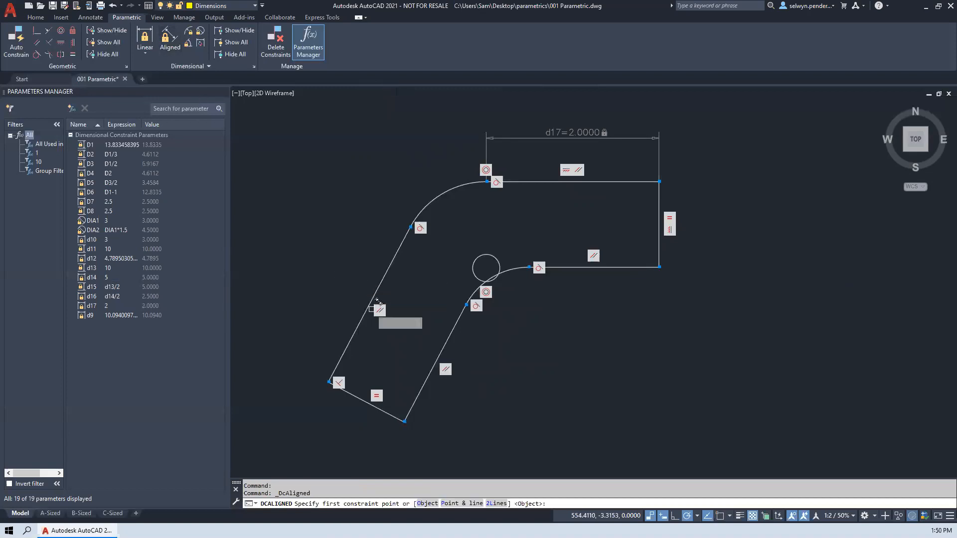
pyautogui.press('Return')
pyautogui.click(364, 315)
pyautogui.click(321, 284)
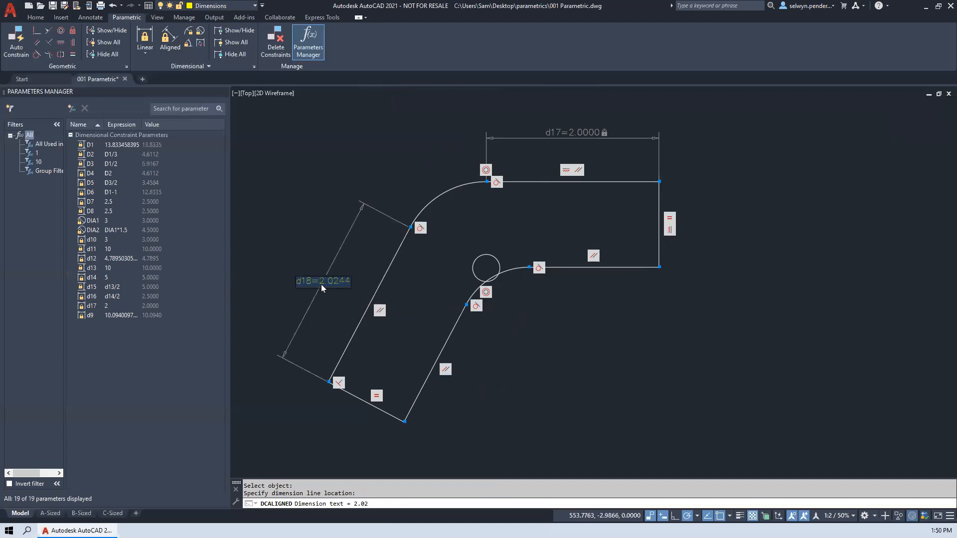
pyautogui.write('d17/2')
pyautogui.press('Return')
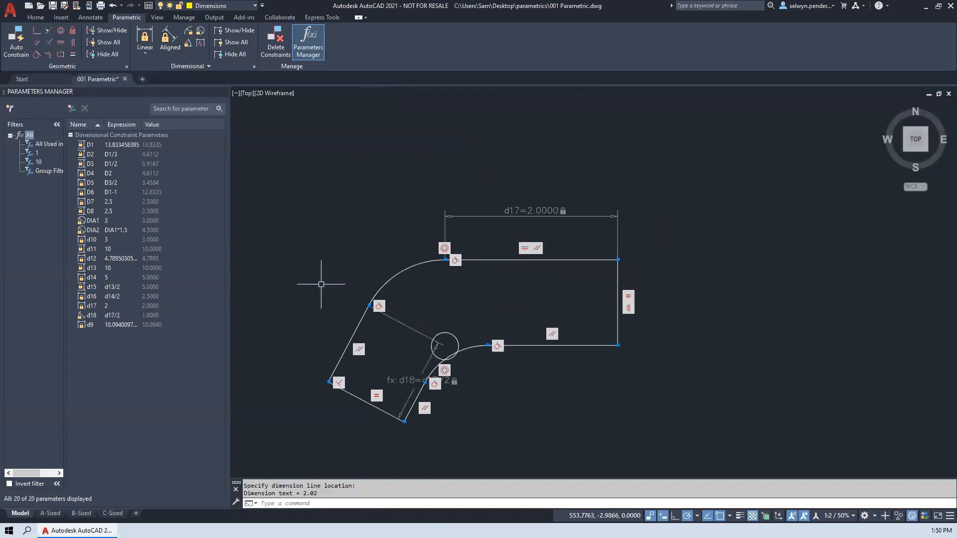
# - Move the d17/2 aligned dimension to the outer side of the bracket's left sloping line
pyautogui.click(421, 374)
pyautogui.click(419, 381)
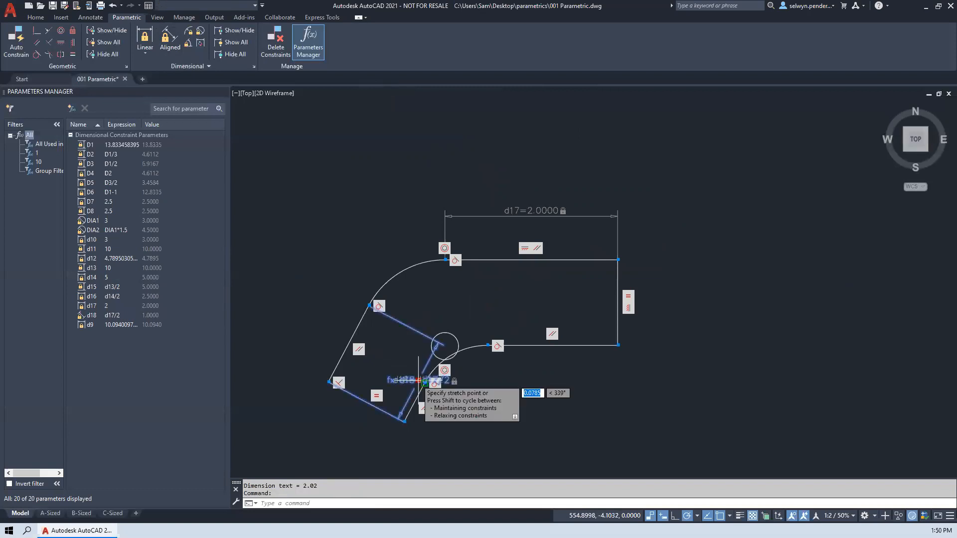
pyautogui.click(299, 317)
# - Move the constrained bracket downward by stretching the midpoint of its lower left end line
pyautogui.moveTo(466, 284)
pyautogui.mouseDown(button='middle')
pyautogui.moveTo(465, 252)
pyautogui.moveTo(513, 192)
pyautogui.mouseUp(button='middle')
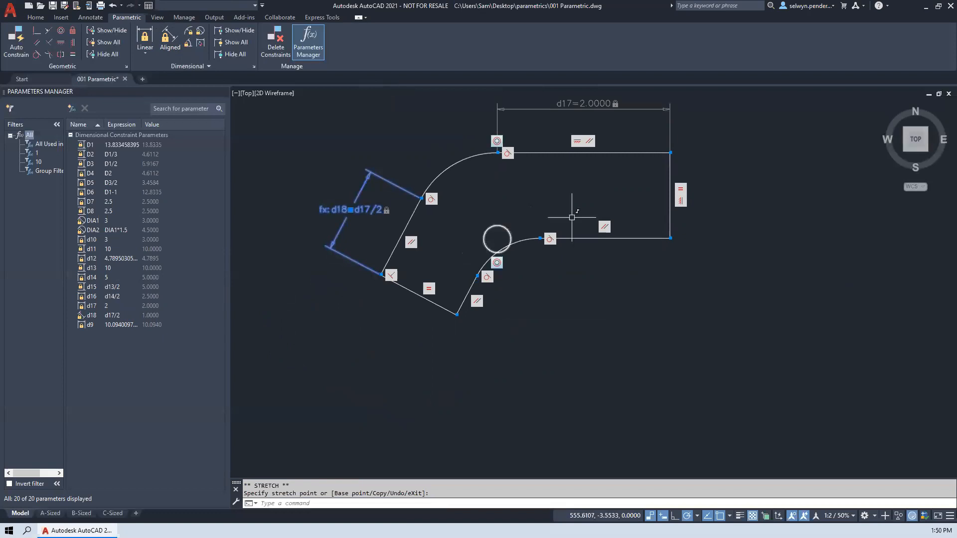
pyautogui.click(413, 293)
pyautogui.click(419, 294)
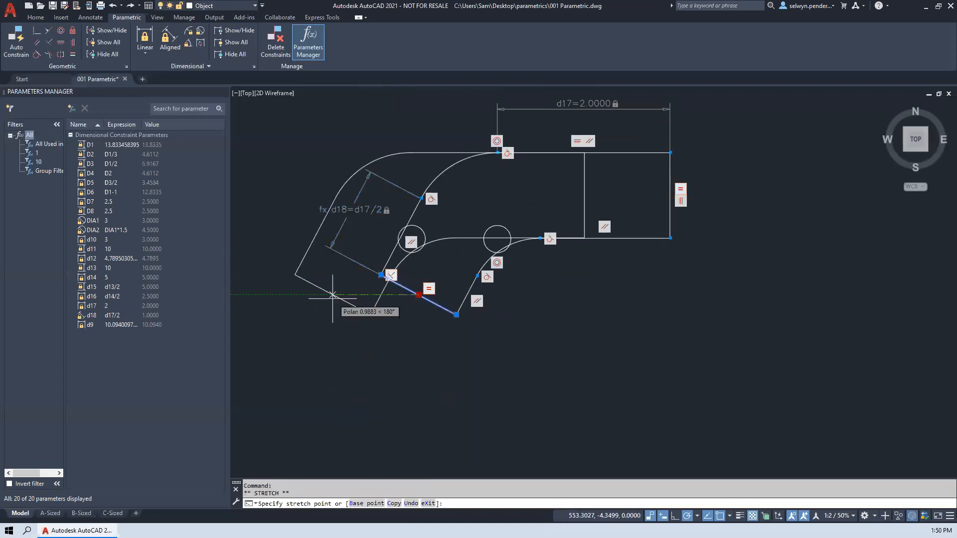
pyautogui.click(428, 354)
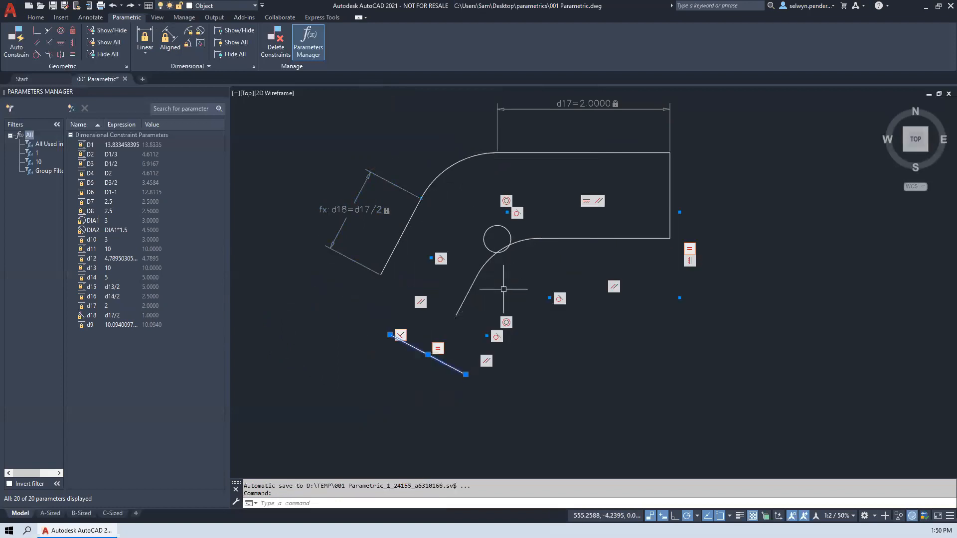
pyautogui.press('Escape')
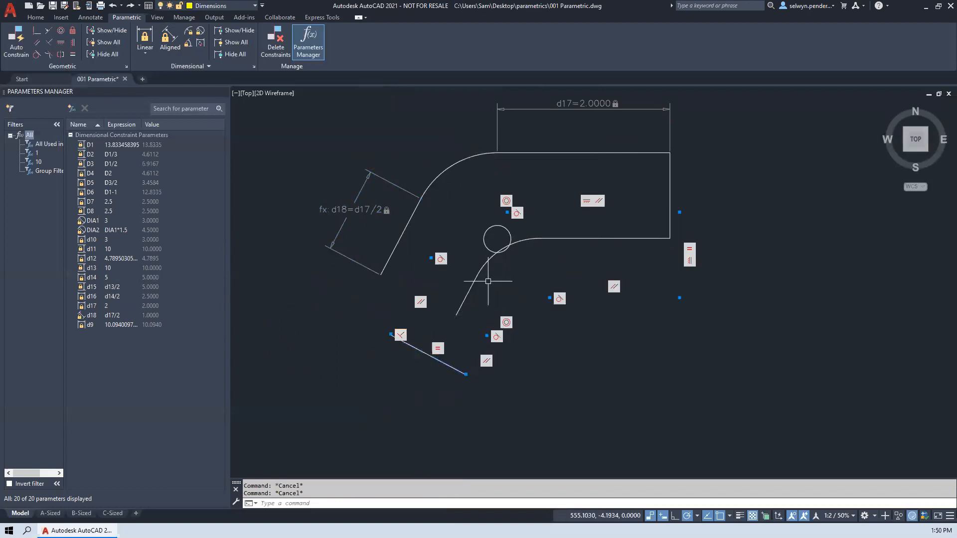
# - Regenerate the drawing with the REGEN command to refresh the bracket's display
pyautogui.write('reeegn')
pyautogui.press('Return')
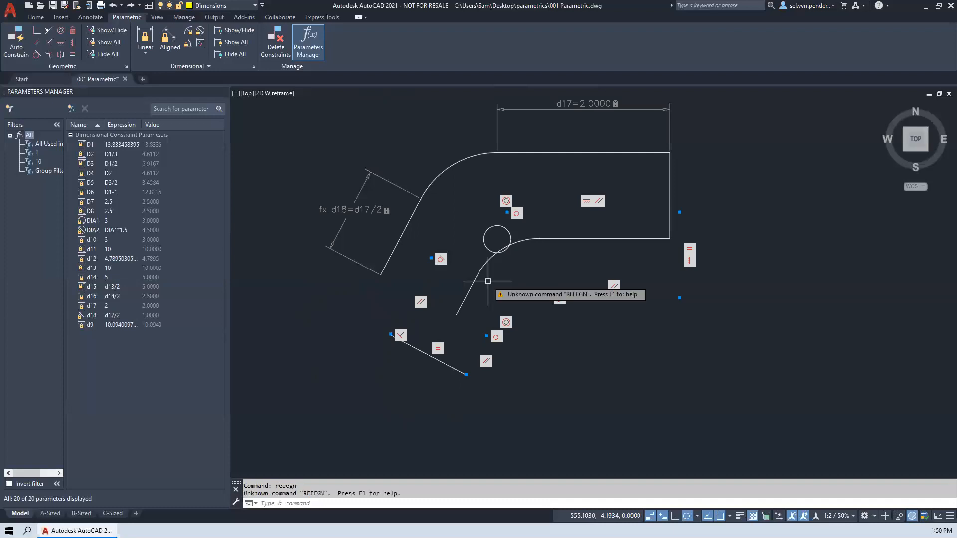
pyautogui.press('Escape')
pyautogui.press('Escape')
pyautogui.write('rege')
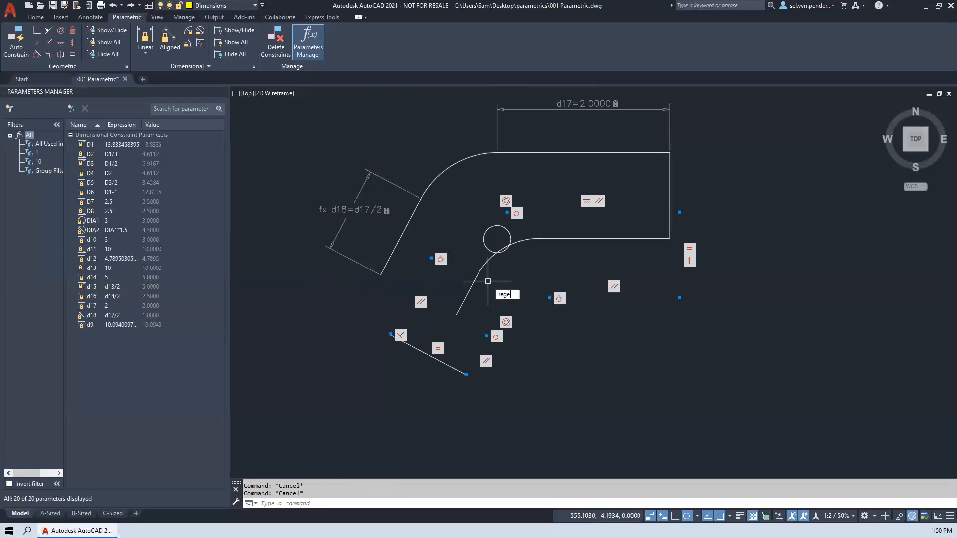
pyautogui.write('n')
pyautogui.press('Return')
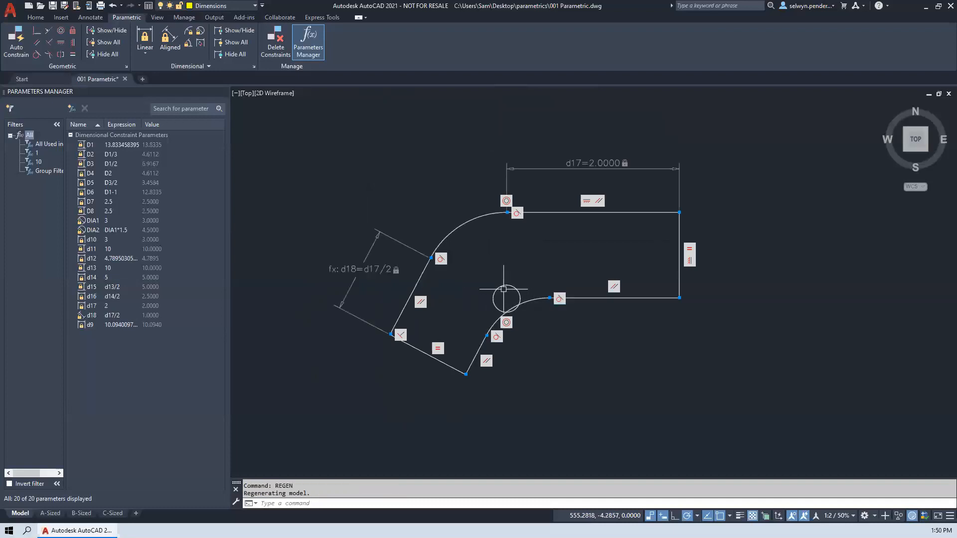
# - Move the constrained bracket up and slightly to the left by its circle's centre grip
pyautogui.click(506, 294)
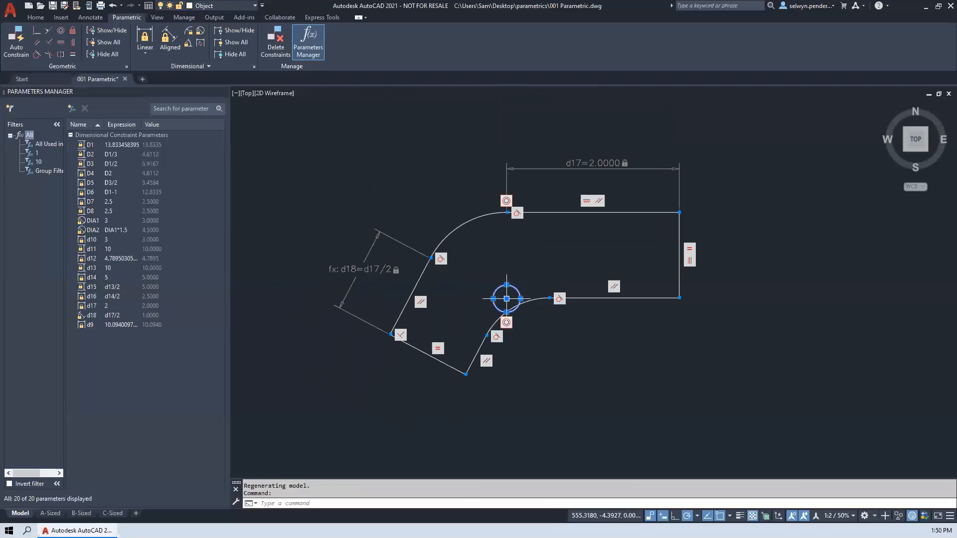
pyautogui.click(507, 298)
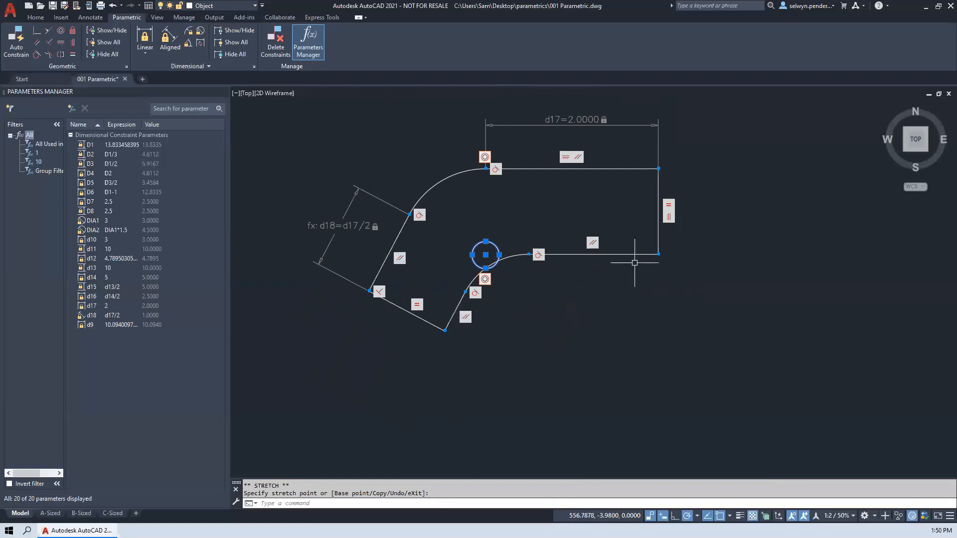
# - Stretch the lower endpoint of the bracket's right end line horizontally to the right, relaxing its constraints with Ortho on
pyautogui.click(659, 253)
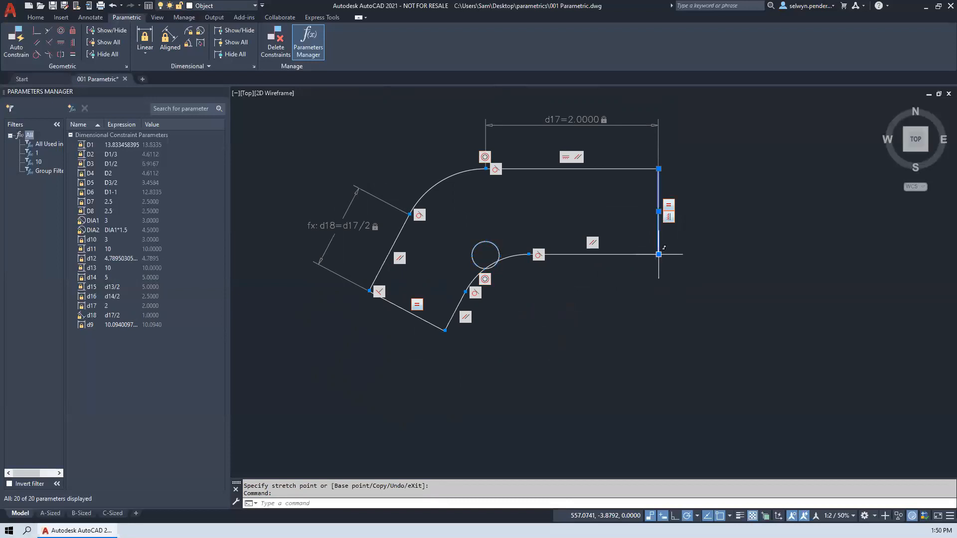
pyautogui.click(659, 254)
pyautogui.press('Down')
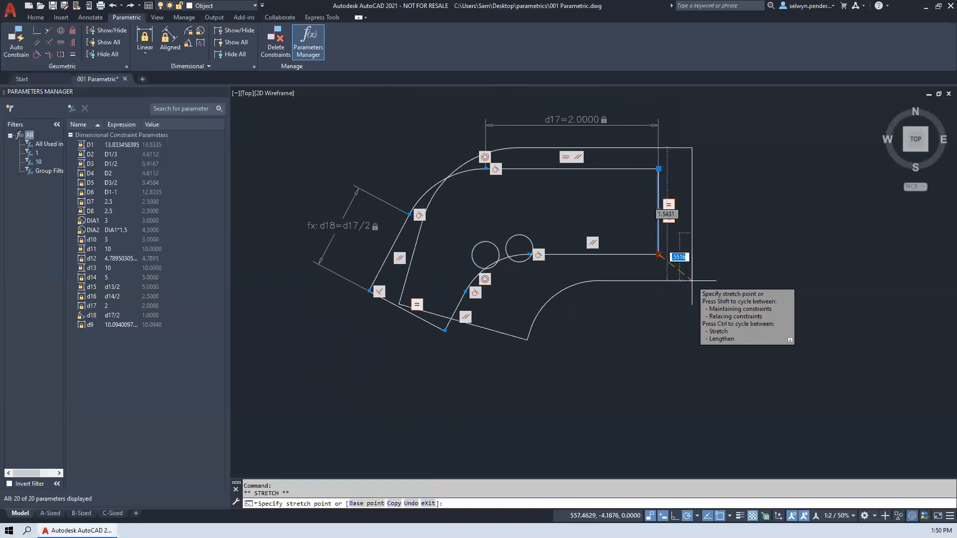
pyautogui.press('F8')
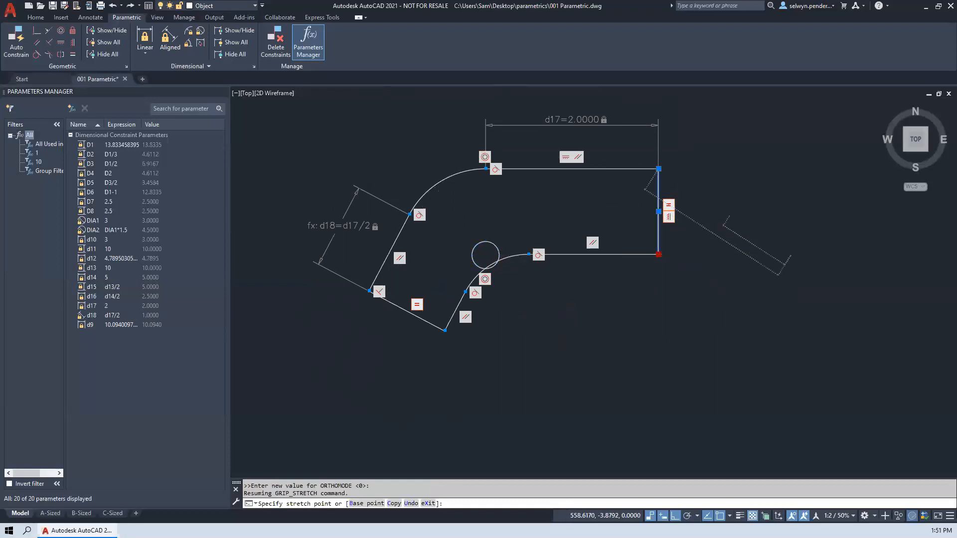
pyautogui.click(792, 336)
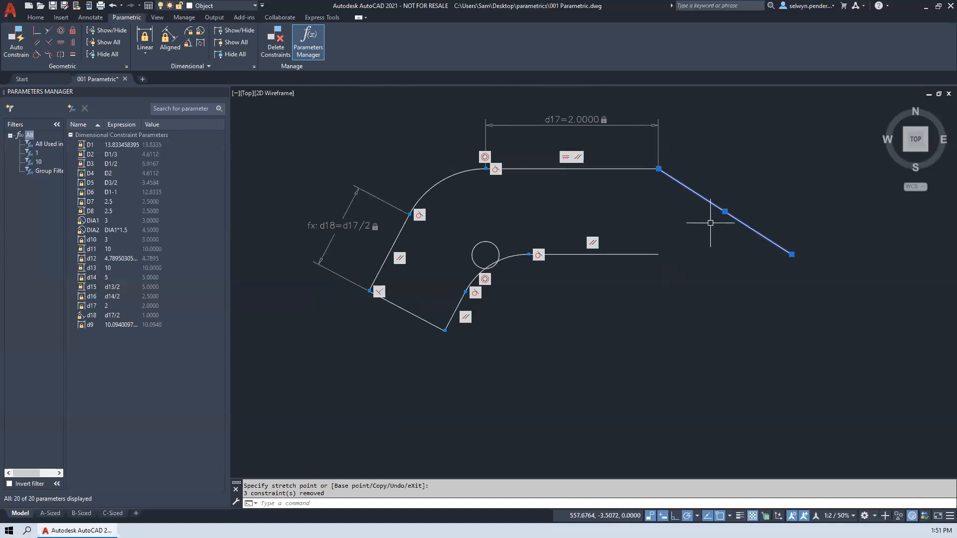
# - Review the geometric and dimensional constraints example, and return to the unconstrained plate labelled WORKING WITH CONSTRAINTS
pyautogui.scroll(-4, 711, 222)
pyautogui.moveTo(710, 223); pyautogui.dragTo(403, 221, button='middle')
pyautogui.moveTo(726, 255); pyautogui.dragTo(429, 228, button='middle')
pyautogui.moveTo(585, 267)
pyautogui.mouseDown(button='middle')
pyautogui.moveTo(602, 272)
pyautogui.moveTo(363, 322)
pyautogui.moveTo(384, 336)
pyautogui.mouseUp(button='middle')
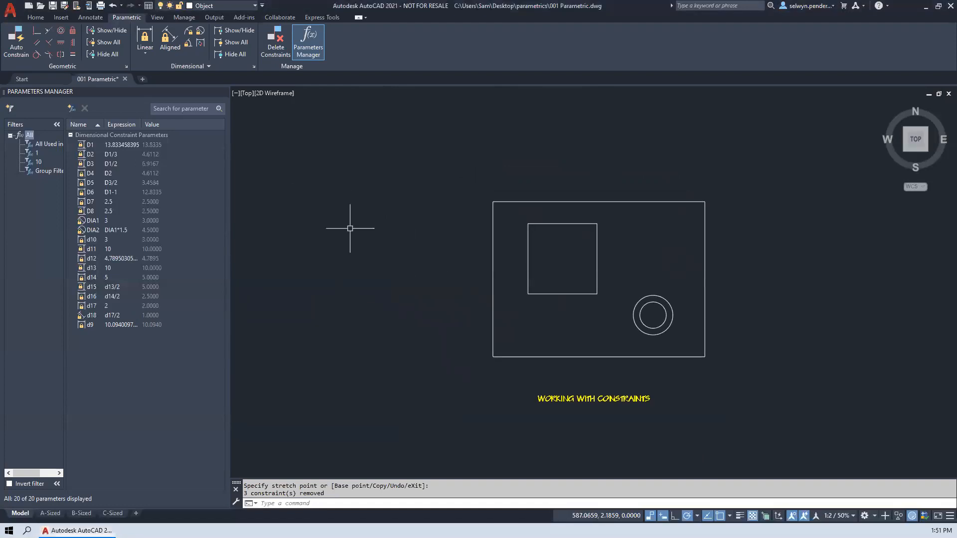
pyautogui.scroll(-6, 348, 265)
pyautogui.scroll(-5, 348, 265)
pyautogui.moveTo(348, 265); pyautogui.dragTo(921, 184, button='middle')
pyautogui.scroll(8, 538, 174)
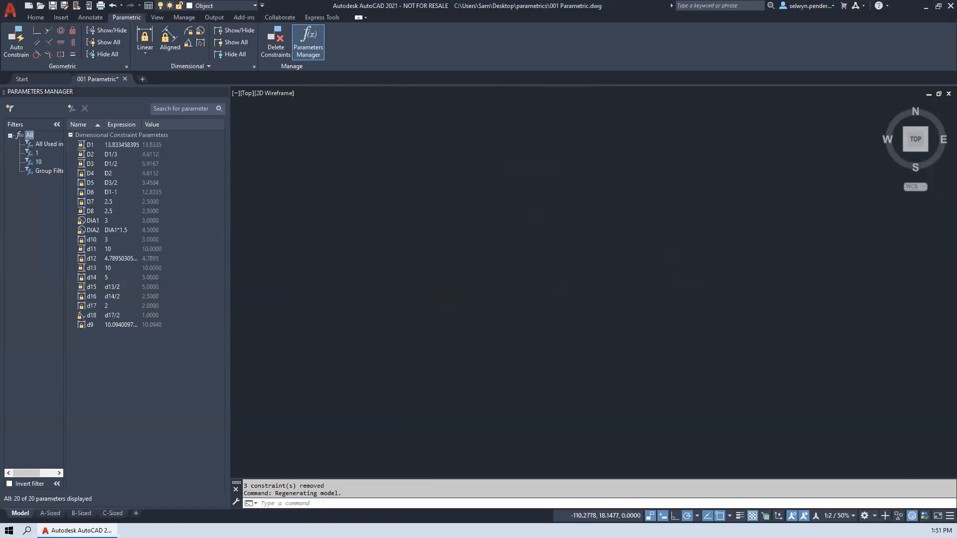
pyautogui.moveTo(698, 249); pyautogui.dragTo(232, 249, button='middle')
pyautogui.moveTo(806, 254); pyautogui.dragTo(620, 262, button='middle')
pyautogui.moveTo(818, 299); pyautogui.dragTo(620, 254, button='middle')
pyautogui.scroll(4, 648, 259)
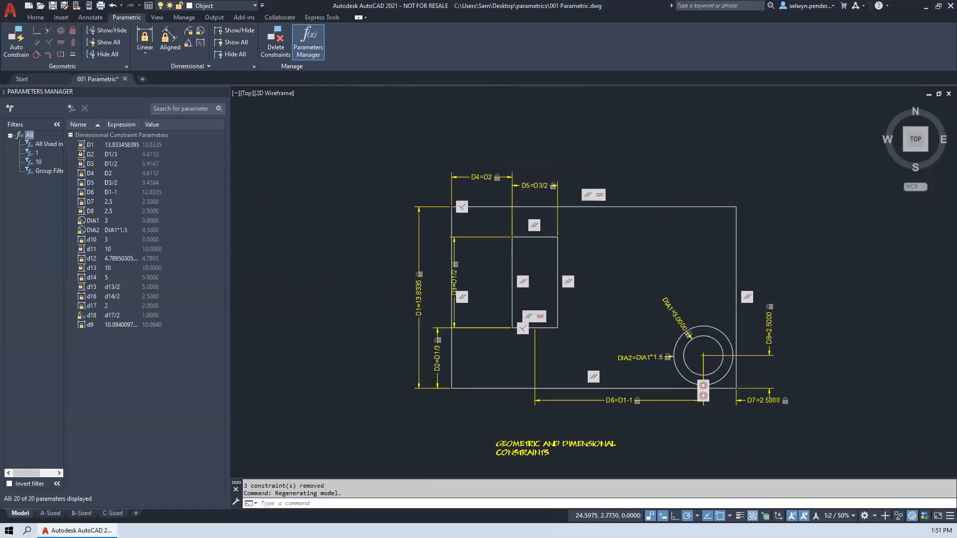
pyautogui.scroll(-4, 624, 272)
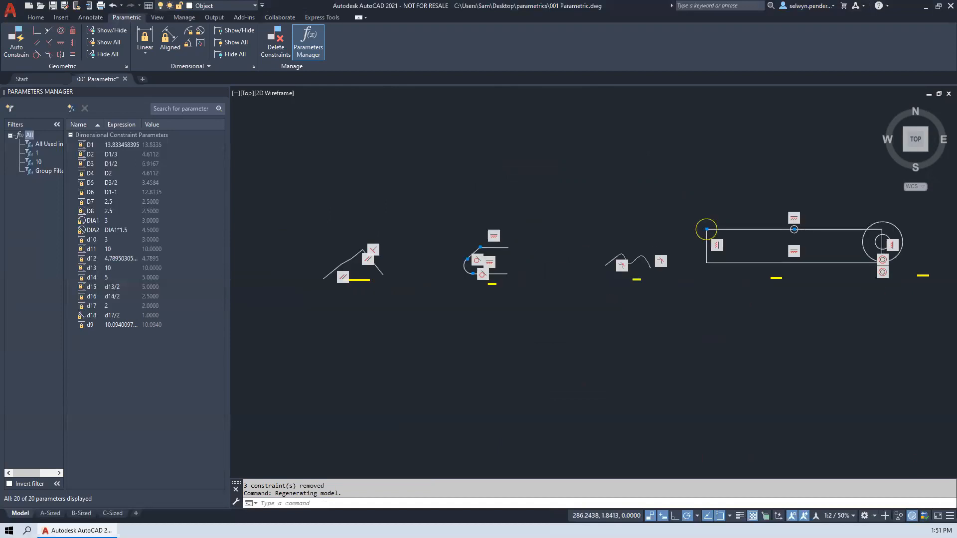
pyautogui.moveTo(857, 279)
pyautogui.mouseDown(button='middle')
pyautogui.moveTo(311, 301)
pyautogui.moveTo(329, 284)
pyautogui.mouseUp(button='middle')
pyautogui.moveTo(823, 284); pyautogui.dragTo(668, 294, button='middle')
pyautogui.scroll(2, 615, 259)
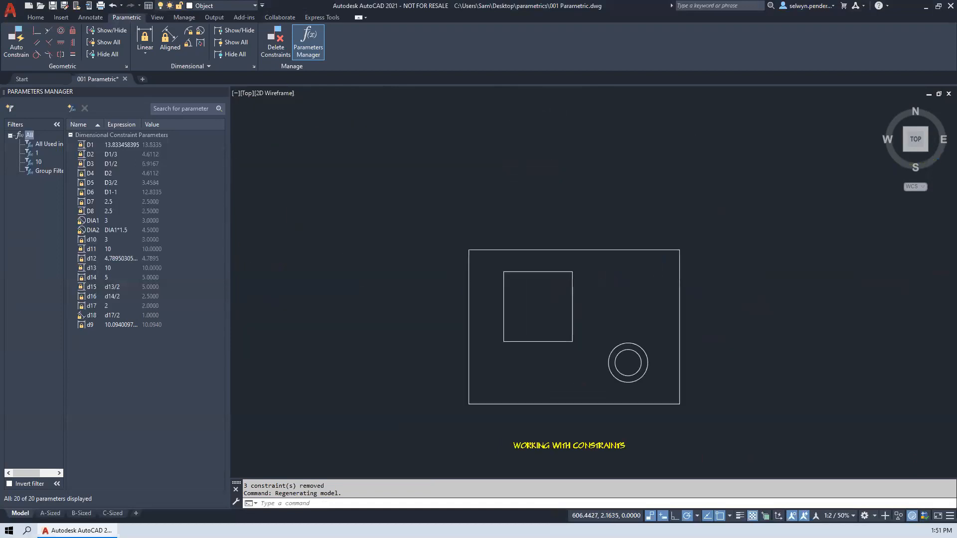
pyautogui.moveTo(616, 259); pyautogui.dragTo(627, 178, button='middle')
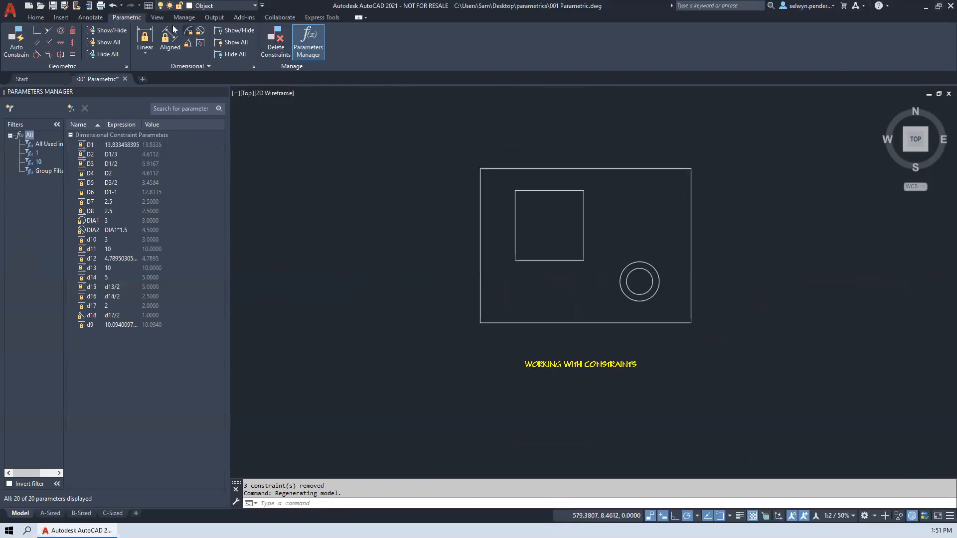
# - Apply a vertical linear dimensional constraint of 10 to the left edge of the plate's outer rectangle
pyautogui.click(145, 34)
pyautogui.press('Return')
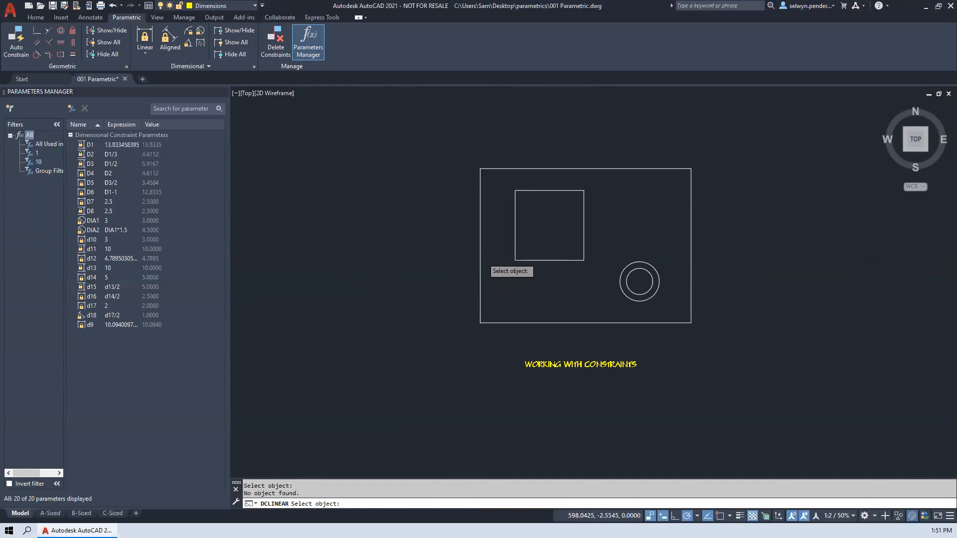
pyautogui.click(486, 260)
pyautogui.click(480, 263)
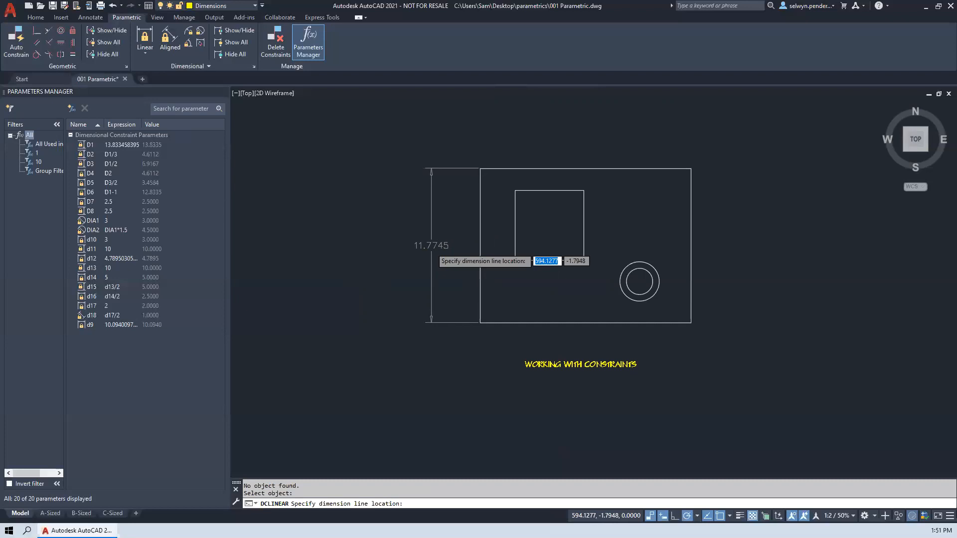
pyautogui.click(431, 252)
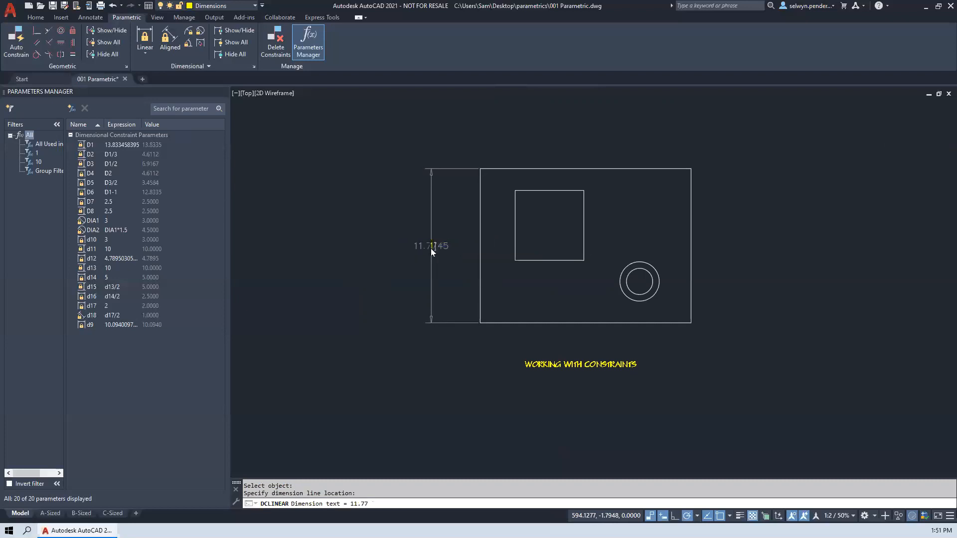
pyautogui.write('10')
pyautogui.press('Return')
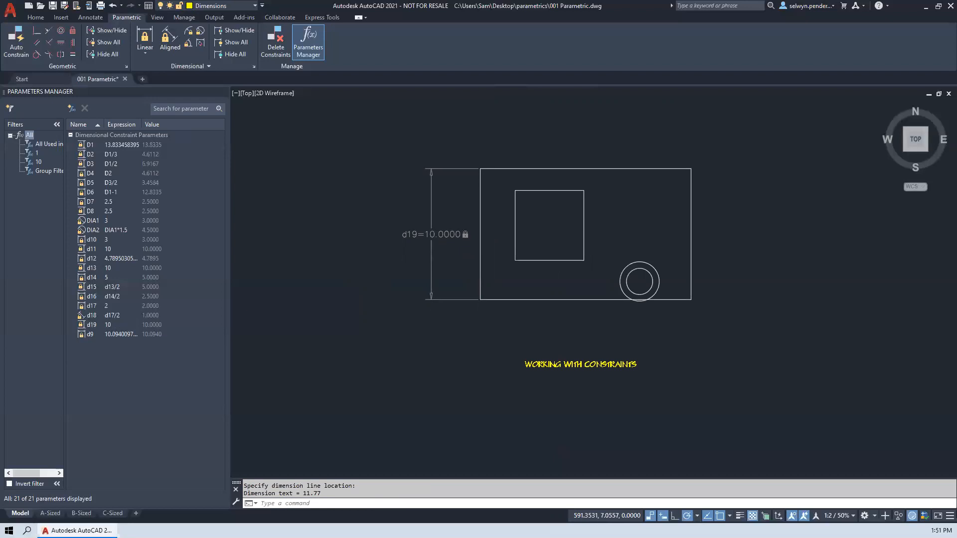
# - Cancel the repeated linear constraint and audit the drawing for errors with the AUDIT command
pyautogui.click(144, 40)
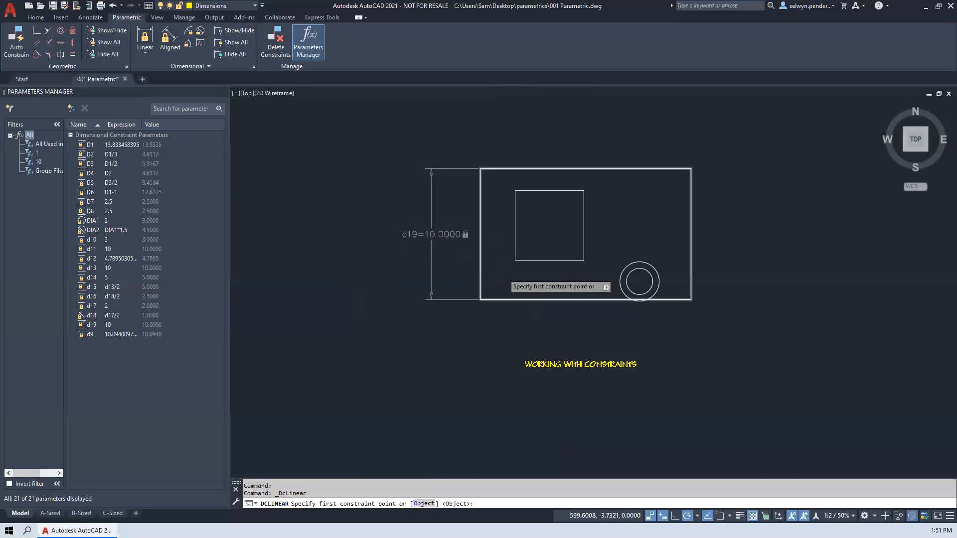
pyautogui.press('Escape')
pyautogui.write('audit')
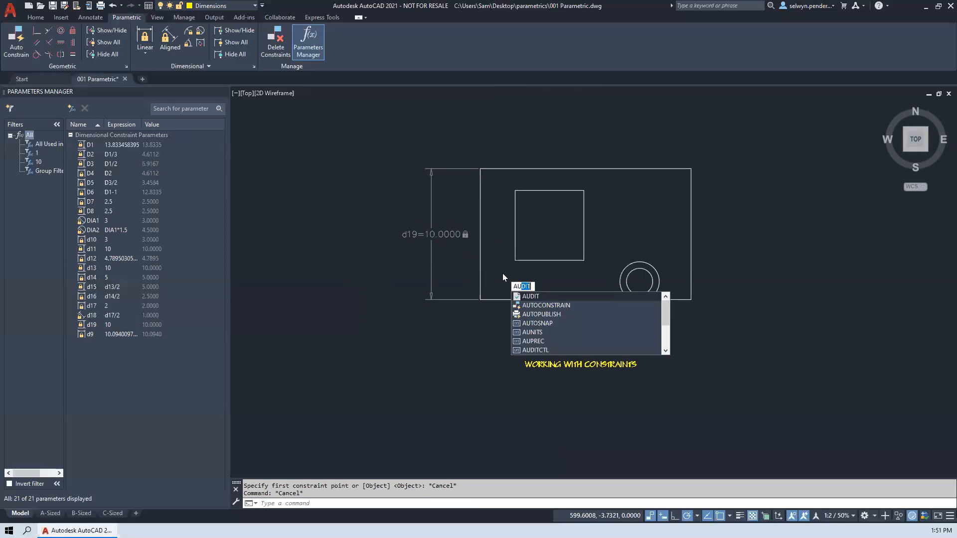
pyautogui.press('Return')
pyautogui.press('Return')
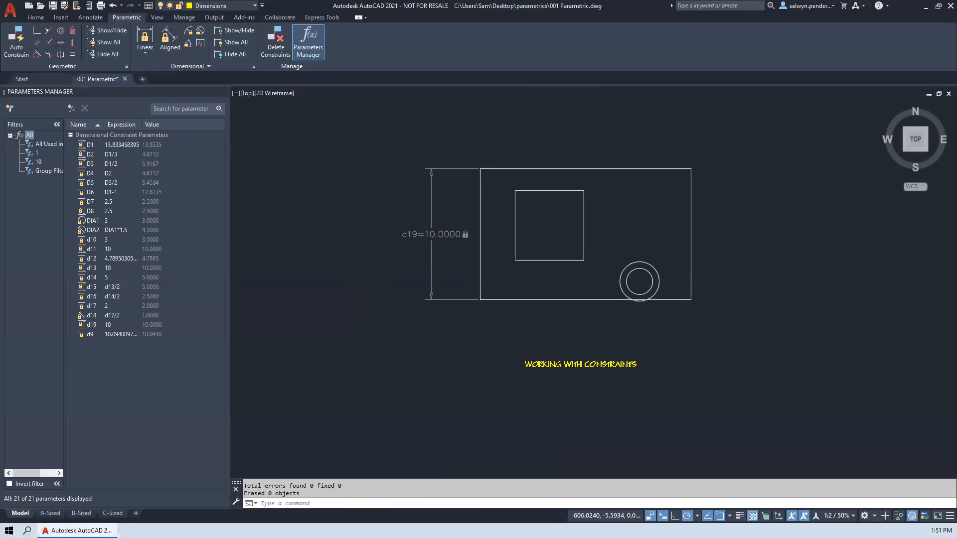
pyautogui.click(663, 368)
pyautogui.click(546, 326)
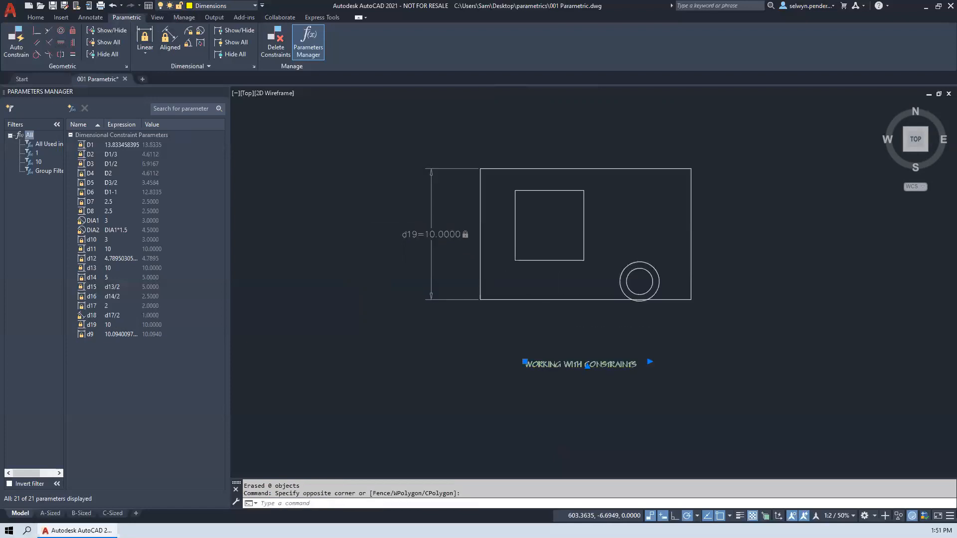
pyautogui.press('Escape')
pyautogui.press('Escape')
# - Set the uniform background colour of 2D model space to White in the Options display settings
pyautogui.write('op')
pyautogui.press('Return')
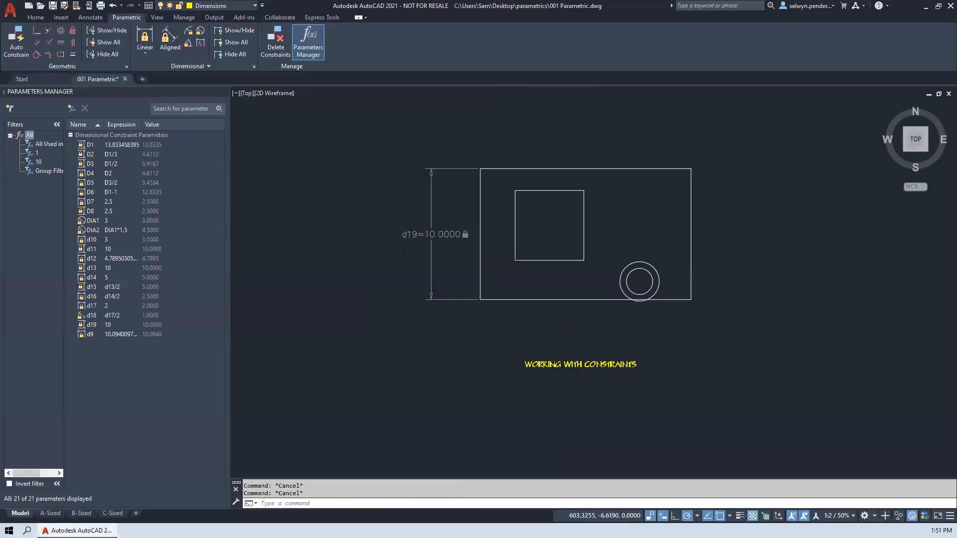
pyautogui.click(294, 175)
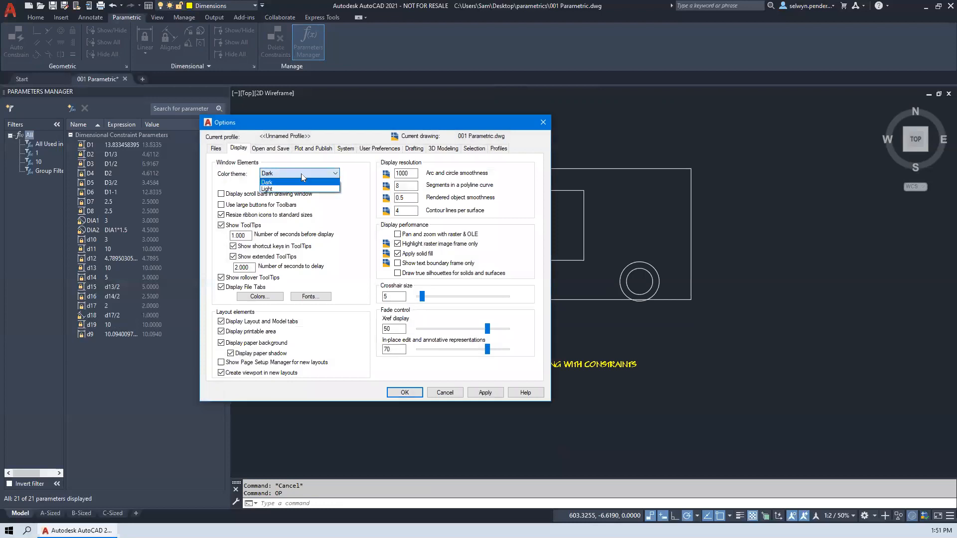
pyautogui.click(229, 177)
pyautogui.click(240, 296)
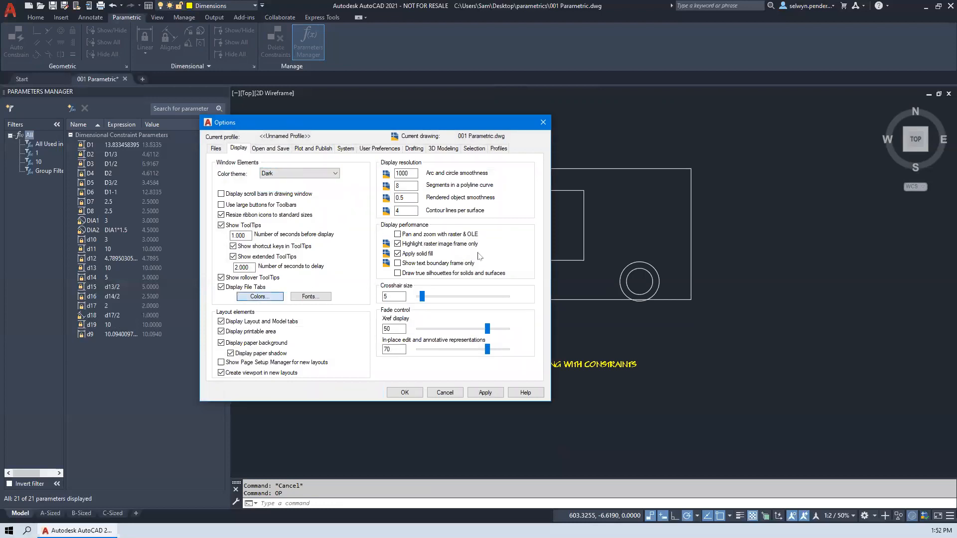
pyautogui.click(441, 154)
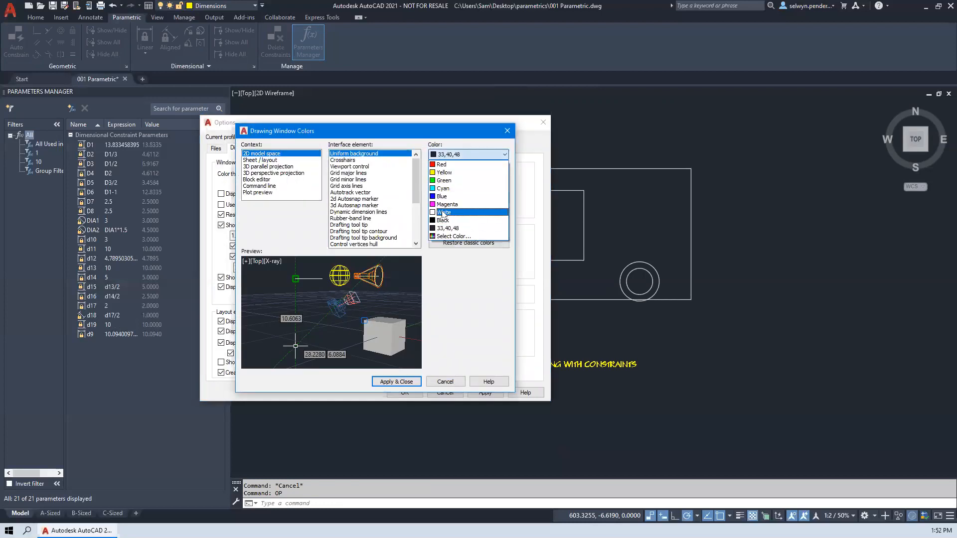
pyautogui.click(451, 215)
pyautogui.click(397, 382)
pyautogui.click(405, 393)
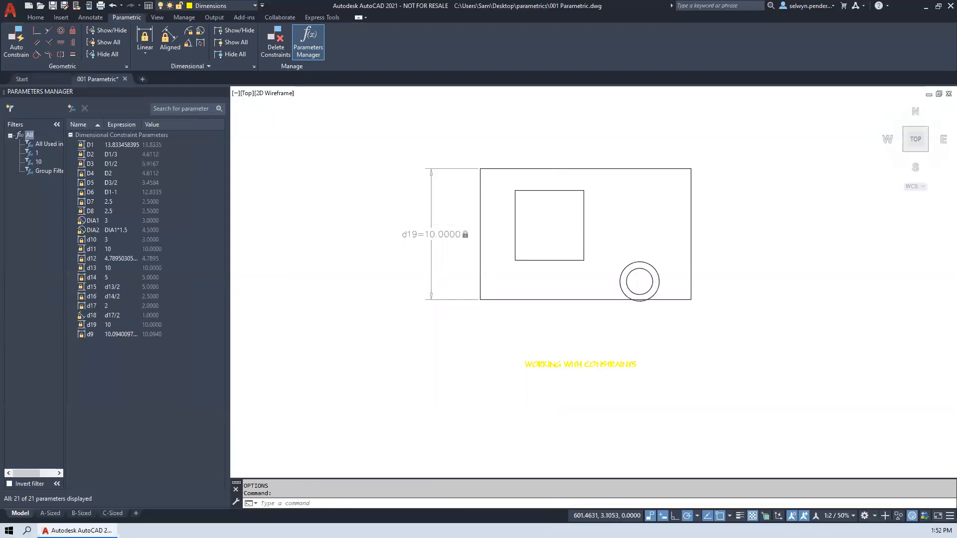
# - Set the uniform background colour of 2D model space to Black in the Options display settings
pyautogui.press('Return')
pyautogui.click(259, 296)
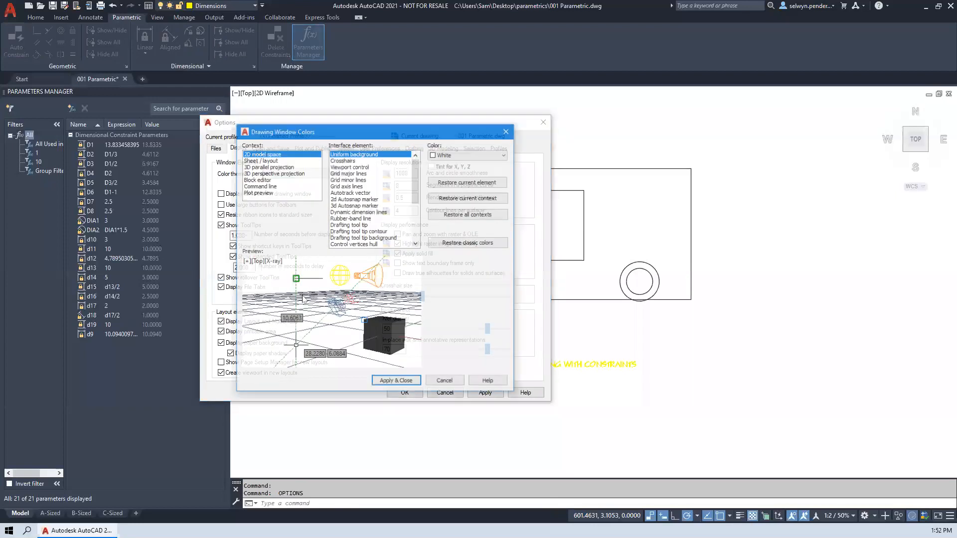
pyautogui.click(447, 159)
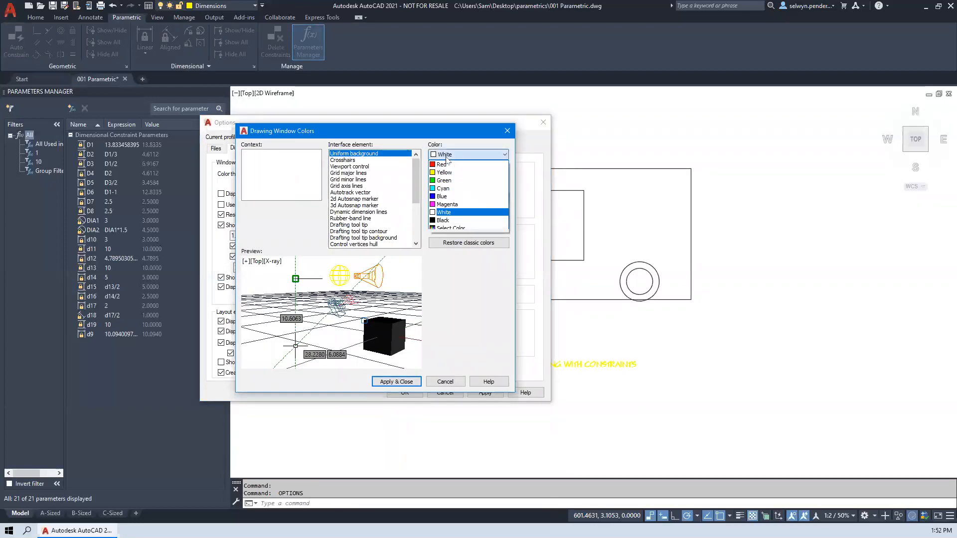
pyautogui.click(449, 221)
pyautogui.click(396, 381)
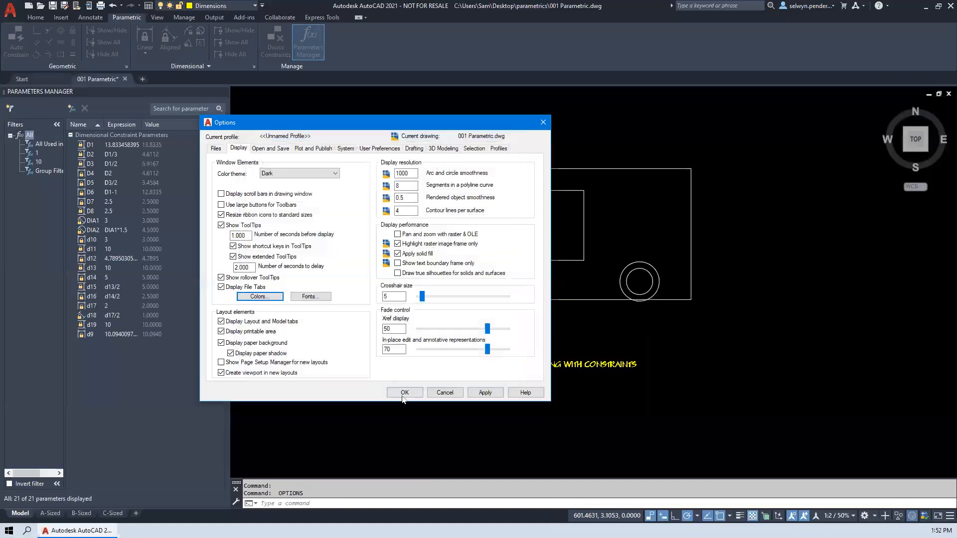
pyautogui.click(405, 393)
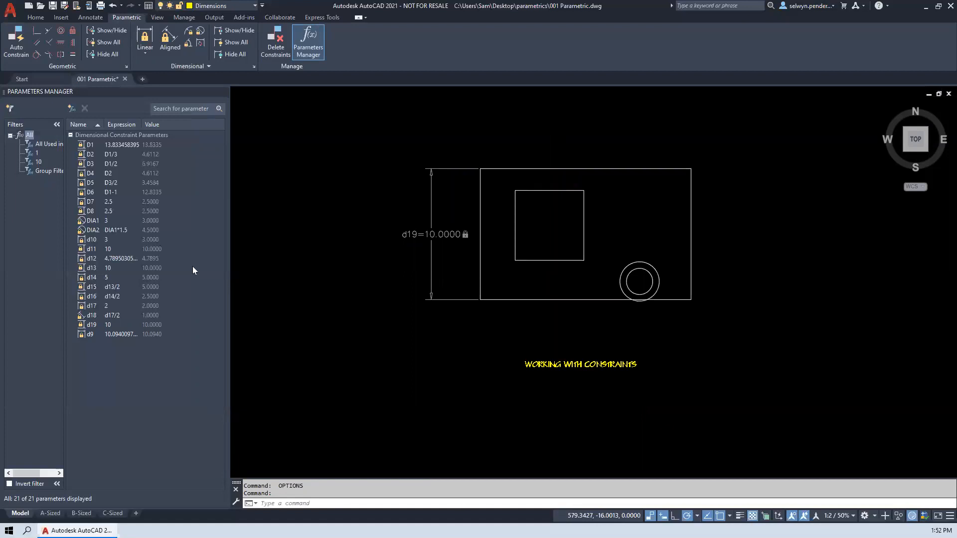
pyautogui.press('Escape')
pyautogui.click(893, 317)
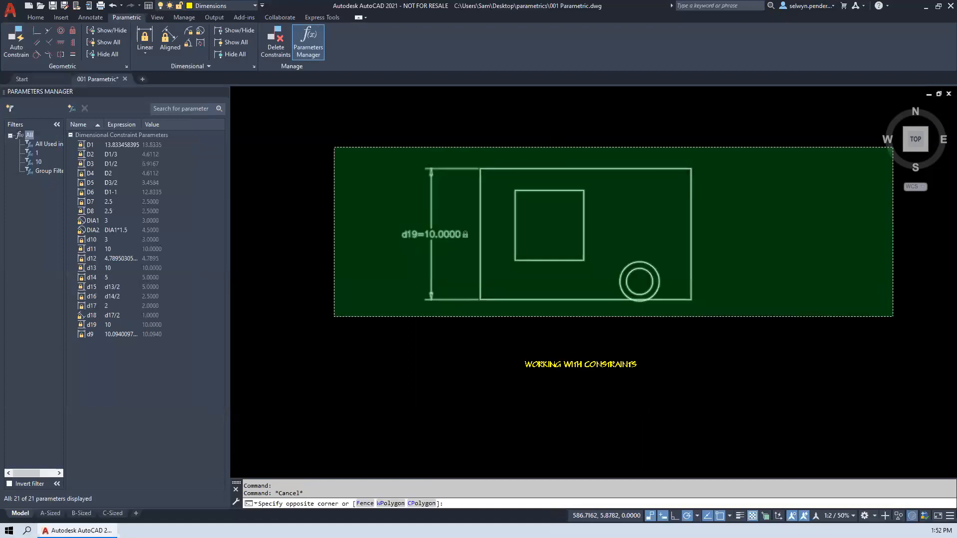
pyautogui.click(333, 147)
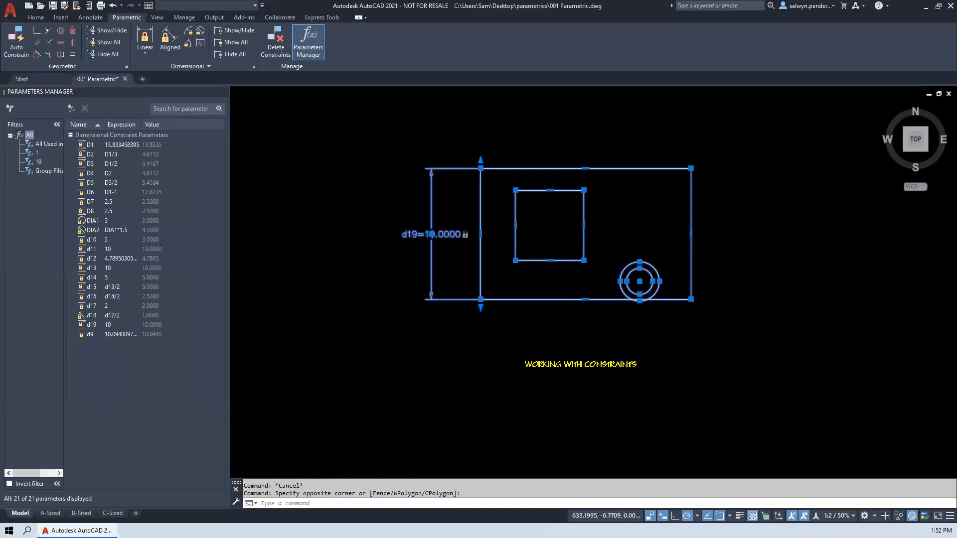
pyautogui.click(497, 226)
pyautogui.moveTo(410, 219); pyautogui.dragTo(698, 265, button='middle')
pyautogui.click(682, 263)
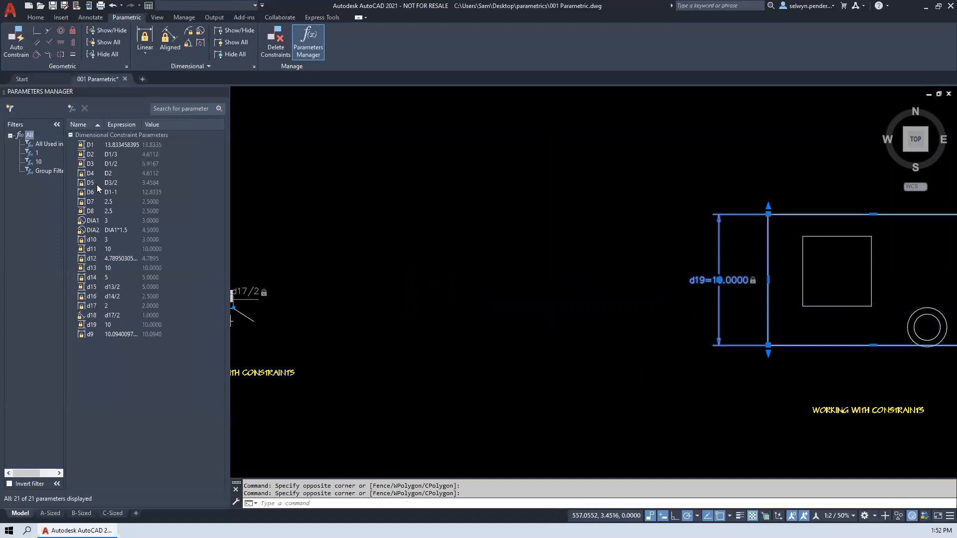
# - Filter the parameter list to All Used in Expressions and clear the selection on the plate
pyautogui.click(51, 144)
pyautogui.click(464, 259)
pyautogui.click(472, 253)
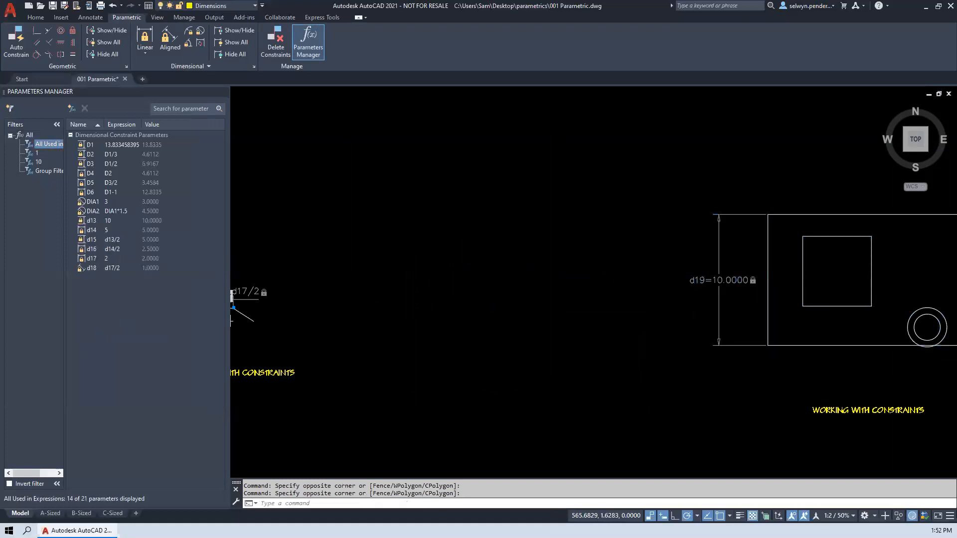
# - Rename parameter d17 of the bracket's upper horizontal line as overall_length, and widen the parameter list's Name column
pyautogui.moveTo(240, 319); pyautogui.dragTo(561, 317, button='middle')
pyautogui.scroll(4, 561, 317)
pyautogui.scroll(2, 472, 307)
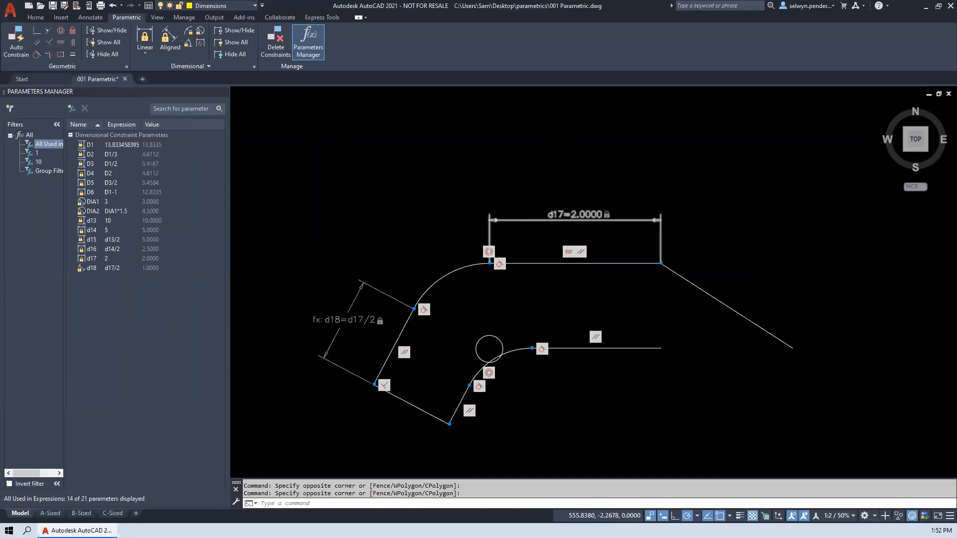
pyautogui.click(90, 260)
pyautogui.click(90, 259)
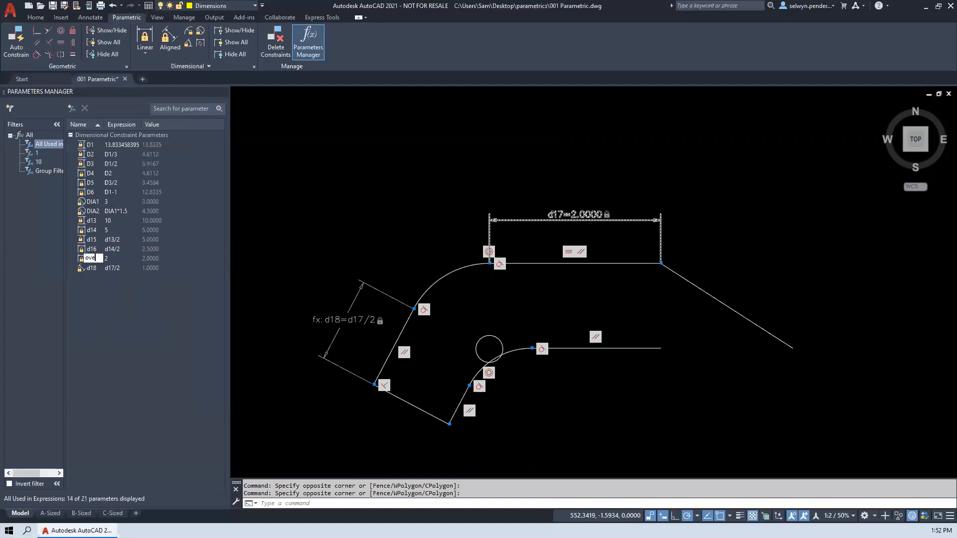
pyautogui.write('overall_len')
pyautogui.write('gth')
pyautogui.press('Return')
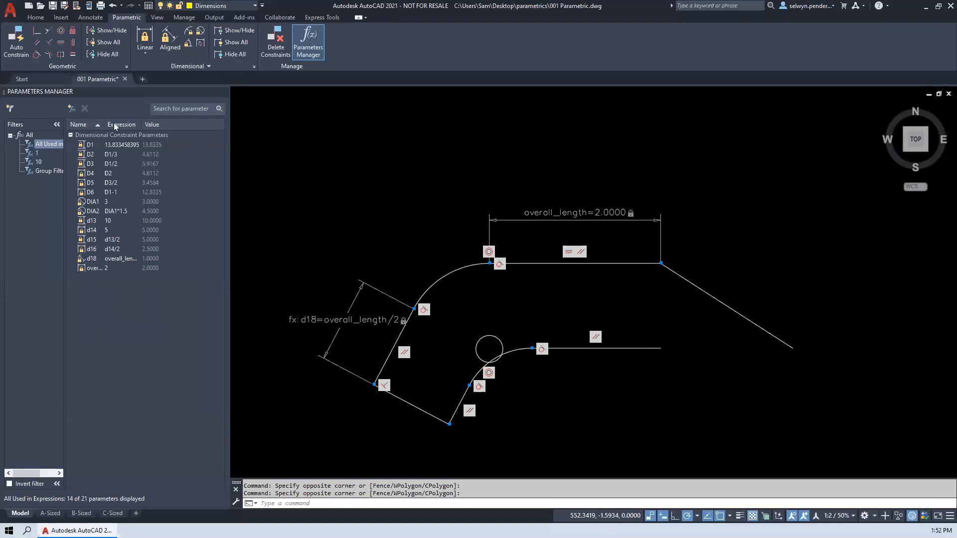
pyautogui.moveTo(108, 124); pyautogui.dragTo(189, 125)
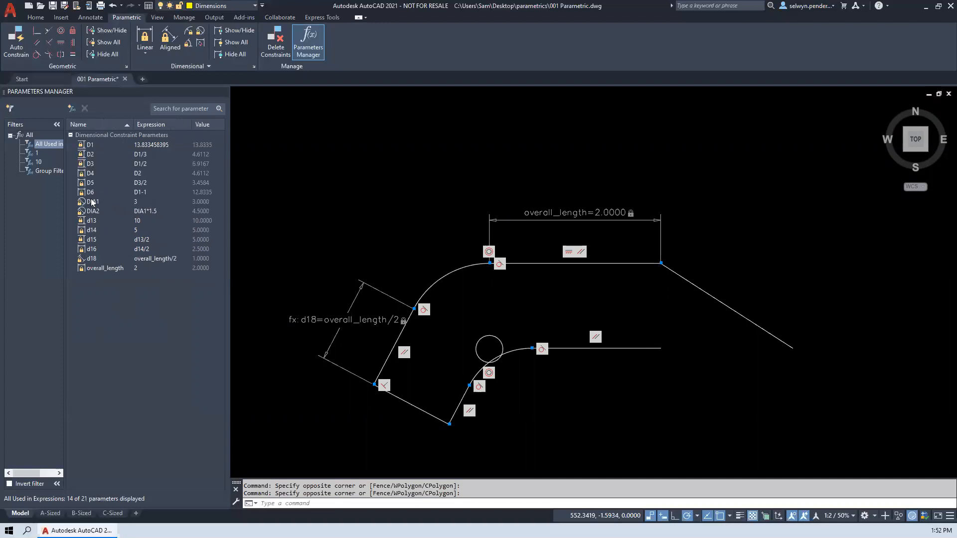
# - Rename parameter d18, the aligned constraint on the bracket's slanted outer line, as hlaf_length
pyautogui.click(100, 269)
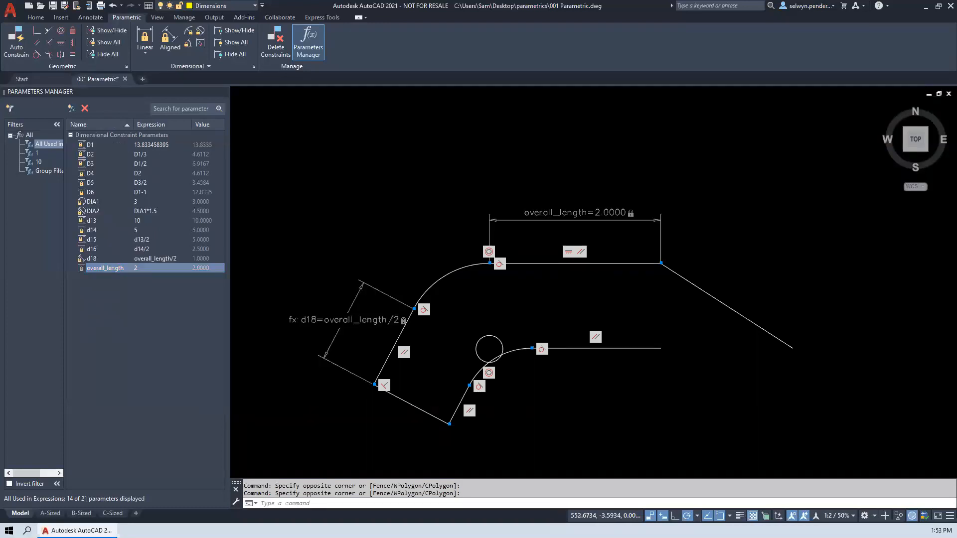
pyautogui.click(93, 259)
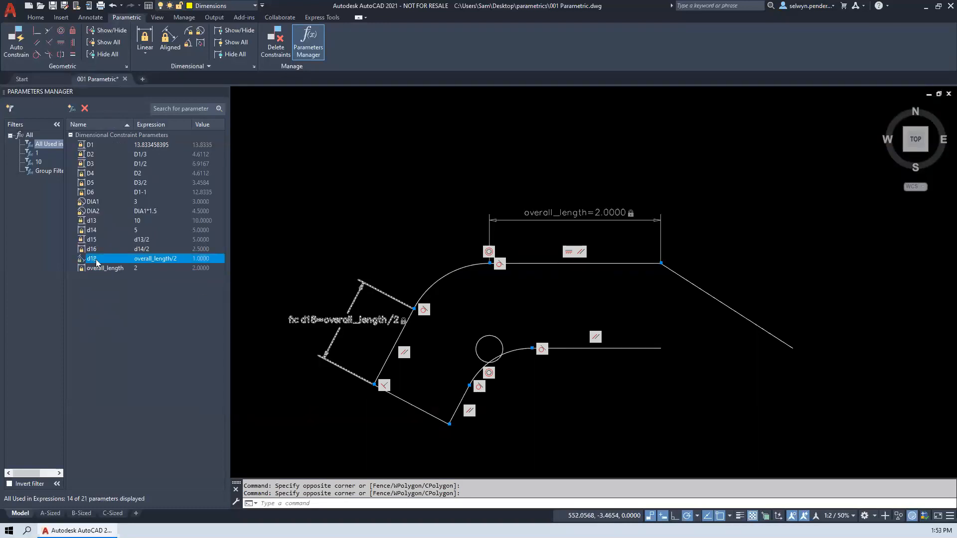
pyautogui.click(96, 259)
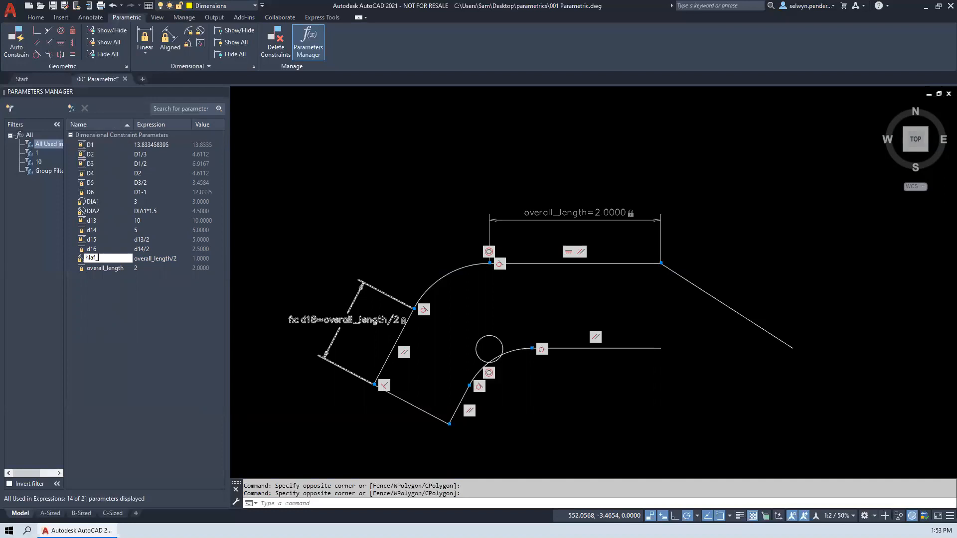
pyautogui.write('hlaf_length')
pyautogui.press('Return')
pyautogui.click(96, 272)
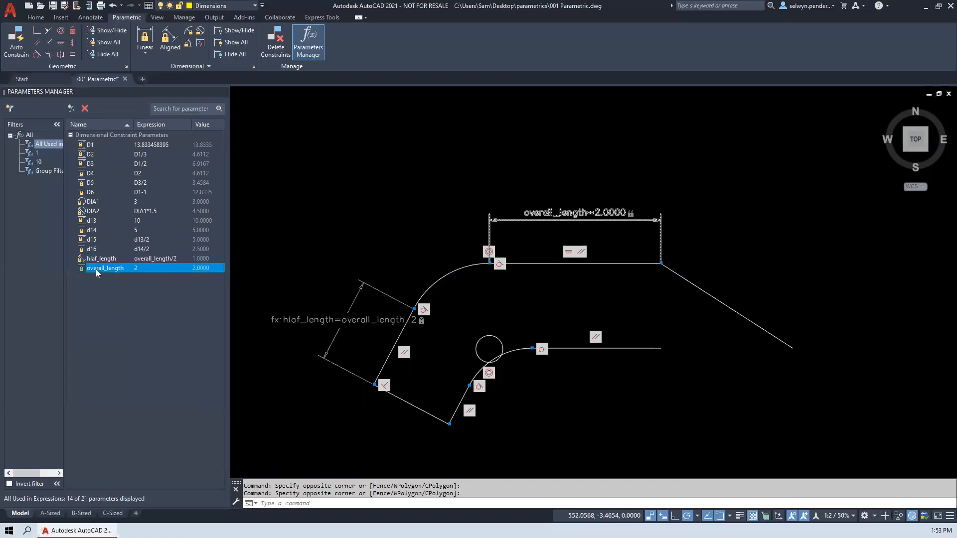
pyautogui.click(148, 261)
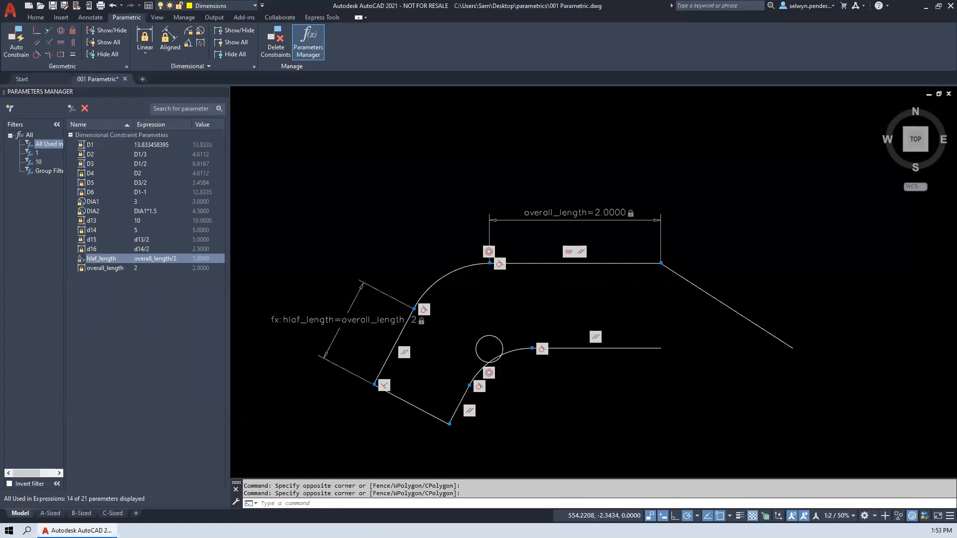
# - Set up a plot with the previous plot settings and a window area around the plate labelled Geometric and Dimensional Constraints
pyautogui.moveTo(359, 269); pyautogui.dragTo(858, 254, button='middle')
pyautogui.scroll(-10, 429, 248)
pyautogui.moveTo(349, 259); pyautogui.dragTo(847, 239, button='middle')
pyautogui.moveTo(349, 259); pyautogui.dragTo(753, 236, button='middle')
pyautogui.moveTo(264, 236); pyautogui.dragTo(778, 279, button='middle')
pyautogui.moveTo(349, 264); pyautogui.dragTo(727, 242, button='middle')
pyautogui.moveTo(398, 241); pyautogui.dragTo(917, 265, button='middle')
pyautogui.moveTo(329, 270); pyautogui.dragTo(838, 247, button='middle')
pyautogui.moveTo(303, 244); pyautogui.dragTo(698, 221, button='middle')
pyautogui.moveTo(319, 225); pyautogui.dragTo(798, 220, button='middle')
pyautogui.moveTo(299, 230)
pyautogui.mouseDown(button='middle')
pyautogui.moveTo(835, 231)
pyautogui.moveTo(151, 393)
pyautogui.mouseUp(button='middle')
pyautogui.moveTo(384, 315); pyautogui.dragTo(368, 233, button='middle')
pyautogui.scroll(2, 398, 270)
pyautogui.moveTo(343, 269)
pyautogui.mouseDown(button='middle')
pyautogui.moveTo(301, 297)
pyautogui.moveTo(236, 310)
pyautogui.mouseUp(button='middle')
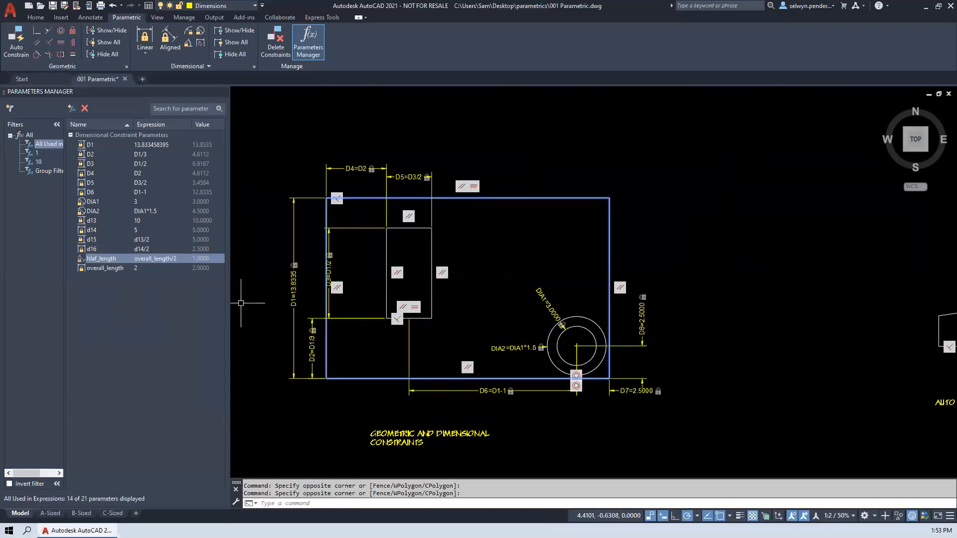
pyautogui.hotkey('ctrl', 'p')
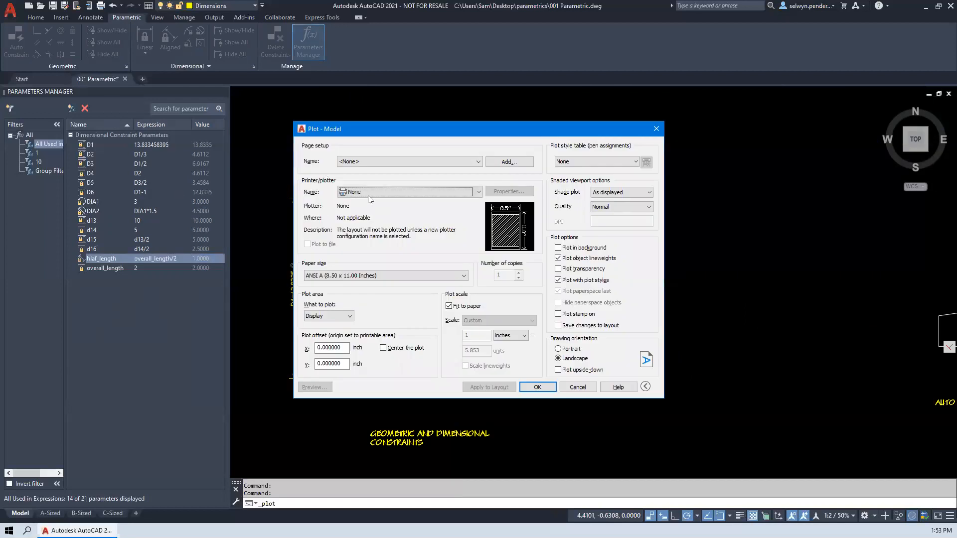
pyautogui.click(383, 163)
pyautogui.click(358, 176)
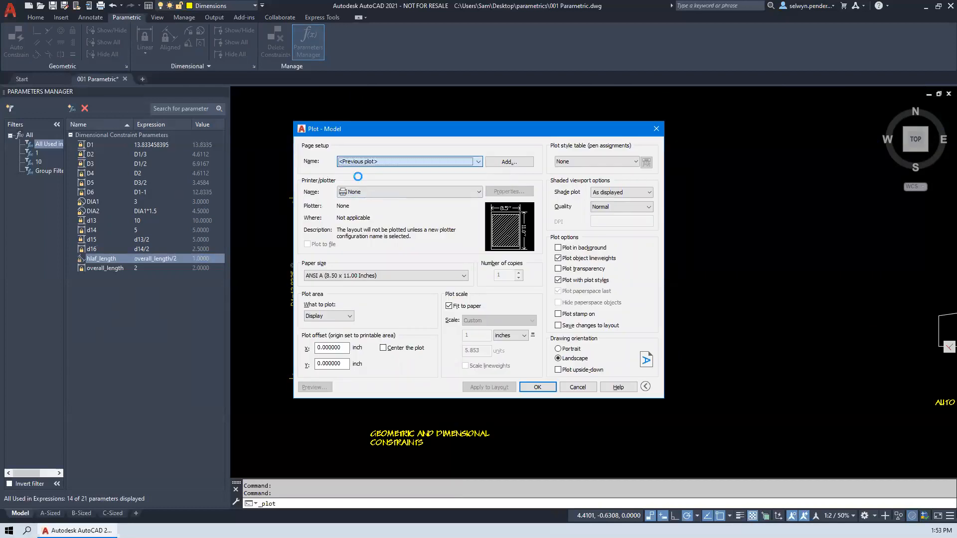
pyautogui.click(327, 317)
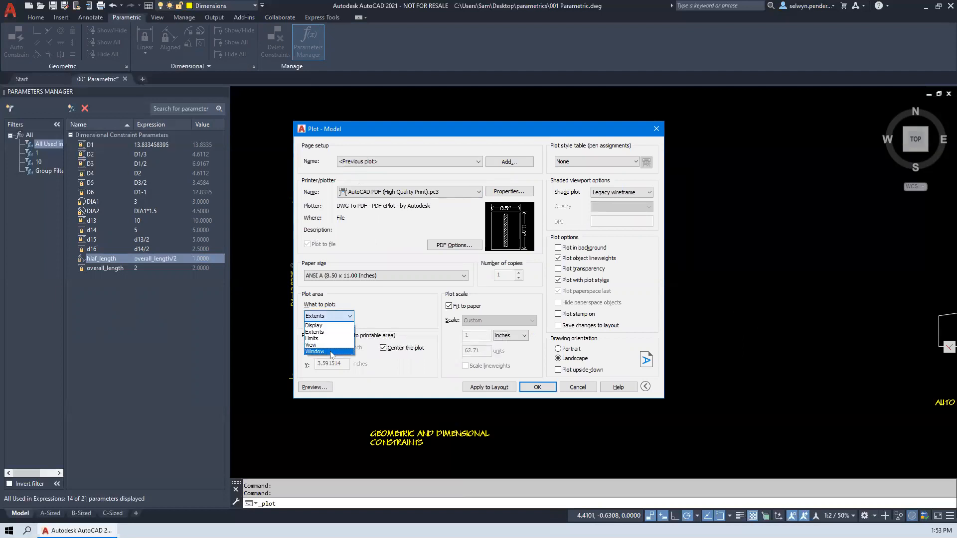
pyautogui.click(324, 351)
pyautogui.click(248, 141)
pyautogui.click(716, 420)
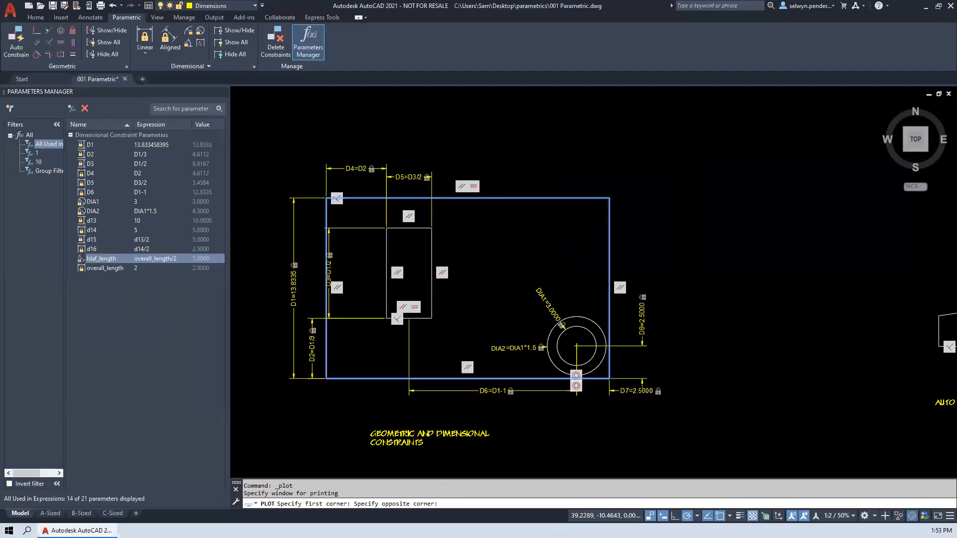
# - Preview the plot of the plate to check which constraints print, and close the Plot dialog without plotting
pyautogui.click(307, 390)
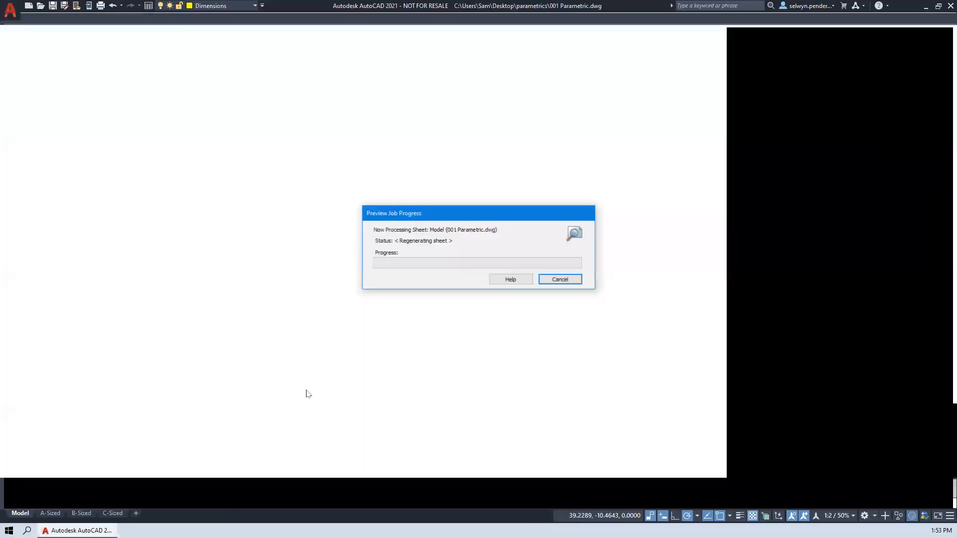
pyautogui.scroll(2, 408, 292)
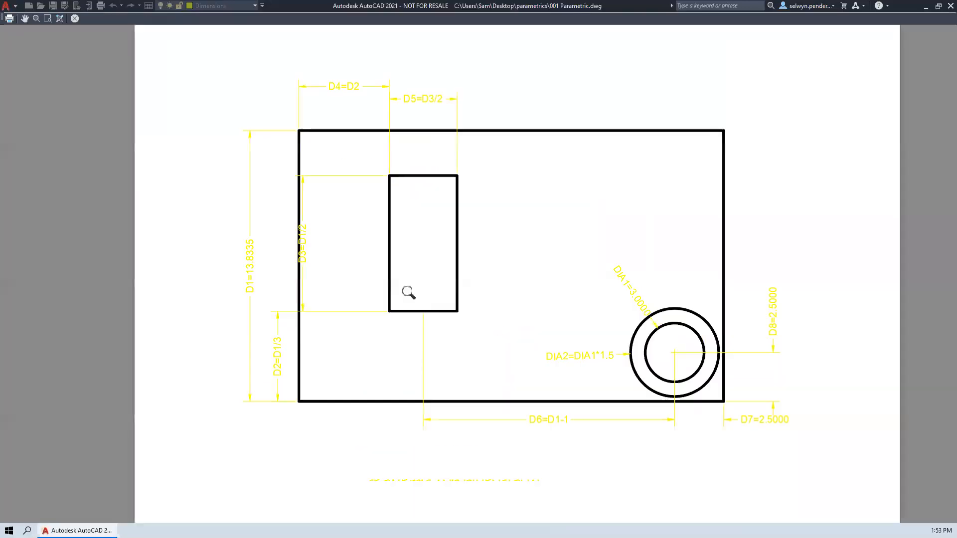
pyautogui.scroll(2, 408, 293)
pyautogui.scroll(-2, 407, 291)
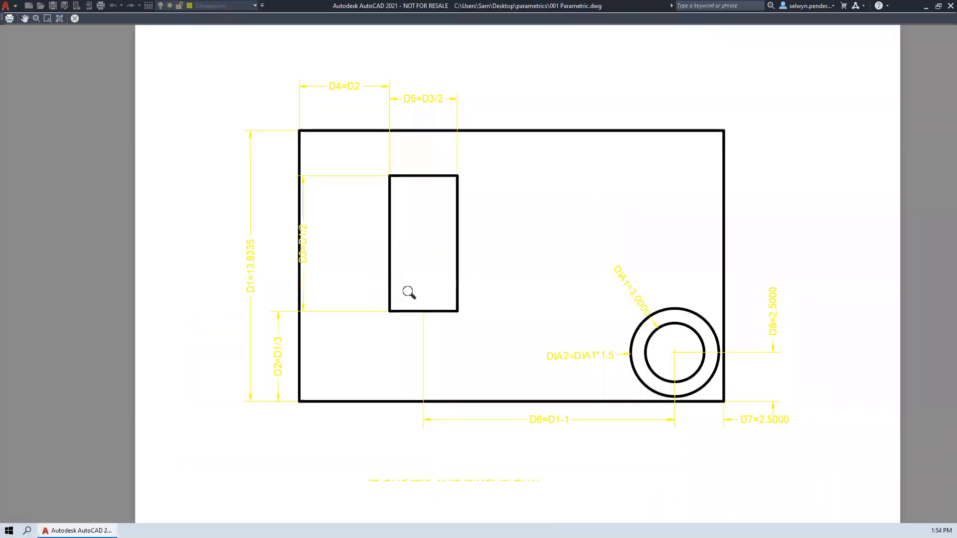
pyautogui.rightClick(408, 291)
pyautogui.click(435, 301)
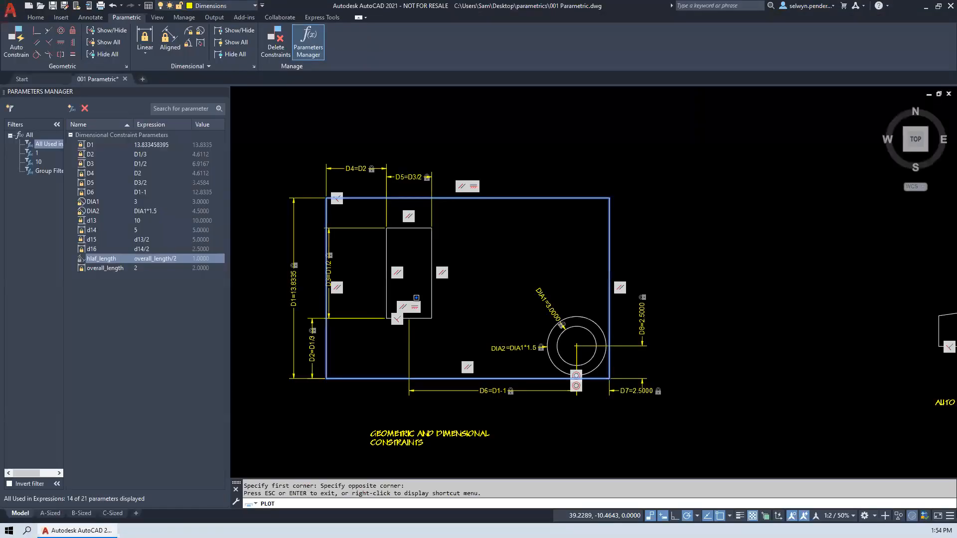
pyautogui.click(656, 126)
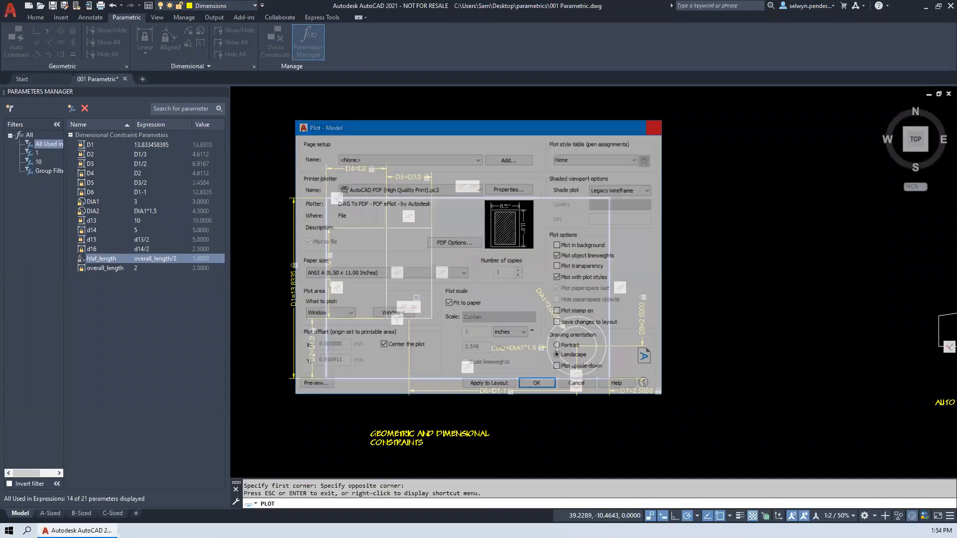
# - Change the constraint form of the plate's D4 dimension to Dynamic in its properties
pyautogui.click(358, 165)
pyautogui.rightClick(352, 172)
pyautogui.click(381, 473)
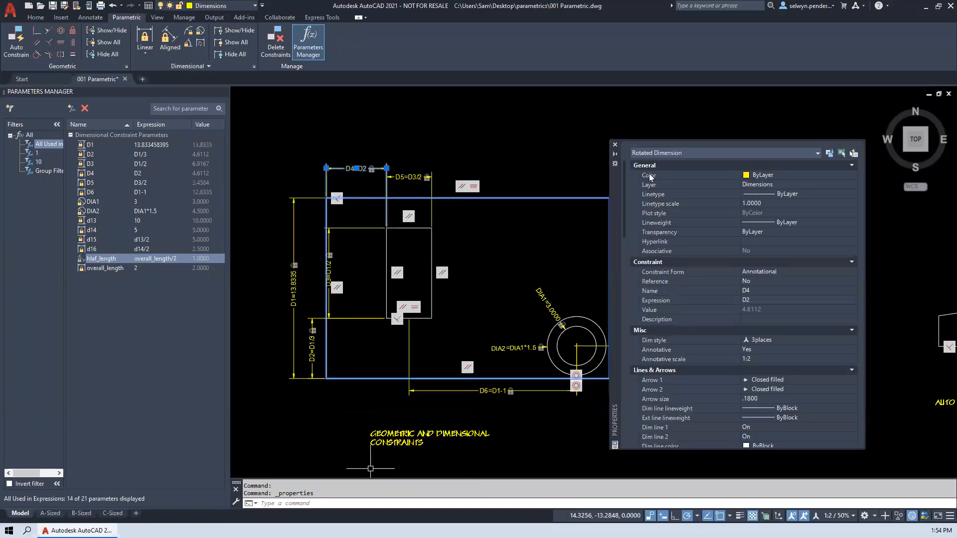
pyautogui.click(765, 271)
pyautogui.click(765, 270)
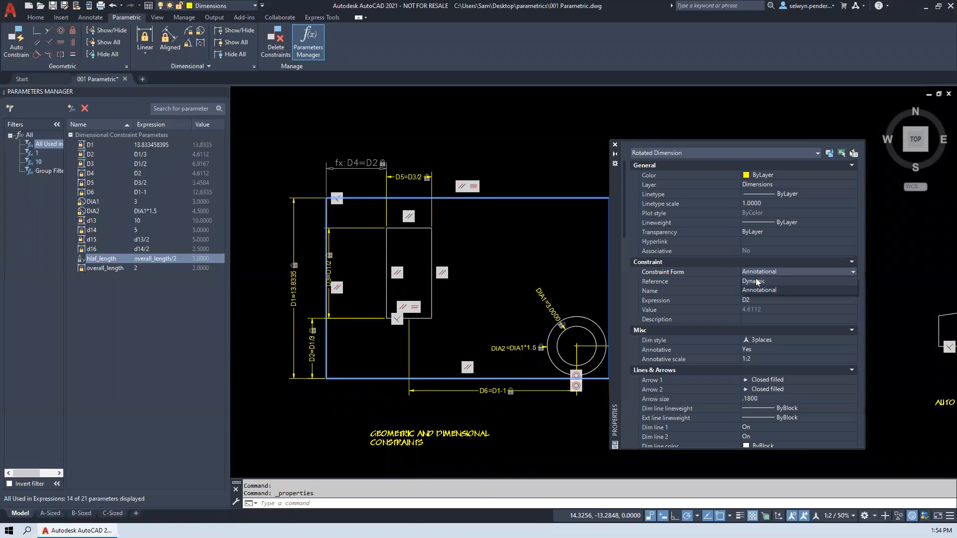
pyautogui.click(757, 281)
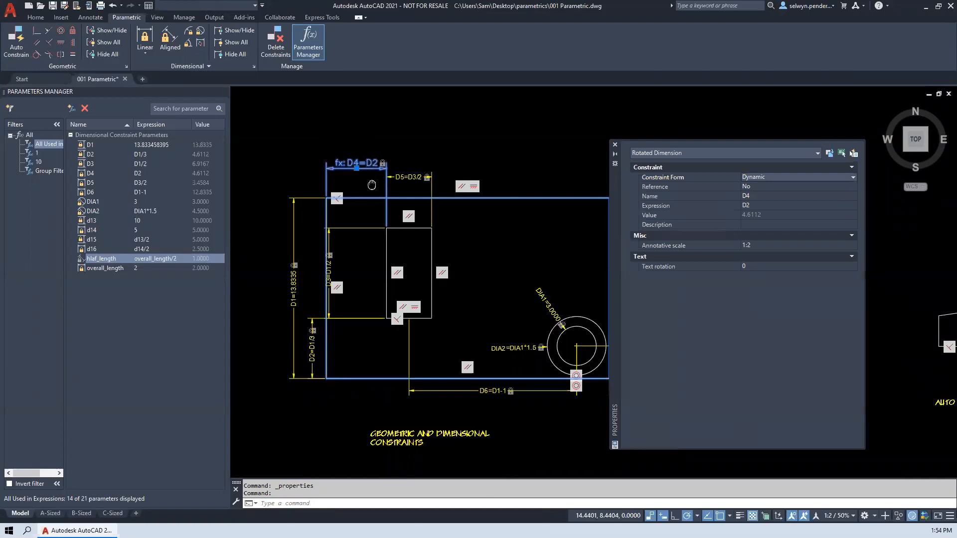
# - Preview a windowed plot of the plate's upper-left area using the previous plot settings, and close it without plotting
pyautogui.moveTo(373, 184); pyautogui.dragTo(393, 201, button='middle')
pyautogui.hotkey('ctrl', 'p')
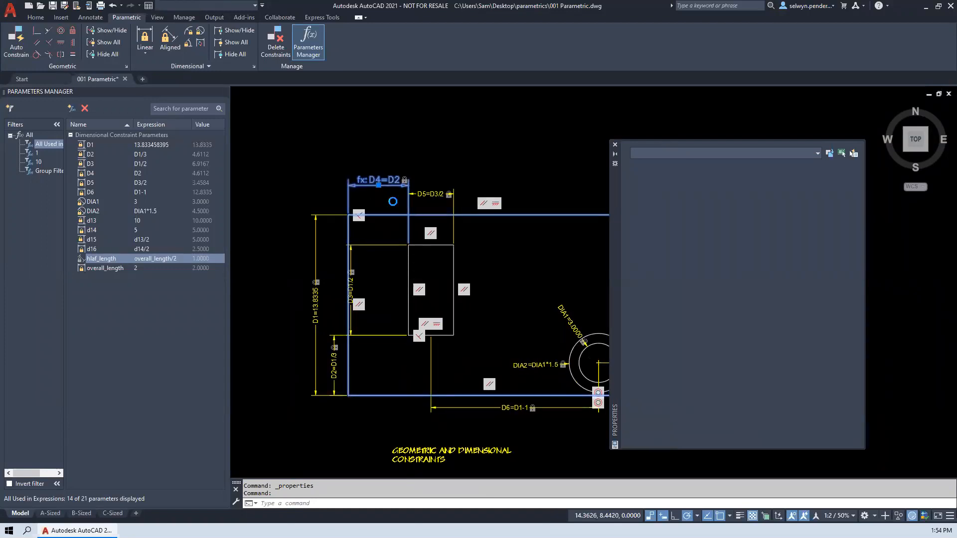
pyautogui.click(368, 161)
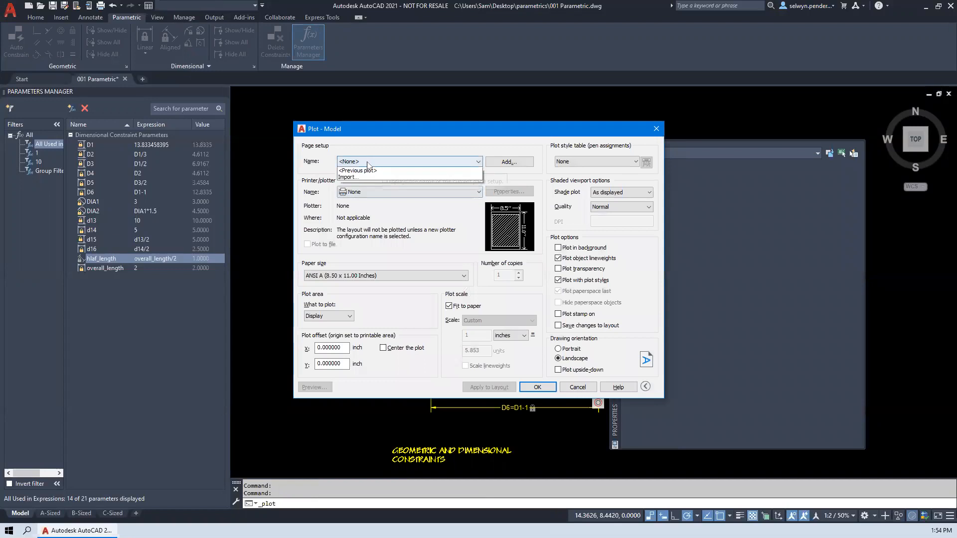
pyautogui.click(362, 177)
pyautogui.click(324, 318)
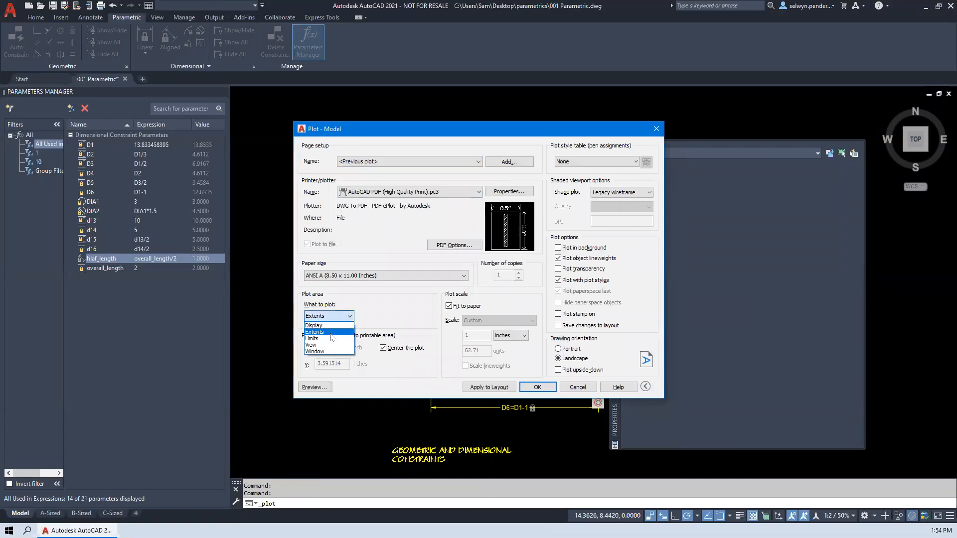
pyautogui.click(327, 354)
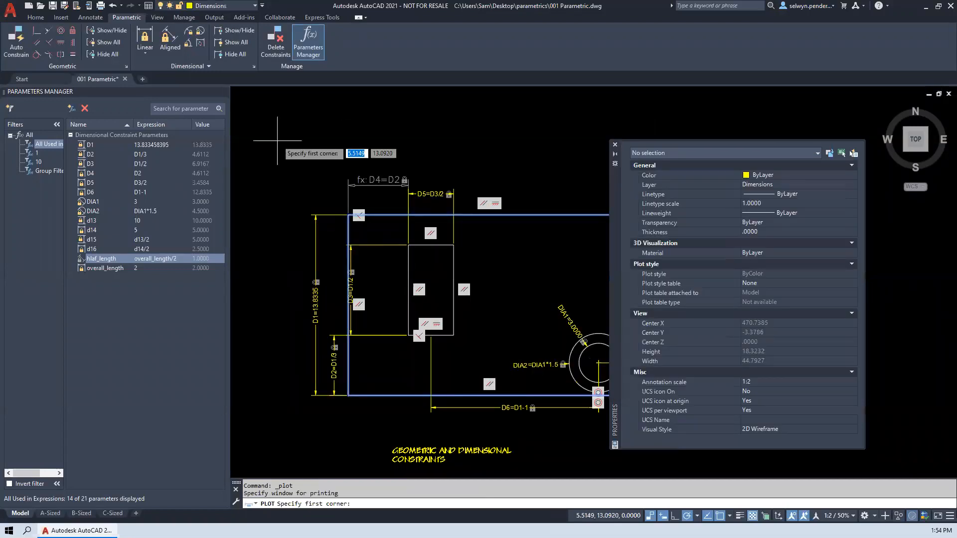
pyautogui.click(275, 141)
pyautogui.click(537, 298)
pyautogui.click(319, 387)
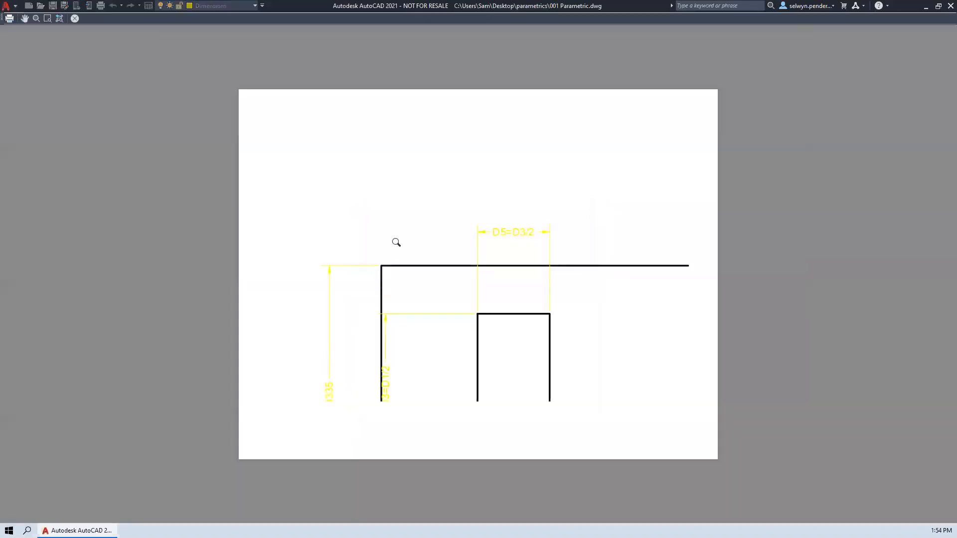
pyautogui.press('Escape')
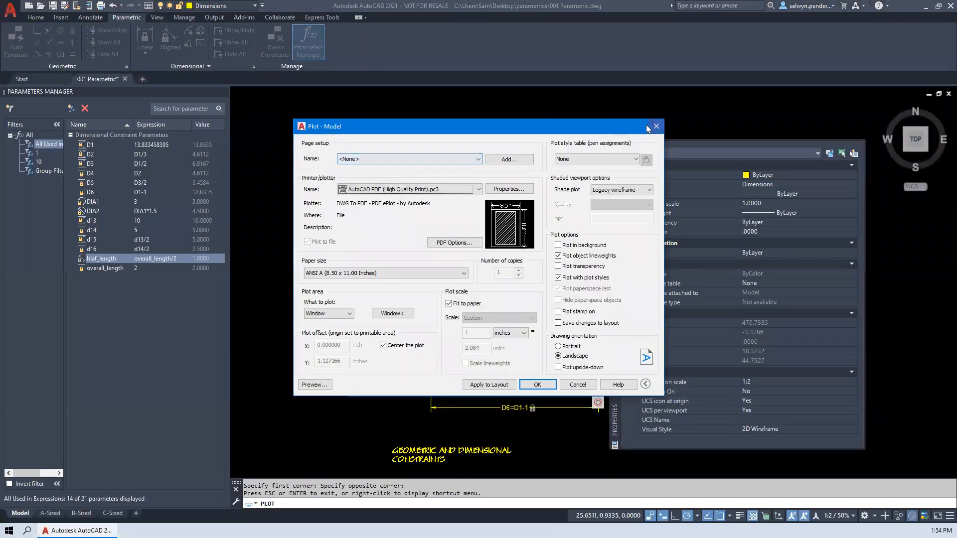
pyautogui.press('Escape')
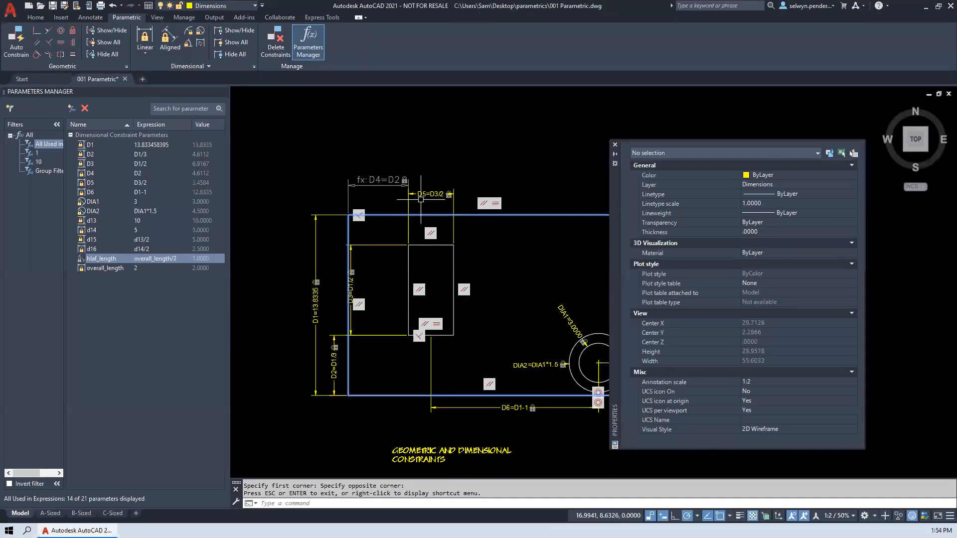
# - Set the constraint form of the plate's D4 dimension to Annotational
pyautogui.click(376, 181)
pyautogui.click(751, 175)
pyautogui.click(751, 175)
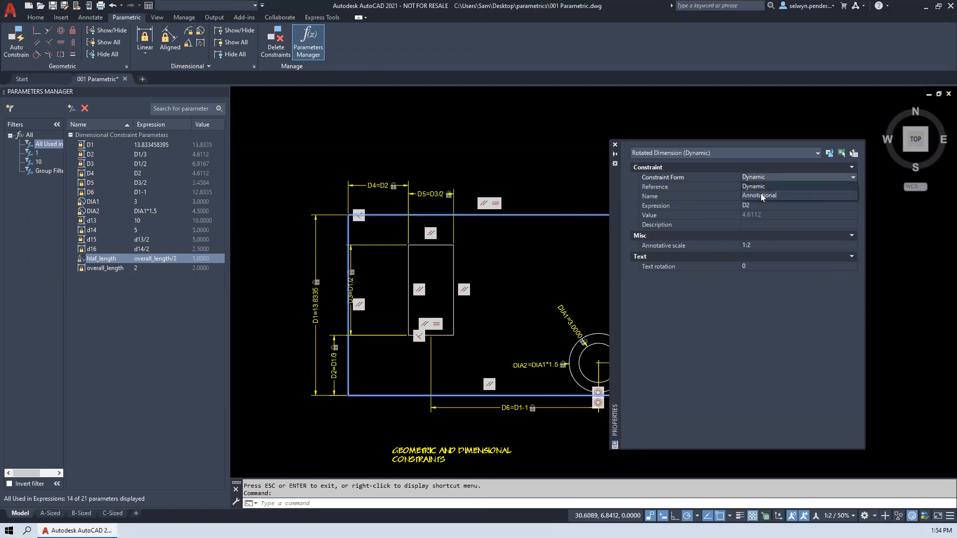
pyautogui.click(761, 195)
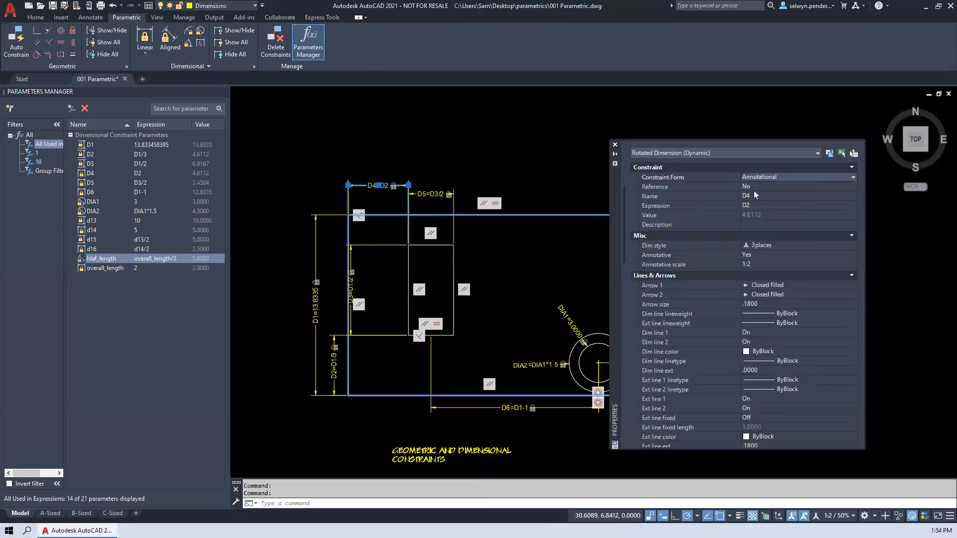
# - Select constraints d9, d10, d11 and d12 on the shape labelled Convert and set their constraint form to Annotational
pyautogui.scroll(-5, 382, 233)
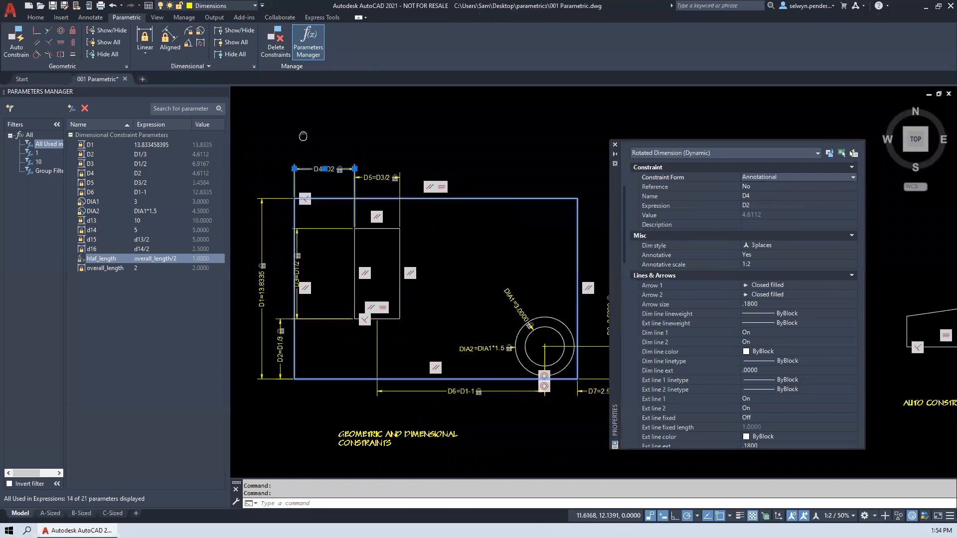
pyautogui.scroll(4, 381, 227)
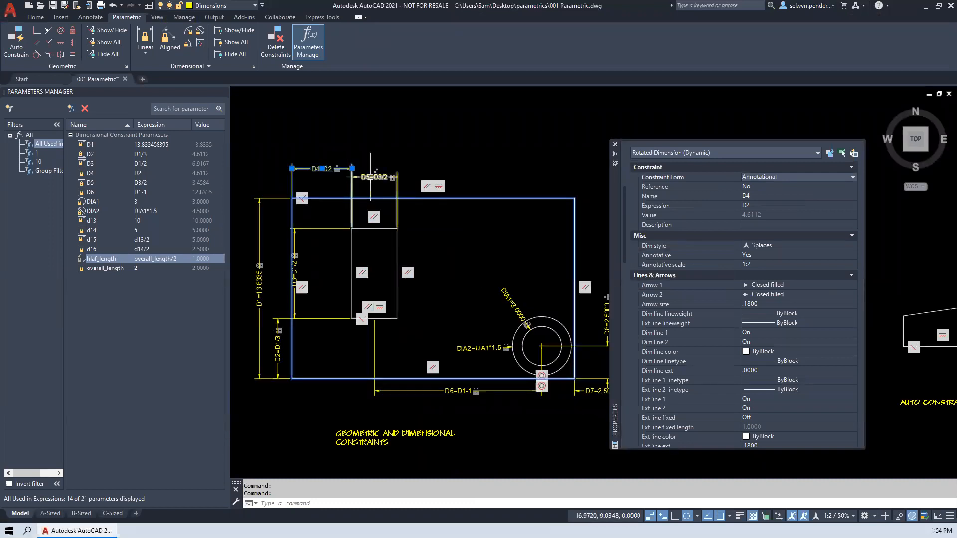
pyautogui.scroll(-5, 432, 205)
pyautogui.moveTo(593, 220)
pyautogui.mouseDown(button='middle')
pyautogui.moveTo(215, 205)
pyautogui.moveTo(288, 238)
pyautogui.mouseUp(button='middle')
pyautogui.moveTo(430, 247); pyautogui.dragTo(100, 254, button='middle')
pyautogui.moveTo(580, 230); pyautogui.dragTo(367, 273, button='middle')
pyautogui.moveTo(534, 255); pyautogui.dragTo(30, 252, button='middle')
pyautogui.scroll(2, 404, 279)
pyautogui.click(371, 285)
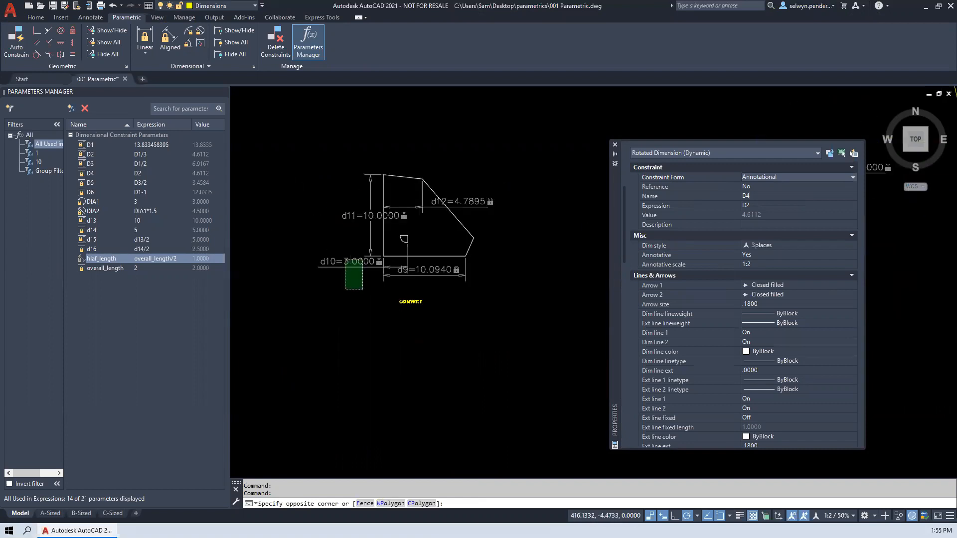
pyautogui.click(309, 178)
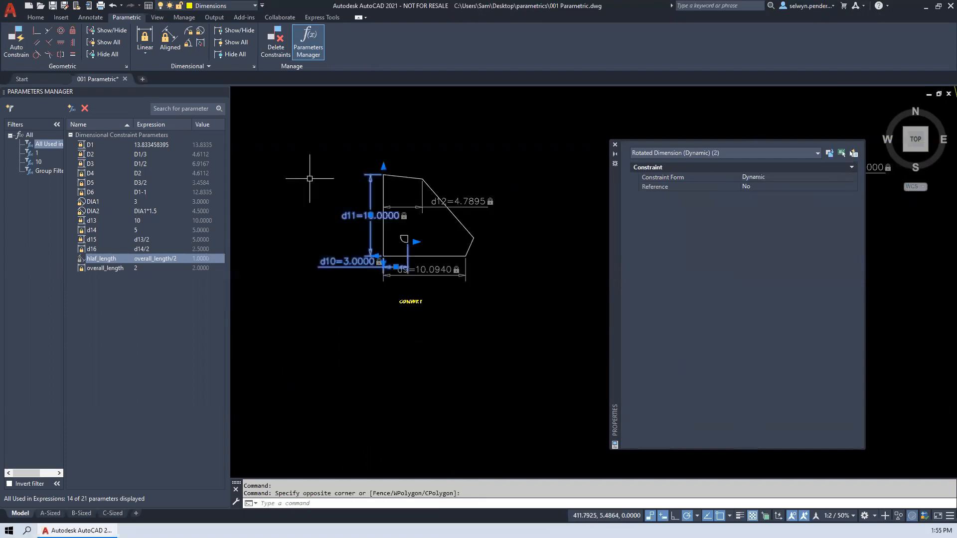
pyautogui.click(429, 273)
pyautogui.click(455, 205)
pyautogui.click(755, 177)
pyautogui.click(755, 178)
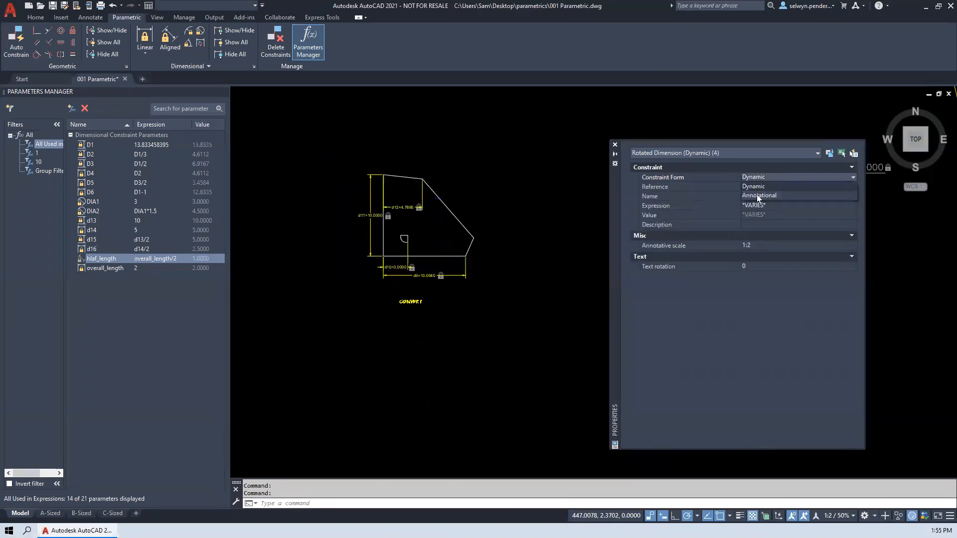
pyautogui.click(758, 196)
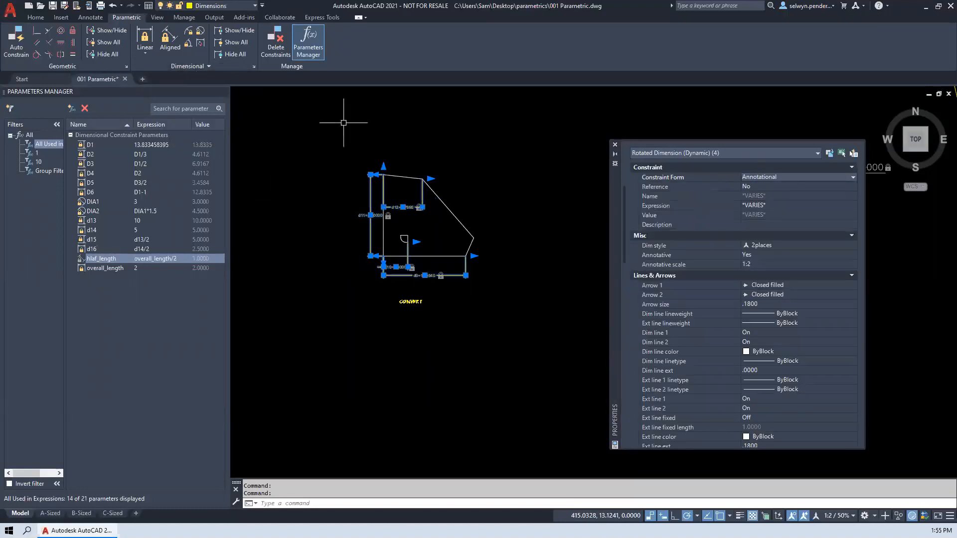
# - Set the dimension name format to Value in the dimensional constraint settings
pyautogui.scroll(5, 350, 213)
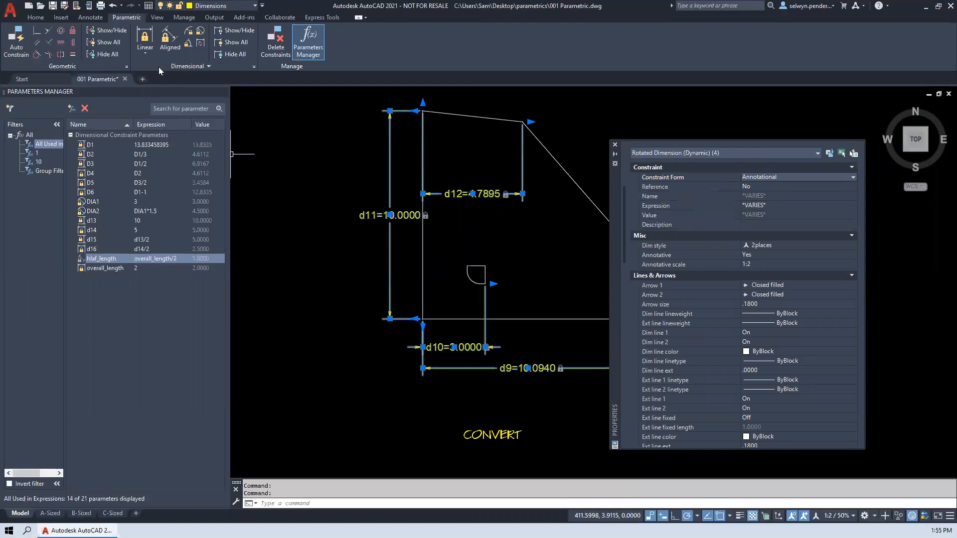
pyautogui.click(255, 68)
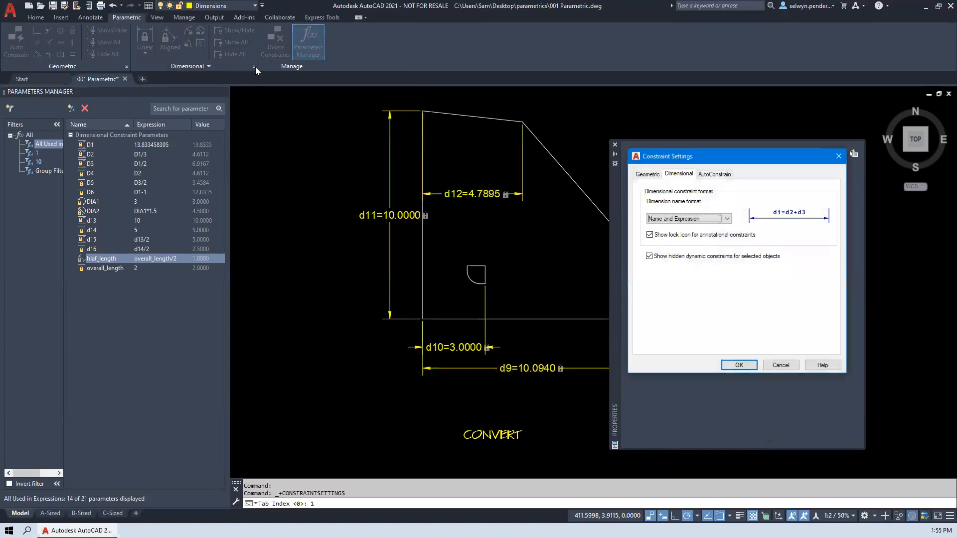
pyautogui.click(668, 218)
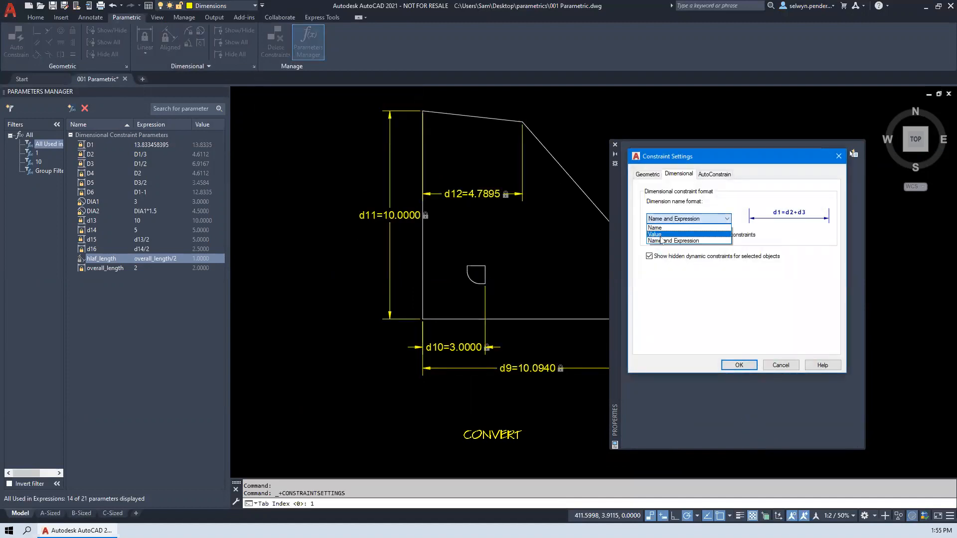
pyautogui.click(656, 234)
pyautogui.click(739, 365)
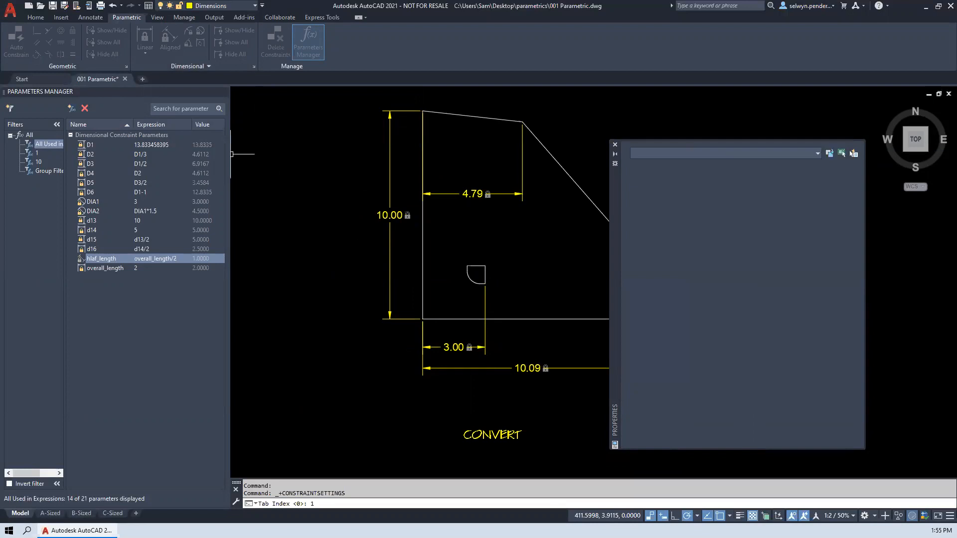
# - Close the Properties palette and bring the plate labelled Working with Constraints into view
pyautogui.moveTo(344, 222)
pyautogui.mouseDown(button='middle')
pyautogui.moveTo(272, 222)
pyautogui.moveTo(331, 218)
pyautogui.moveTo(335, 236)
pyautogui.mouseUp(button='middle')
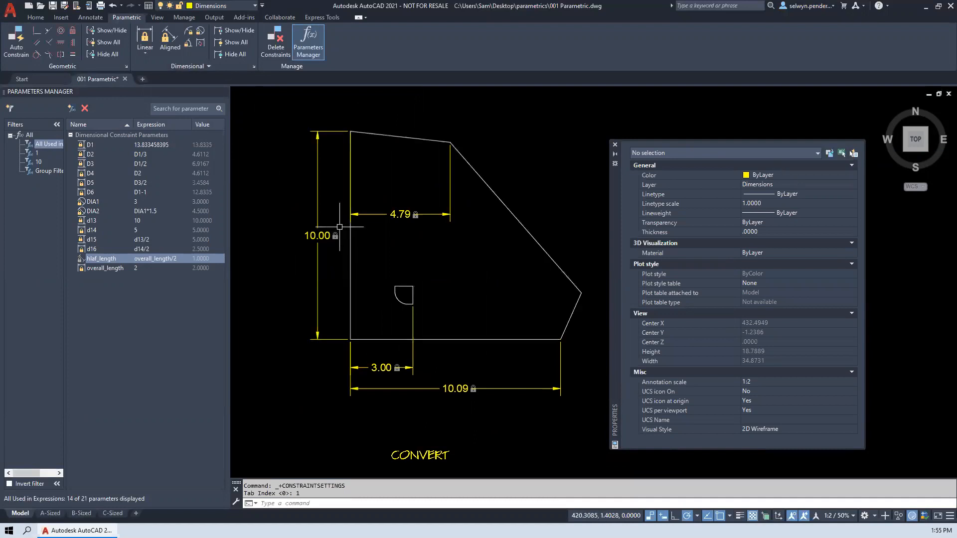
pyautogui.moveTo(503, 225); pyautogui.dragTo(504, 205, button='middle')
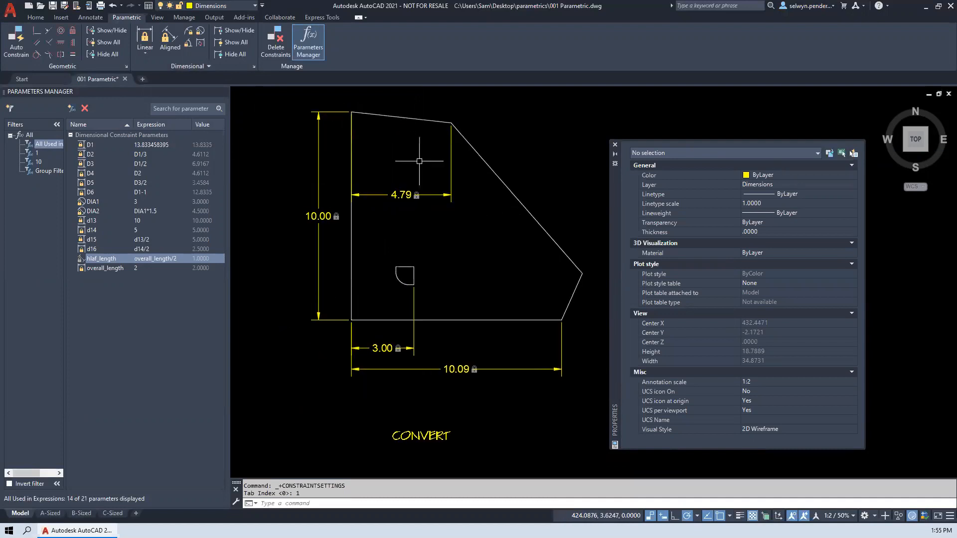
pyautogui.click(614, 146)
pyautogui.moveTo(651, 189); pyautogui.dragTo(107, 179, button='middle')
pyautogui.scroll(-4, 398, 215)
pyautogui.moveTo(658, 231); pyautogui.dragTo(550, 236, button='middle')
pyautogui.moveTo(950, 244); pyautogui.dragTo(438, 263, button='middle')
pyautogui.moveTo(691, 235); pyautogui.dragTo(88, 251, button='middle')
pyautogui.moveTo(351, 269); pyautogui.dragTo(500, 275, button='middle')
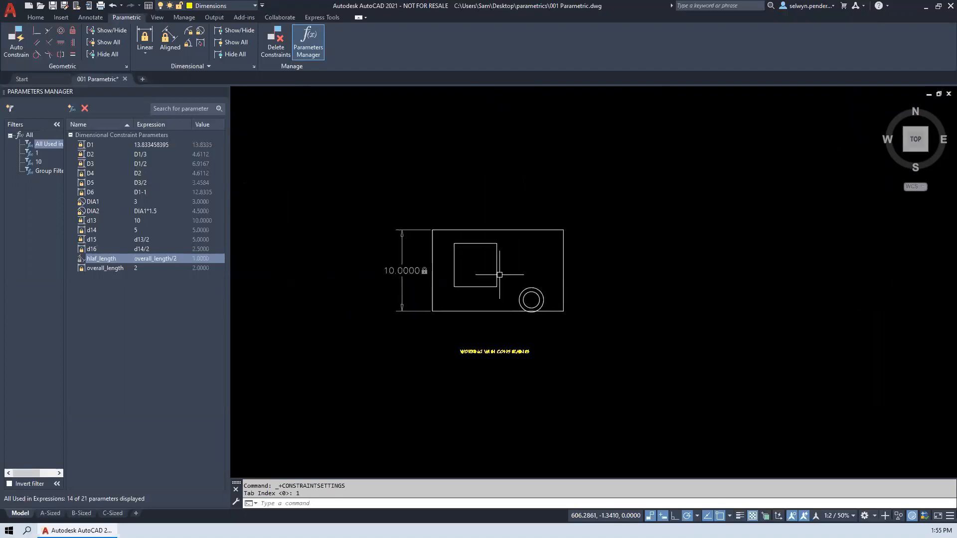
pyautogui.scroll(2, 460, 263)
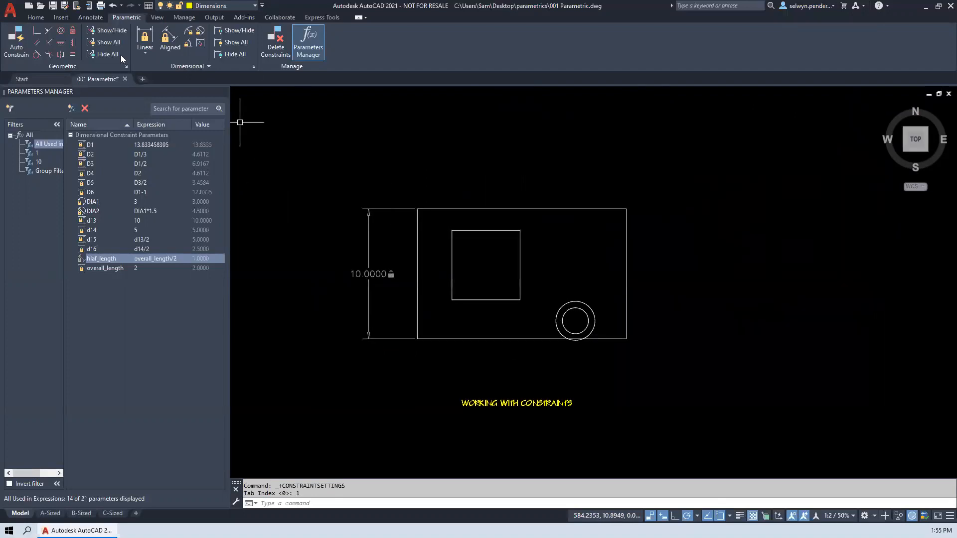
pyautogui.click(145, 39)
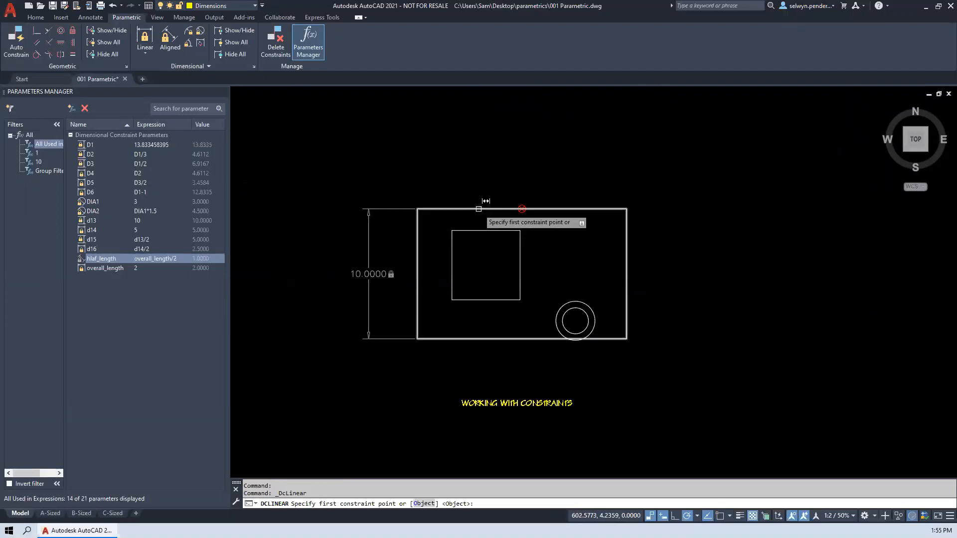
pyautogui.press('Return')
pyautogui.click(478, 208)
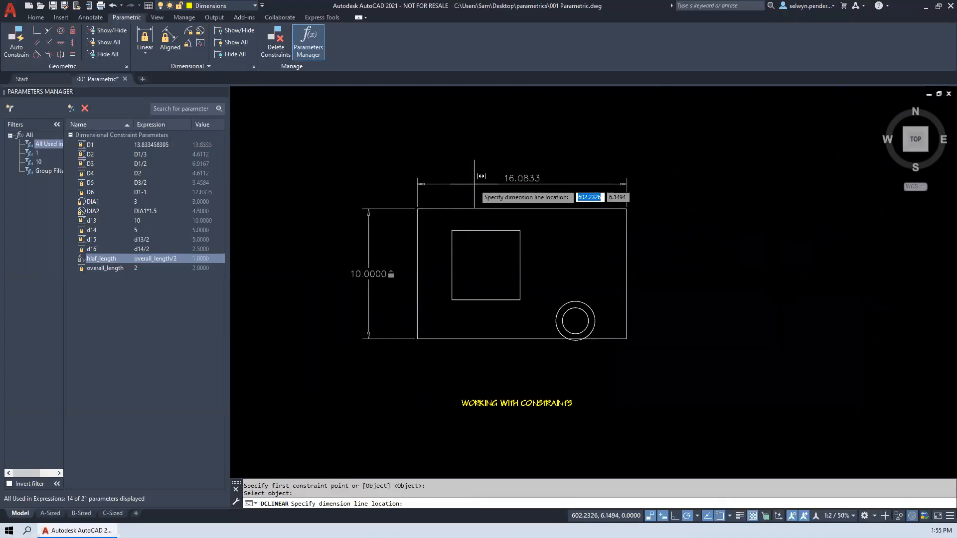
pyautogui.press('Escape')
pyautogui.press('Return')
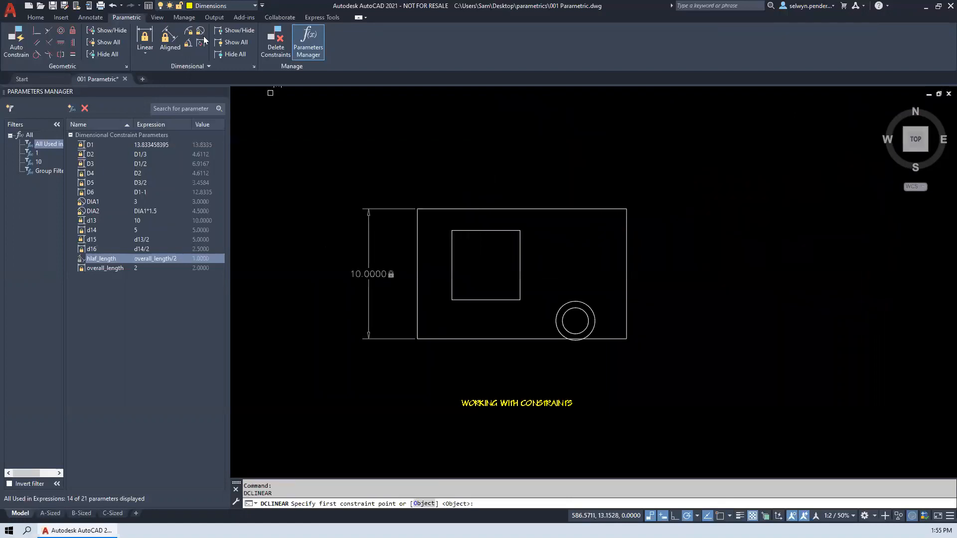
# - Add a vertical linear constraint between the lower-left corners of the inner rectangle and the plate, with the plate's height parameter d19 as its expression
pyautogui.click(145, 40)
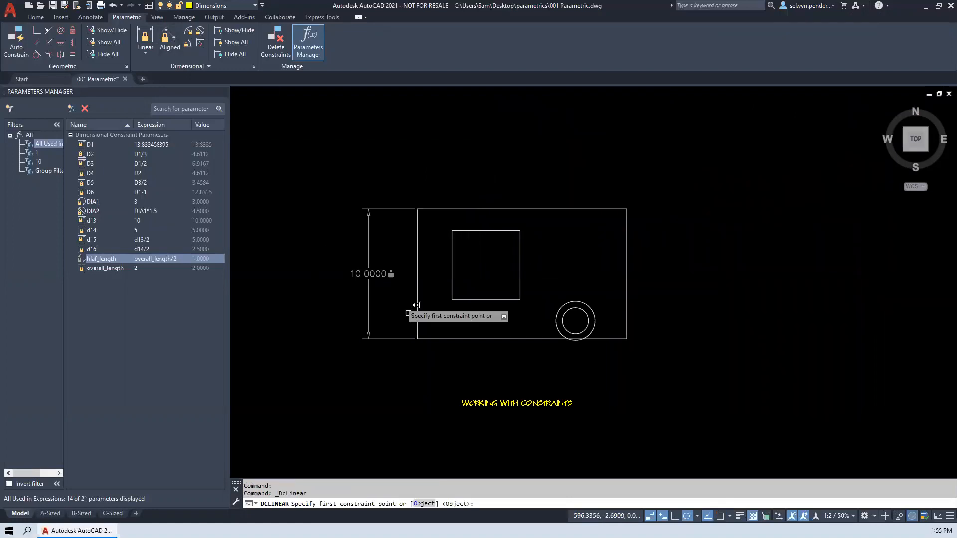
pyautogui.click(455, 300)
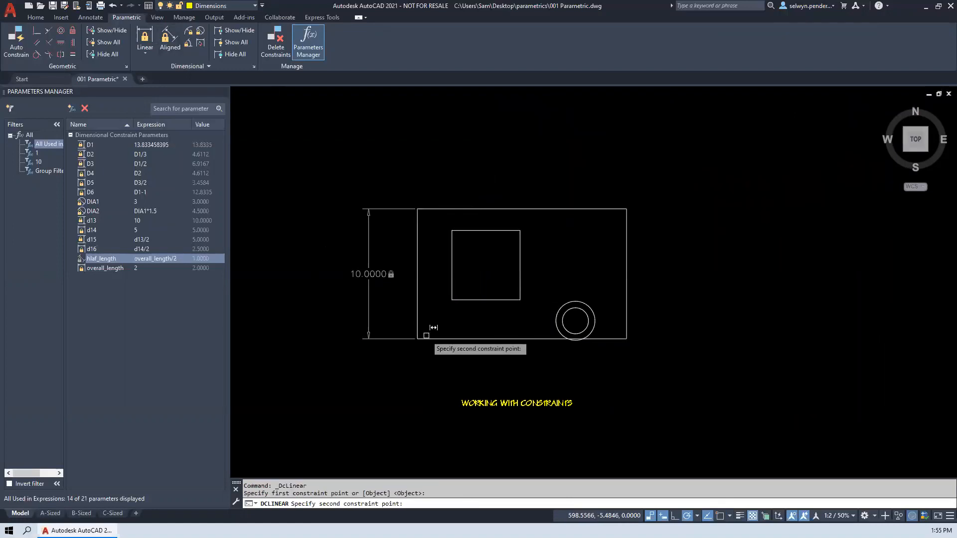
pyautogui.click(418, 340)
pyautogui.click(325, 343)
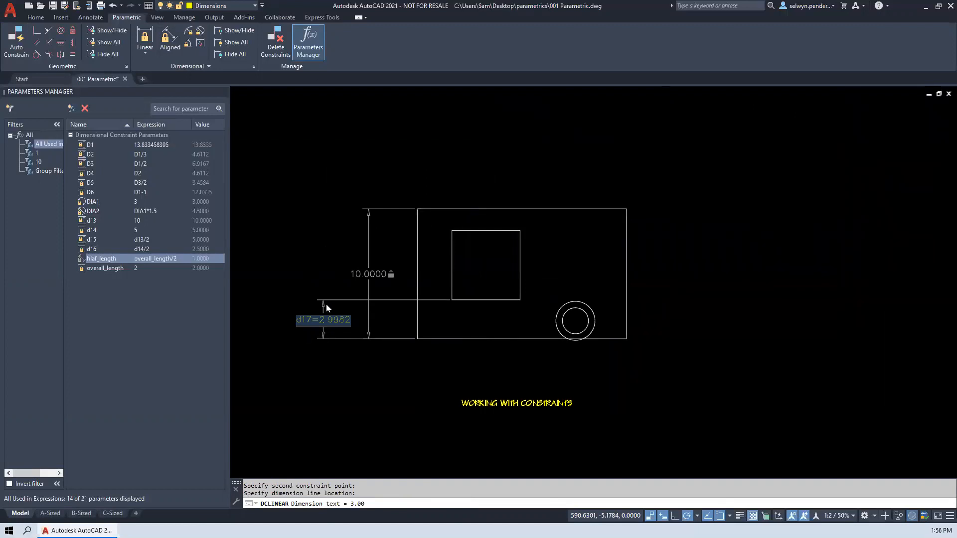
pyautogui.click(358, 275)
pyautogui.press('Return')
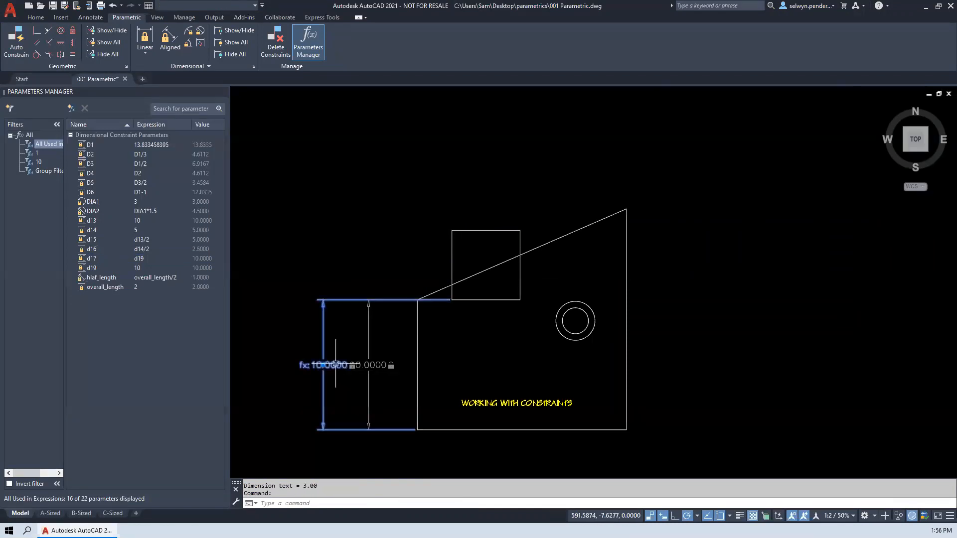
# - Set the dimension name format to Name and Expression in the dimensional constraint settings
pyautogui.click(254, 66)
pyautogui.click(676, 220)
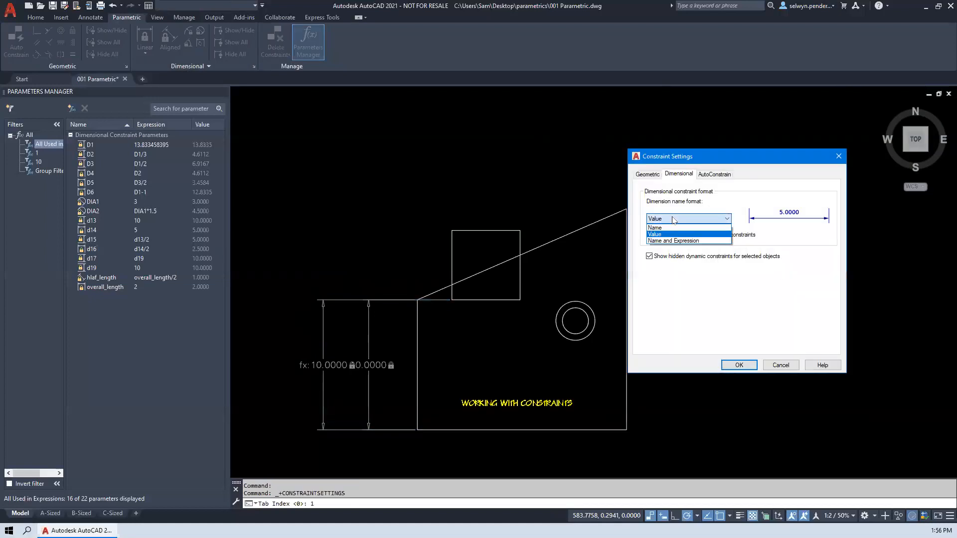
pyautogui.click(662, 241)
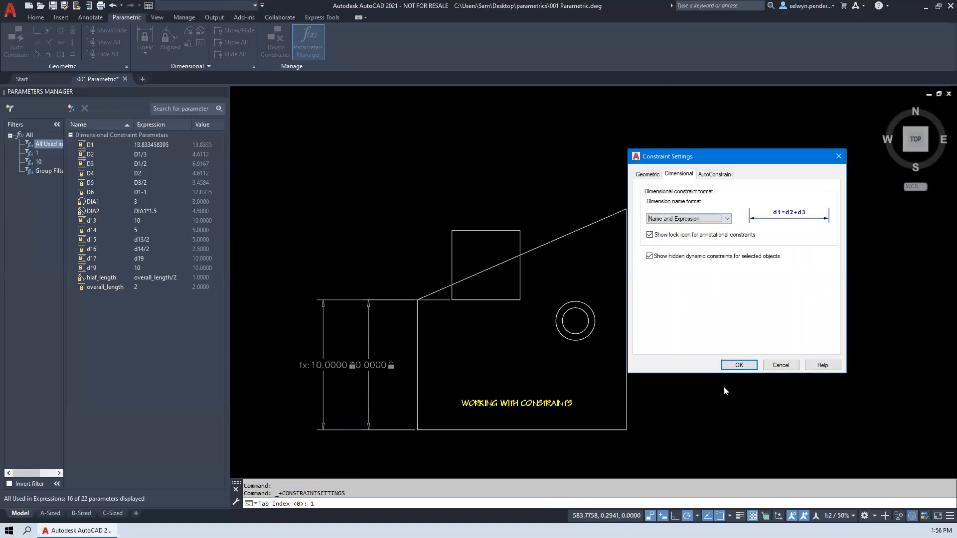
pyautogui.click(728, 367)
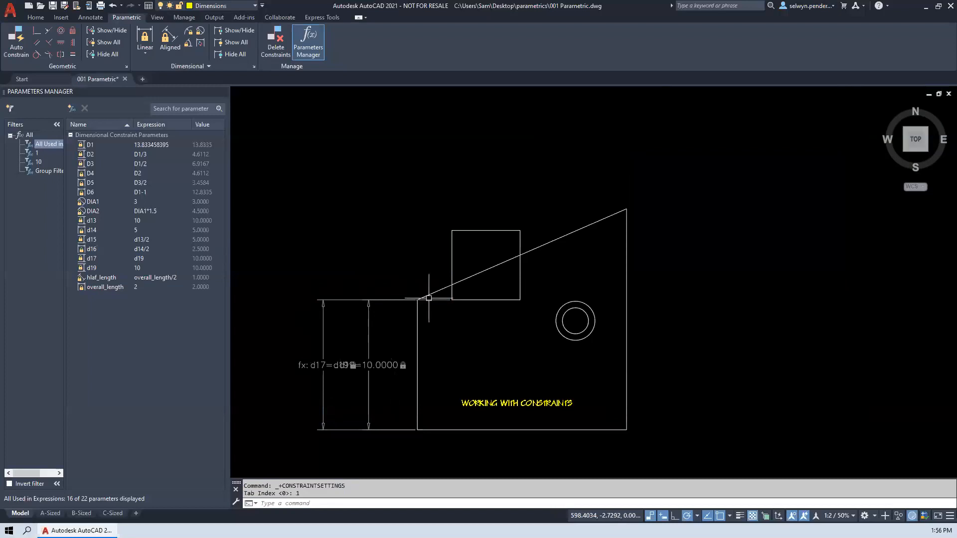
# - Change the expression of the d17 constraint below the inner rectangle to d19/3
pyautogui.click(427, 292)
pyautogui.click(359, 299)
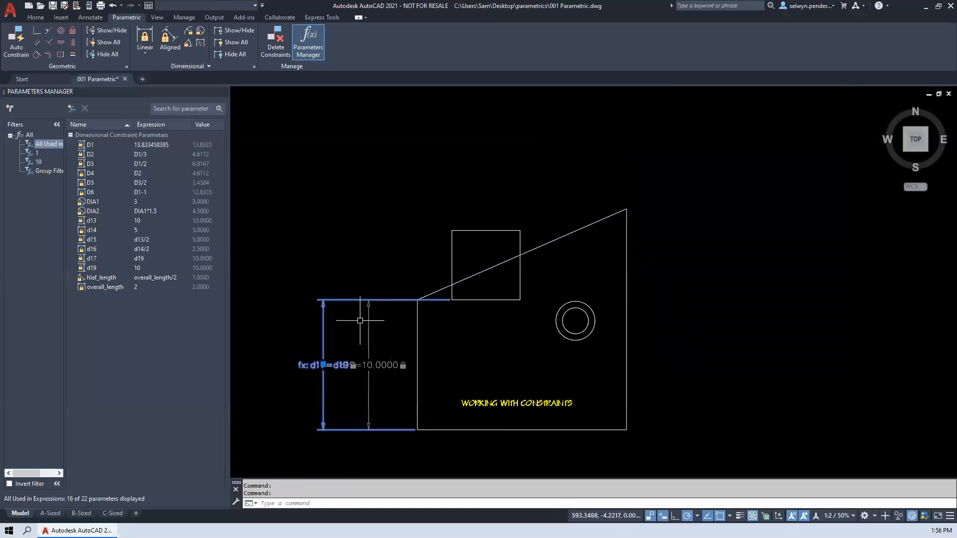
pyautogui.doubleClick(299, 368)
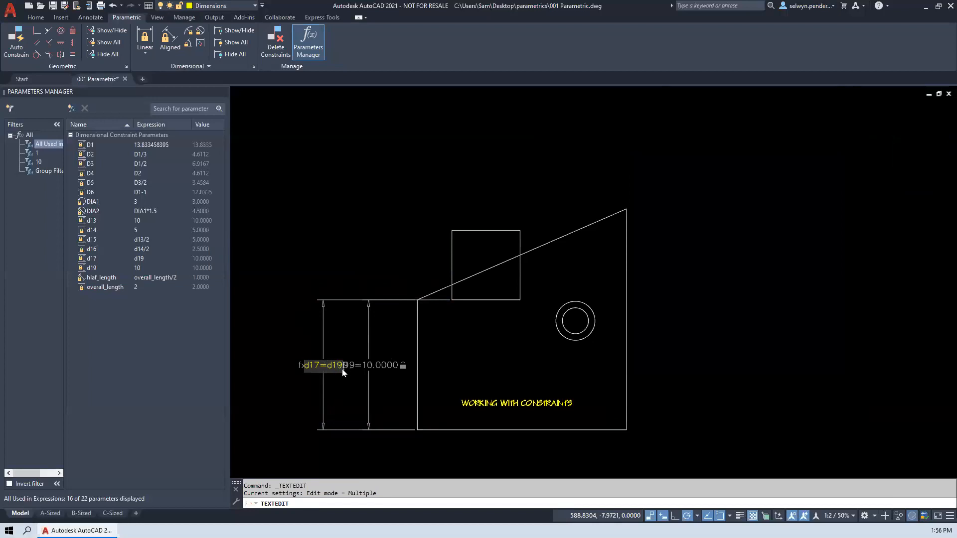
pyautogui.write('/3')
pyautogui.press('Return')
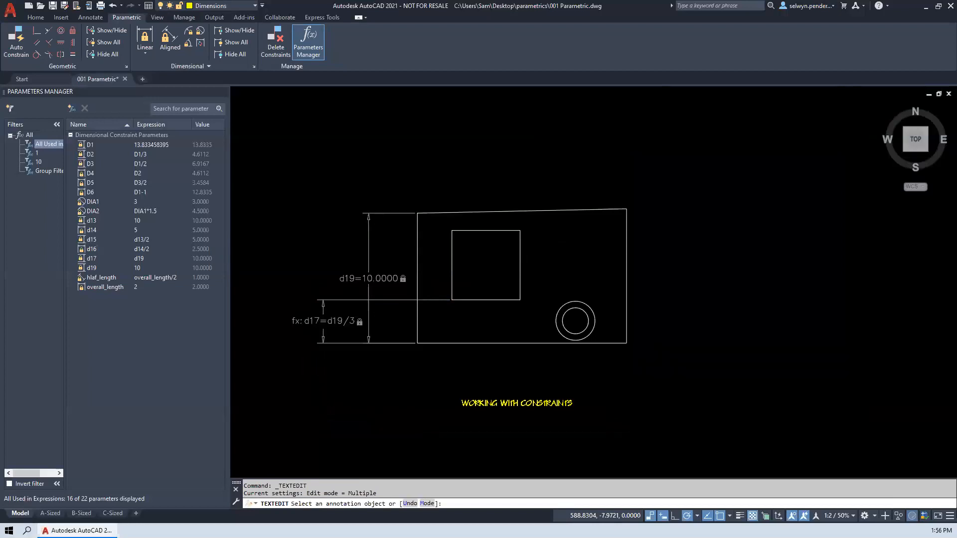
pyautogui.press('Return')
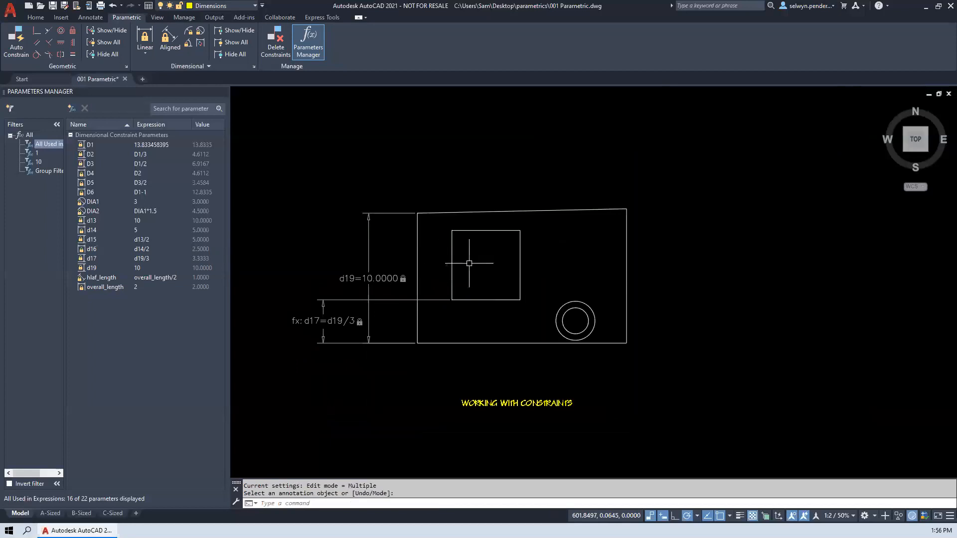
pyautogui.press('Return')
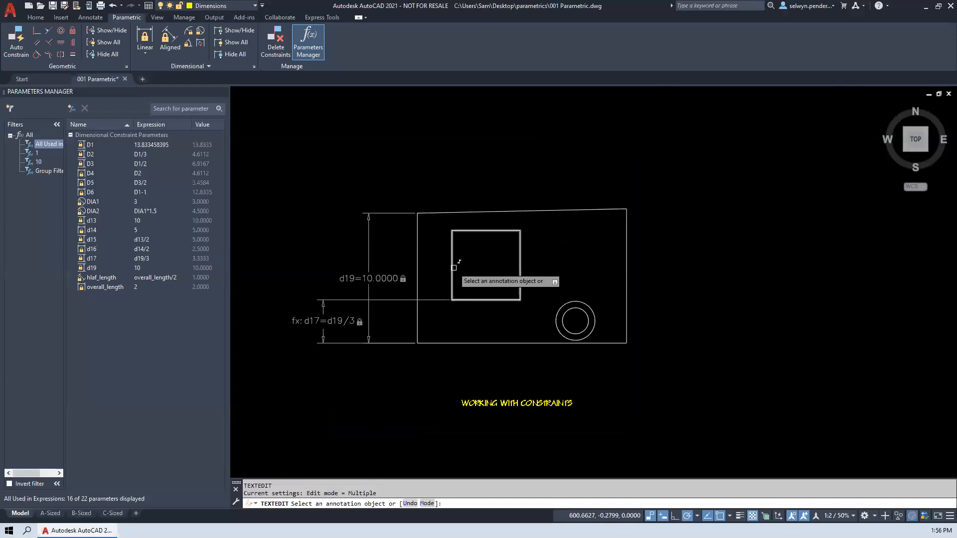
pyautogui.click(454, 268)
pyautogui.click(451, 261)
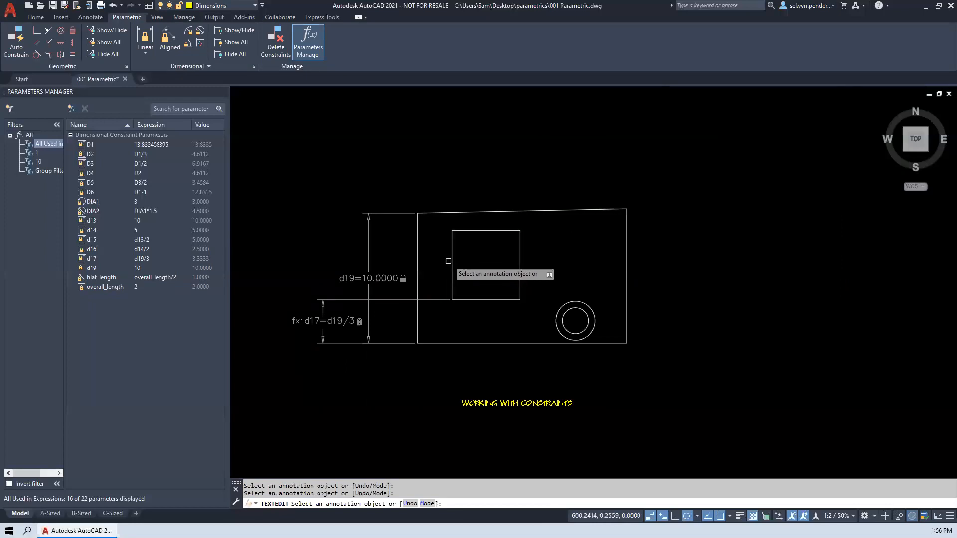
pyautogui.click(145, 36)
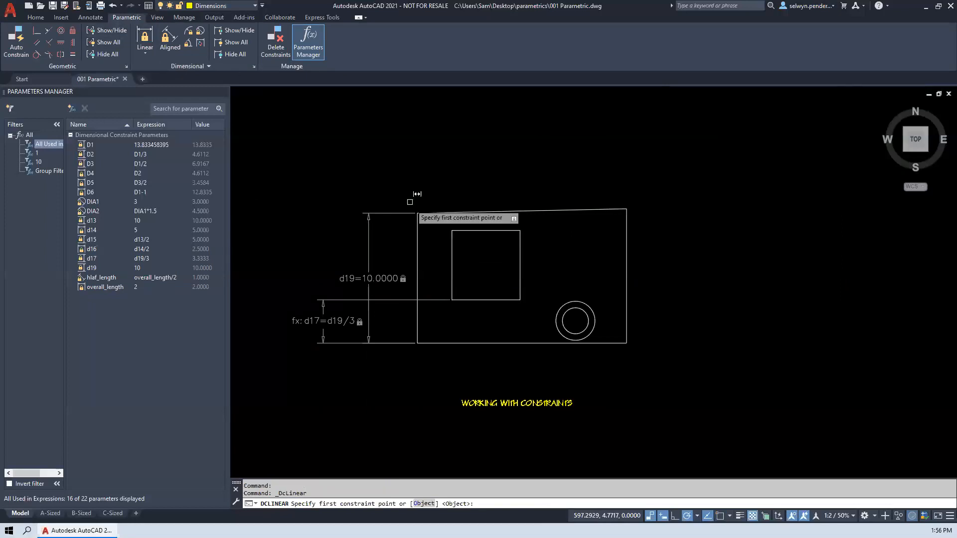
pyautogui.click(453, 232)
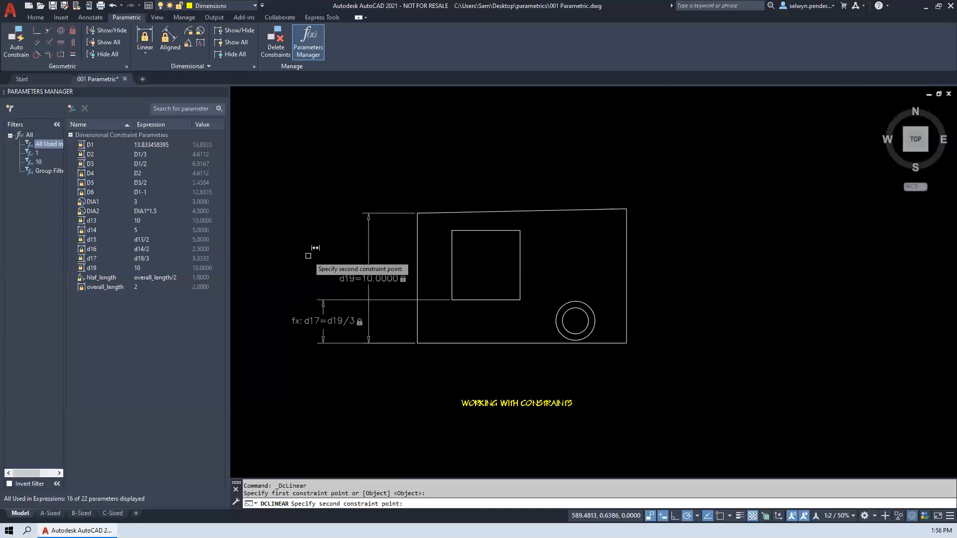
pyautogui.click(449, 260)
# - Add a linear constraint to the inner rectangle's left edge, placed left of the plate, with the expression d19/2
pyautogui.press('Return')
pyautogui.press('Return')
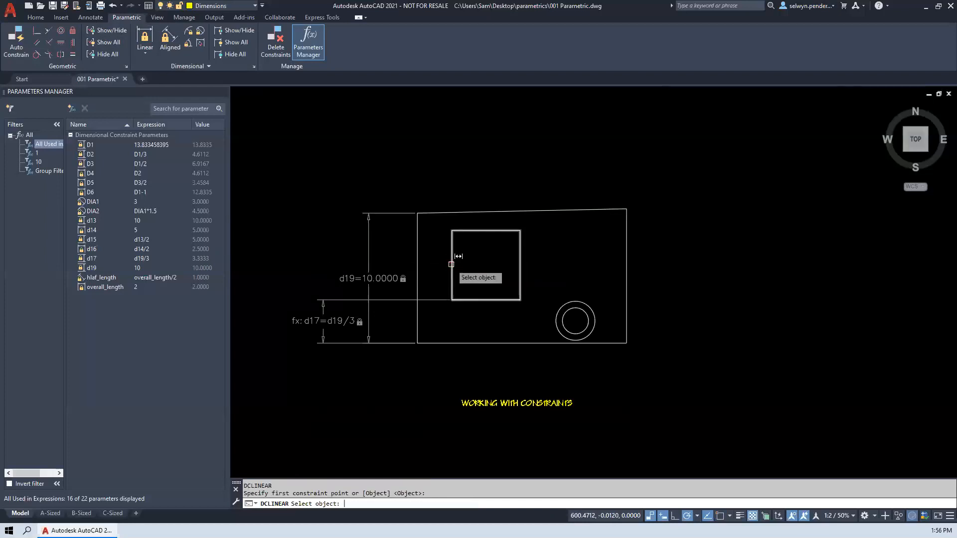
pyautogui.click(452, 265)
pyautogui.click(324, 269)
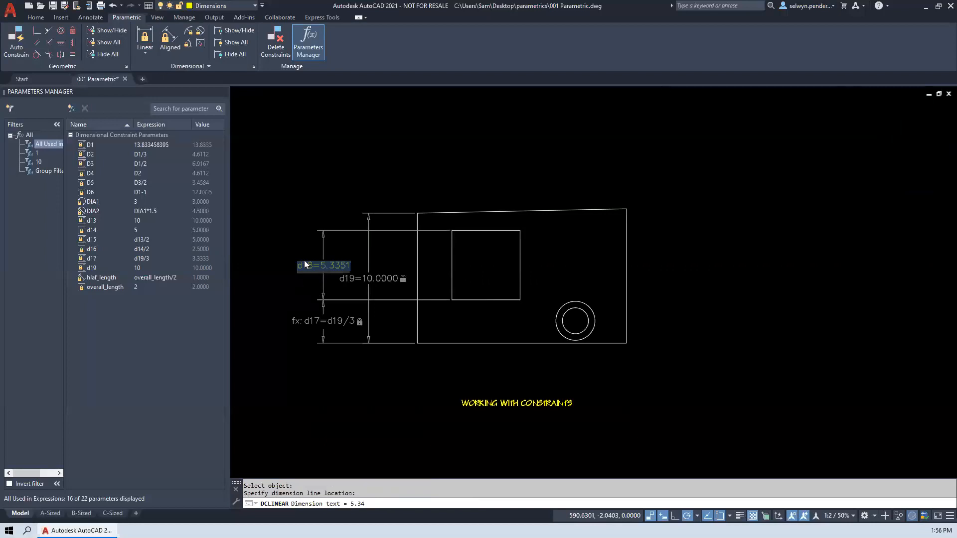
pyautogui.write('d19=')
pyautogui.press('BackSpace')
pyautogui.write('/2')
pyautogui.press('Return')
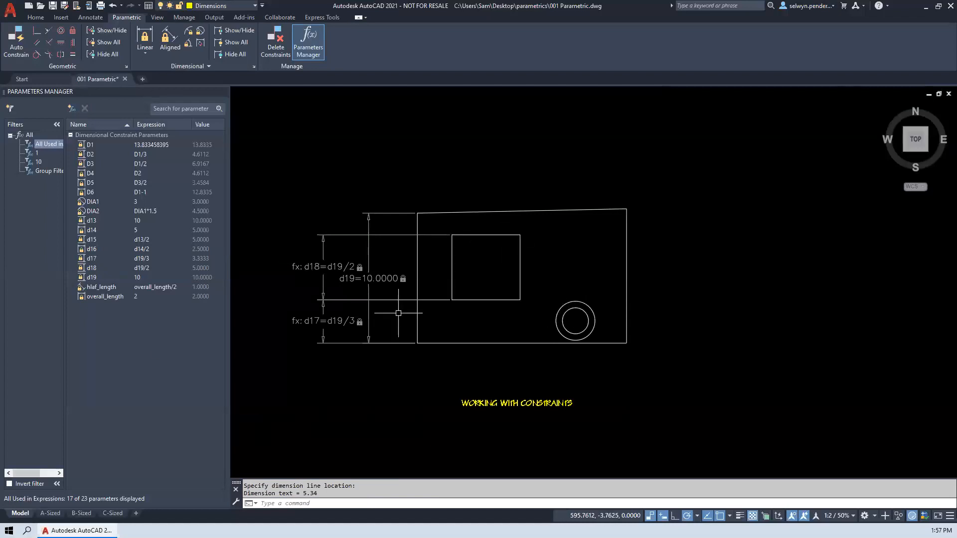
# - Apply horizontal constraints to the plate's lower and upper edges
pyautogui.click(73, 55)
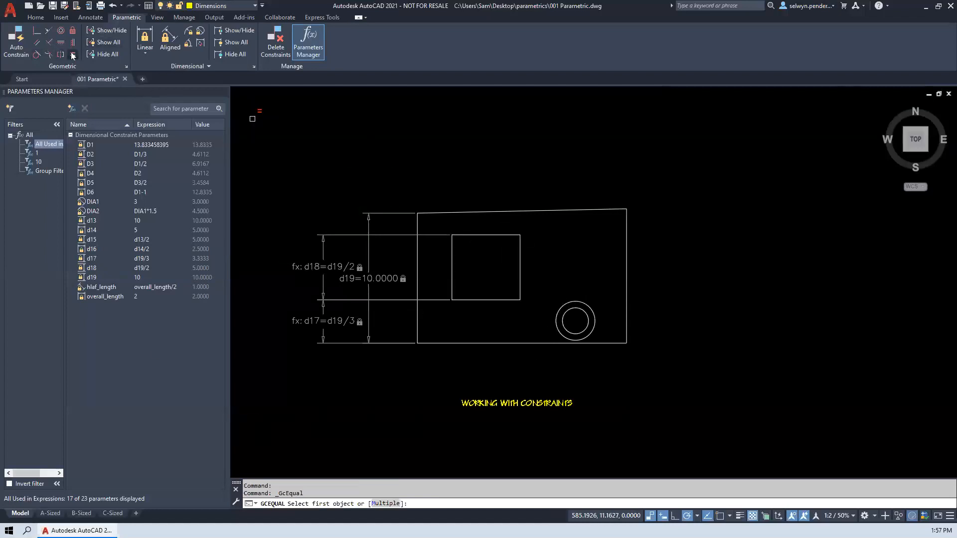
pyautogui.click(61, 43)
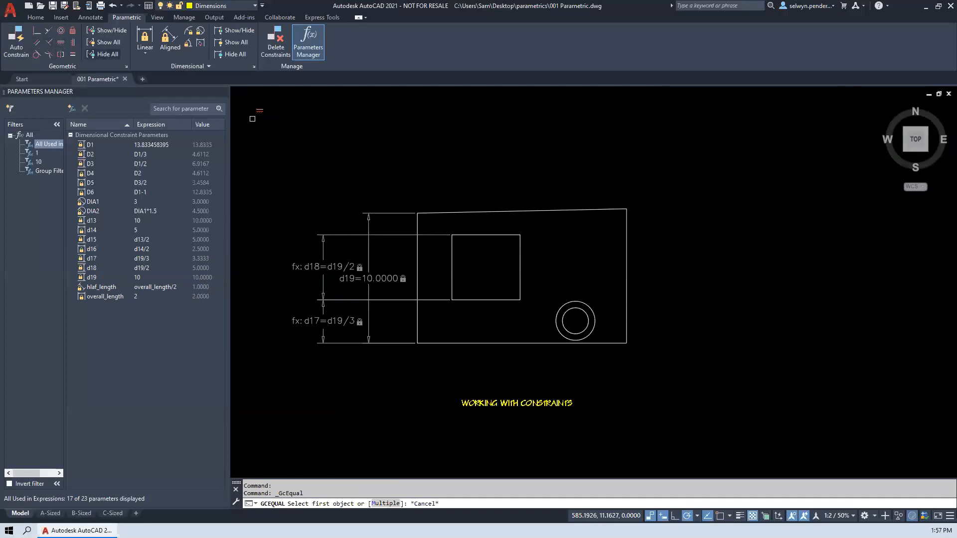
pyautogui.click(506, 343)
pyautogui.click(505, 211)
pyautogui.press('Return')
# - Apply vertical constraints to the plate's left and right edges
pyautogui.click(73, 43)
pyautogui.click(418, 263)
pyautogui.press('Return')
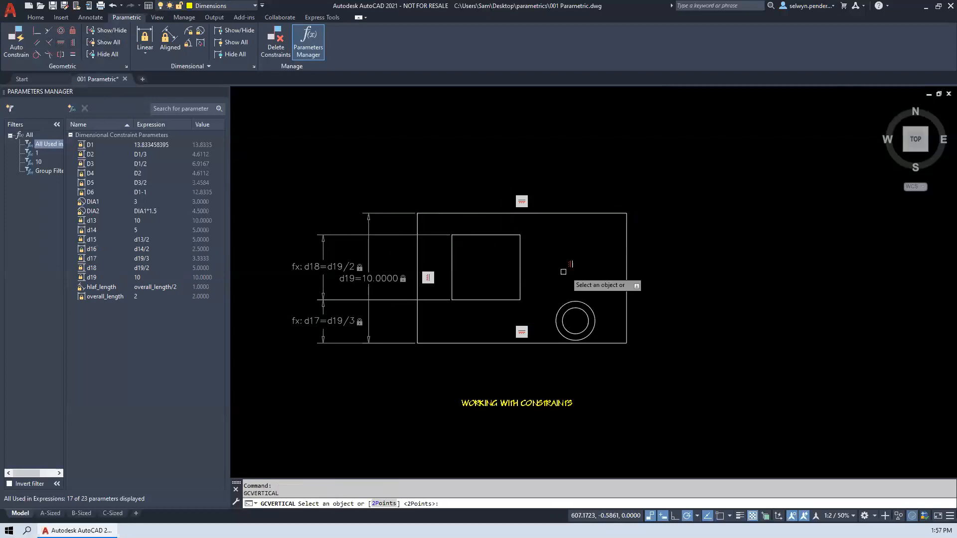
pyautogui.click(627, 284)
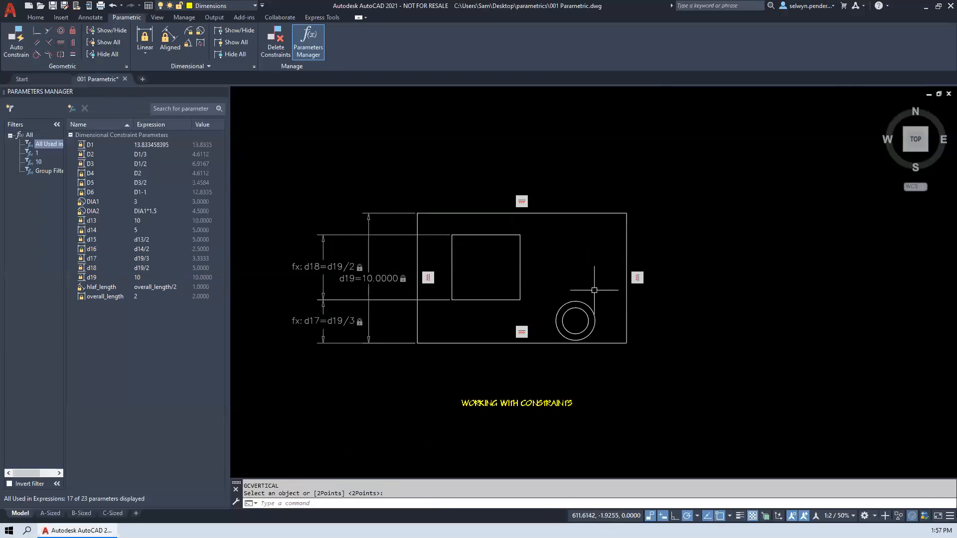
# - Try a vertical constraint on the inner rectangle's upper edge and undo it
pyautogui.click(454, 235)
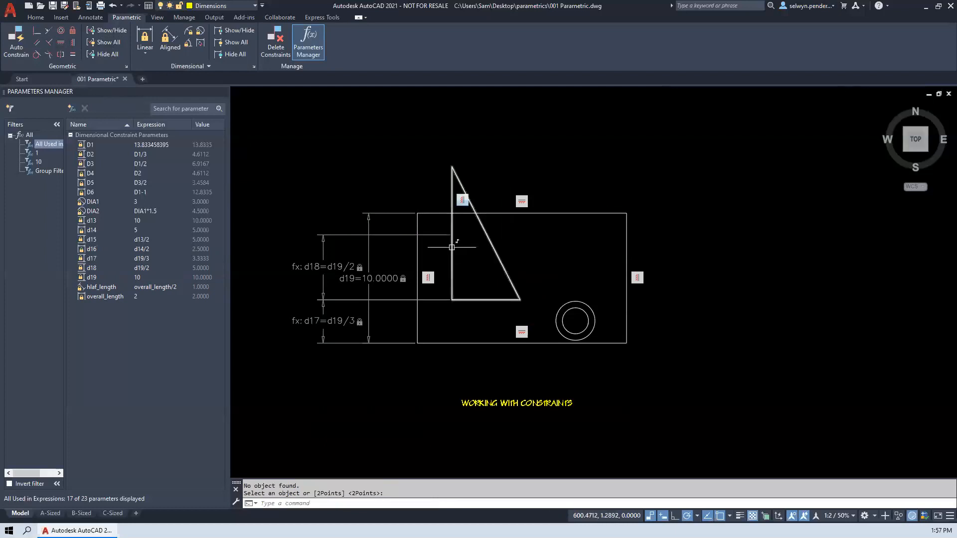
pyautogui.write('u')
pyautogui.press('Return')
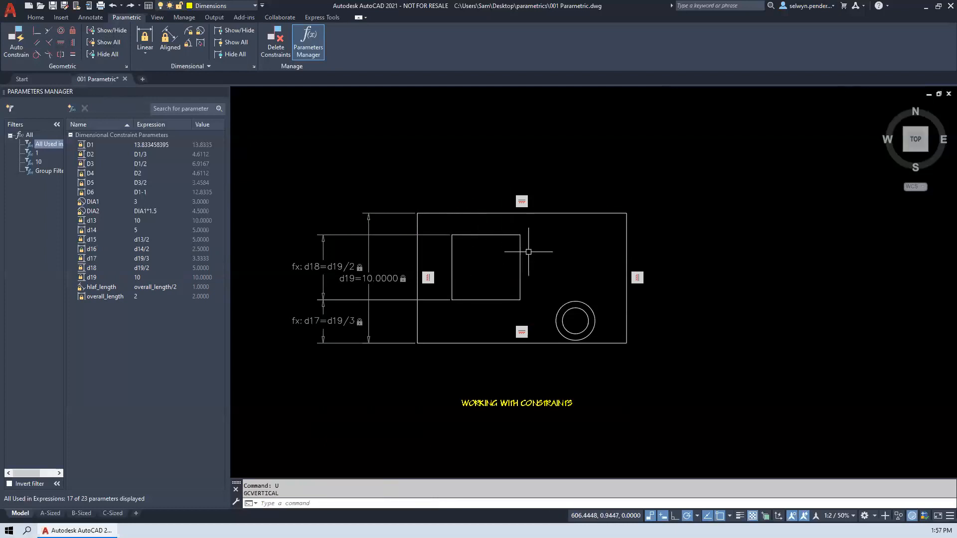
# - Constrain the inner rectangle's left and right edges as vertical and its upper and lower edges as horizontal
pyautogui.click(73, 43)
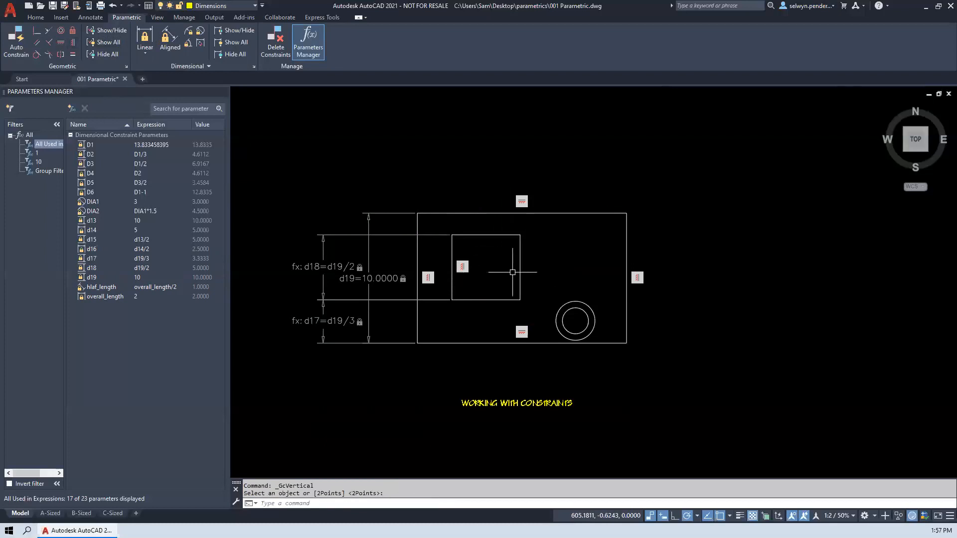
pyautogui.click(519, 269)
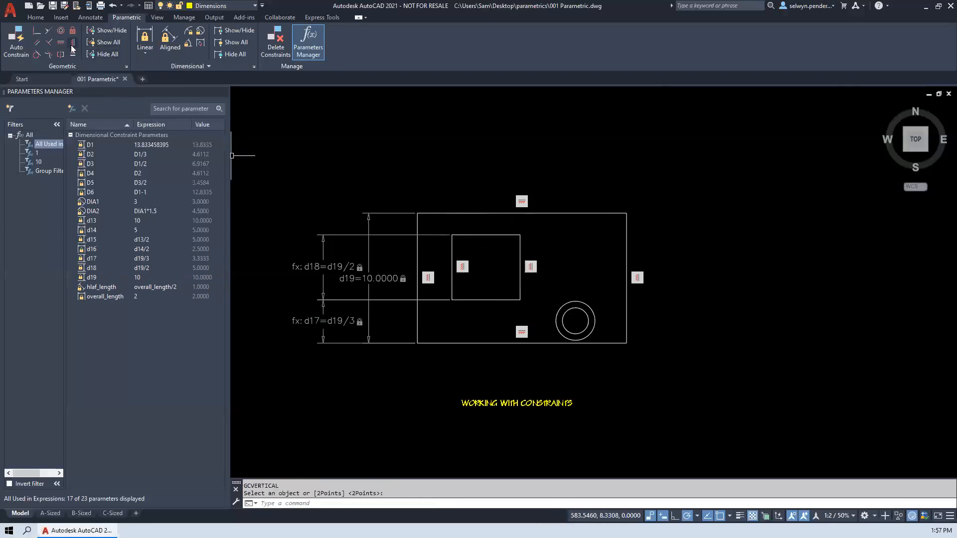
pyautogui.click(58, 42)
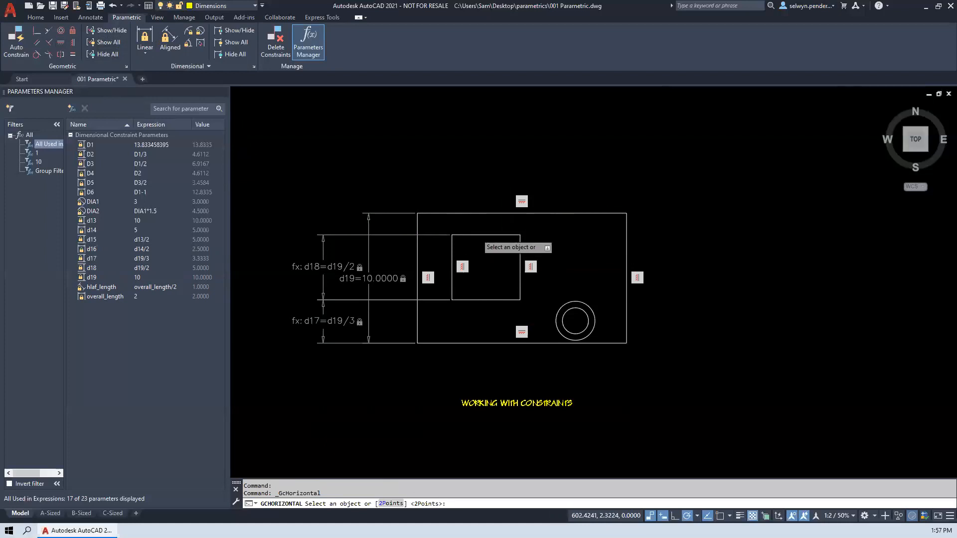
pyautogui.click(484, 299)
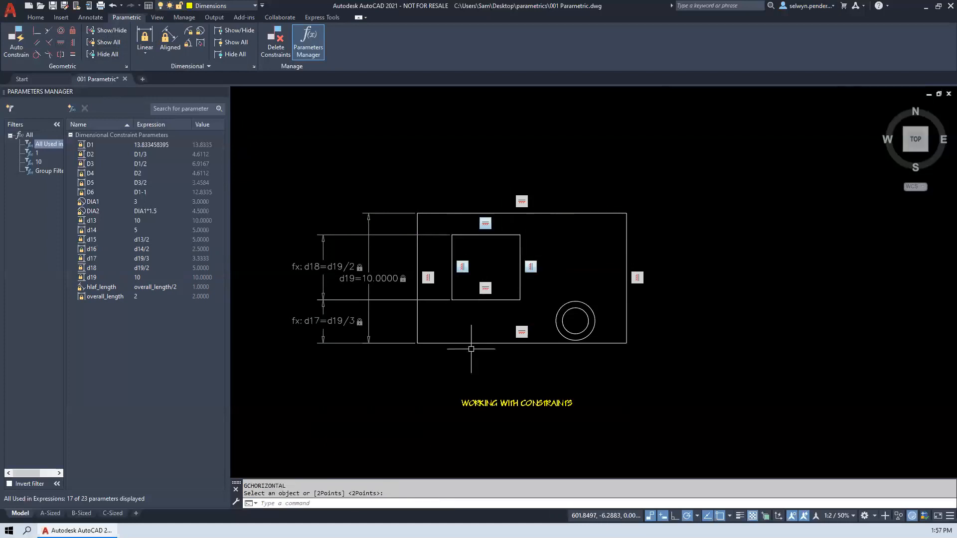
# - Stretch the plate's upper-left corner straight up by about 4.2 units and select the d19 height constraint
pyautogui.click(431, 212)
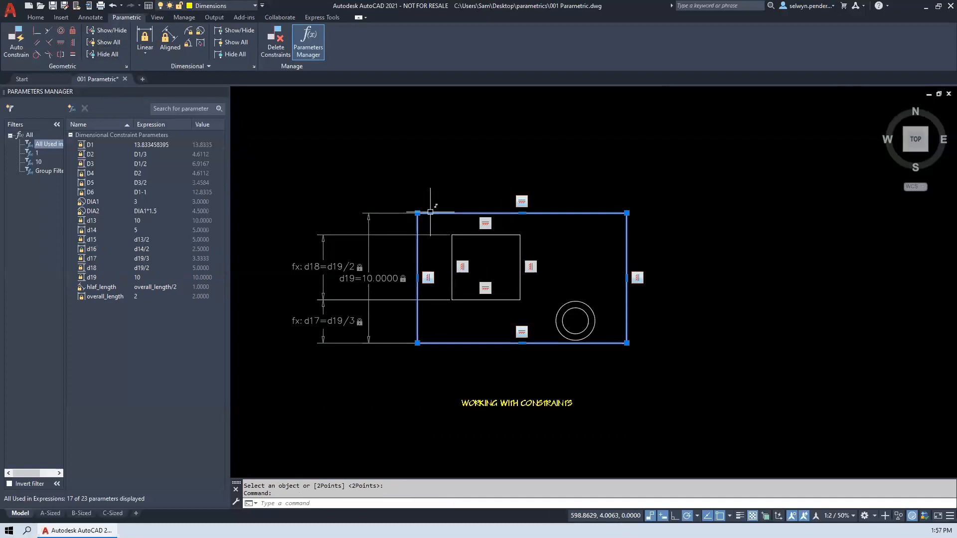
pyautogui.click(417, 213)
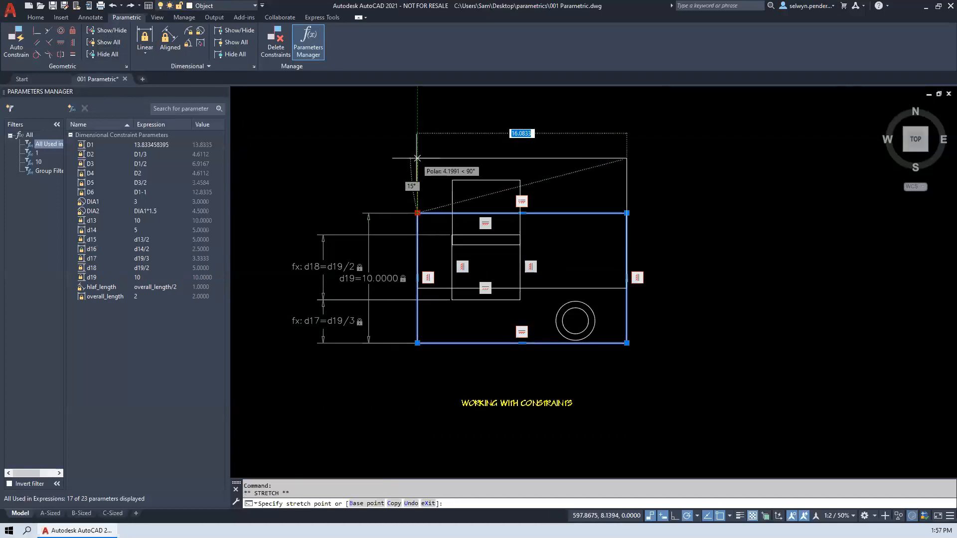
pyautogui.click(369, 167)
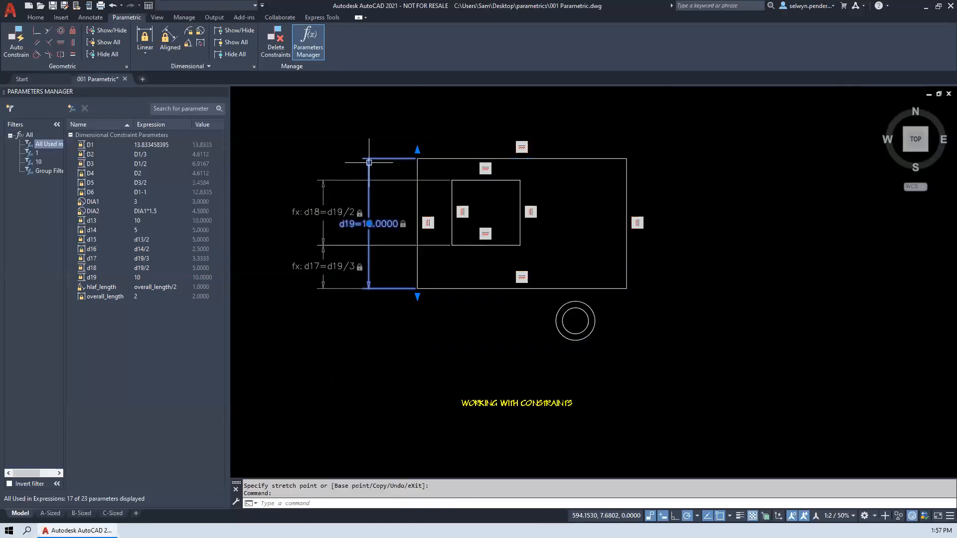
# - Stretch the plate upward through the upper end of its overall height constraint to a height of about 13.83
pyautogui.click(418, 149)
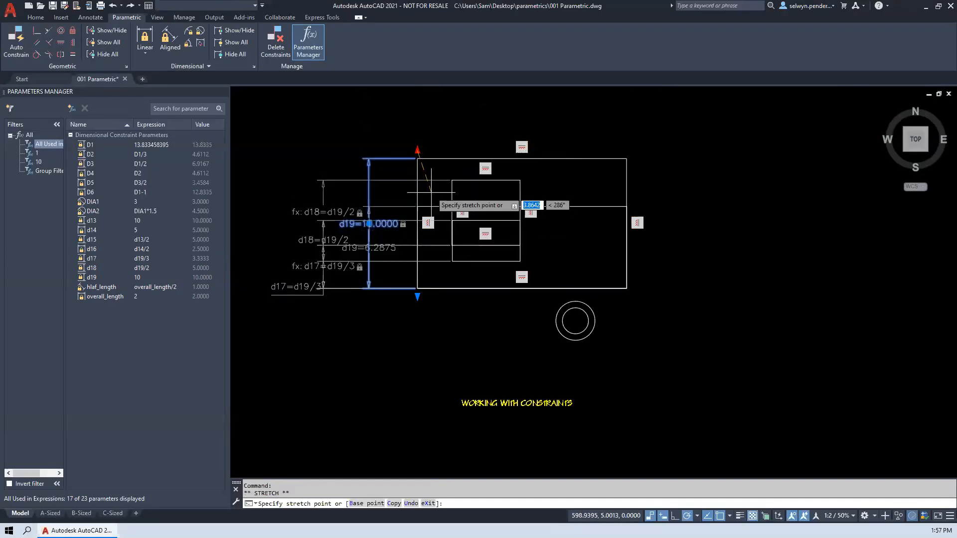
pyautogui.click(422, 109)
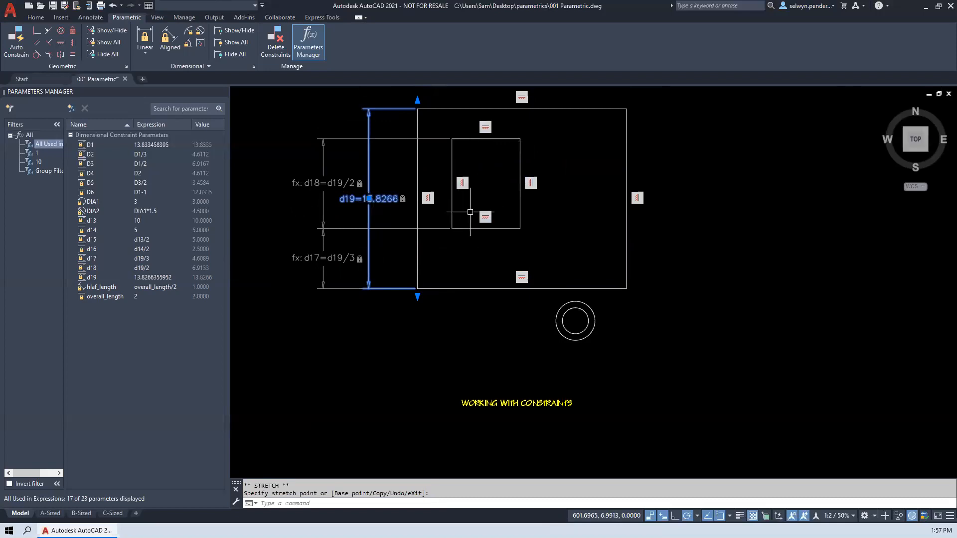
# - Move the two concentric circles from below the plate to just inside its lower-right corner
pyautogui.click(628, 362)
pyautogui.click(540, 317)
pyautogui.write('m')
pyautogui.press('Return')
pyautogui.click(444, 335)
pyautogui.click(451, 264)
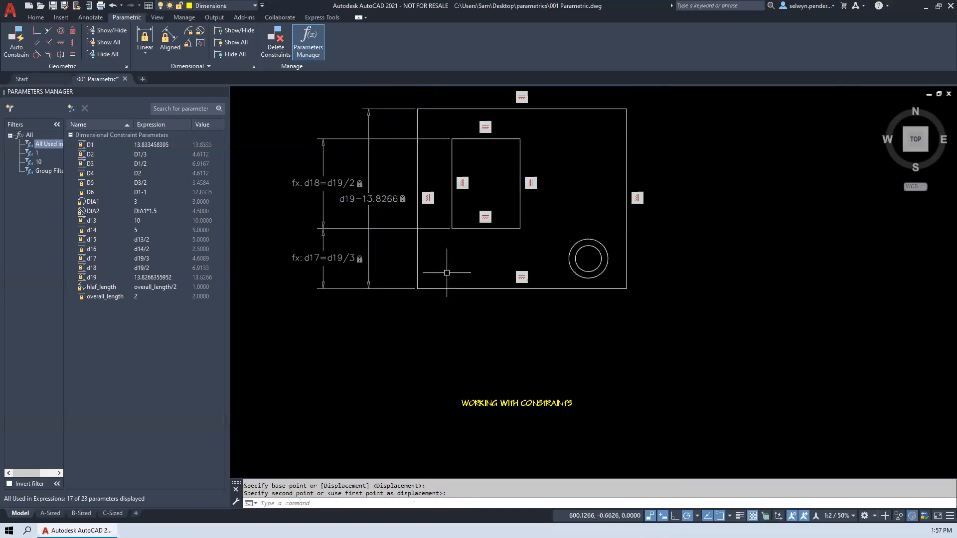
pyautogui.moveTo(454, 331); pyautogui.dragTo(438, 371, button='middle')
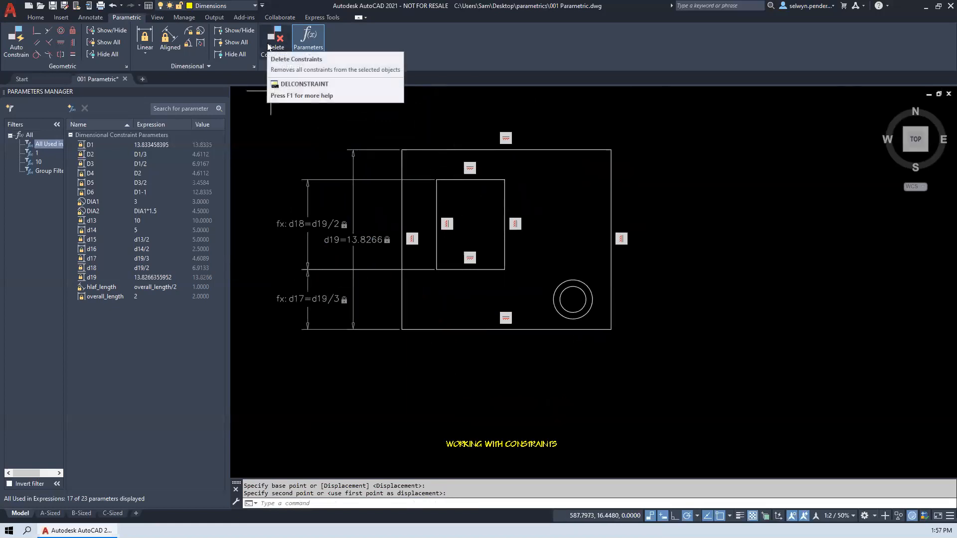
pyautogui.click(268, 46)
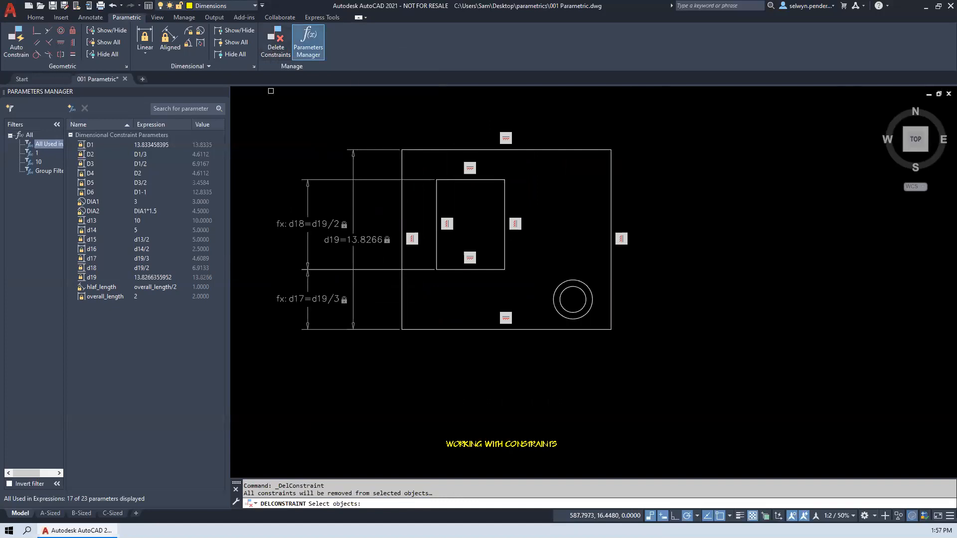
pyautogui.press('Escape')
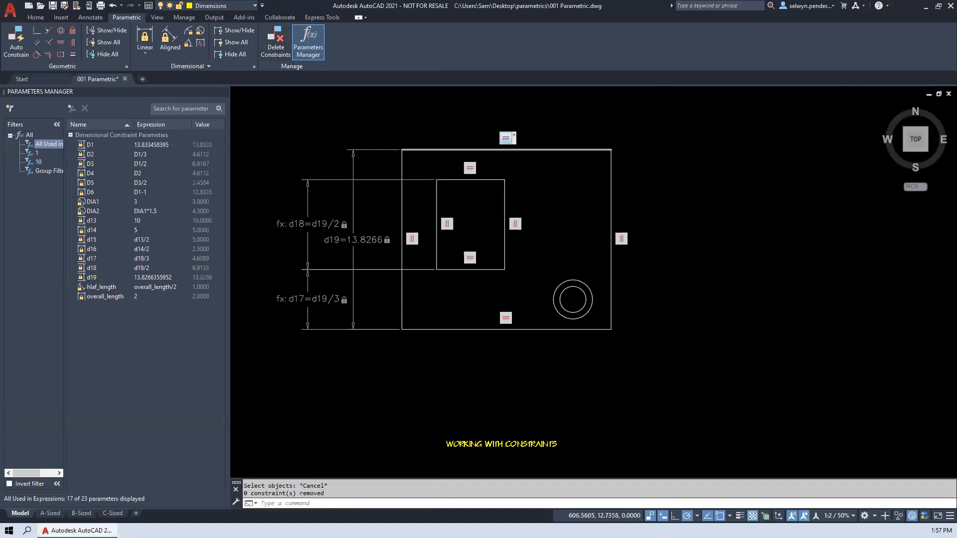
pyautogui.rightClick(506, 142)
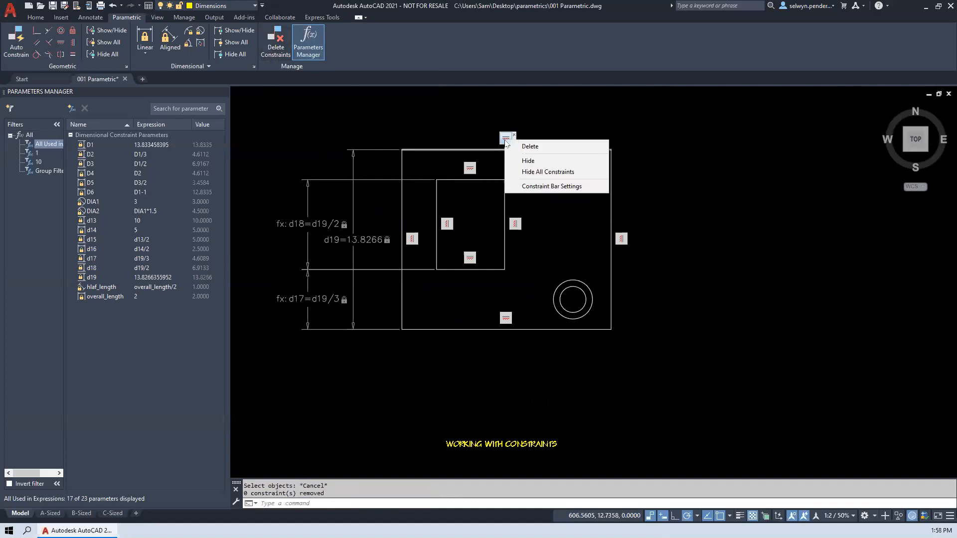
pyautogui.click(413, 119)
pyautogui.click(390, 118)
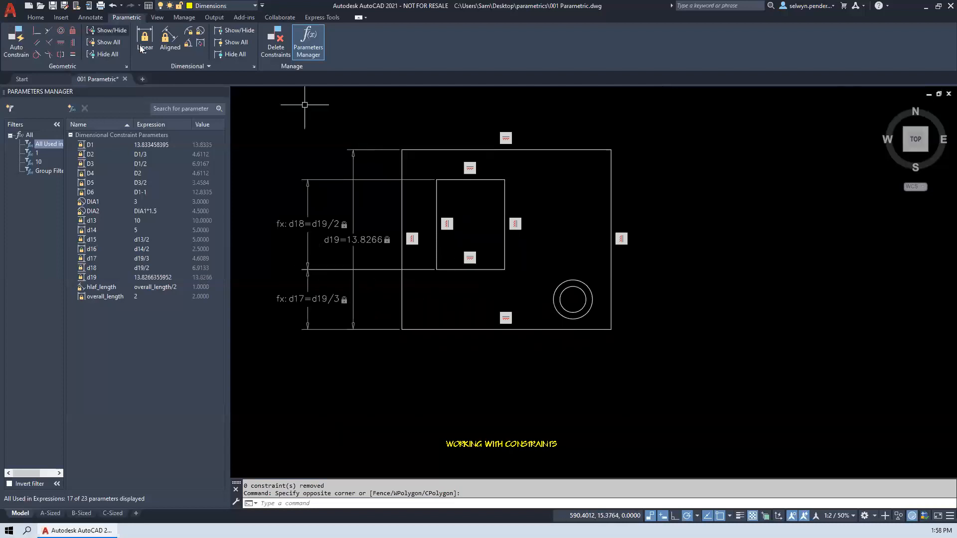
# - Add a diameter constraint to the inner circle, keeping its existing size
pyautogui.click(200, 32)
pyautogui.click(572, 284)
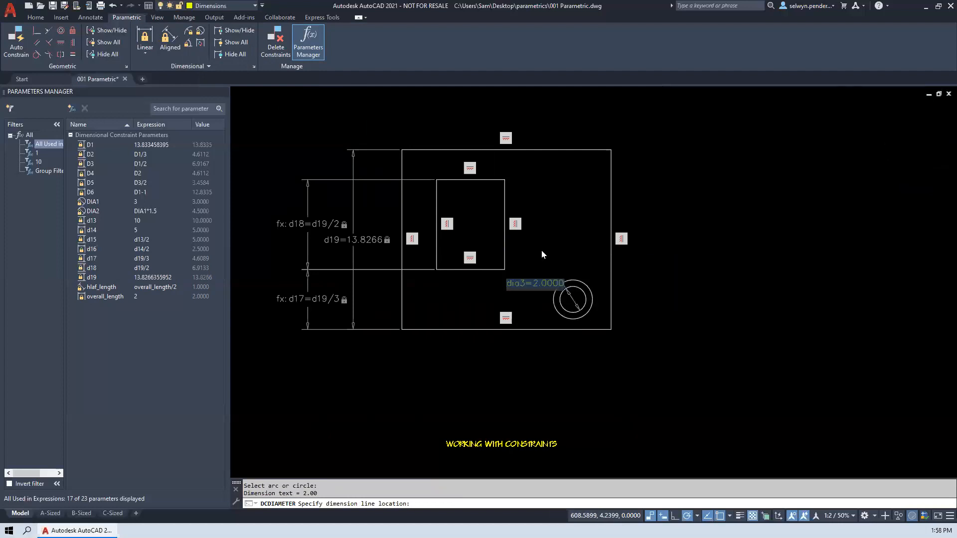
pyautogui.click(554, 307)
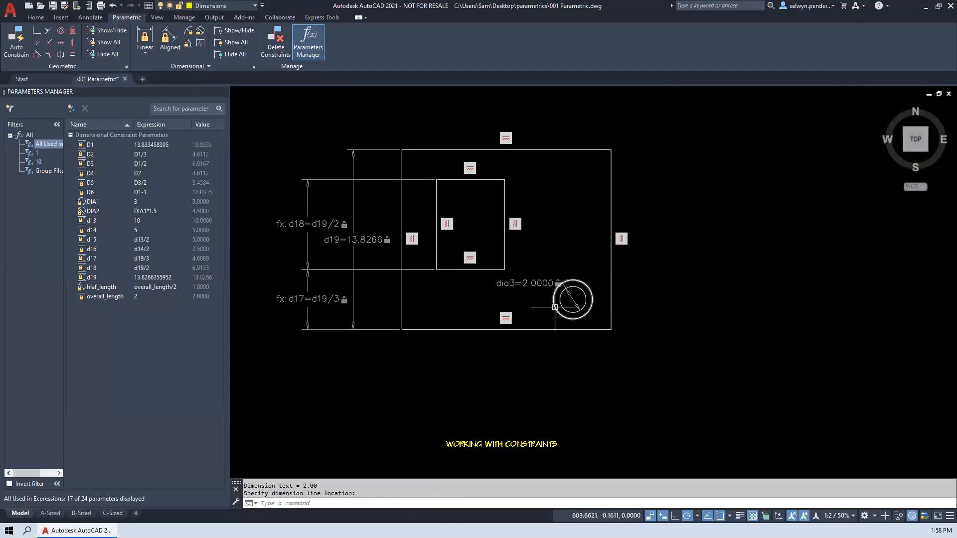
# - Add a diameter constraint to the outer circle with the expression dia3*1.5
pyautogui.press('Return')
pyautogui.click(552, 297)
pyautogui.click(530, 301)
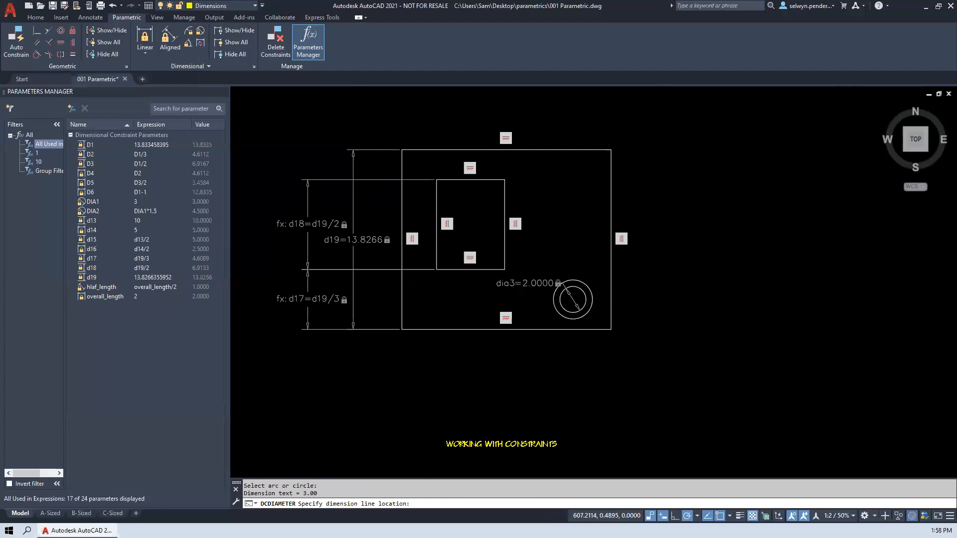
pyautogui.write('dia3*1.5')
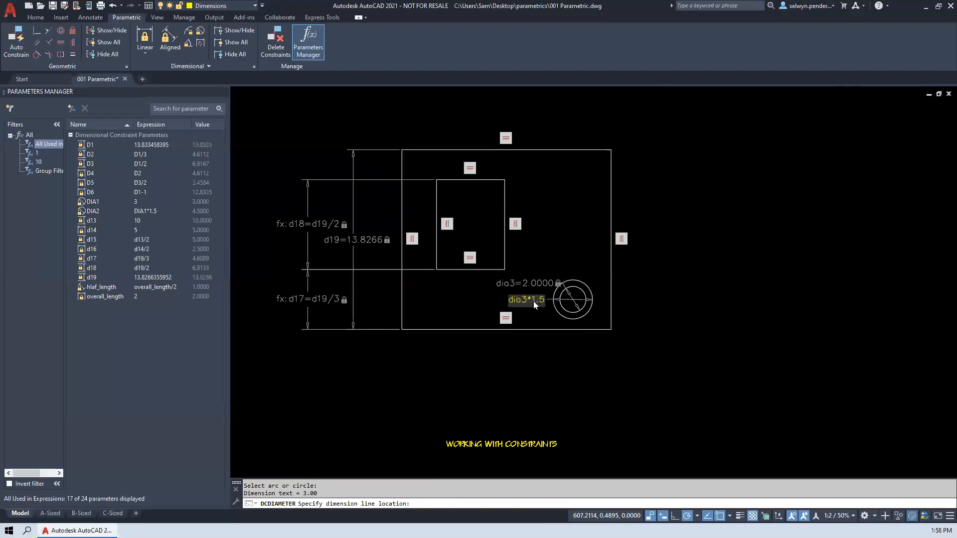
pyautogui.press('Return')
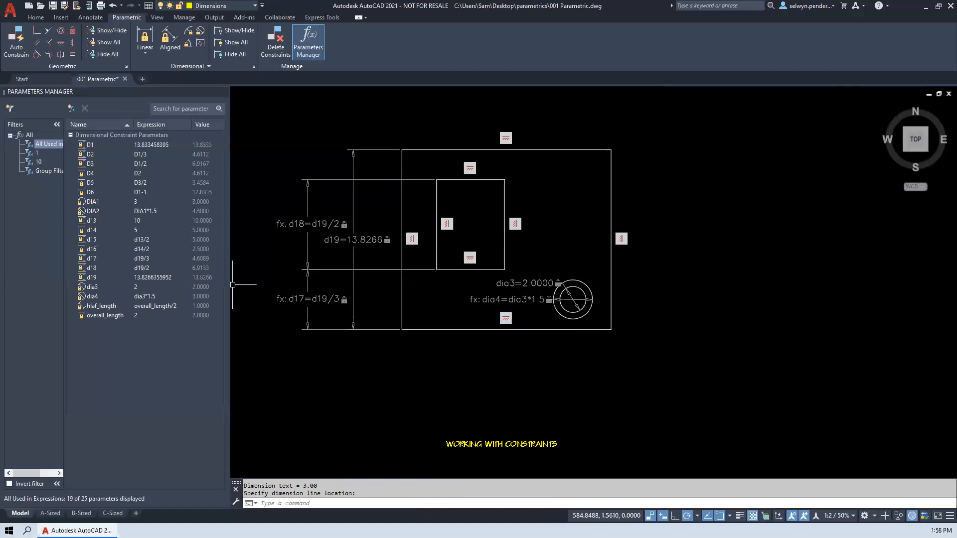
# - Try a linear constraint from the inner circle's centre to the plate's lower-right corner with 2.5 entered for its location, and delete it
pyautogui.click(146, 40)
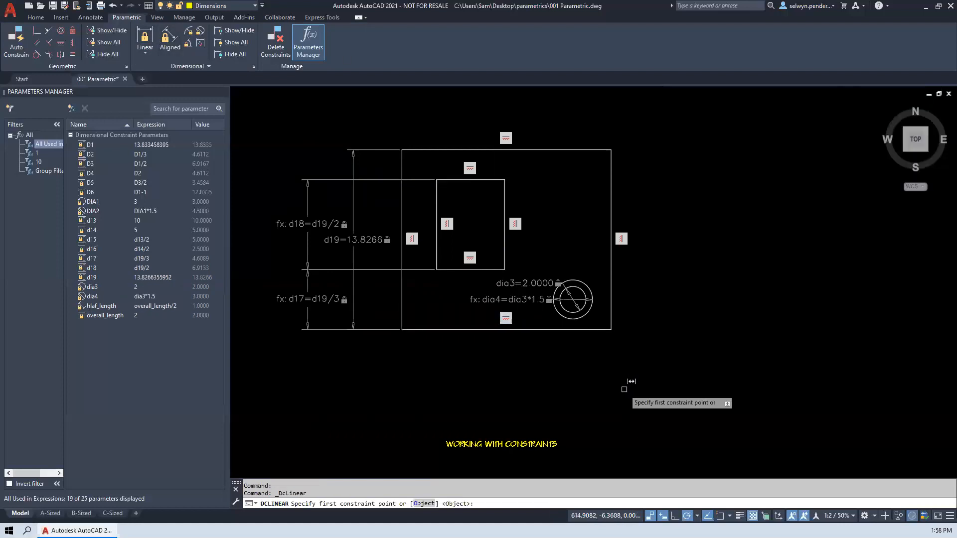
pyautogui.click(570, 311)
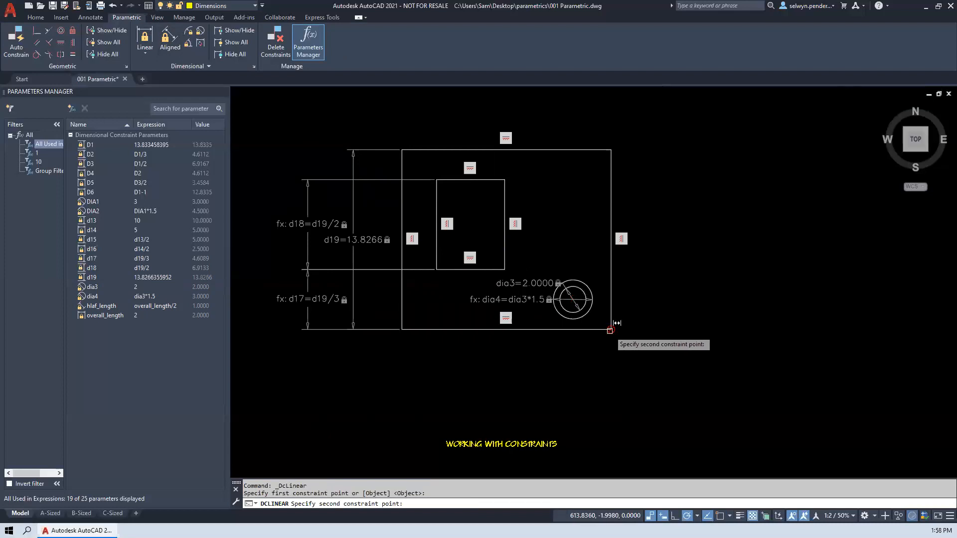
pyautogui.click(610, 330)
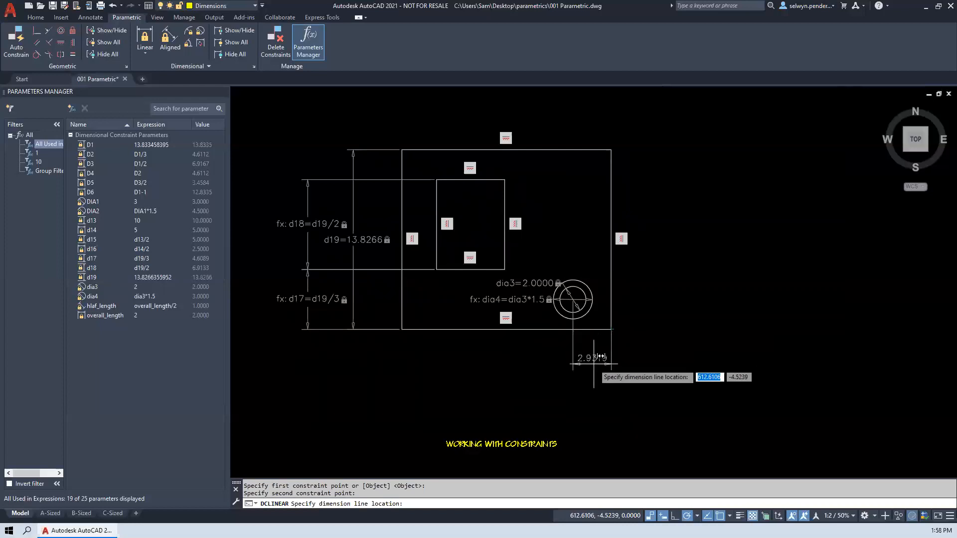
pyautogui.write('2.5')
pyautogui.press('Return')
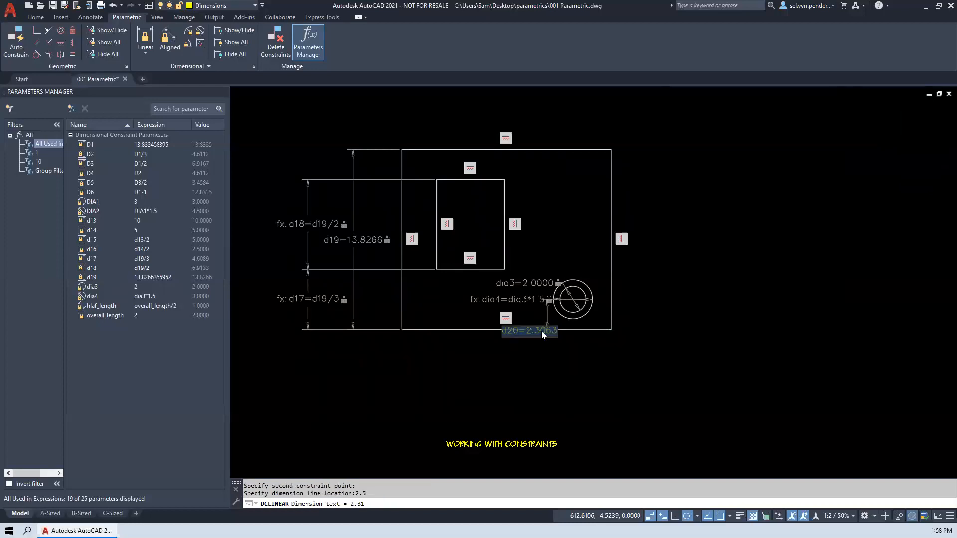
pyautogui.click(550, 307)
pyautogui.click(547, 315)
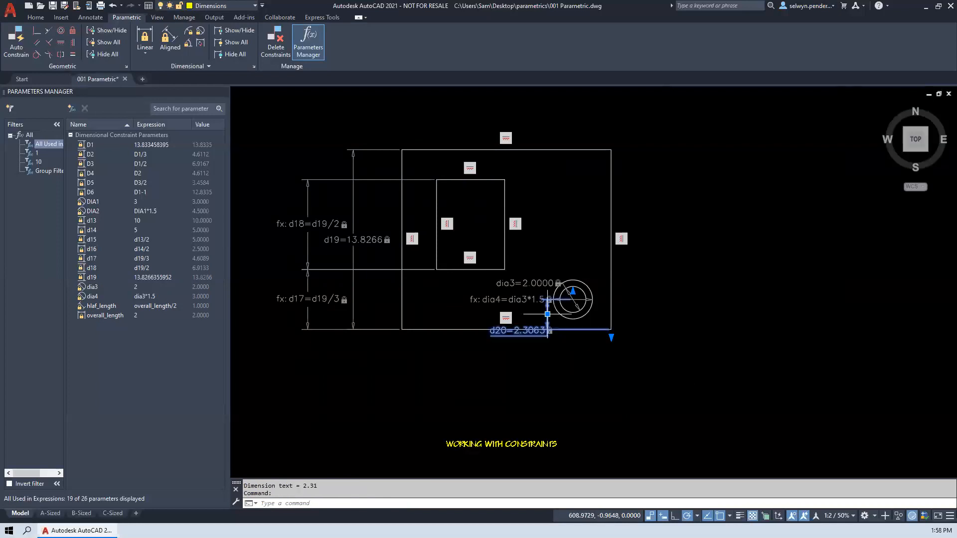
pyautogui.press('Delete')
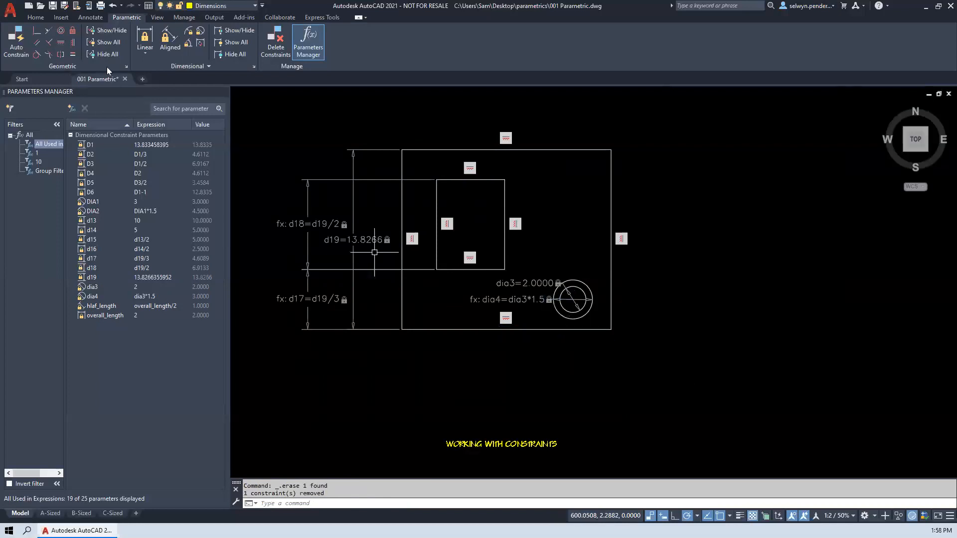
# - Add a vertical linear constraint of 2.5 between the inner circle's centre and the plate's lower-right corner
pyautogui.click(148, 38)
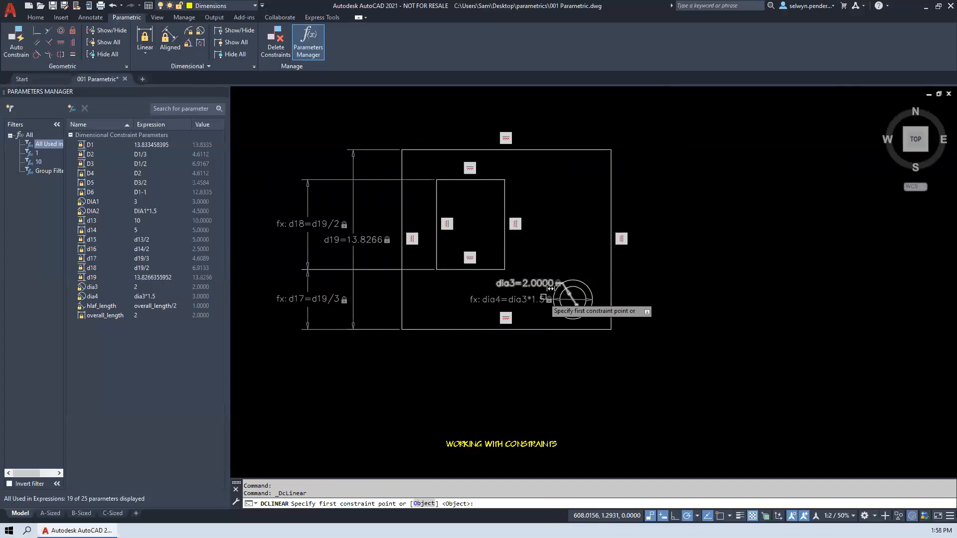
pyautogui.click(573, 299)
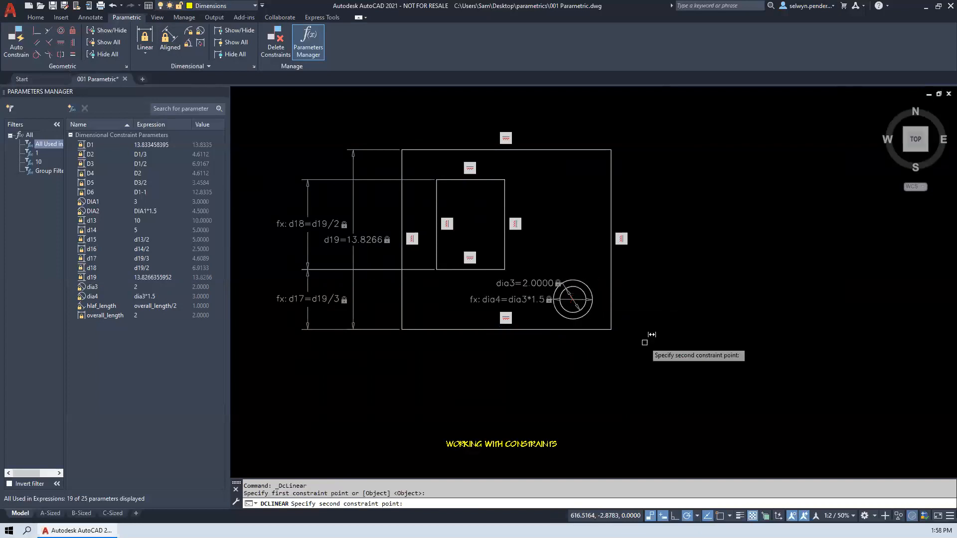
pyautogui.click(611, 329)
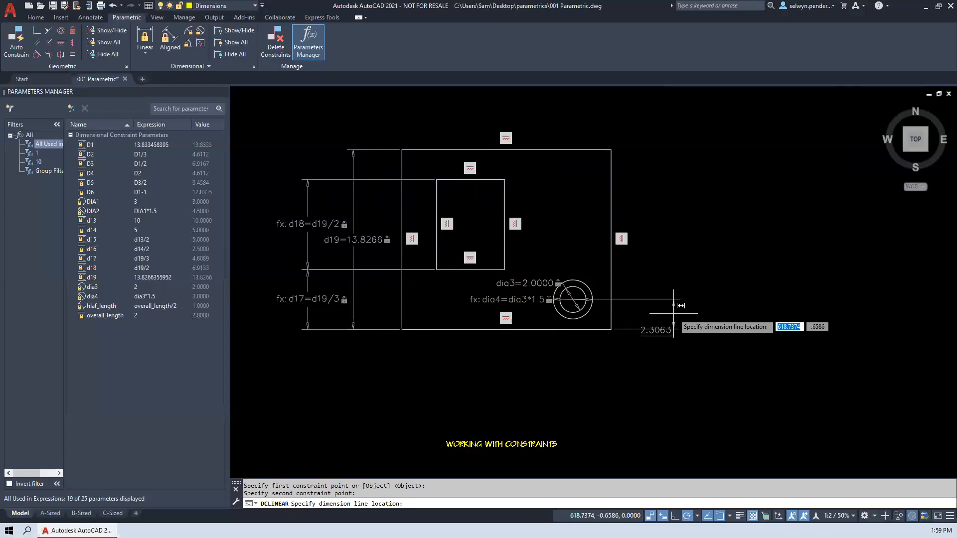
pyautogui.click(674, 313)
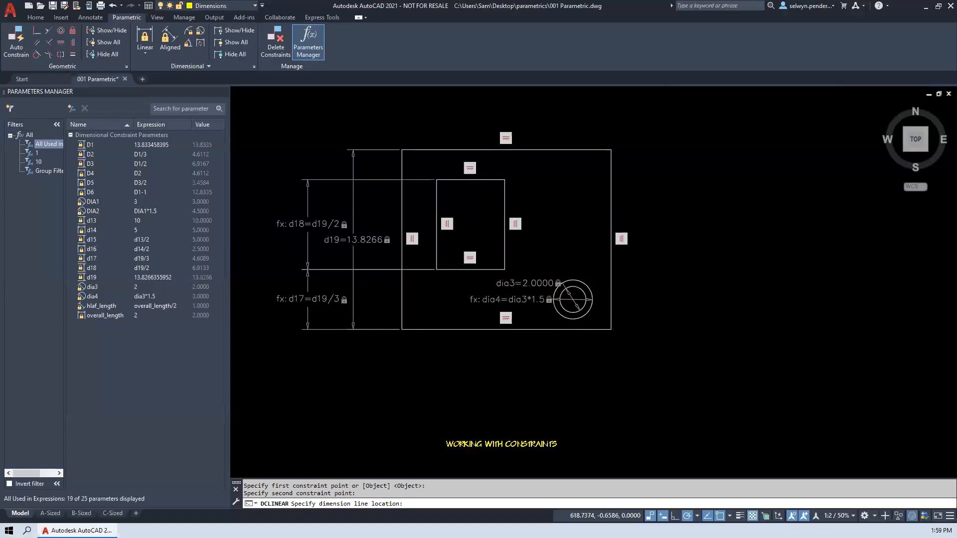
pyautogui.write('2.53')
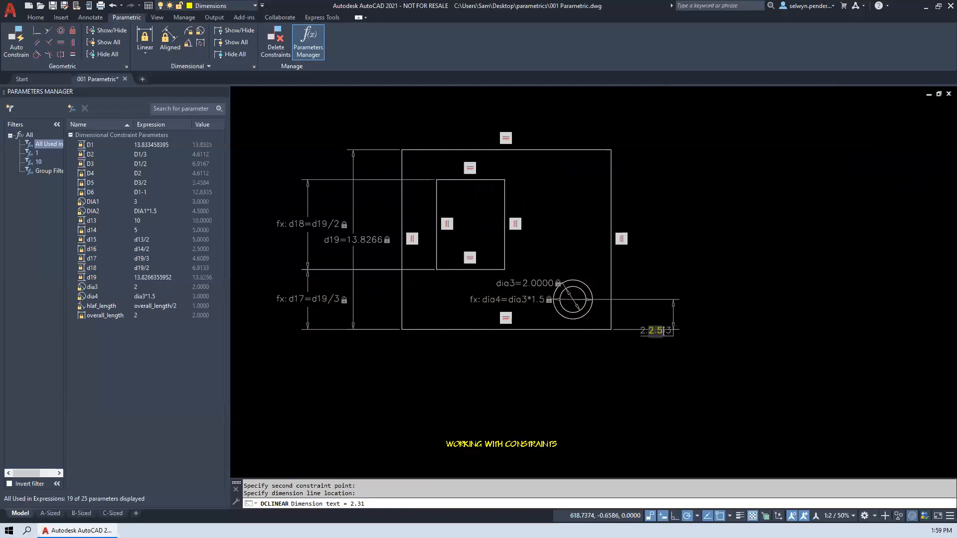
pyautogui.press('Return')
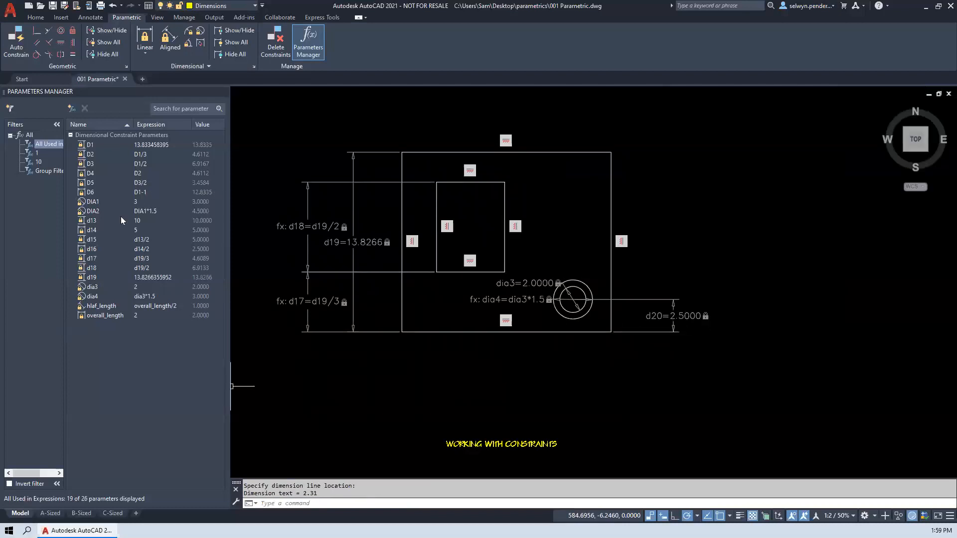
# - Add a horizontal linear constraint of 2.5 between the inner circle's centre and the plate's lower-right corner
pyautogui.click(145, 38)
pyautogui.click(573, 300)
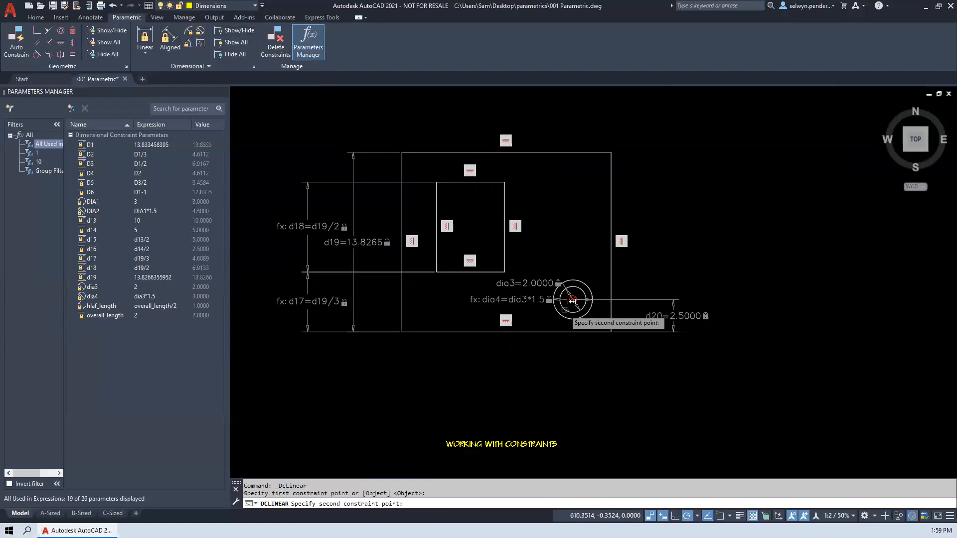
pyautogui.click(610, 331)
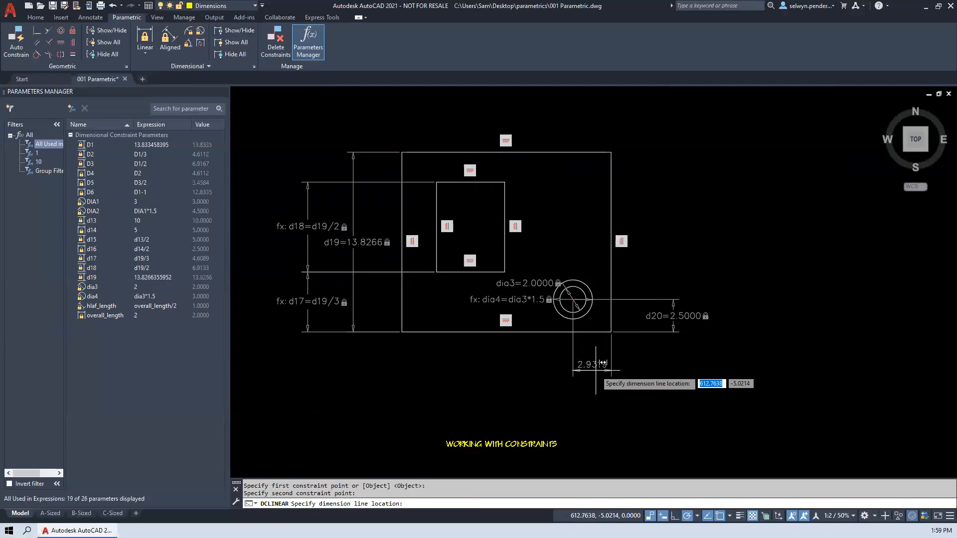
pyautogui.click(596, 374)
pyautogui.write('2.5')
pyautogui.press('Return')
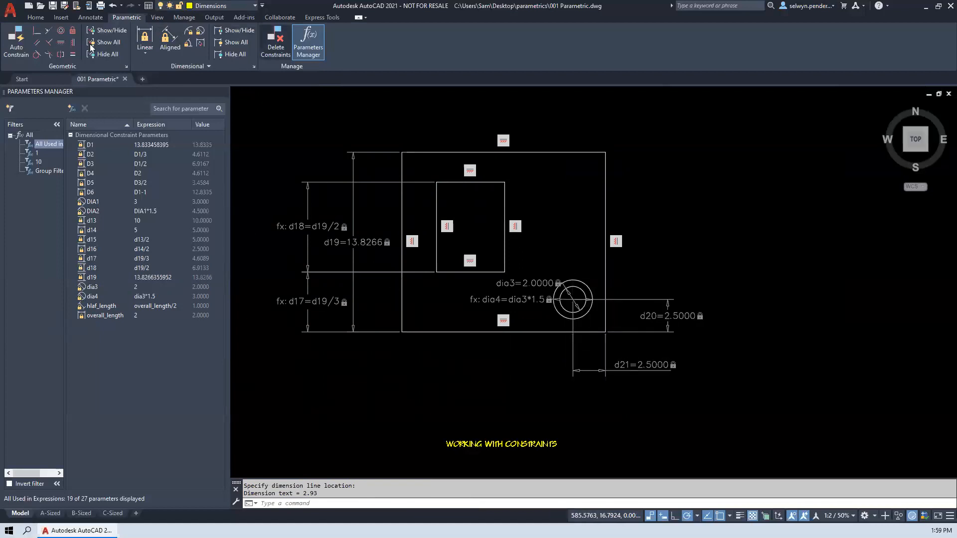
# - Add a horizontal linear constraint from the outer circle's centre to the midpoint of the inner rectangle's lower edge, keeping the existing distance
pyautogui.click(149, 40)
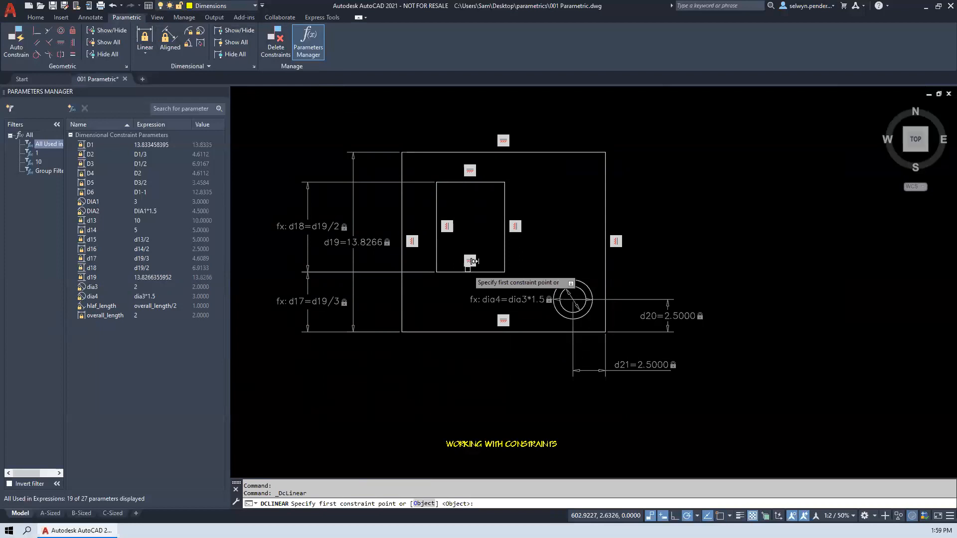
pyautogui.click(578, 309)
pyautogui.click(471, 273)
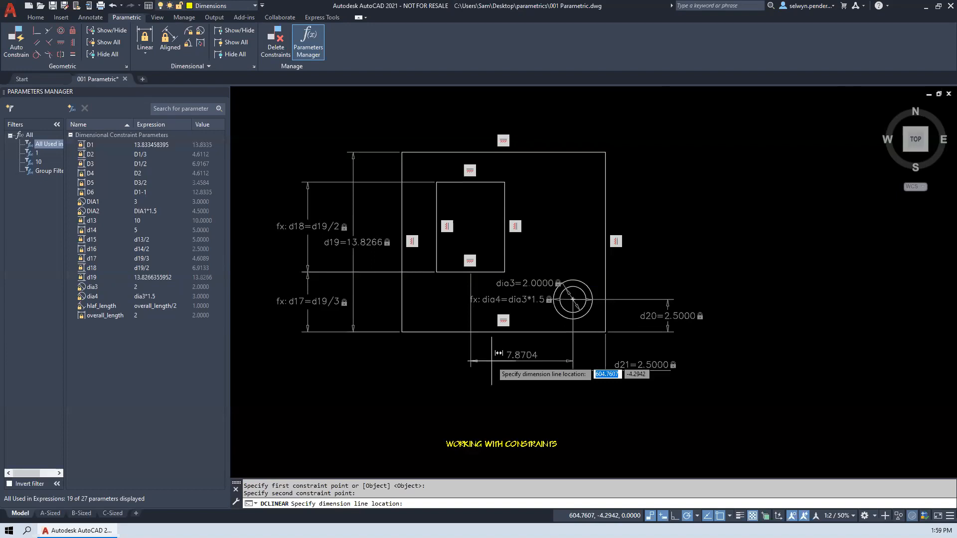
pyautogui.write('d19-1')
pyautogui.press('Return')
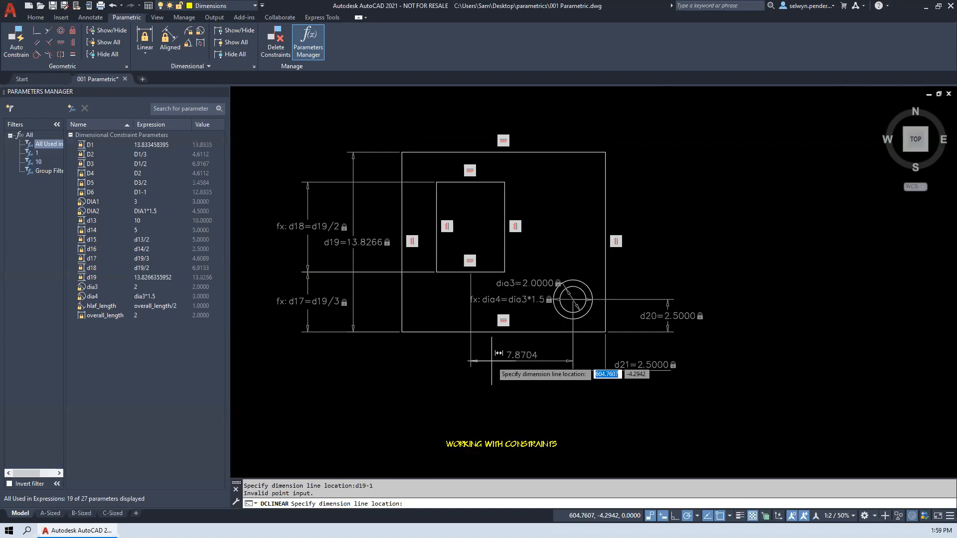
pyautogui.click(545, 375)
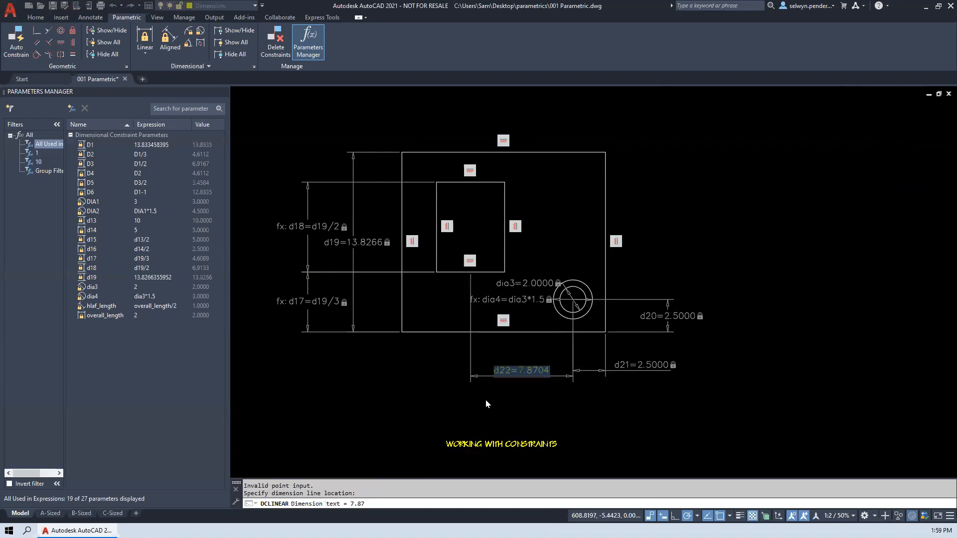
pyautogui.click(524, 372)
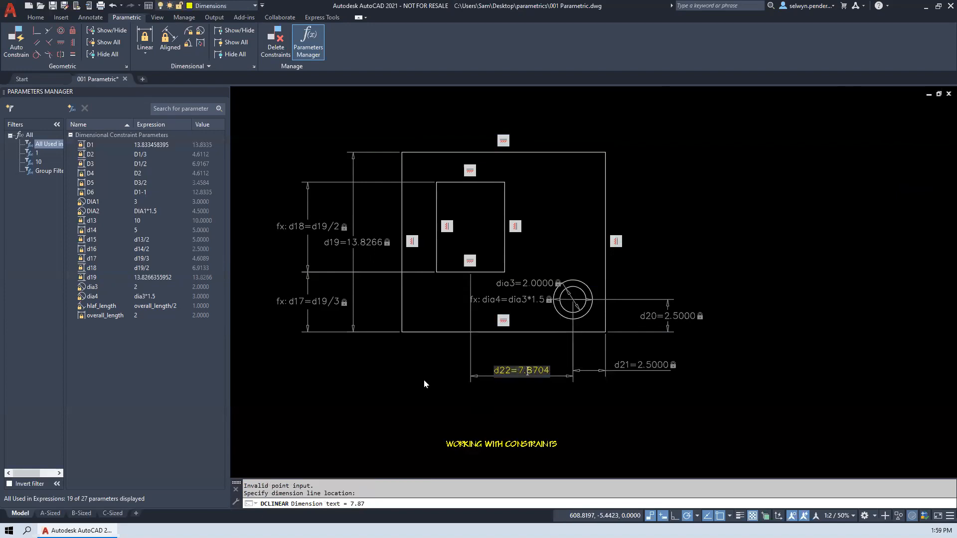
pyautogui.press('Return')
# - Stretch the plate's upper-right corner far to the right and slightly up, roughly doubling the plate's width
pyautogui.click(580, 152)
pyautogui.click(606, 152)
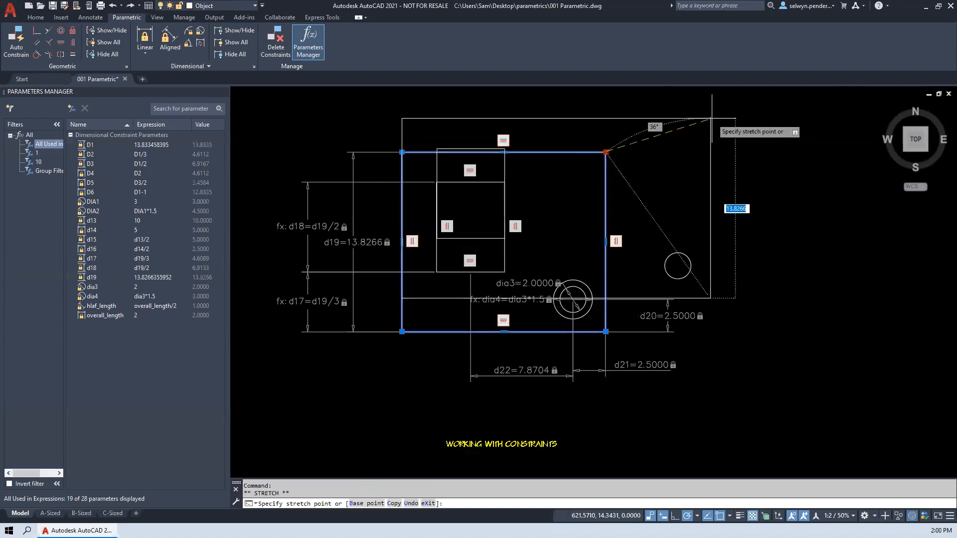
pyautogui.click(829, 136)
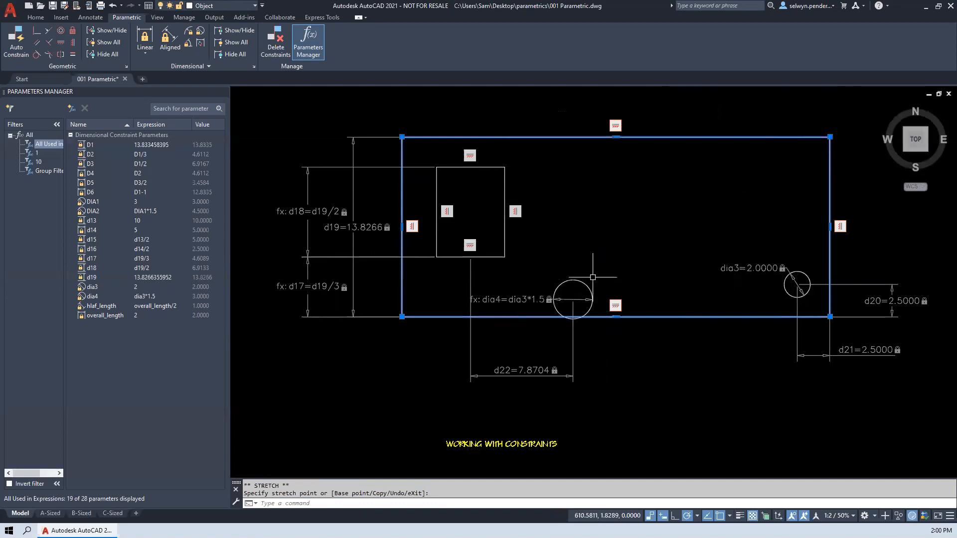
# - Undo the last plate stretch and set the horizontal constraint between the inner rectangle and the outer circle to d19-1
pyautogui.write('u')
pyautogui.press('Return')
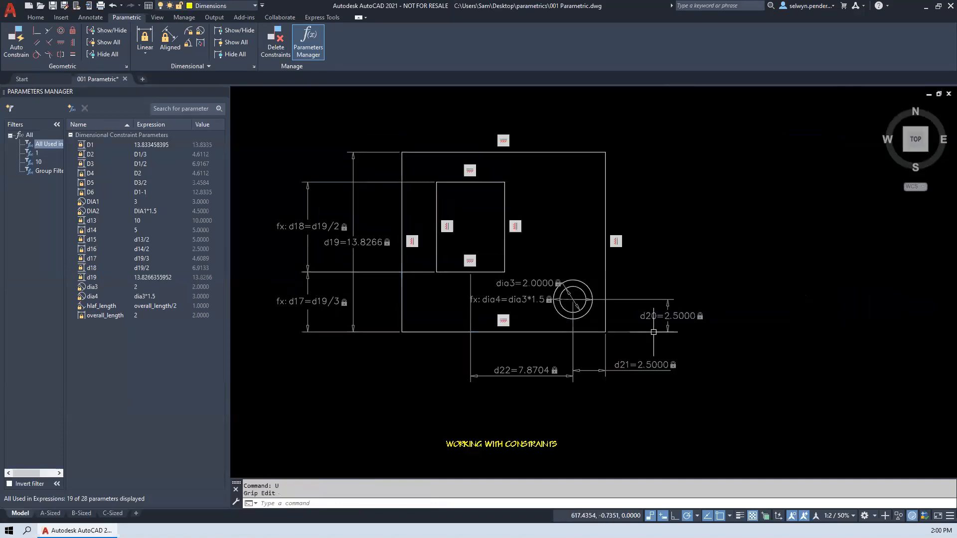
pyautogui.click(530, 370)
pyautogui.doubleClick(530, 370)
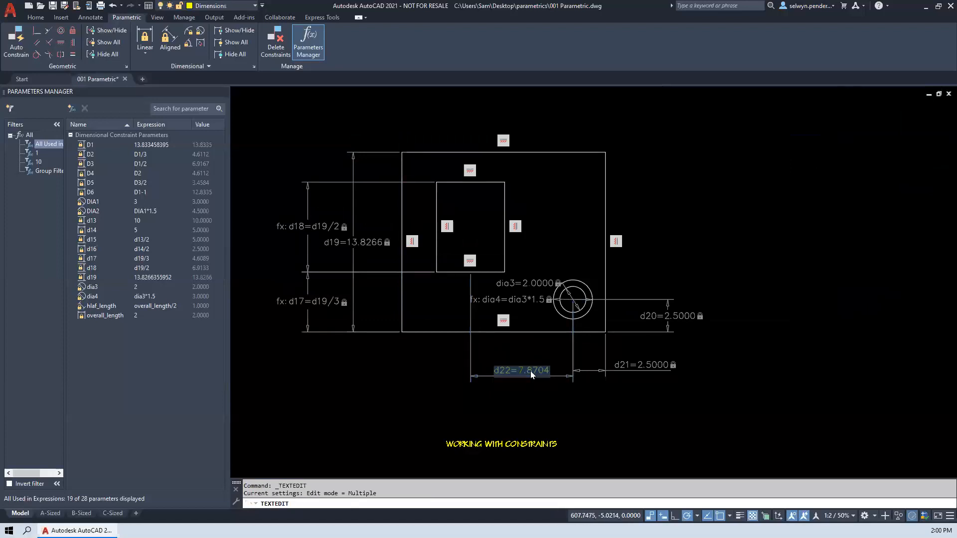
pyautogui.write('d22=d19-1')
pyautogui.press('Return')
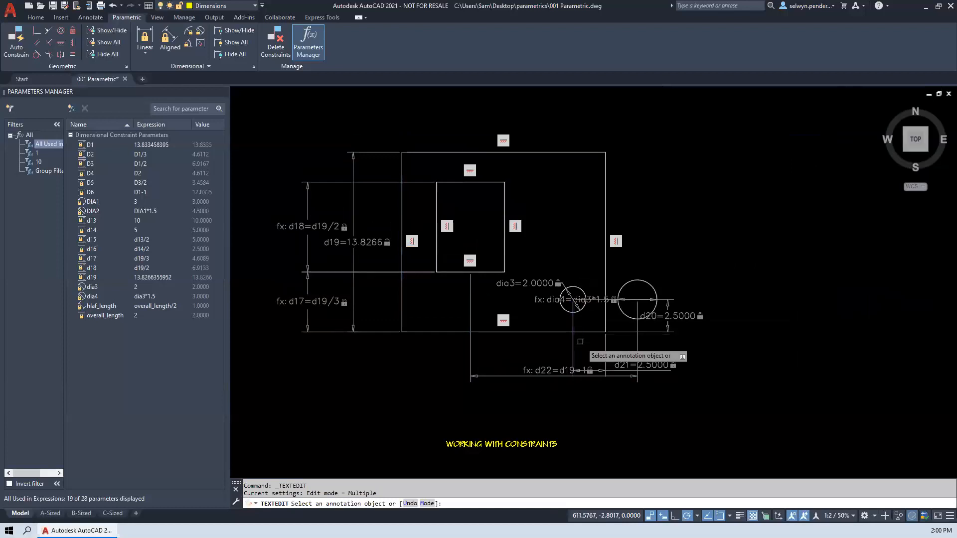
# - Apply a concentric constraint between the outer circle and the inner circle
pyautogui.click(59, 32)
pyautogui.click(623, 285)
pyautogui.click(573, 287)
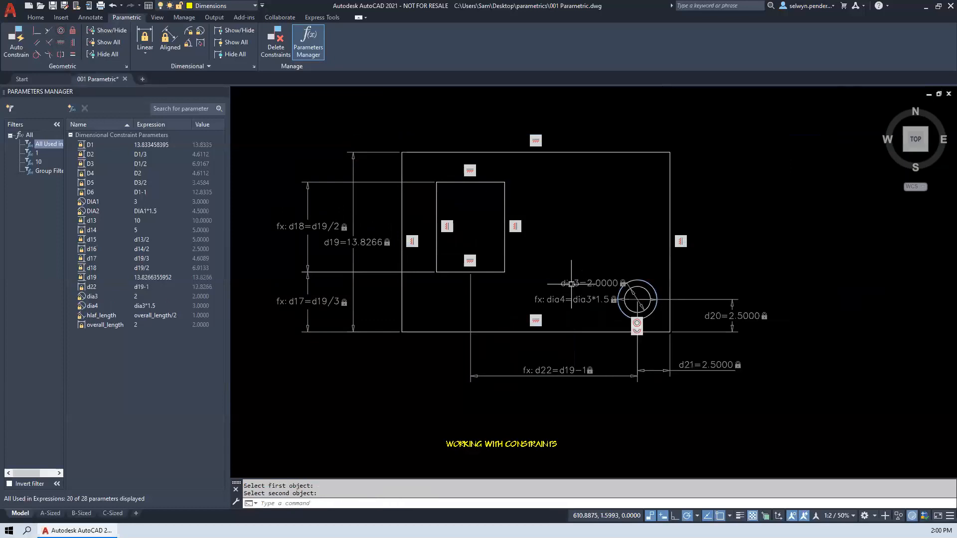
# - Stretch the plate's upper-right corner about 1.58 horizontally to the left
pyautogui.click(668, 150)
pyautogui.click(670, 151)
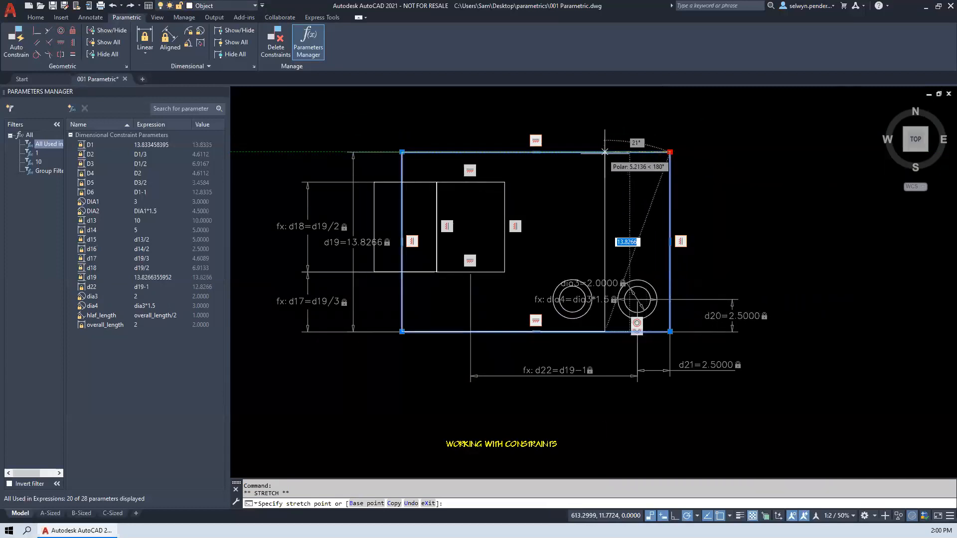
pyautogui.click(650, 151)
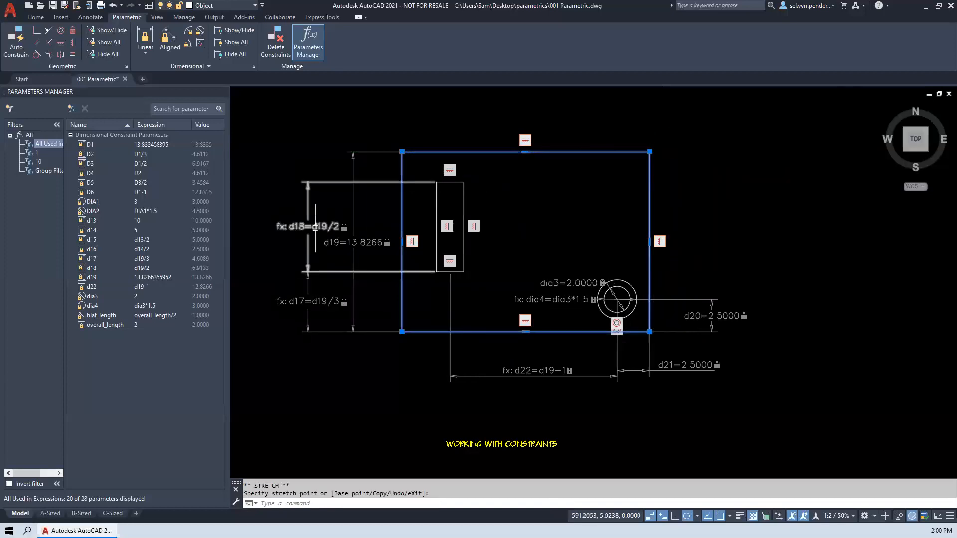
pyautogui.click(365, 244)
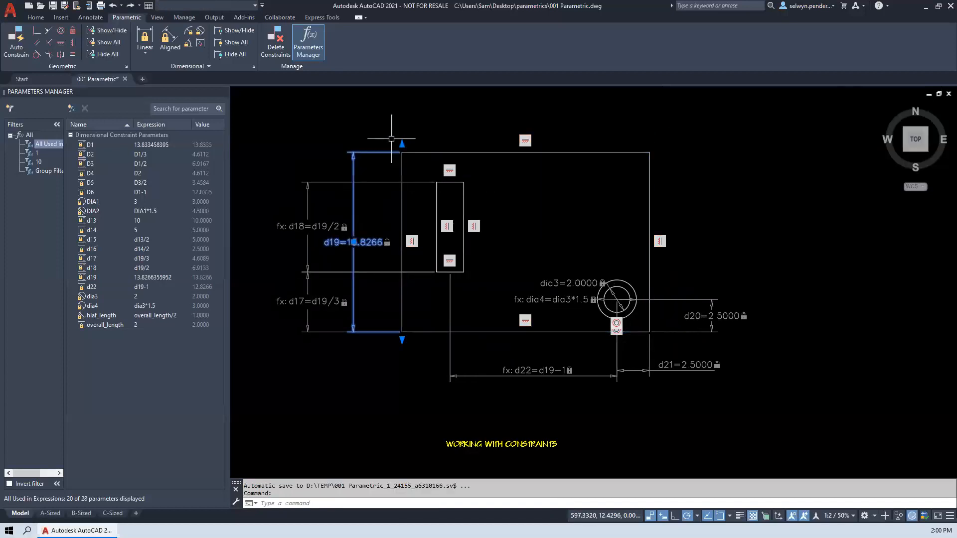
pyautogui.click(402, 143)
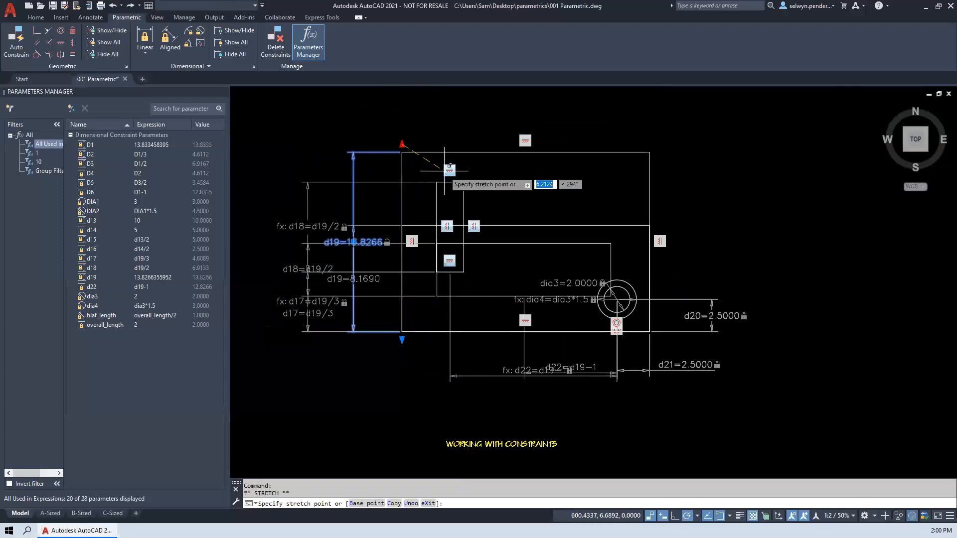
pyautogui.press('Escape')
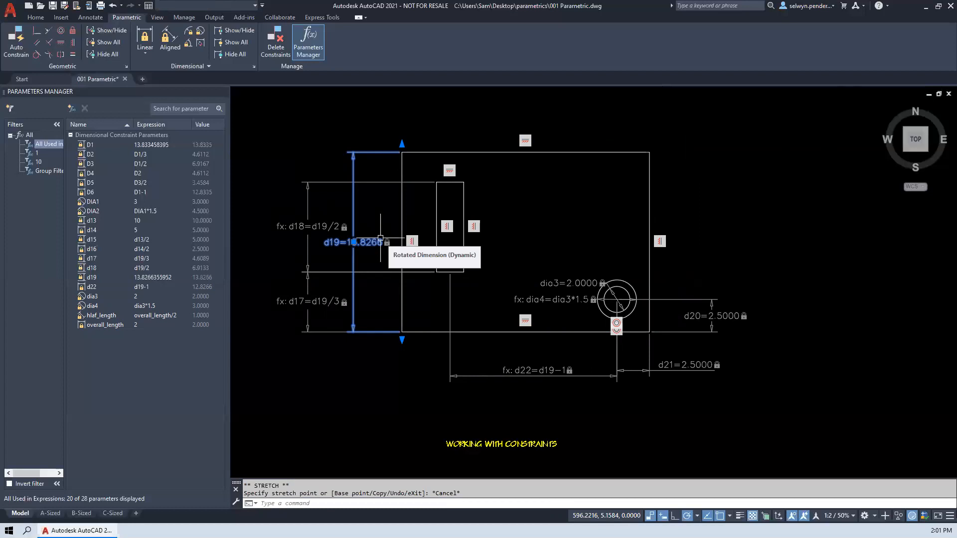
pyautogui.click(480, 175)
pyautogui.click(512, 184)
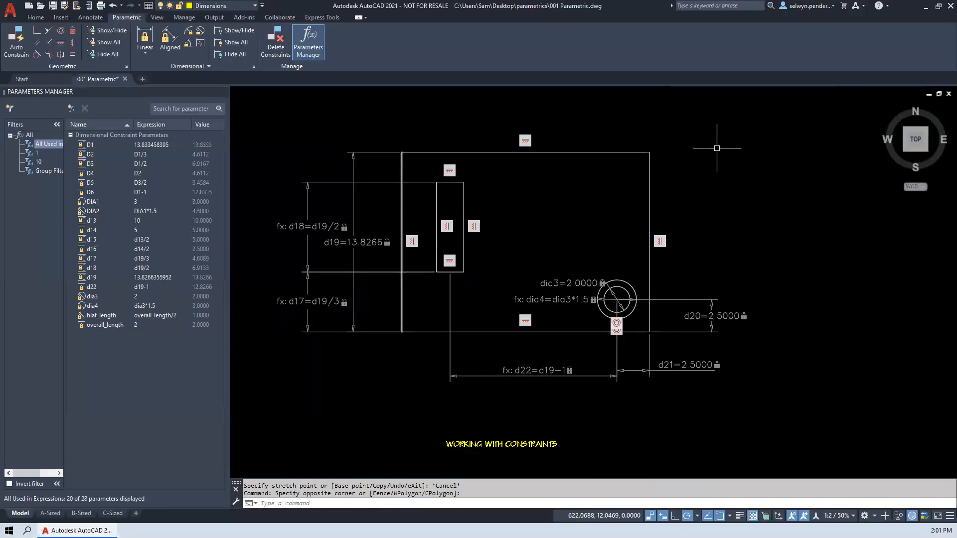
# - Open the object properties and set both 2.5 constraints between the inner circle's centre and the plate's lower-right corner to 5
pyautogui.write('PROPERTIES')
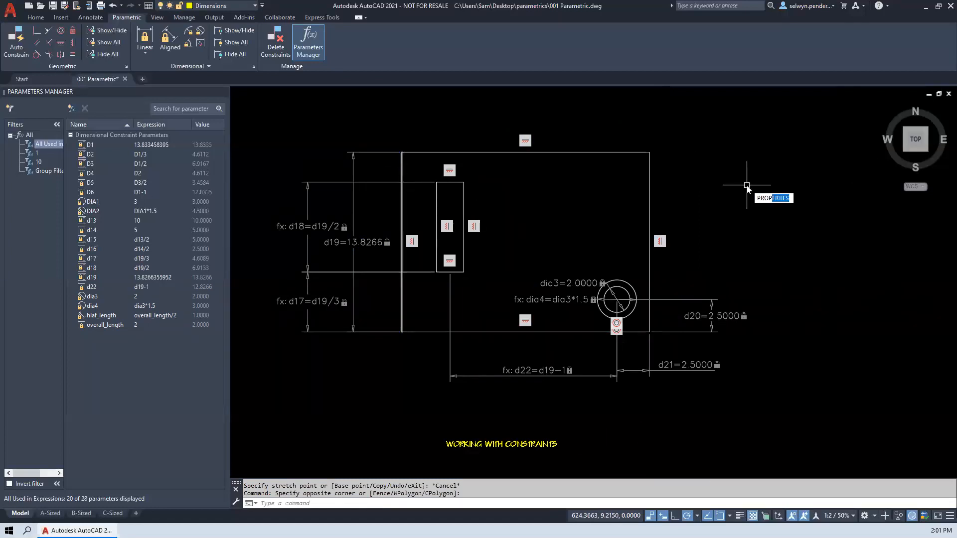
pyautogui.press('Return')
pyautogui.moveTo(614, 189); pyautogui.dragTo(941, 186)
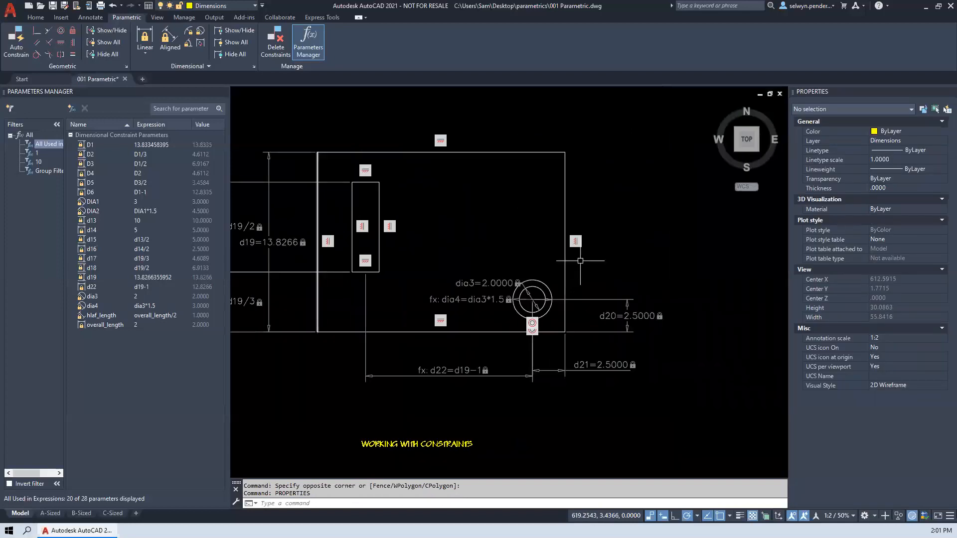
pyautogui.click(644, 313)
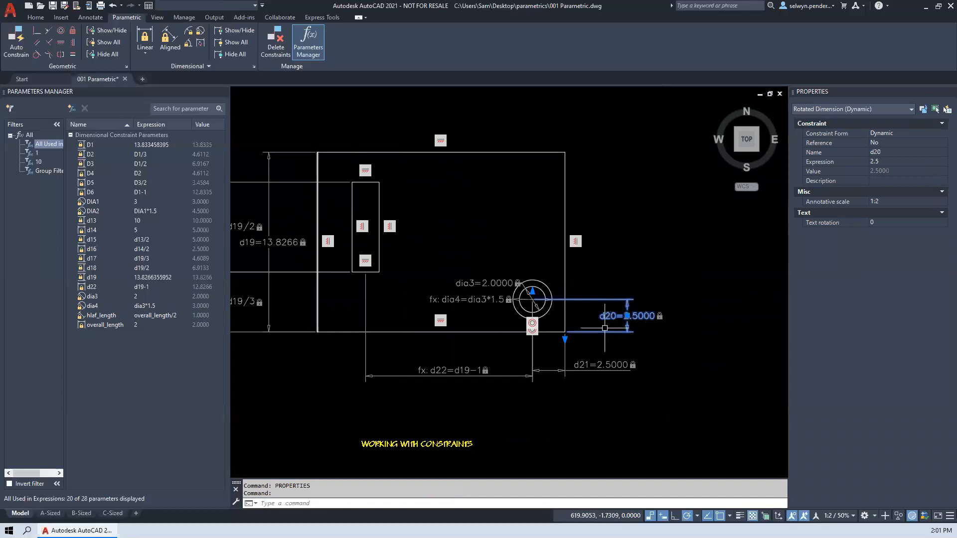
pyautogui.click(648, 375)
pyautogui.click(531, 282)
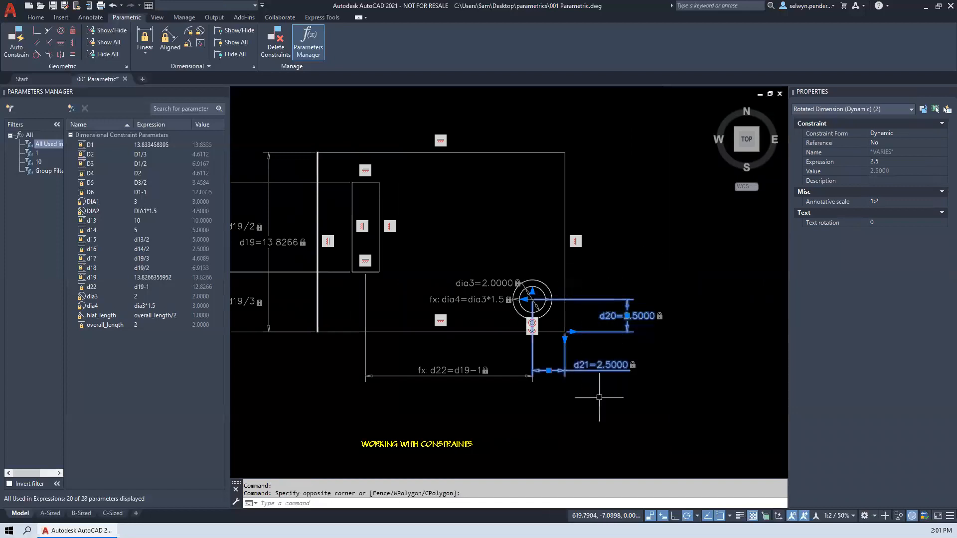
pyautogui.click(898, 159)
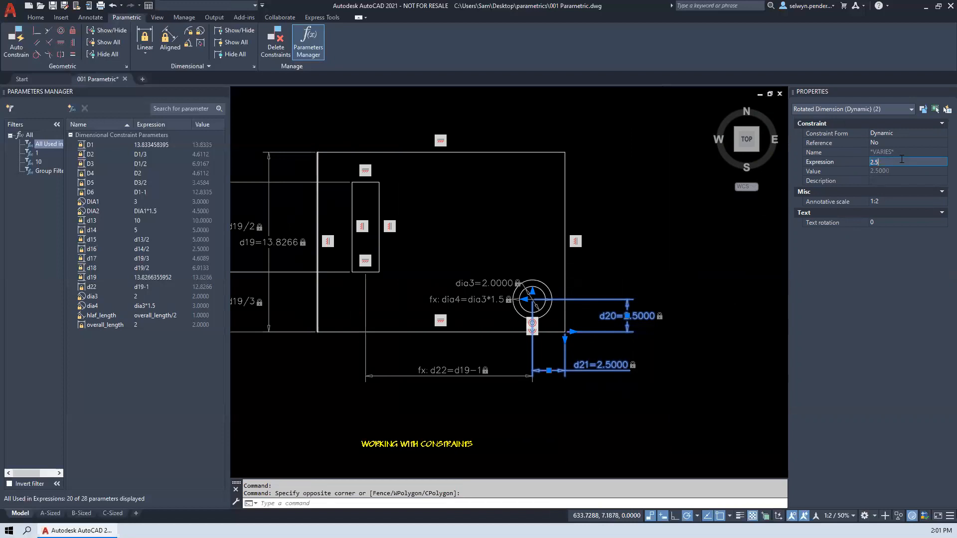
pyautogui.write('5')
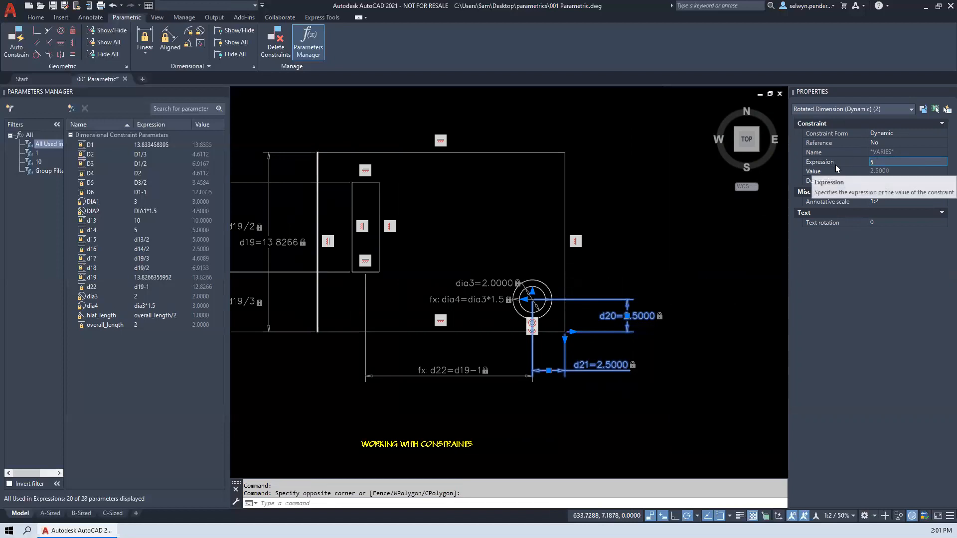
pyautogui.press('Return')
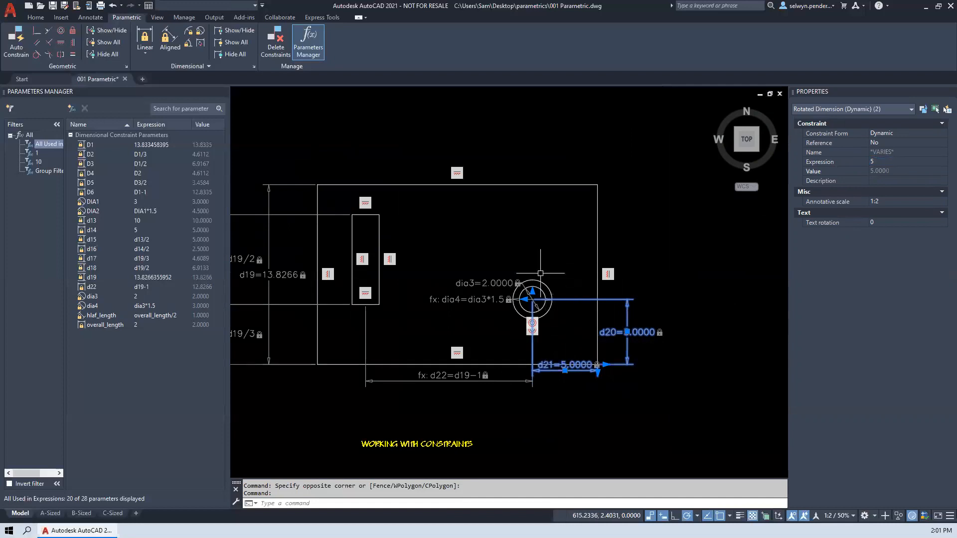
# - Change the constraint form of the circle's two location constraints to Annotational and deselect them
pyautogui.click(881, 134)
pyautogui.click(882, 135)
pyautogui.click(887, 152)
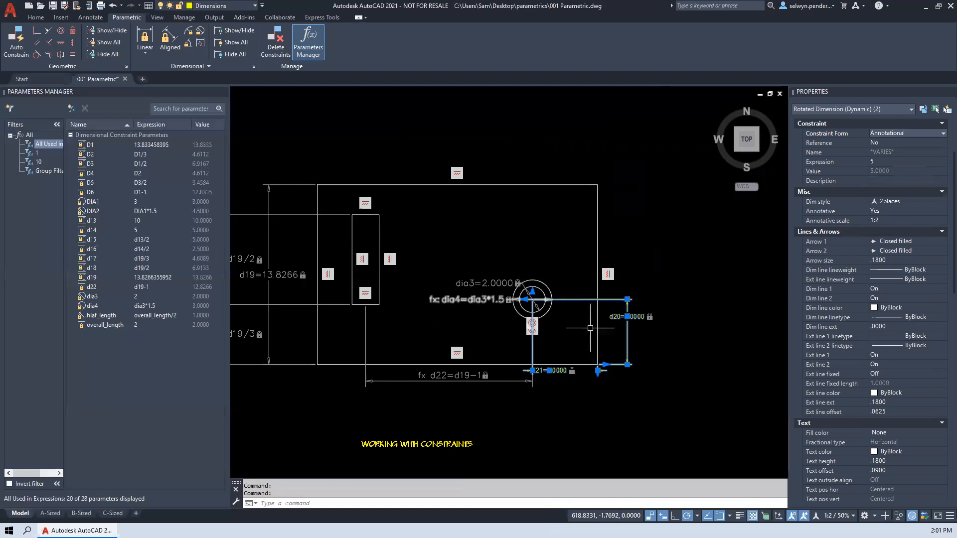
pyautogui.scroll(2, 590, 328)
pyautogui.scroll(1, 572, 320)
pyautogui.moveTo(573, 321); pyautogui.dragTo(495, 275, button='middle')
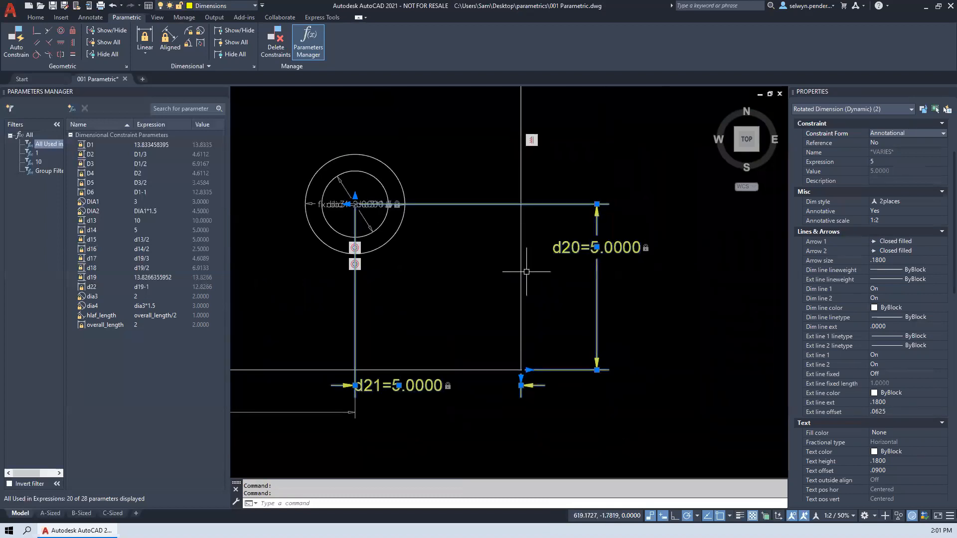
pyautogui.click(892, 133)
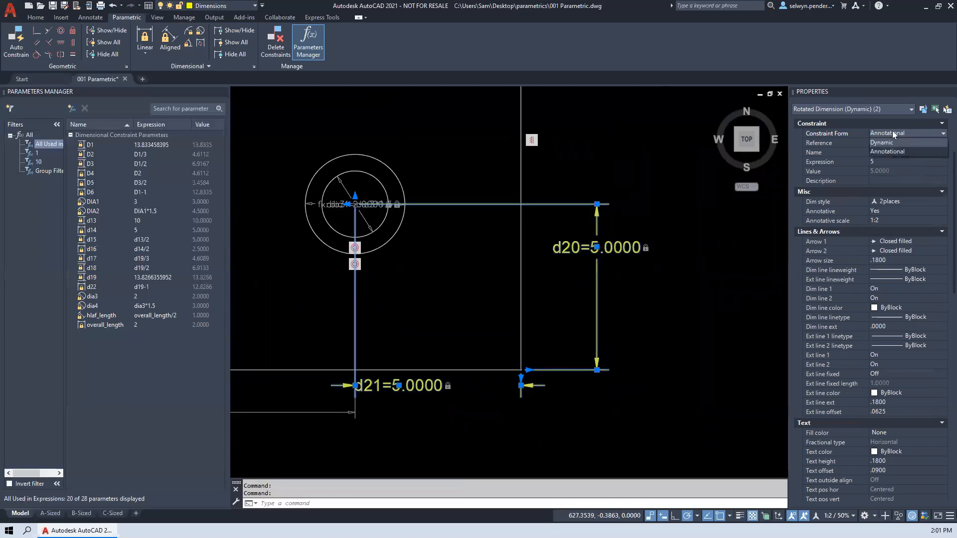
pyautogui.click(486, 256)
pyautogui.click(476, 250)
pyautogui.click(482, 251)
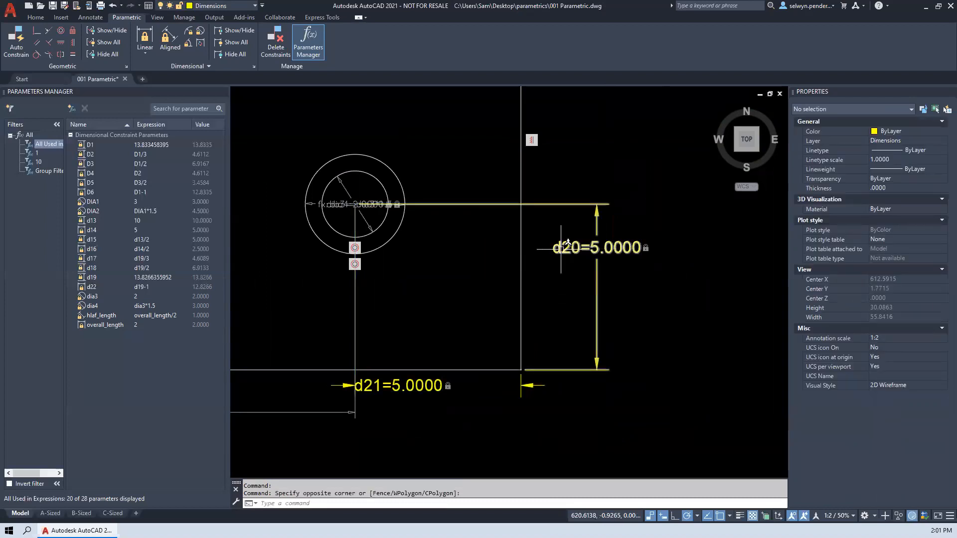
# - Hide all dynamic dimensional constraints and all geometric constraint markers in the drawing
pyautogui.scroll(-2, 426, 263)
pyautogui.moveTo(434, 265); pyautogui.dragTo(607, 312, button='middle')
pyautogui.moveTo(447, 246); pyautogui.dragTo(549, 298, button='middle')
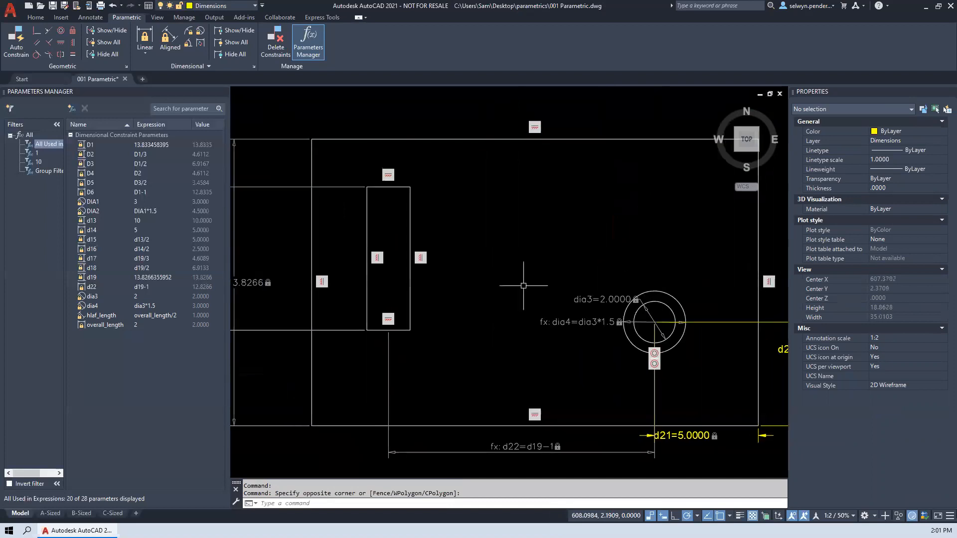
pyautogui.scroll(-2, 488, 282)
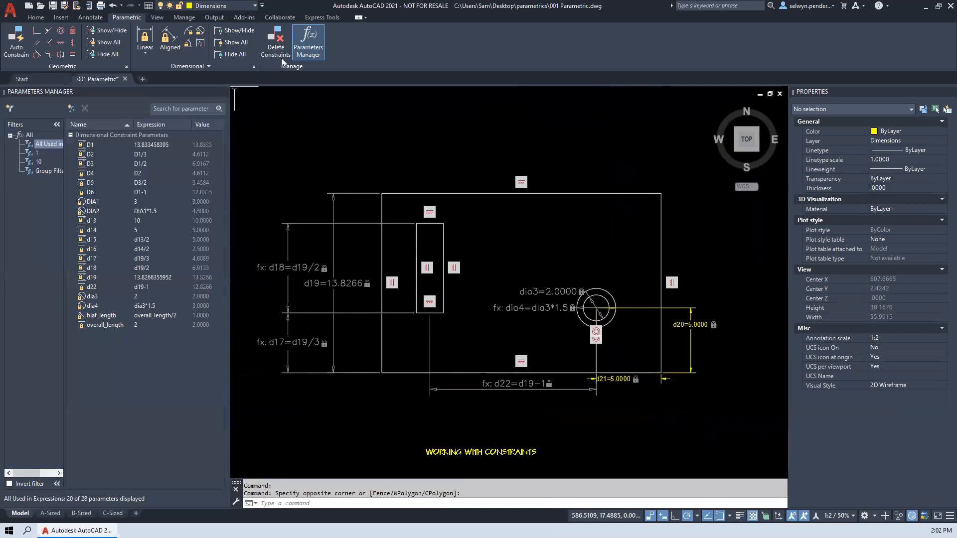
pyautogui.click(233, 54)
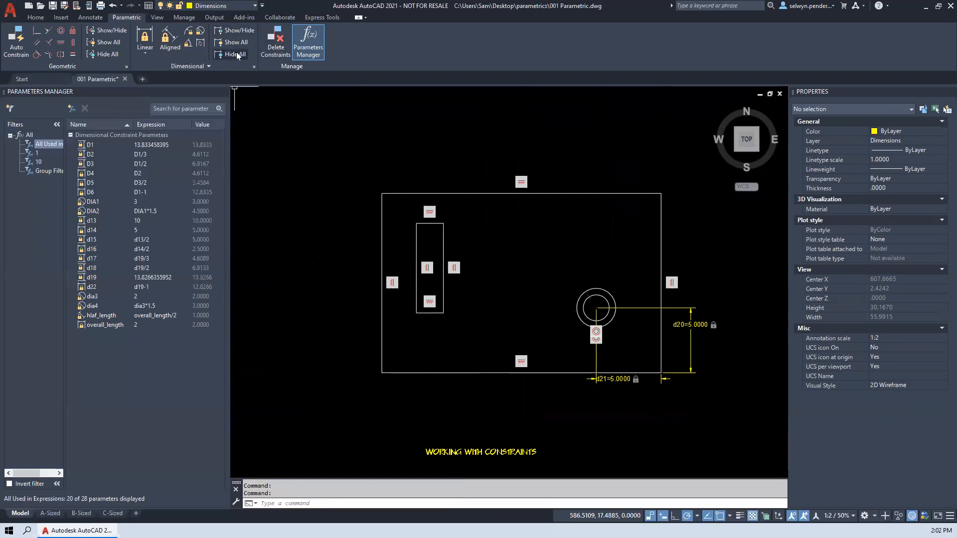
pyautogui.click(107, 55)
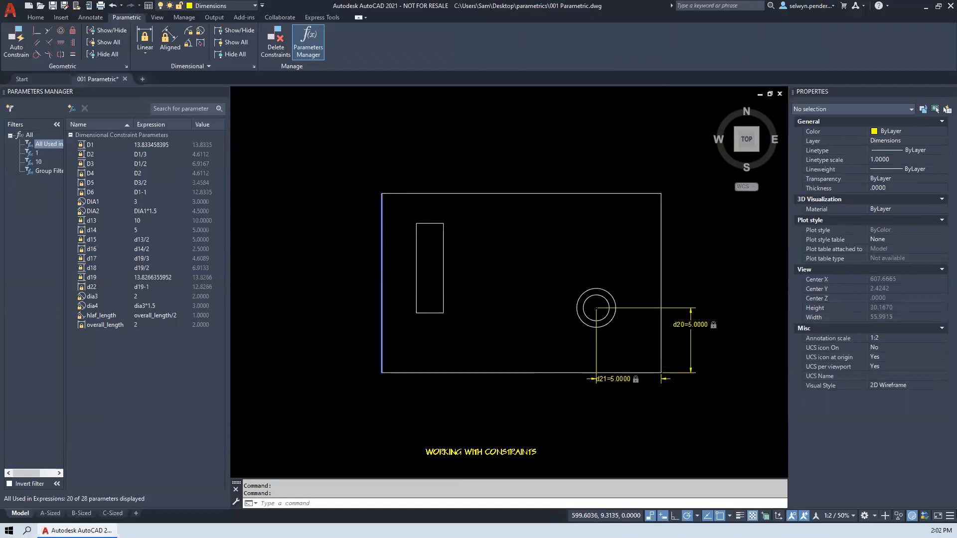
# - Stretch the plate's upper-left corner about 7 straight up and deselect the plate
pyautogui.click(380, 192)
pyautogui.click(379, 186)
pyautogui.click(373, 193)
pyautogui.click(384, 194)
pyautogui.click(382, 193)
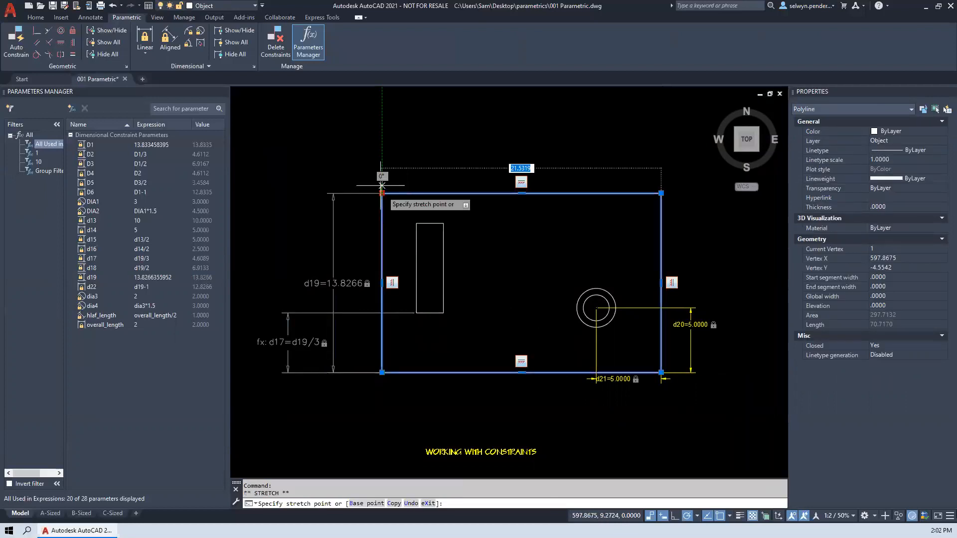
pyautogui.click(382, 103)
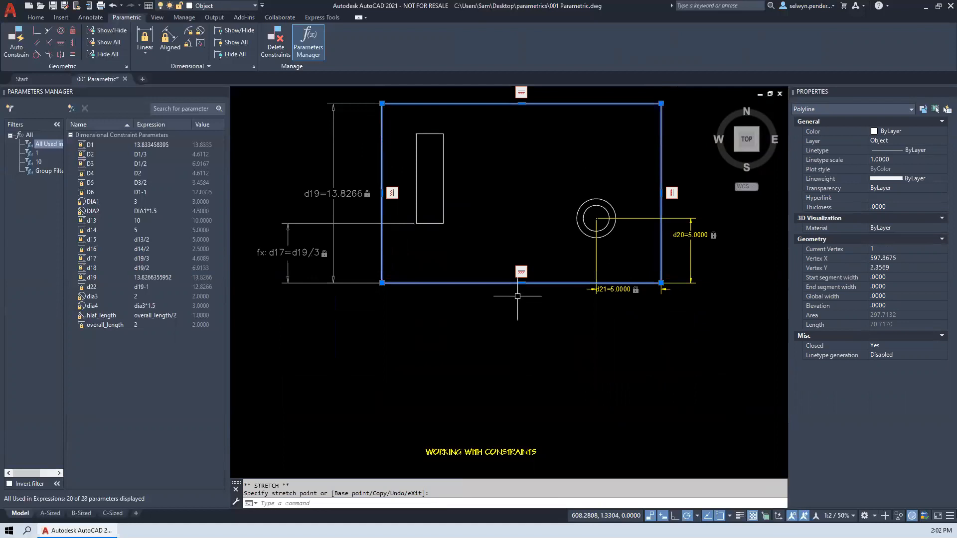
pyautogui.press('Escape')
pyautogui.click(459, 327)
pyautogui.click(494, 373)
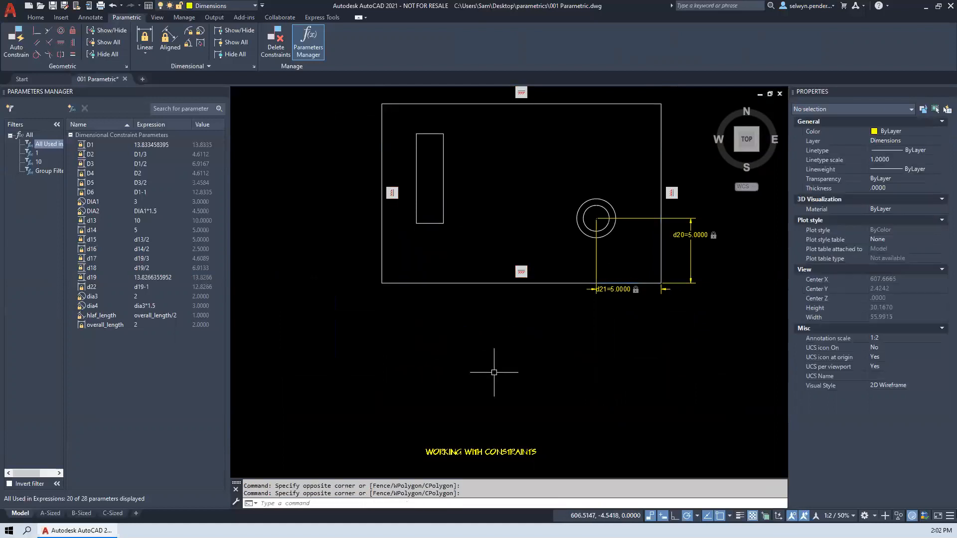
# - Hide all geometric constraints again and stretch the plate's lower-left corner about 2.3 left and 5.1 down
pyautogui.click(146, 37)
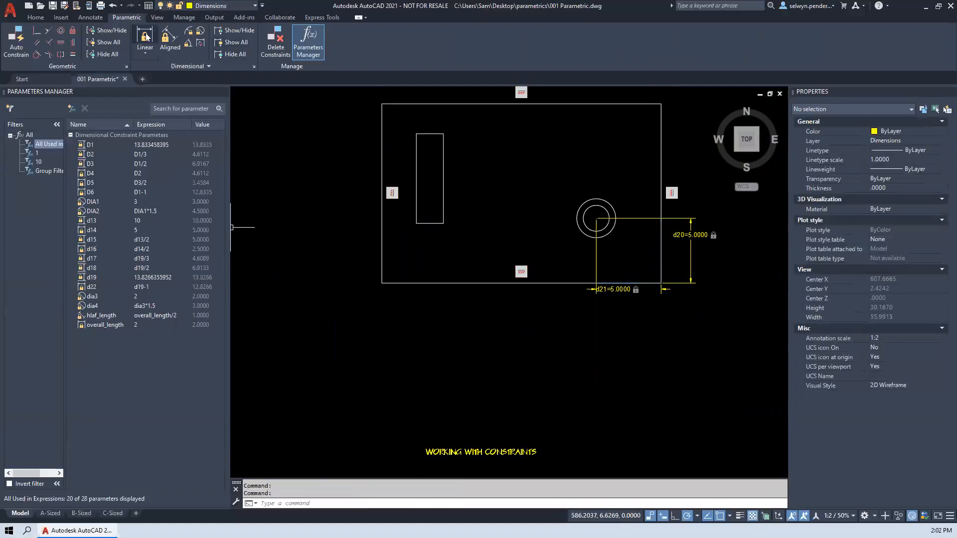
pyautogui.click(97, 54)
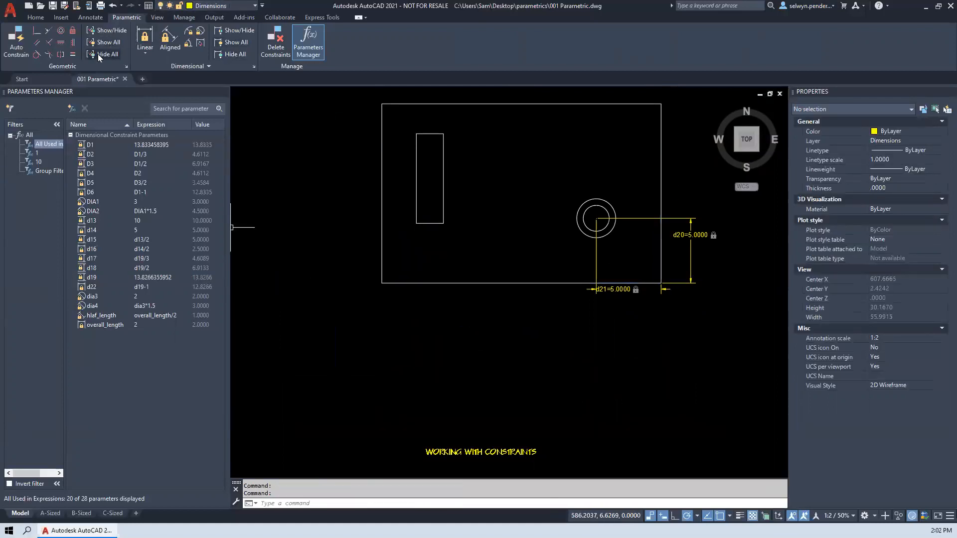
pyautogui.click(500, 283)
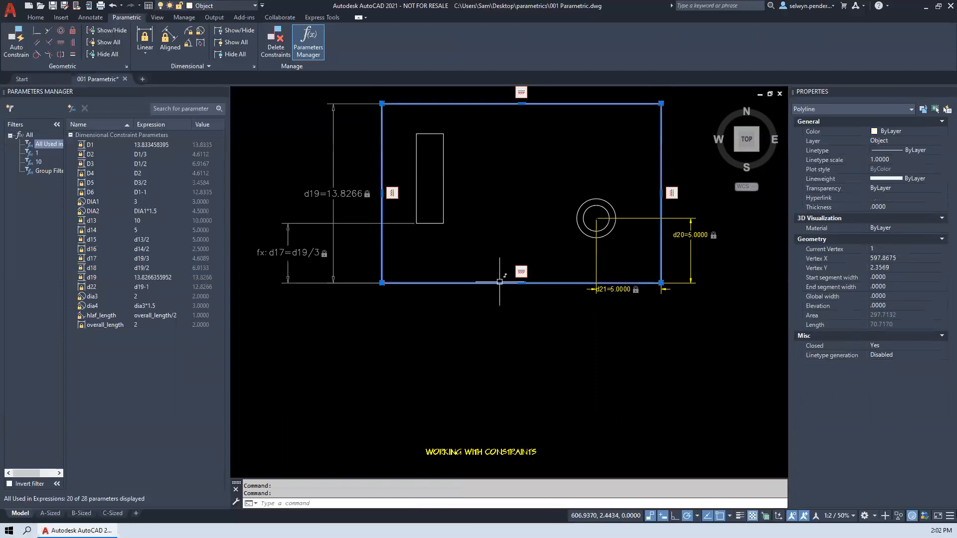
pyautogui.click(382, 282)
pyautogui.click(427, 394)
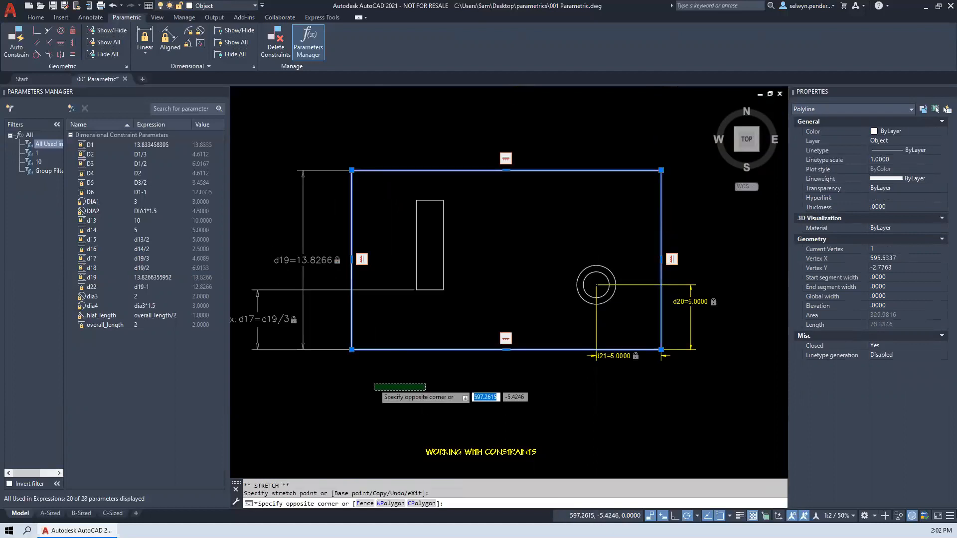
pyautogui.click(374, 384)
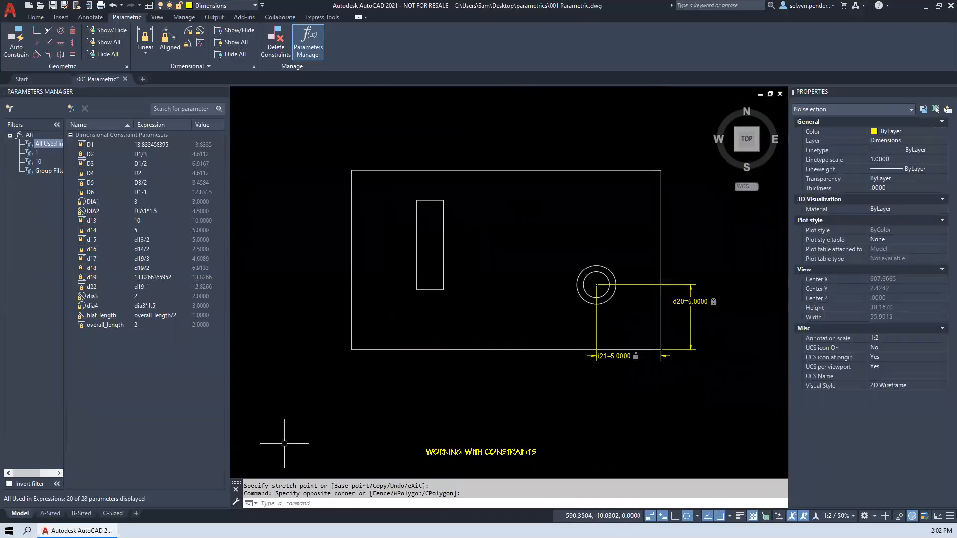